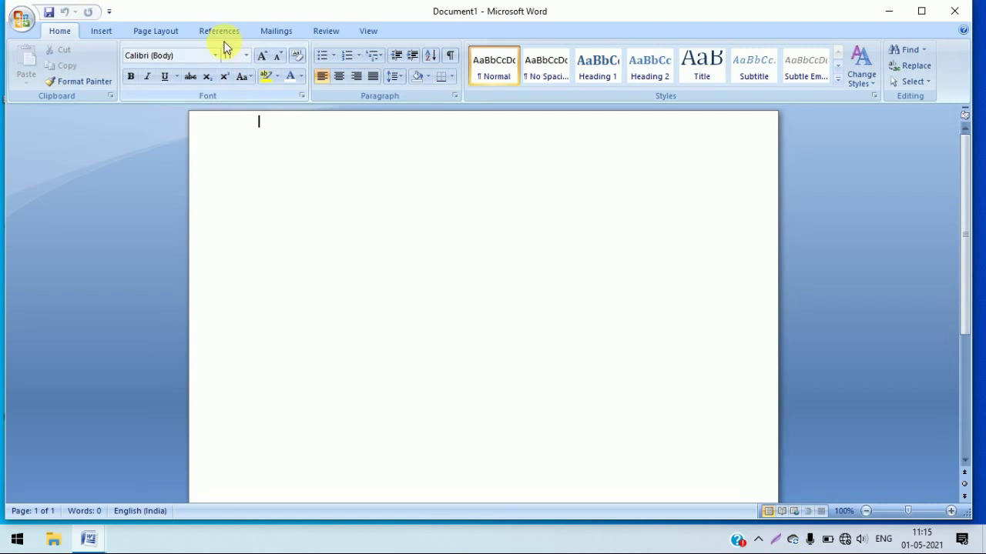
- Apply a solid 3 pt Box border around the whole page
click(169, 34)
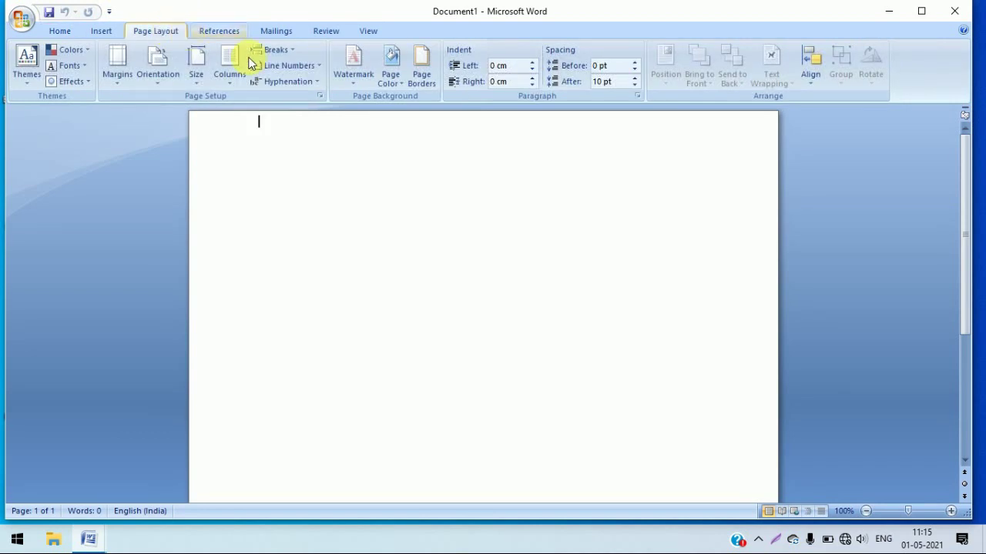
click(421, 73)
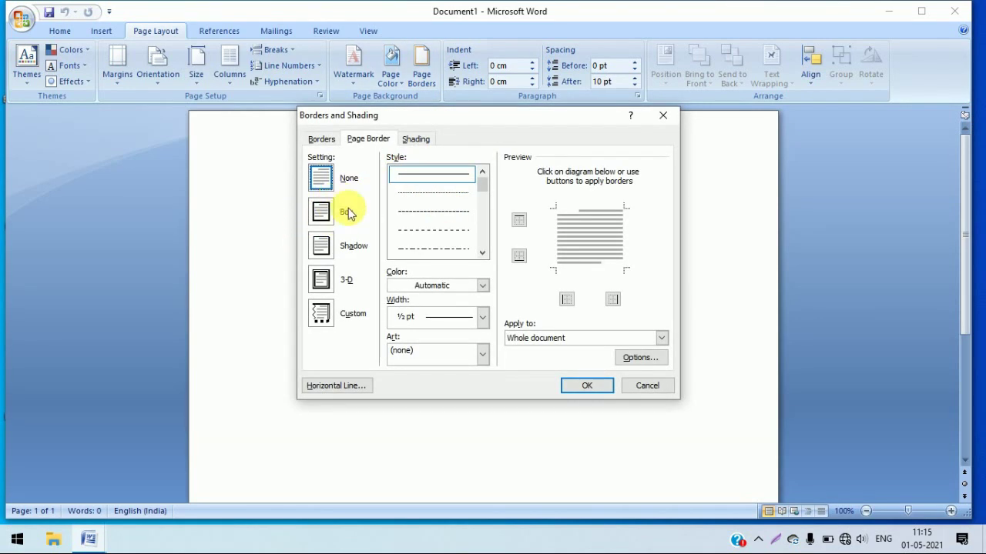
drag(487, 192, 485, 204)
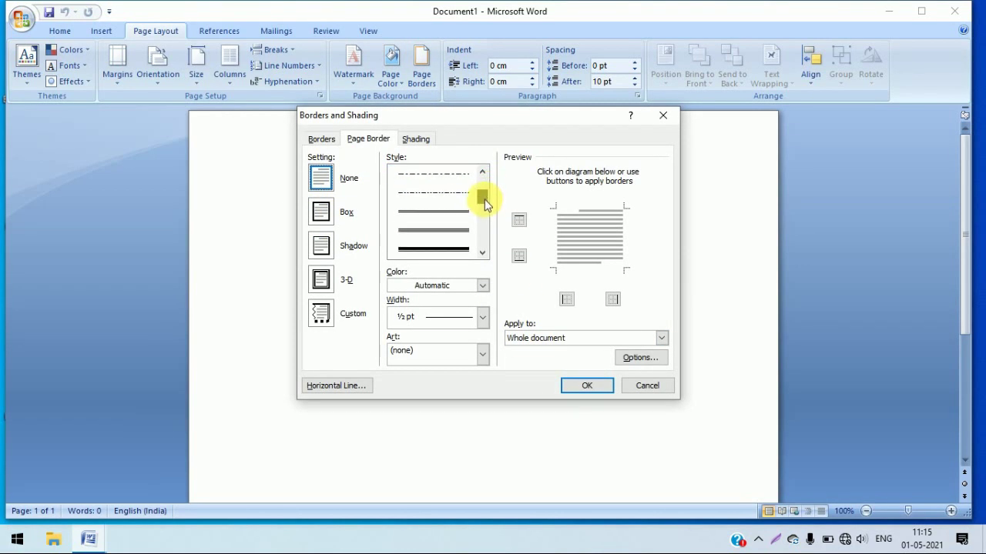
click(446, 229)
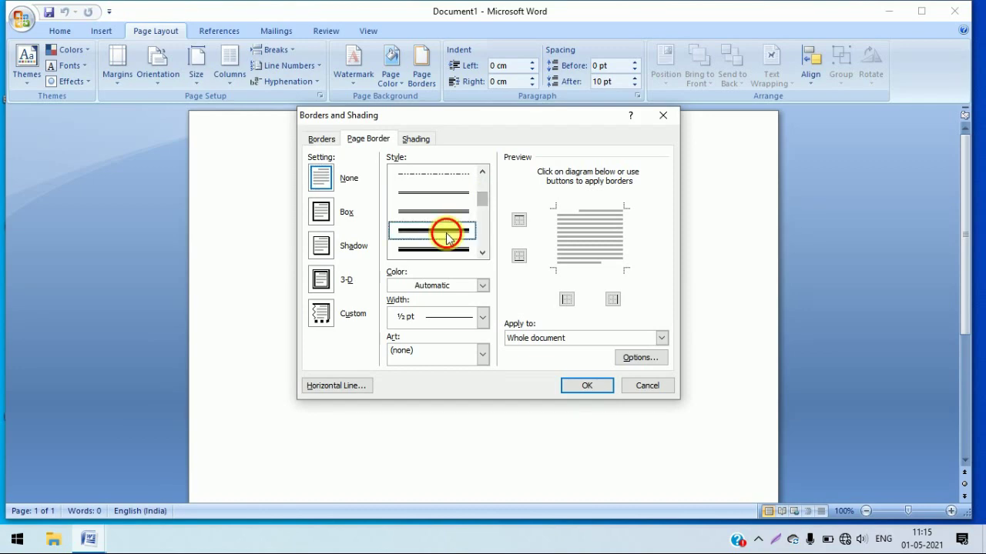
click(577, 385)
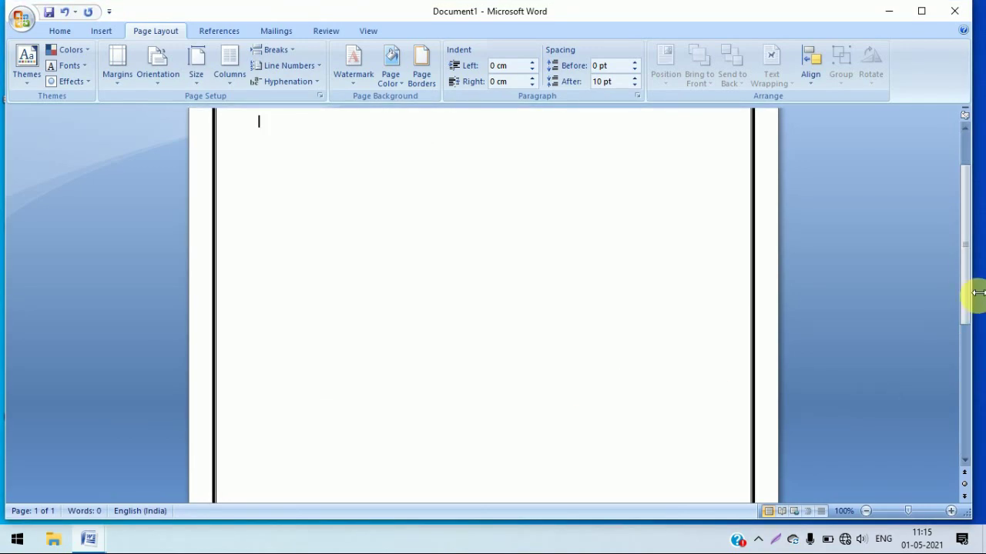
drag(969, 292, 950, 202)
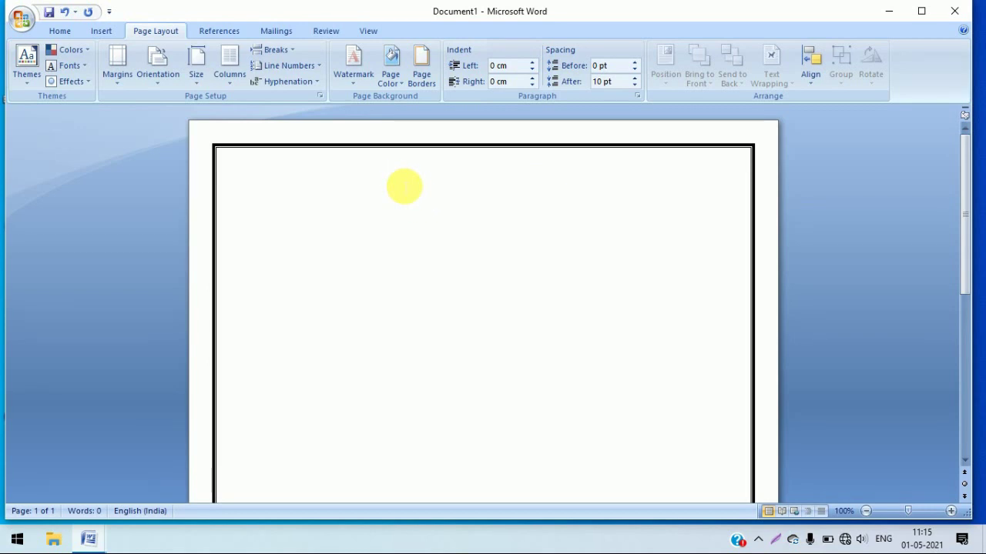
- Draw a rounded rectangle near the top of the page and resize it into a wide, short bar
click(101, 32)
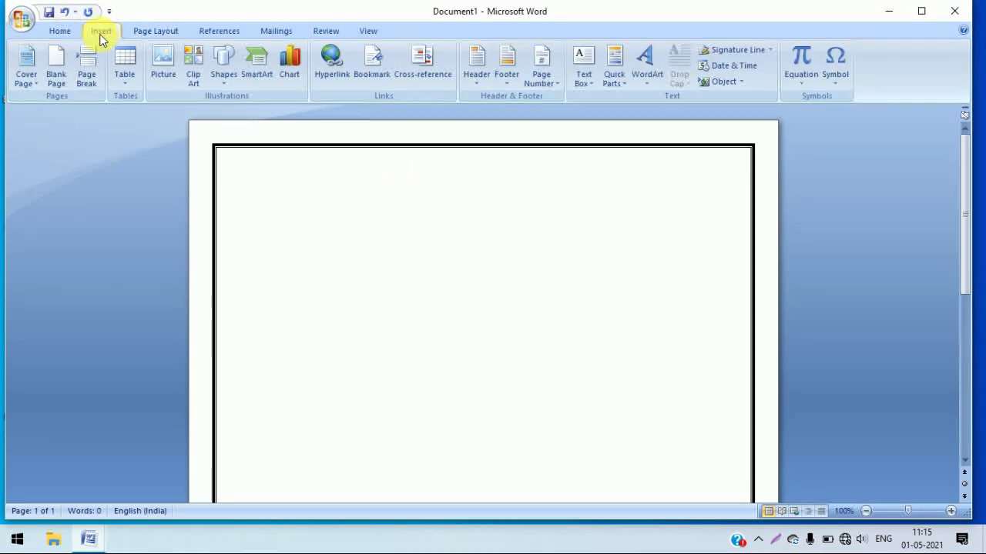
click(224, 80)
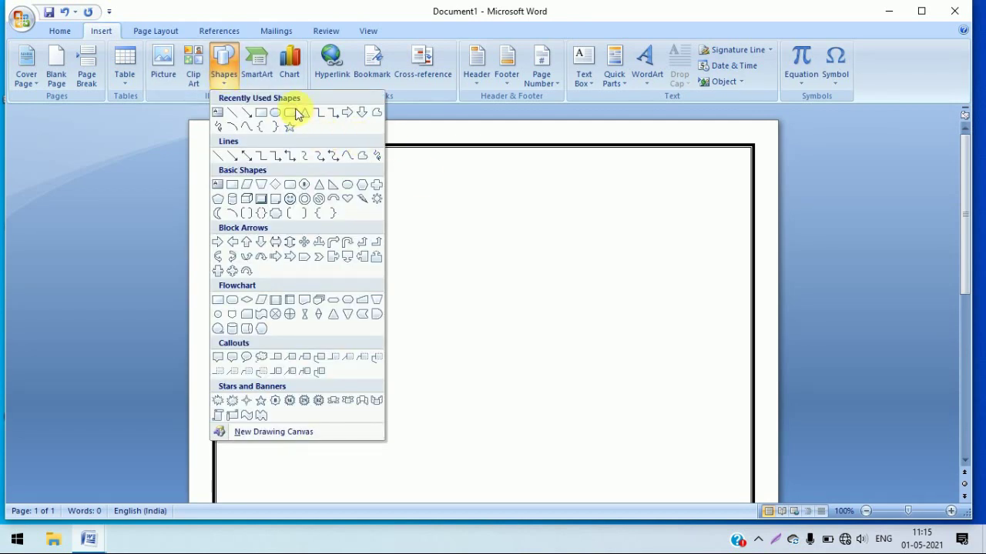
click(347, 156)
click(349, 171)
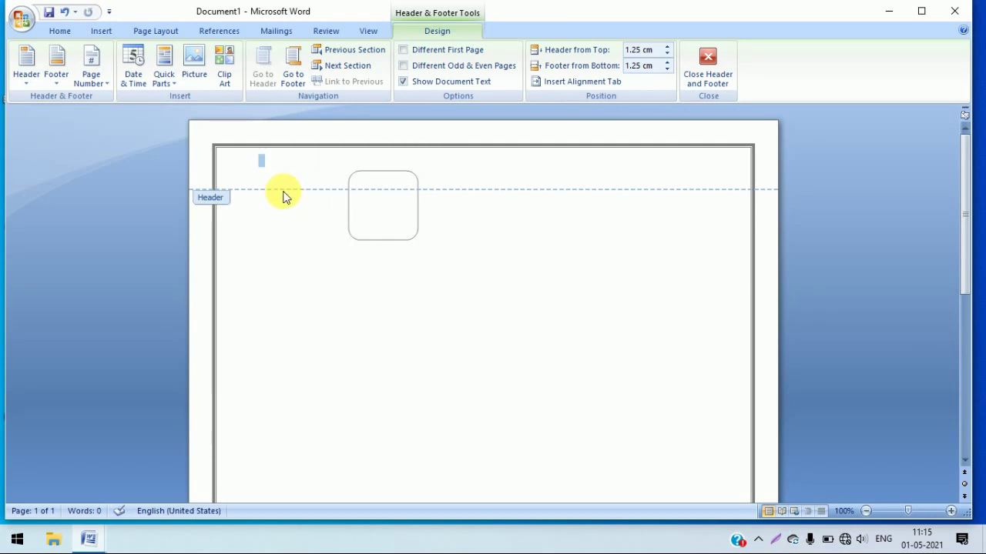
double_click(267, 193)
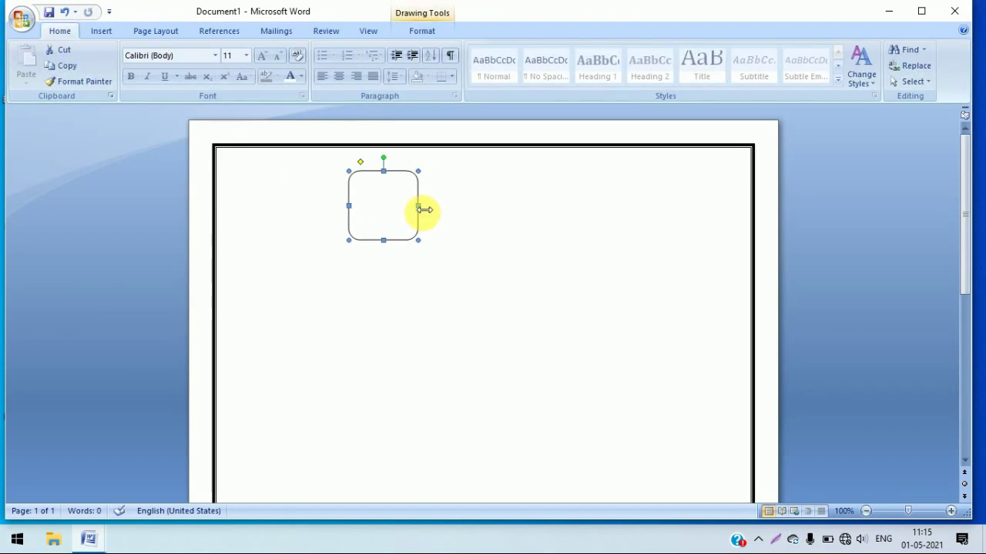
drag(424, 210, 584, 206)
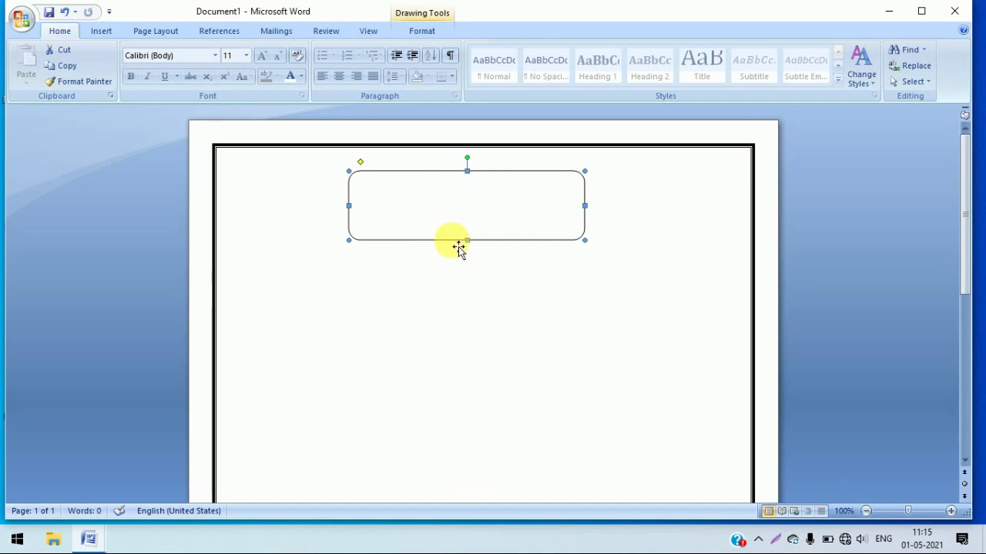
drag(467, 240, 467, 204)
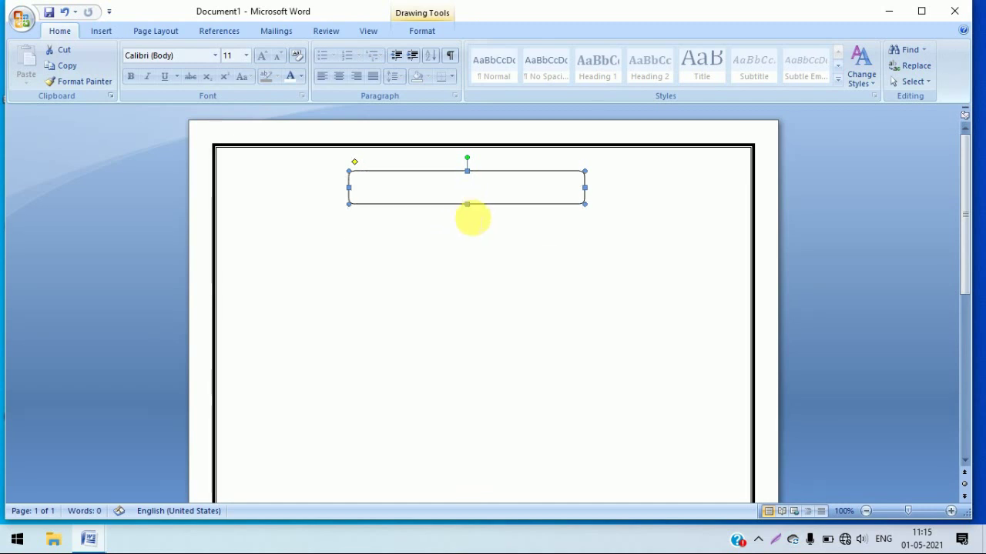
- Give the bar the light aqua gradient shape style and a black outline
click(422, 31)
click(432, 80)
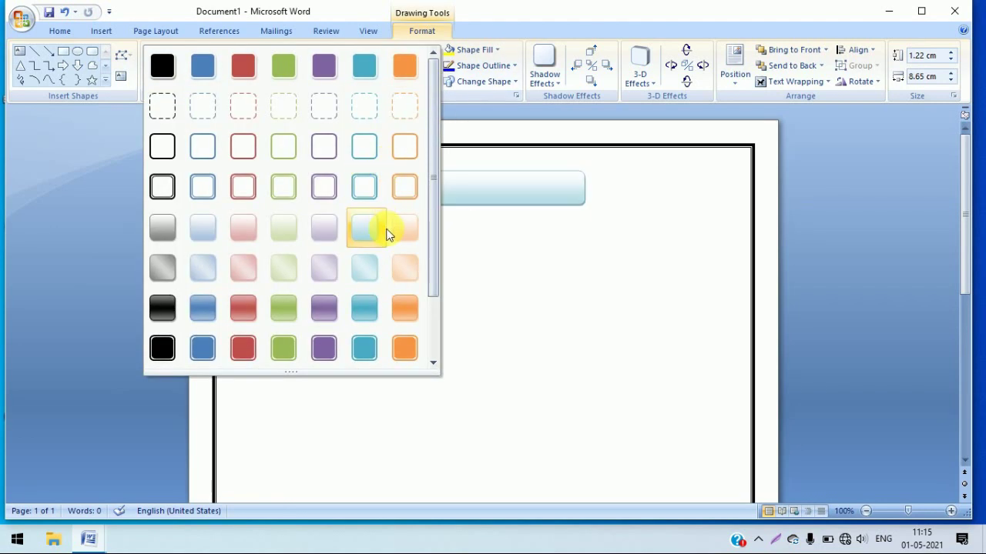
click(402, 229)
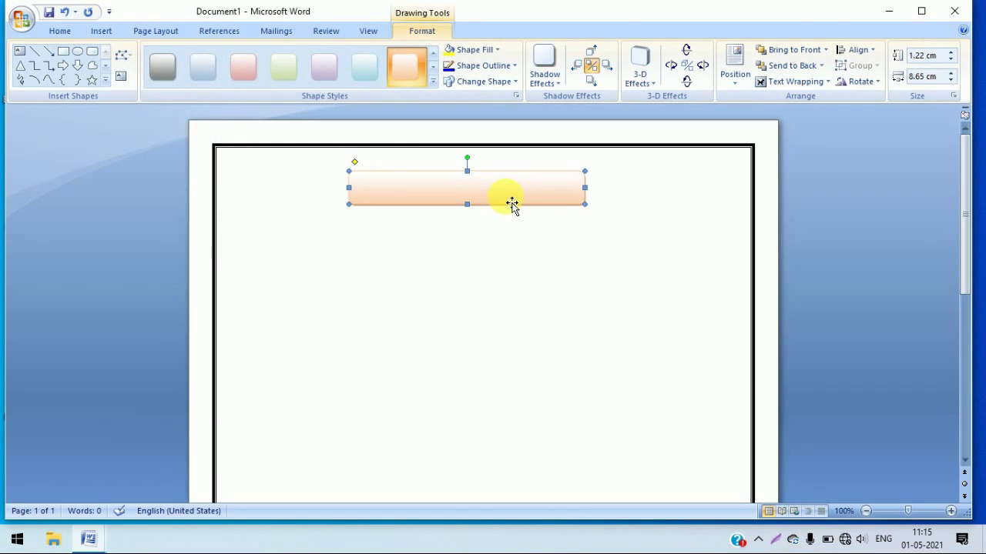
click(370, 70)
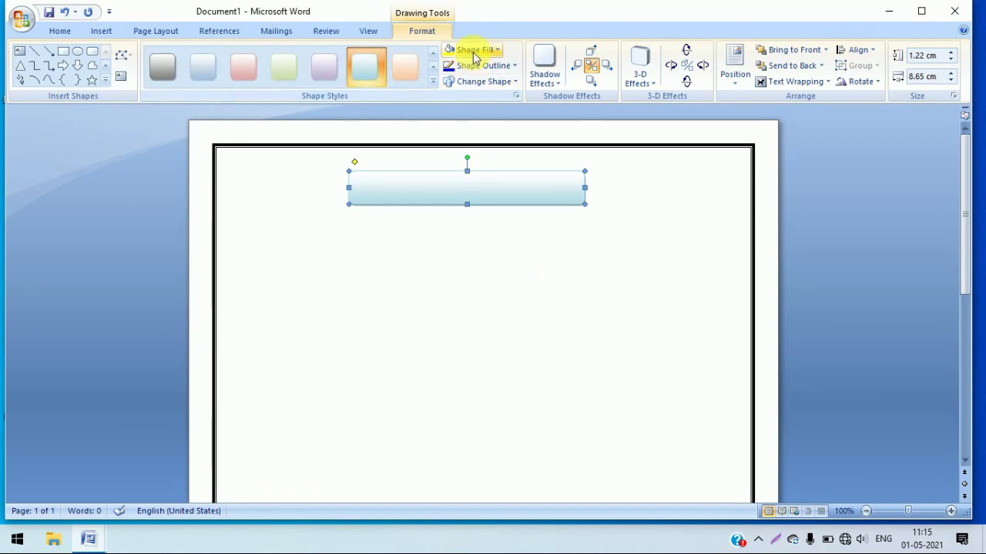
click(513, 67)
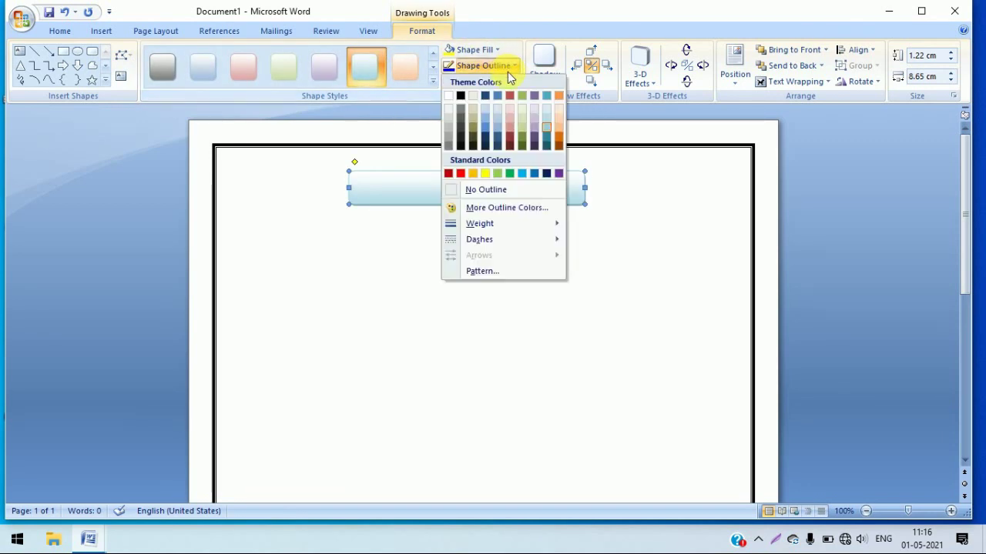
click(461, 96)
click(546, 218)
click(470, 198)
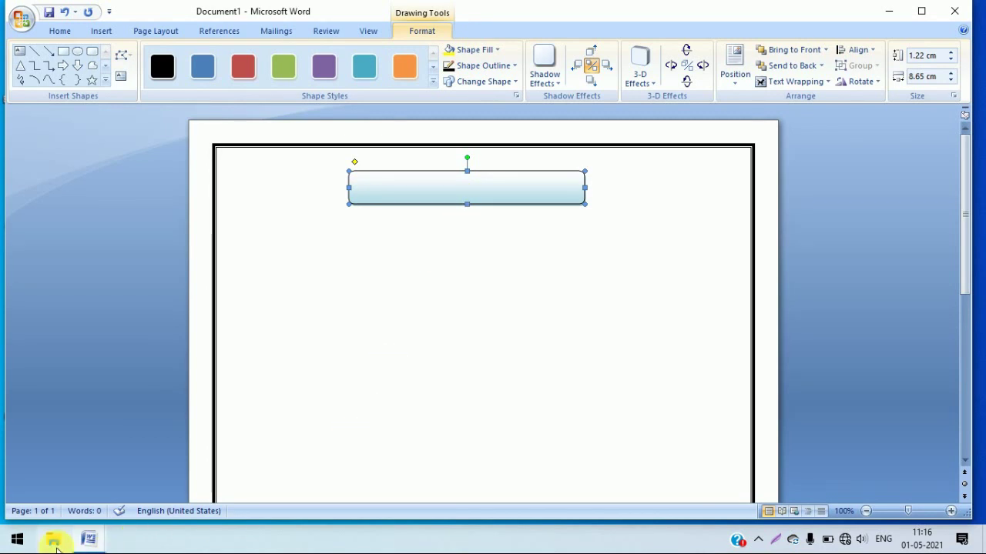
mouse_move(89, 539)
click(231, 481)
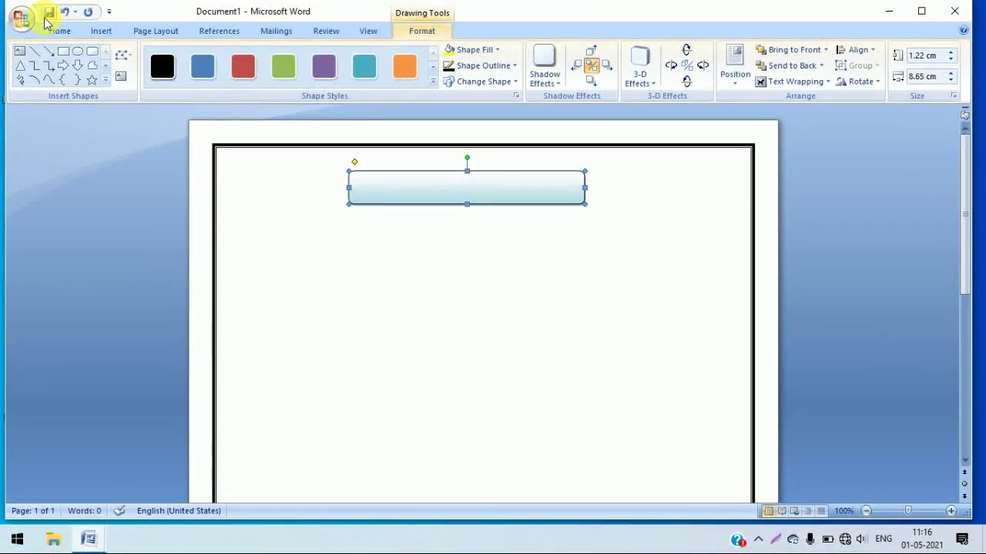
- Copy the CURRICULUM VITAE heading from CURRICULUM VITAE.docx and add it as text in the rounded bar
click(23, 19)
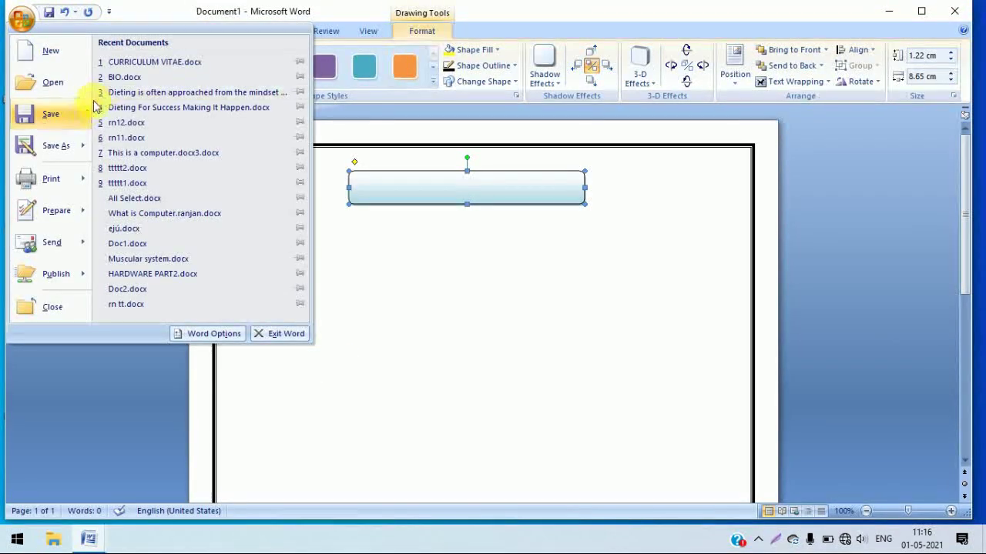
click(140, 62)
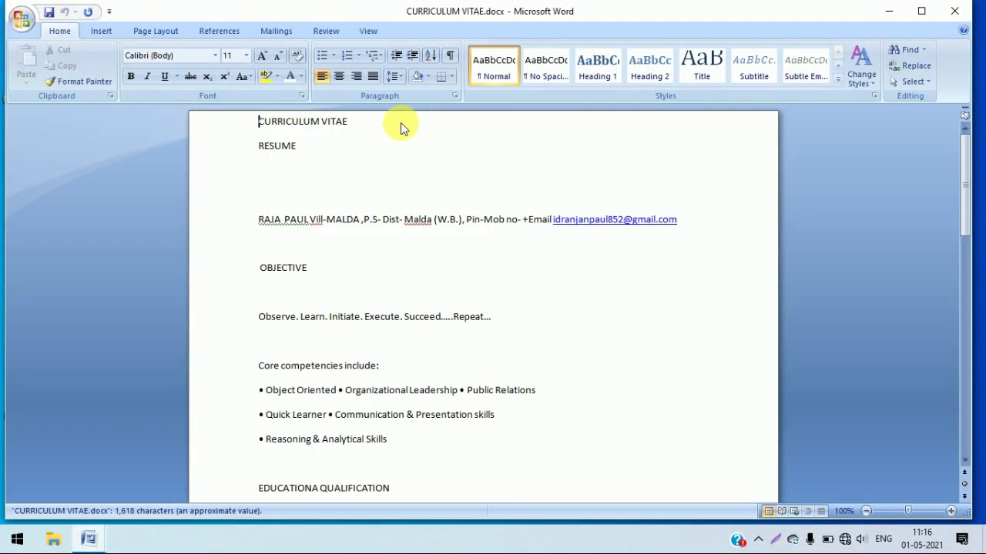
drag(354, 122, 259, 120)
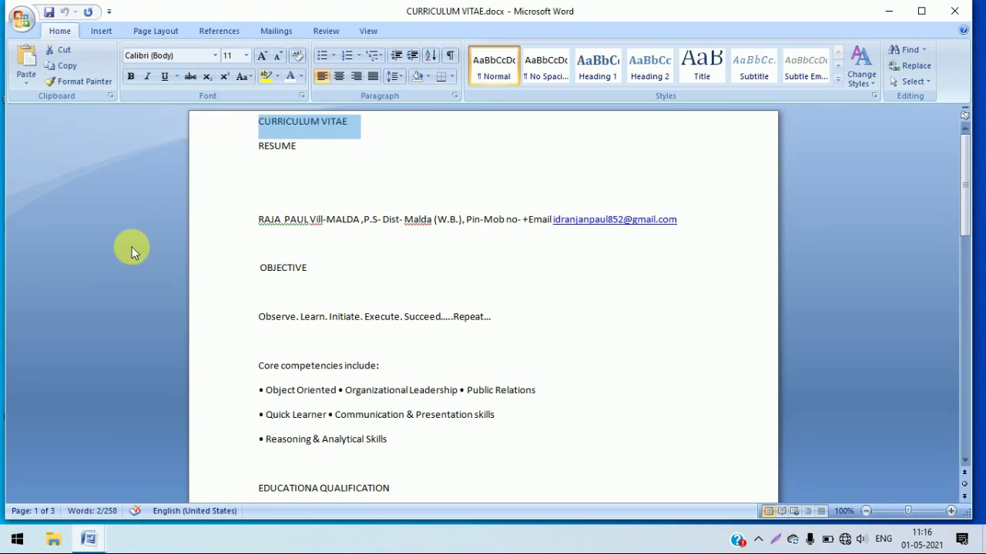
mouse_move(88, 539)
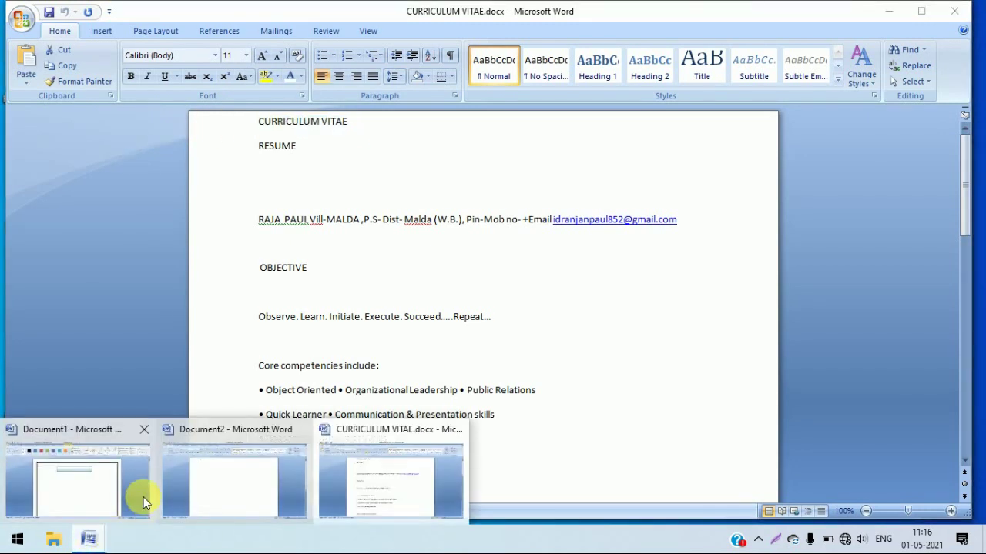
click(72, 485)
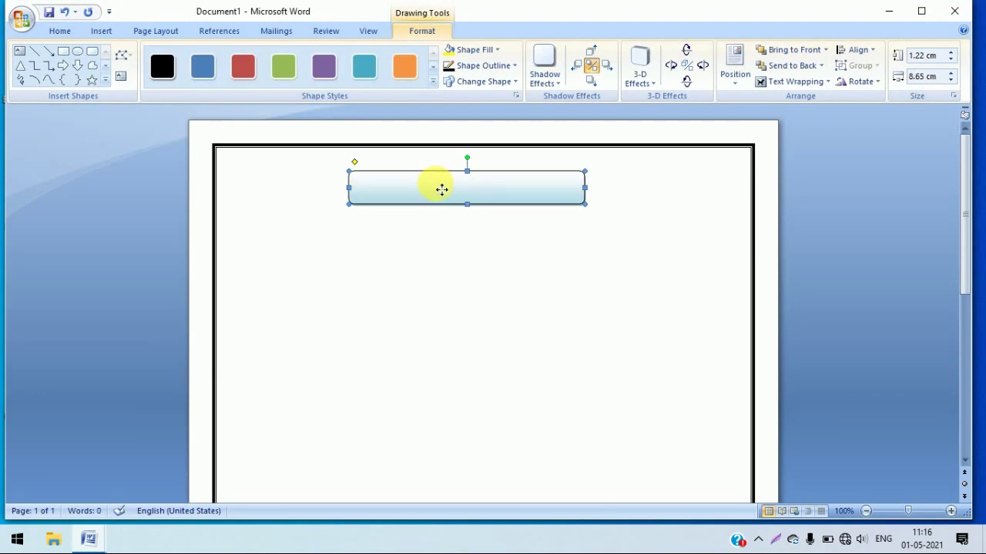
right_click(442, 189)
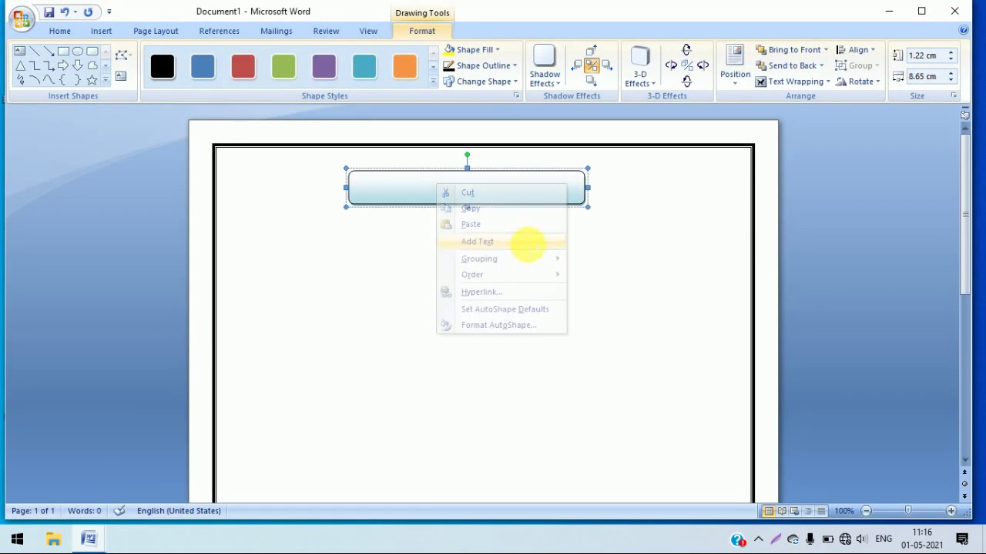
click(526, 242)
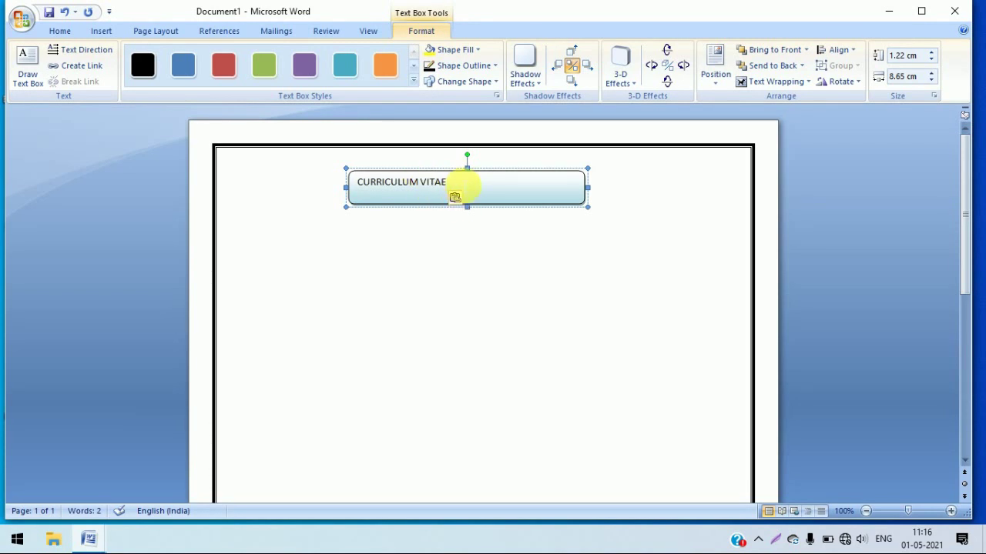
- Make the bar's title centred, 20 pt and bold
drag(443, 186, 358, 184)
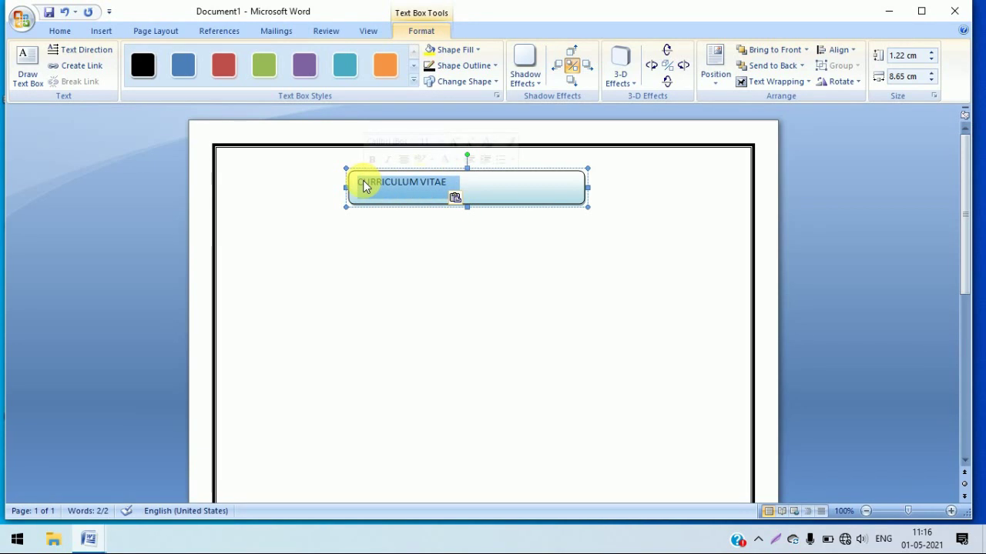
click(54, 33)
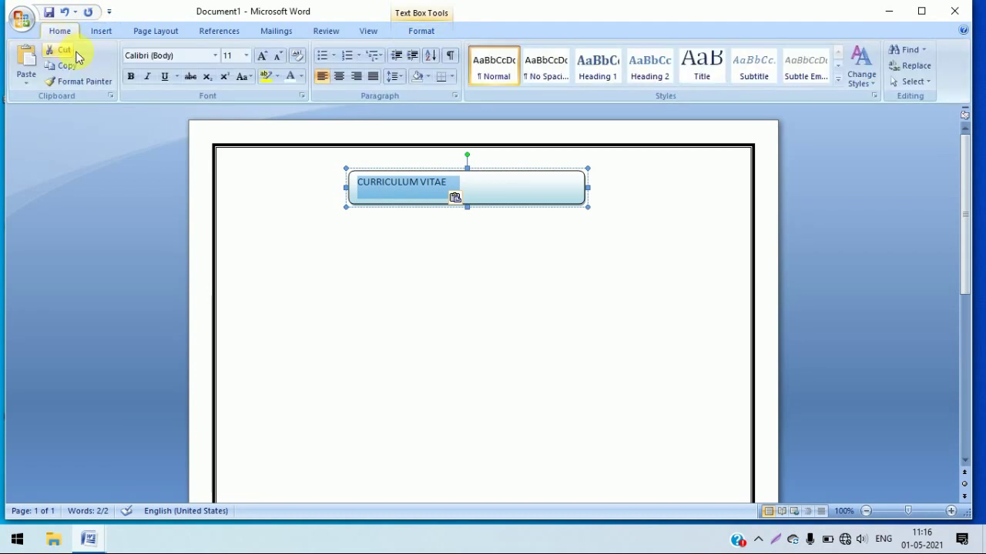
click(339, 77)
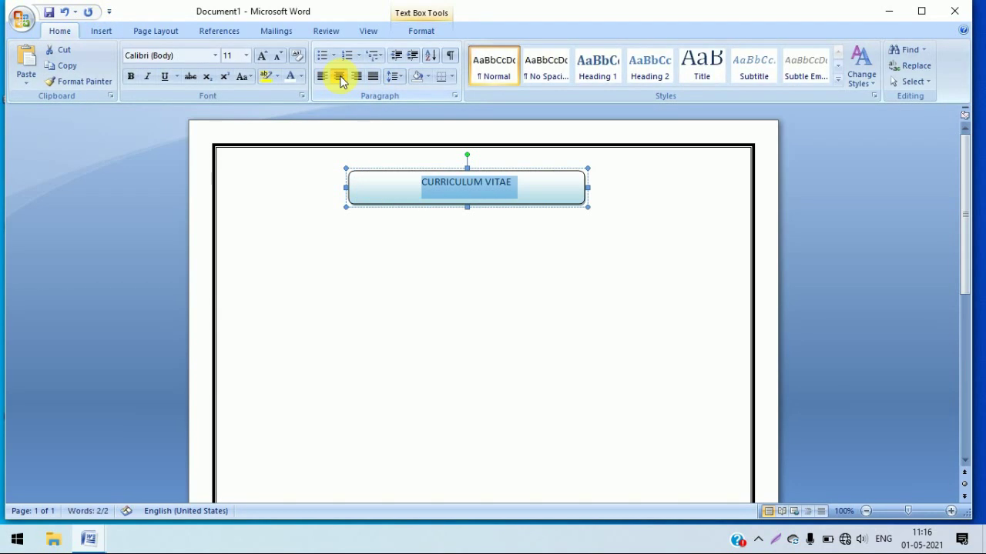
click(247, 56)
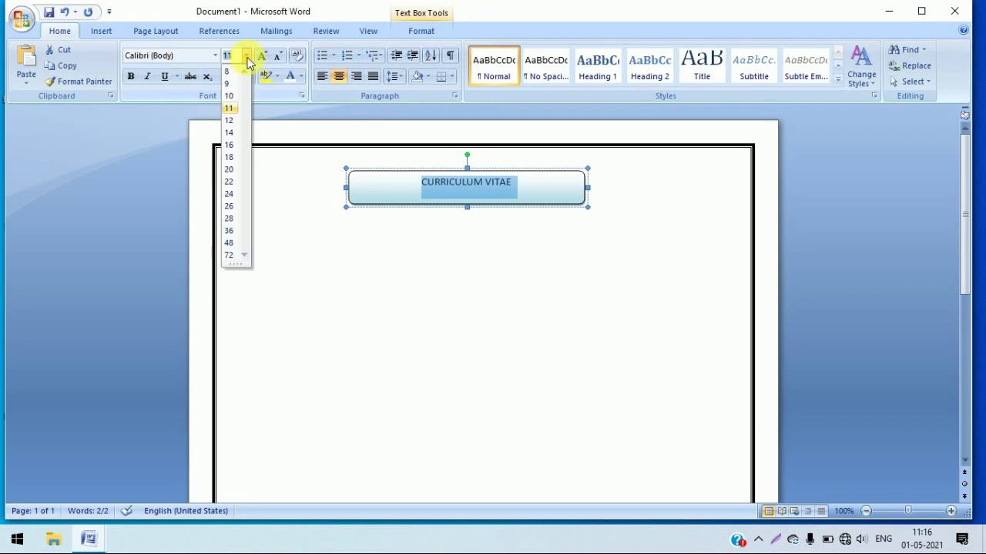
click(228, 169)
click(133, 77)
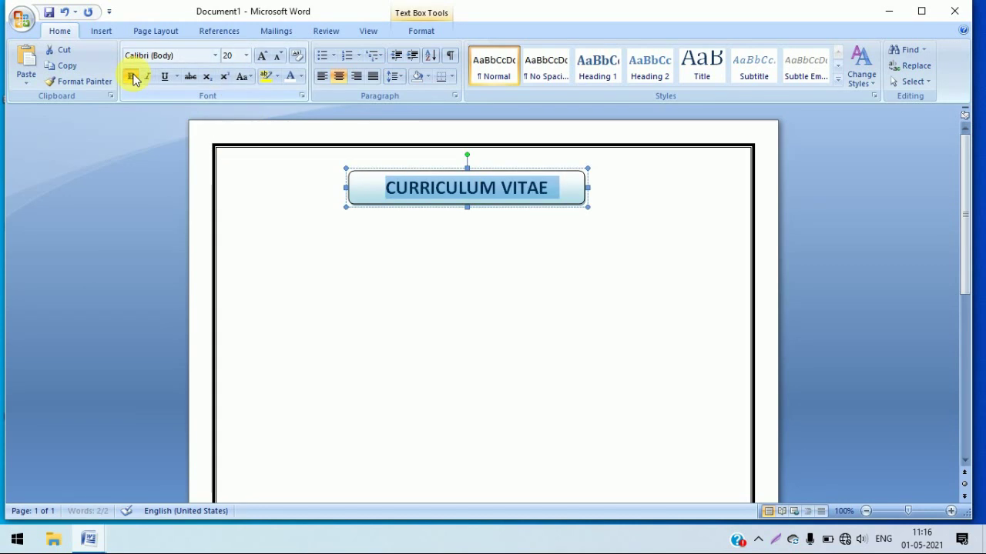
click(587, 216)
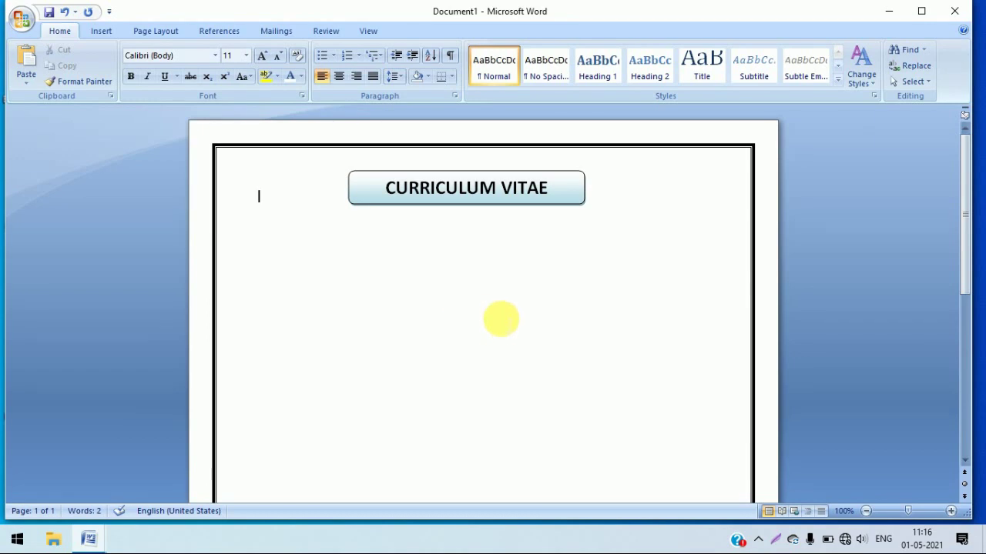
- Draw a wide rectangle below the banner and stretch its left edge outward
click(100, 32)
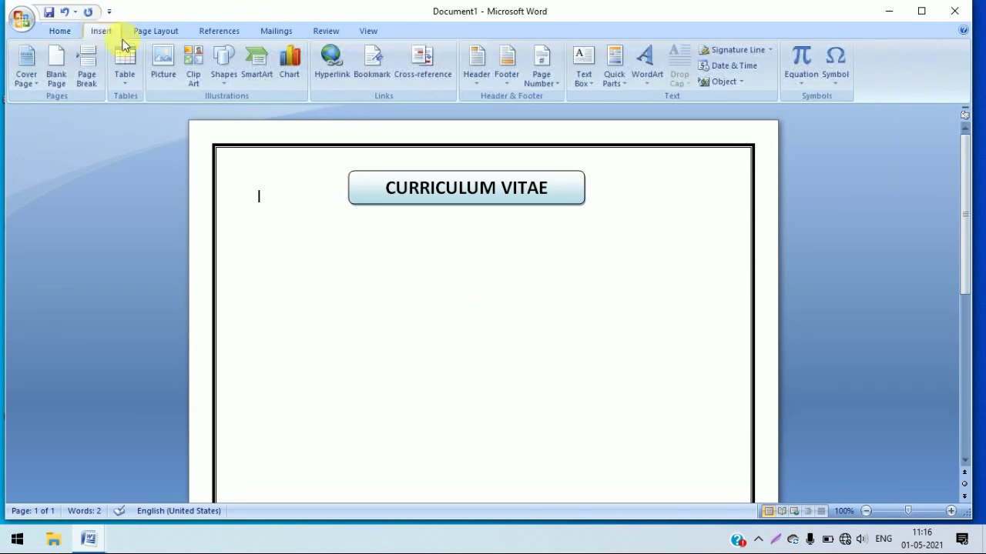
click(224, 80)
click(242, 99)
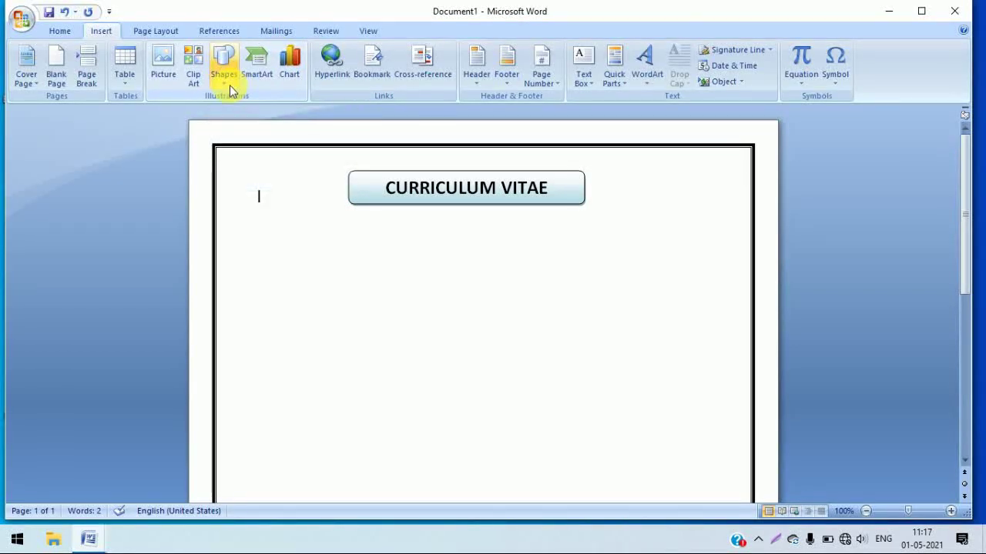
click(225, 82)
click(262, 114)
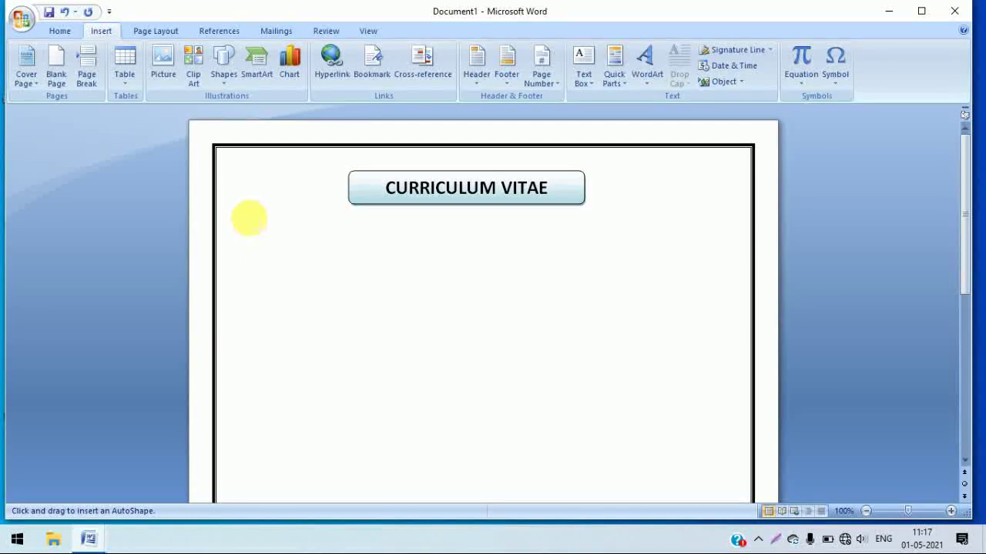
drag(266, 247, 713, 417)
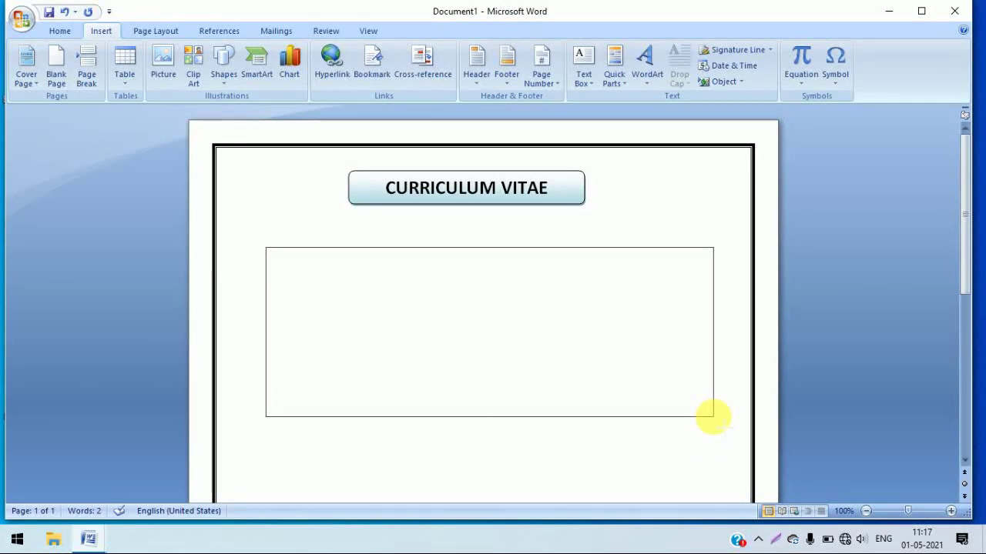
drag(713, 416, 713, 416)
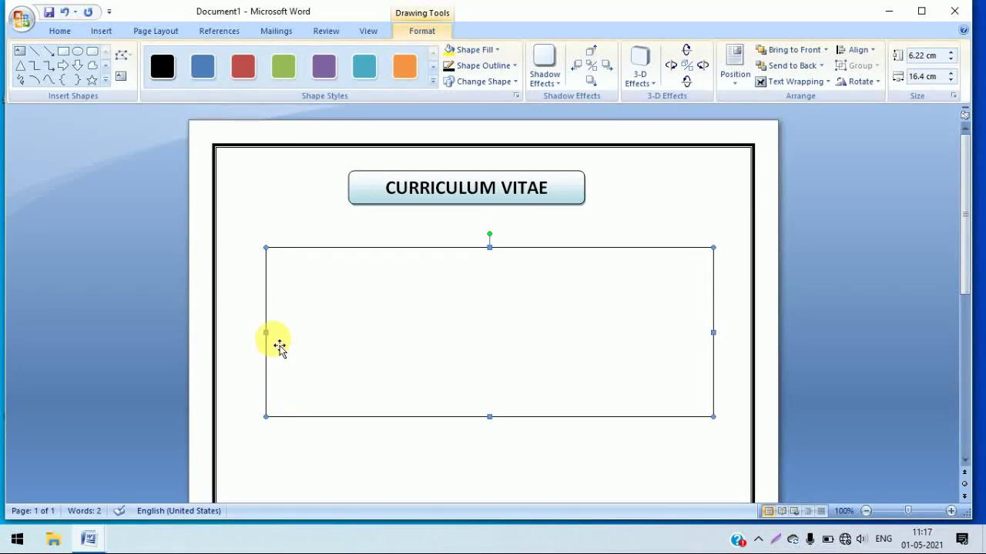
drag(265, 333, 248, 336)
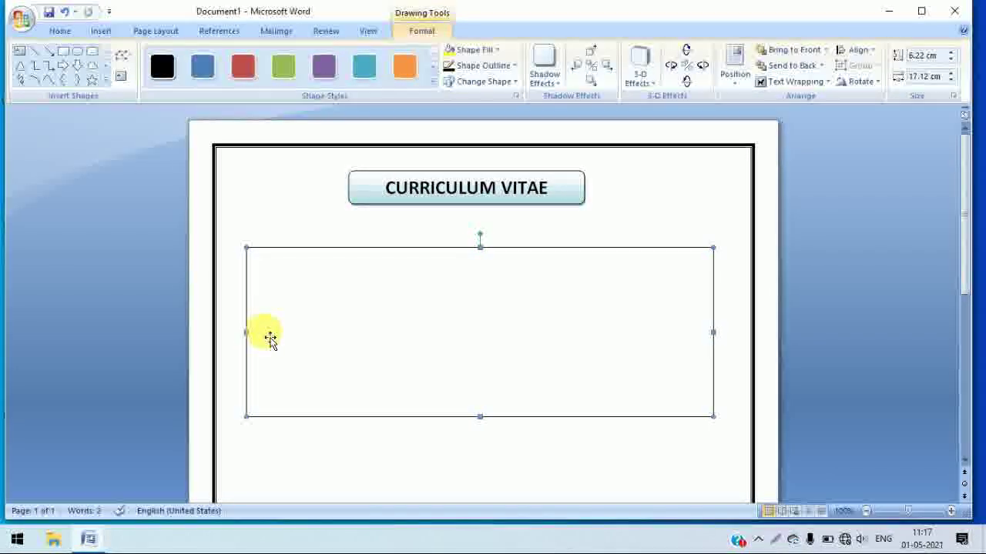
- Apply a light-green gradient shape style to the rectangle
click(434, 84)
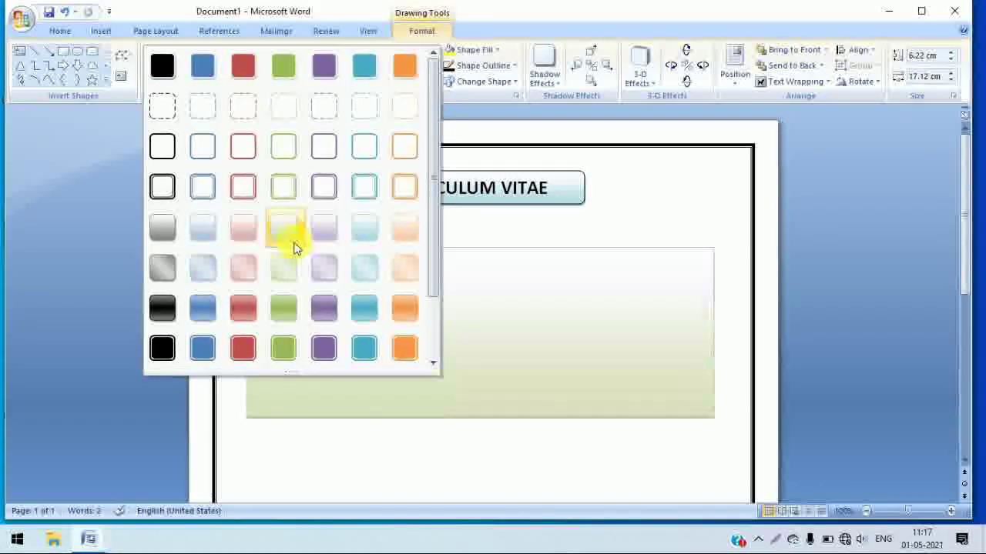
click(290, 238)
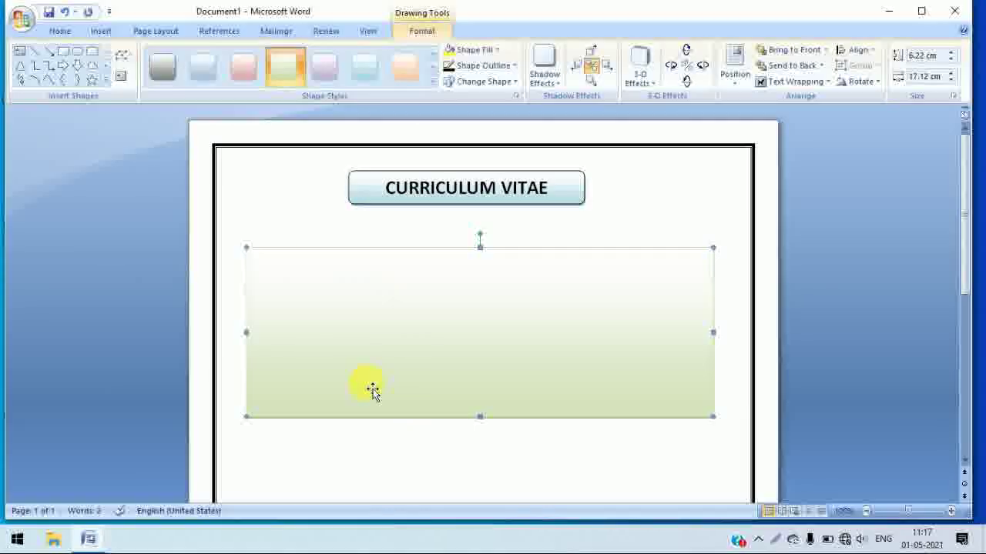
click(277, 220)
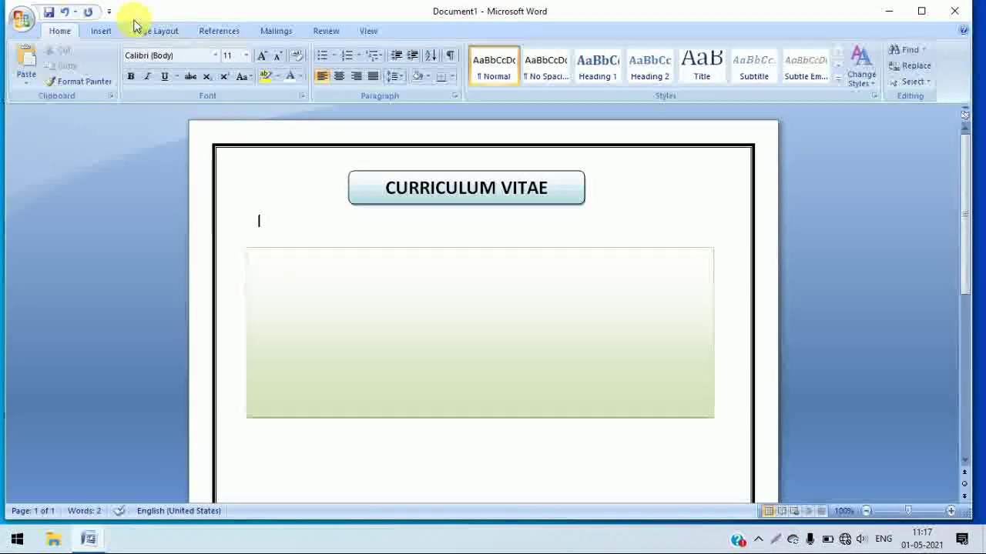
click(94, 31)
- Draw a small light-blue gradient rounded rectangle on the green box's top-left corner, then close Document2
click(222, 68)
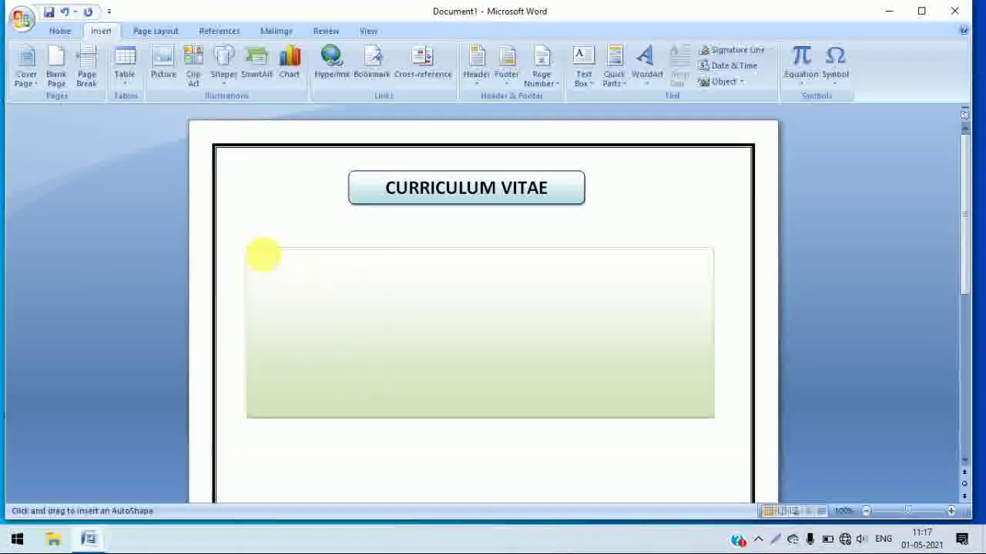
drag(236, 232, 351, 270)
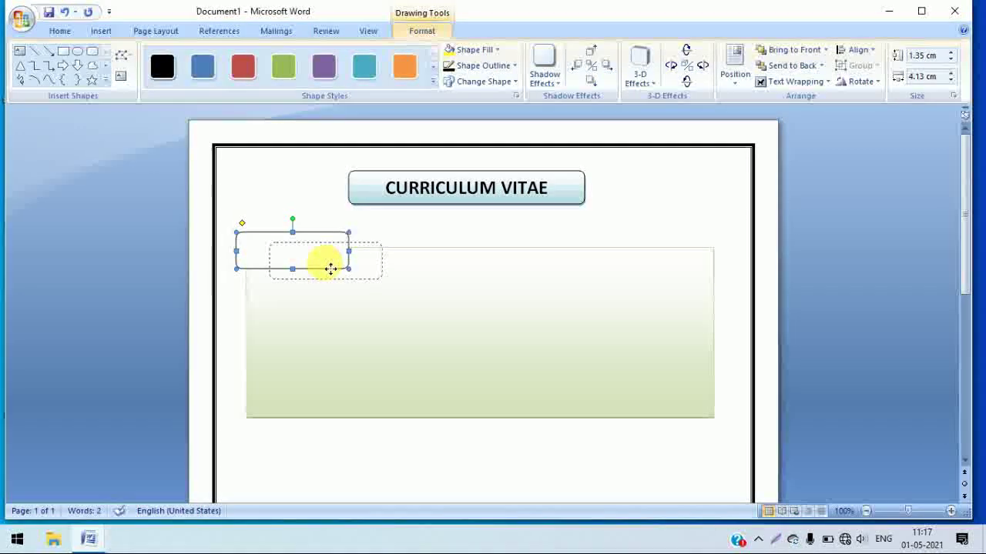
drag(332, 269, 308, 264)
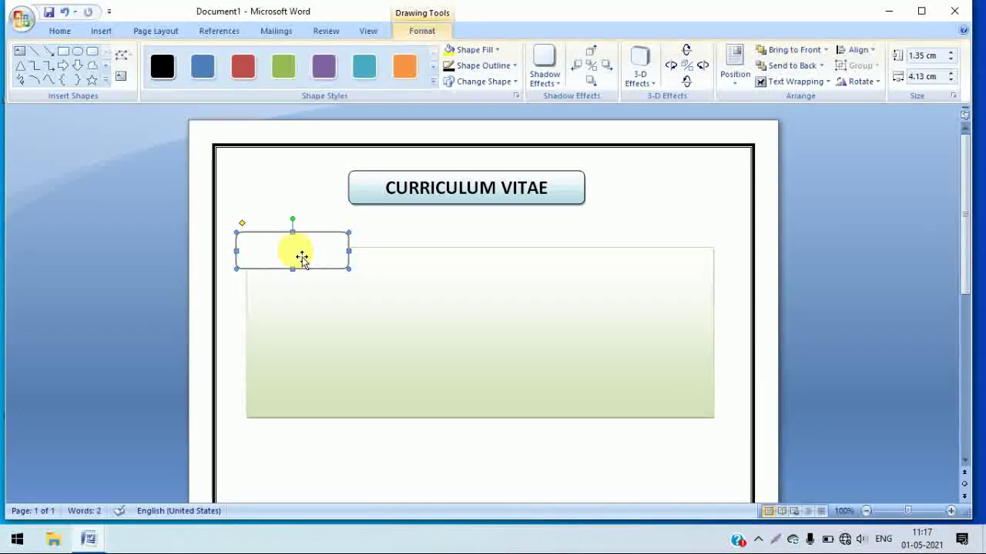
click(433, 82)
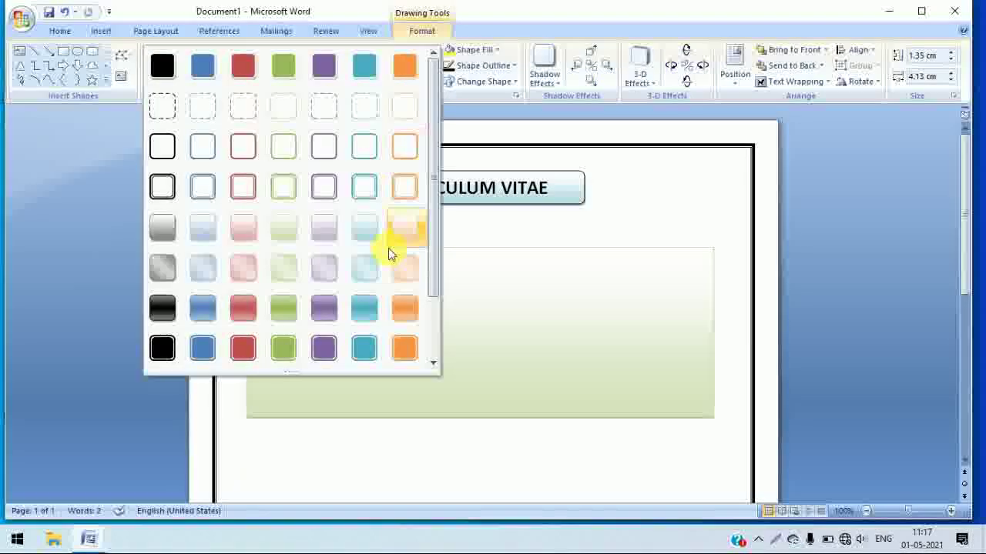
click(370, 274)
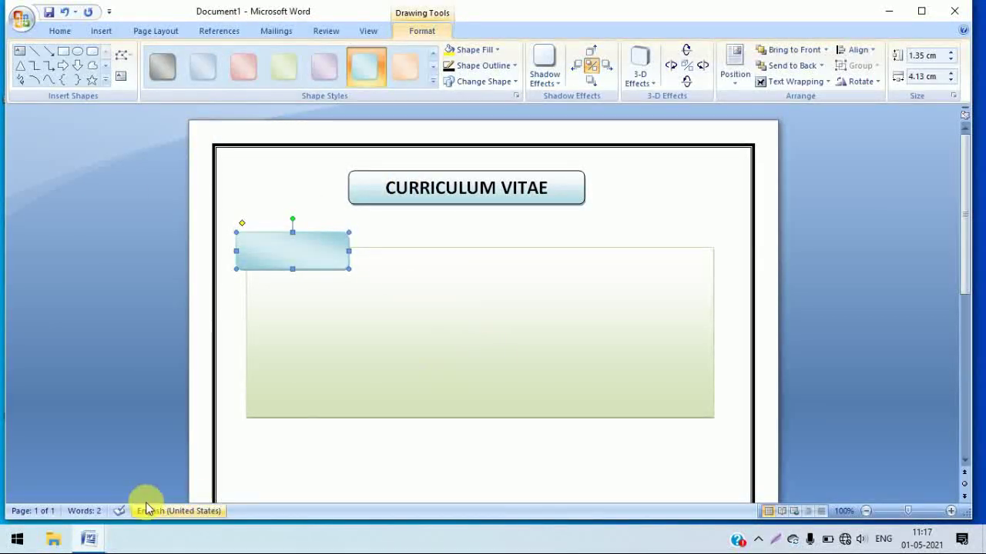
click(89, 538)
click(300, 429)
- Copy the word RESUME from CURRICULUM VITAE.docx and return to Document1
click(229, 483)
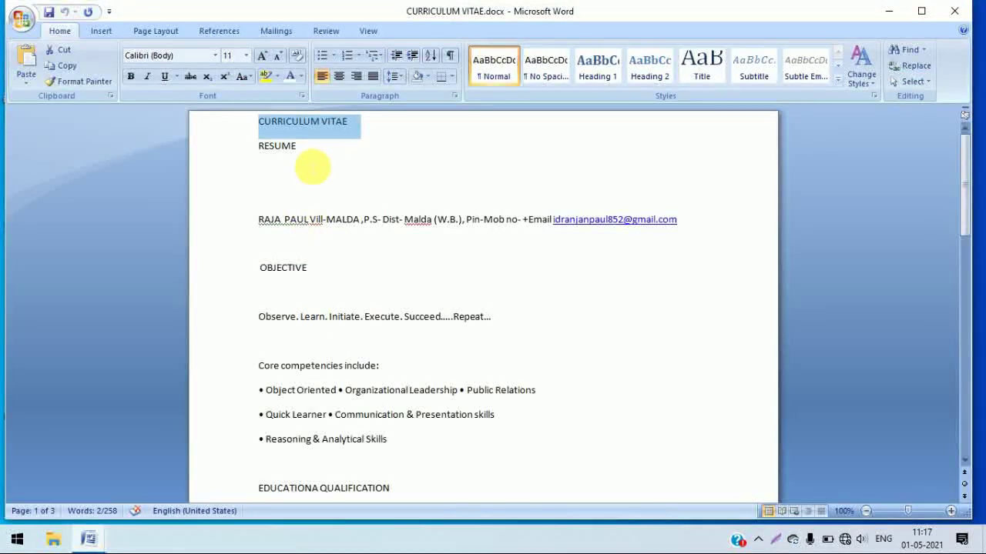
drag(299, 147, 258, 148)
key(ctrl+c)
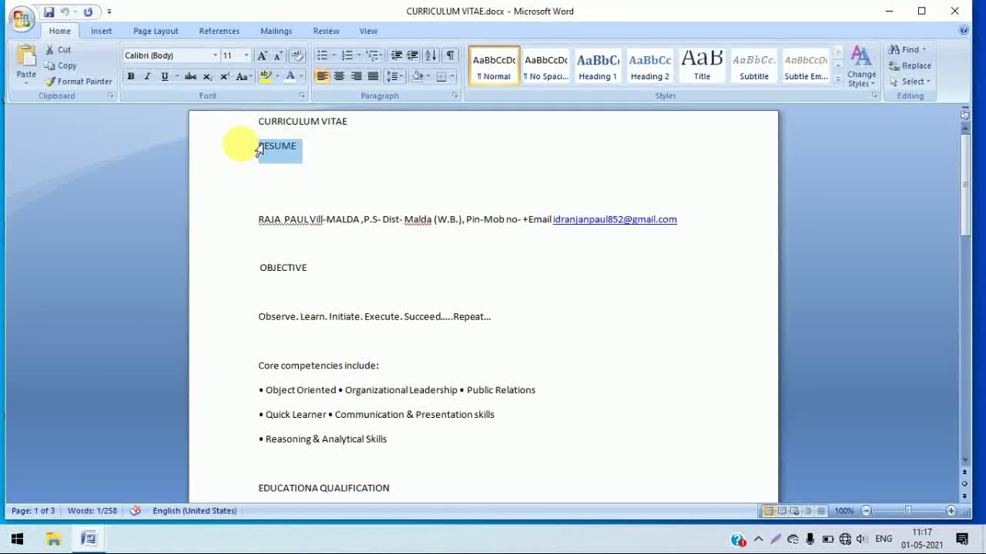
click(89, 538)
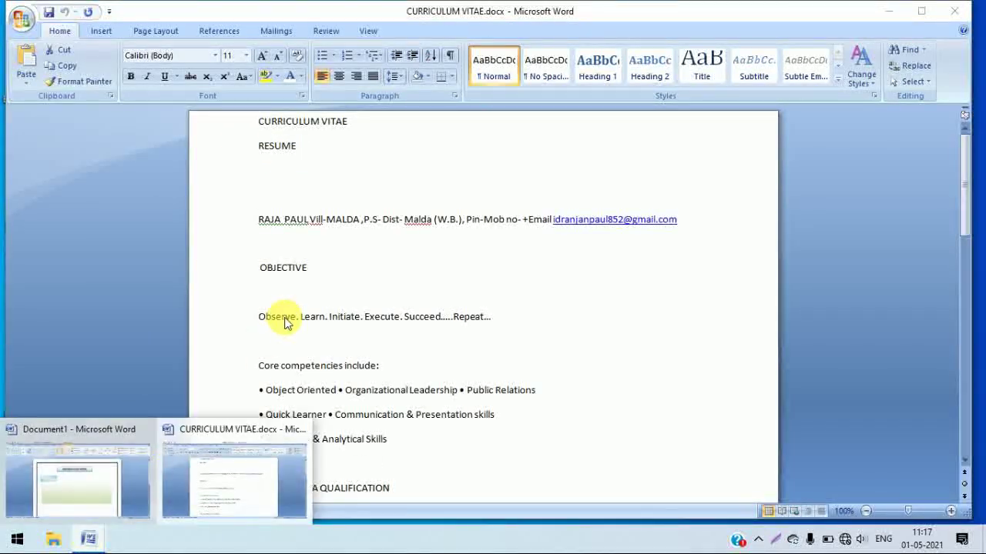
click(110, 478)
- Paste RESUME as text inside the small aqua rounded box and select it
right_click(255, 246)
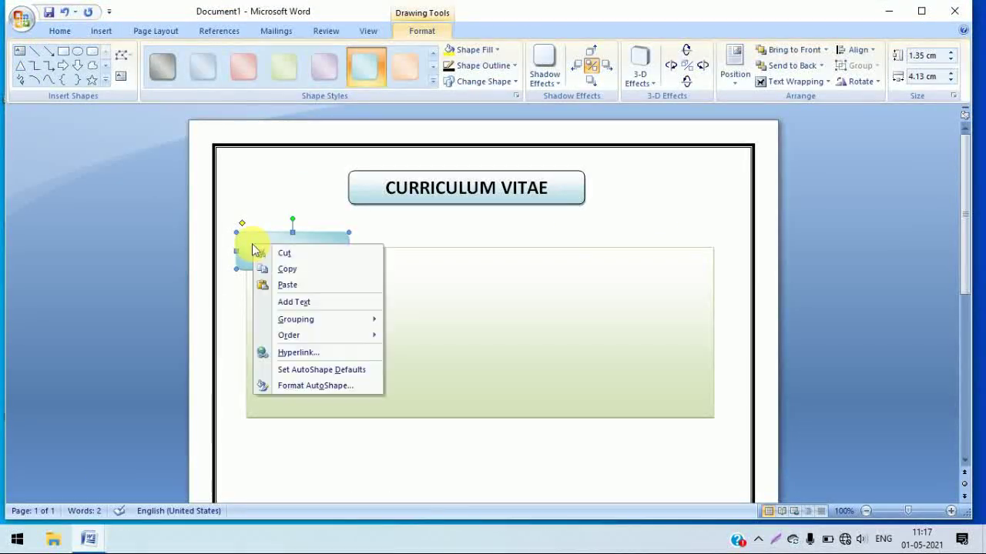
click(317, 301)
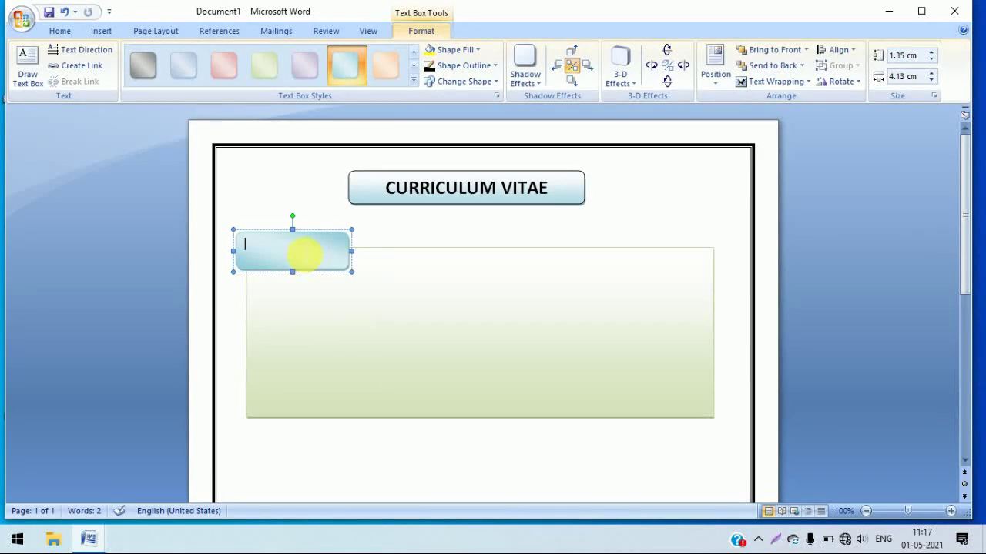
right_click(302, 256)
click(346, 292)
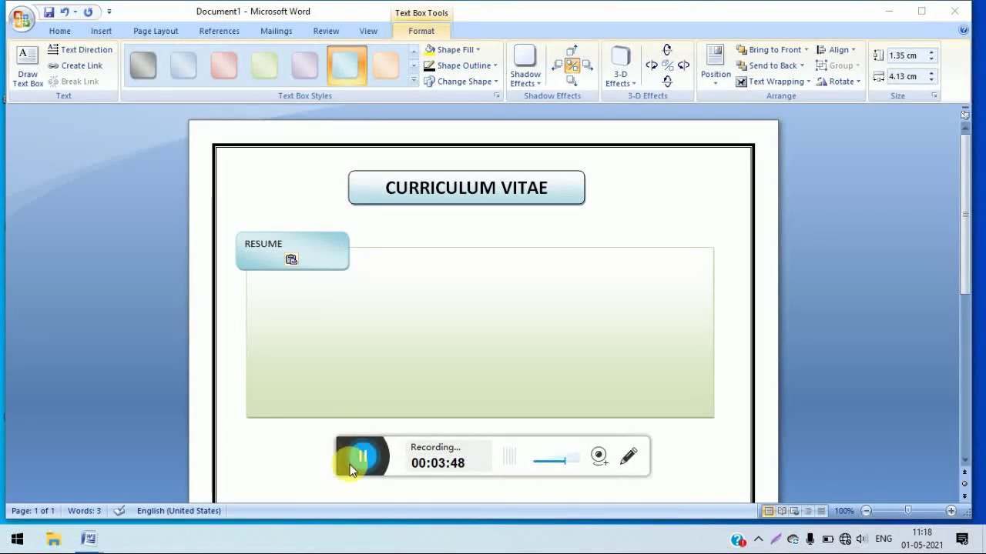
click(362, 456)
click(328, 460)
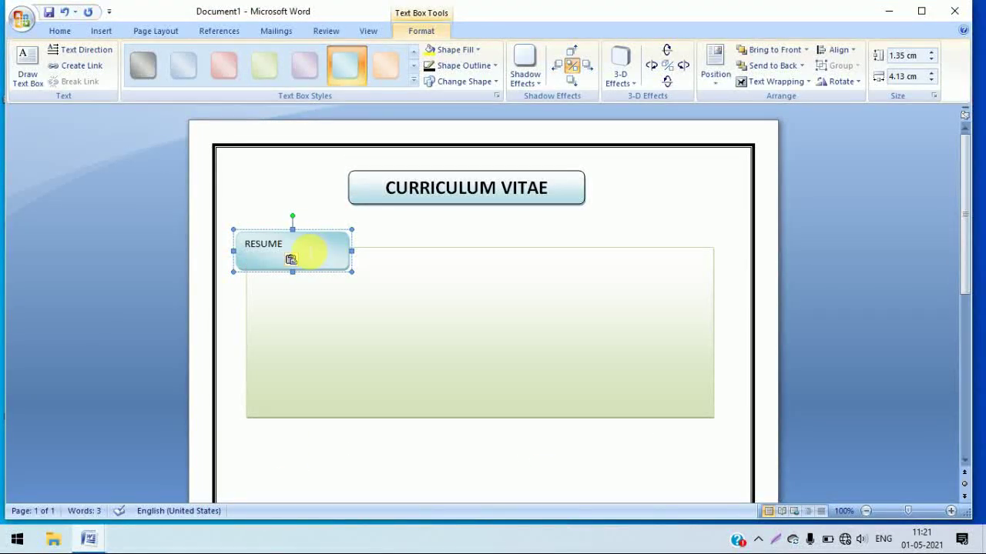
drag(293, 253, 243, 245)
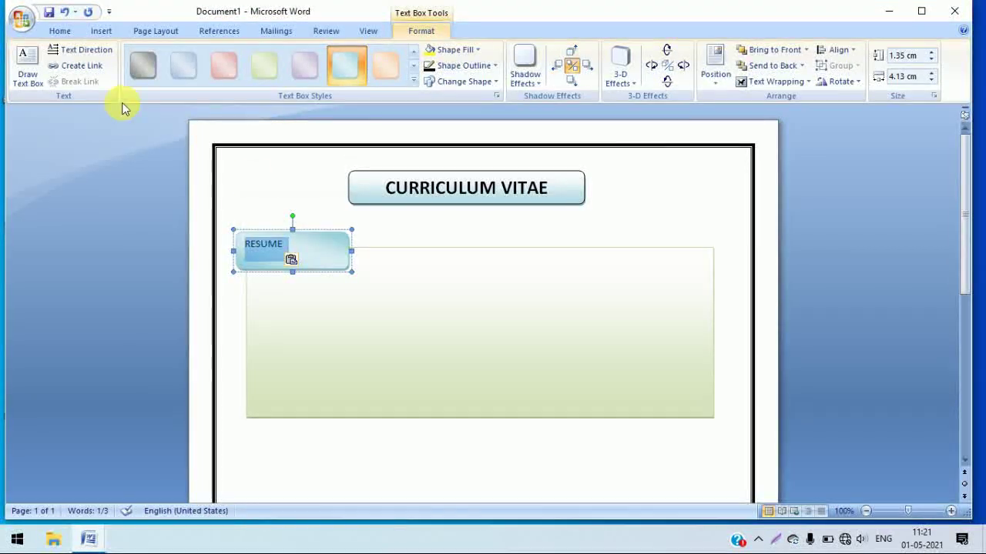
click(60, 31)
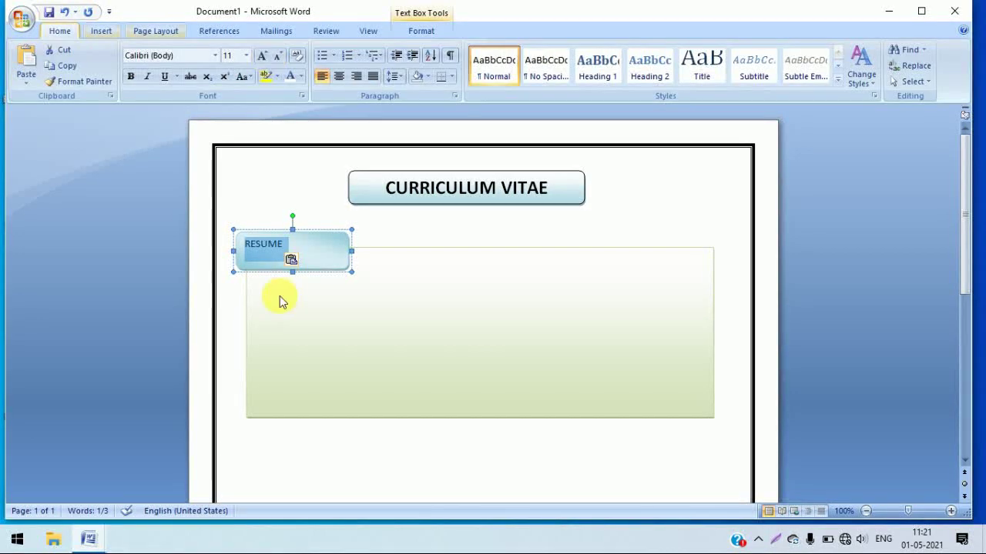
- Make RESUME centred, 14 pt and bold
click(339, 76)
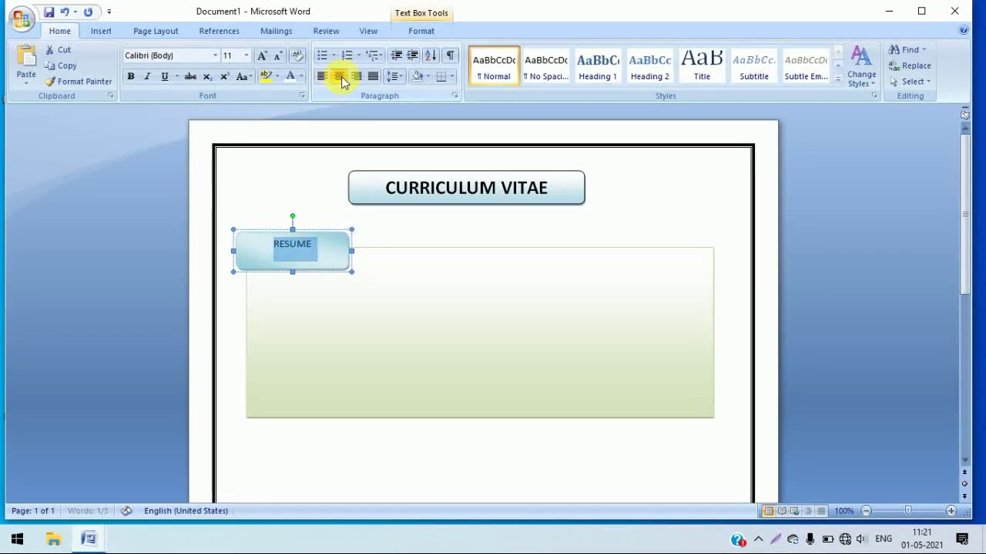
click(246, 55)
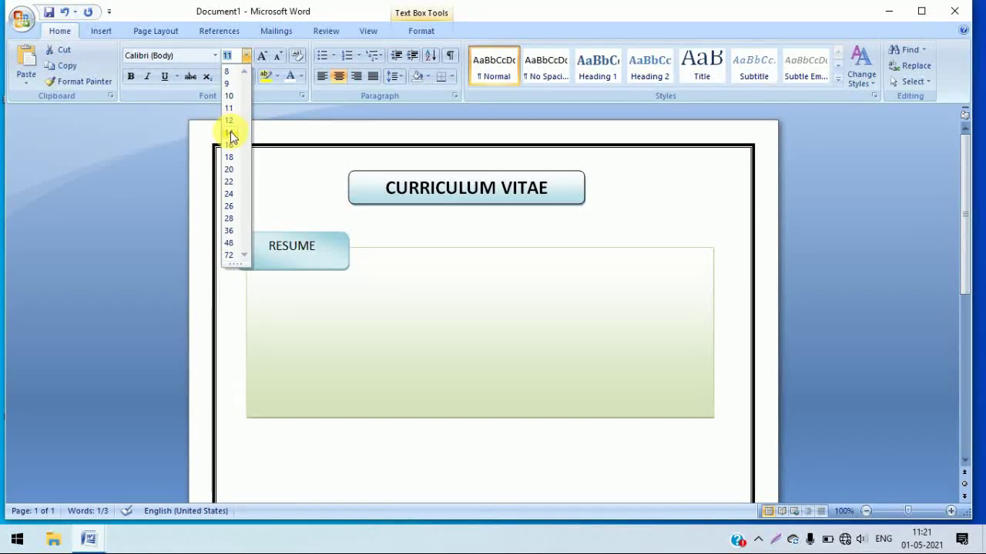
click(232, 135)
click(132, 77)
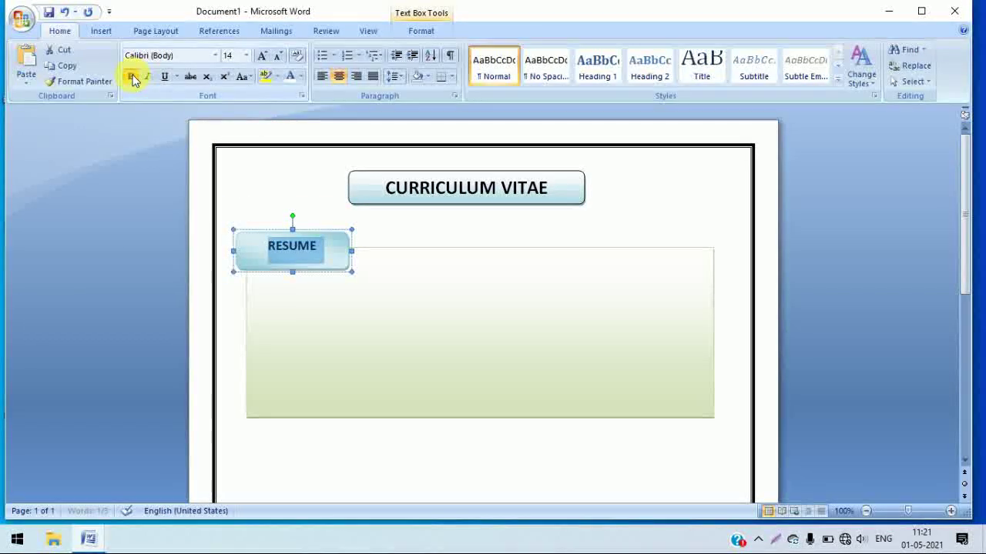
click(405, 298)
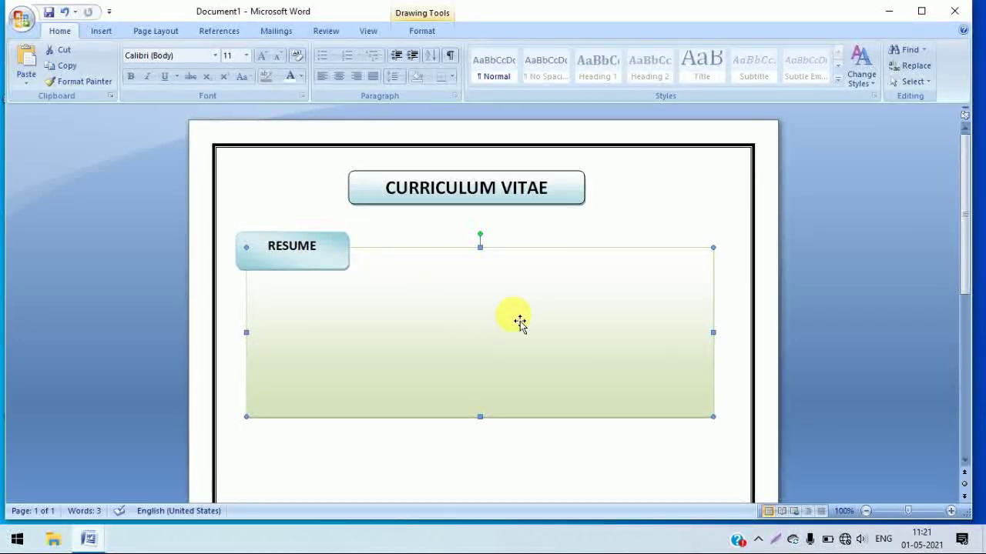
- Move the RESUME box onto the green panel, enlarge it, and set RESUME to 16 pt
click(321, 263)
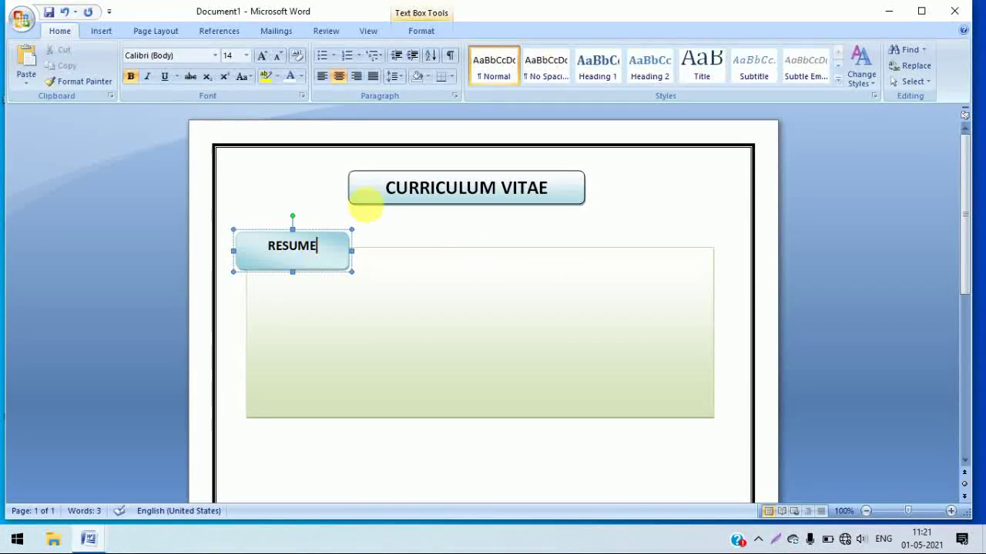
click(277, 239)
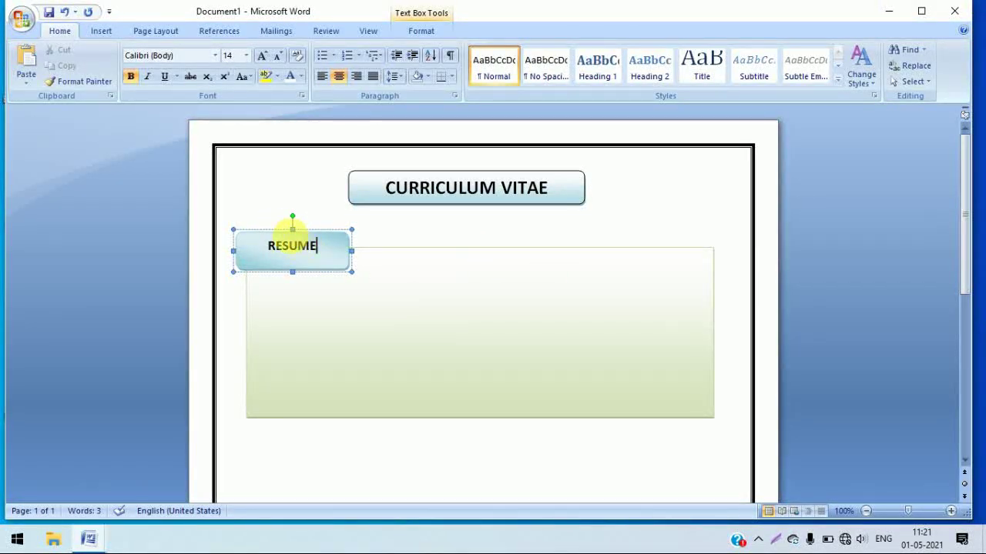
drag(292, 228, 306, 246)
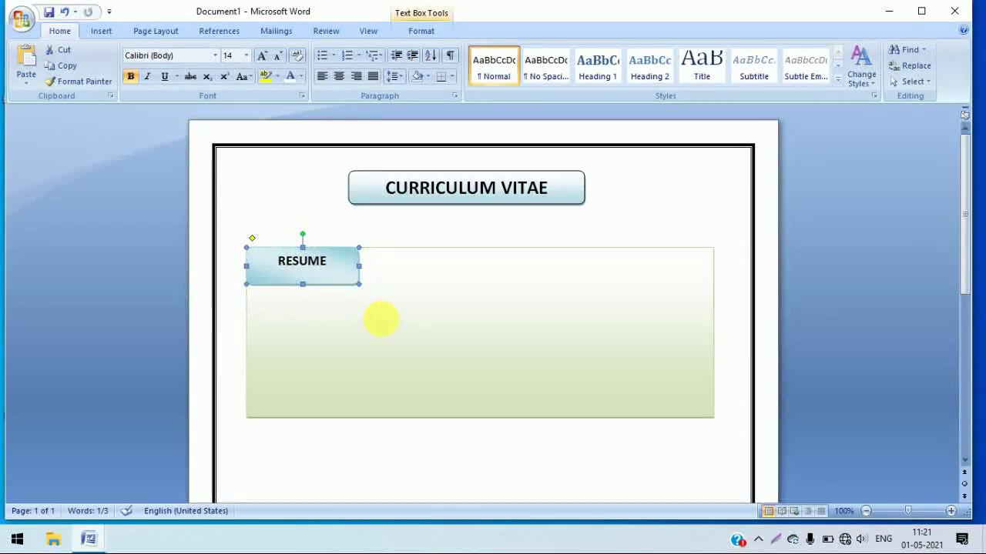
drag(375, 309, 381, 318)
drag(343, 271, 290, 263)
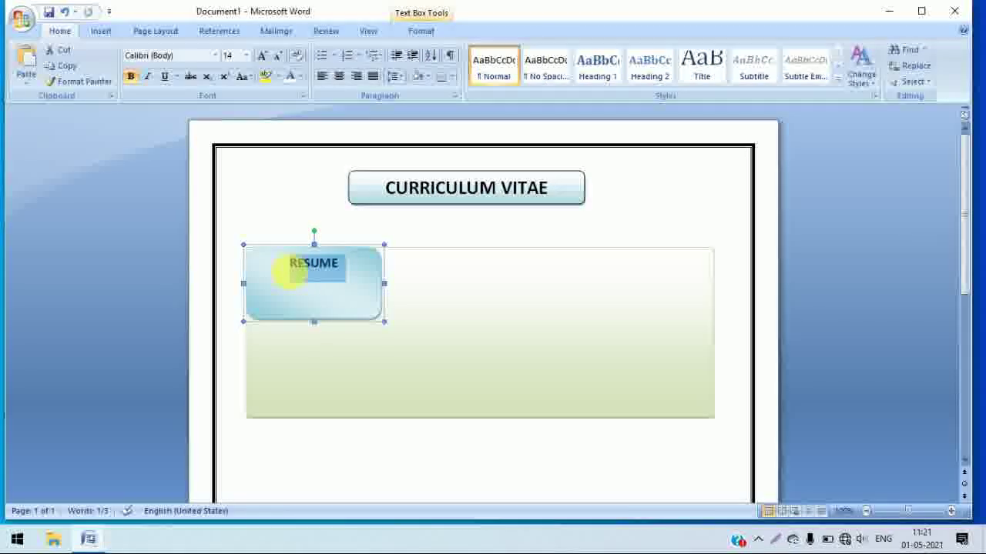
click(245, 56)
click(231, 145)
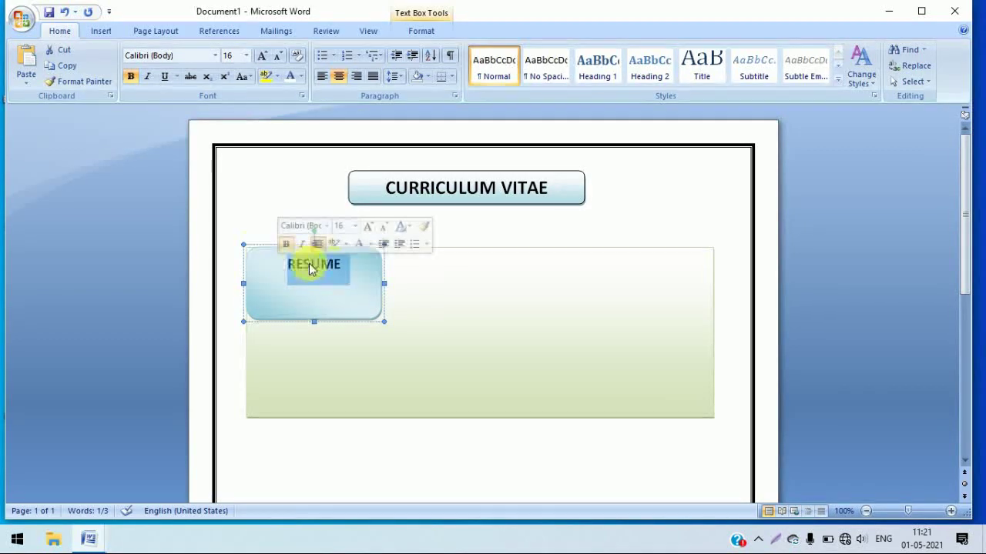
- Drag the RESUME box's bottom edge upward to make it shorter
click(440, 300)
click(324, 318)
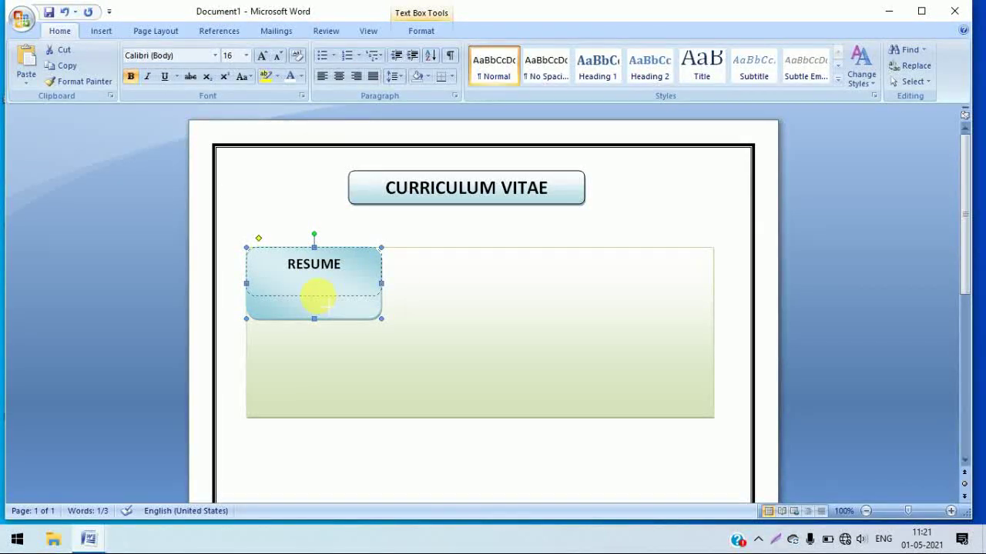
drag(314, 318, 316, 300)
click(458, 288)
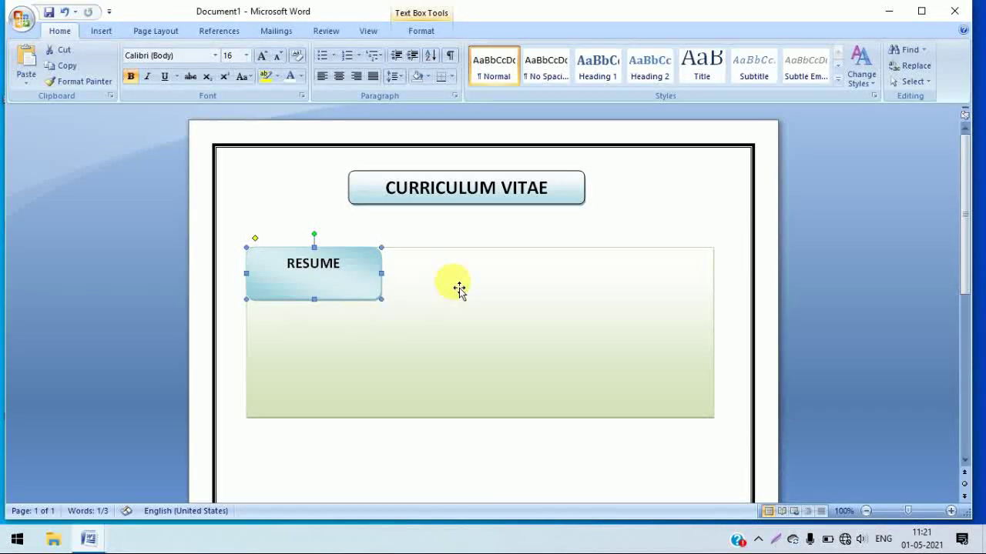
- Draw a rounded rectangle on the green panel beside RESUME, shift it left, and apply the light-blue gradient
click(100, 31)
click(224, 69)
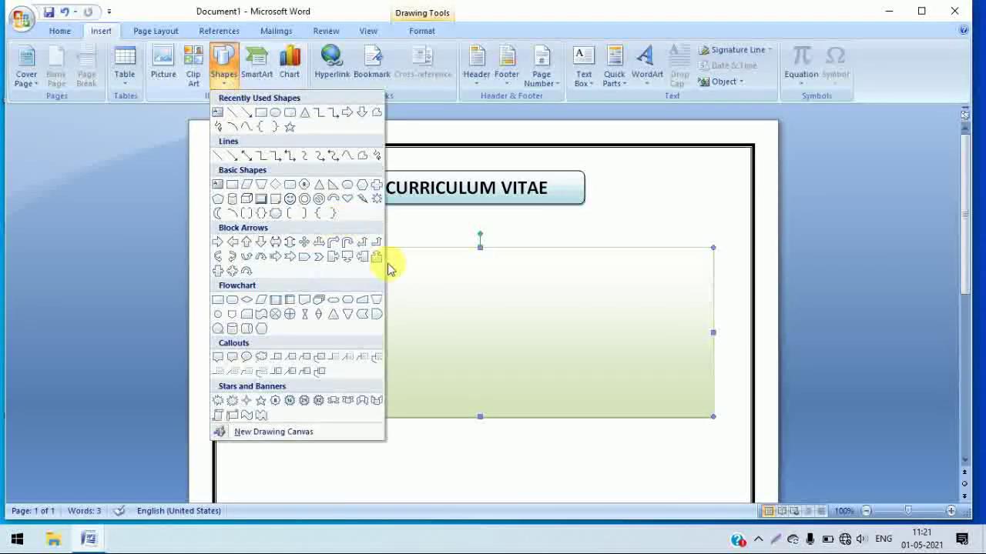
click(290, 113)
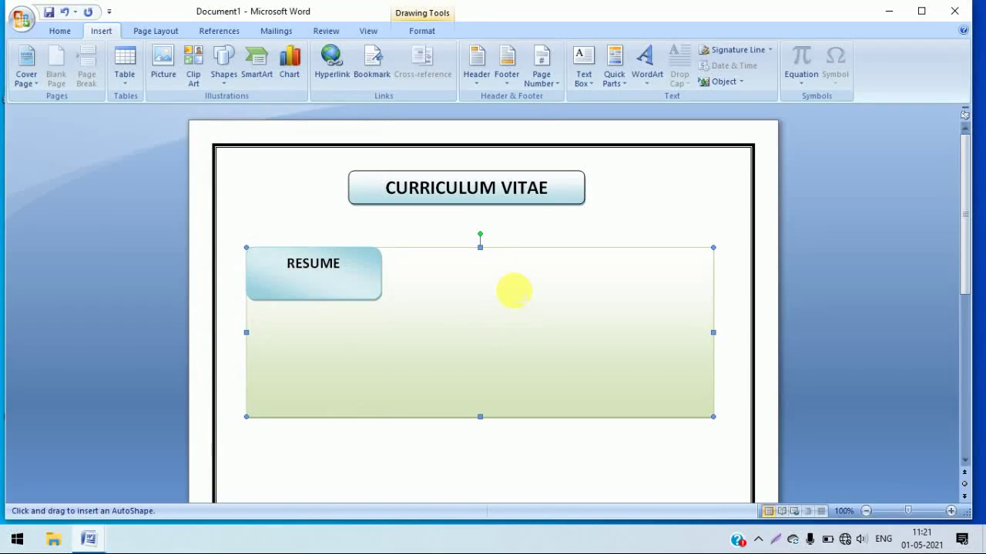
drag(485, 253, 705, 413)
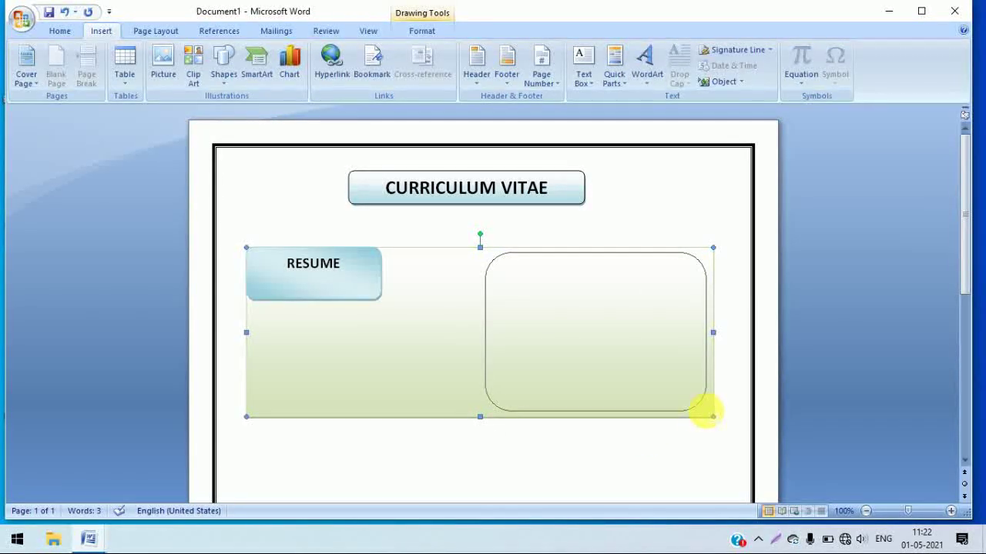
drag(705, 412, 707, 413)
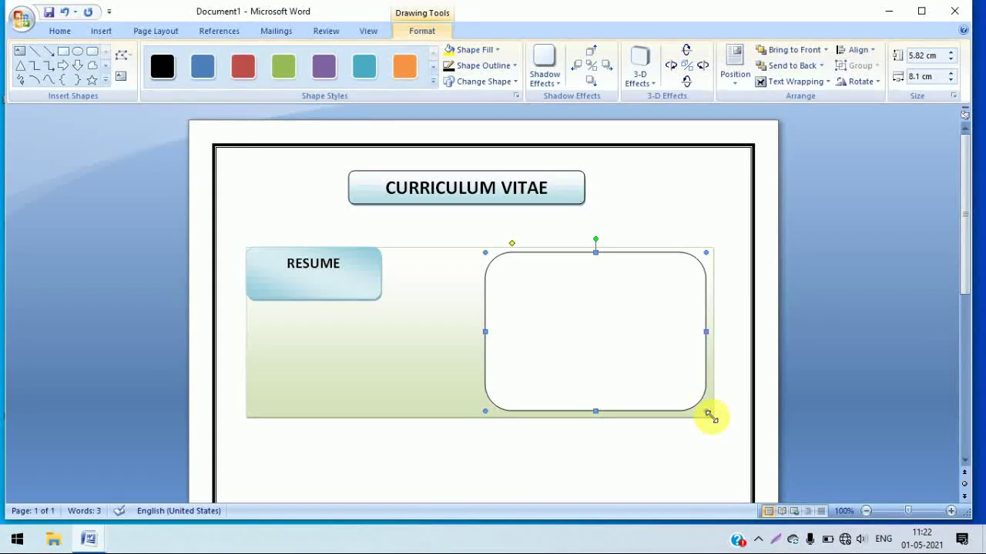
mouse_move(488, 332)
mouse_down()
mouse_move(456, 333)
mouse_move(455, 322)
mouse_up()
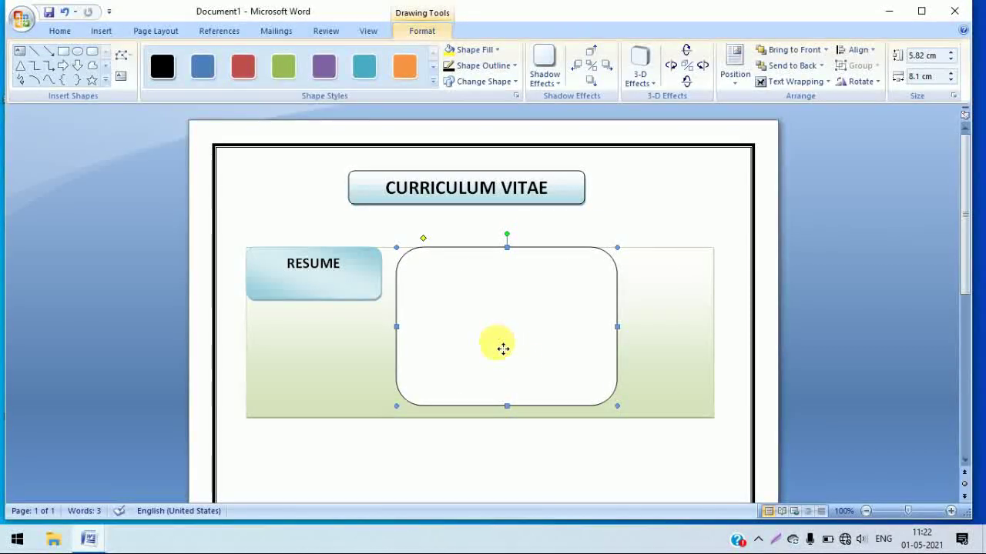
drag(502, 348, 497, 360)
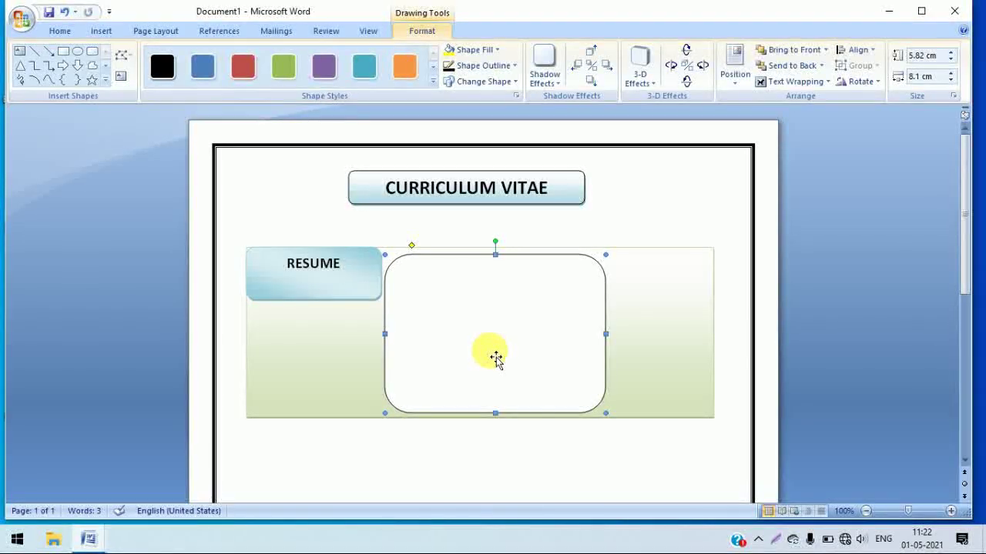
click(433, 82)
click(364, 228)
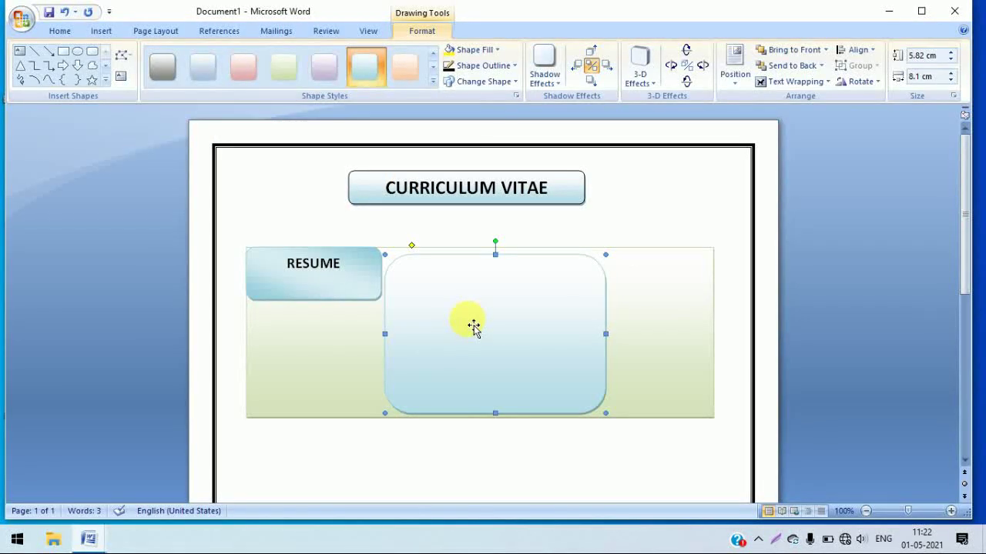
- Add text to the blue box, type the owner's full name in bold 16 pt, and start a new line
right_click(446, 282)
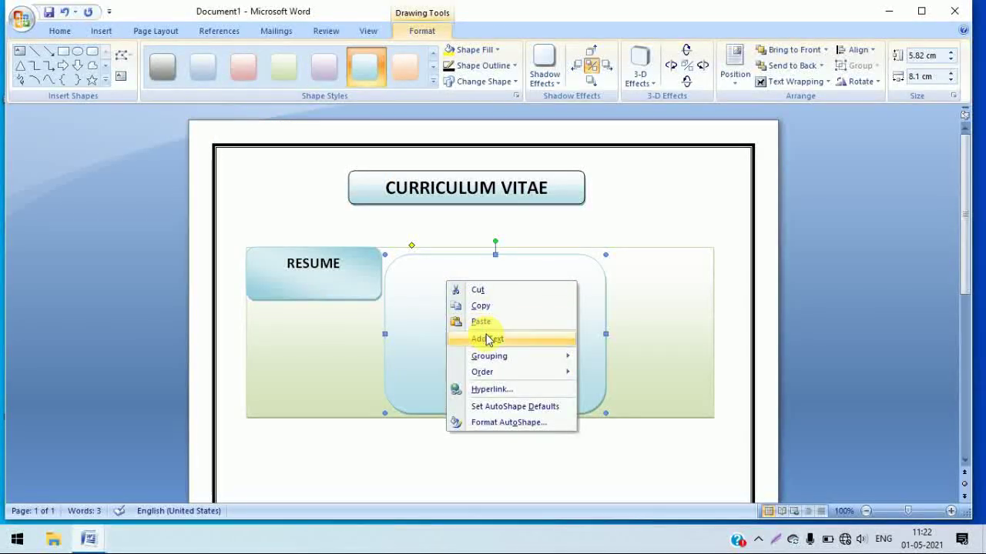
click(488, 340)
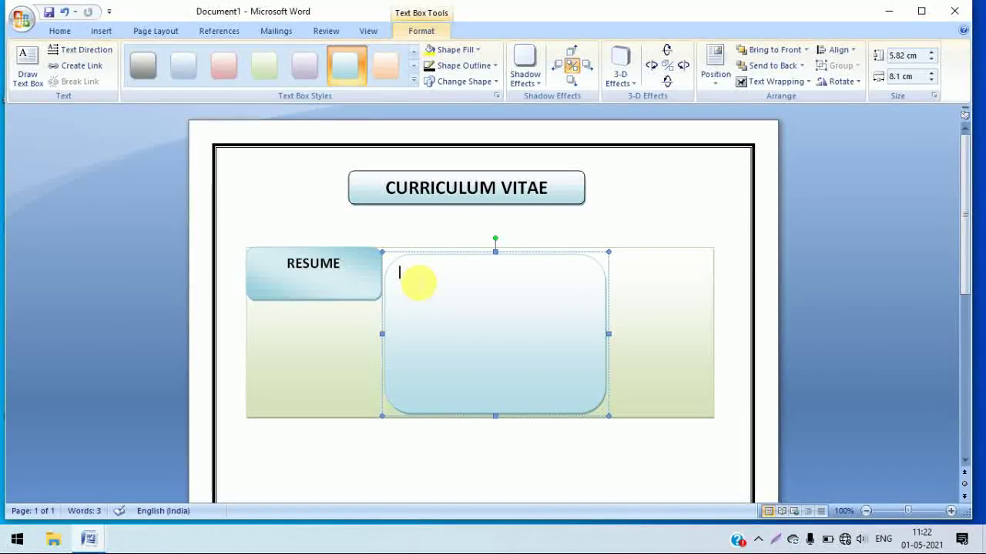
text(s)
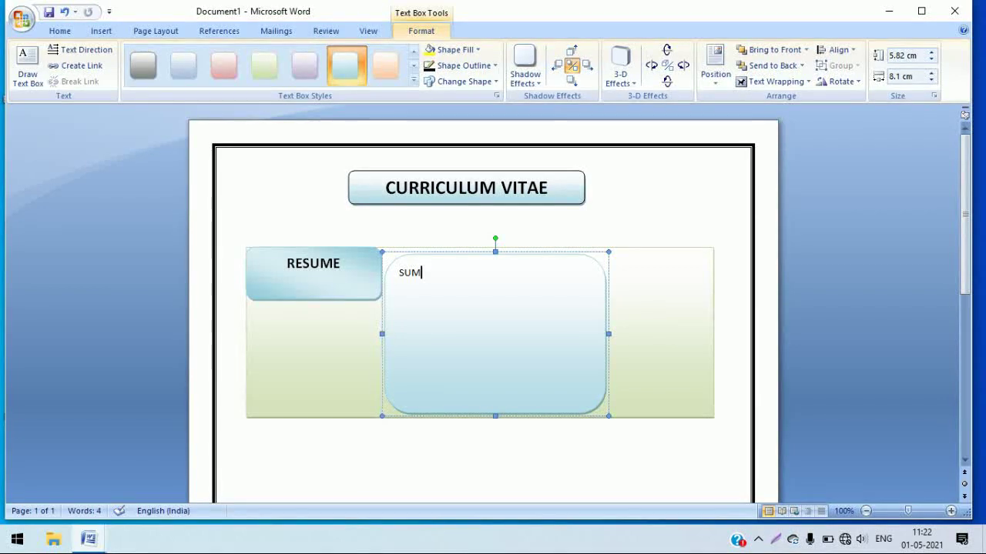
text(O)
text(DAS)
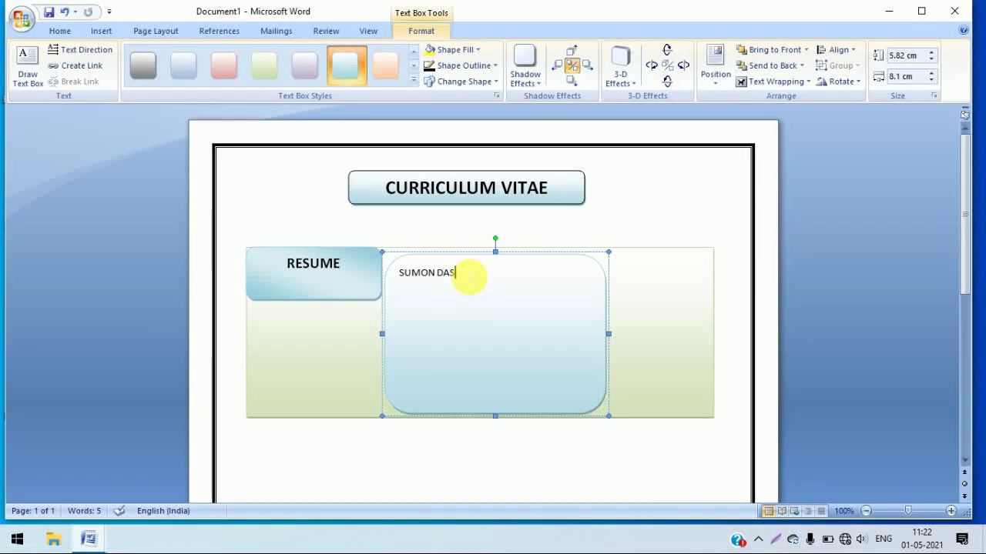
drag(465, 272, 383, 279)
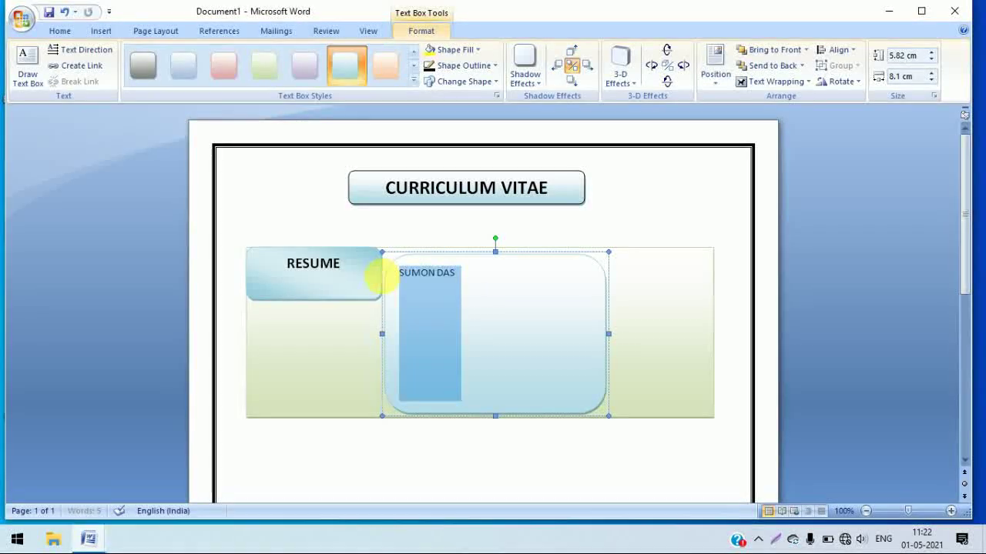
click(63, 32)
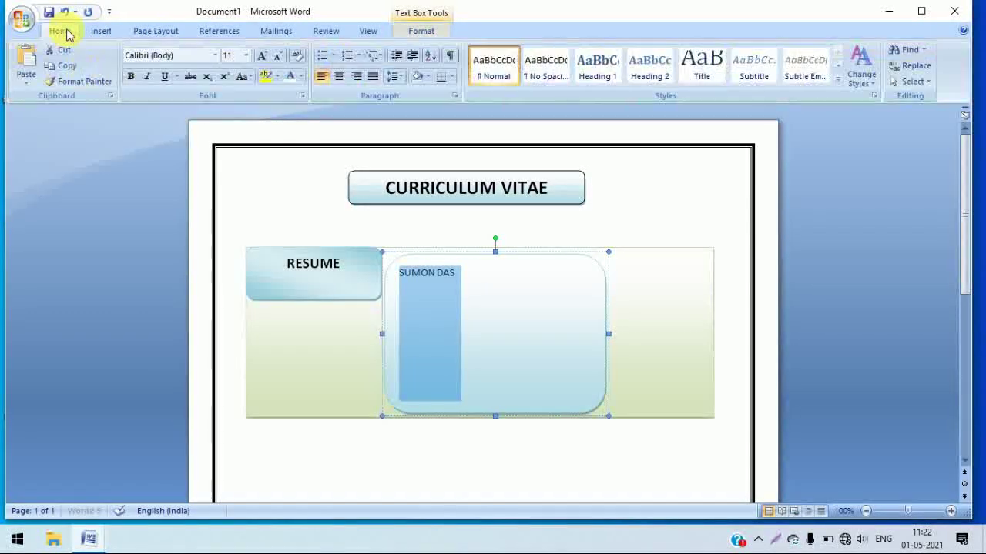
click(246, 55)
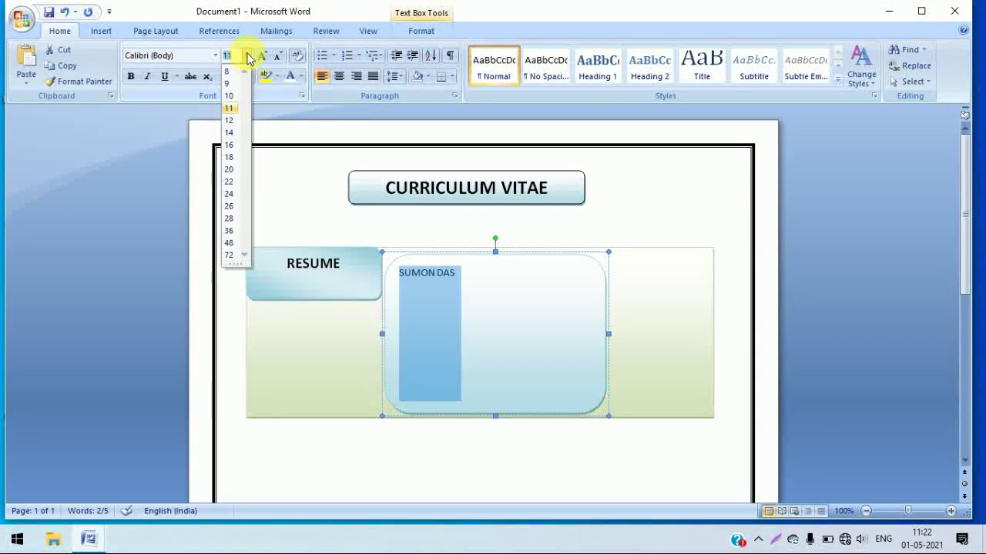
click(231, 145)
click(131, 77)
click(502, 282)
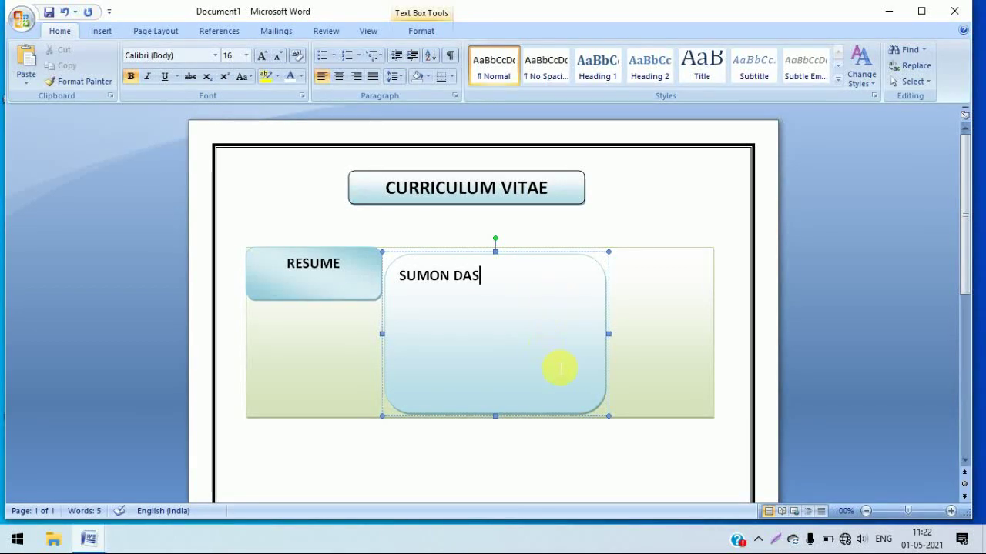
key(Return)
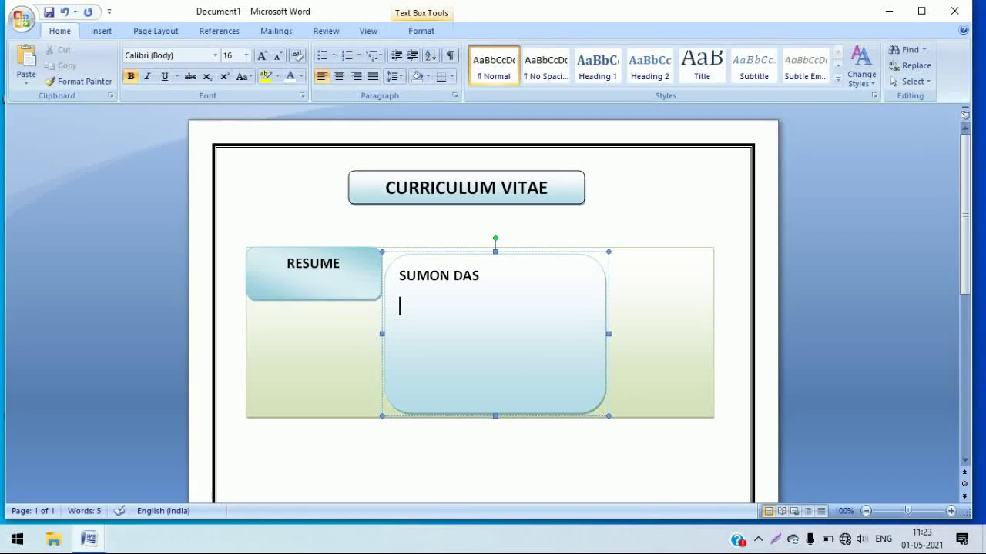
- Type the first part of the postal address and correct the capitalisation of the bracketed state abbreviation
text(VVVVVI)
key(BackSpace)
key(BackSpace)
key(BackSpace)
text(Malda,)
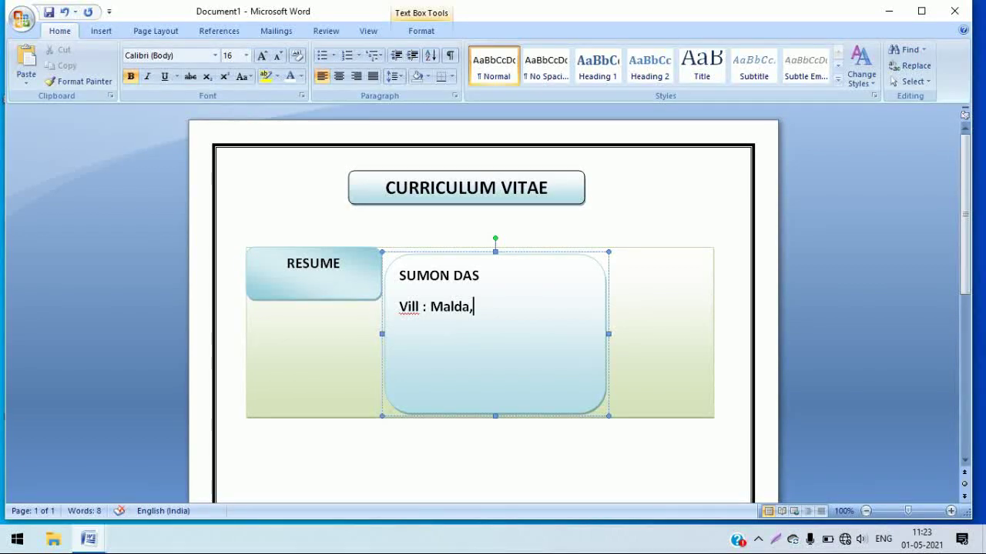
text(()
text(w)
text(.b)
text())
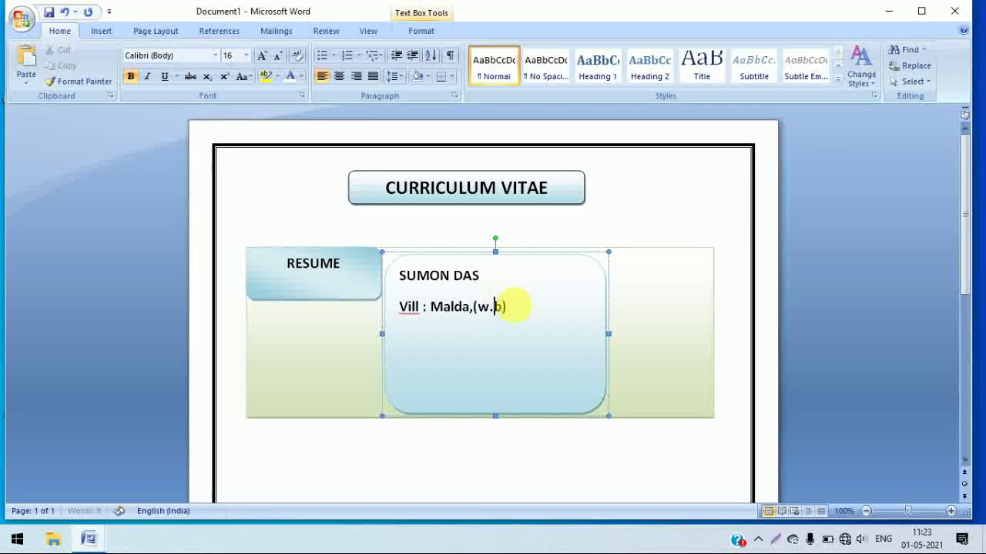
key(Right)
key(Right)
key(Right)
key(Right)
key(Right)
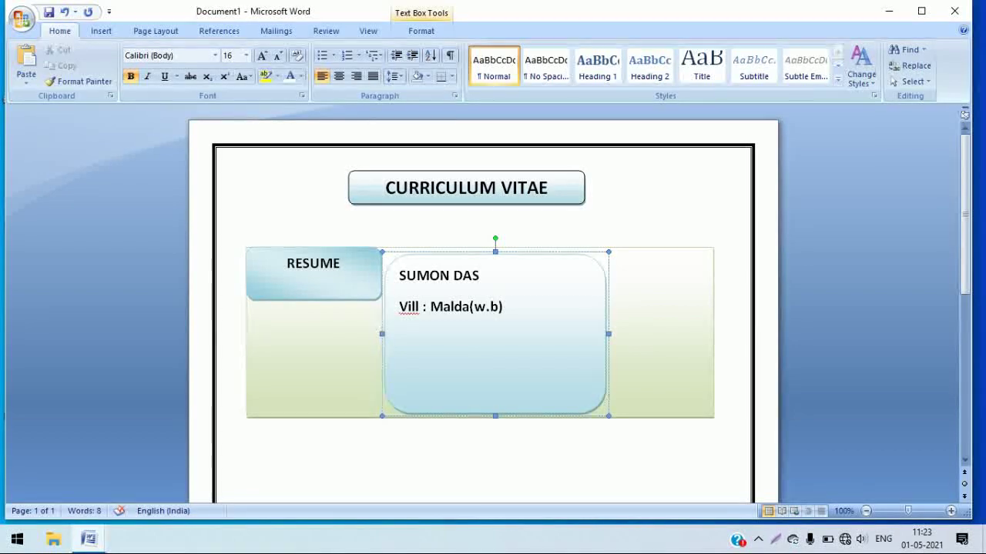
text(,)
key(Left)
key(Left)
key(Left)
key(Left)
key(BackSpace)
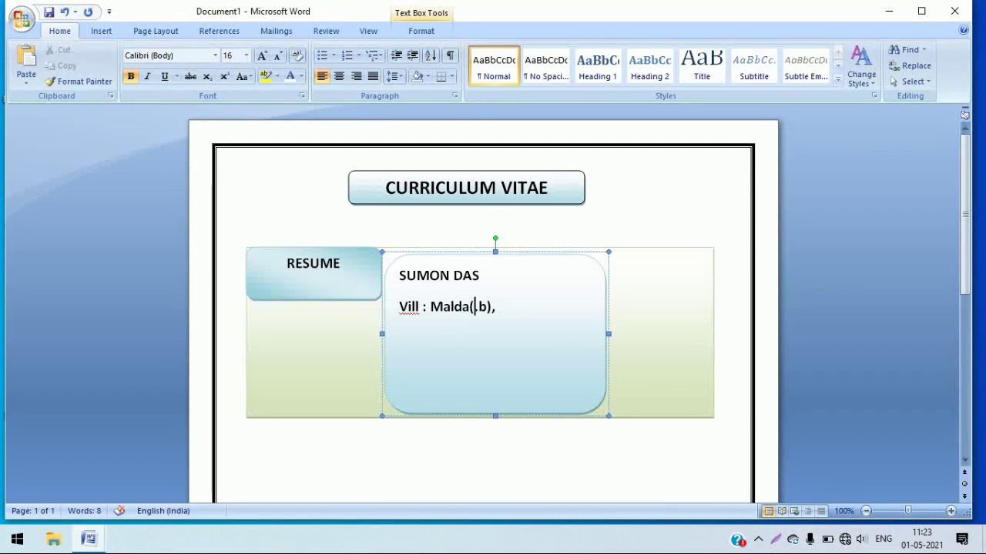
text(W)
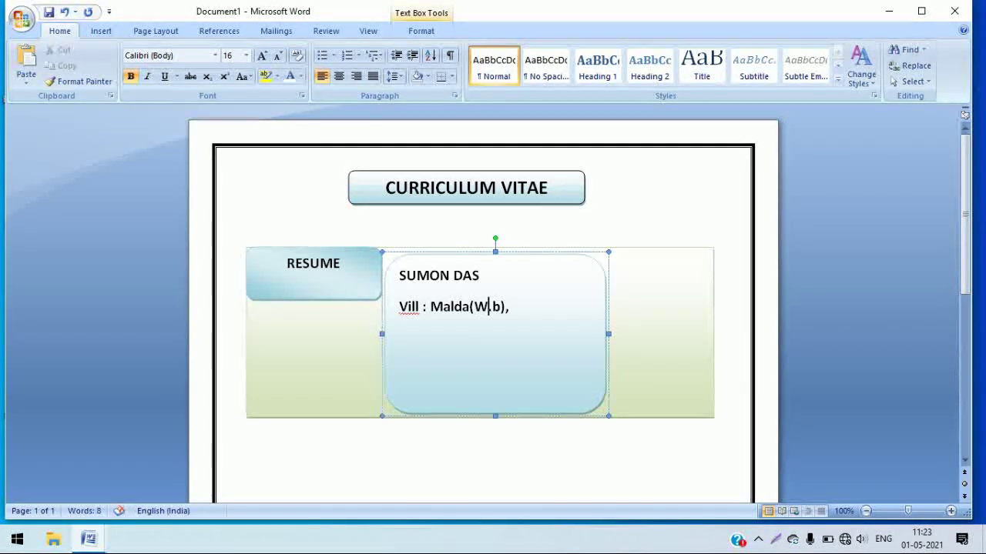
key(Right)
key(Right)
key(BackSpace)
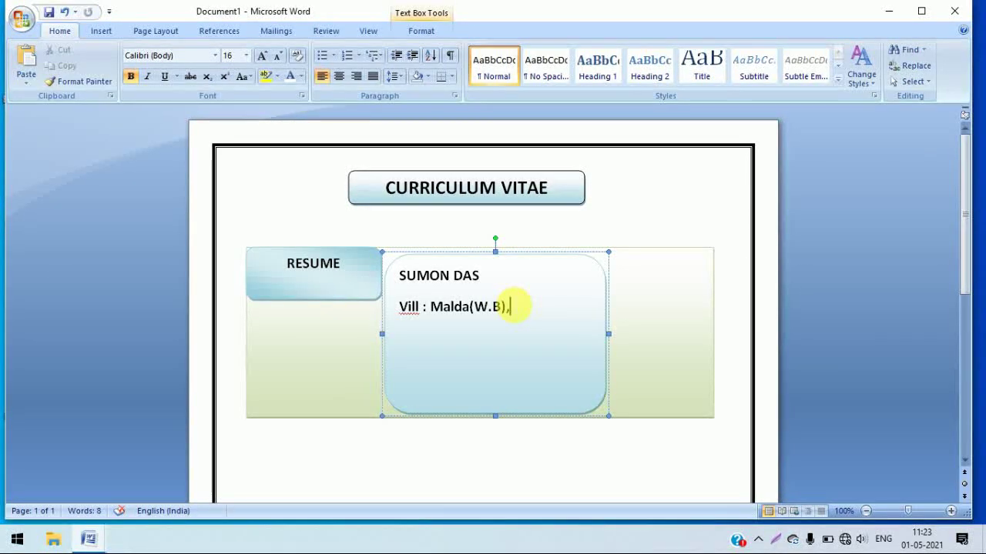
key(BackSpace)
- Add the post office, police station, district and PIN code, then start a 'Mobile' line
text(P.O.)
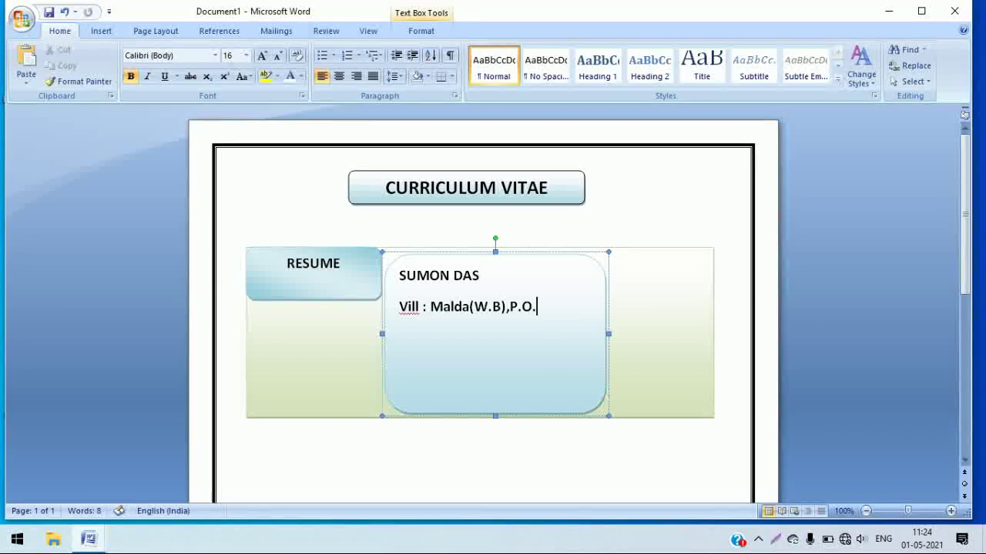
text(:)
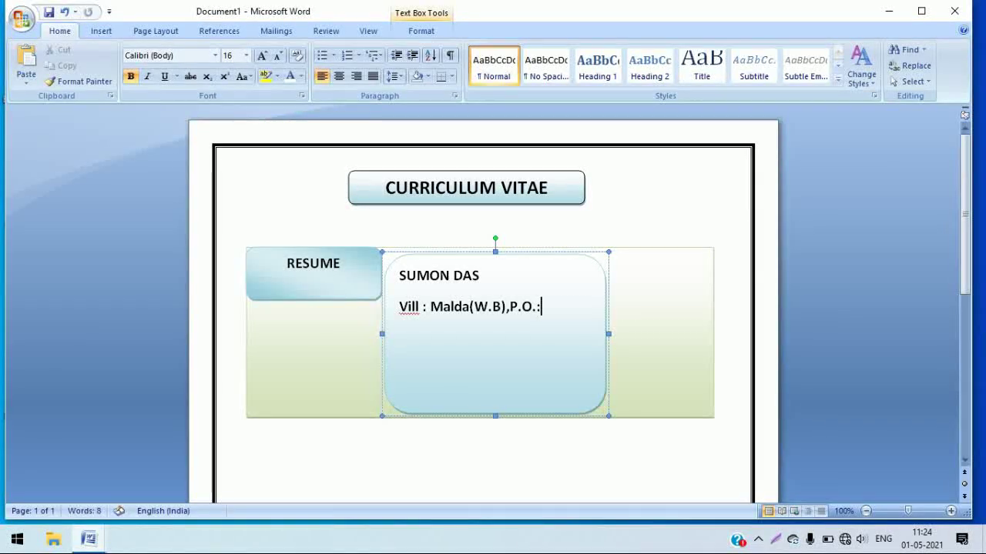
text( MALDA)
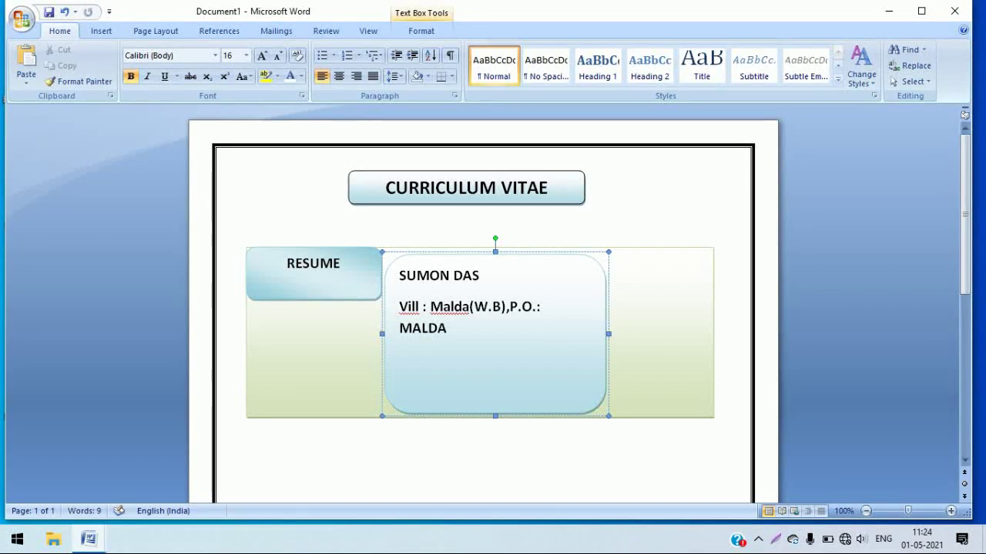
text(,)
text(P.S.:)
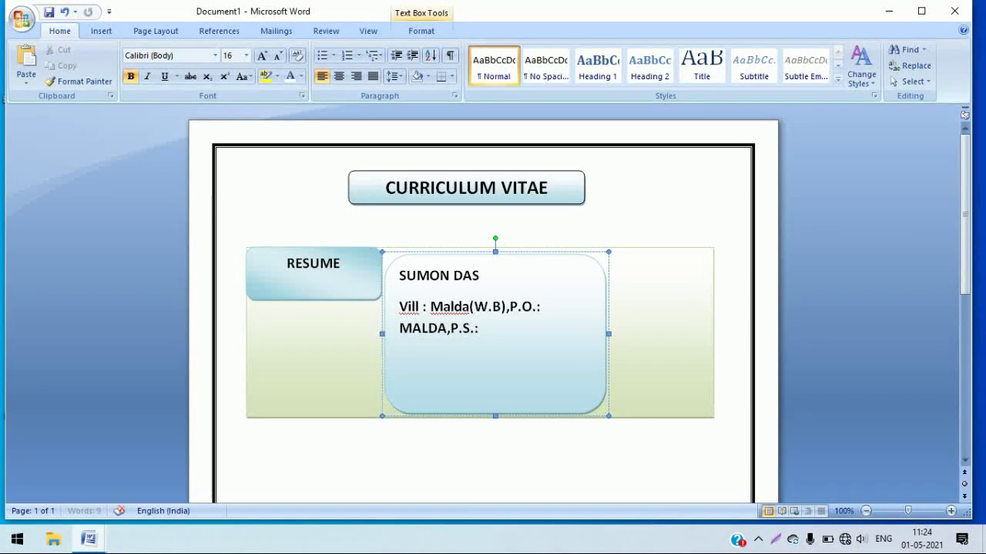
text(MALDA)
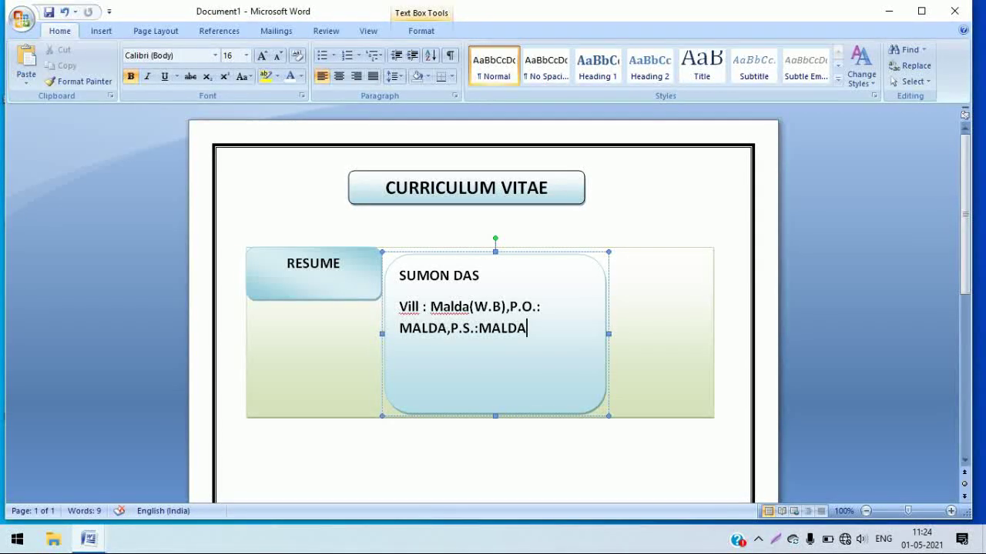
text(,, ,DIST )
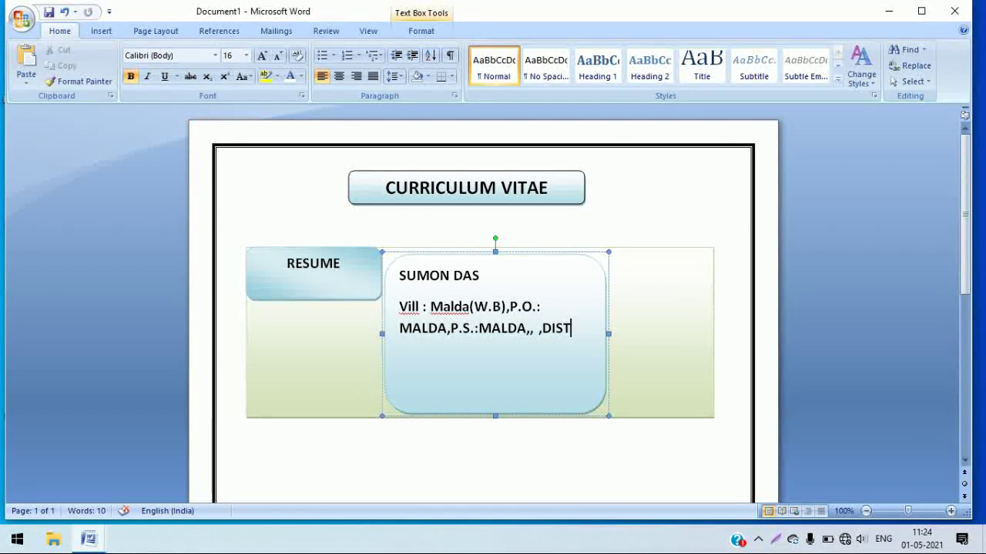
text(:)
text(MA)
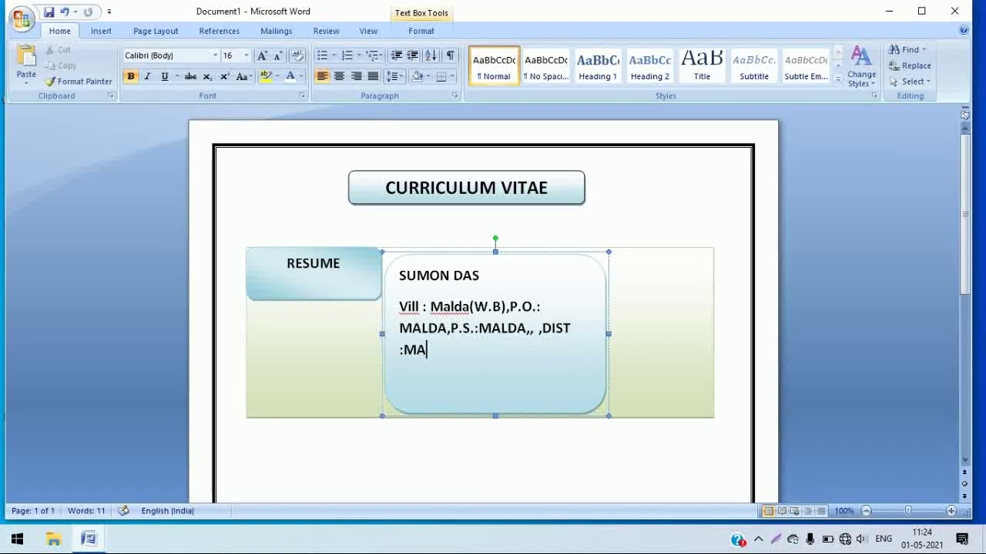
text(LDA ,PIN :3)
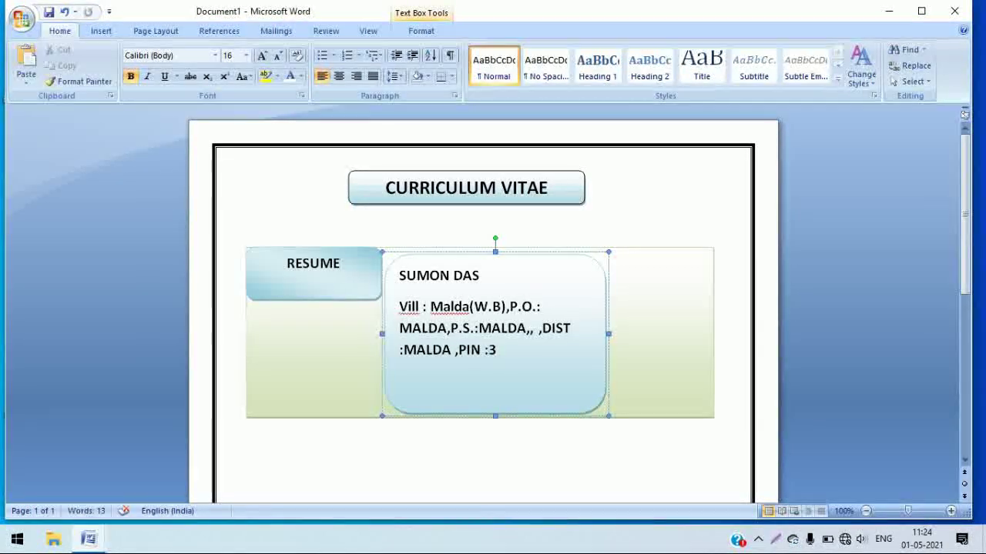
text(732124)
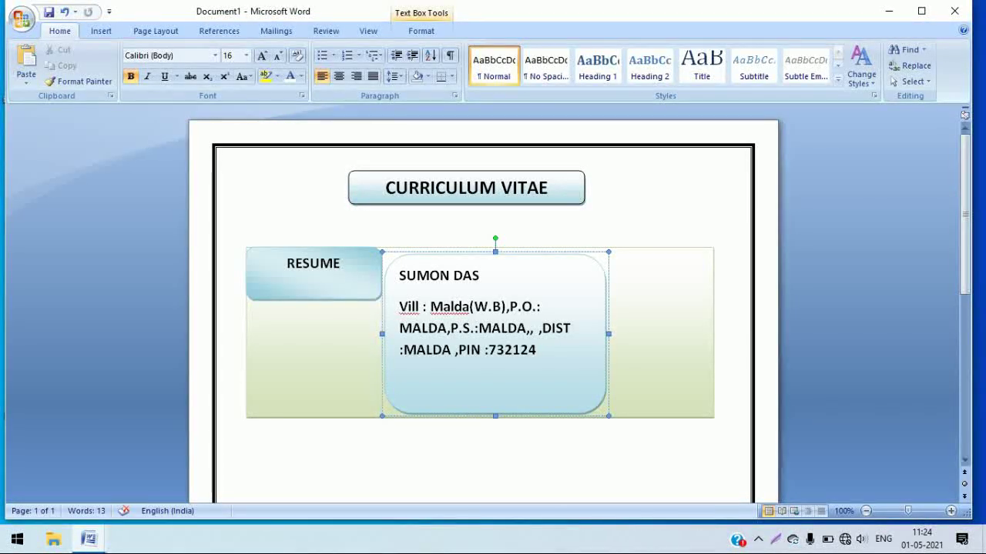
text(Mobile :)
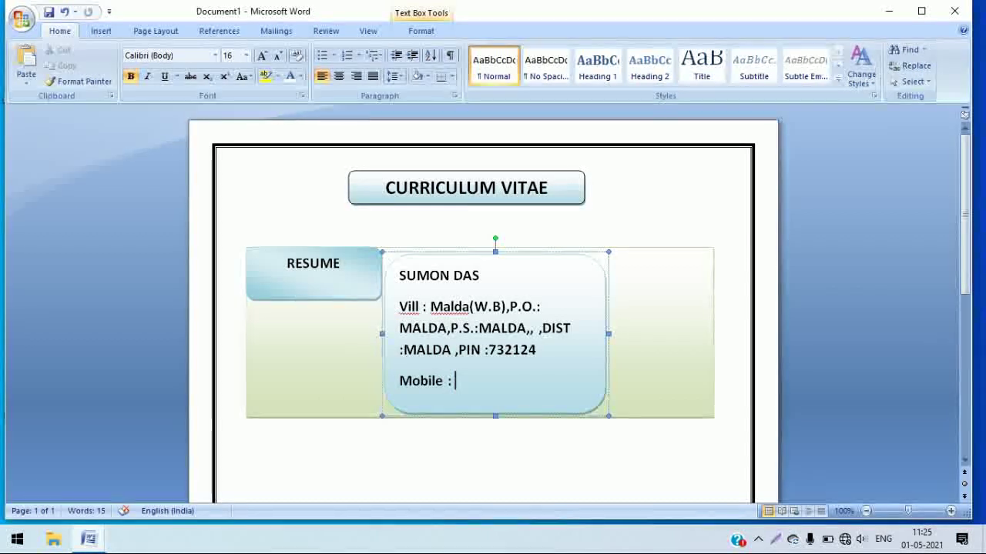
- Add a dotted placeholder after 'Mobile :' and set the address lines to 14 pt
text(......)
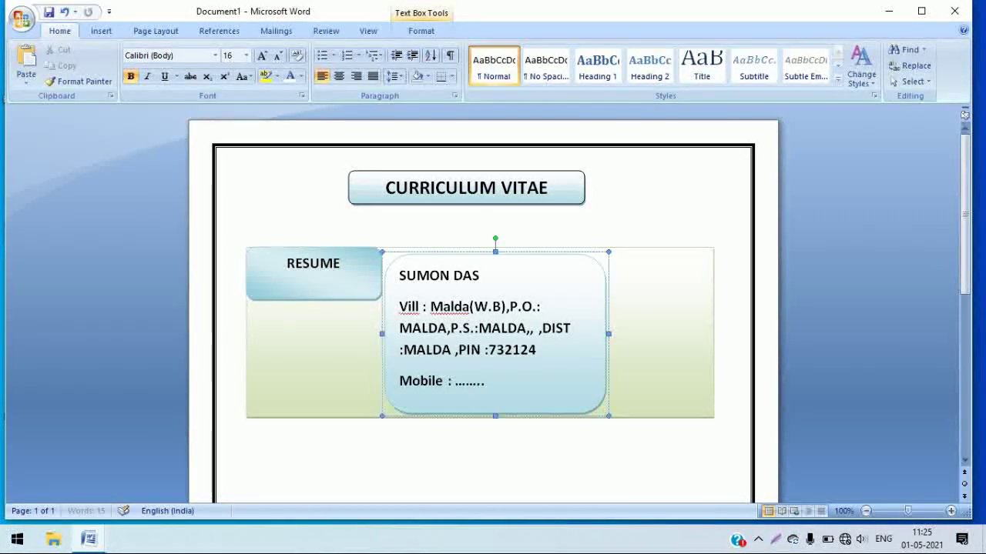
text(.......)
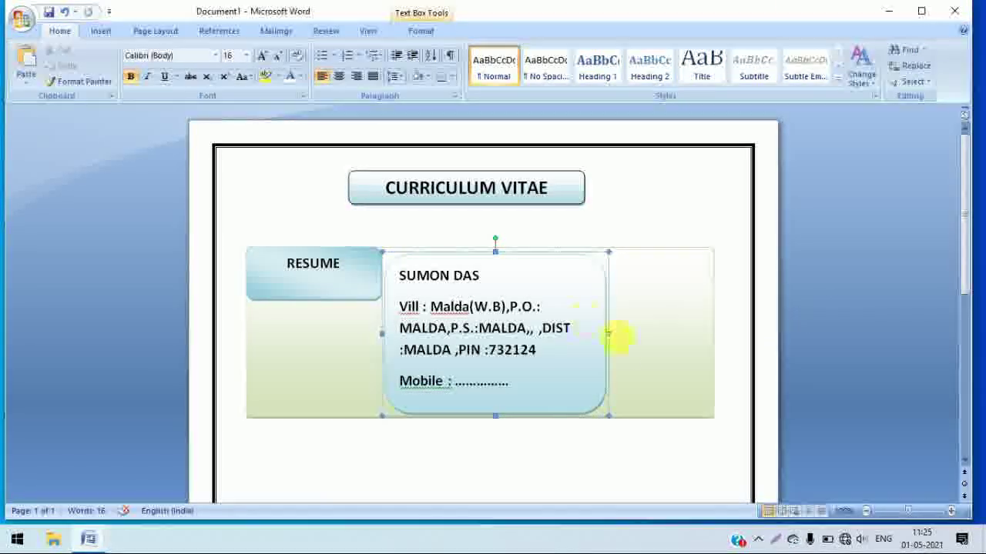
mouse_move(552, 359)
mouse_down()
mouse_move(392, 358)
mouse_move(382, 309)
mouse_up()
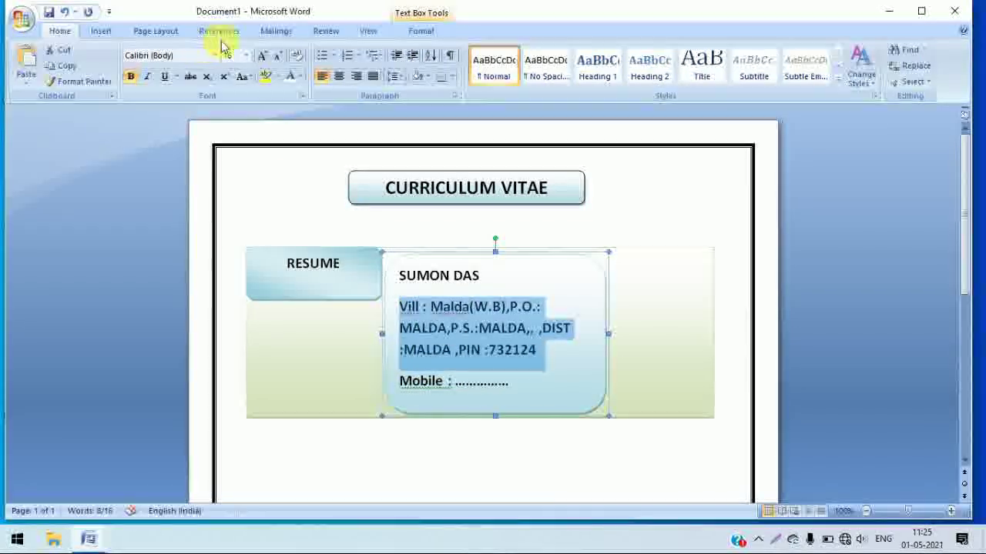
click(246, 56)
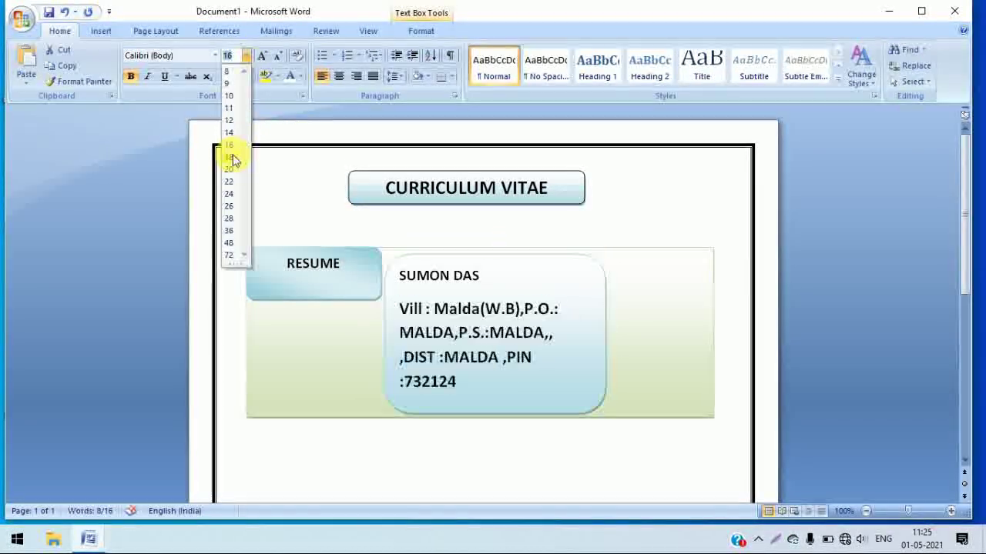
click(248, 158)
click(246, 56)
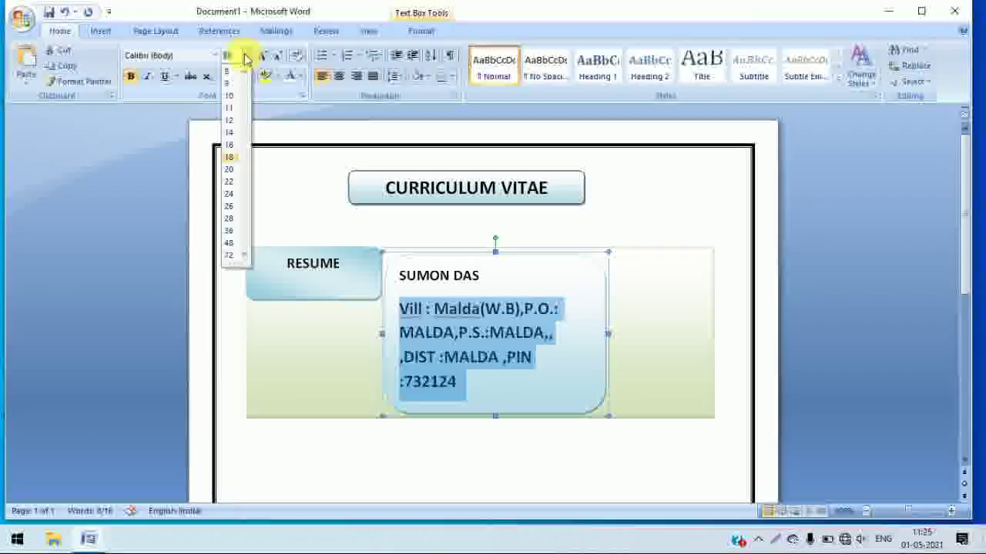
click(229, 132)
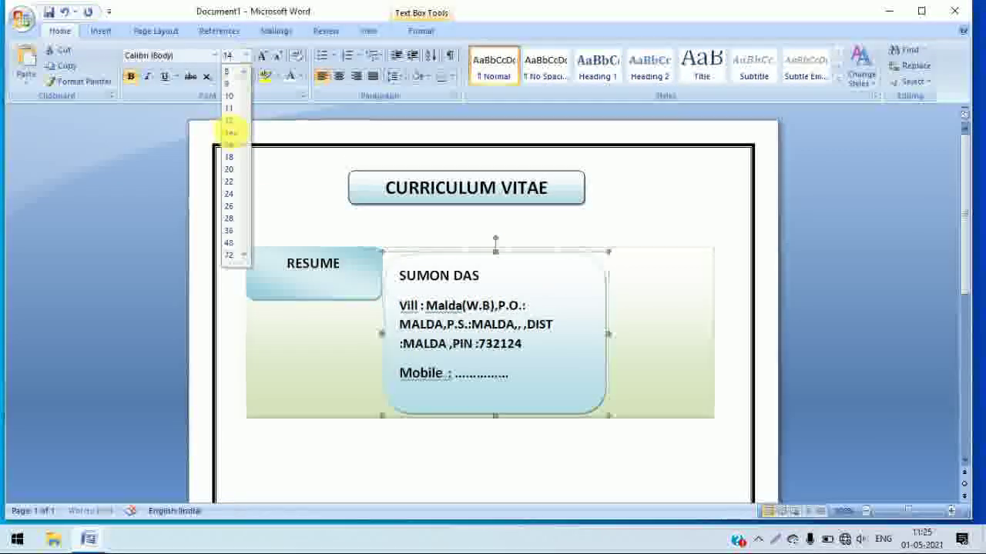
click(549, 388)
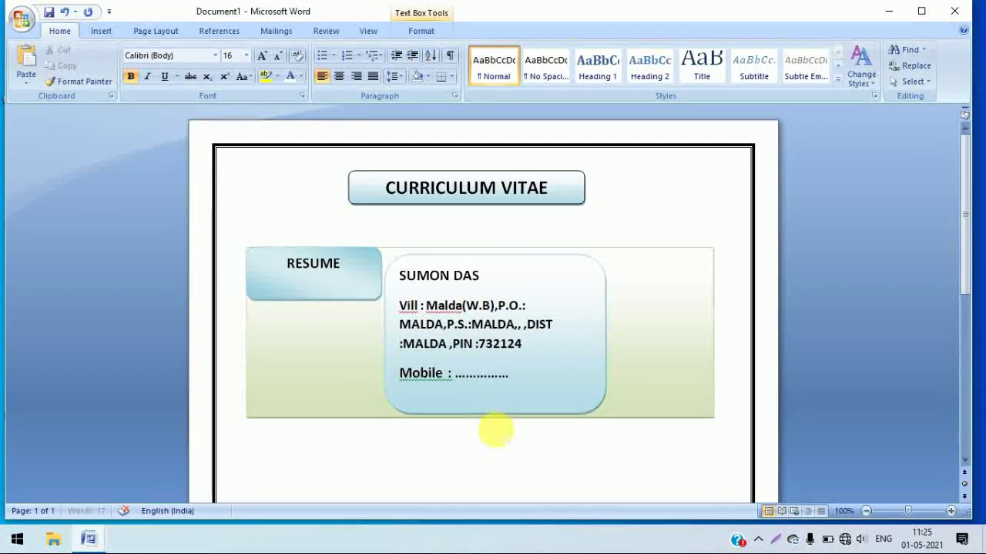
- Make the contact box taller and add an 'Email id ......' line under Mobile
text(re)
drag(499, 425, 493, 435)
click(416, 405)
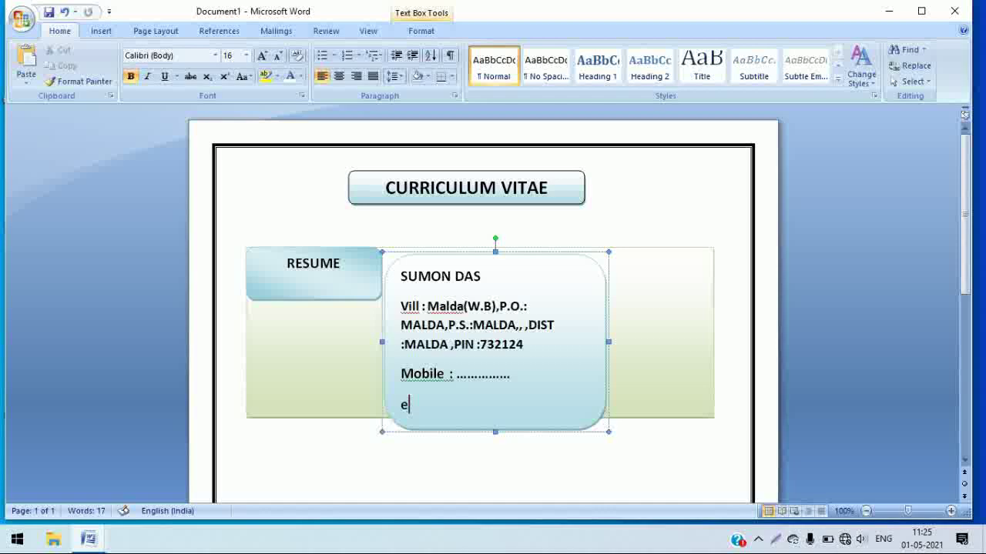
text(mail id)
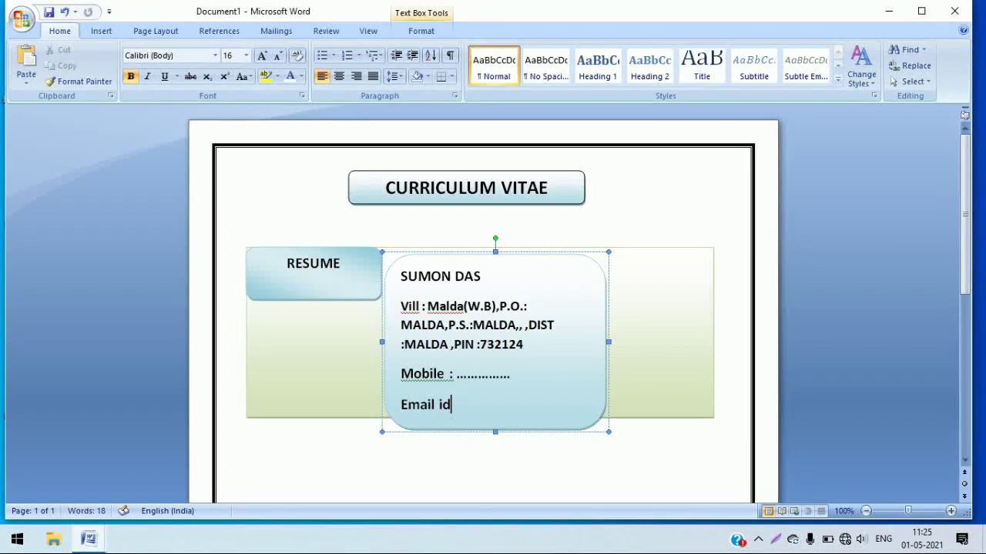
text( ......)
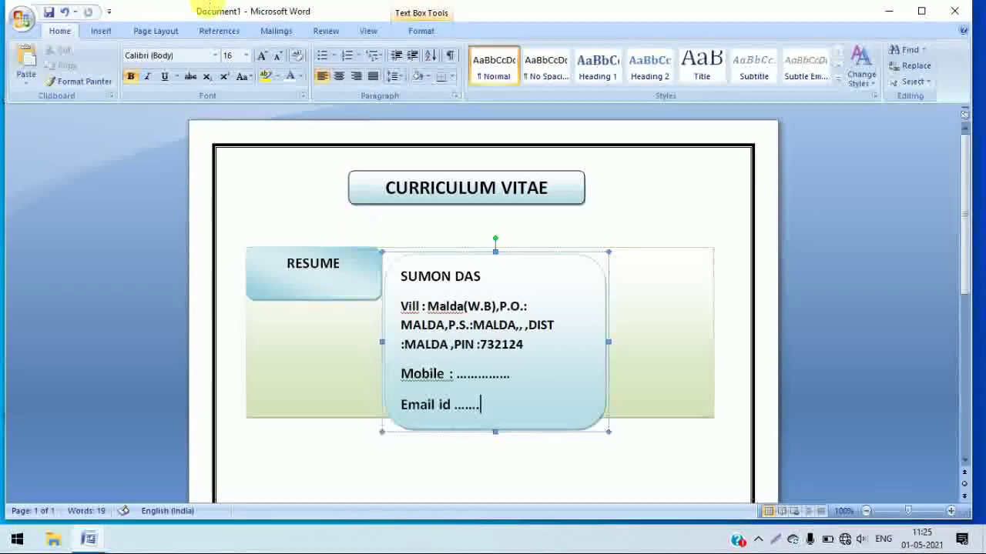
- Nudge the contact box up and shorten it to sit flush with the green panel
key(Up)
key(Up)
key(Up)
drag(502, 259, 497, 255)
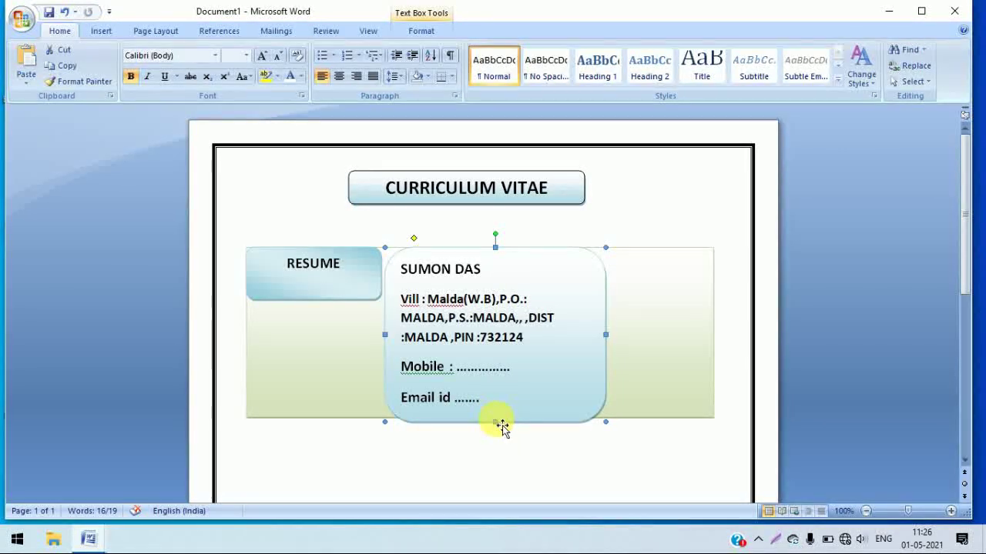
drag(495, 422, 496, 418)
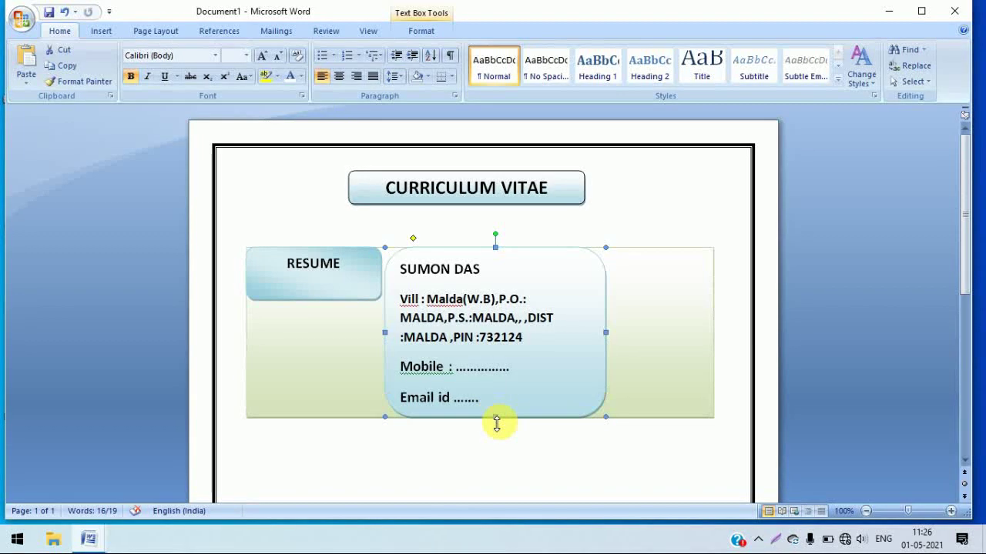
click(653, 331)
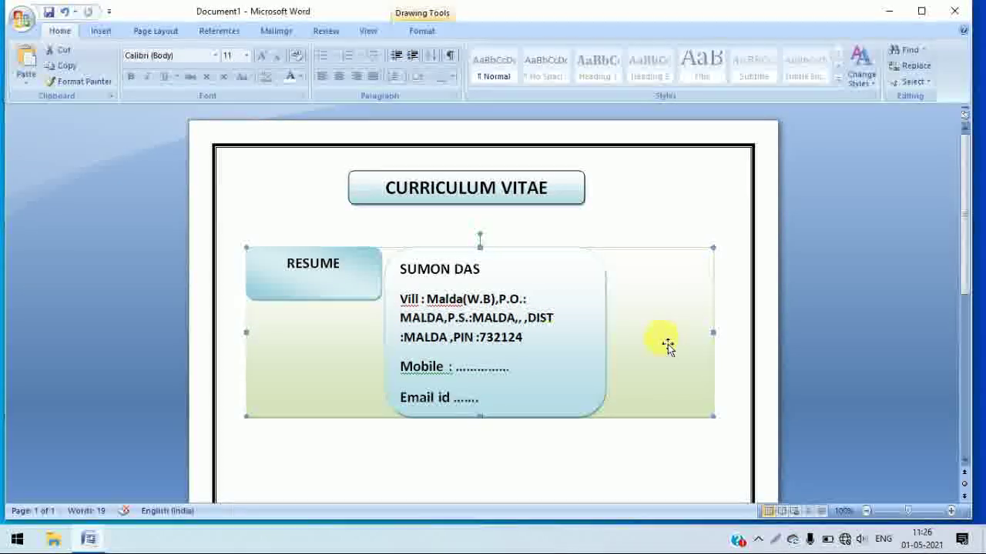
- Draw a rounded rectangle at the green panel's right end and widen it leftward
click(101, 31)
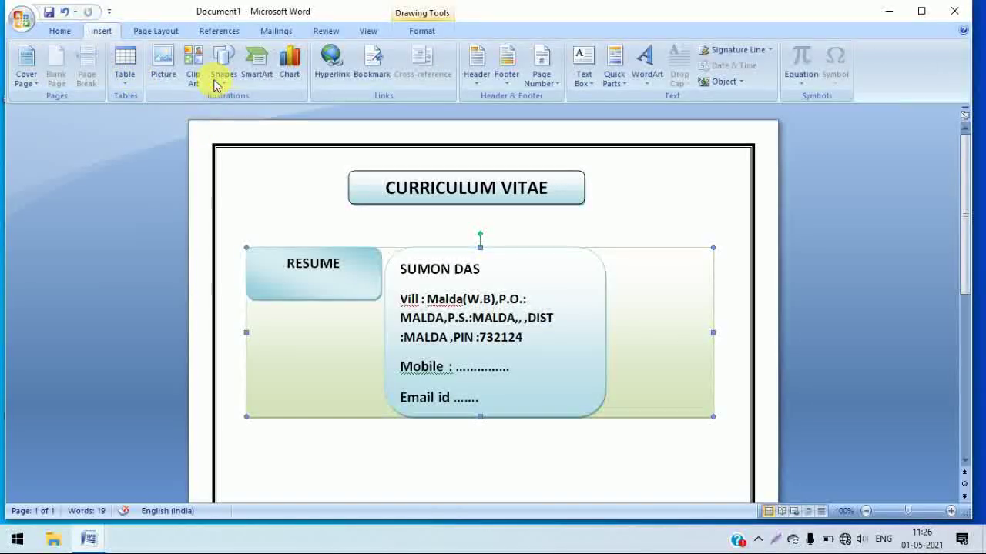
click(223, 67)
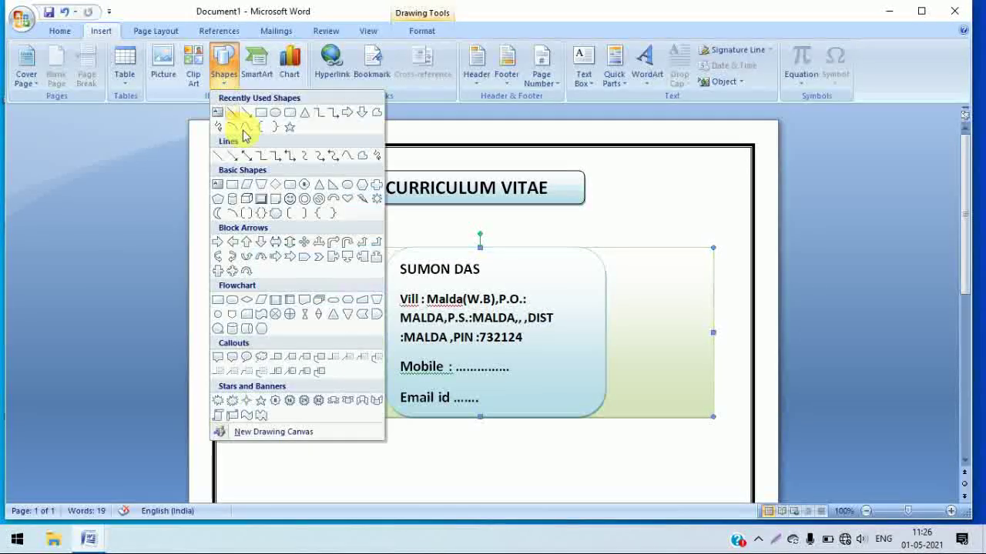
click(290, 115)
drag(620, 262, 644, 333)
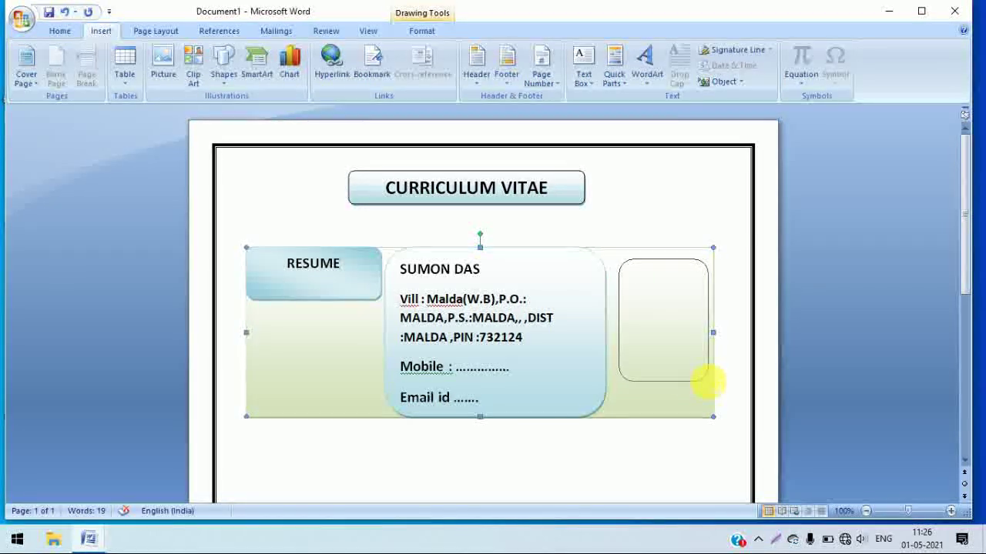
drag(691, 393, 708, 381)
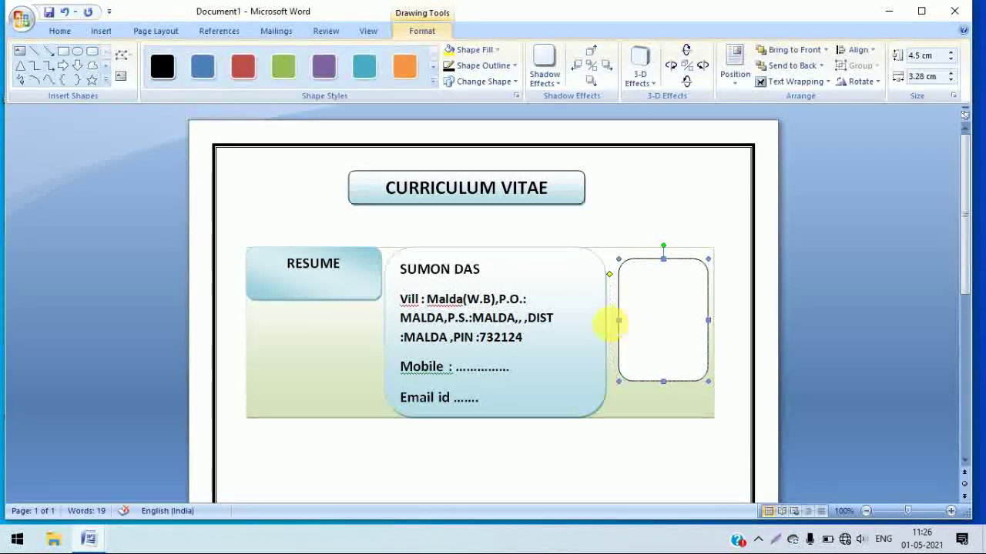
drag(608, 328, 599, 328)
- With the rounded frame selected, bring up the Insert Picture dialog
click(676, 193)
click(680, 356)
click(101, 31)
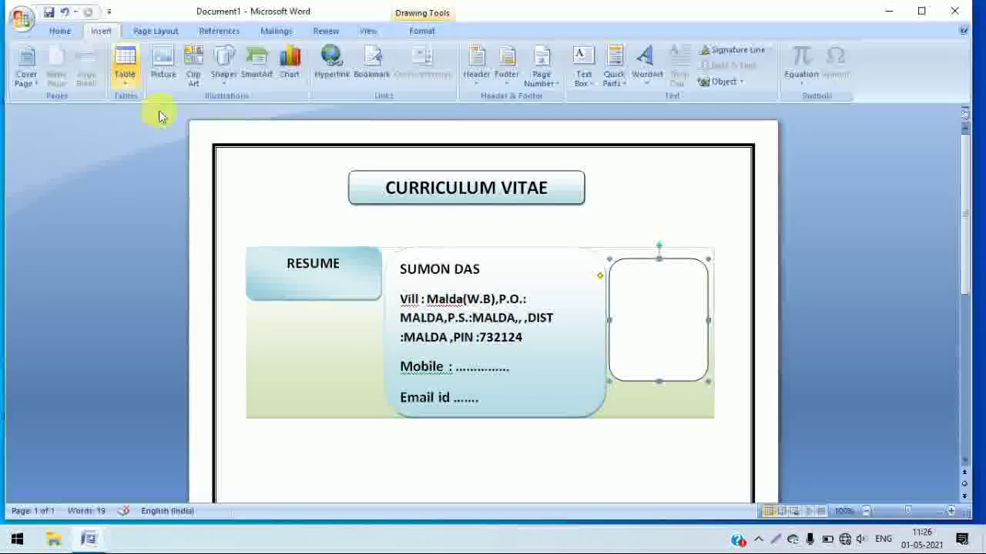
click(165, 68)
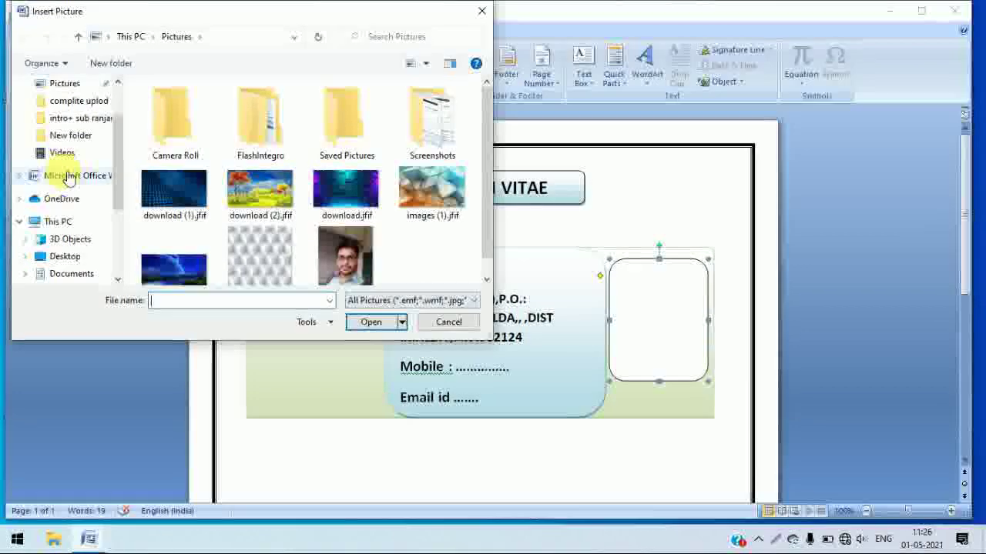
- Insert the portrait photo from Desktop > New folder into the page
click(74, 263)
double_click(177, 103)
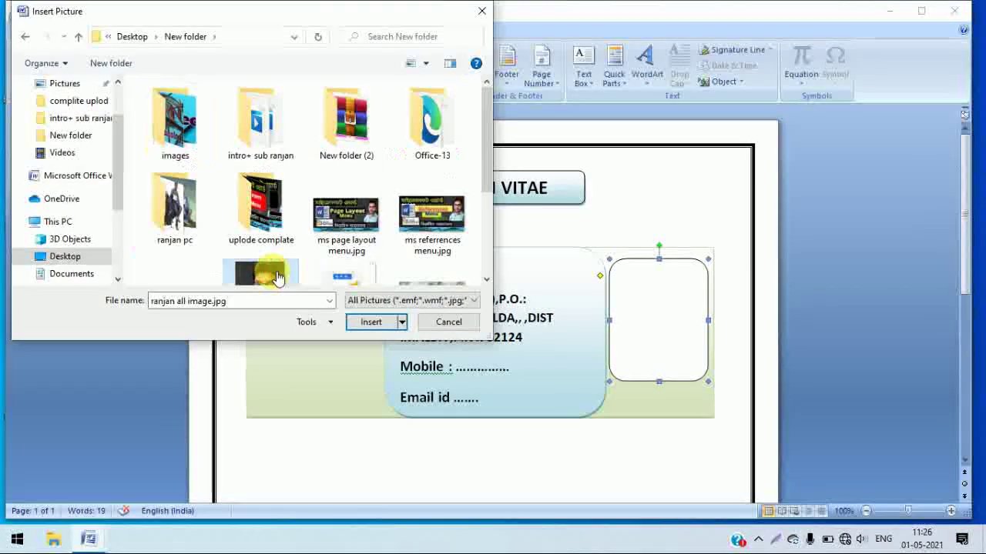
double_click(266, 270)
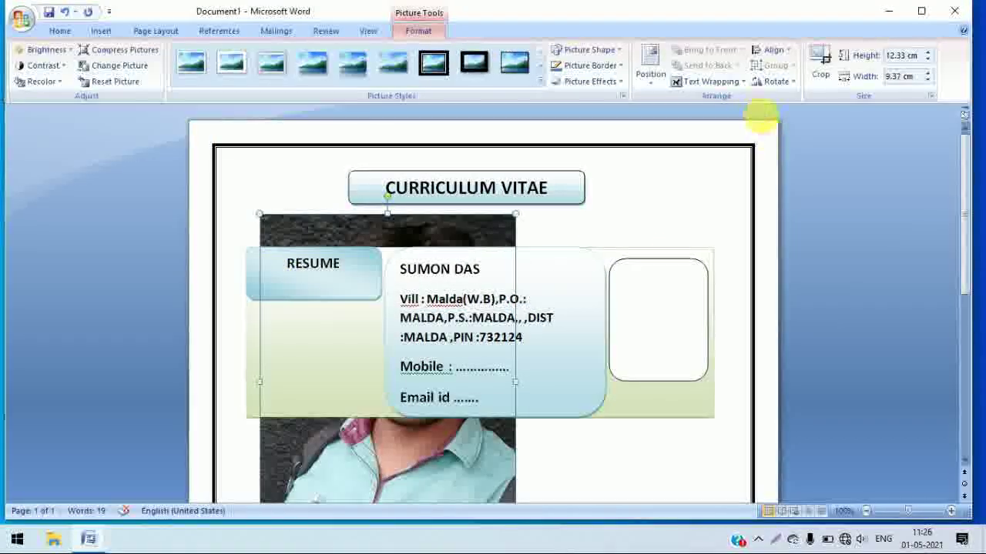
click(720, 82)
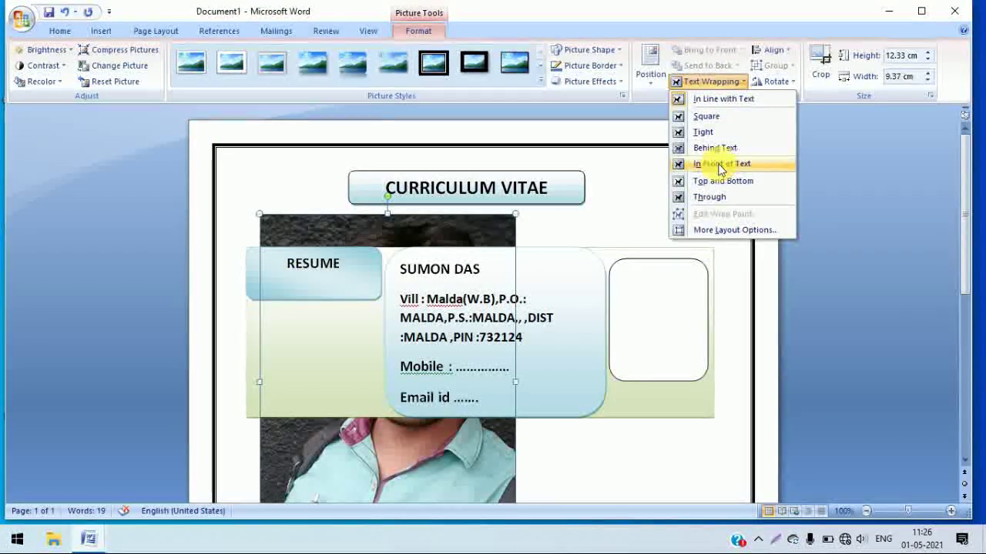
- Float the photo in front of text and shrink it into the right-hand rounded frame
click(712, 161)
drag(516, 217, 429, 350)
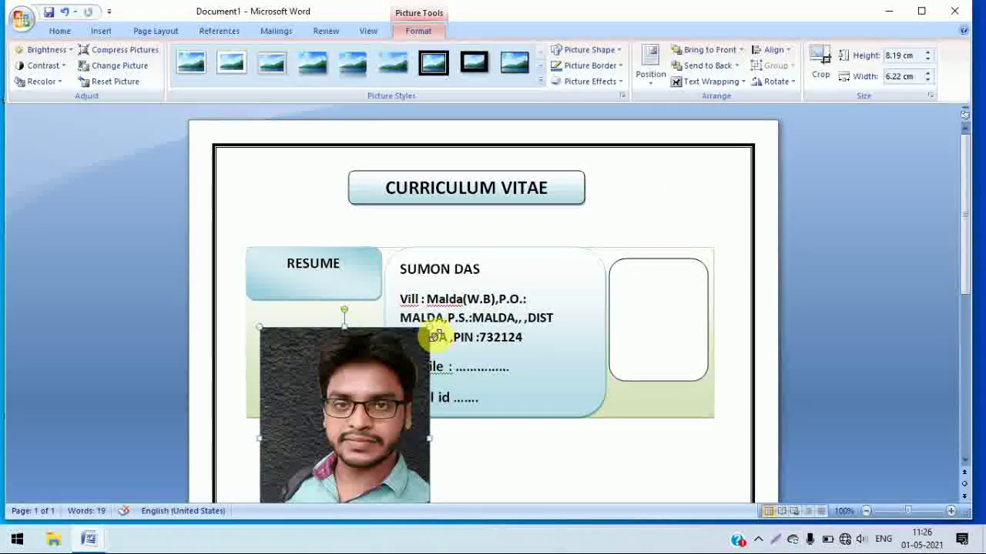
drag(430, 329, 379, 398)
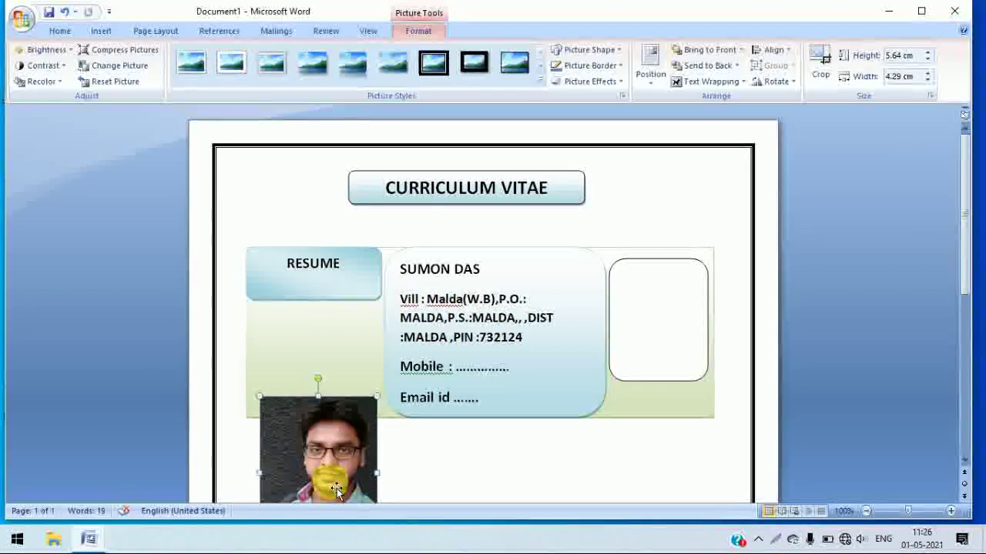
drag(384, 441, 670, 334)
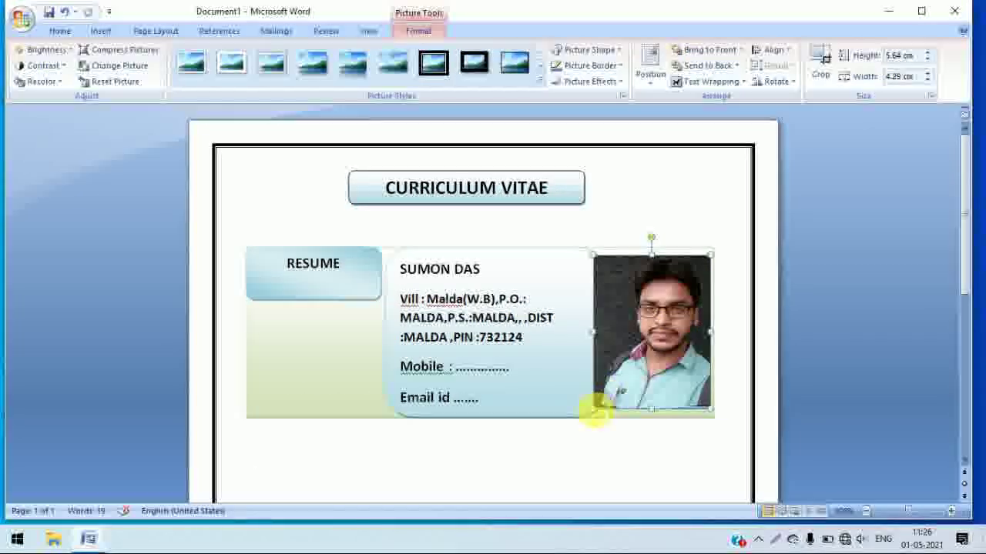
mouse_move(595, 412)
mouse_down()
mouse_move(610, 386)
mouse_move(652, 360)
mouse_up()
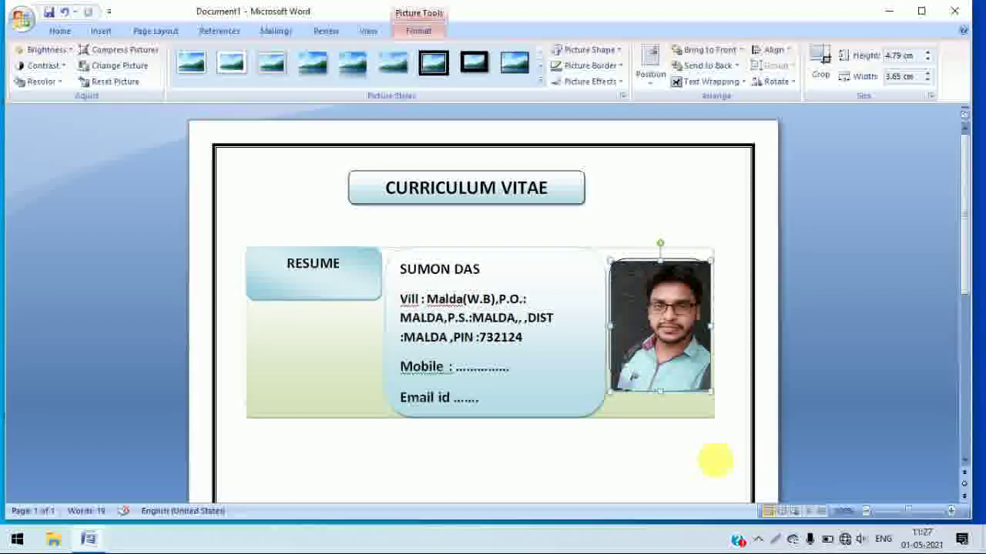
- Fine-tune the photo's size and position so it fits inside the rounded frame
click(540, 80)
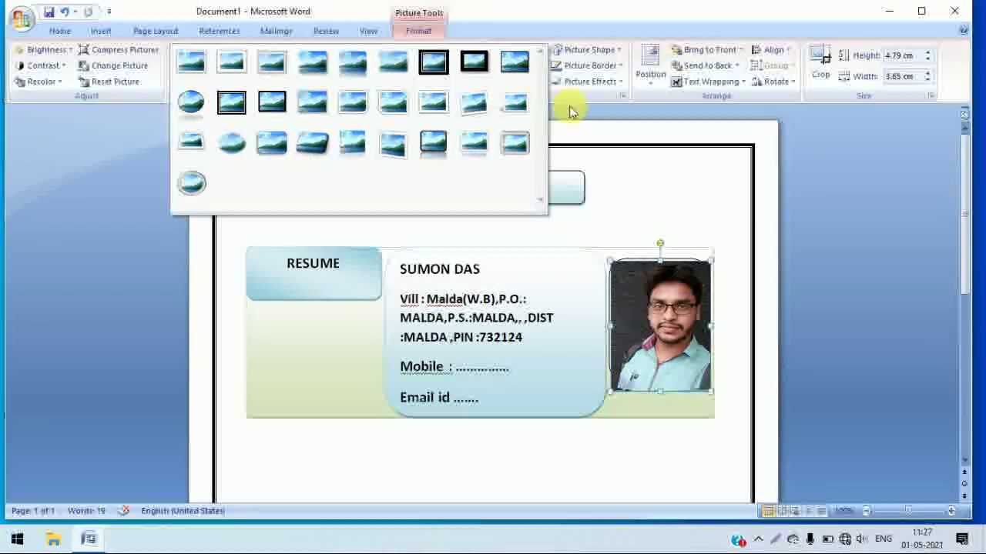
click(649, 132)
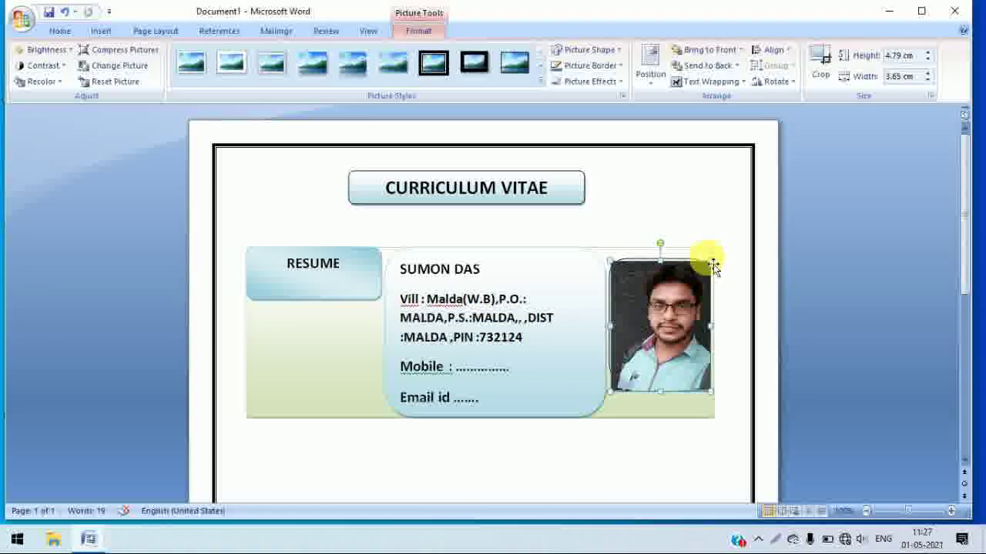
drag(714, 270, 701, 270)
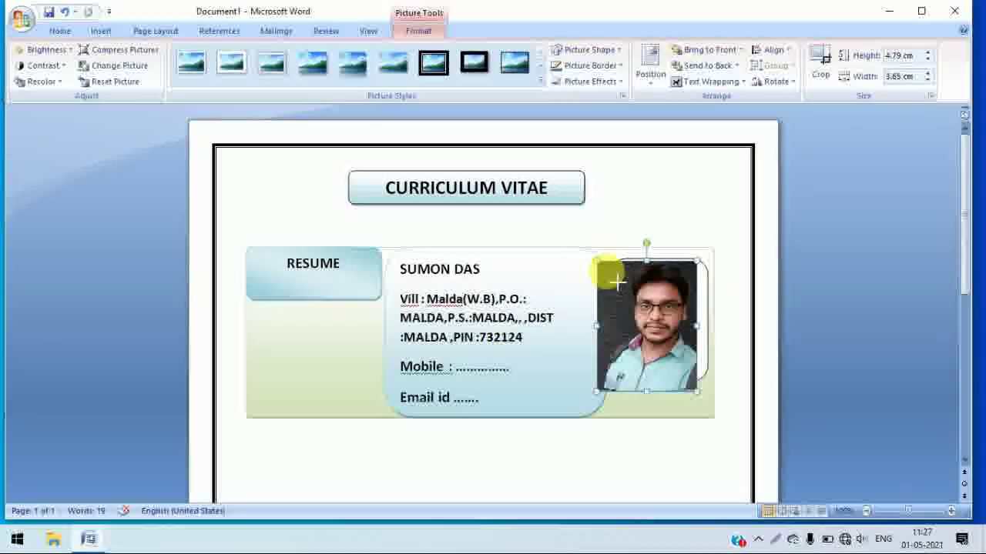
drag(616, 284, 605, 271)
drag(671, 334, 682, 329)
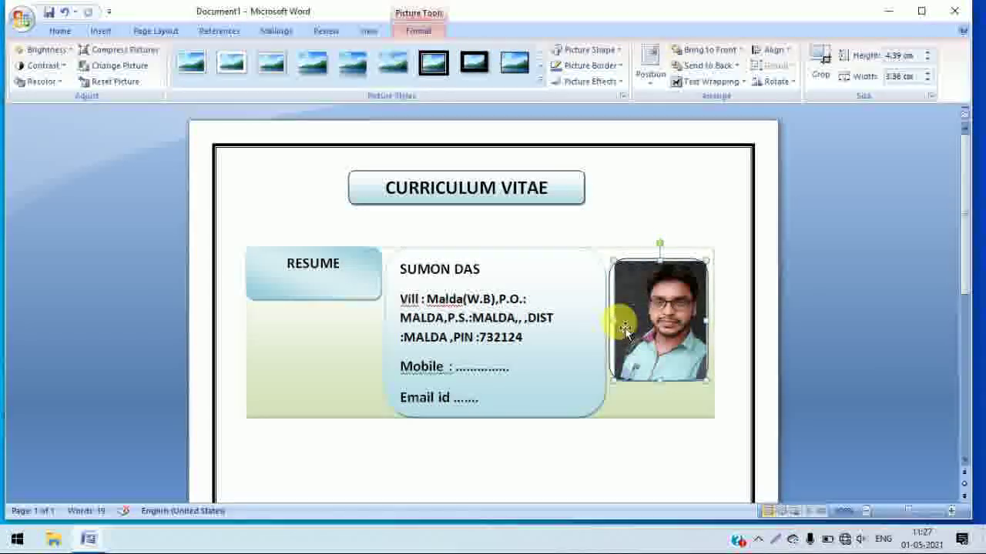
drag(624, 324, 608, 324)
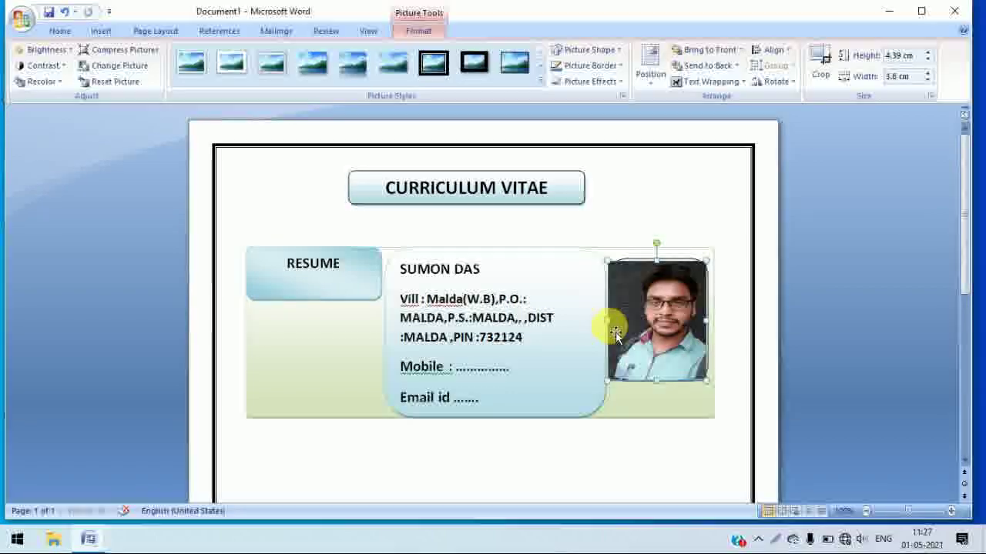
- Apply the black-framed picture style to the photo
click(674, 181)
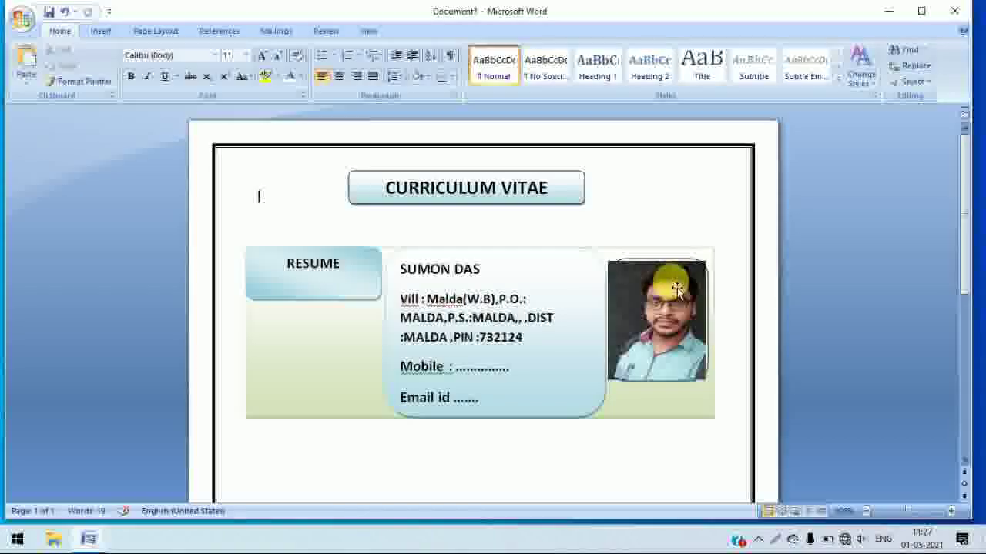
click(715, 292)
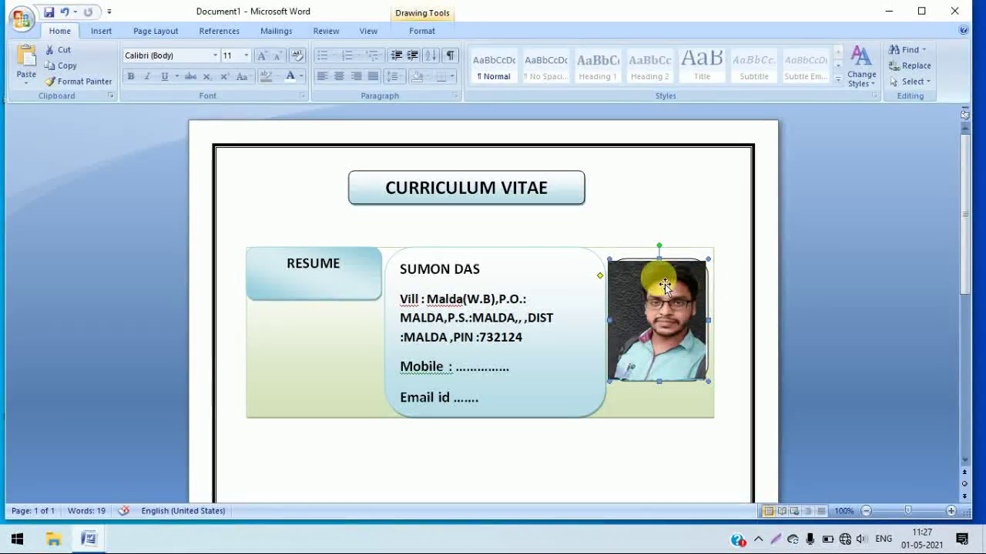
key(Escape)
click(665, 284)
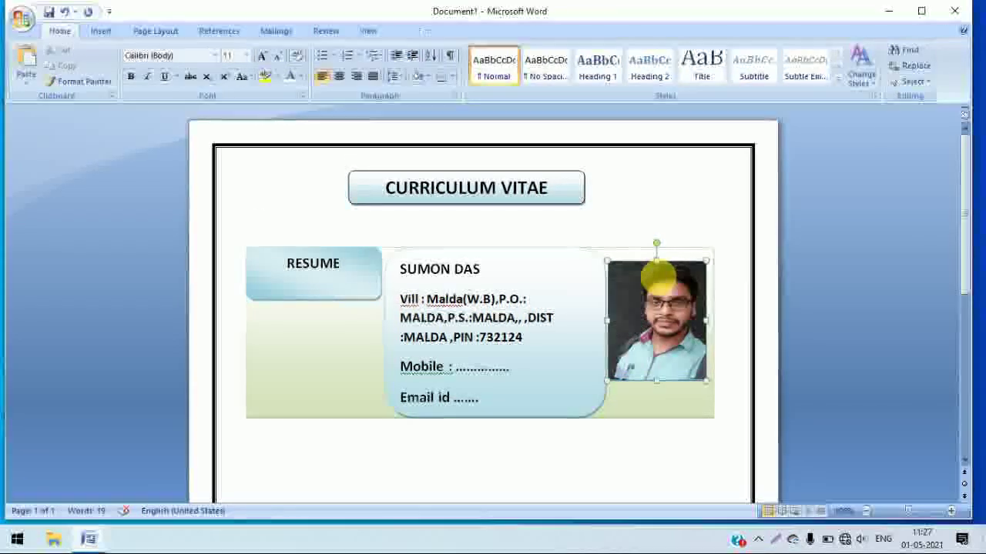
click(418, 32)
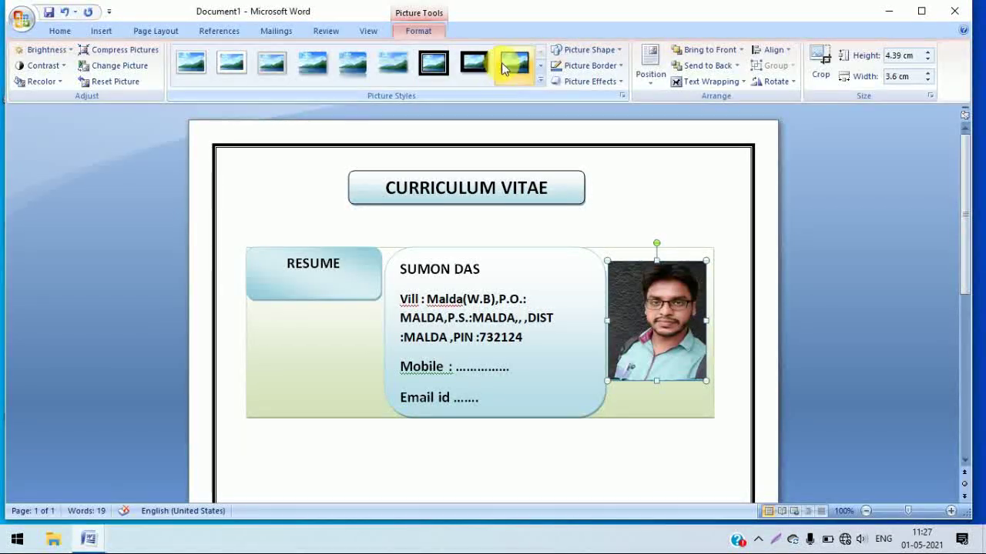
click(505, 68)
click(748, 308)
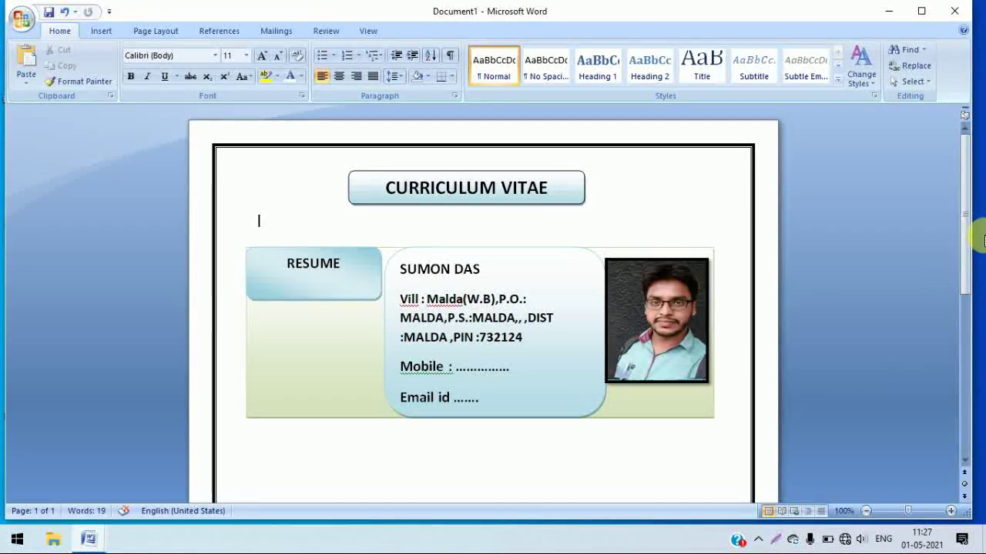
drag(962, 231, 969, 254)
- Draw a wide rectangle bar across the page just below the contact card
scroll(967, 258, down, 2)
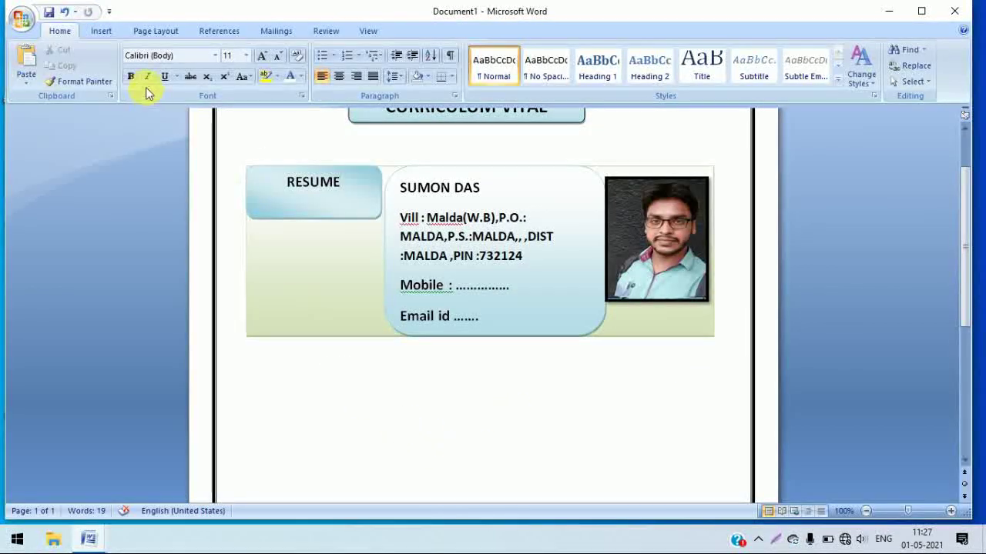
click(102, 31)
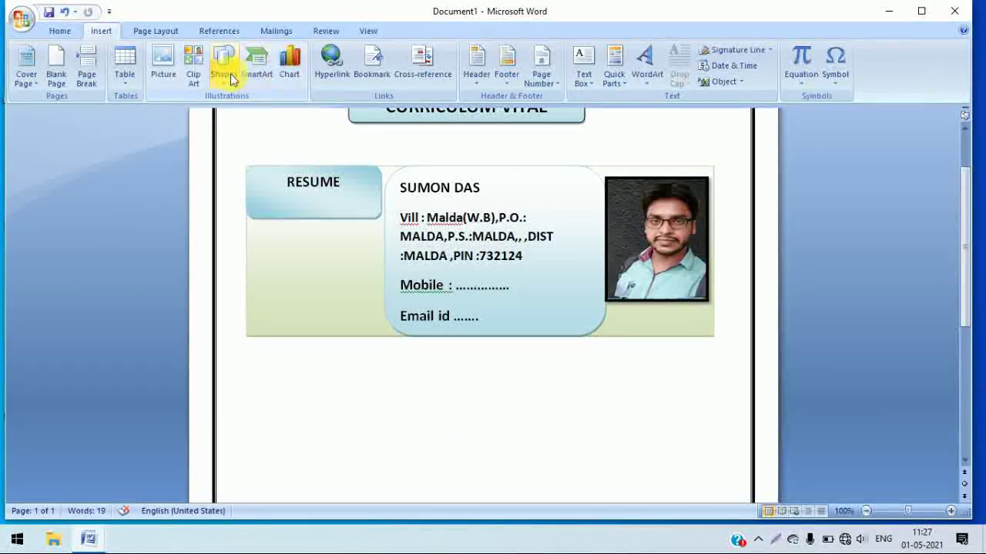
click(226, 77)
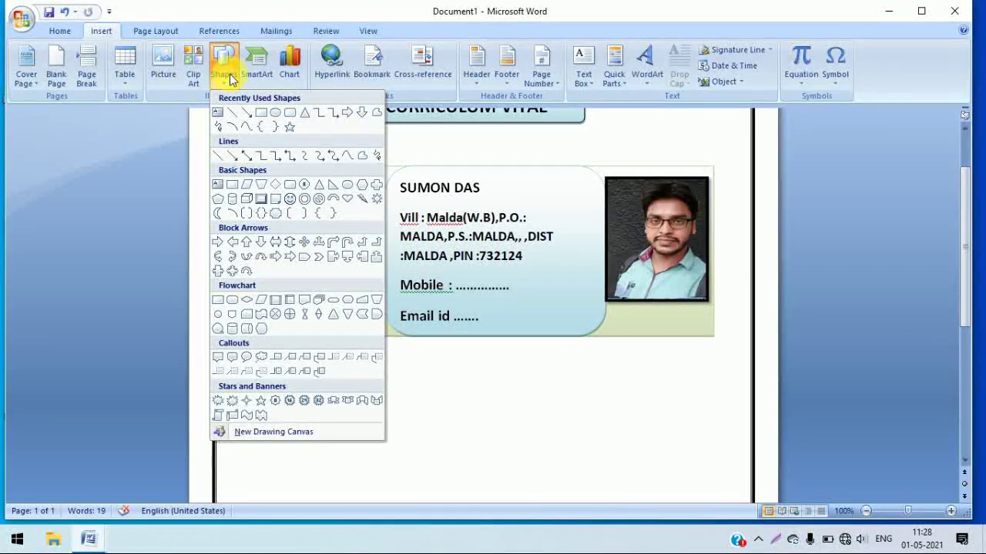
click(262, 113)
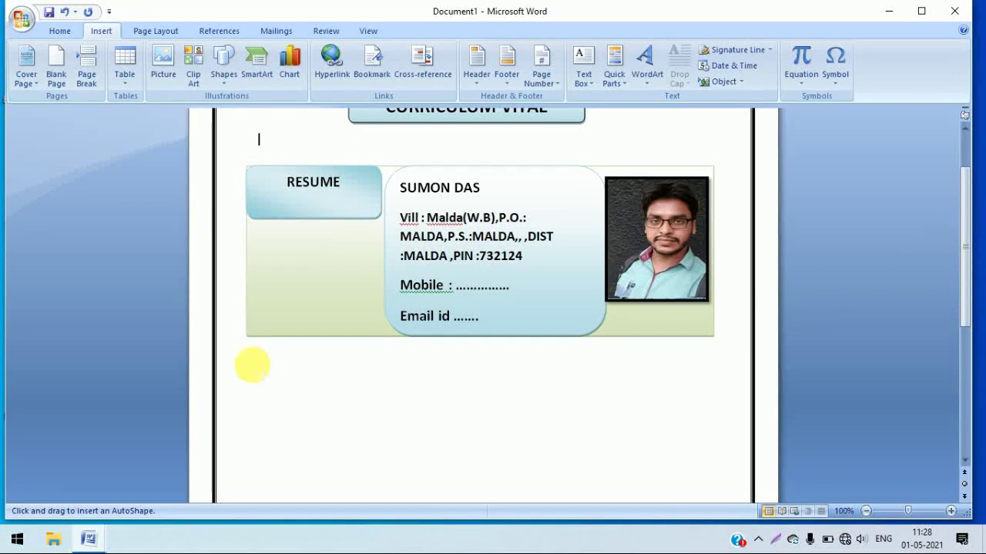
drag(273, 397, 745, 426)
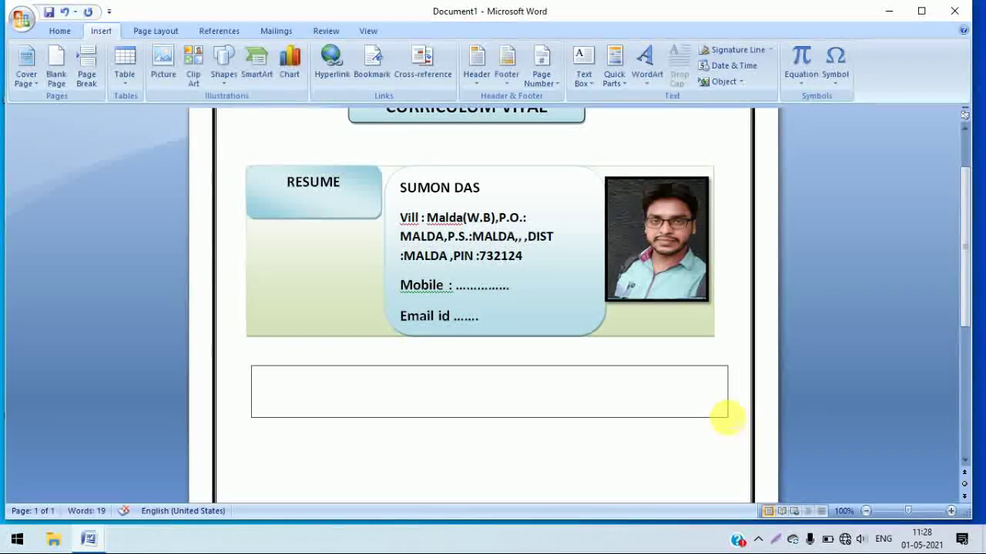
drag(741, 427, 728, 417)
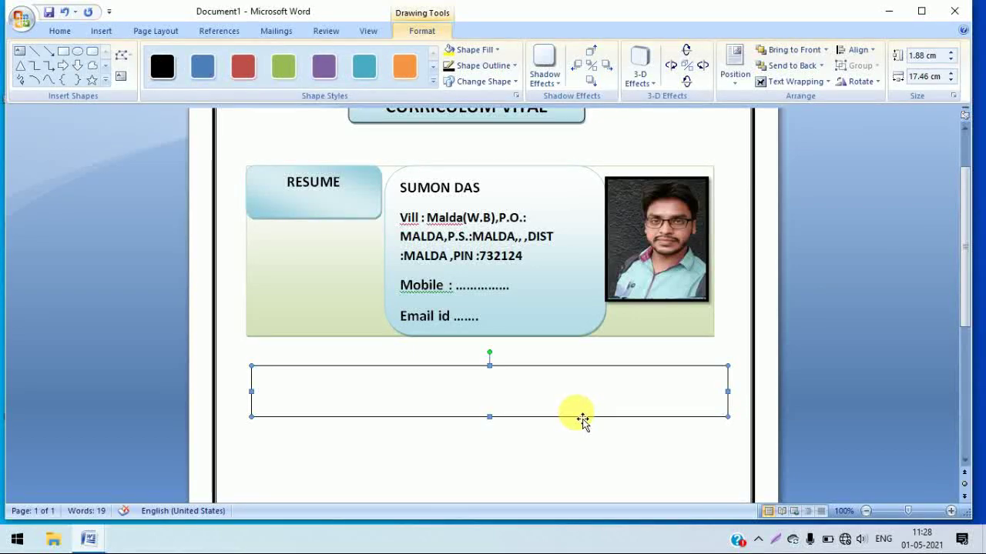
drag(493, 422, 493, 414)
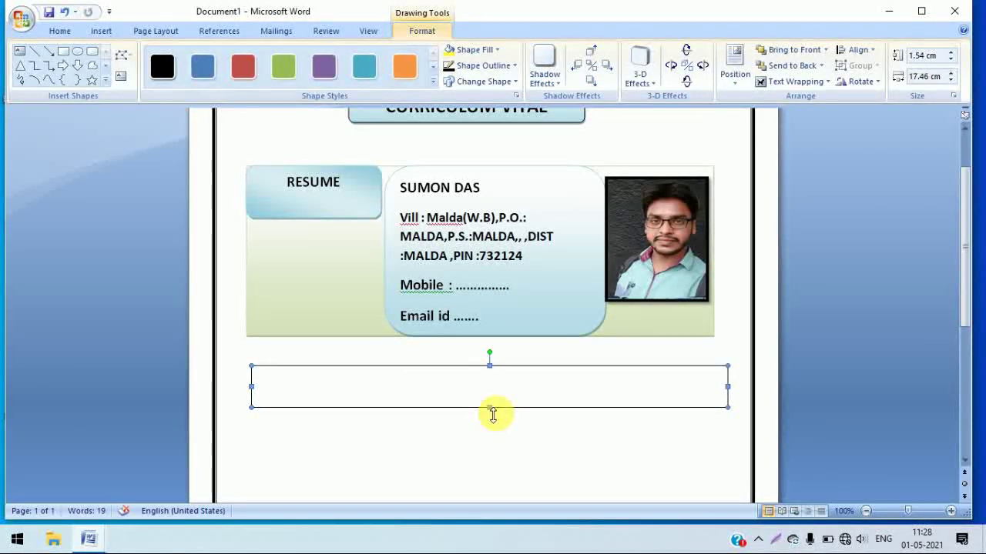
drag(488, 388, 487, 405)
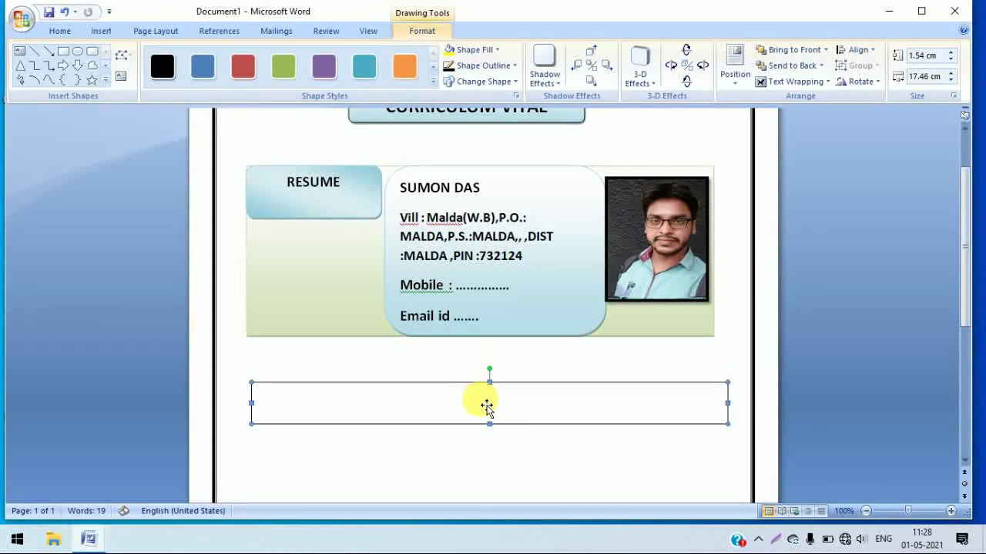
- Give the bar the pink gradient shape style
click(433, 80)
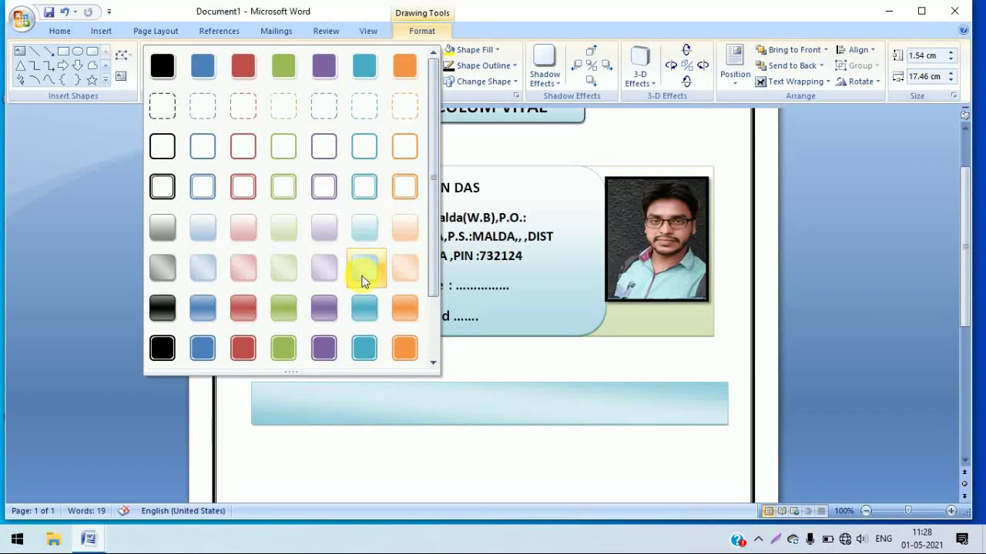
click(254, 272)
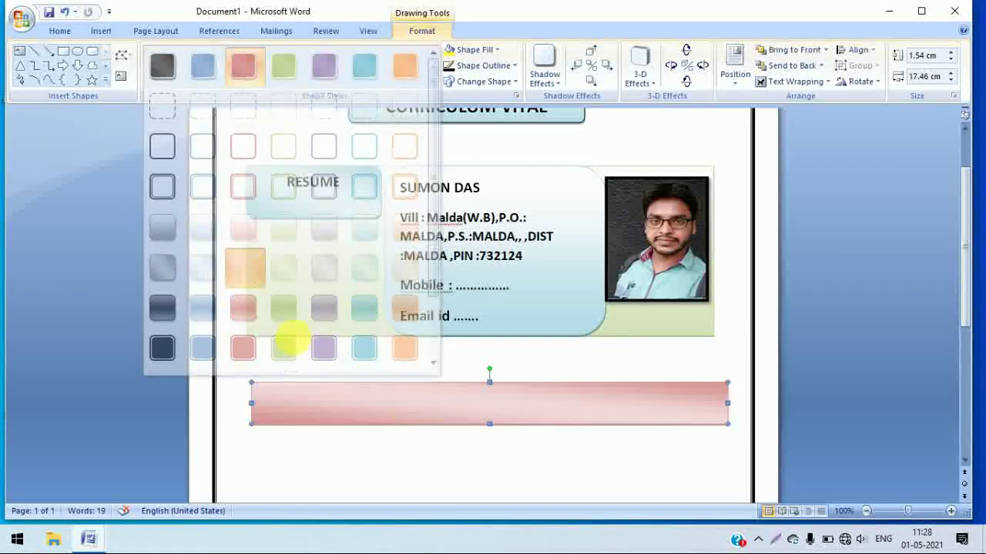
click(419, 429)
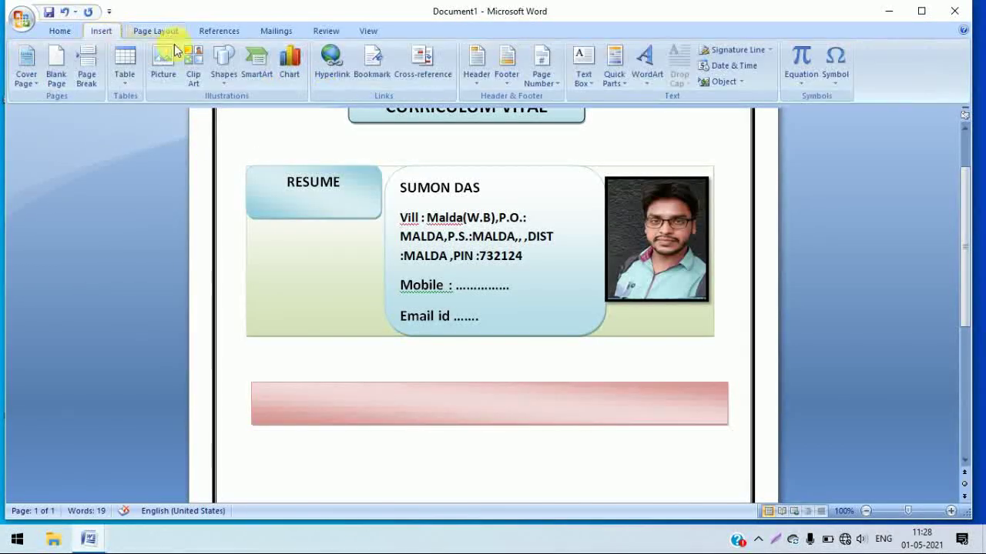
click(224, 63)
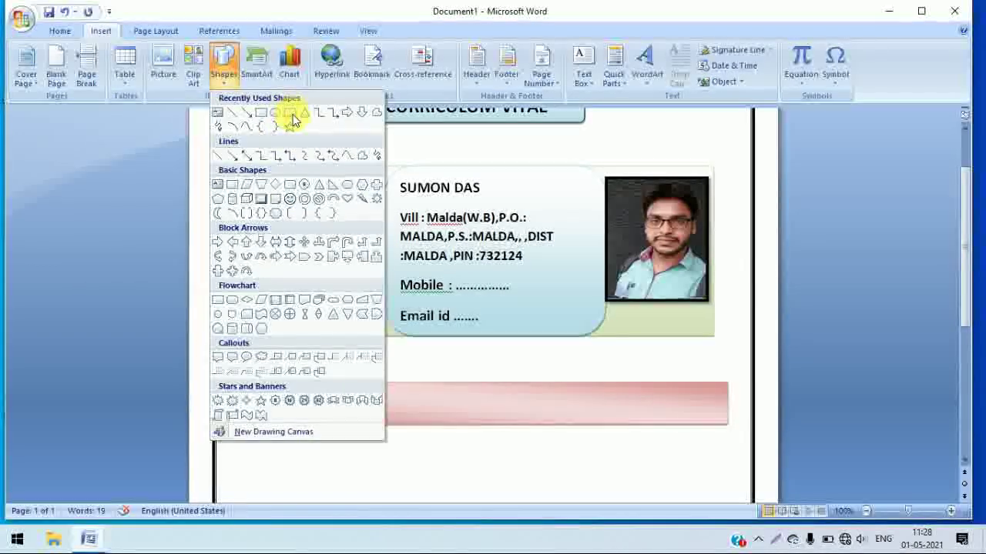
- Draw a small light-blue gradient rounded tab above the pink bar's left end, then switch to CURRICULUM VITAE.docx
click(291, 115)
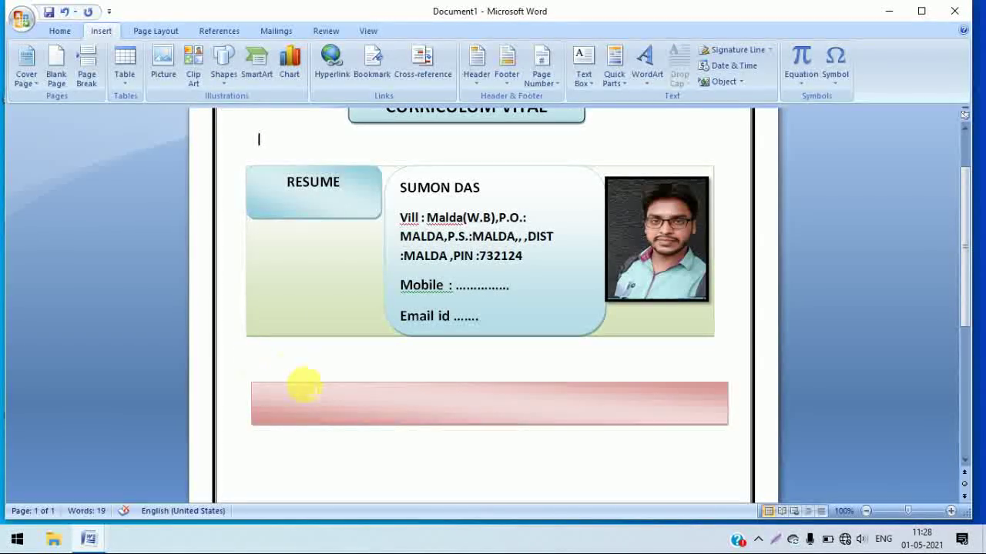
mouse_move(253, 356)
mouse_down()
mouse_move(355, 399)
mouse_move(363, 375)
mouse_move(321, 372)
mouse_up()
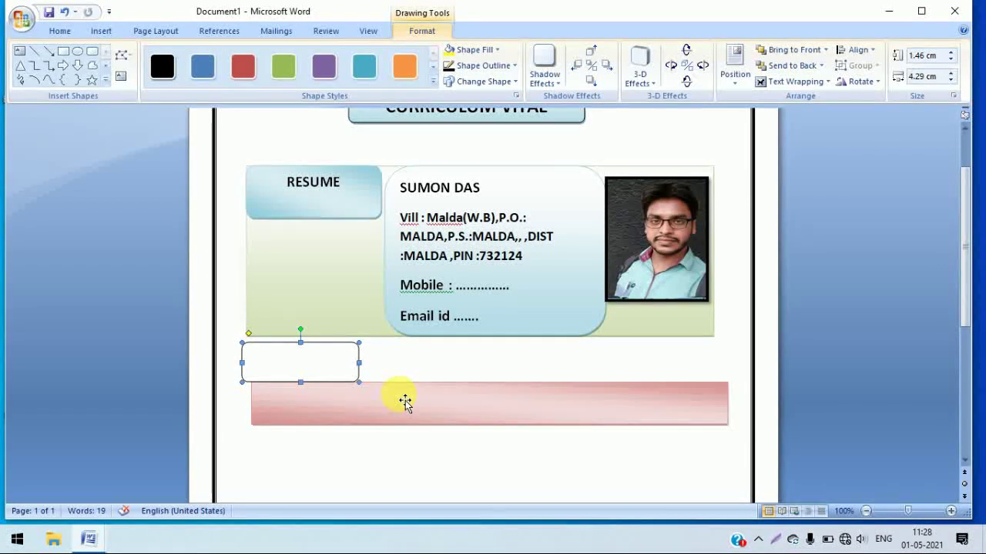
click(432, 84)
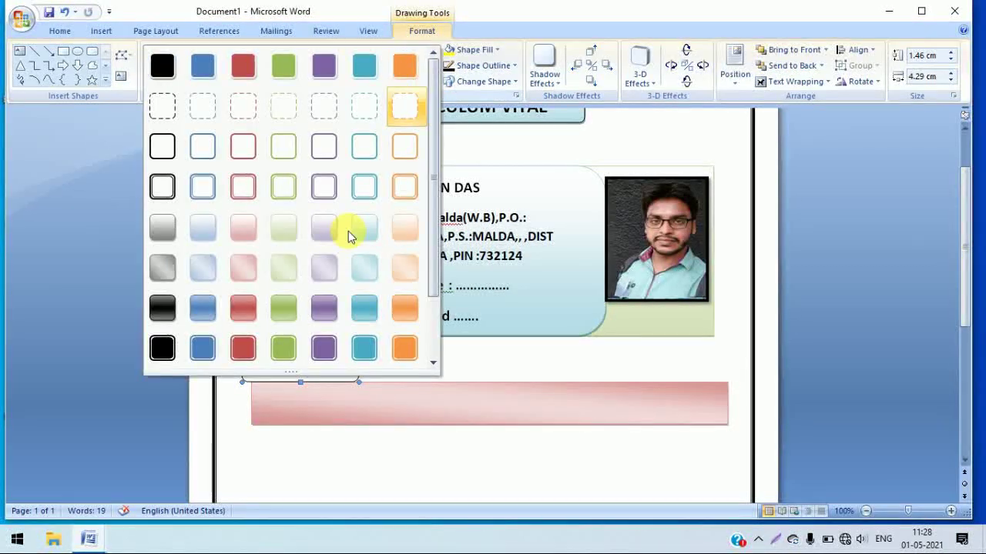
click(372, 231)
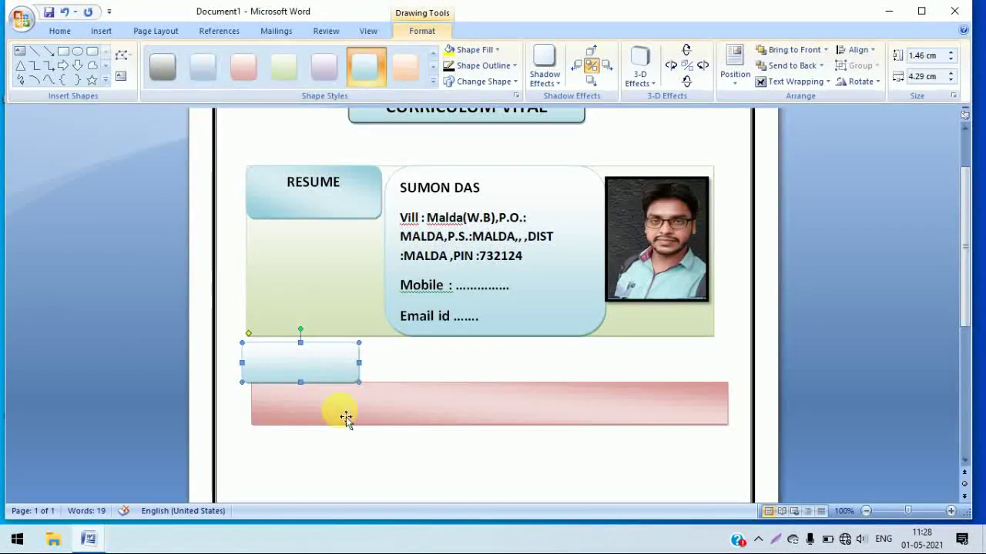
click(96, 543)
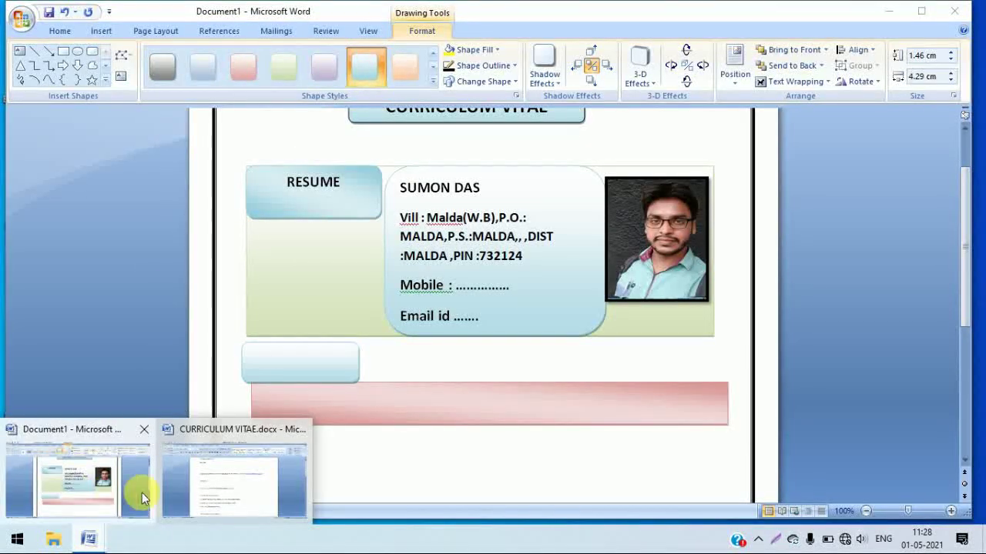
click(215, 493)
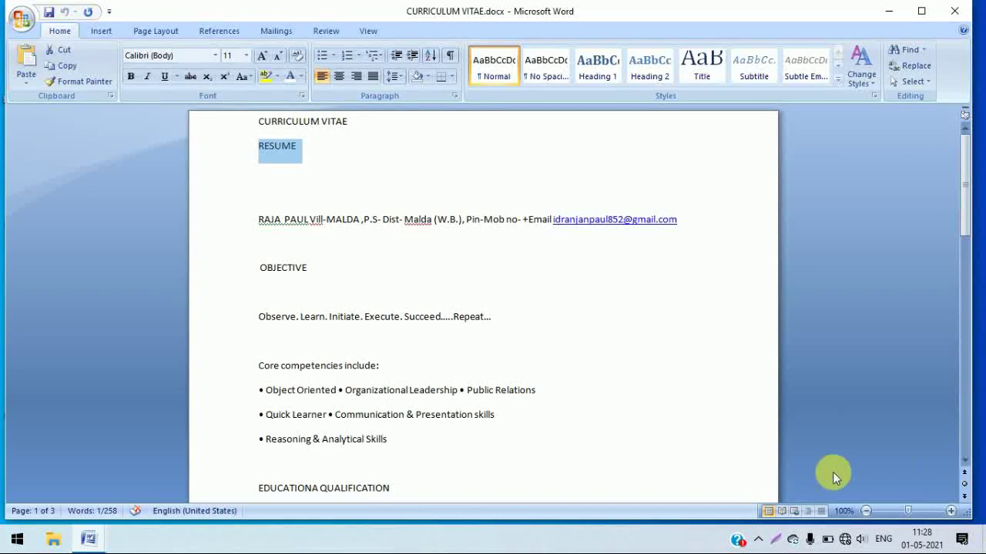
- Copy the OBJECTIVE heading from CURRICULUM VITAE.docx and return to Document1
drag(312, 268, 246, 271)
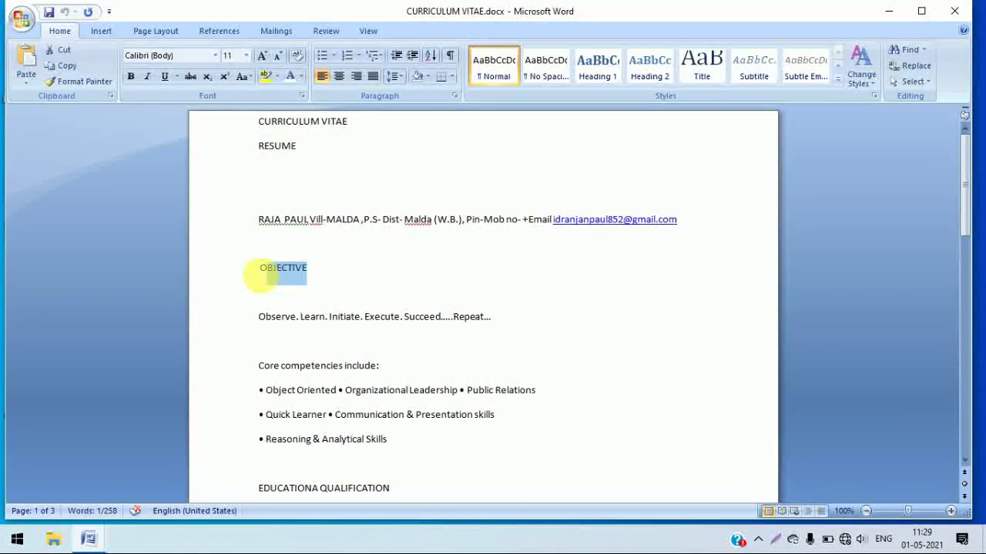
right_click(301, 279)
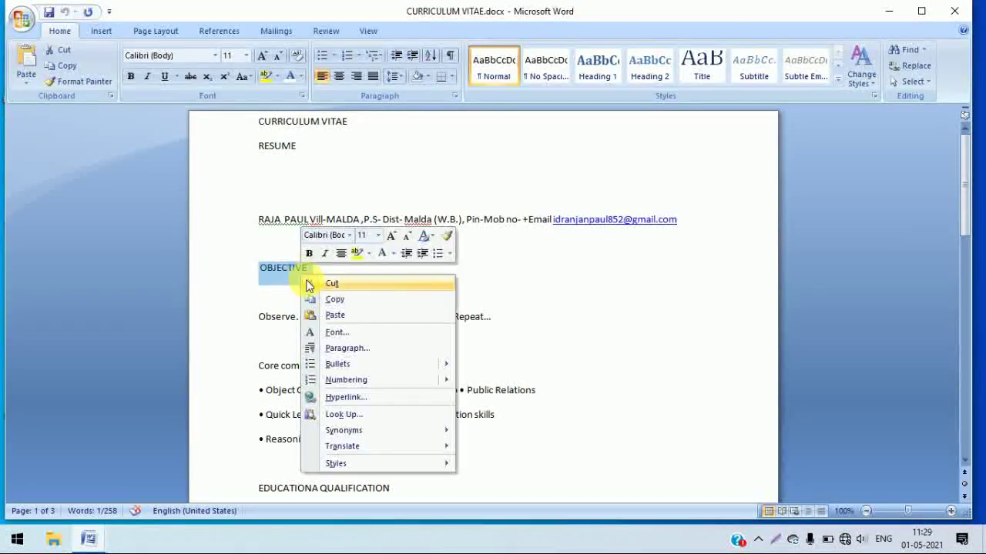
click(335, 301)
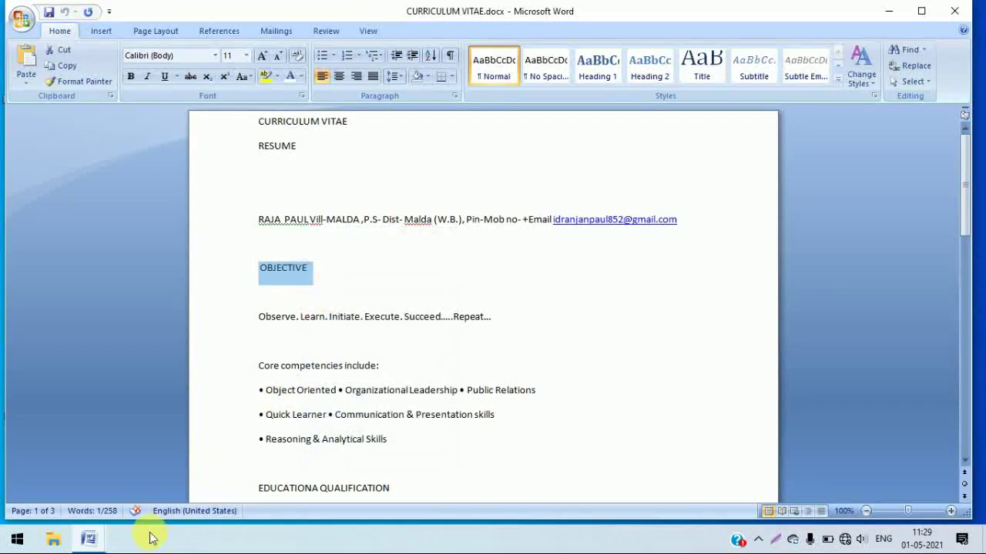
click(87, 541)
click(96, 501)
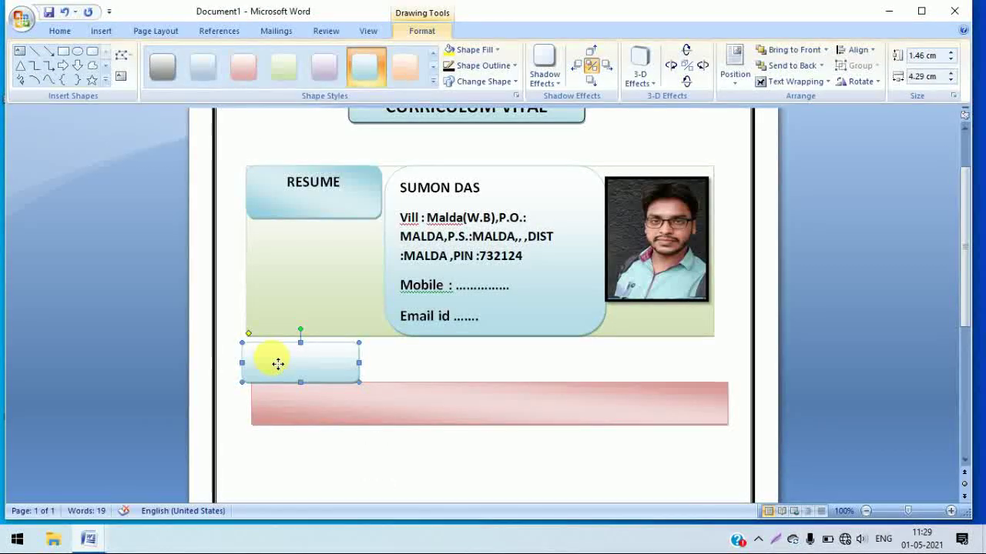
- Paste OBJECTIVE into the small tab and make it bold 16 pt
right_click(273, 360)
click(324, 416)
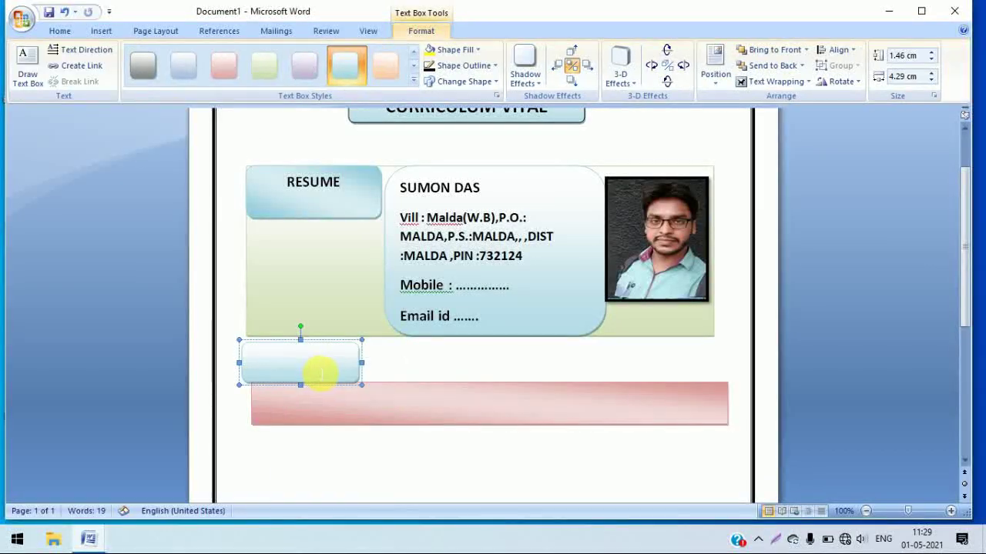
right_click(319, 375)
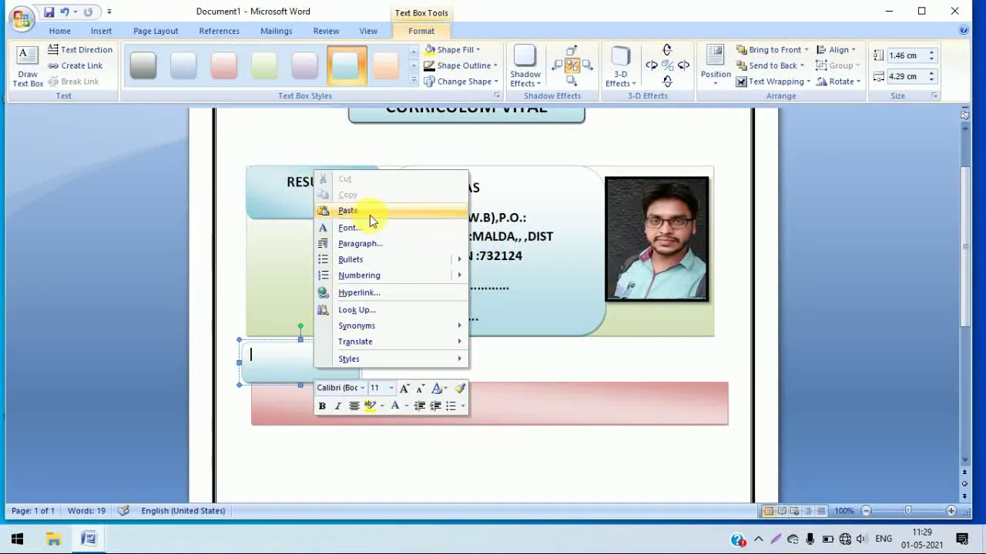
click(358, 211)
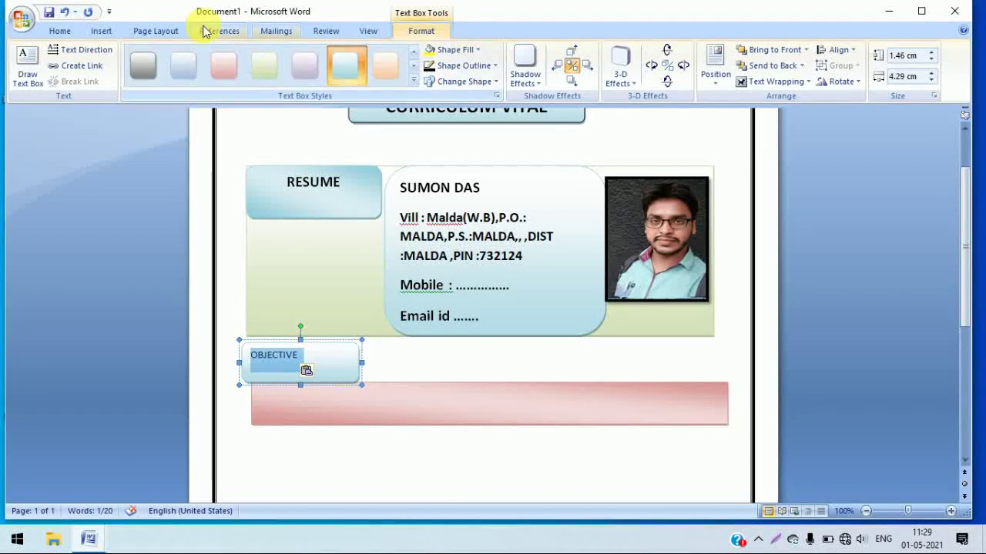
click(55, 32)
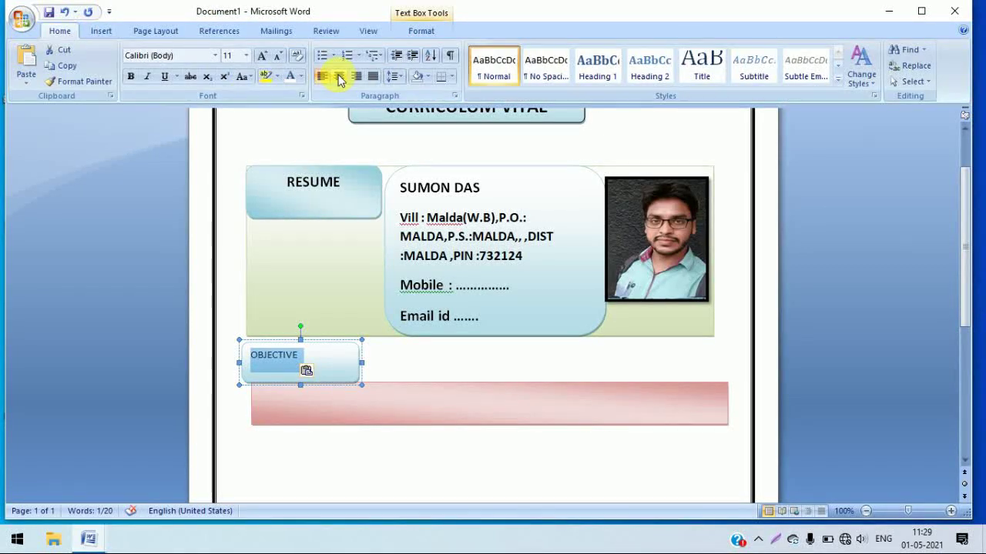
click(247, 56)
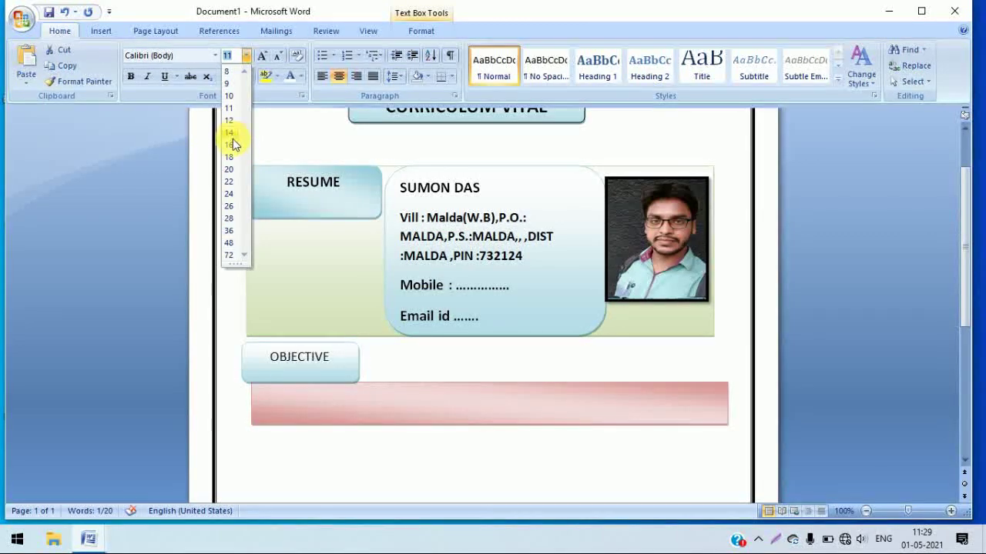
click(229, 145)
click(130, 76)
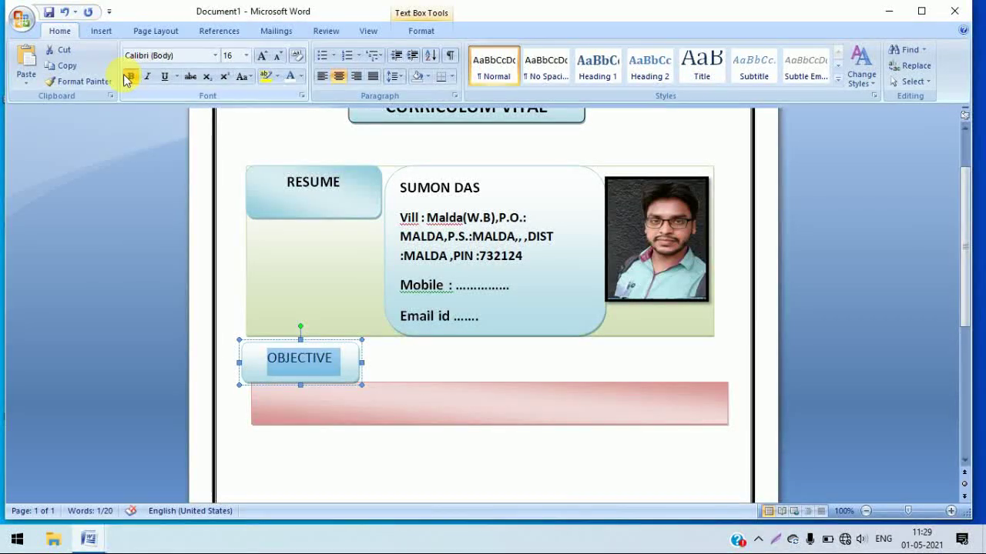
click(470, 365)
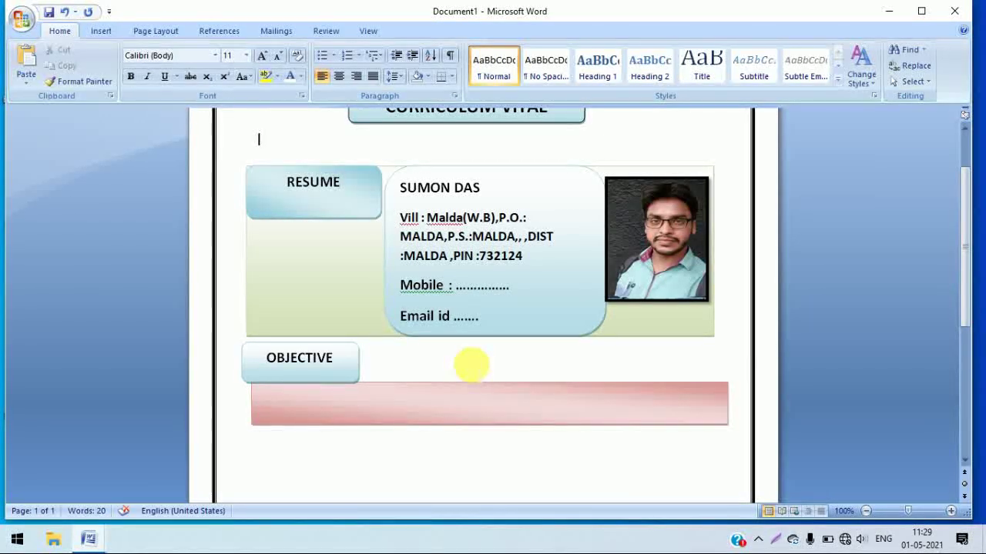
- Select the objective line in CURRICULUM VITAE.docx for copying
click(456, 406)
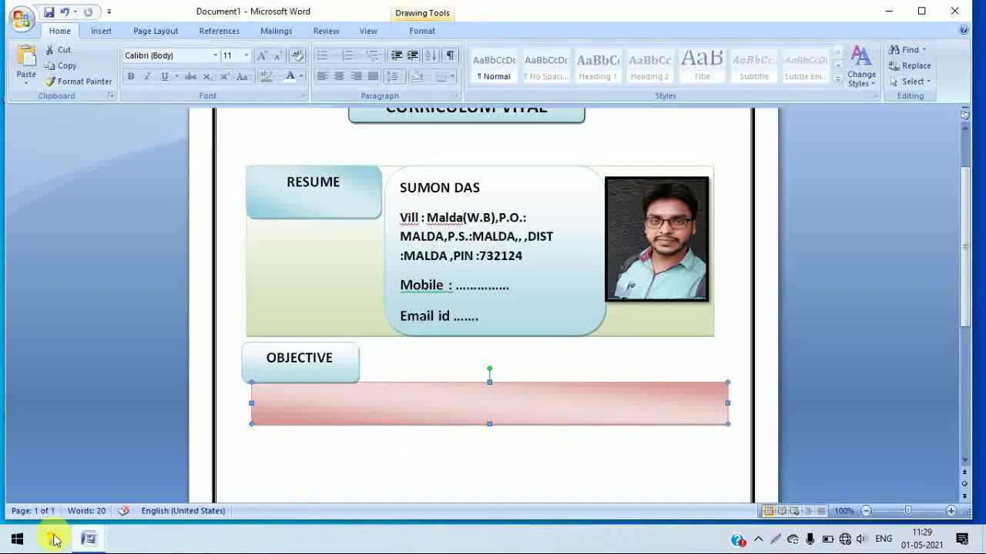
click(236, 486)
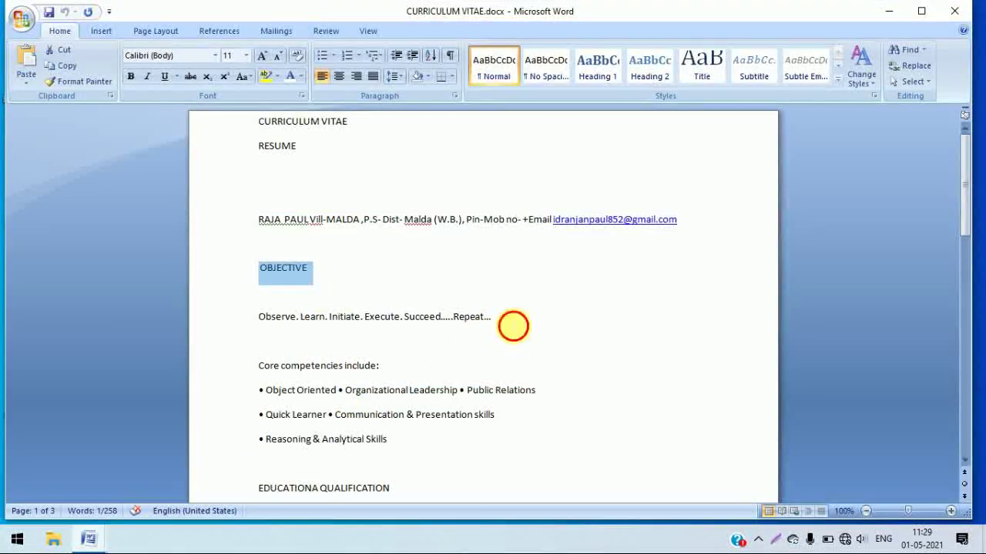
click(247, 319)
right_click(299, 322)
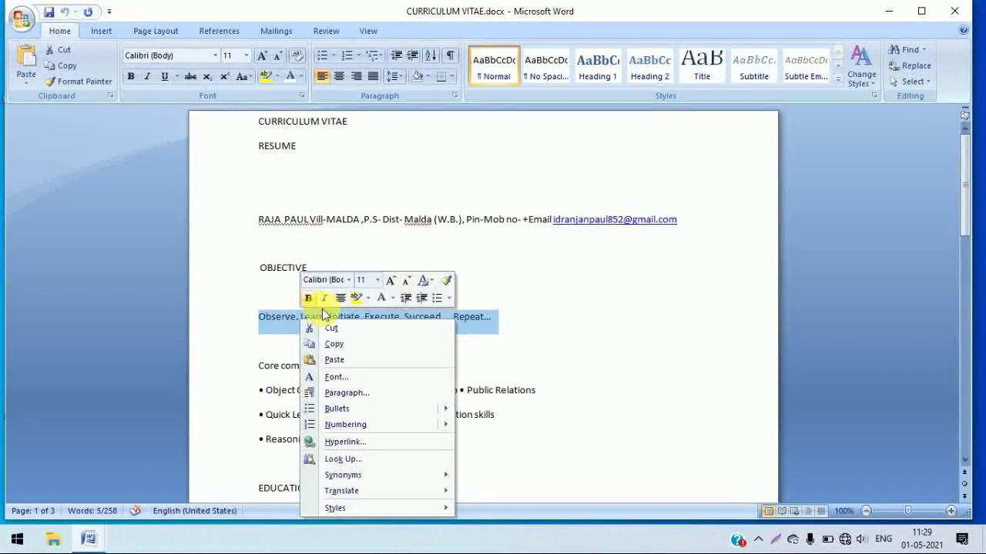
- Copy the objective line and paste it as text inside Document1's pink bar
click(344, 346)
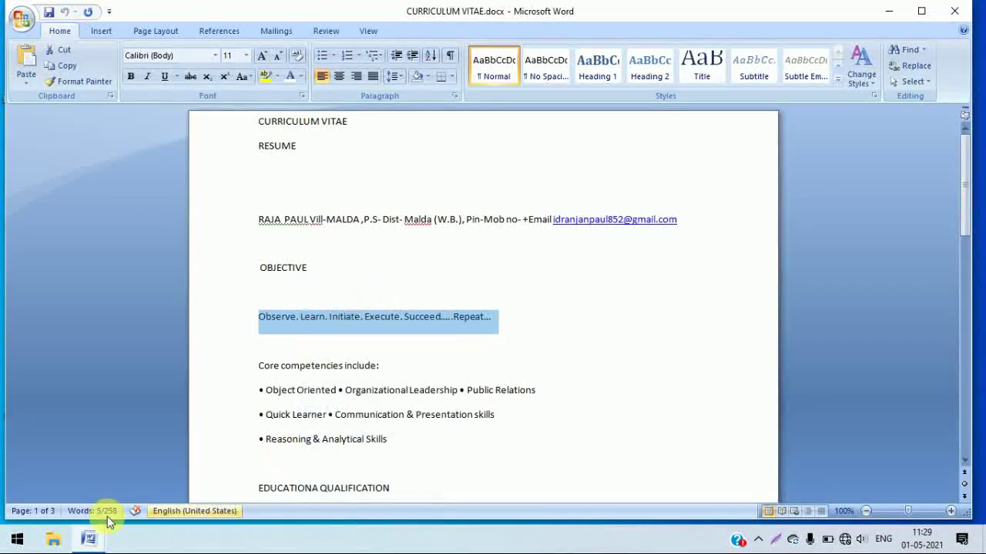
click(90, 539)
click(103, 496)
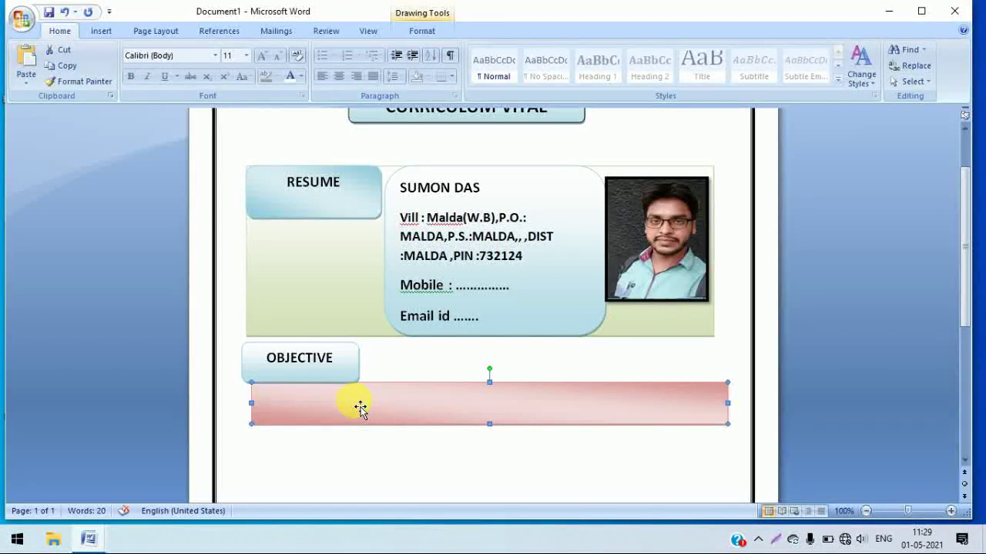
key(ctrl+v)
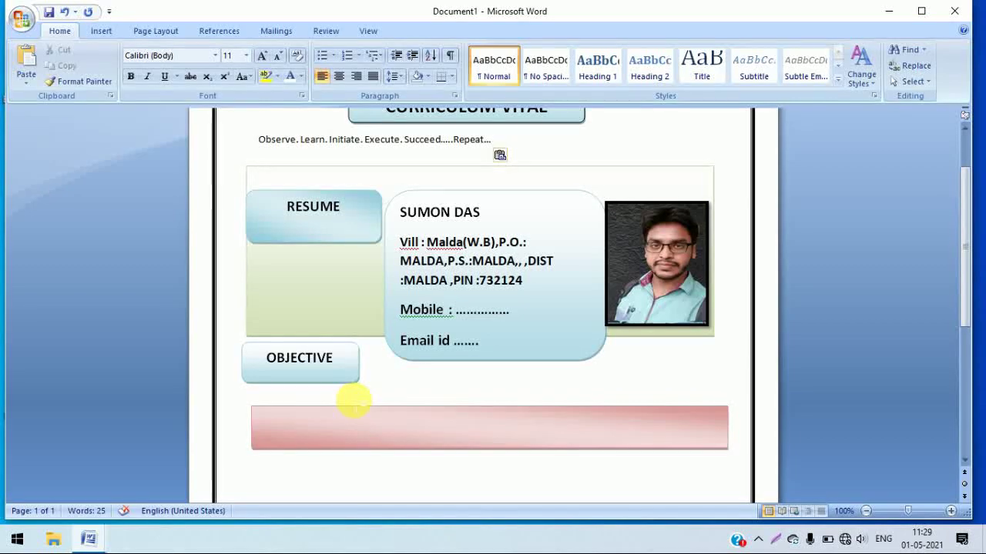
key(ctrl+z)
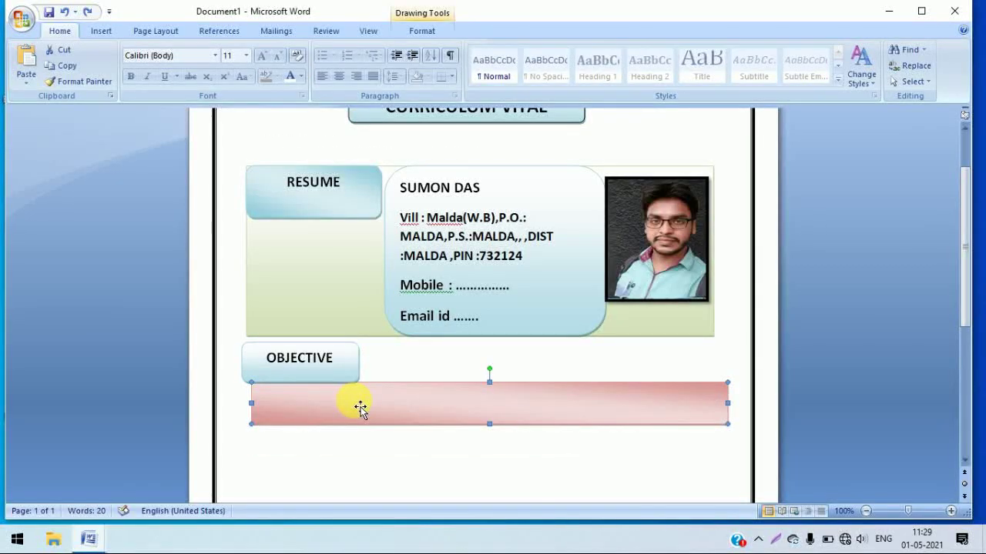
right_click(389, 401)
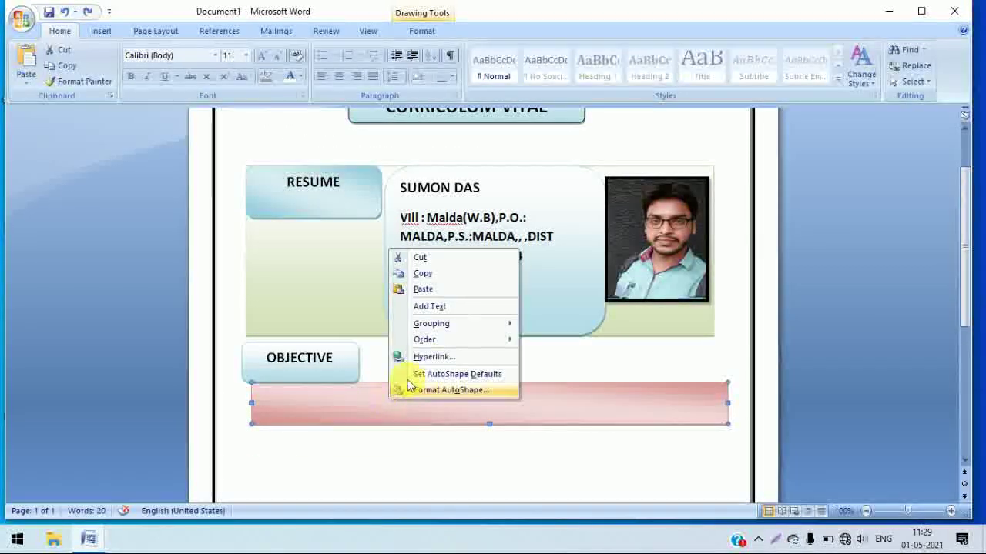
click(435, 308)
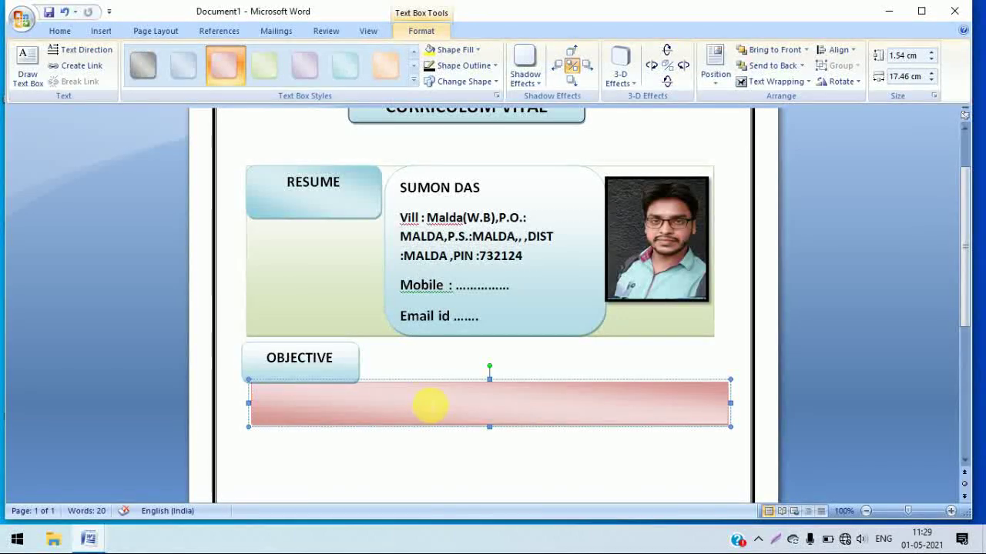
key(ctrl+v)
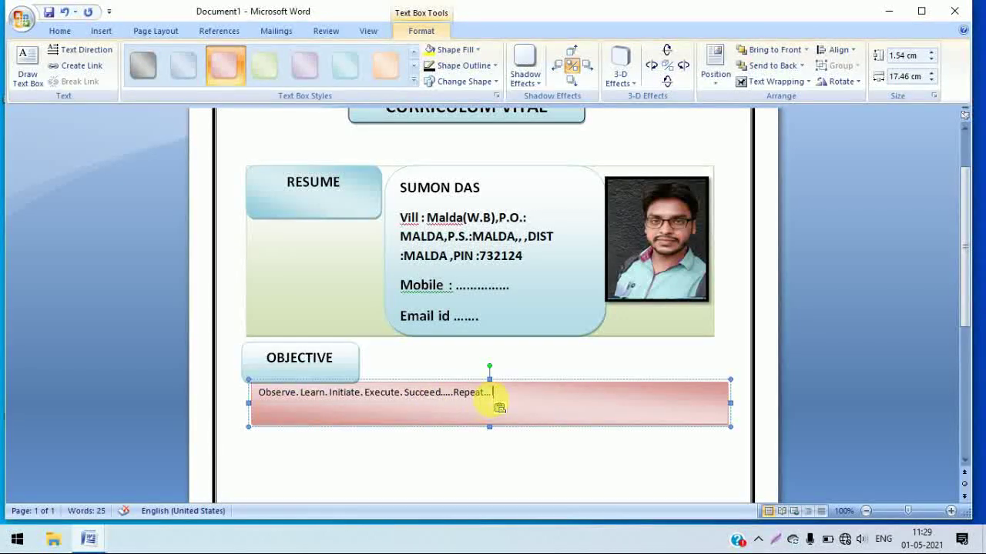
- Centre the objective line in the bar and make it bold 14 pt
drag(322, 416, 260, 401)
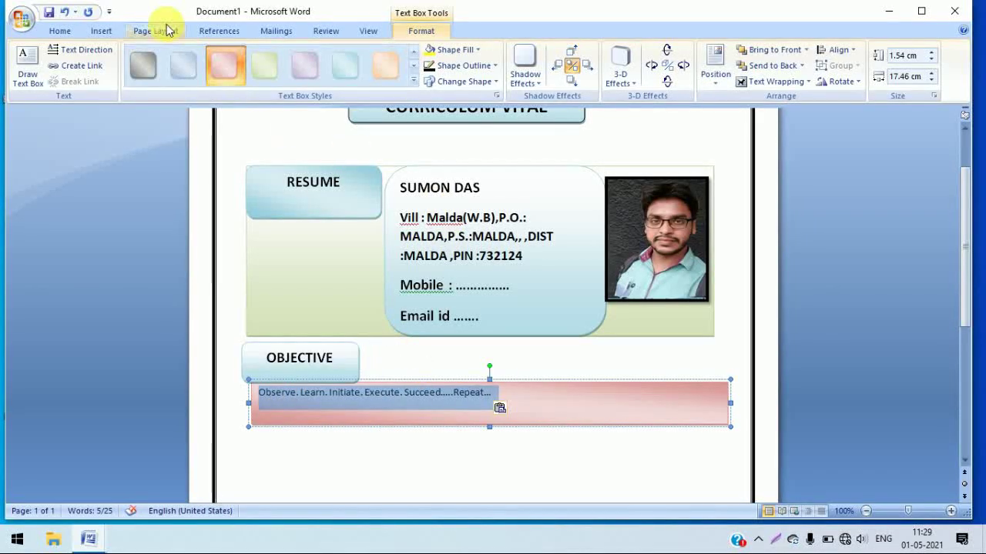
click(101, 31)
click(60, 31)
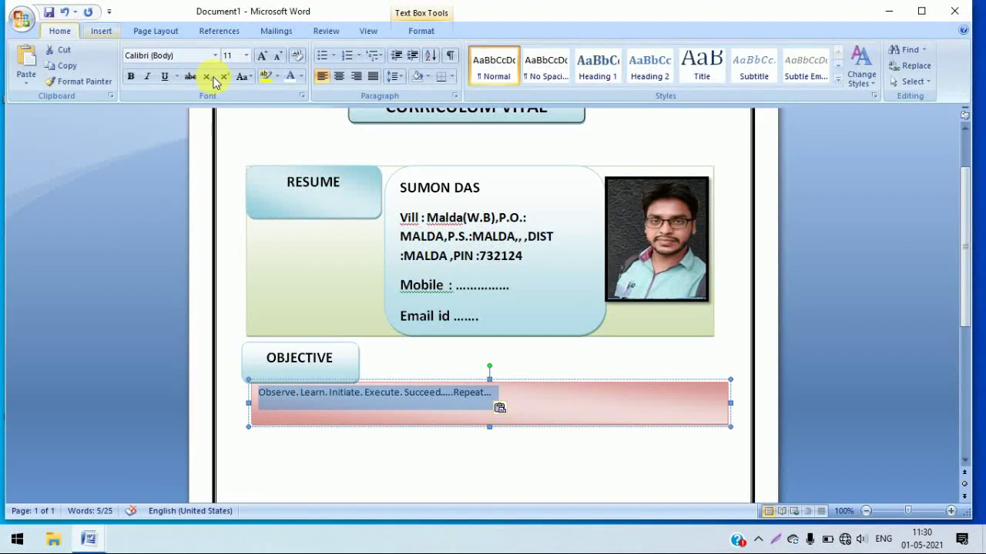
click(339, 75)
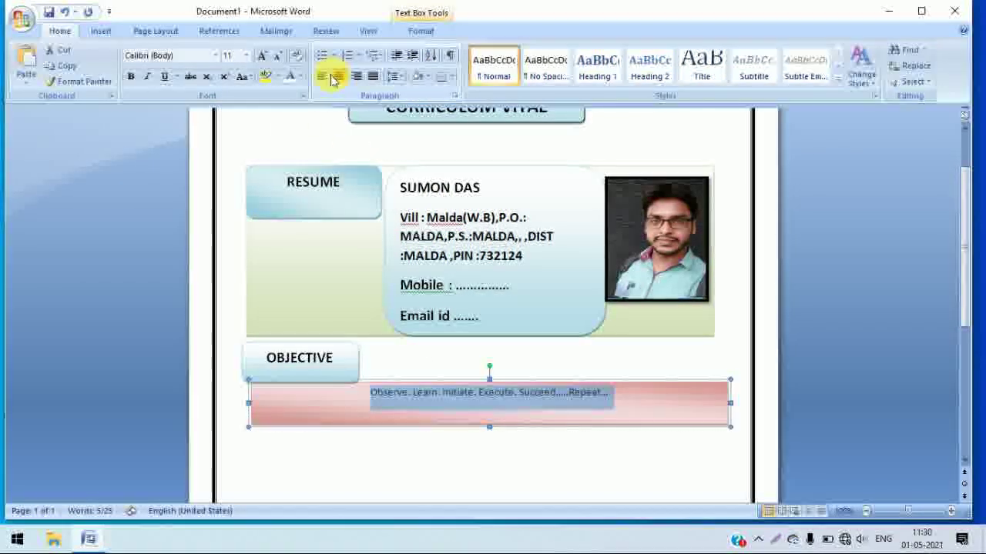
click(246, 56)
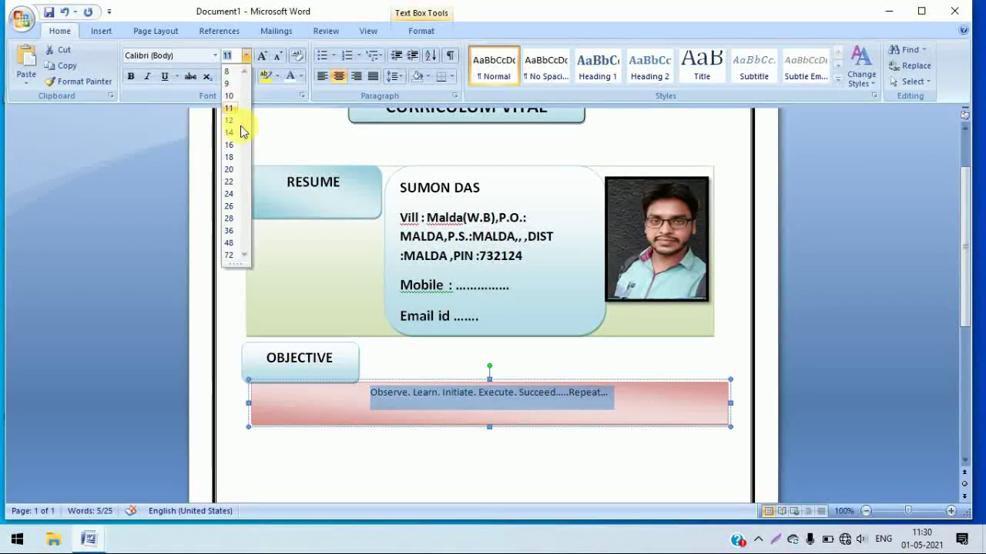
click(236, 133)
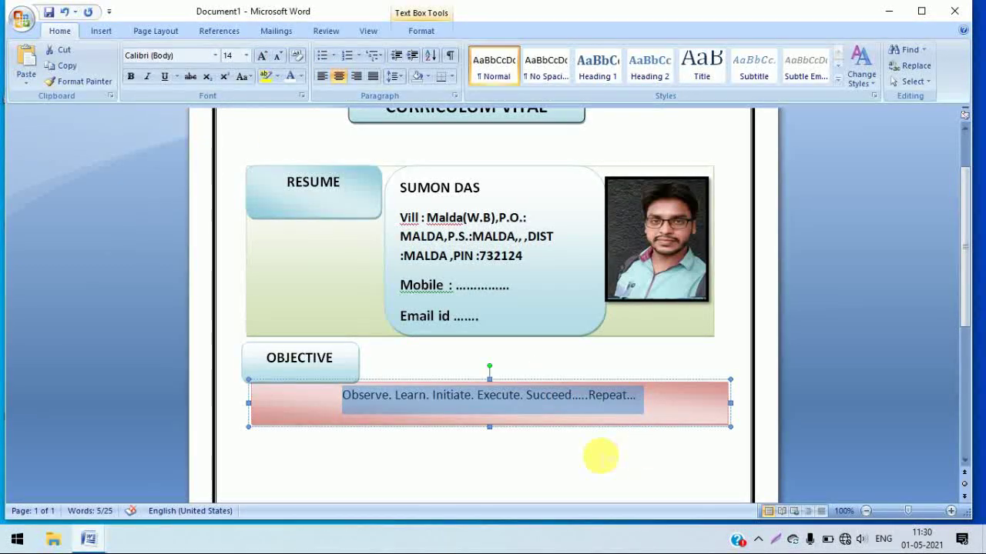
click(134, 77)
click(527, 493)
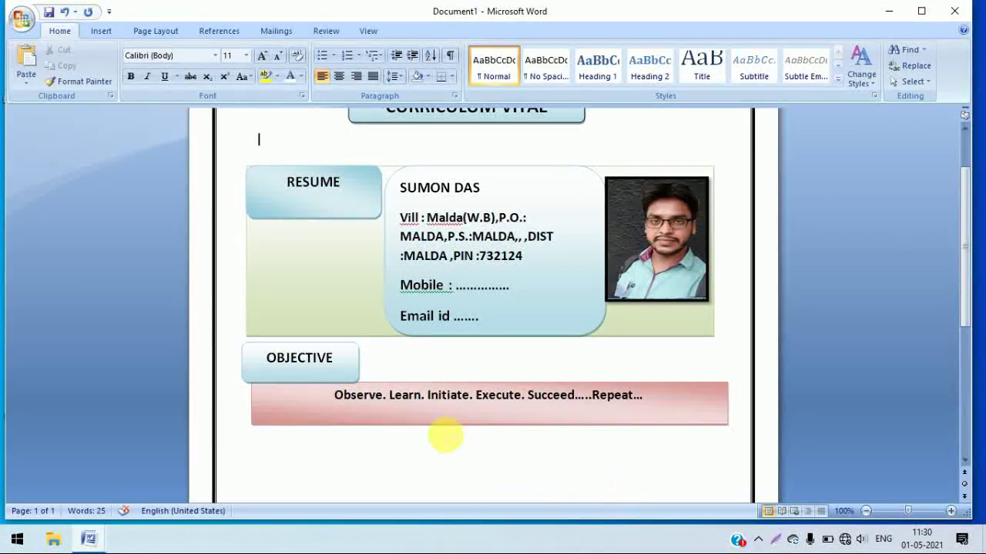
click(255, 168)
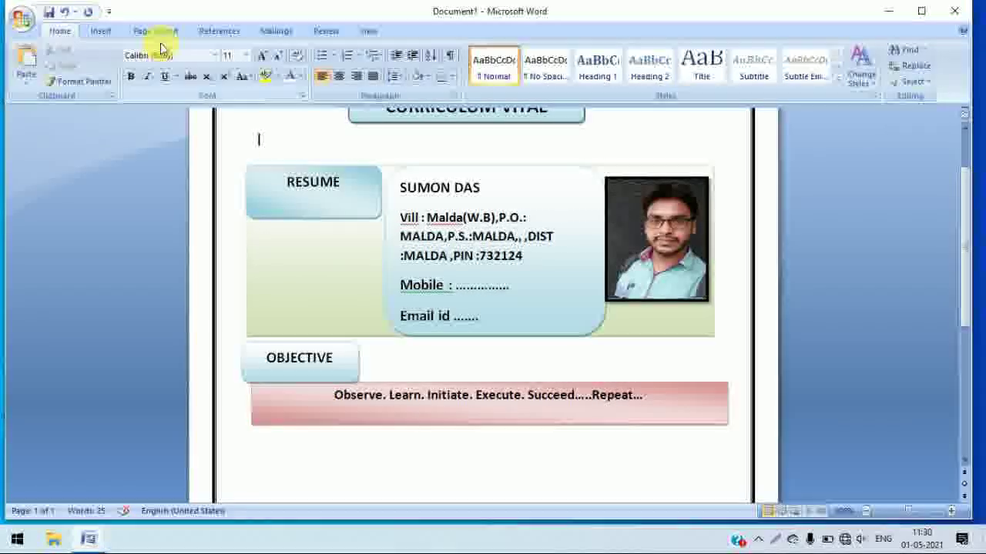
- Draw a rectangle below the pink objective bar and shorten it to about 2.7 cm tall
click(101, 31)
click(223, 65)
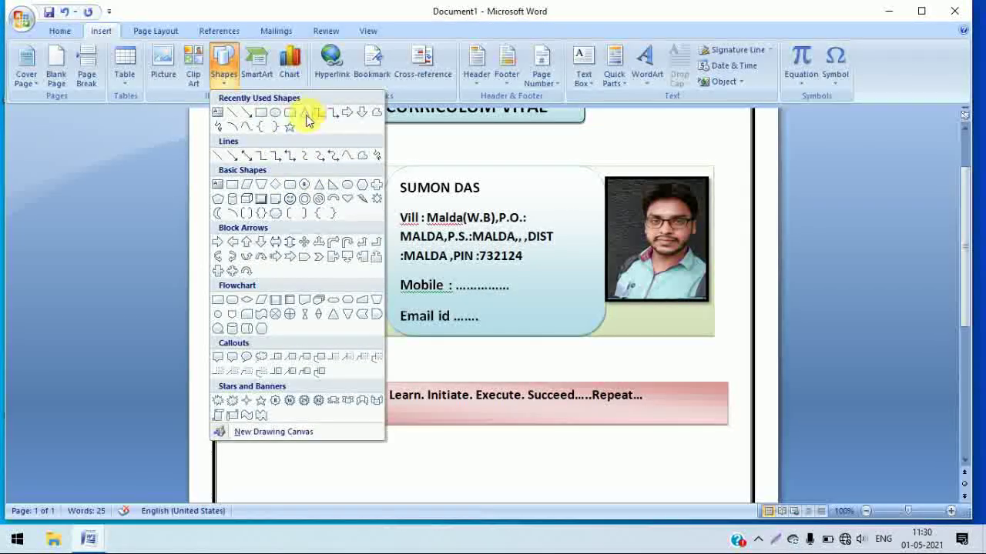
click(262, 112)
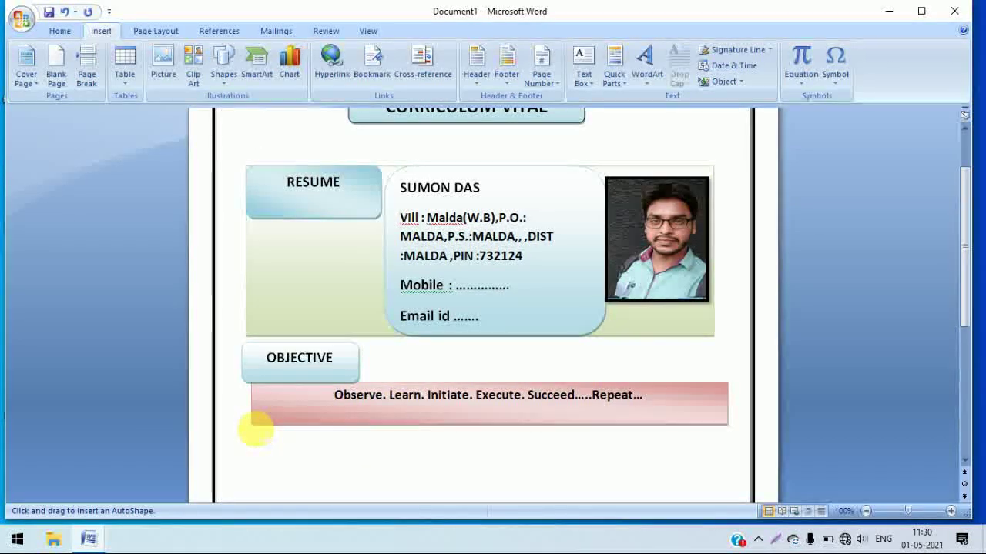
drag(251, 430, 725, 281)
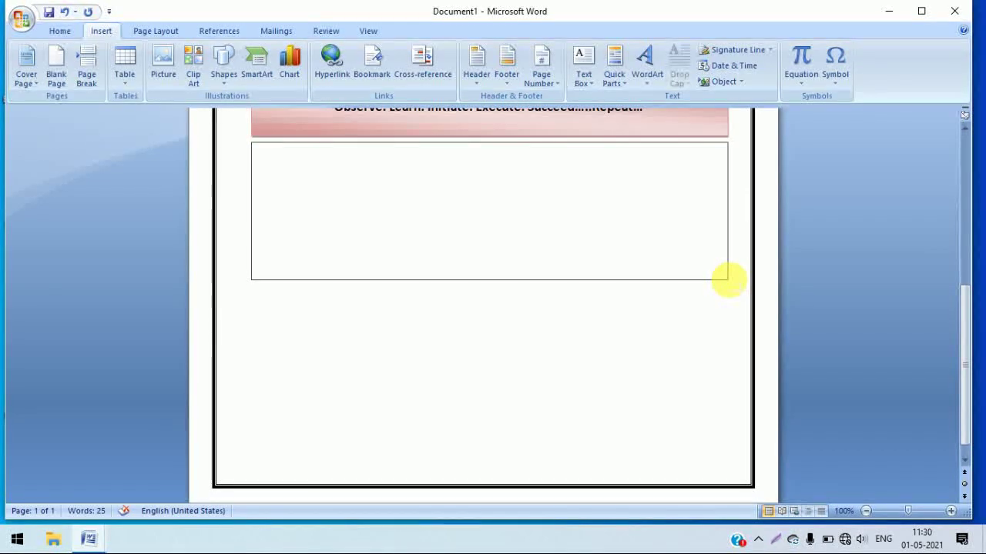
drag(725, 281, 729, 282)
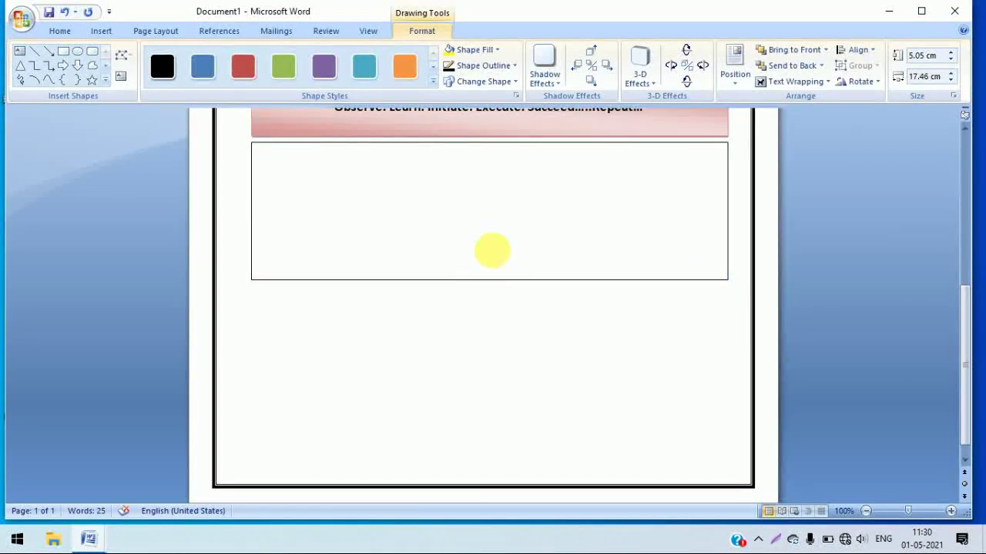
click(492, 250)
scroll(488, 277, up, 5)
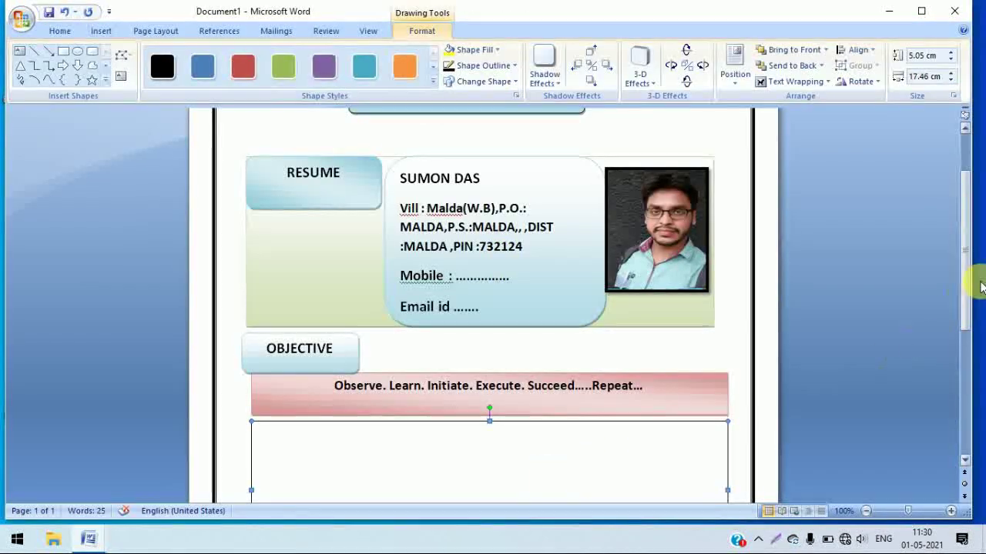
drag(961, 286, 964, 331)
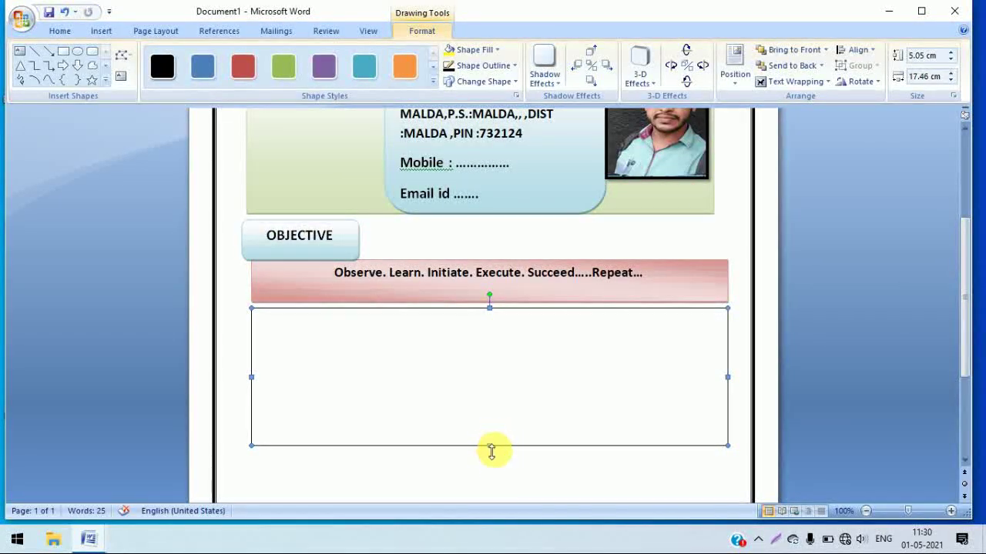
drag(489, 445, 495, 381)
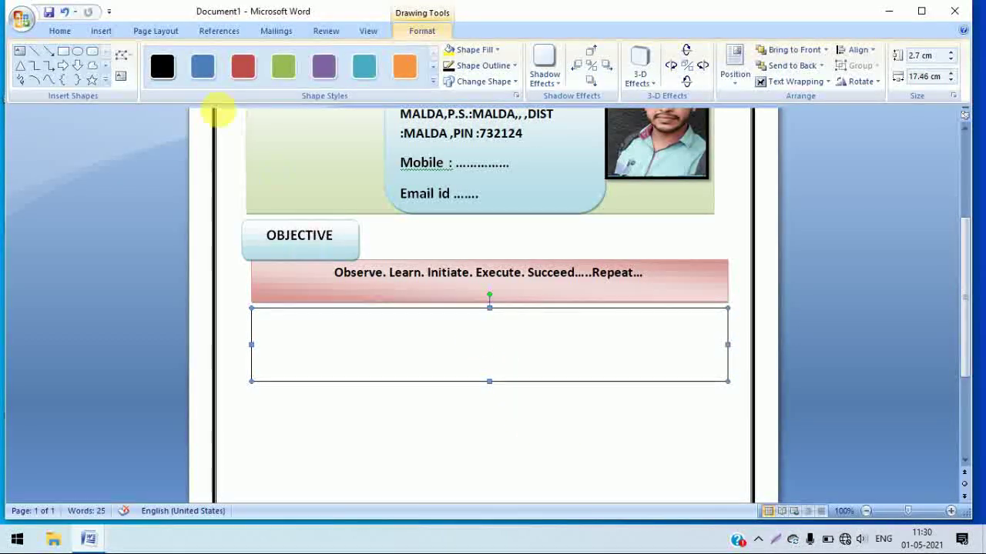
- Apply the Diagonal Gradient - Accent 3 green style to the box and nudge it lower
click(433, 80)
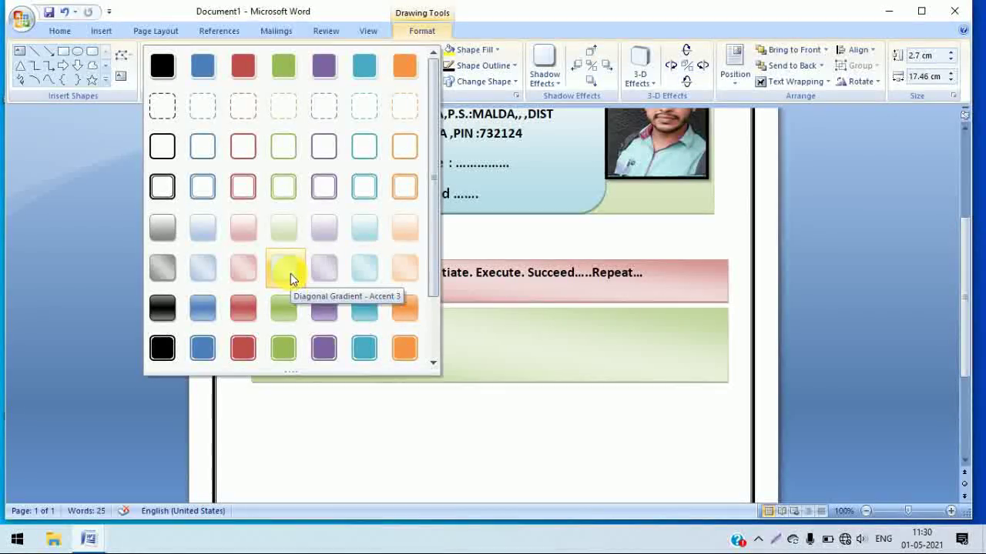
click(290, 273)
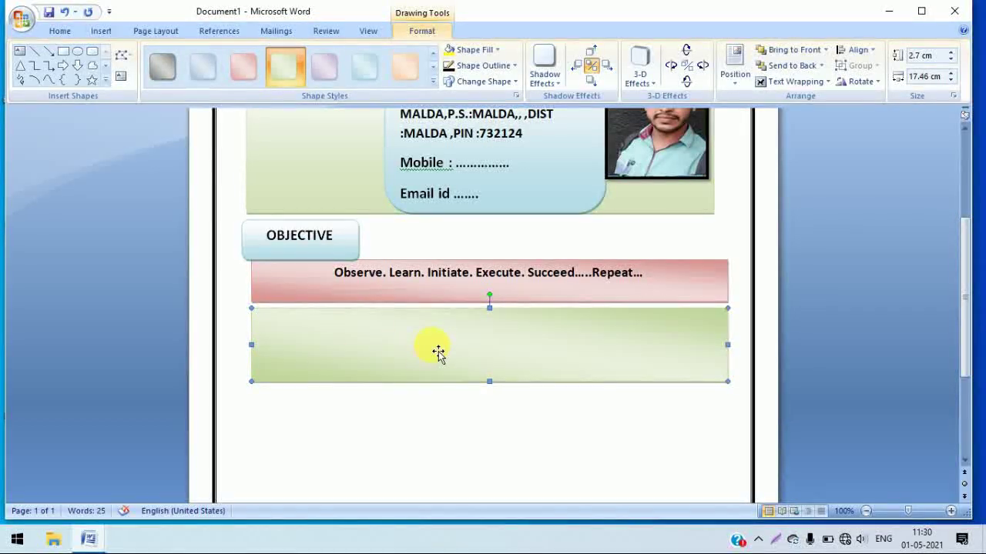
mouse_move(438, 362)
mouse_down()
mouse_move(436, 374)
mouse_move(464, 375)
mouse_up()
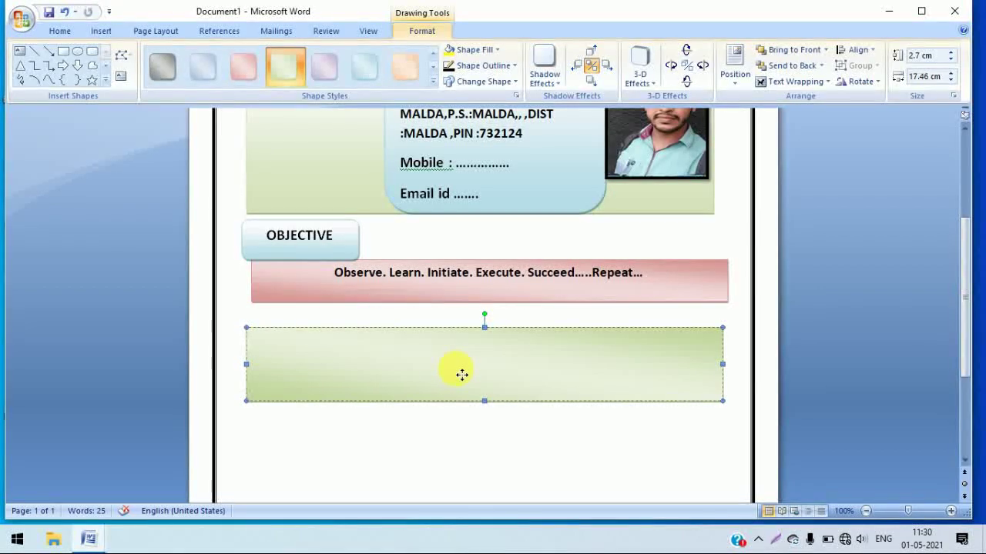
scroll(435, 328, up, 3)
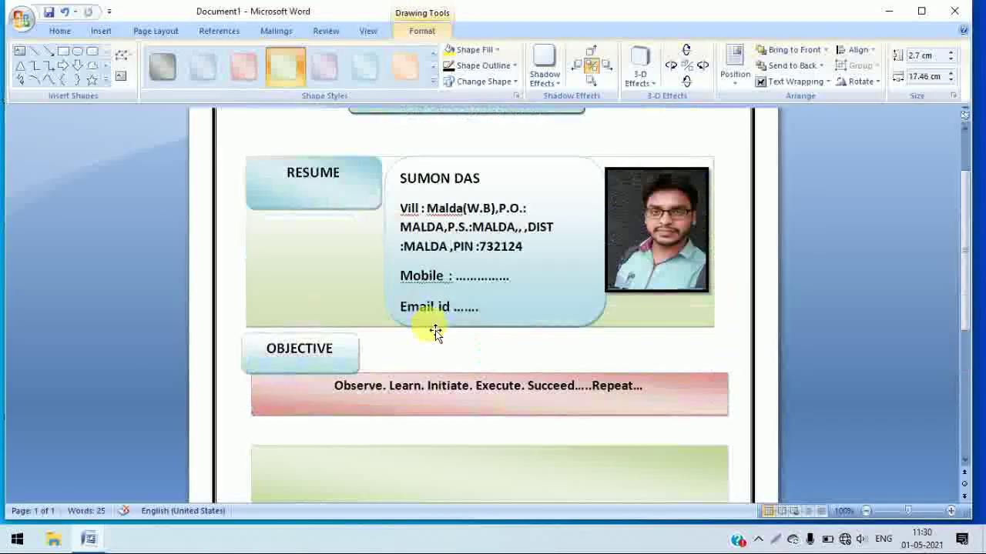
- Draw a thin rectangle, about 0.85 × 6.22 cm, just under the pink objective bar
click(437, 336)
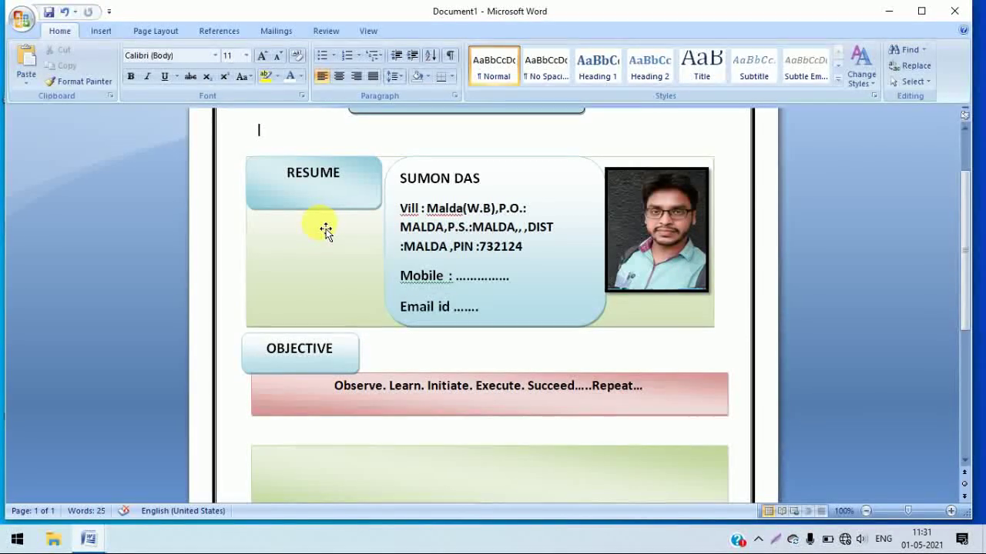
click(106, 32)
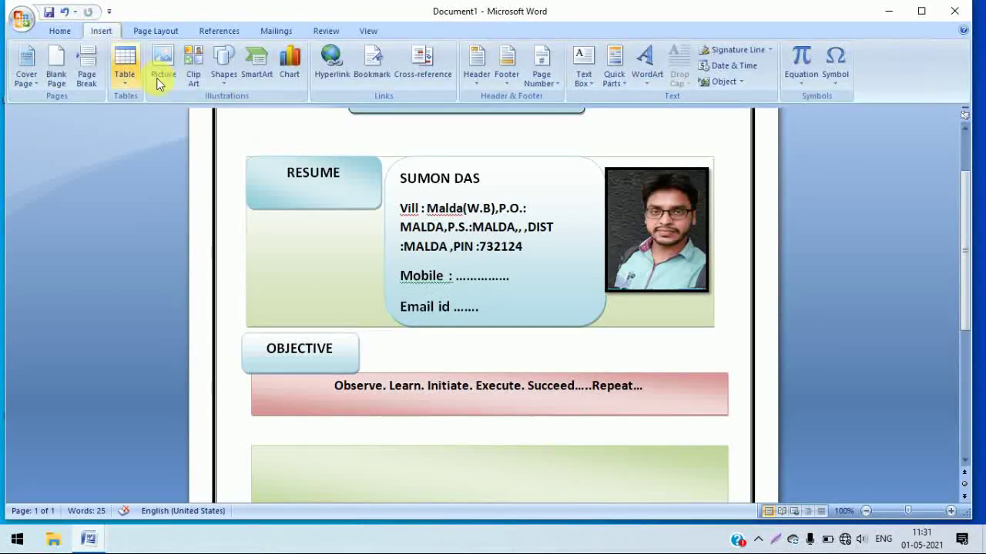
click(224, 68)
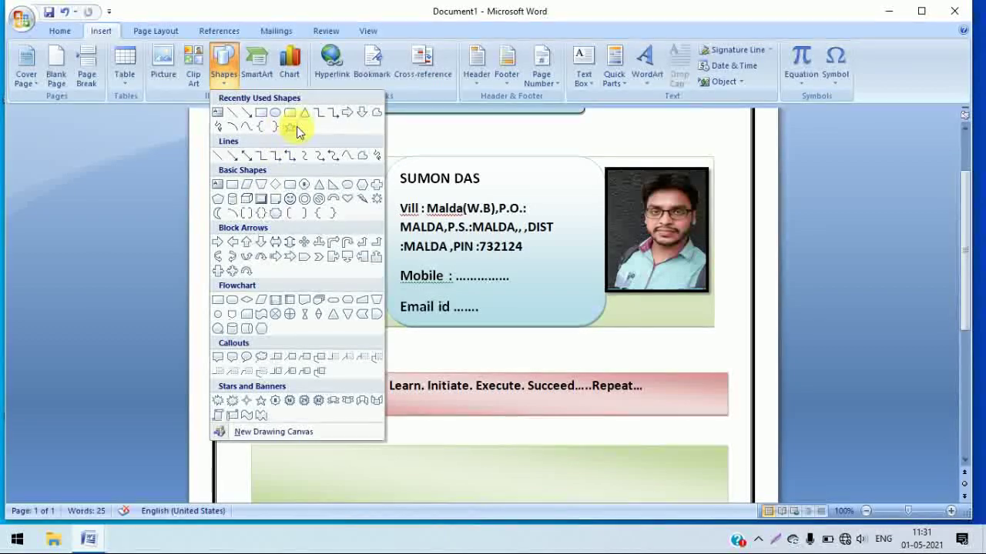
click(288, 193)
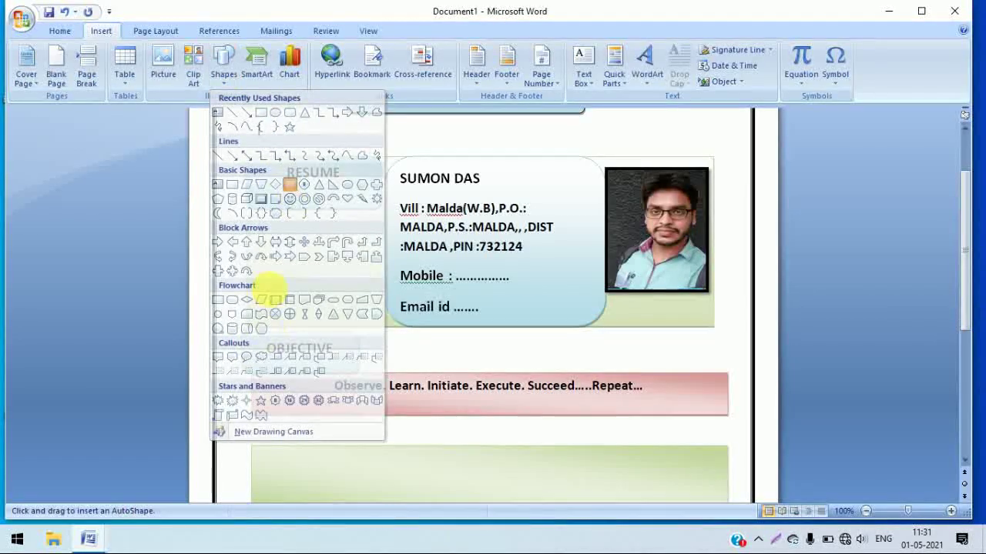
drag(251, 426, 417, 442)
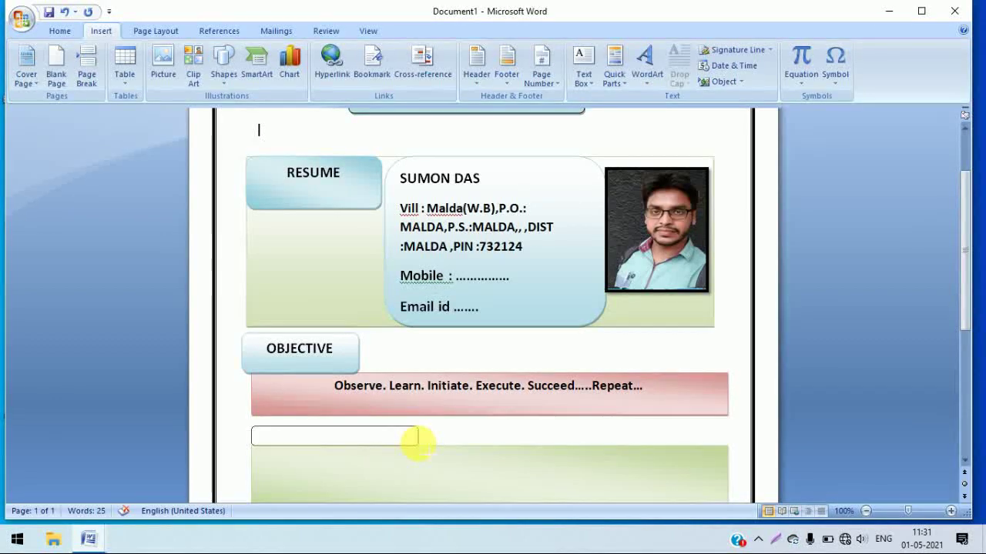
drag(417, 442, 421, 446)
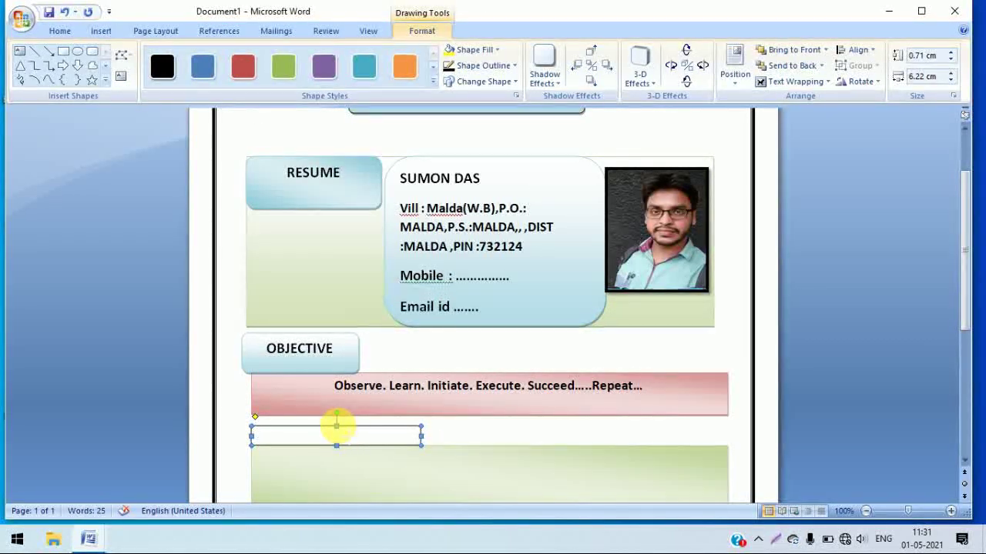
drag(336, 426, 336, 422)
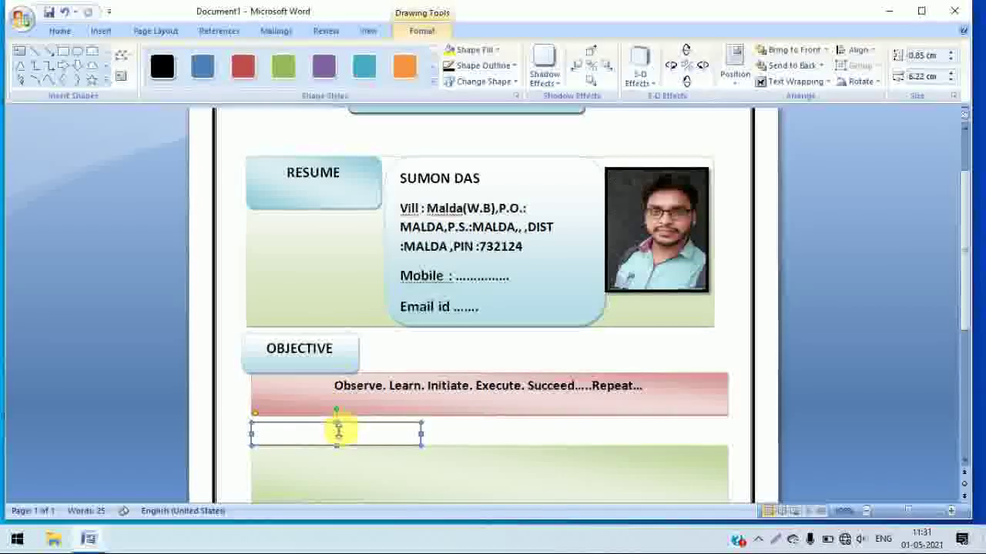
- Give the thin rectangle a light-blue gradient shape style
click(433, 83)
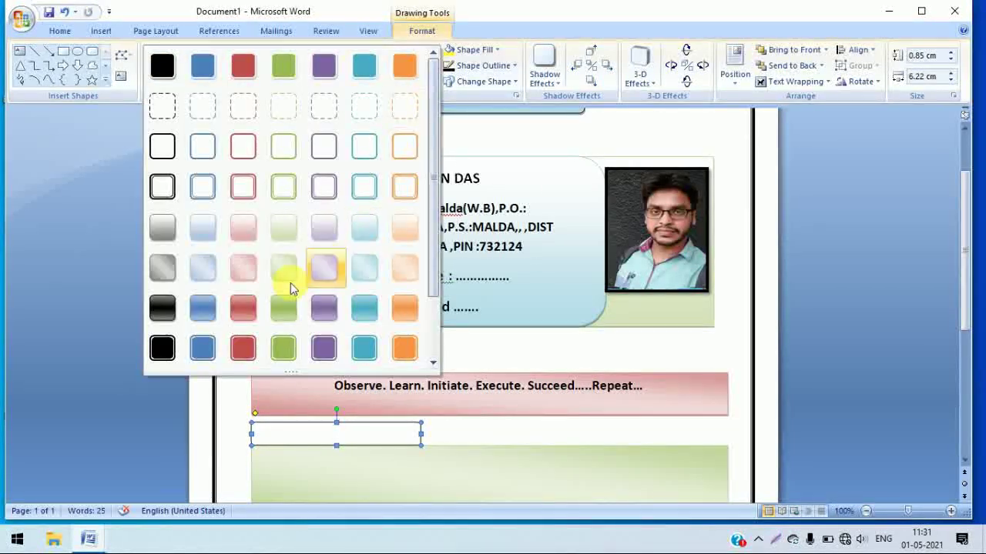
click(205, 225)
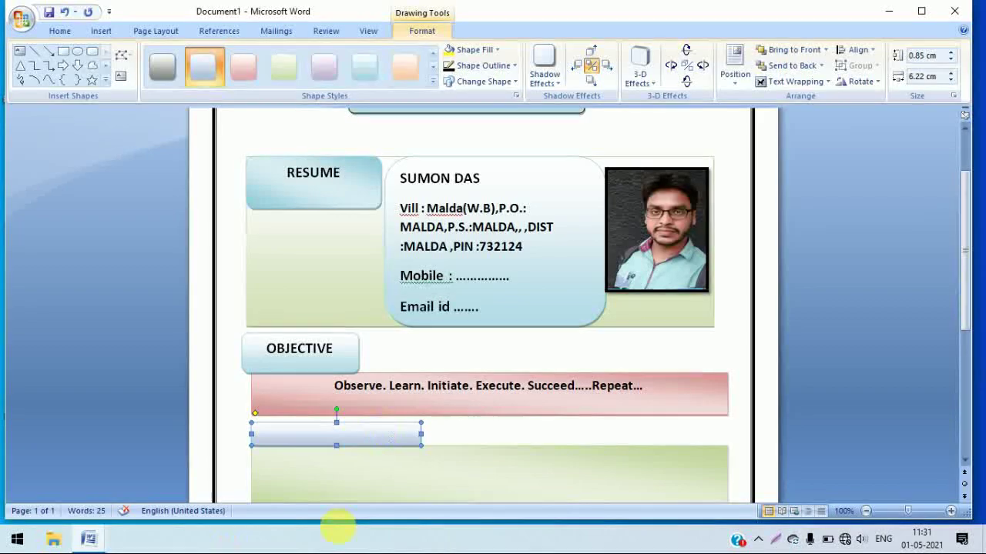
click(212, 477)
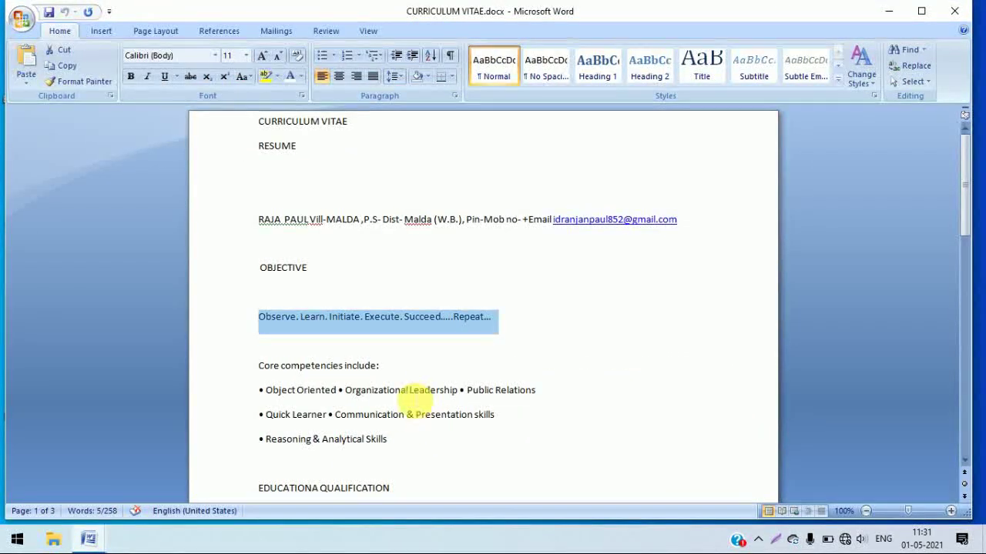
- Copy 'Core competencies include:' from CURRICULUM VITAE.docx and paste it into the blue rectangle
drag(383, 367, 260, 366)
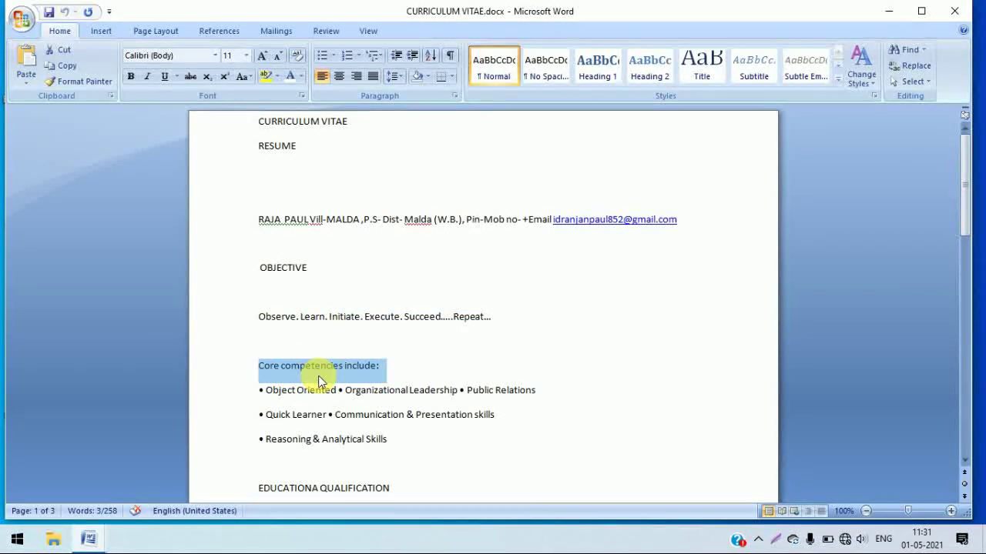
click(98, 541)
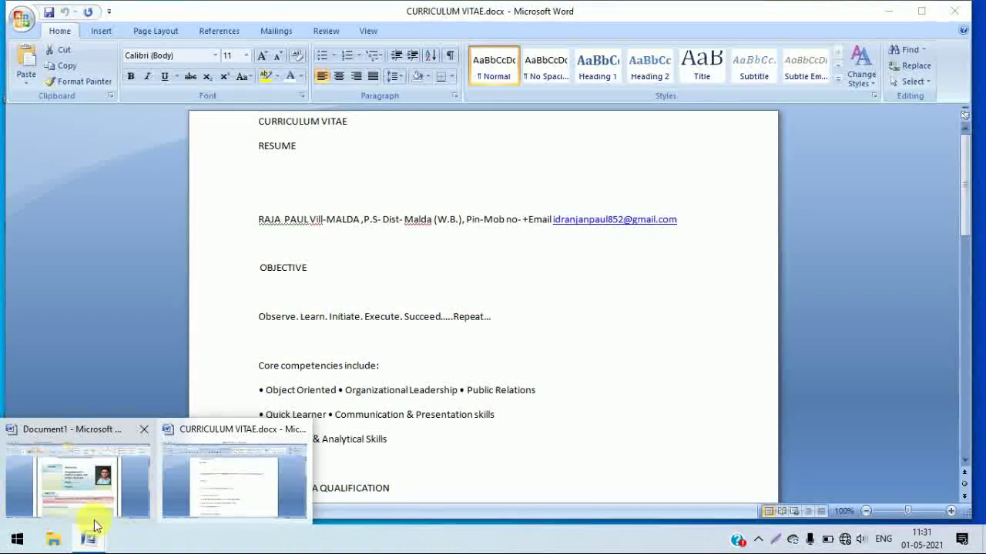
click(94, 474)
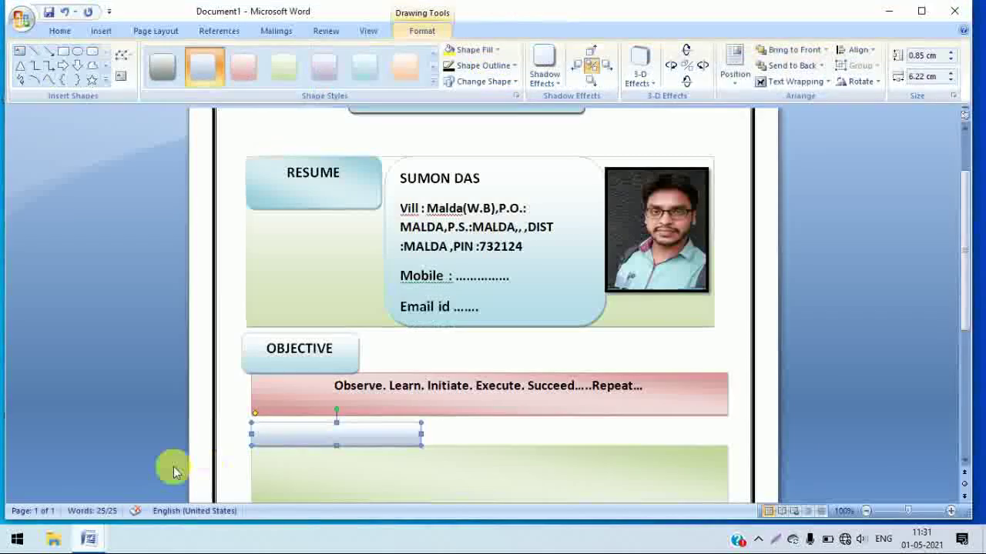
right_click(290, 433)
click(342, 341)
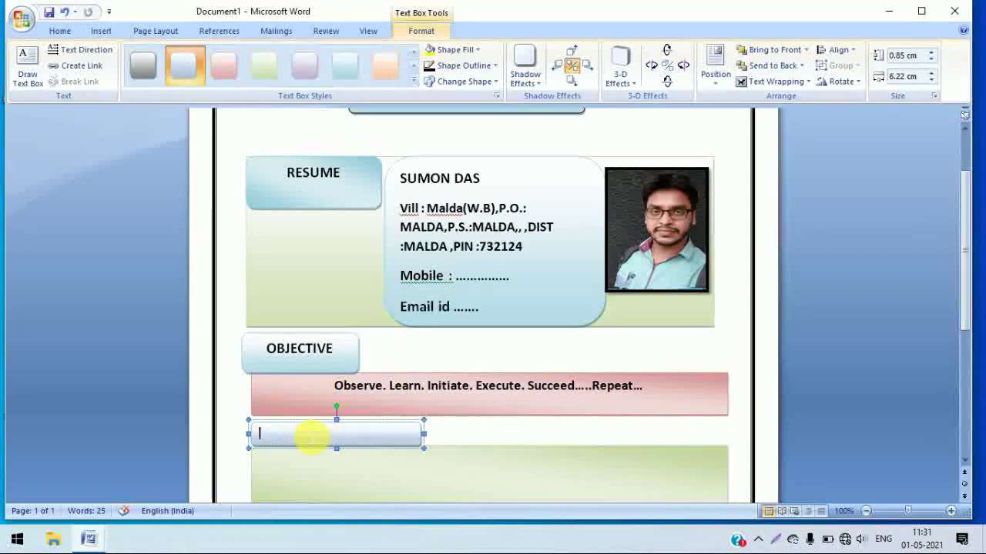
text(Core competencies include:)
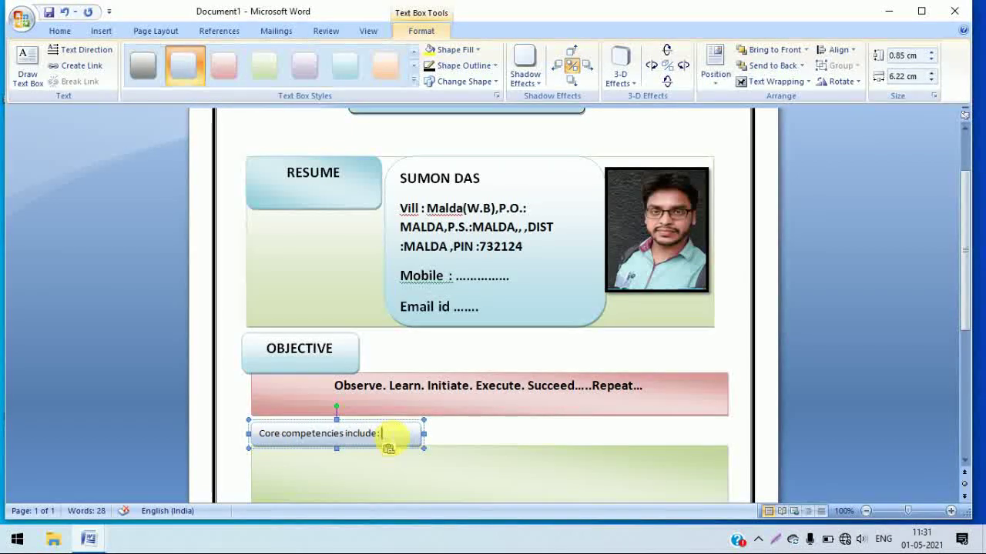
- Set the pasted heading in the blue rectangle to font size 12
drag(389, 433, 261, 435)
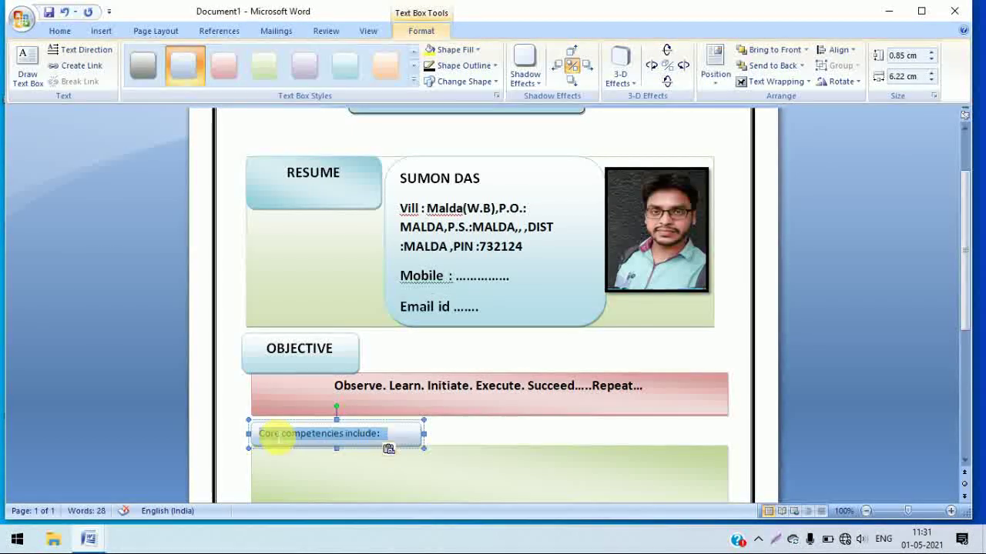
click(62, 32)
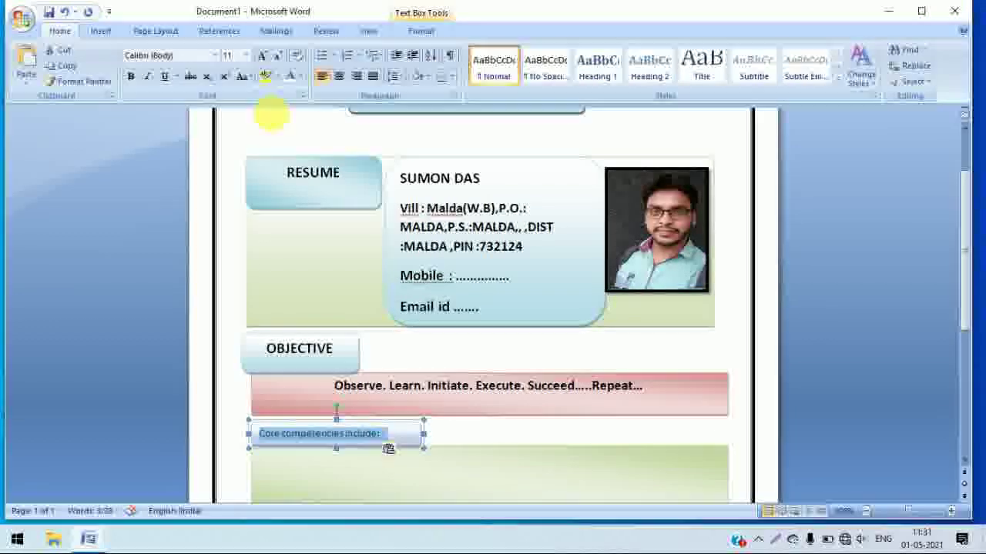
click(247, 55)
click(228, 120)
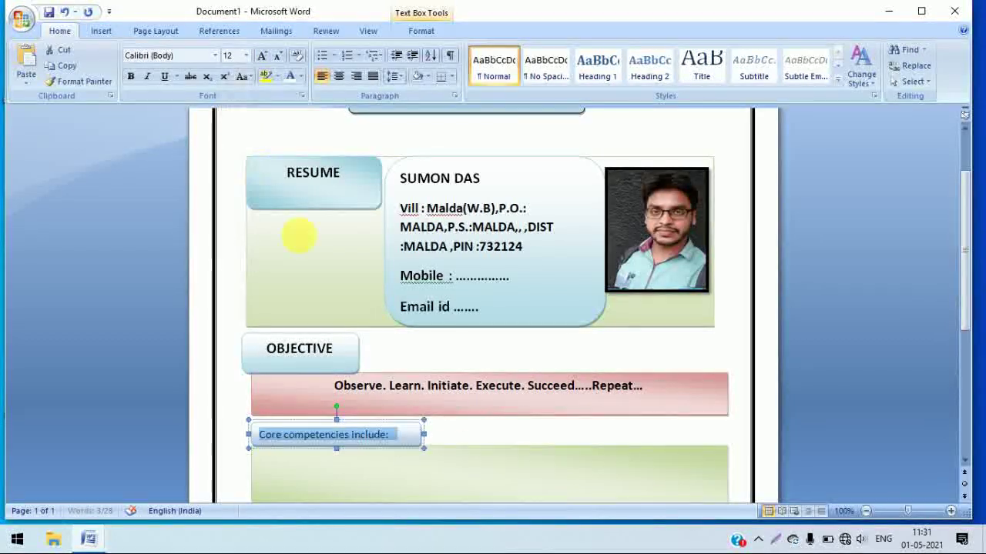
click(460, 432)
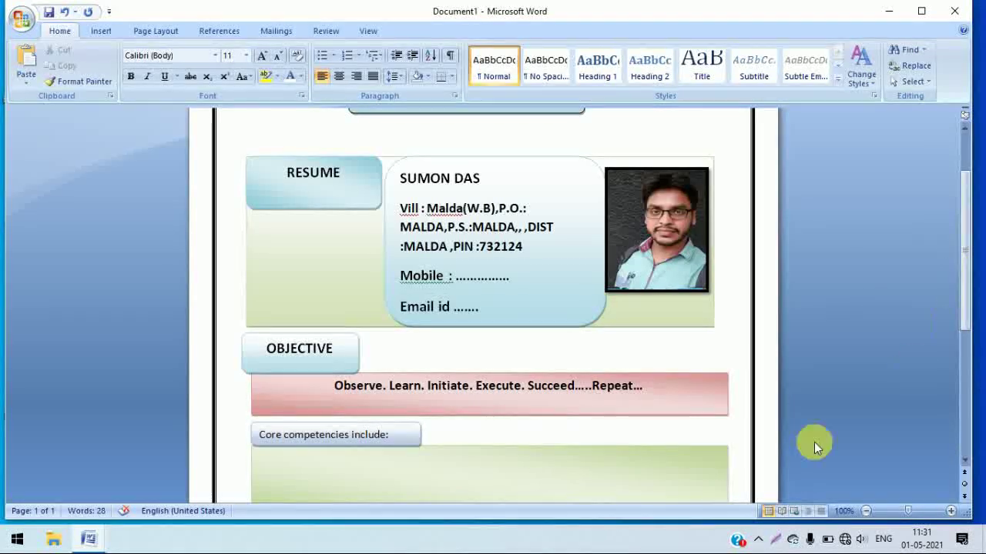
drag(402, 434, 269, 436)
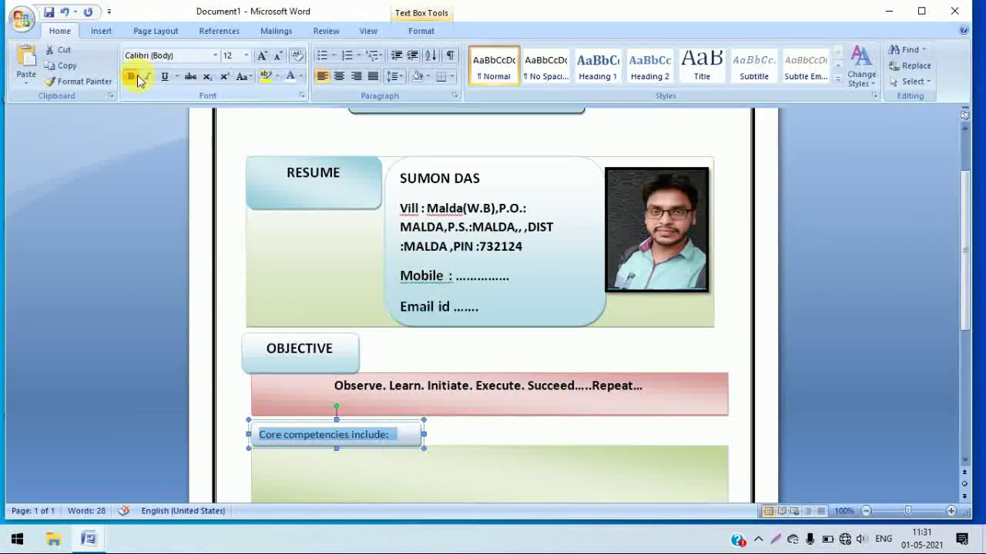
click(720, 456)
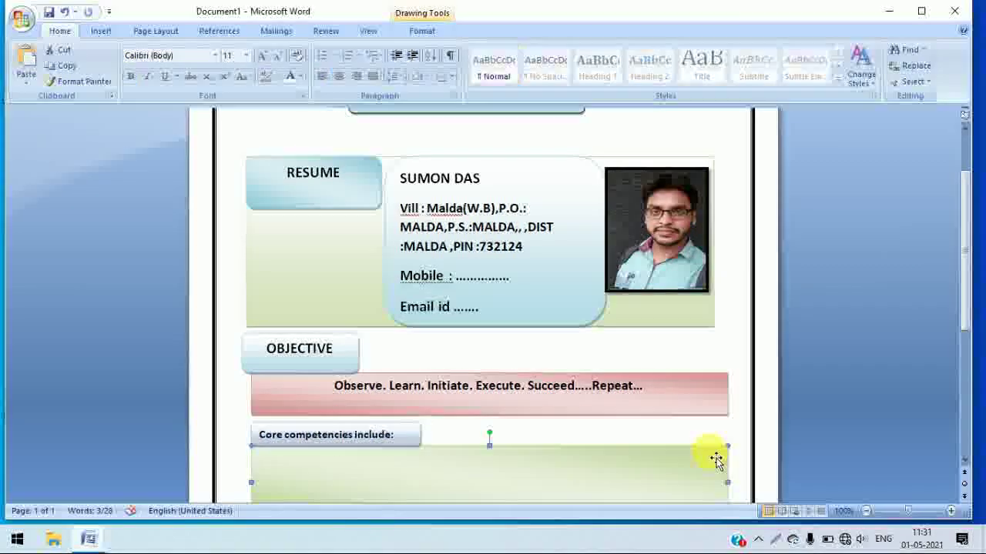
drag(962, 266, 970, 317)
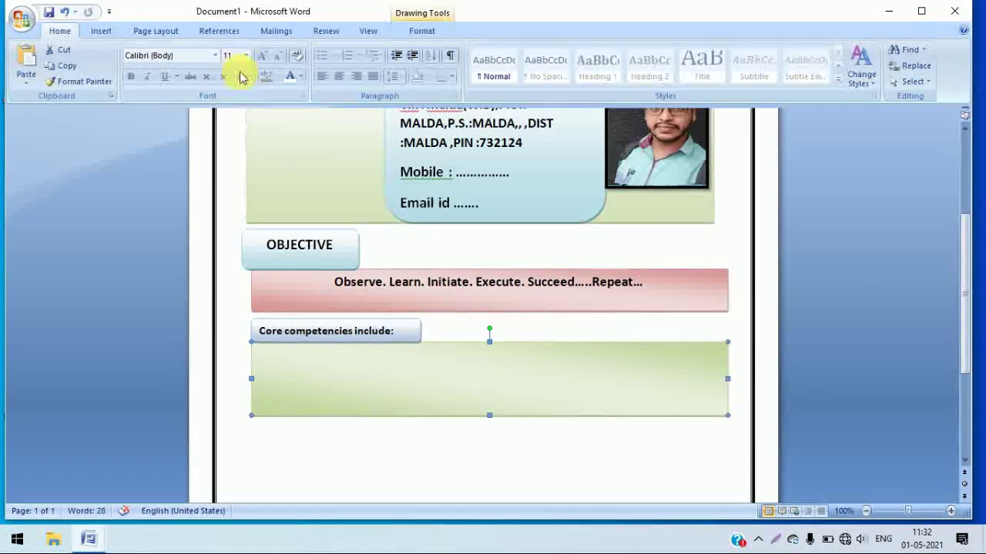
- Draw a vertical dividing line down the middle of the green box
click(104, 32)
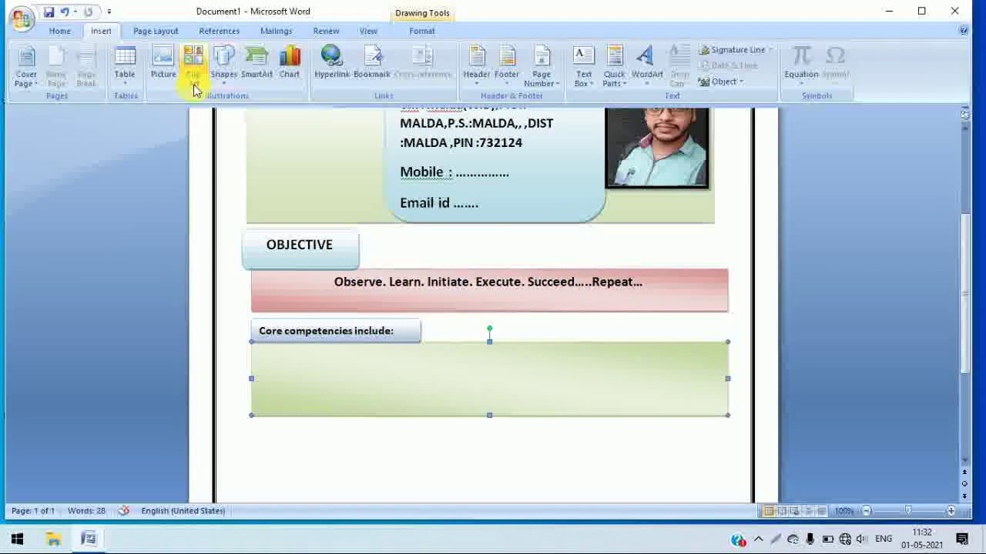
click(225, 77)
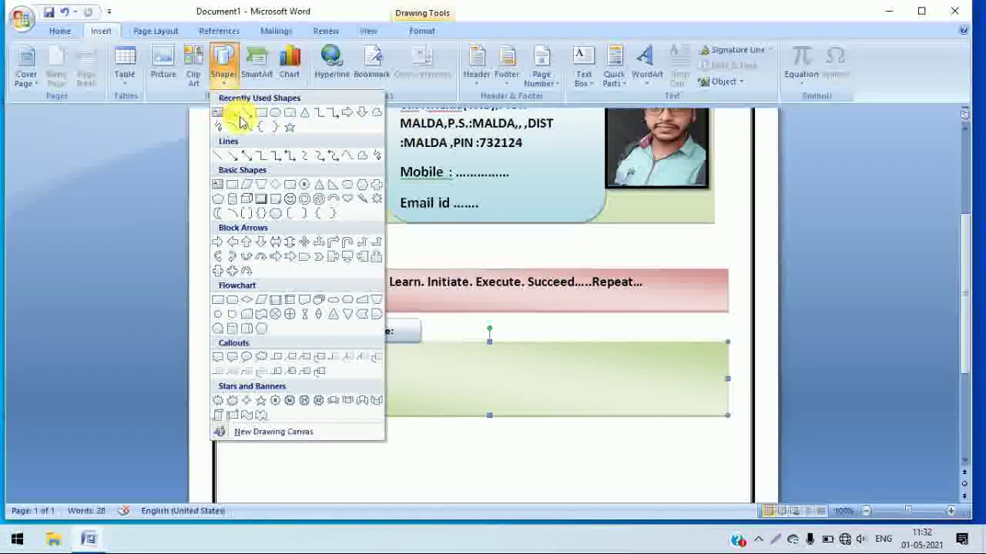
click(236, 121)
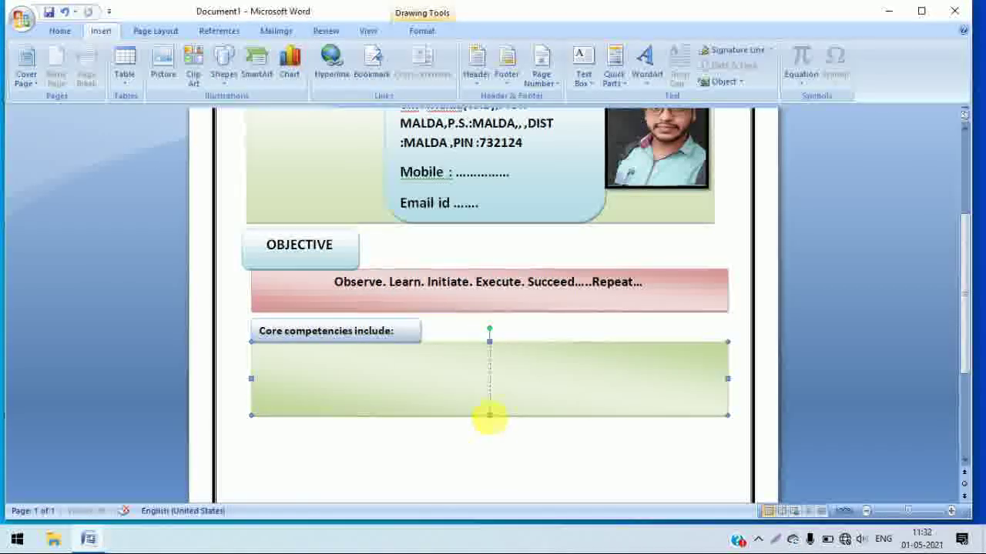
drag(489, 430, 489, 416)
click(539, 335)
scroll(549, 351, up, 3)
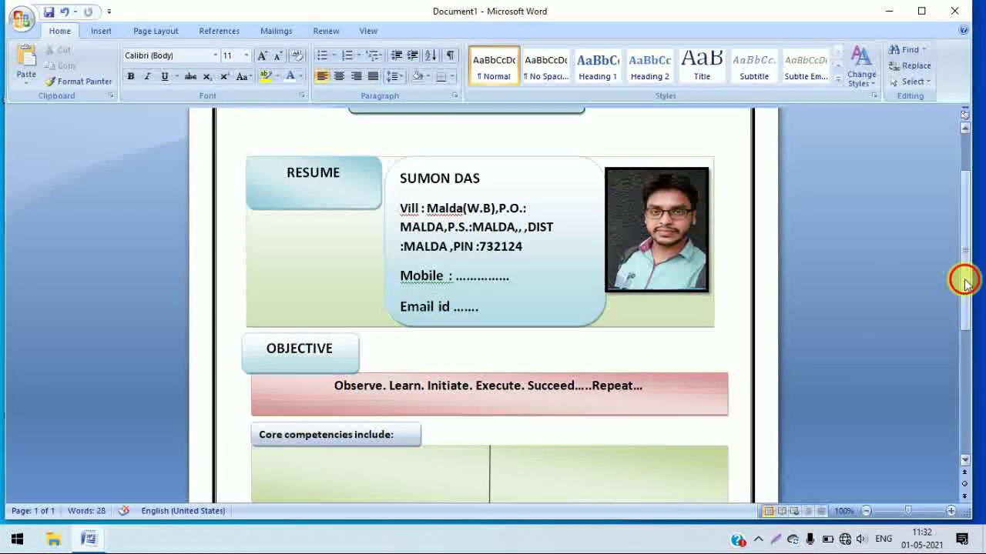
drag(965, 282, 962, 316)
- Select the green box and bring up CURRICULUM VITAE.docx
double_click(438, 421)
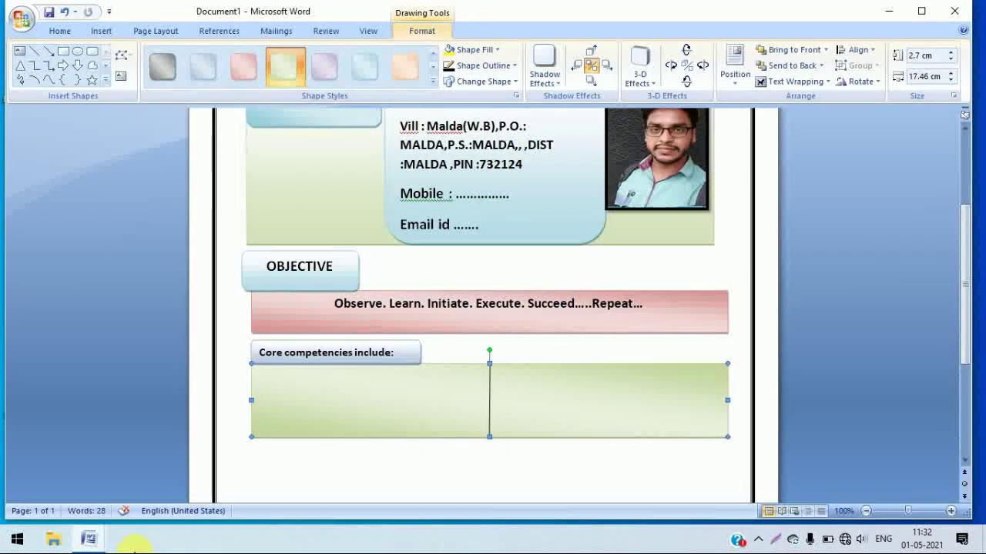
click(88, 541)
click(199, 495)
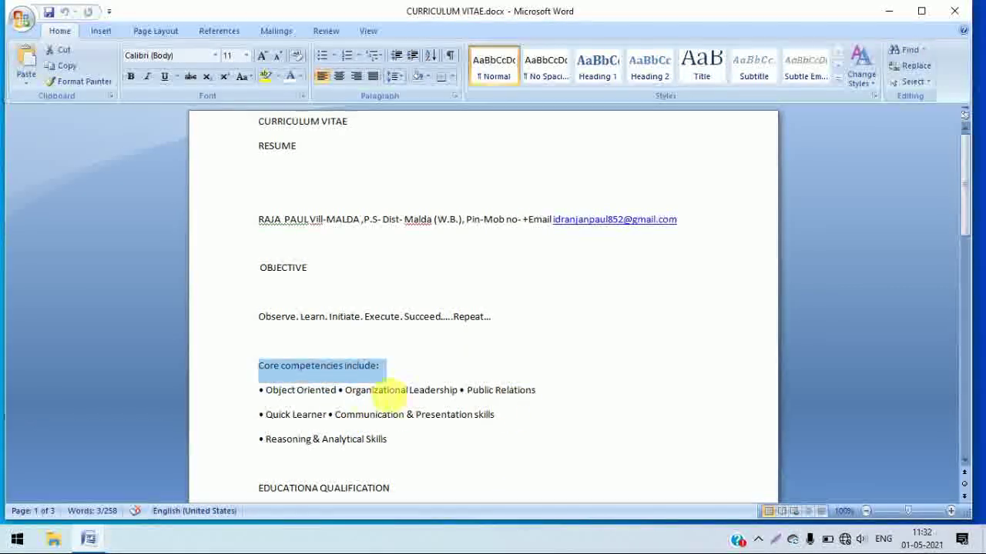
- Copy 'Object Oriented' from the CV and use Add Text on the left green box
drag(337, 390, 259, 392)
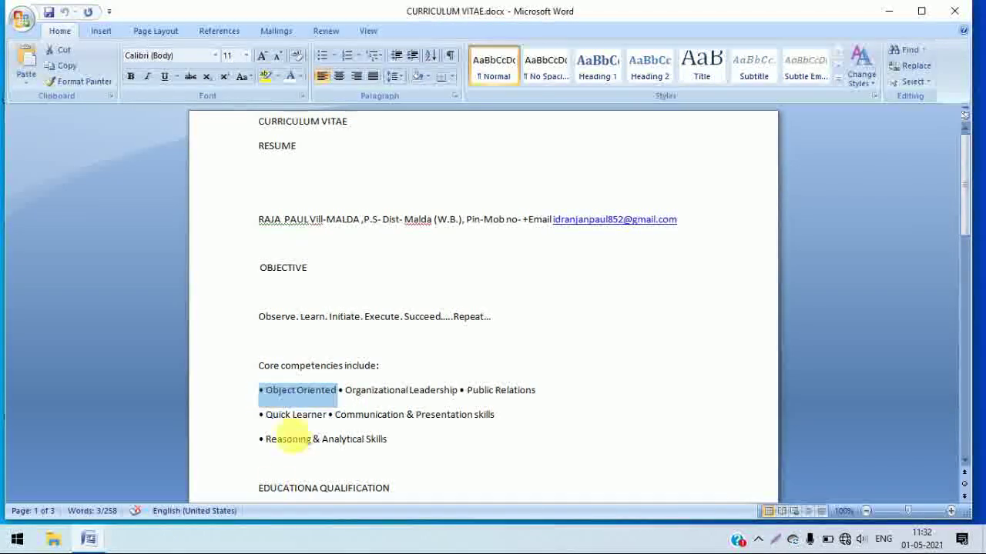
mouse_move(89, 539)
click(106, 496)
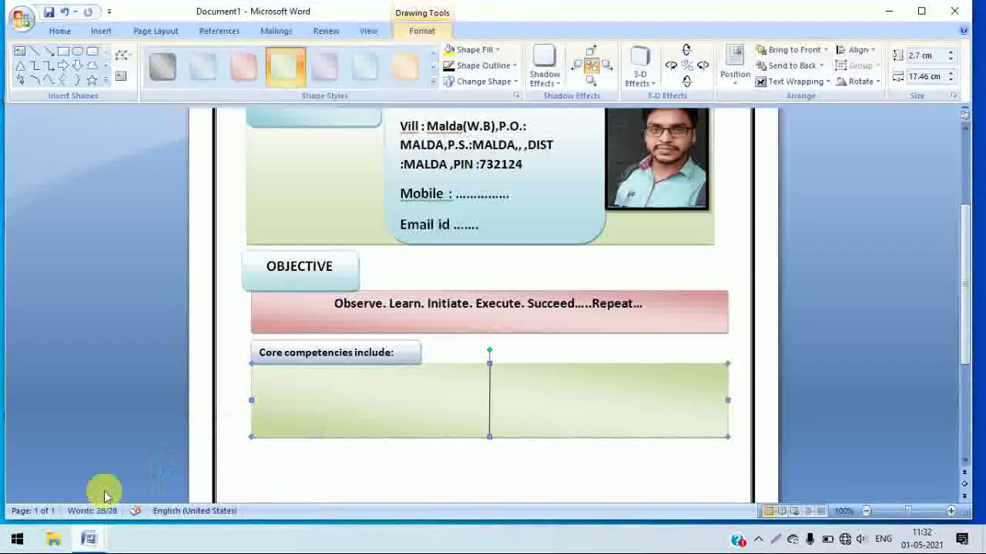
right_click(275, 375)
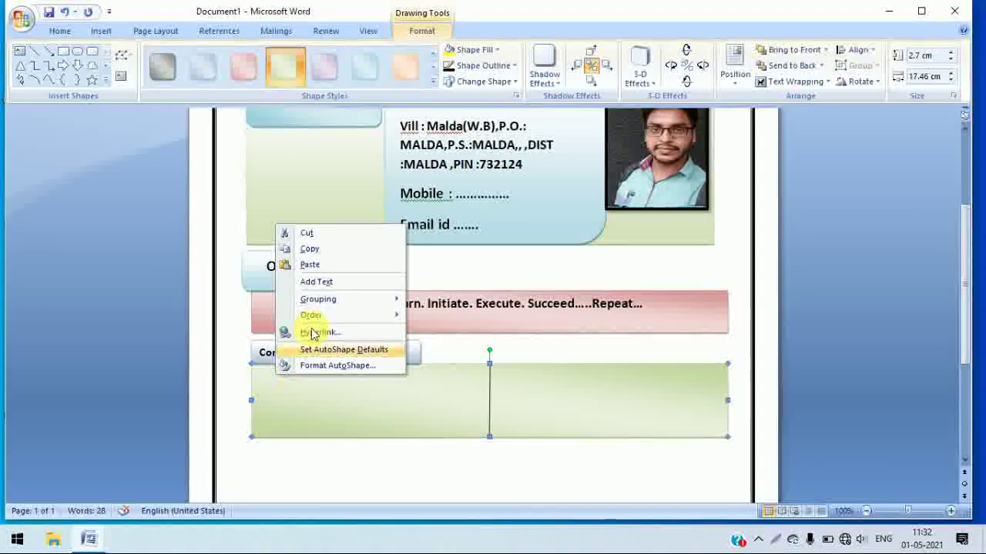
click(327, 284)
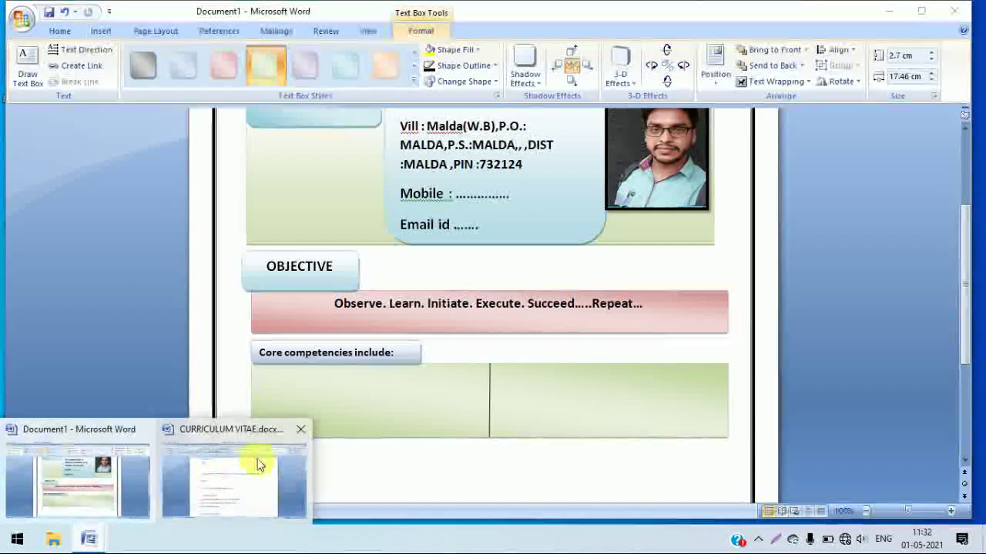
- Put Organizational Leadership and Public Relations on their own lines and copy all three into the green box
click(268, 505)
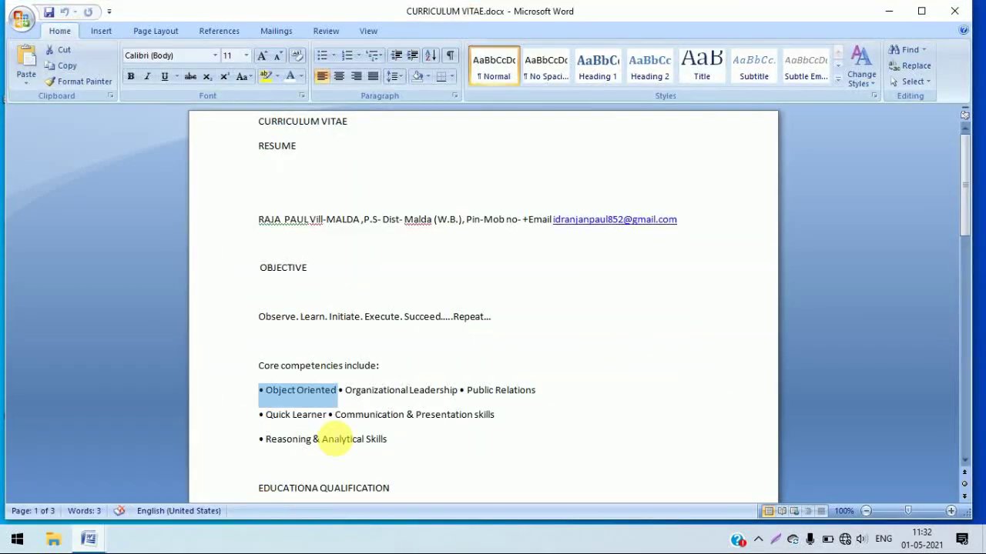
click(337, 393)
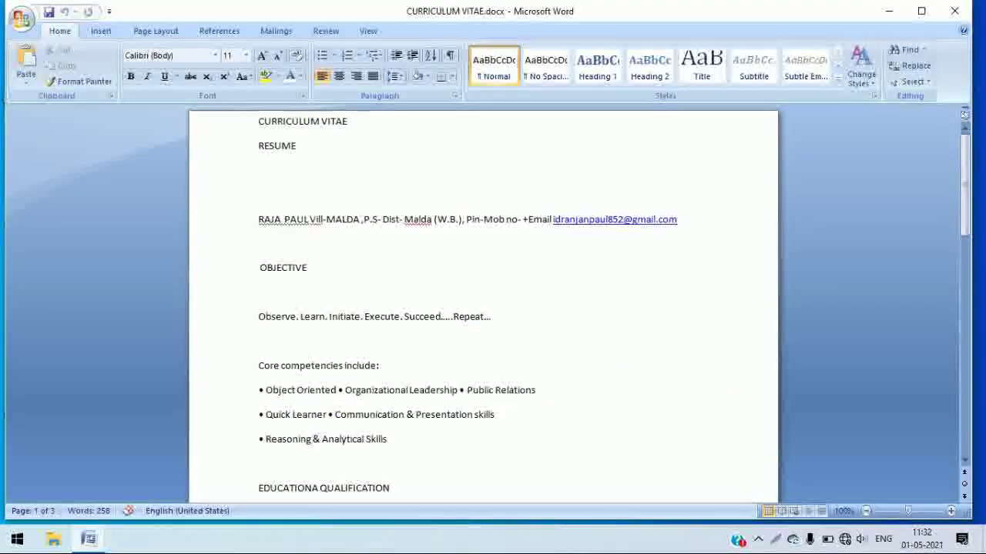
key(Return)
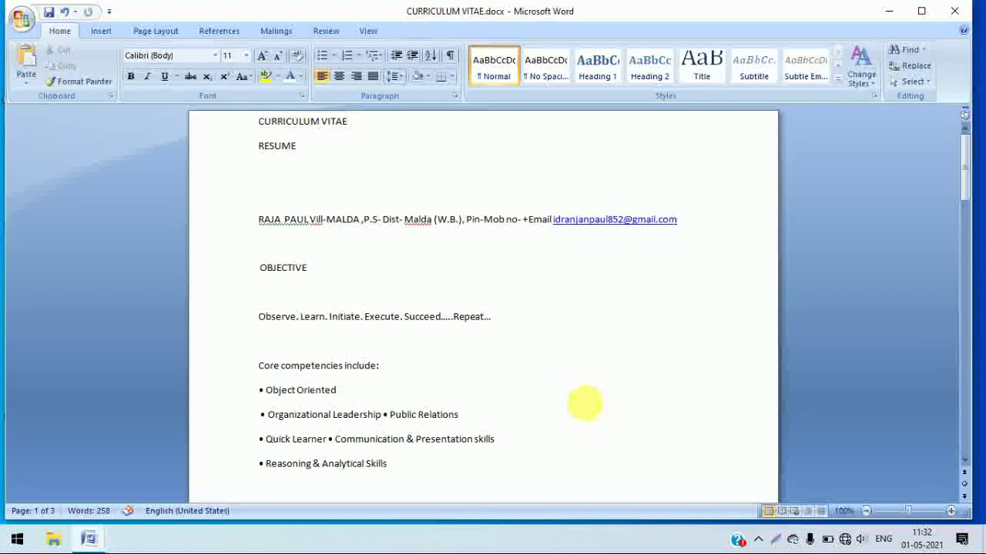
click(383, 416)
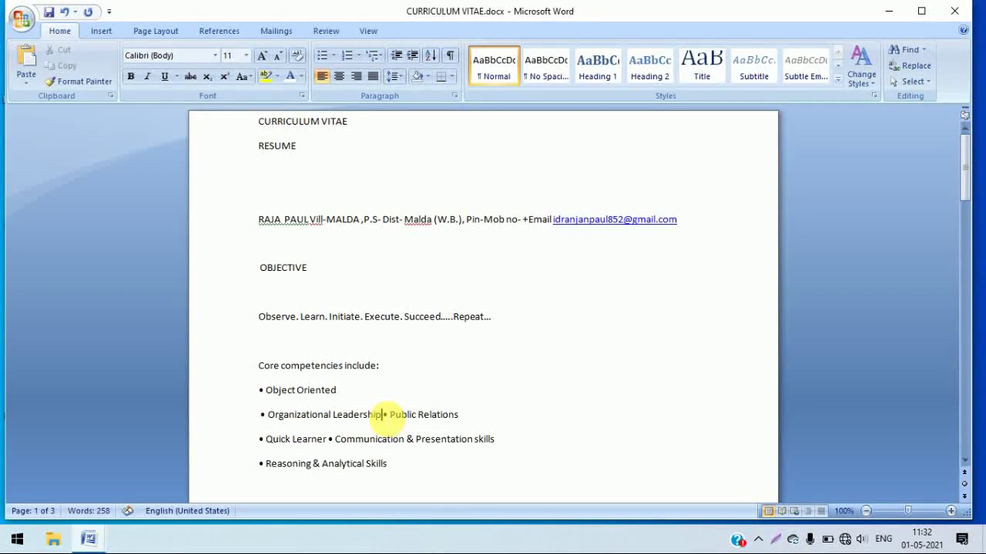
key(Return)
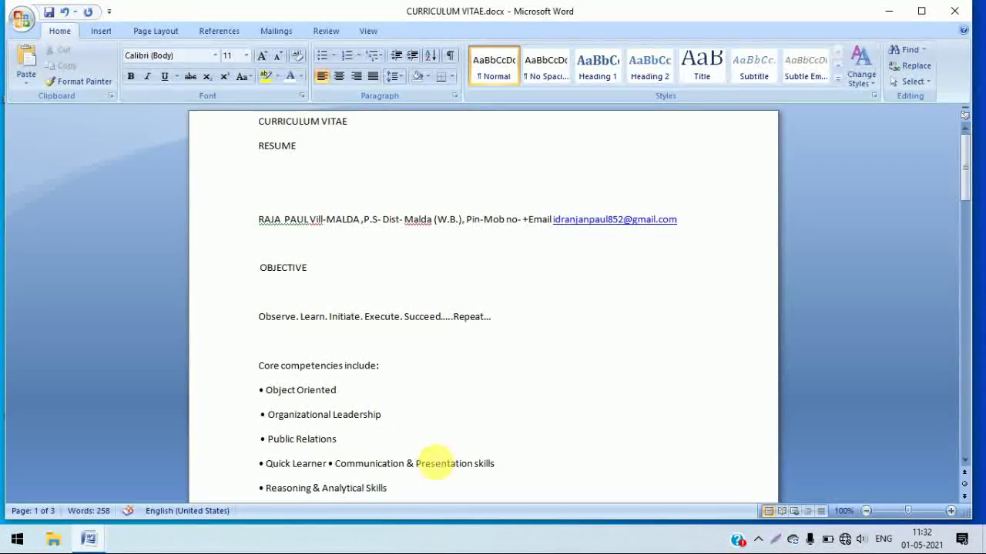
drag(341, 440, 243, 396)
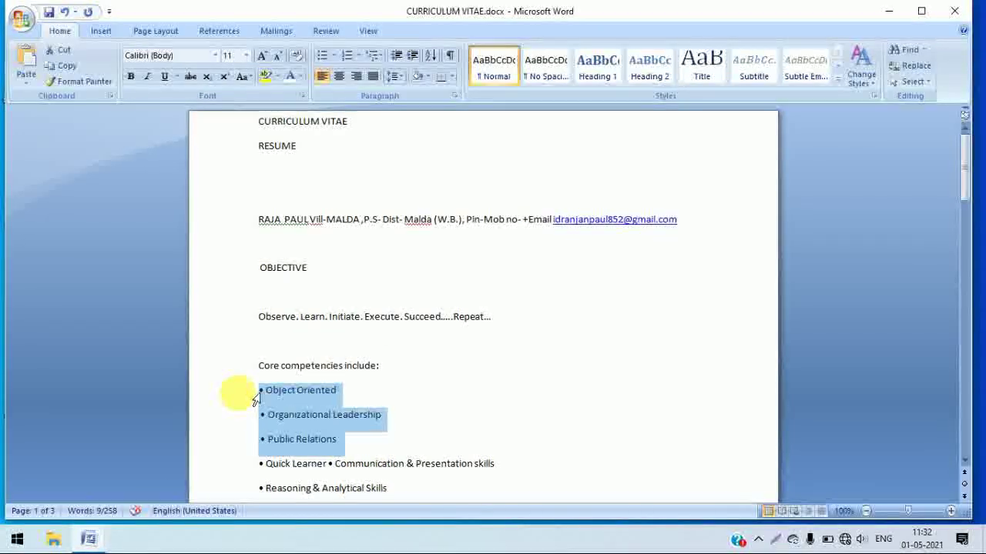
click(92, 539)
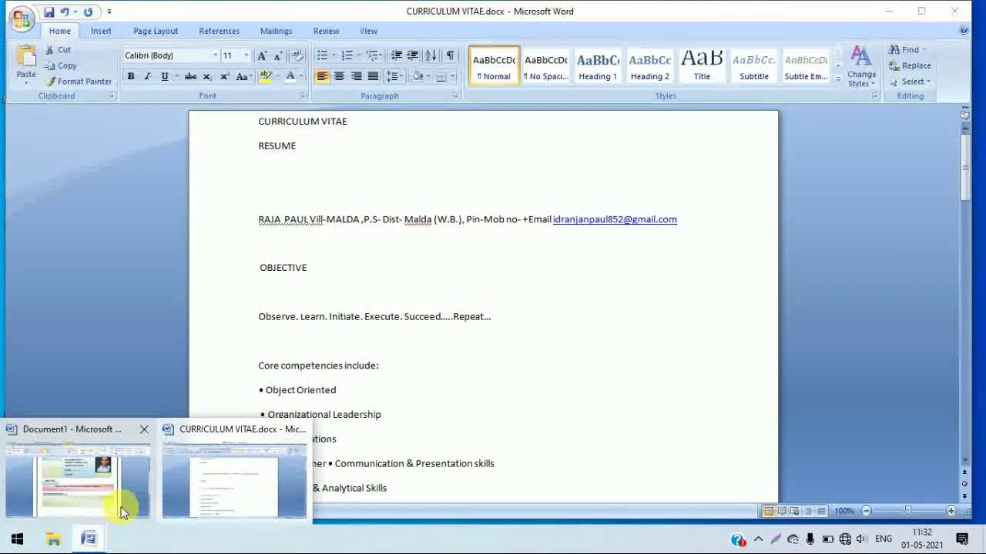
click(121, 510)
click(253, 424)
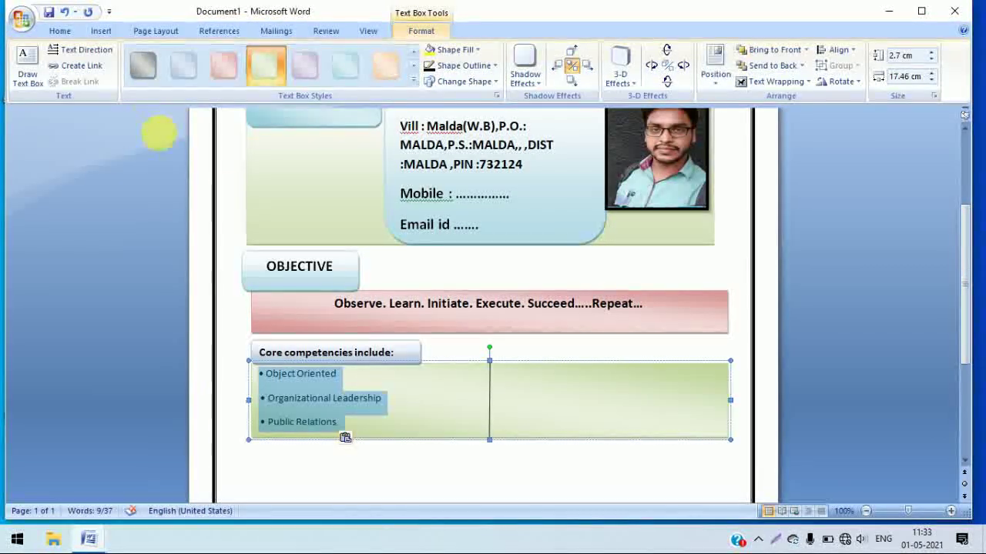
- Make Object Oriented, Organizational Leadership and Public Relations 12 pt, then bring up CURRICULUM VITAE.docx
click(60, 32)
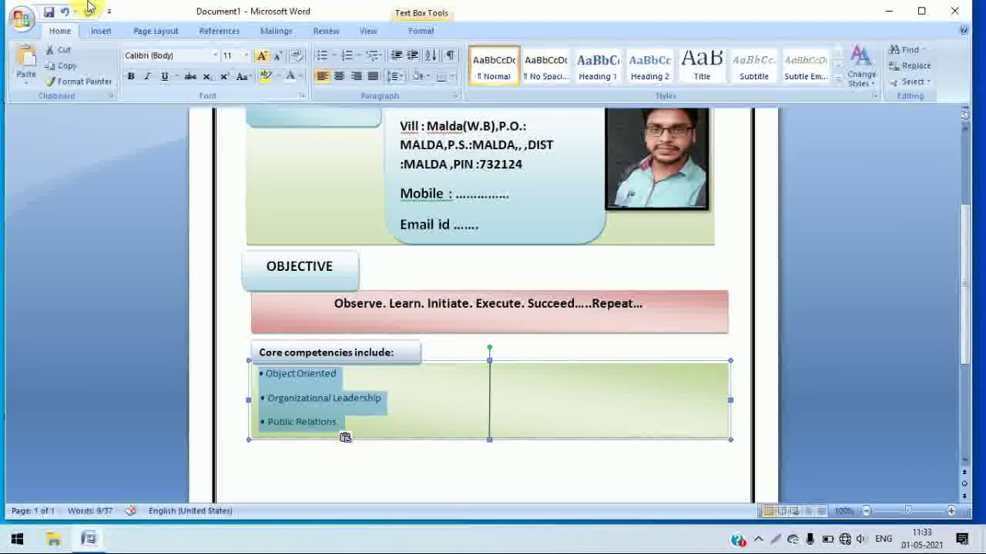
click(246, 55)
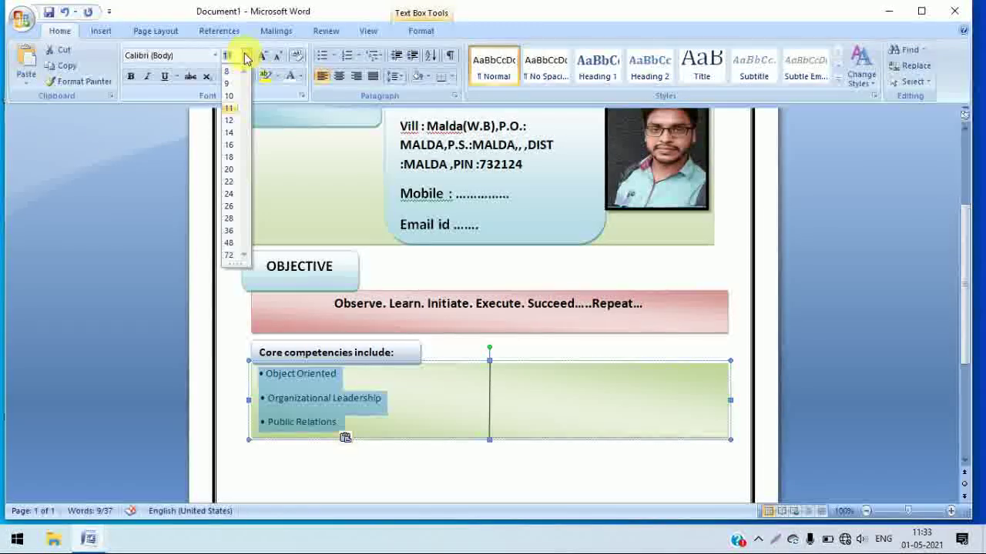
click(228, 120)
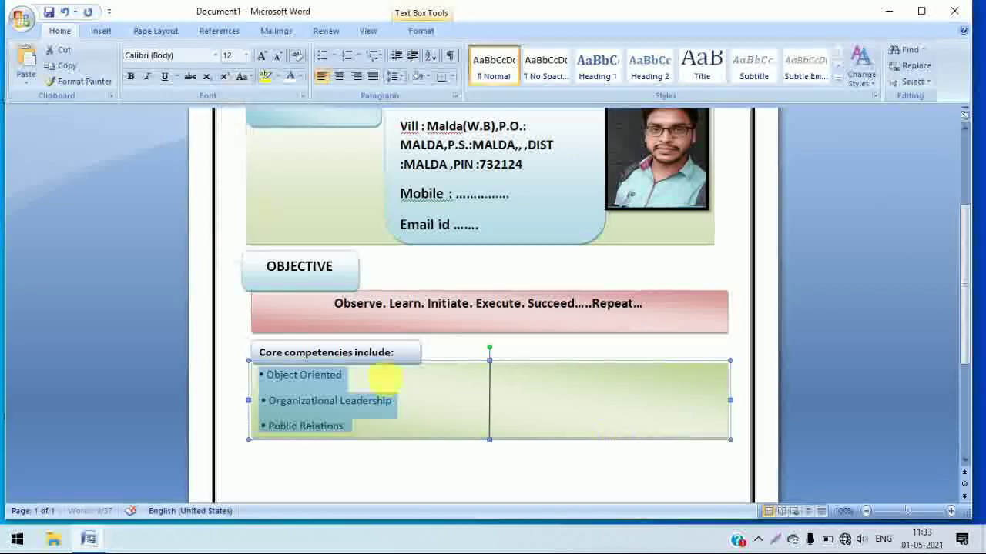
click(89, 539)
click(217, 491)
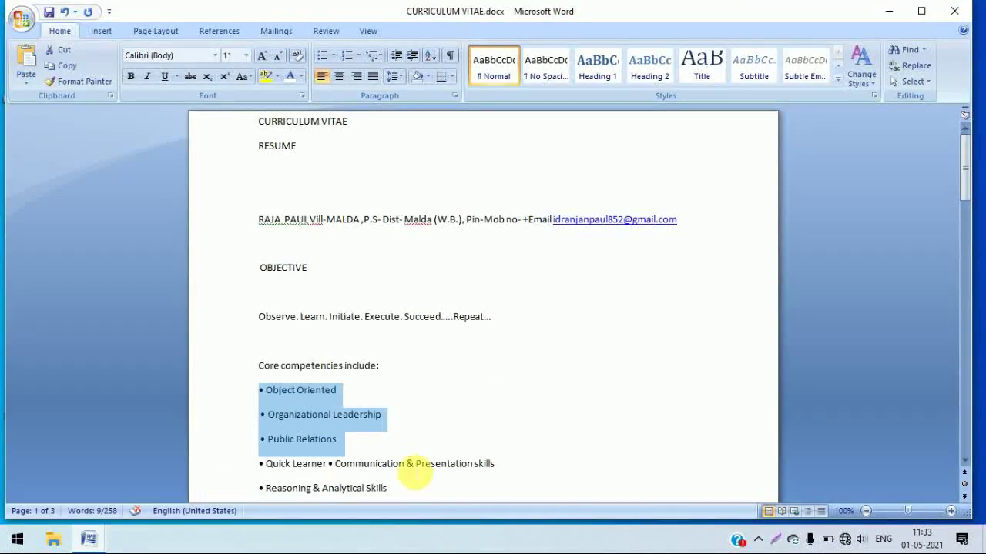
- Put Communication & Presentation skills on its own line and select Quick Learner through Reasoning & Analytical Skills
click(331, 463)
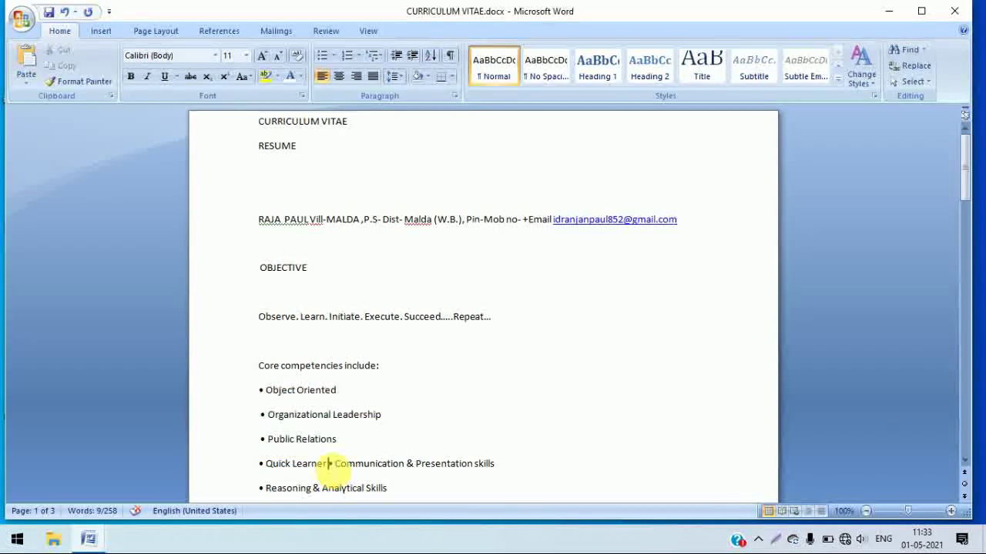
key(Return)
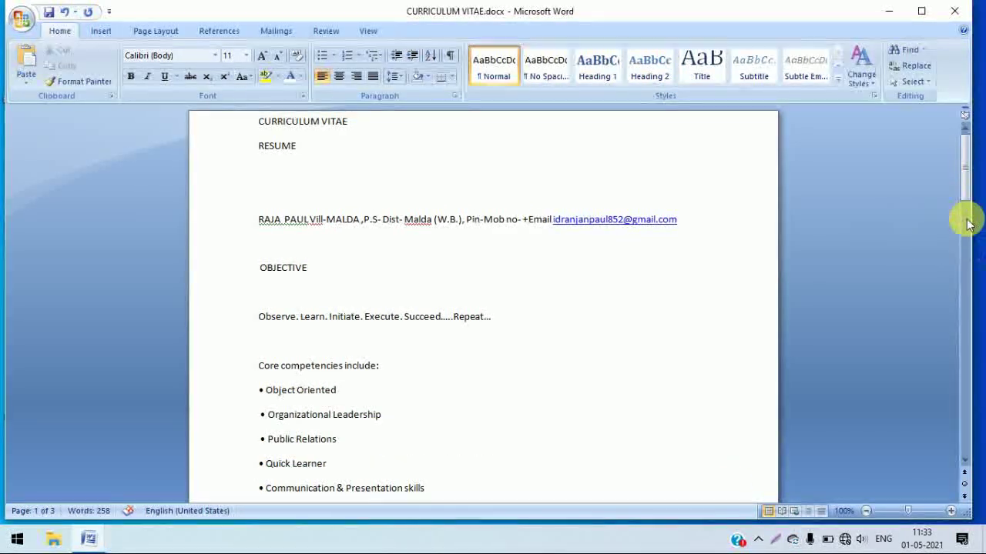
drag(966, 190, 980, 525)
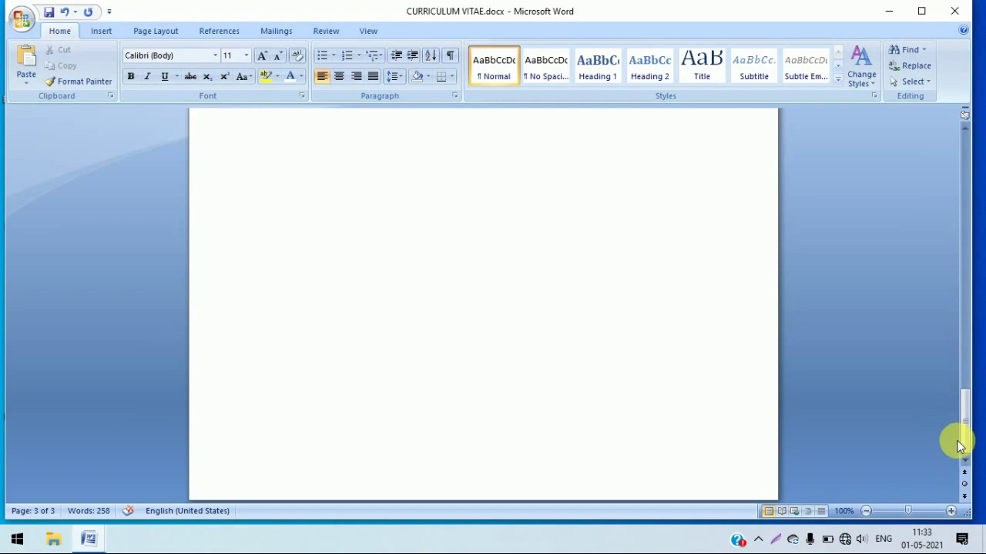
drag(970, 443, 981, 245)
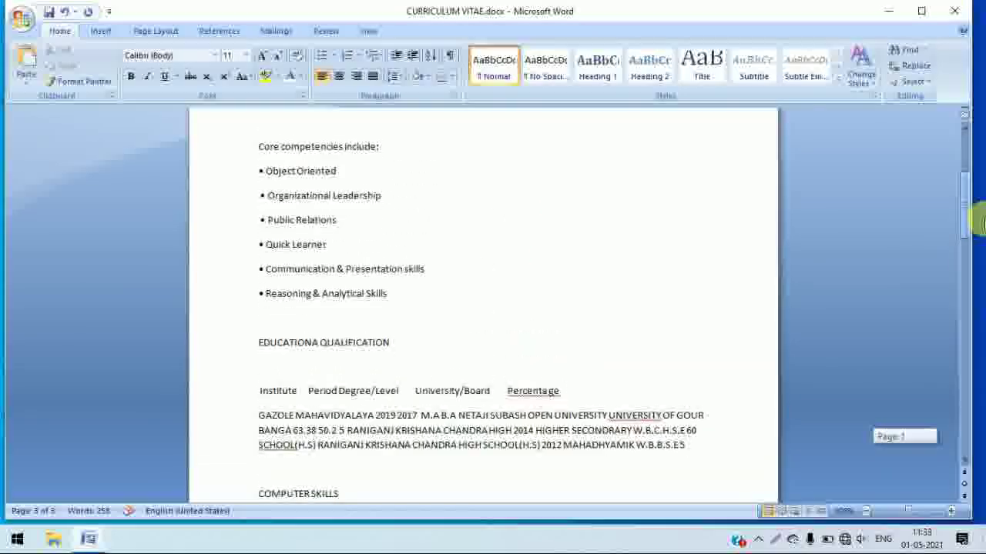
drag(981, 245, 980, 219)
drag(389, 302, 271, 268)
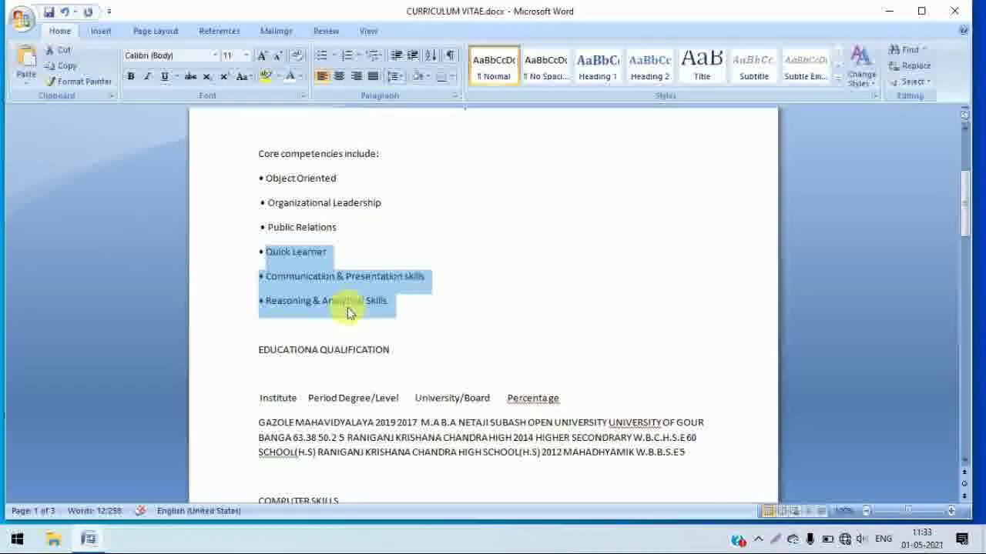
click(416, 308)
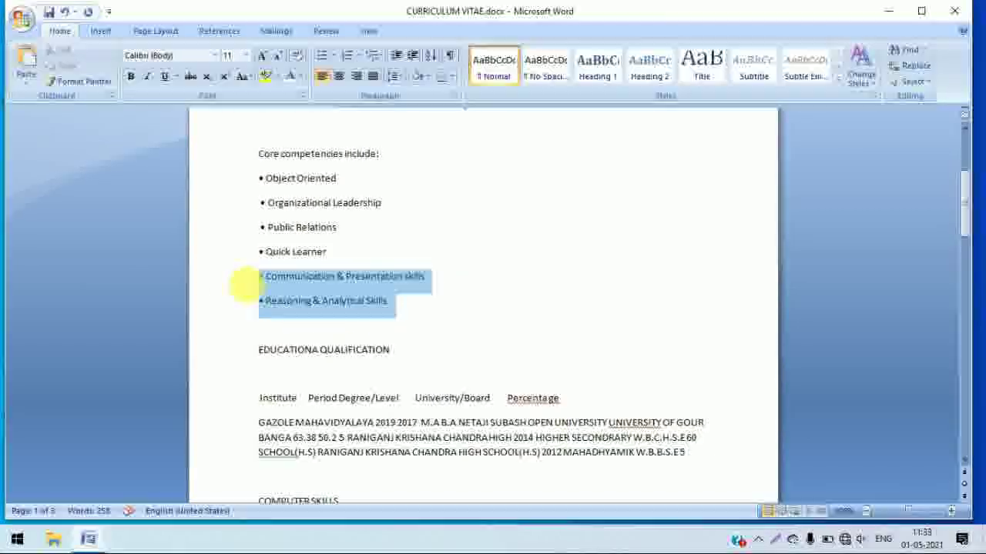
drag(410, 308, 249, 257)
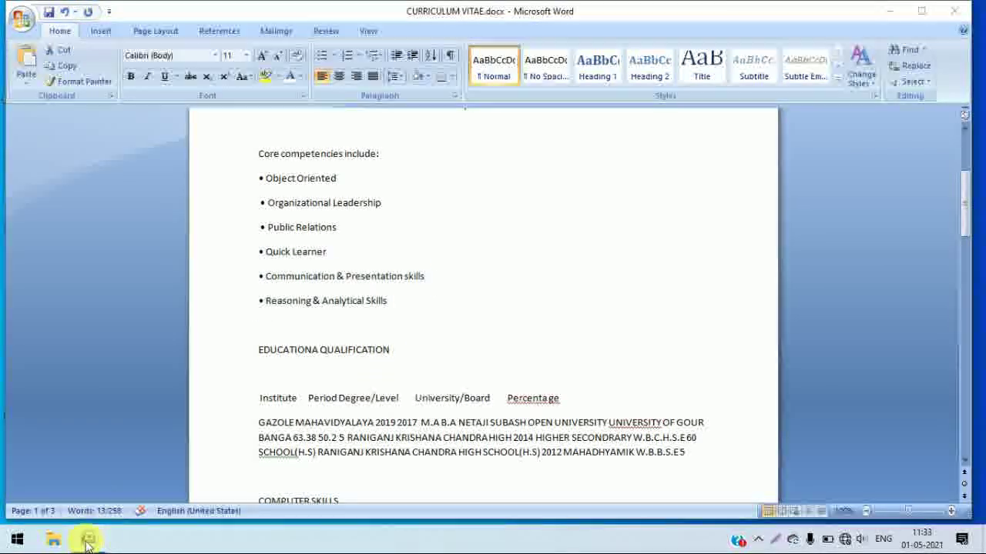
- Return to Document1 and place the cursor in the left green box's text
click(74, 476)
click(565, 396)
key(Up)
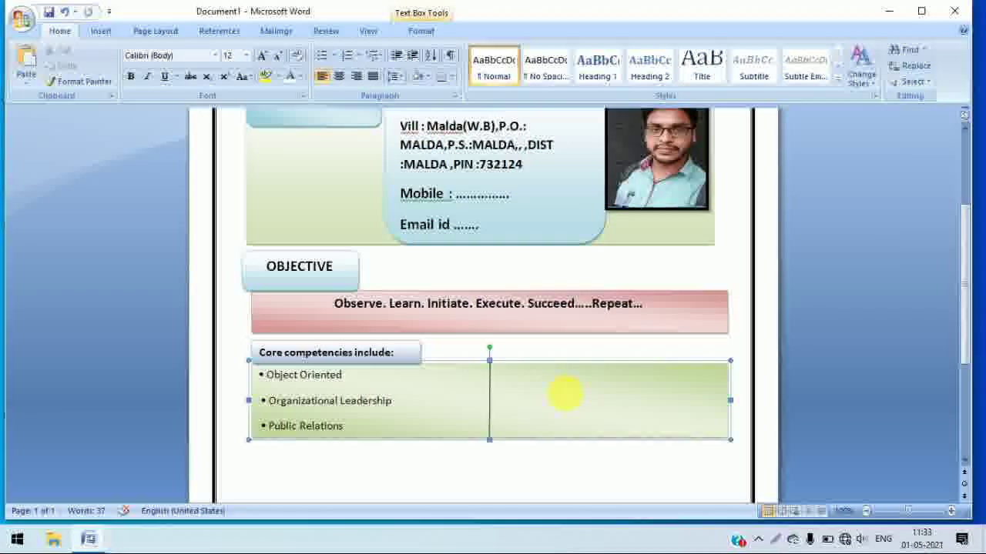
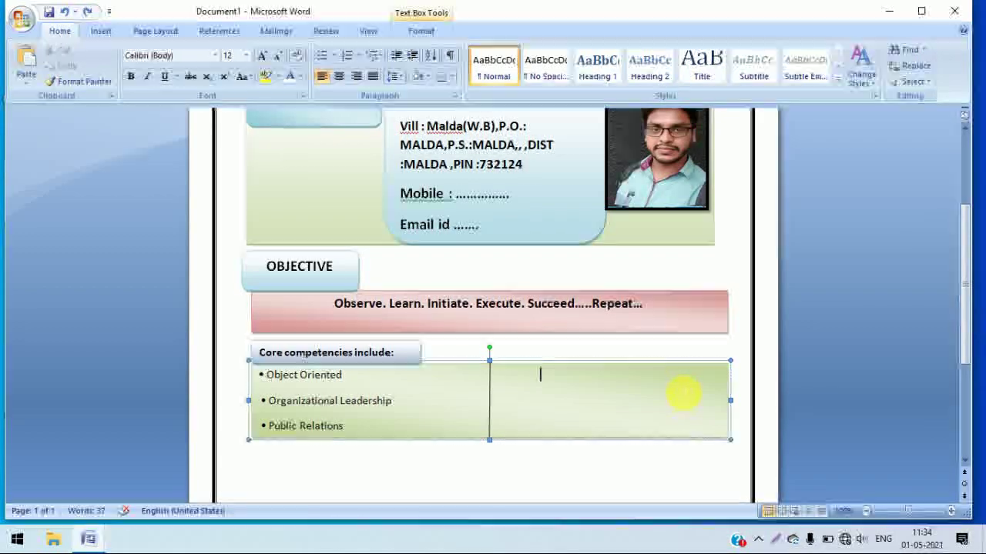
- Select the core competencies box and drag its bulleted list to a new position
click(739, 405)
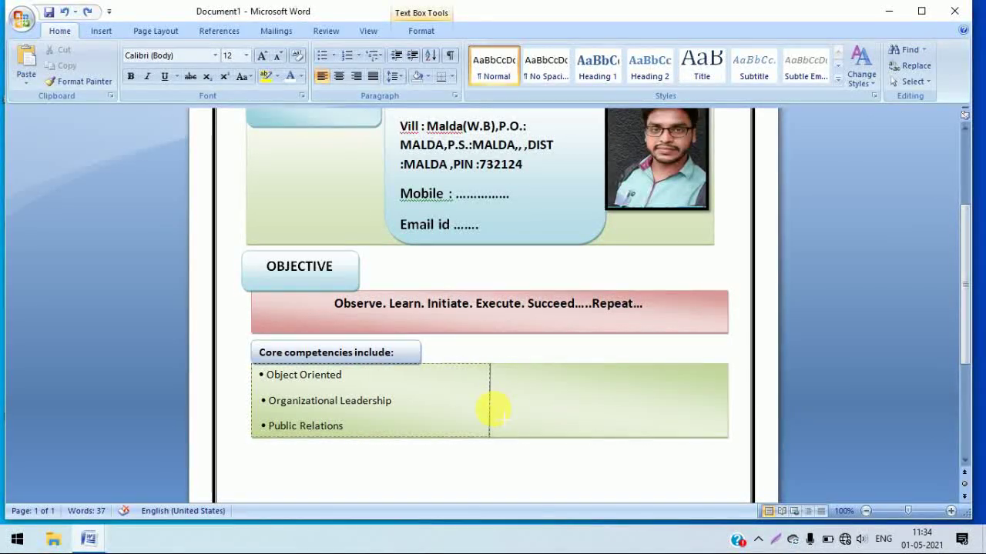
scroll(539, 402, up, 2)
click(563, 443)
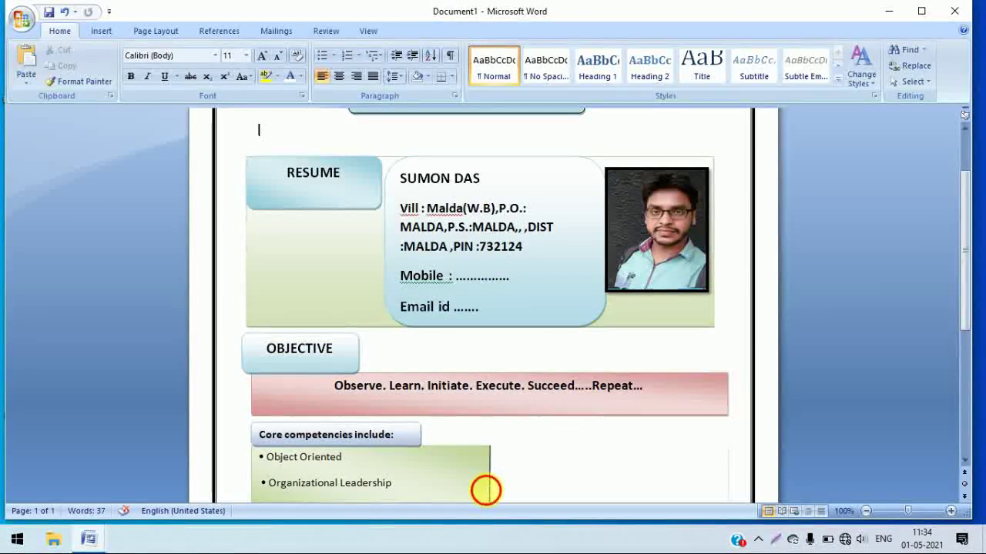
click(486, 490)
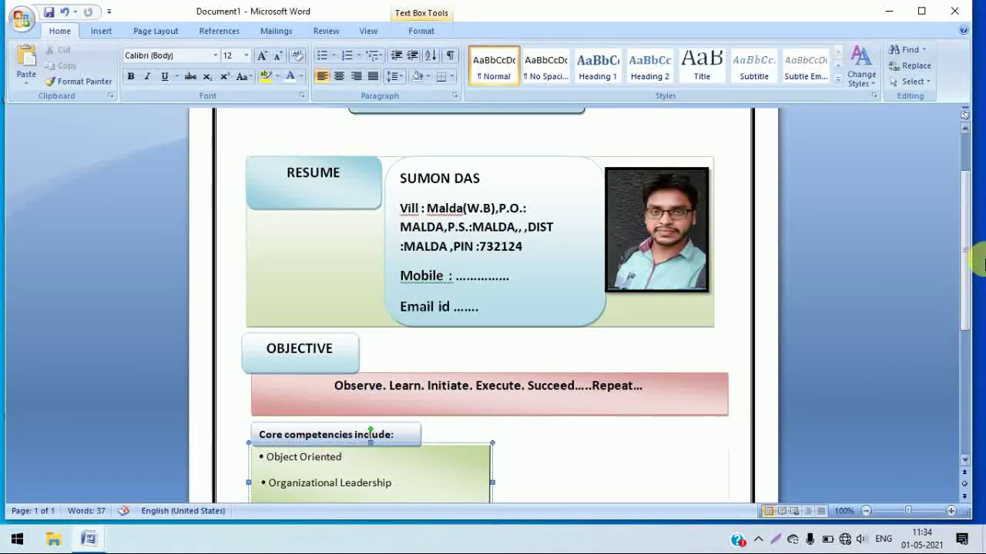
drag(966, 273, 962, 331)
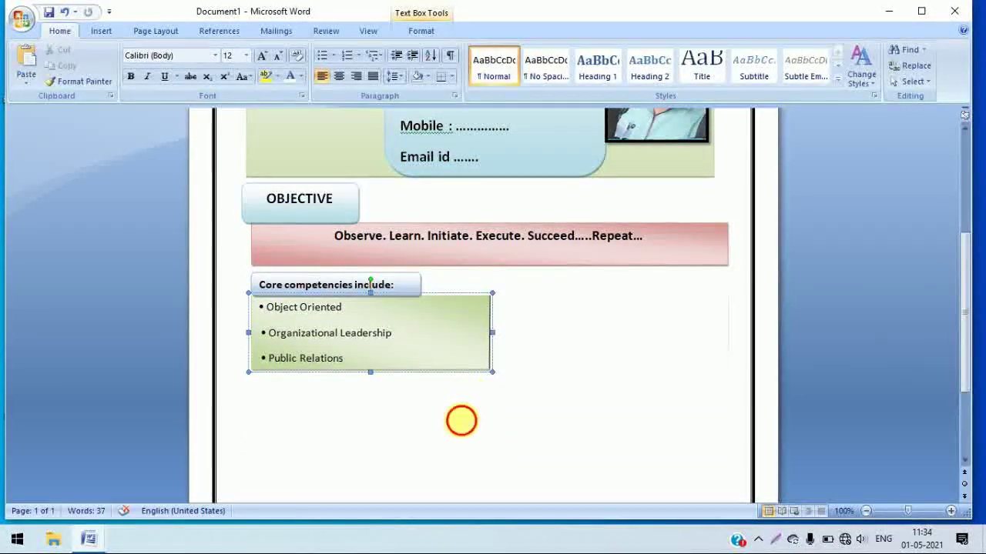
click(461, 420)
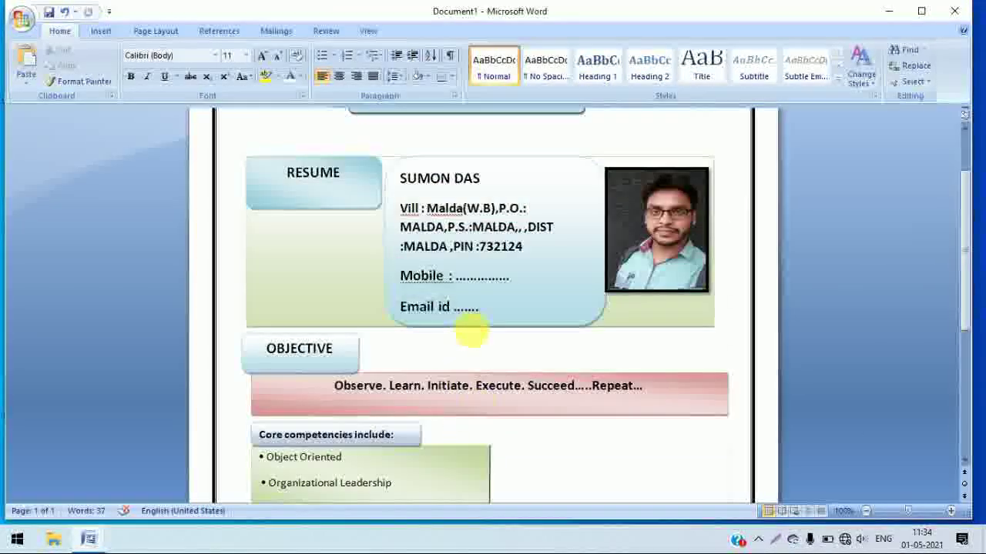
click(494, 453)
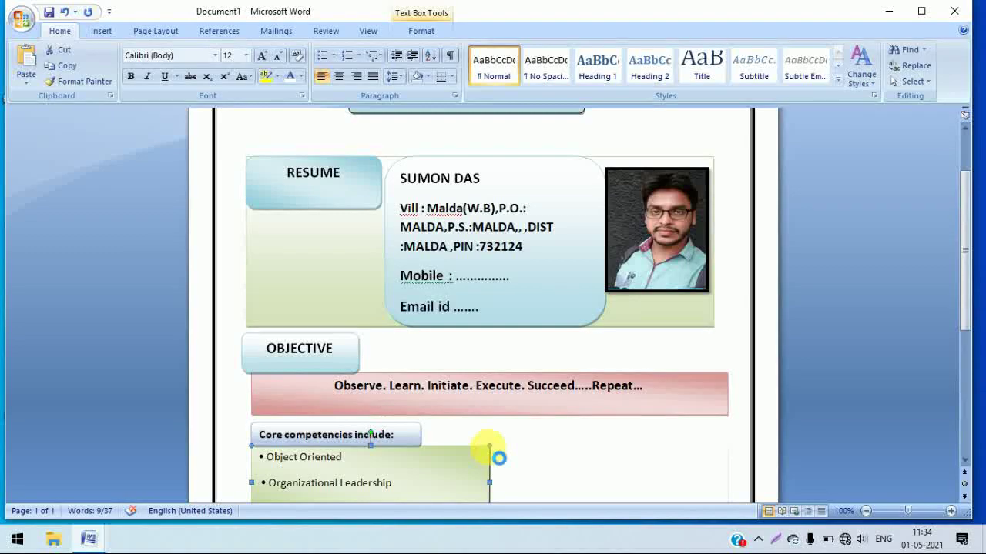
drag(475, 455, 622, 429)
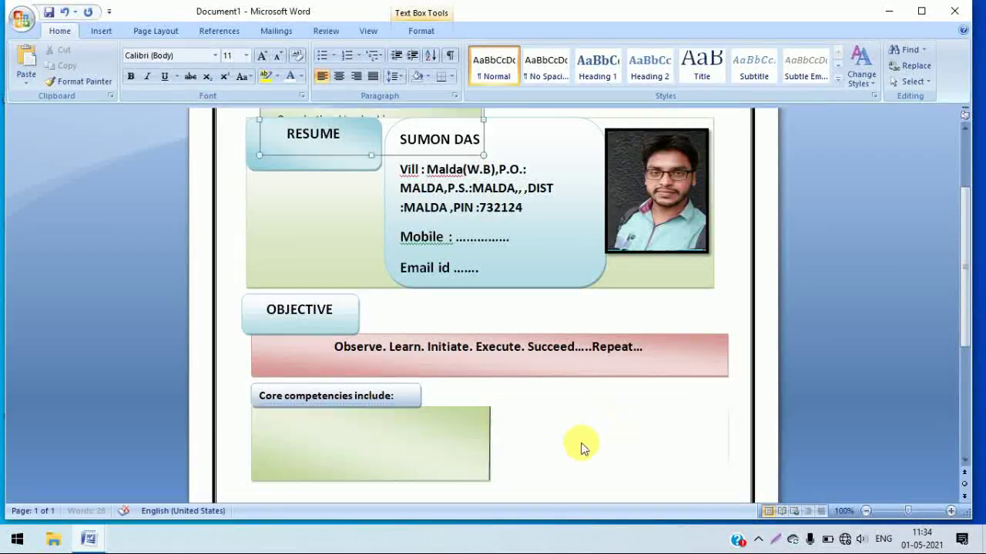
- Undo the list move so the bullets return to the green competencies box
drag(963, 238, 972, 305)
click(362, 357)
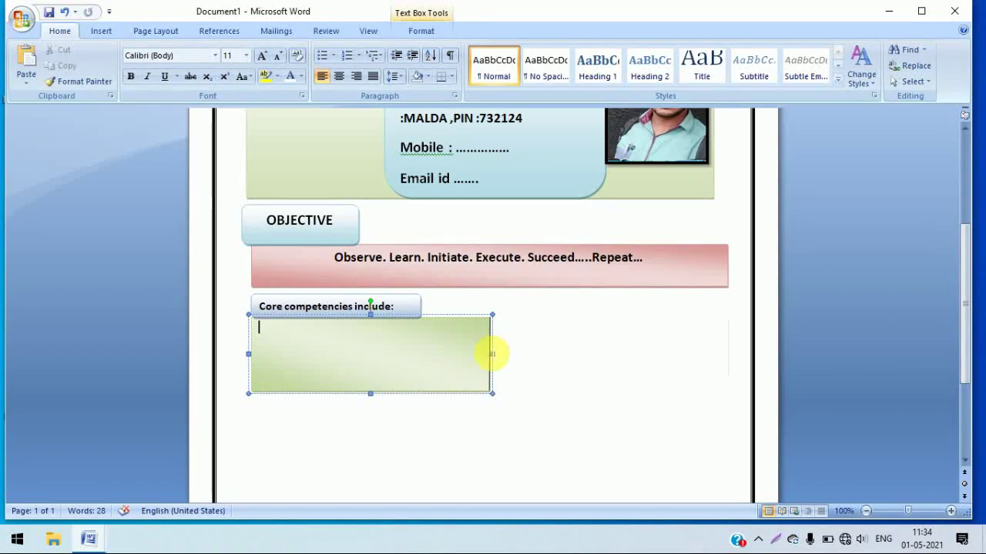
key(ctrl+z)
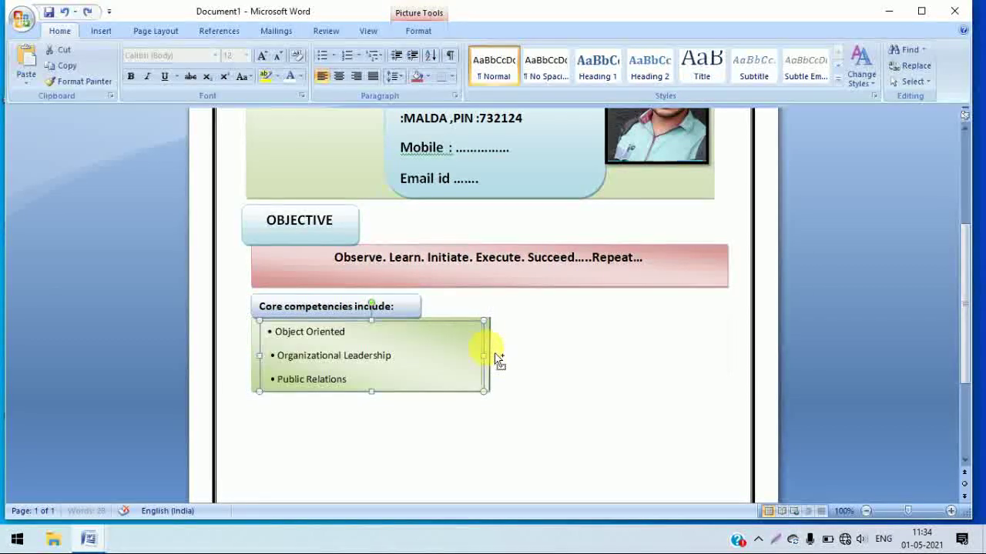
key(ctrl+Home)
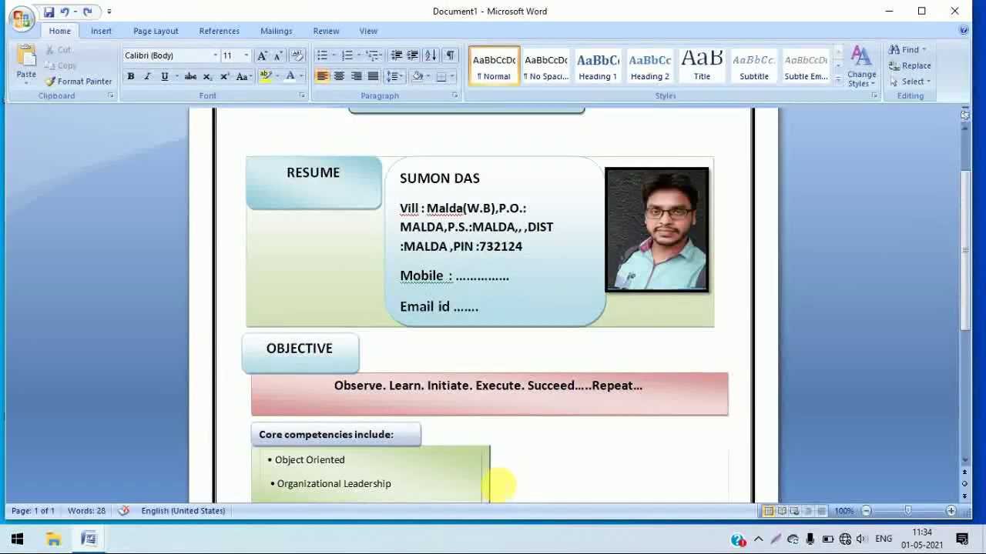
click(488, 458)
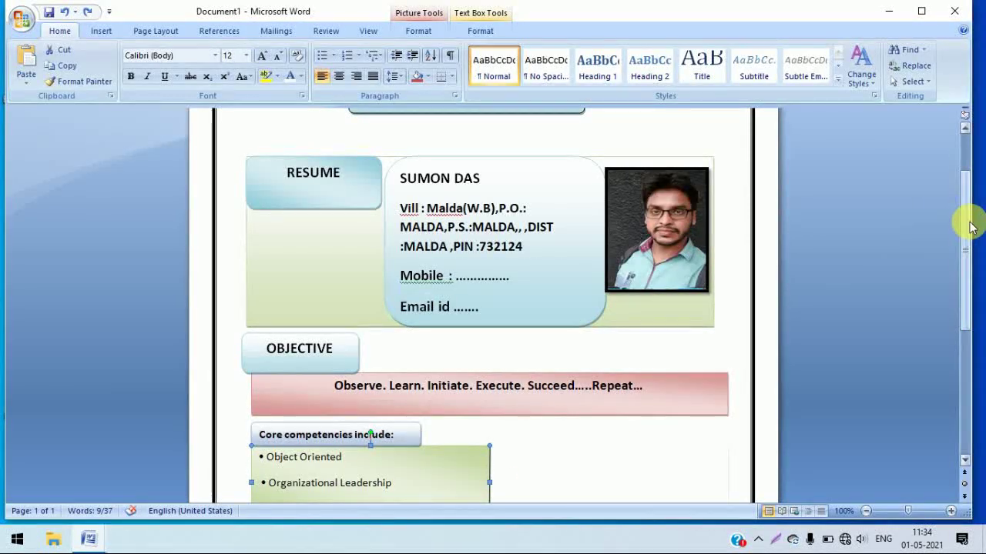
drag(968, 221, 968, 297)
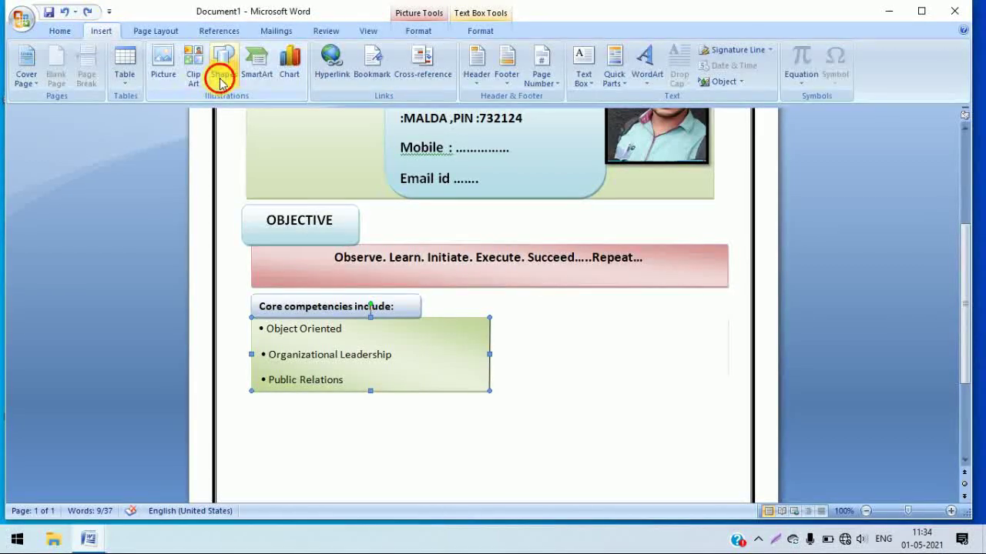
- Draw a rectangle right of the competencies box styled Diagonal Gradient - Accent 3
click(224, 68)
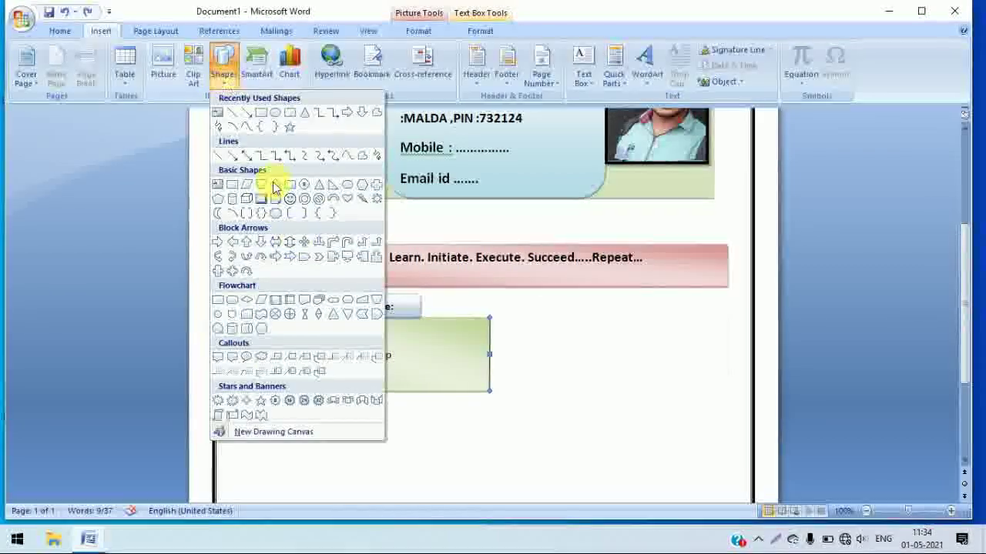
click(261, 113)
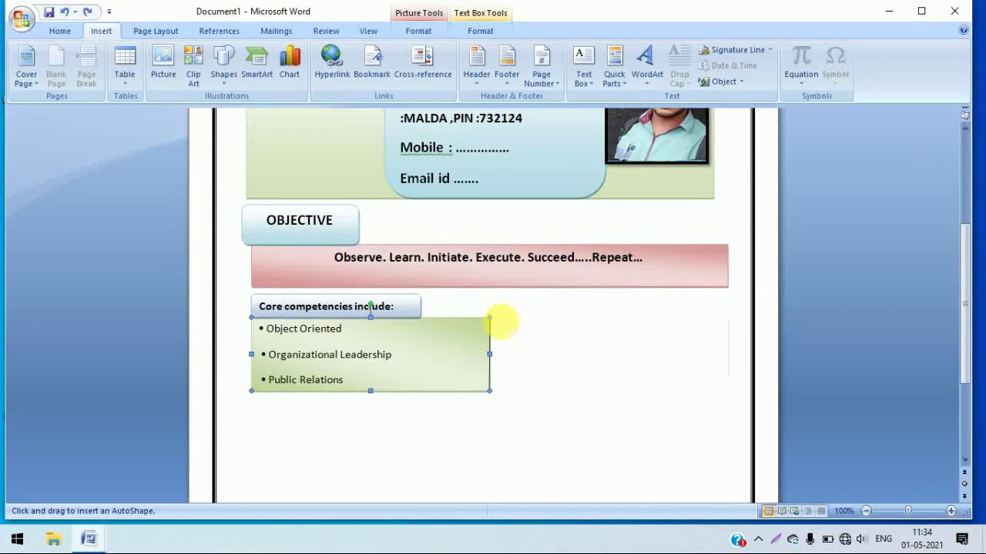
drag(496, 318, 719, 391)
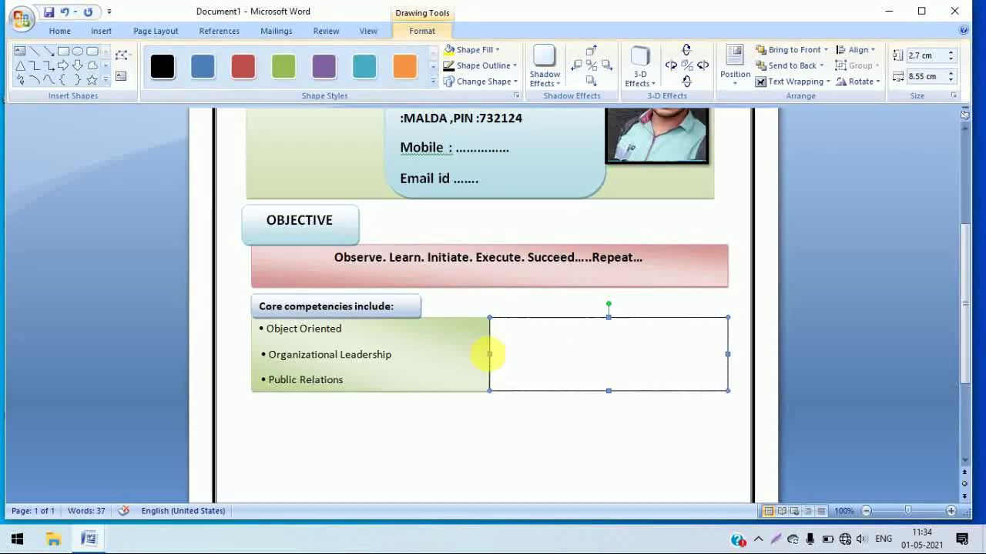
click(433, 84)
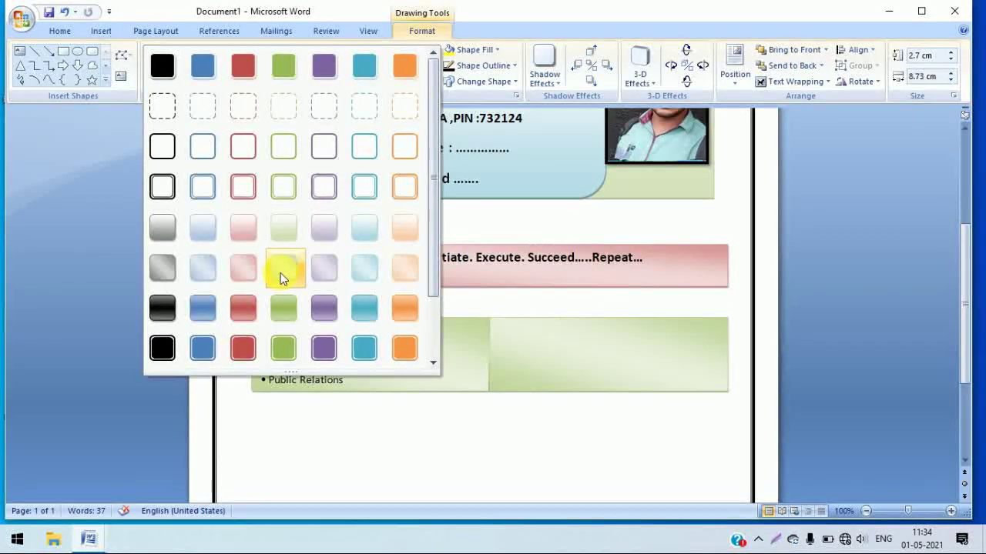
click(280, 272)
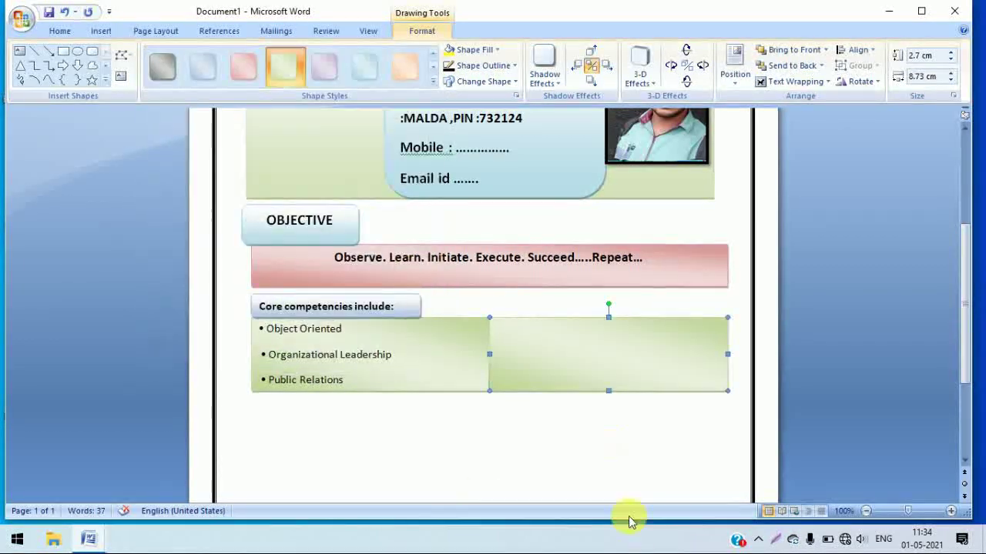
- Make the new rectangle hold text, paste the bullets, and undo the duplicated list
right_click(608, 342)
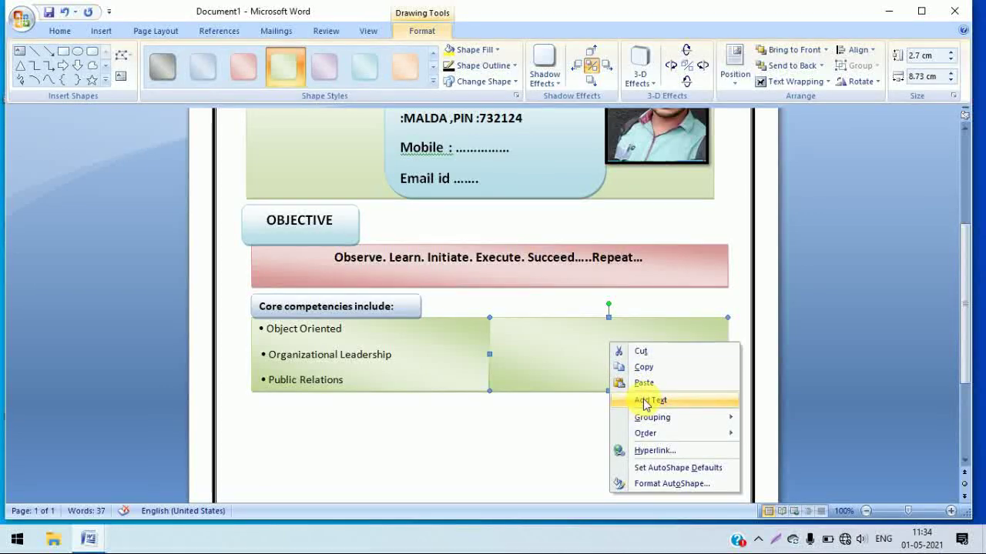
key(Return)
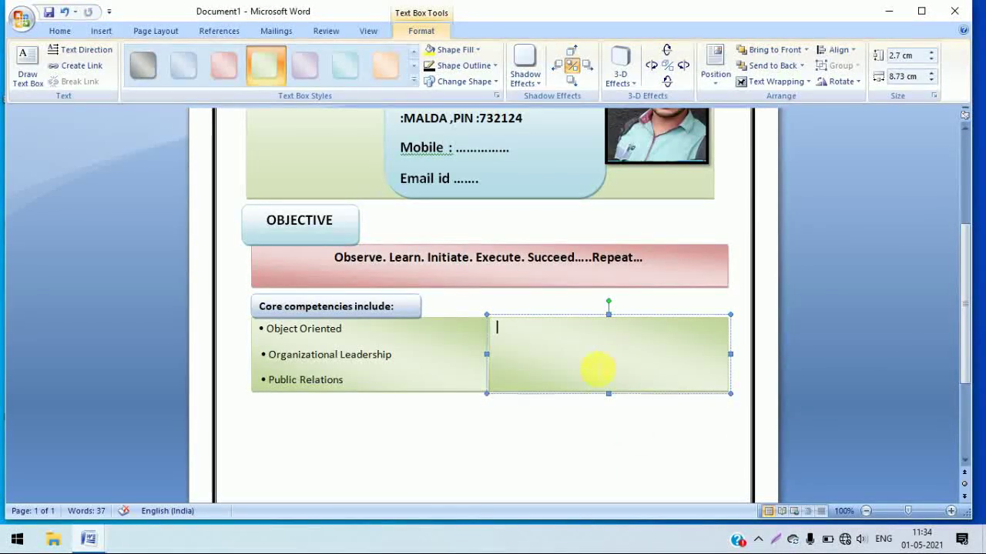
text(Object Oriented Organizational Leadership Public Relations)
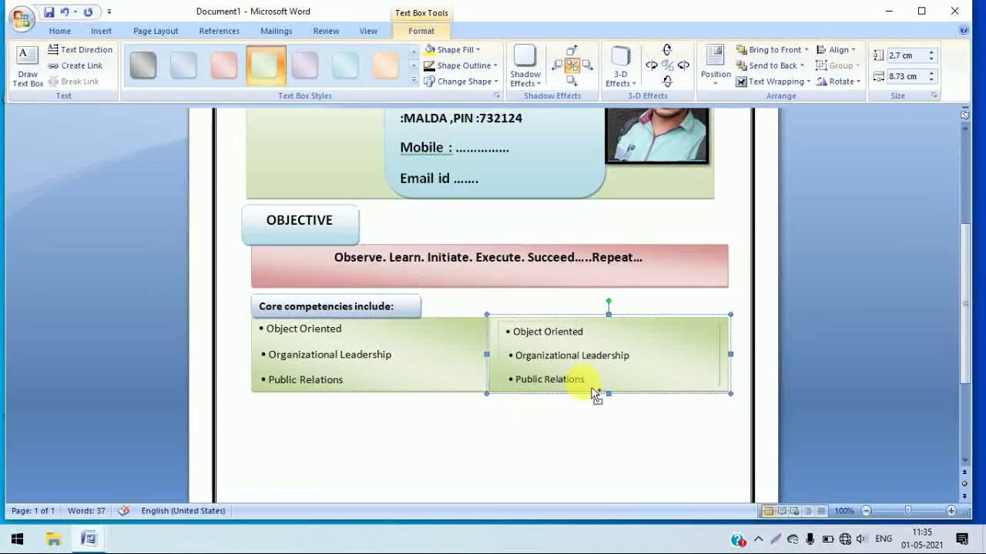
key(ctrl+z)
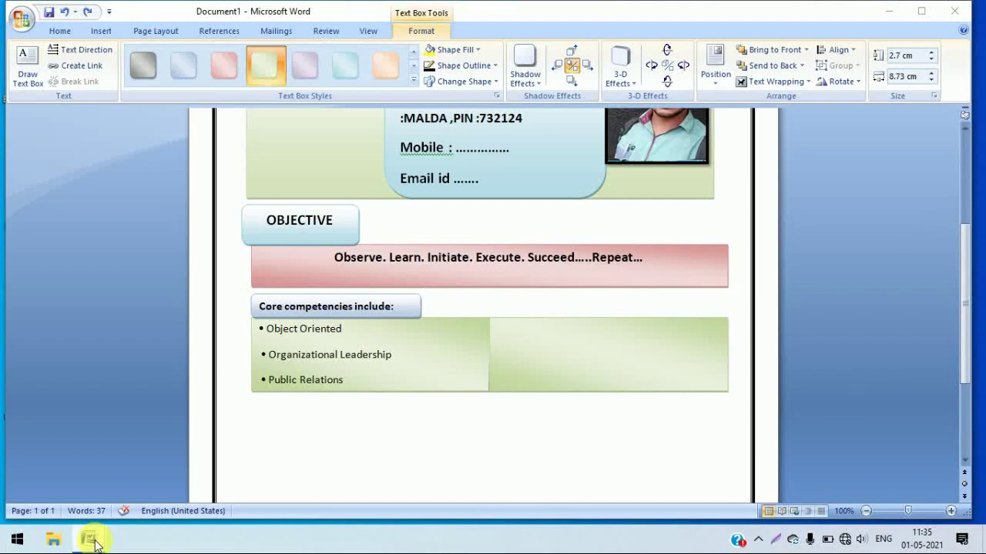
- Paste Quick Learner, Communication & Presentation skills and Reasoning & Analytical Skills from CURRICULUM VITAE.docx into the right box
mouse_move(89, 539)
click(220, 470)
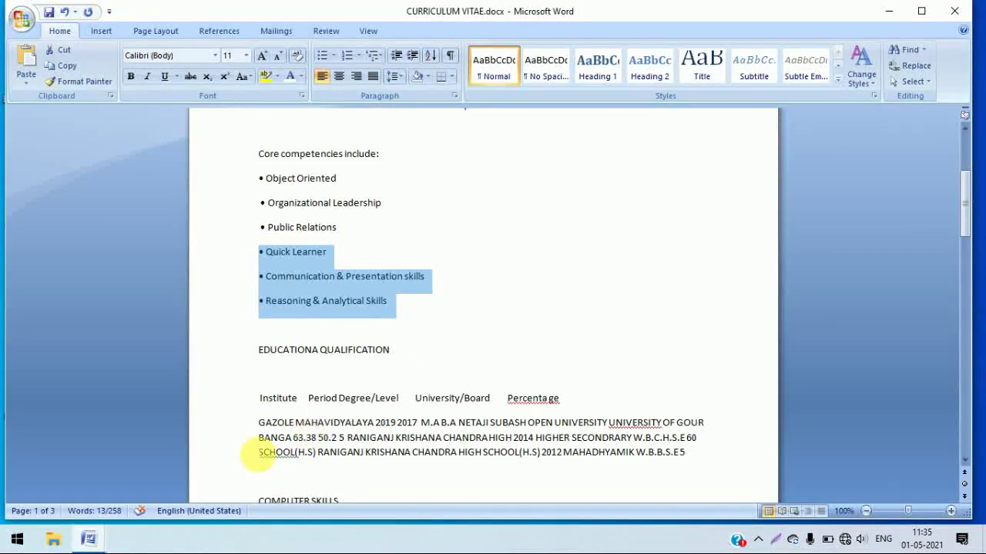
click(89, 539)
click(111, 491)
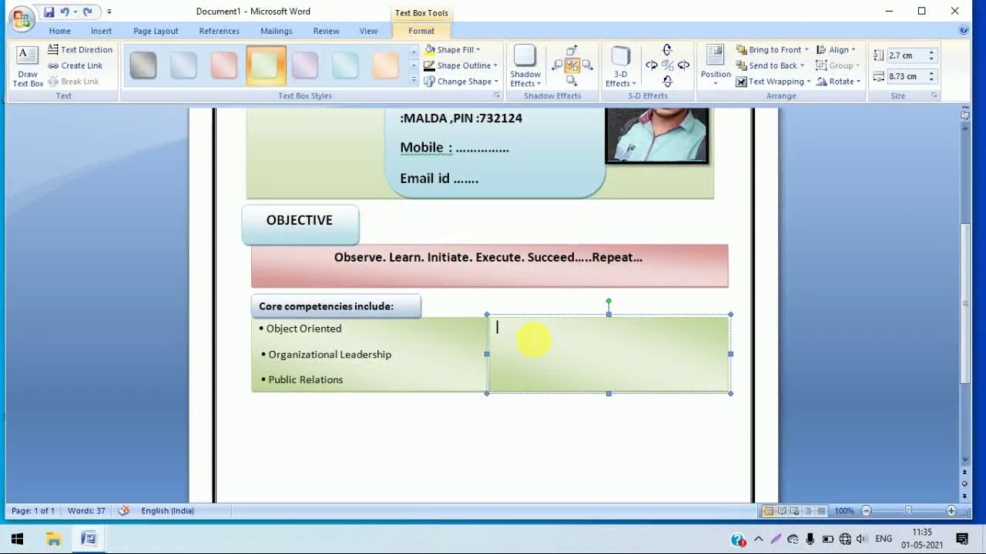
text(• Quick Learner • Communication & Presentation skills • Reasoning & Analytical Skills)
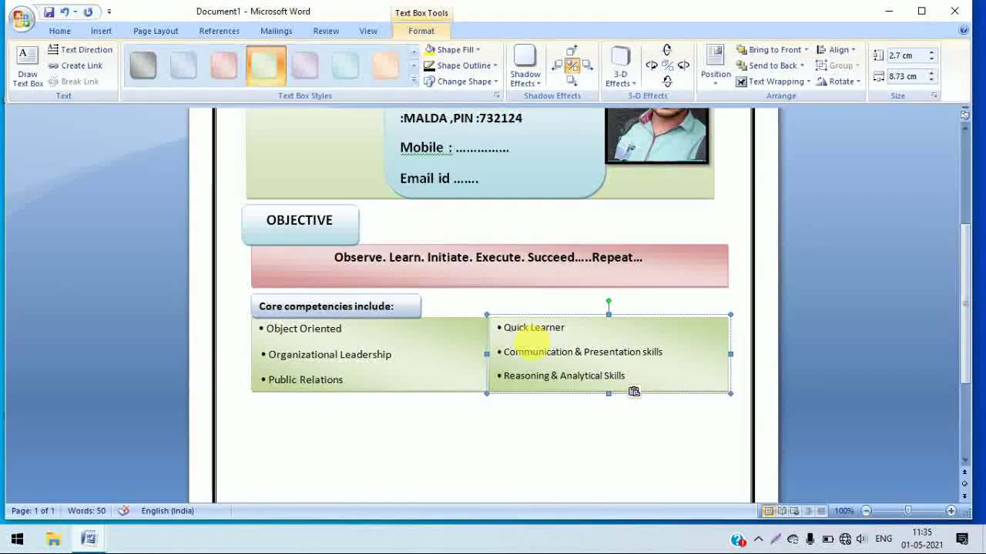
click(611, 416)
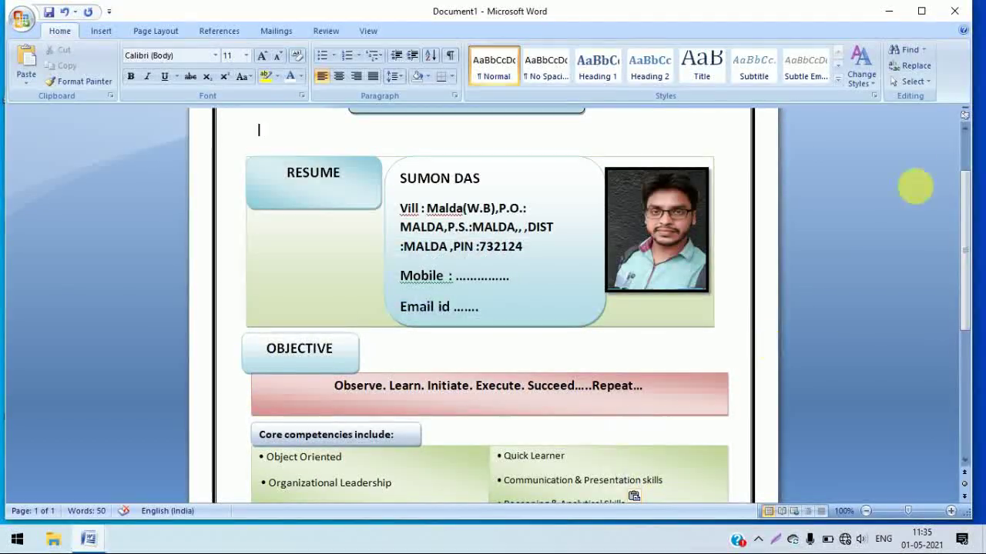
- Draw a new rectangle below the core competencies boxes
drag(968, 250, 967, 337)
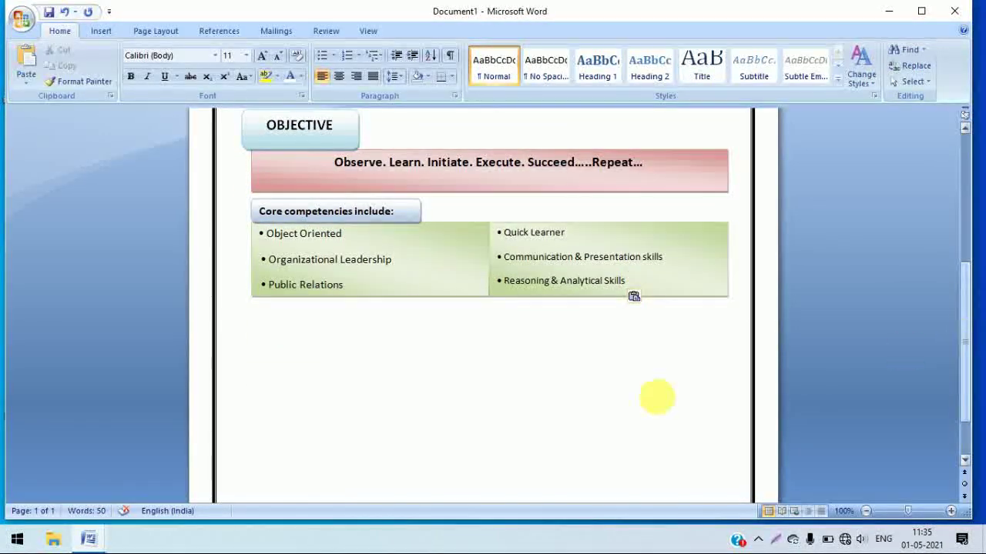
click(105, 35)
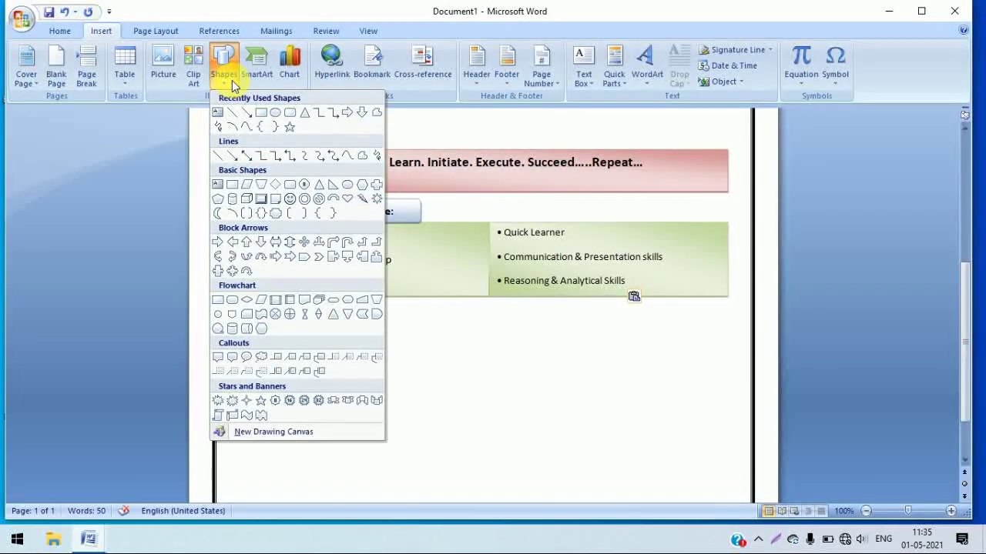
click(262, 112)
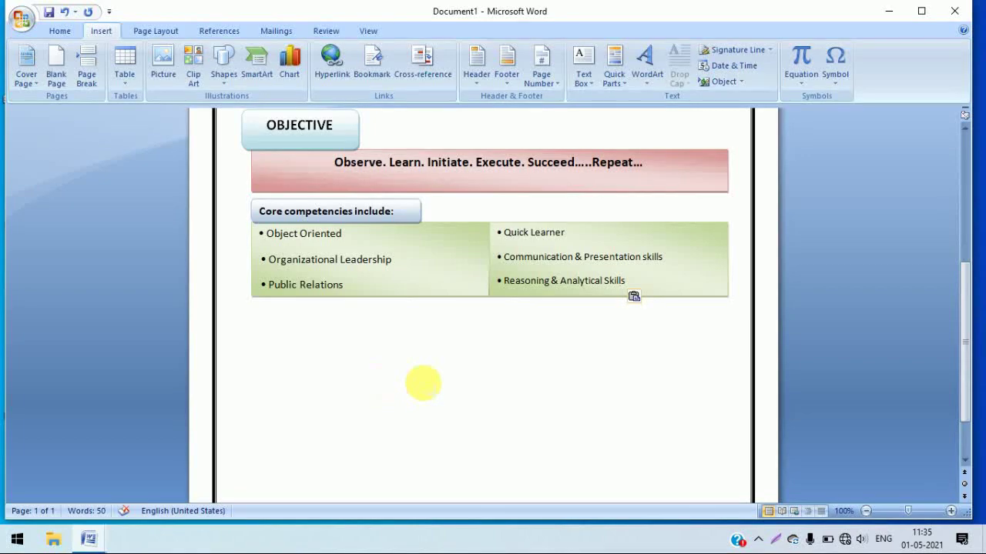
drag(470, 356, 470, 356)
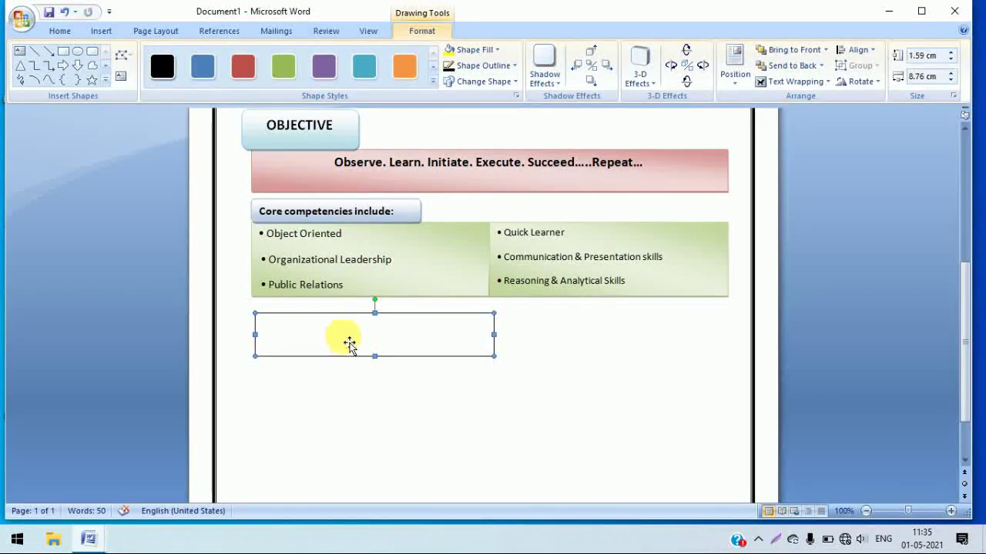
- Apply the light-blue gradient shape style to the new rectangle
click(432, 82)
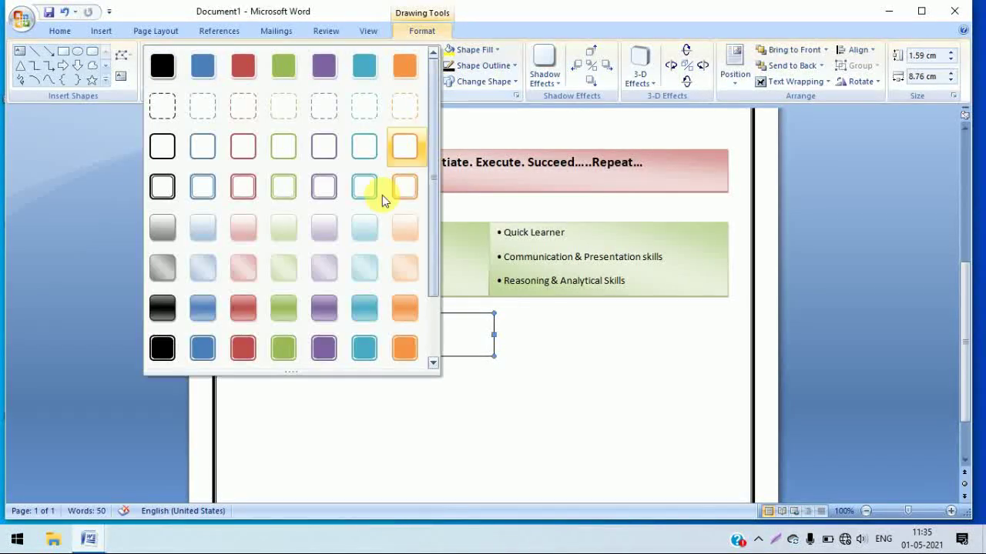
click(366, 269)
scroll(472, 440, up, 5)
click(836, 177)
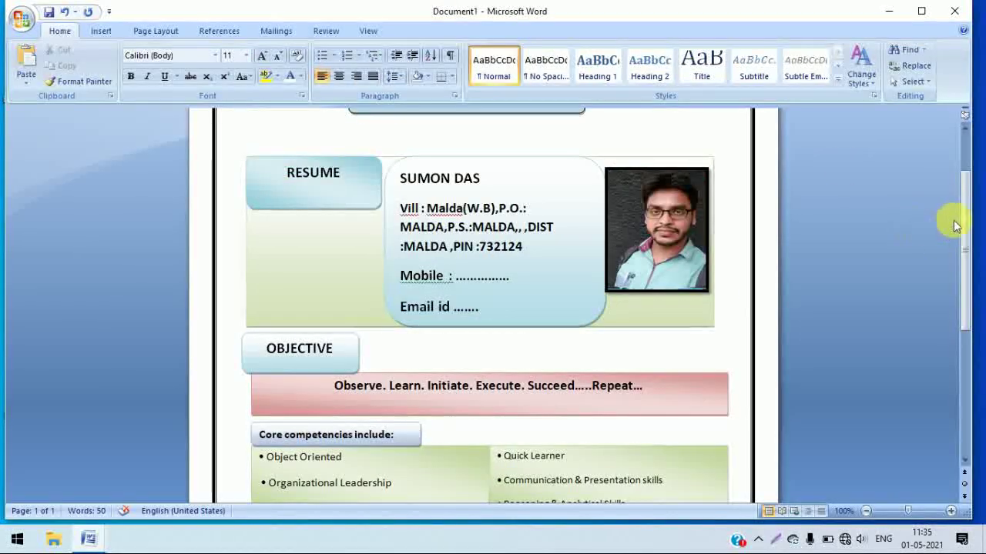
drag(963, 221, 955, 328)
click(348, 320)
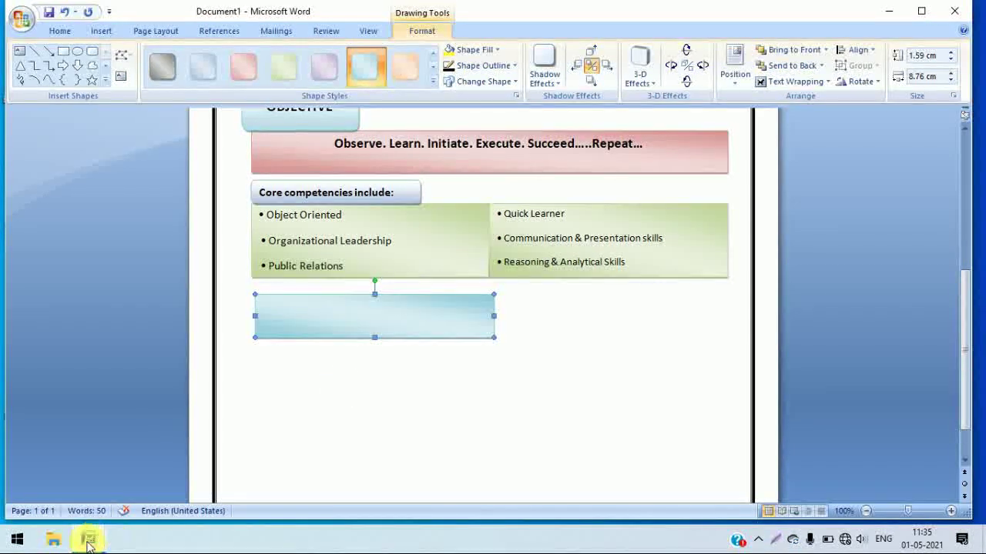
- Copy the EDUCATIONA QUALIFICATION heading from CURRICULUM VITAE.docx into the light-blue box
mouse_move(88, 540)
click(209, 481)
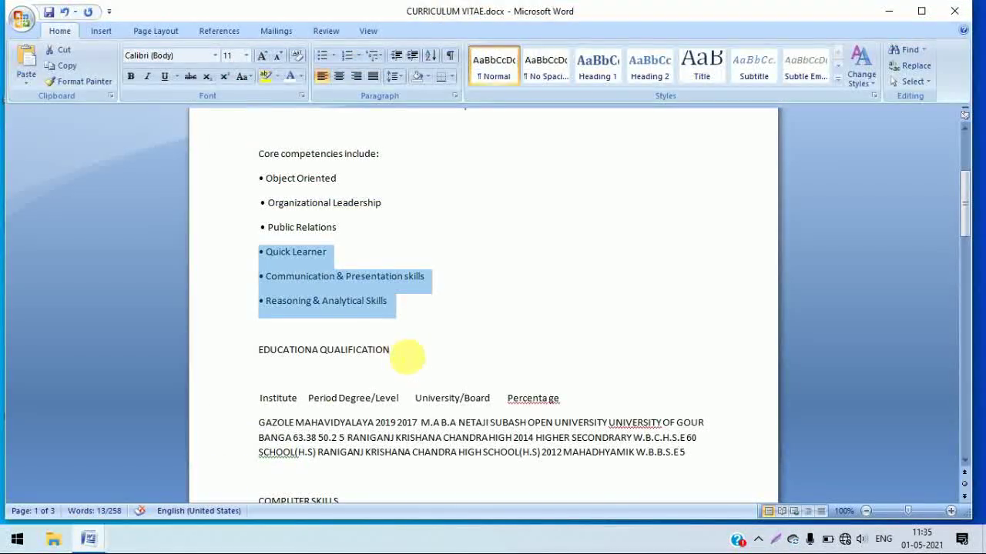
drag(395, 350, 239, 356)
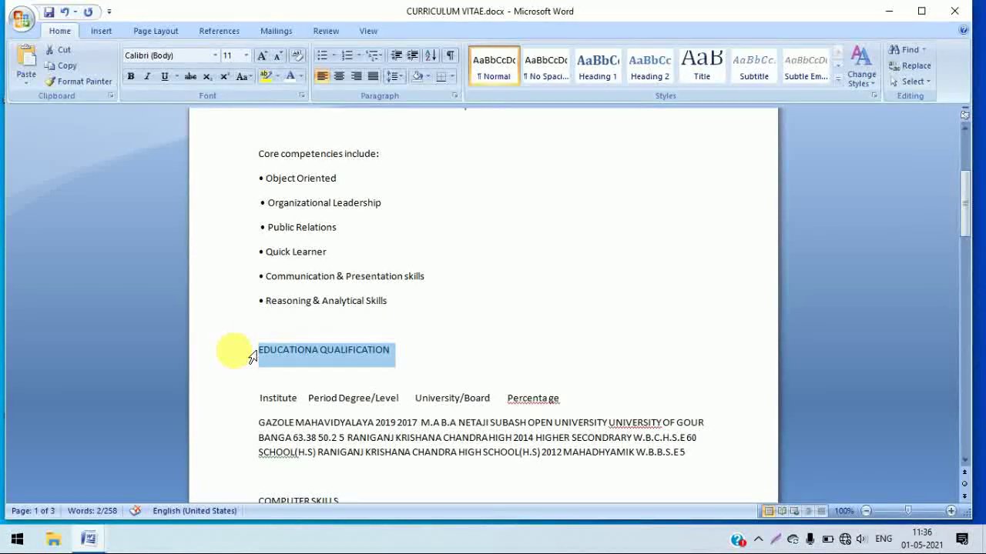
click(101, 541)
mouse_move(88, 539)
click(77, 473)
right_click(346, 317)
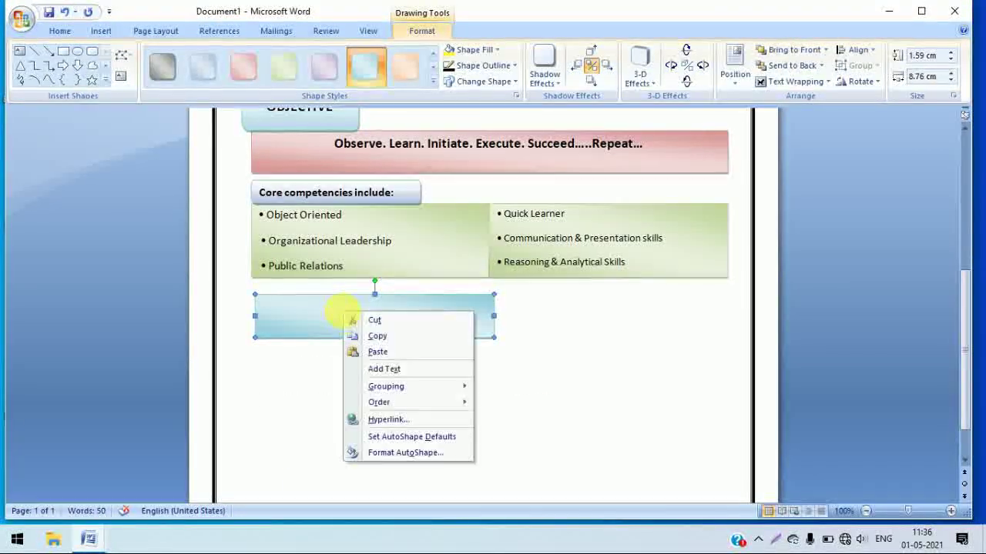
click(388, 370)
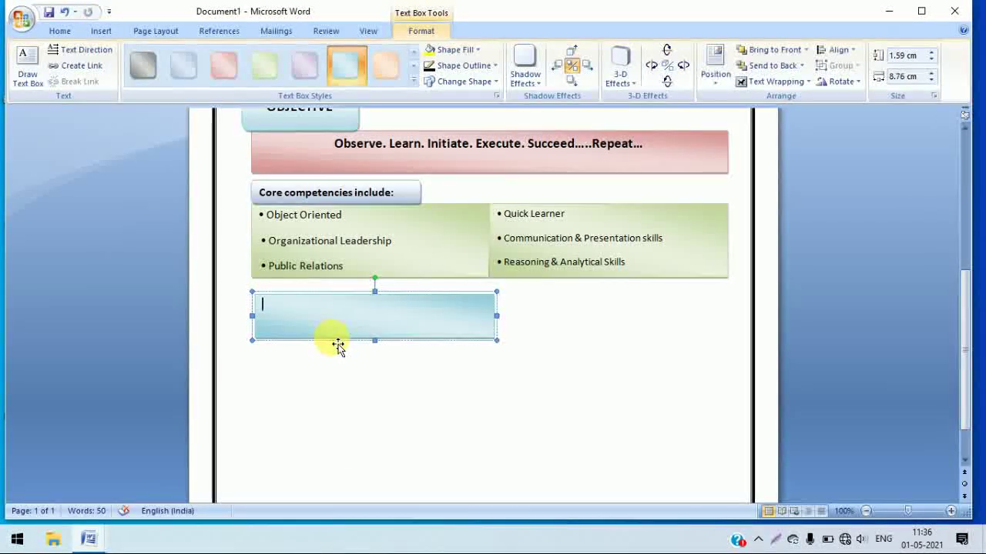
key(BackSpace)
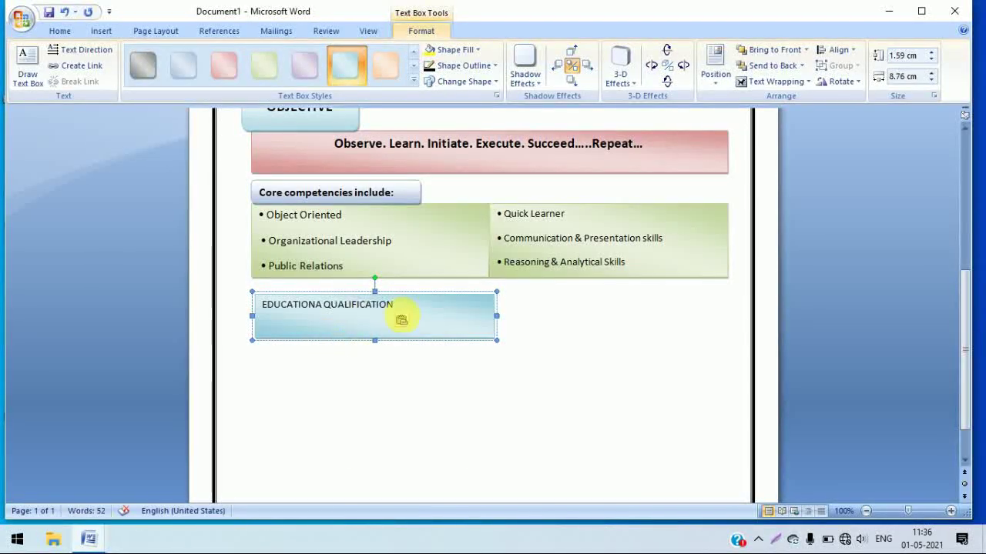
- Format the heading centred, 16 point and bold
drag(401, 320, 285, 323)
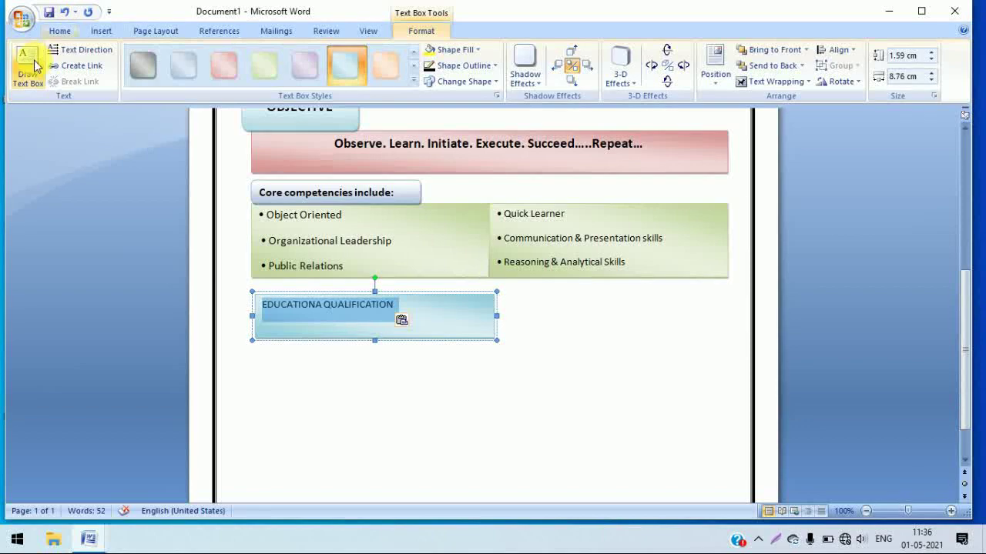
click(59, 31)
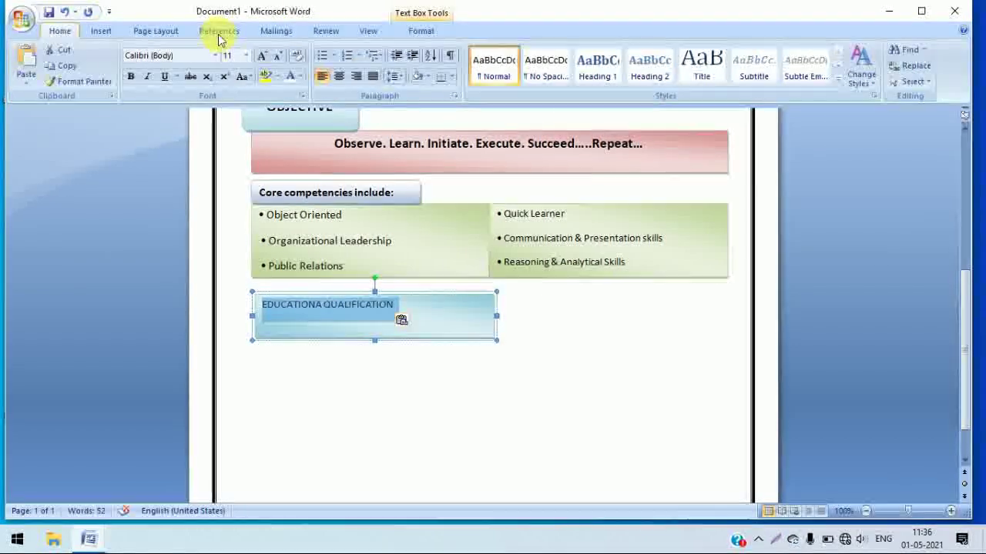
click(339, 75)
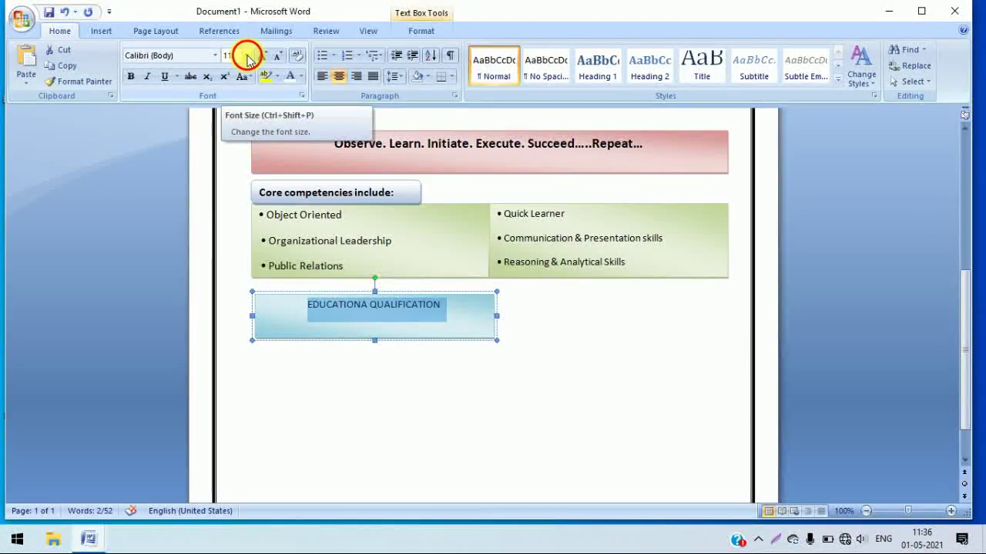
click(246, 55)
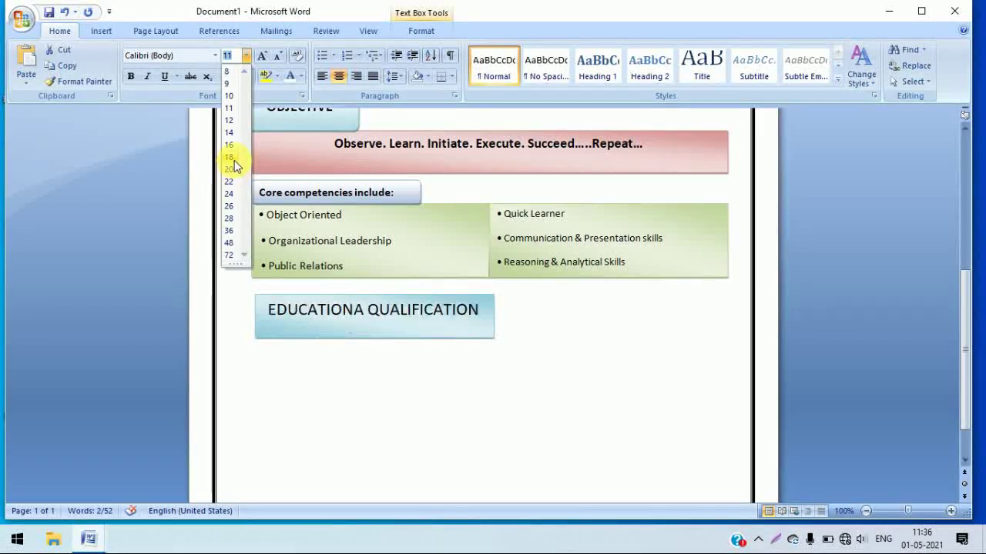
click(231, 145)
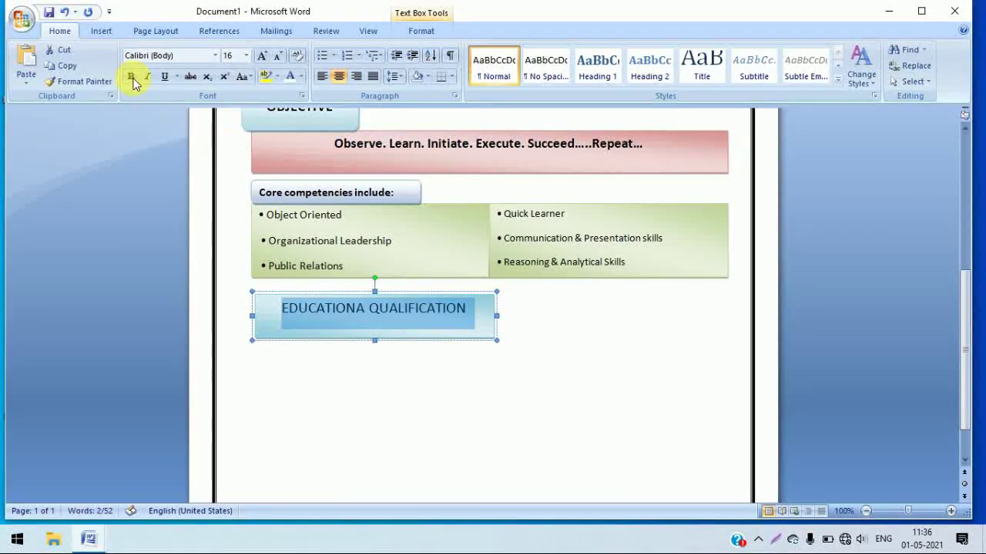
click(130, 76)
key(ctrl+Home)
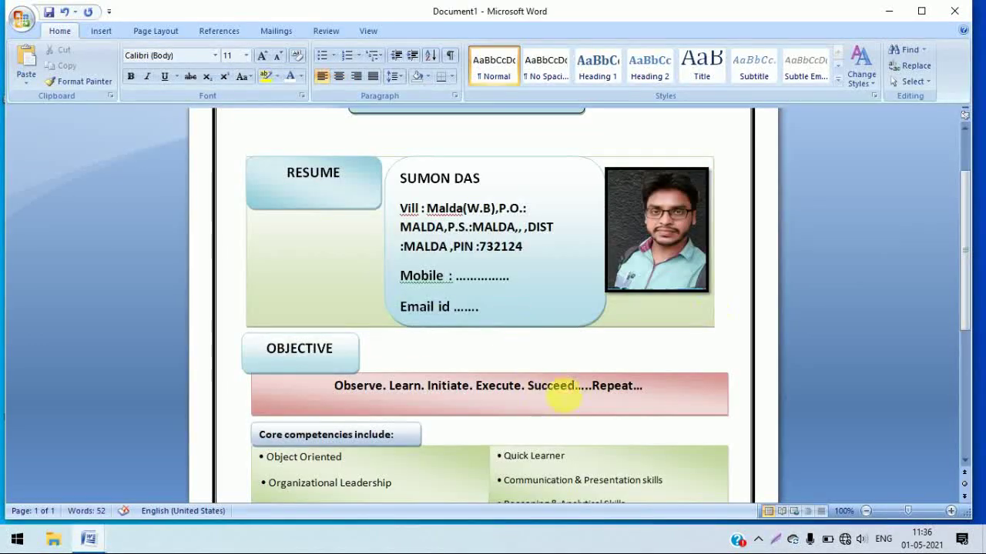
drag(960, 254, 964, 330)
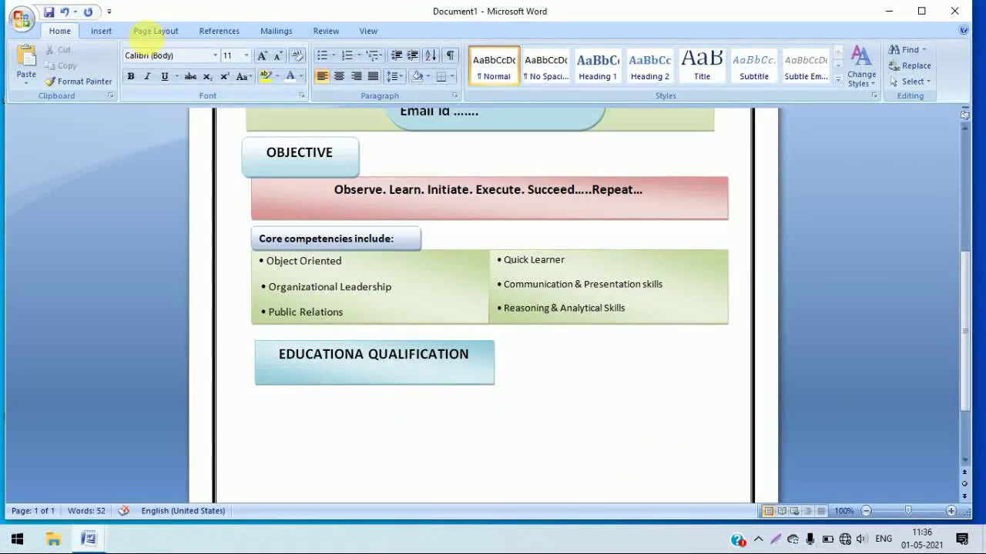
- Draw a rectangle below the EDUCATIONA QUALIFICATION heading and narrow it to column width
click(101, 31)
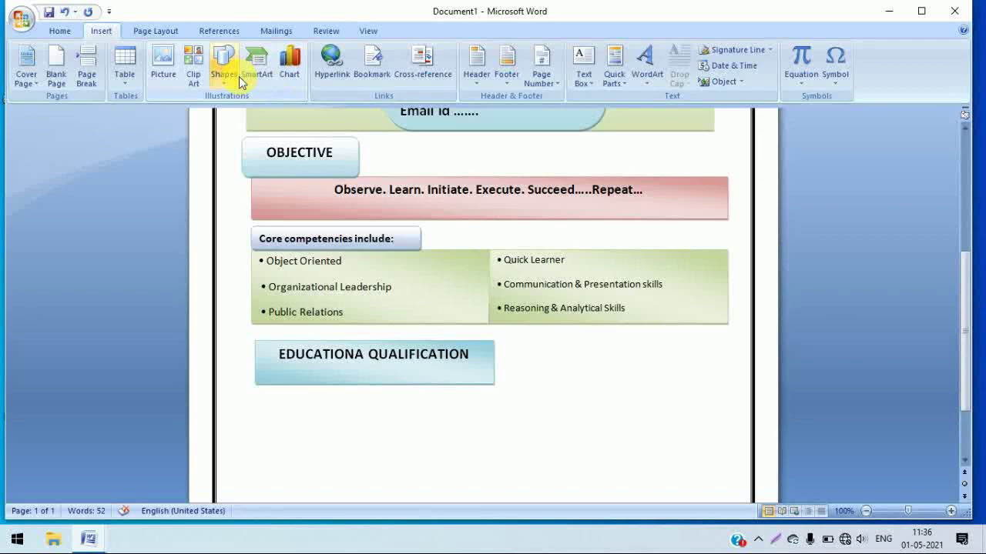
click(237, 80)
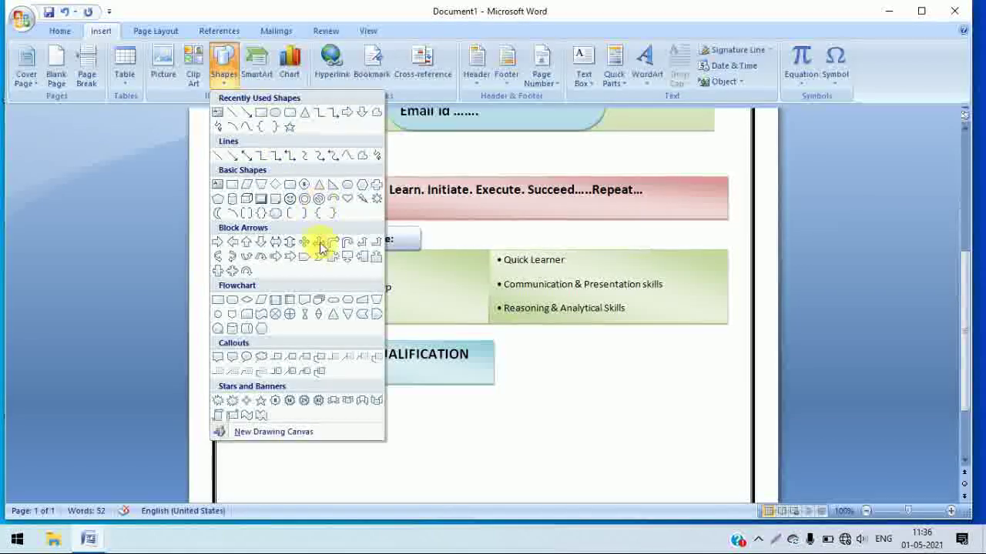
click(260, 112)
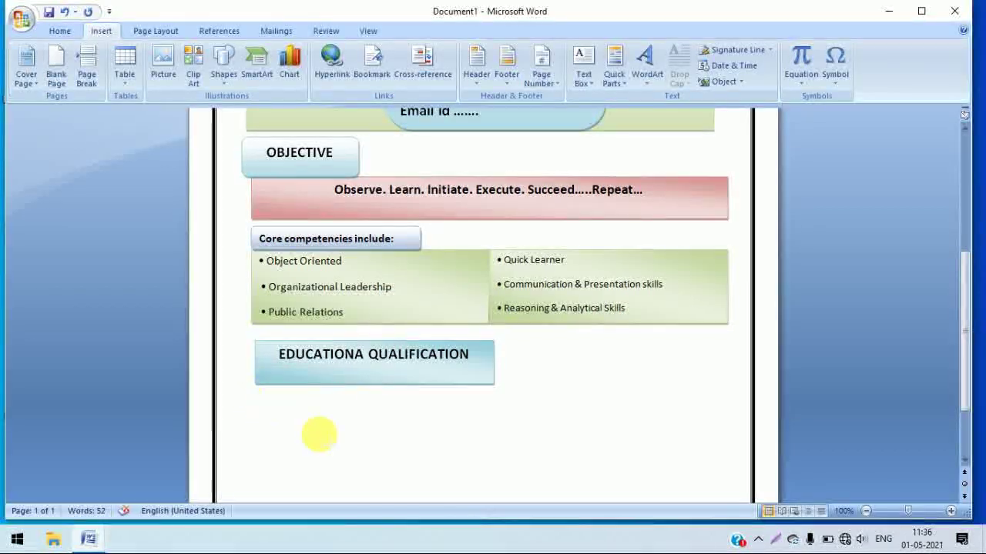
drag(259, 390, 462, 429)
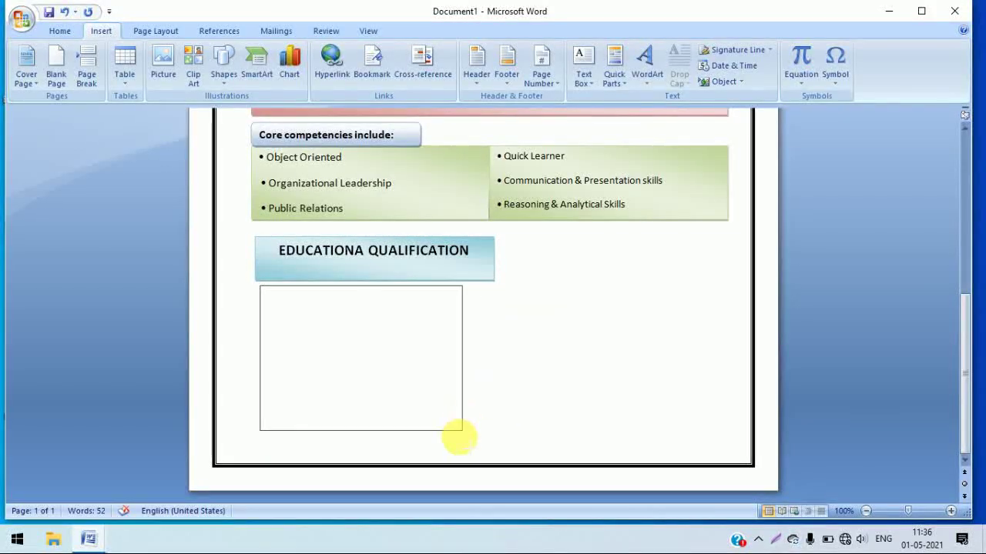
drag(462, 429, 449, 458)
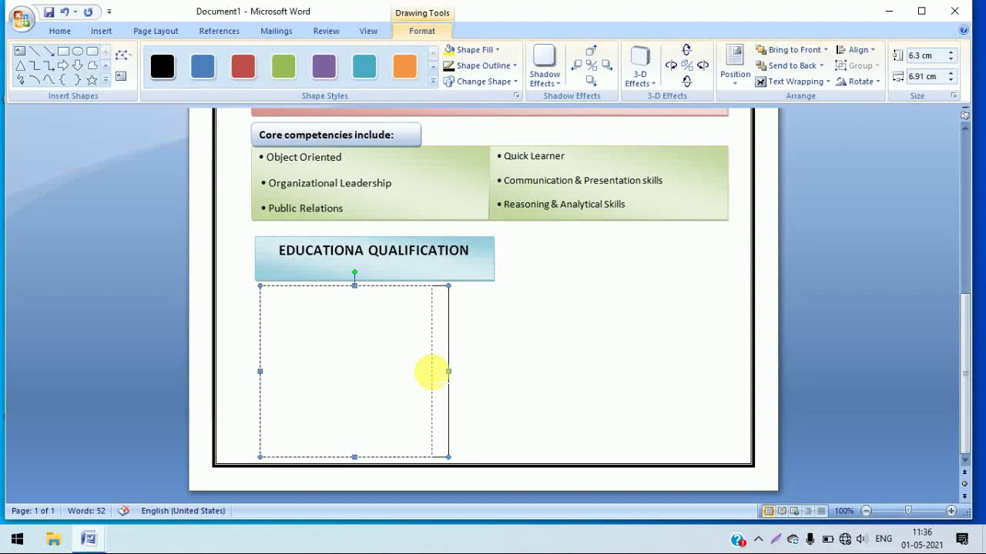
drag(437, 372, 414, 372)
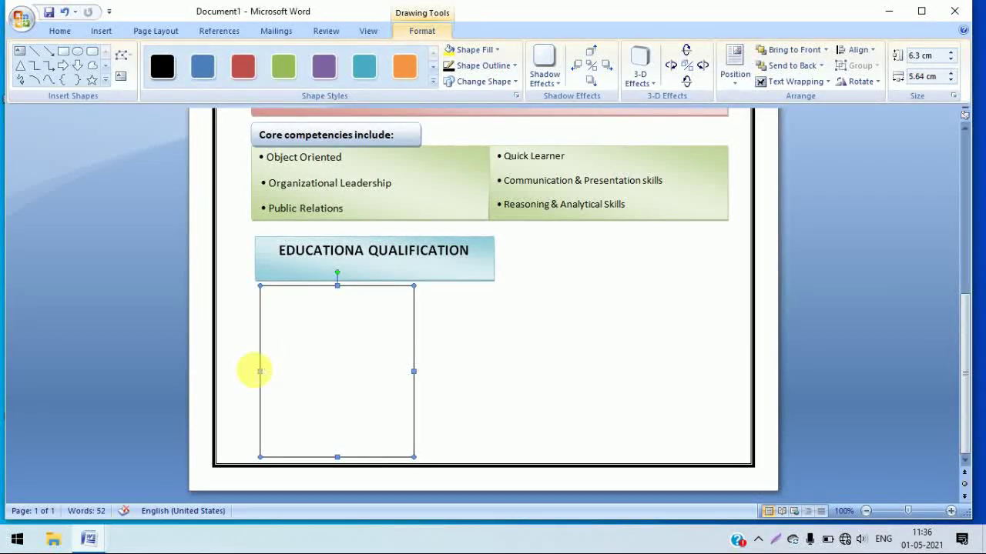
click(261, 372)
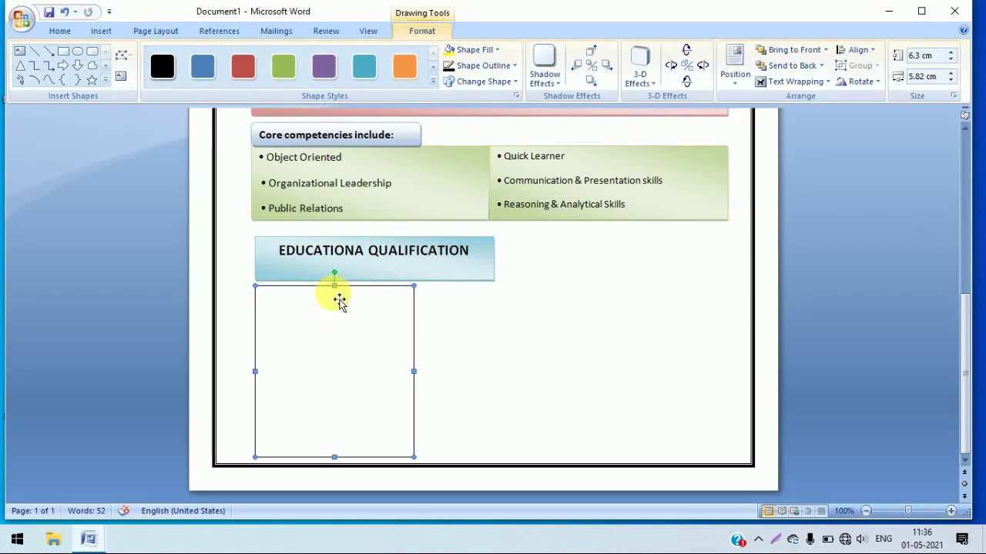
click(333, 286)
click(333, 285)
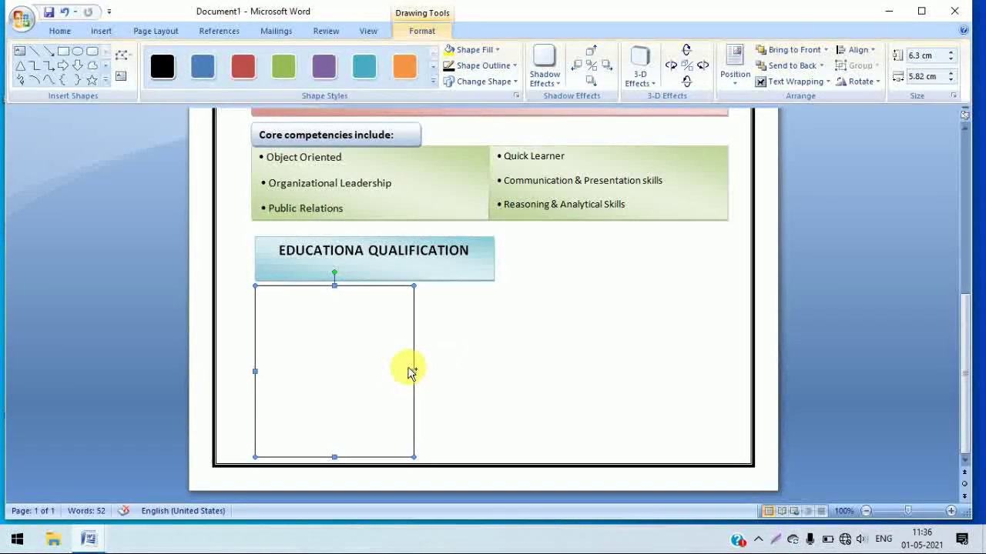
- Copy it into a slim second column and a 4.21 cm third column beside it
drag(396, 375, 465, 355)
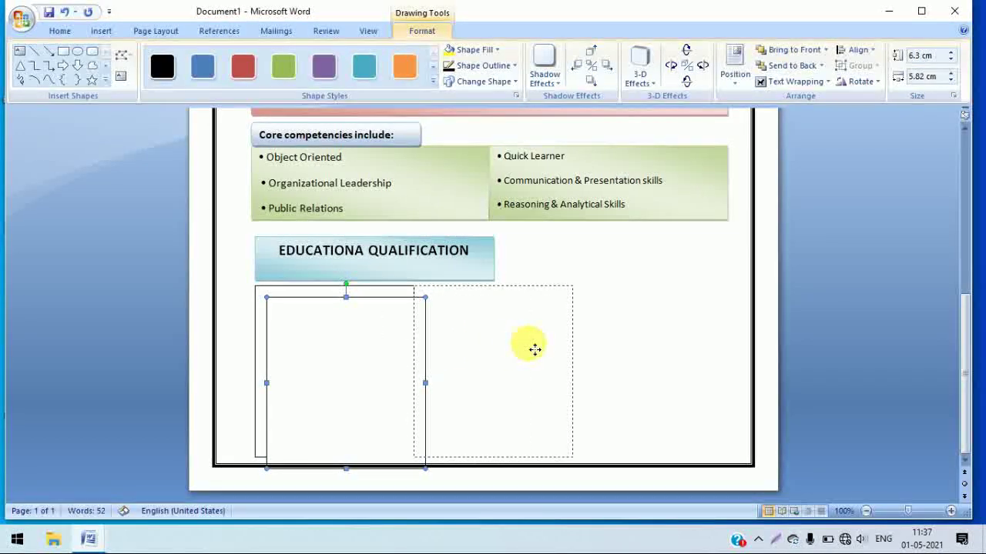
drag(466, 355, 578, 356)
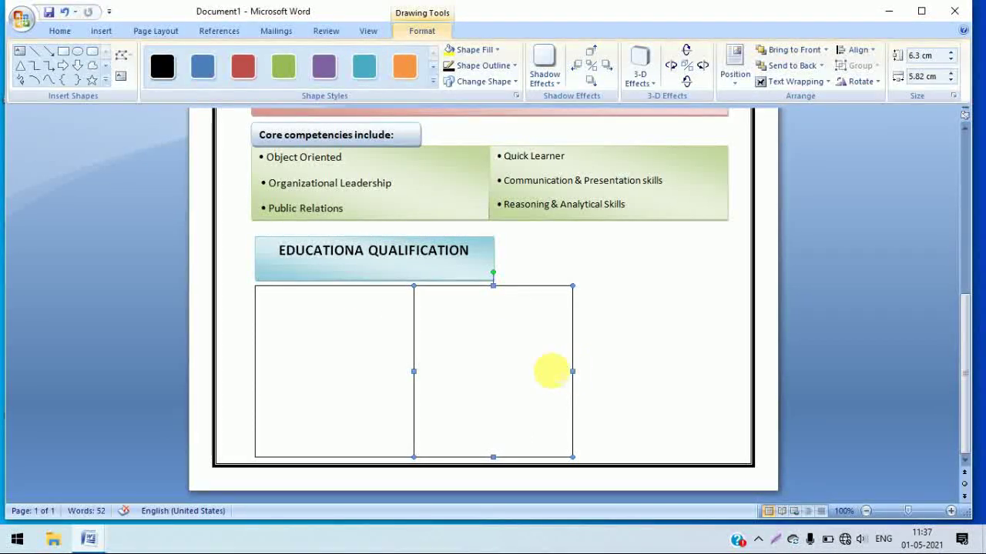
drag(473, 372, 473, 372)
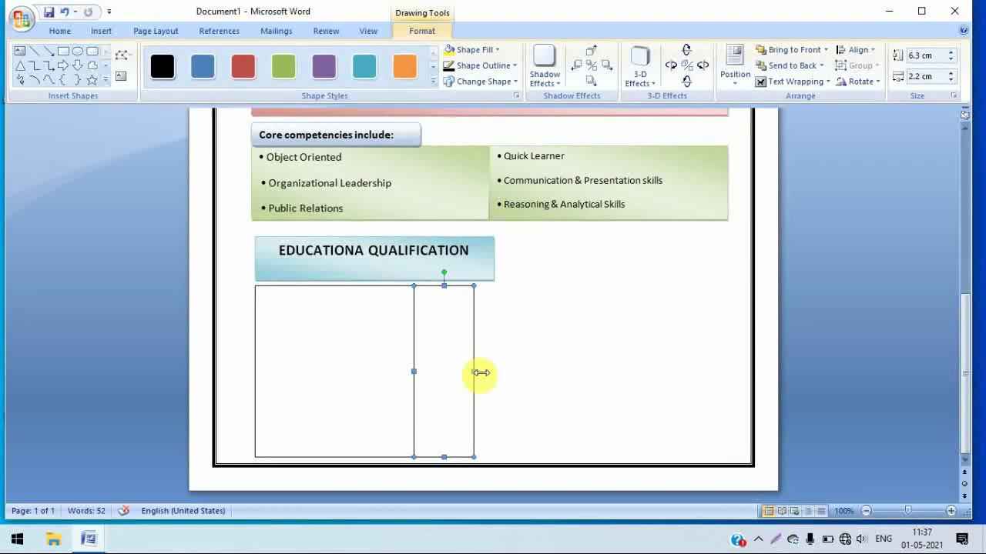
key(ctrl+v)
click(366, 371)
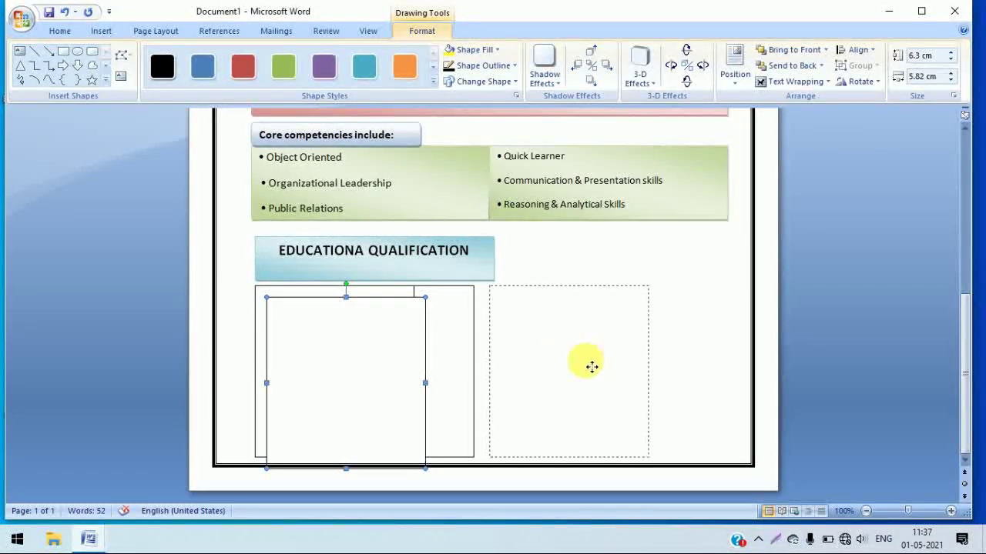
mouse_move(624, 350)
mouse_down()
mouse_move(585, 368)
mouse_move(576, 339)
mouse_up()
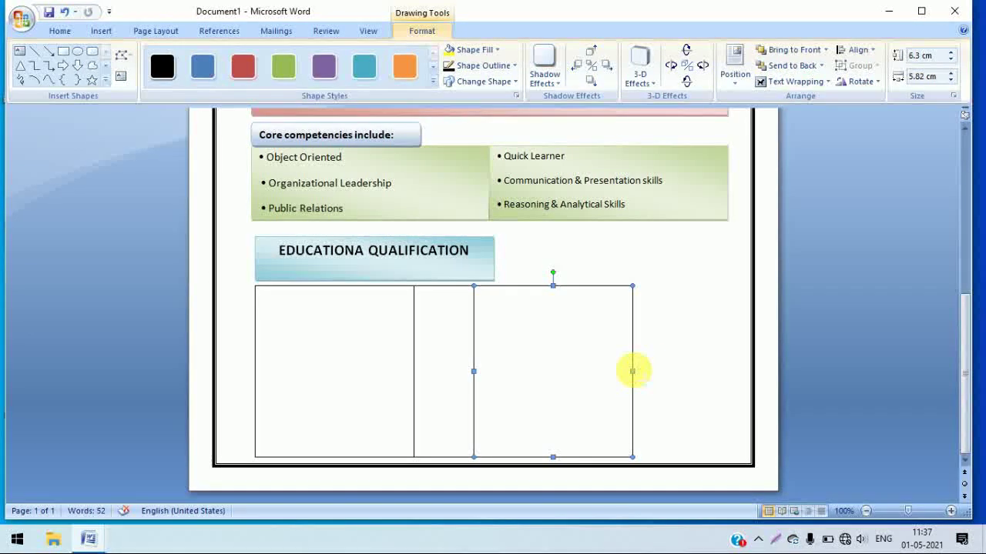
drag(632, 371, 596, 375)
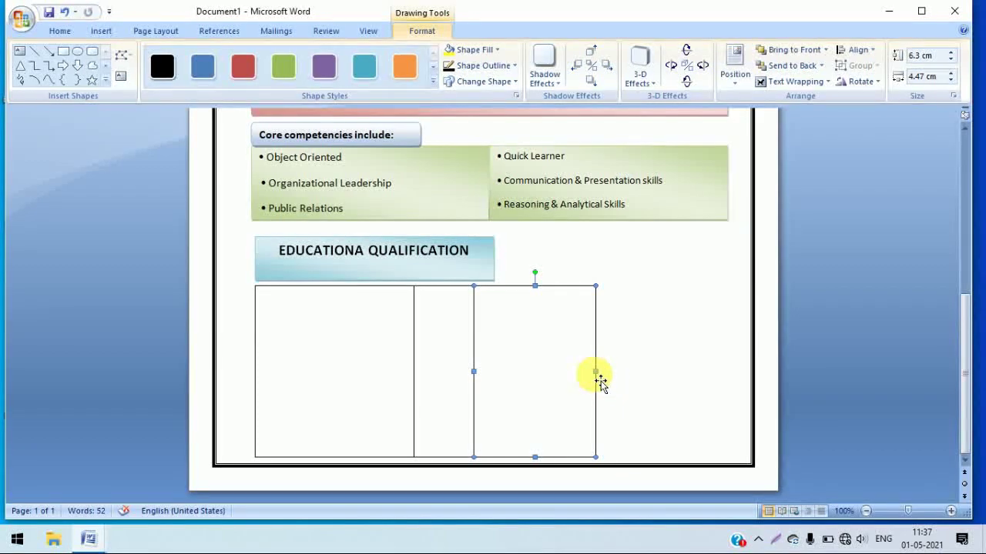
drag(595, 371, 588, 372)
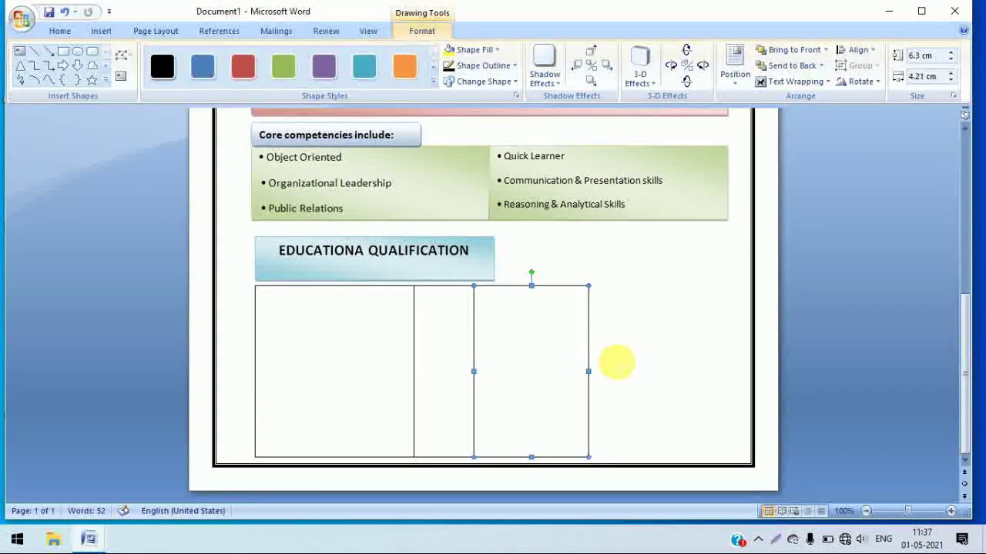
key(ctrl+Home)
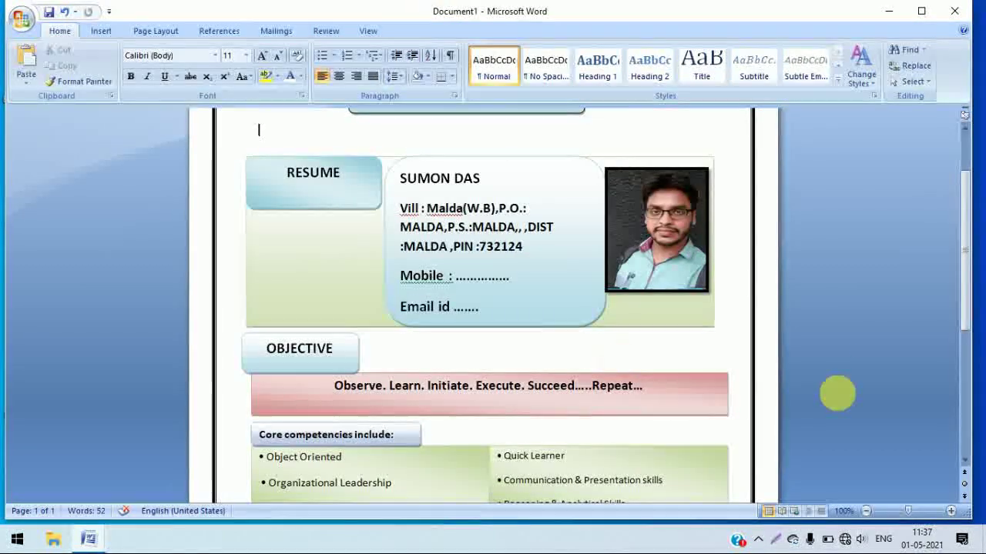
- Paste a fourth column box right of the third column and adjust its width
scroll(953, 275, down, 1)
scroll(948, 334, down, 5)
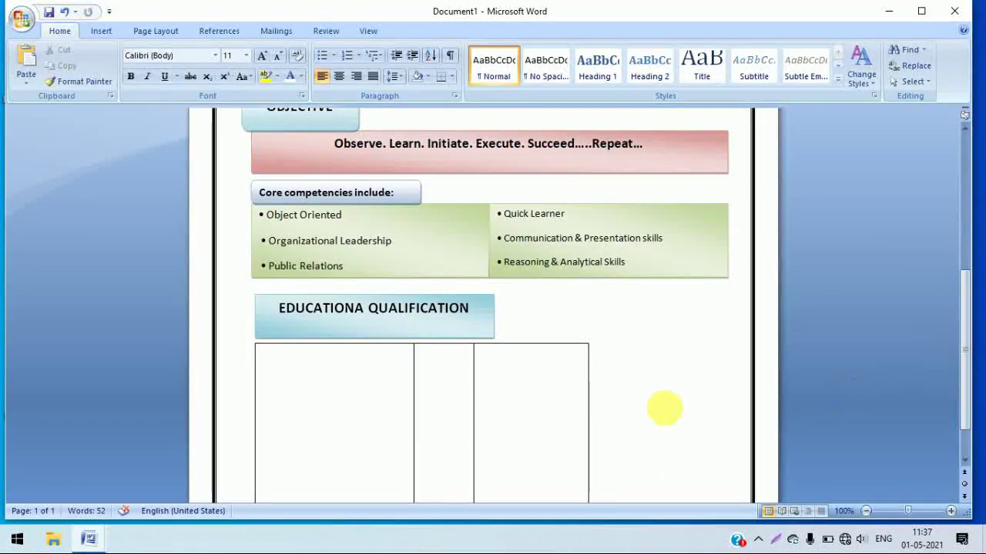
key(ctrl+v)
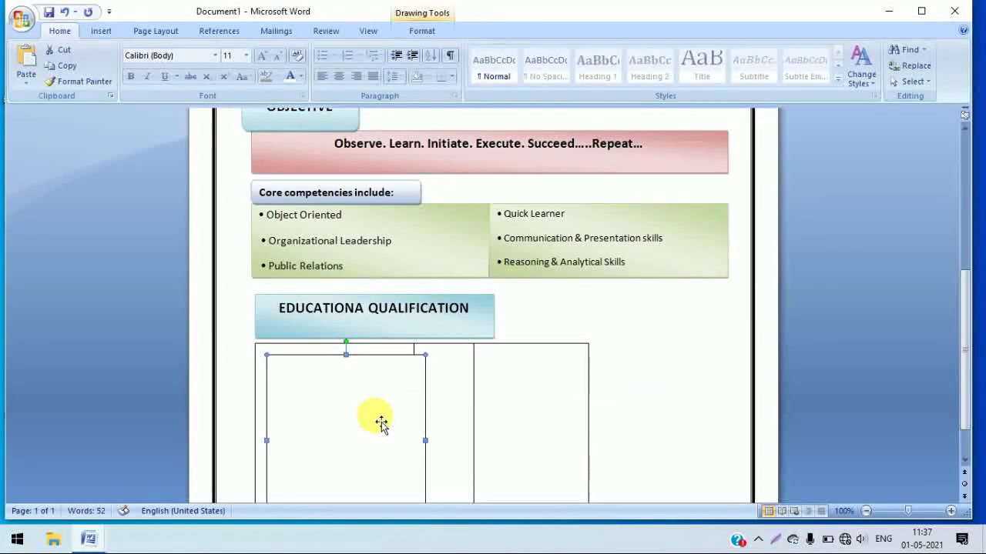
drag(509, 389, 693, 411)
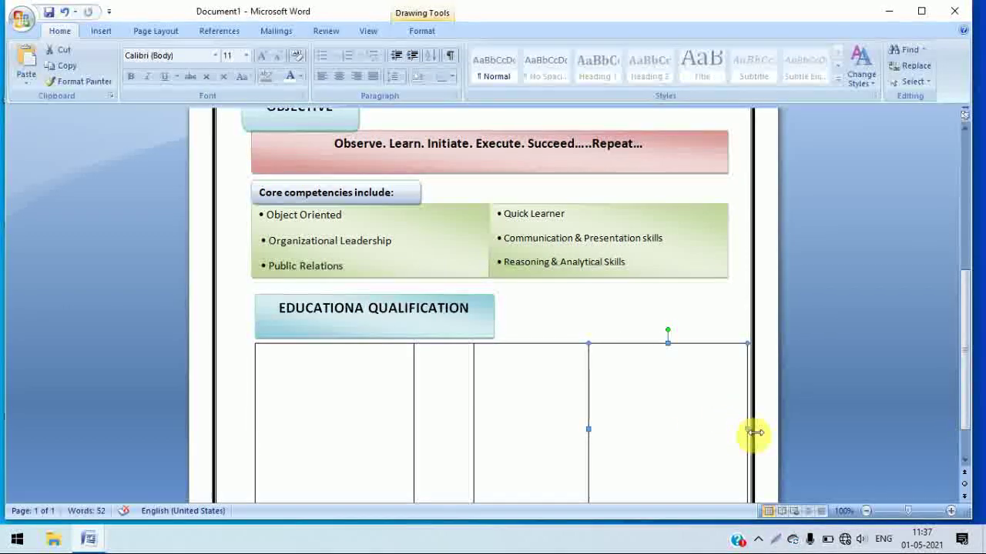
drag(676, 422, 677, 427)
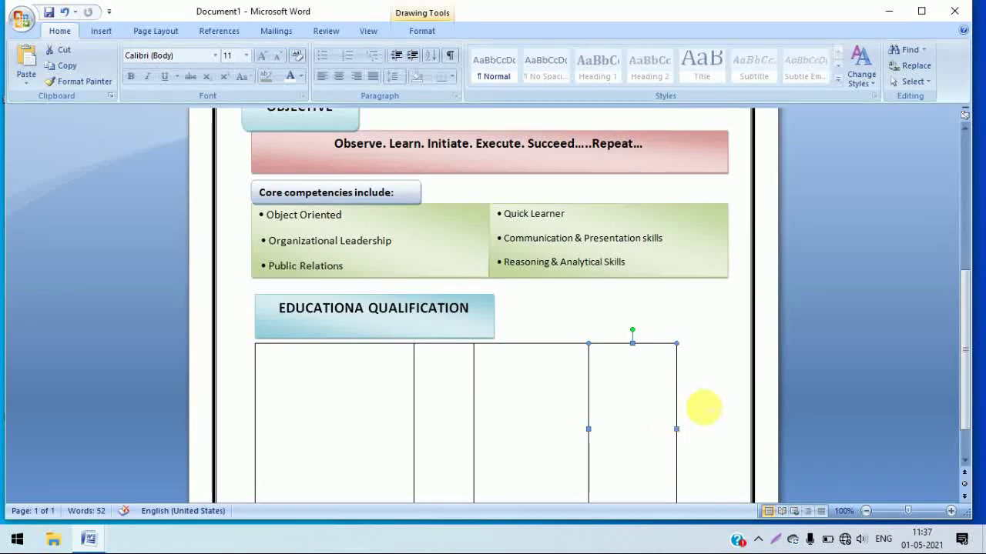
drag(686, 429, 687, 430)
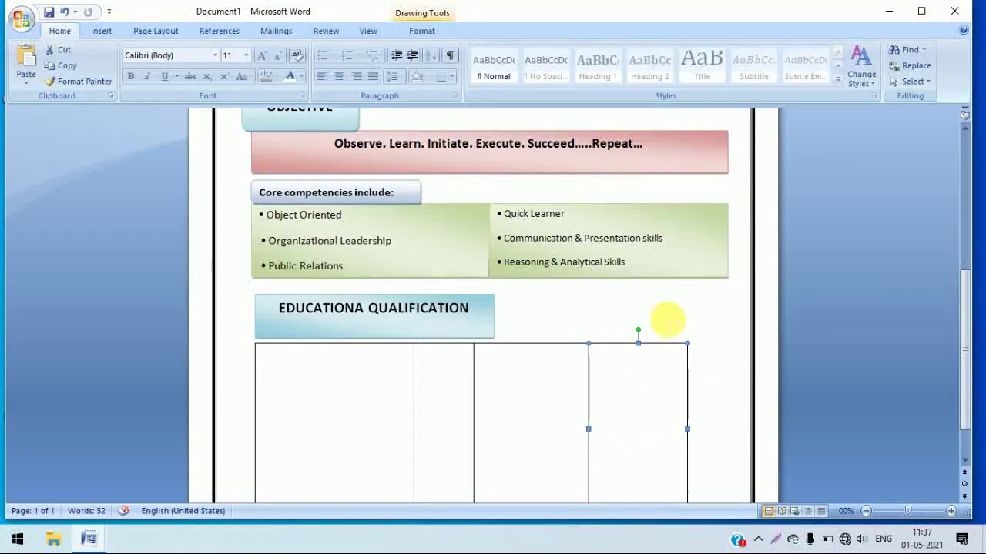
key(Escape)
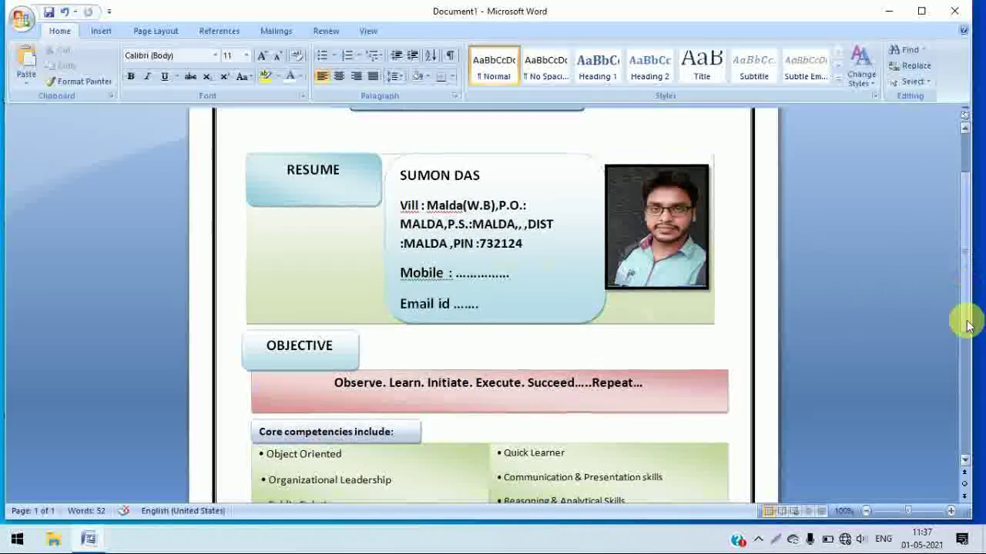
- Paste a fifth column box as the last column against the right page border
drag(963, 264, 955, 386)
click(652, 372)
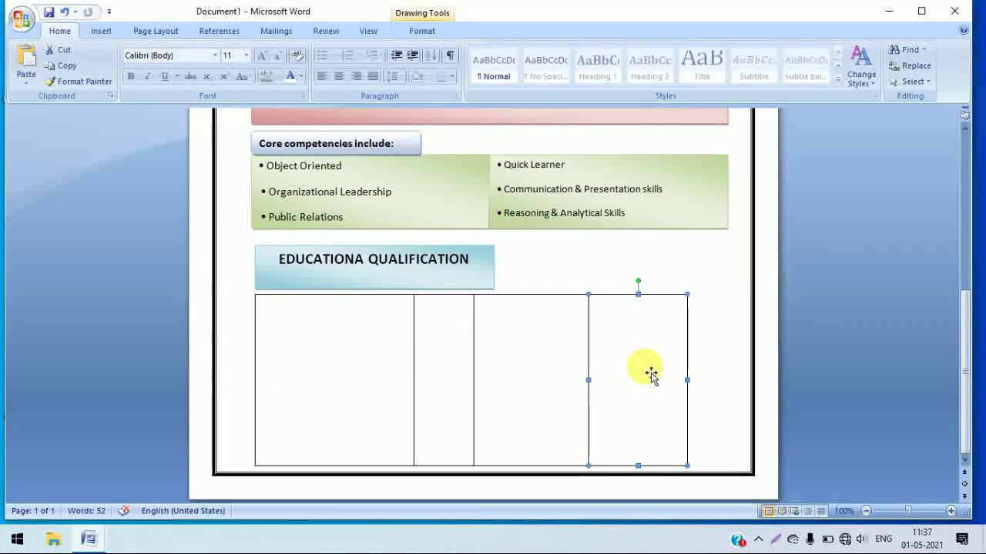
key(ctrl+v)
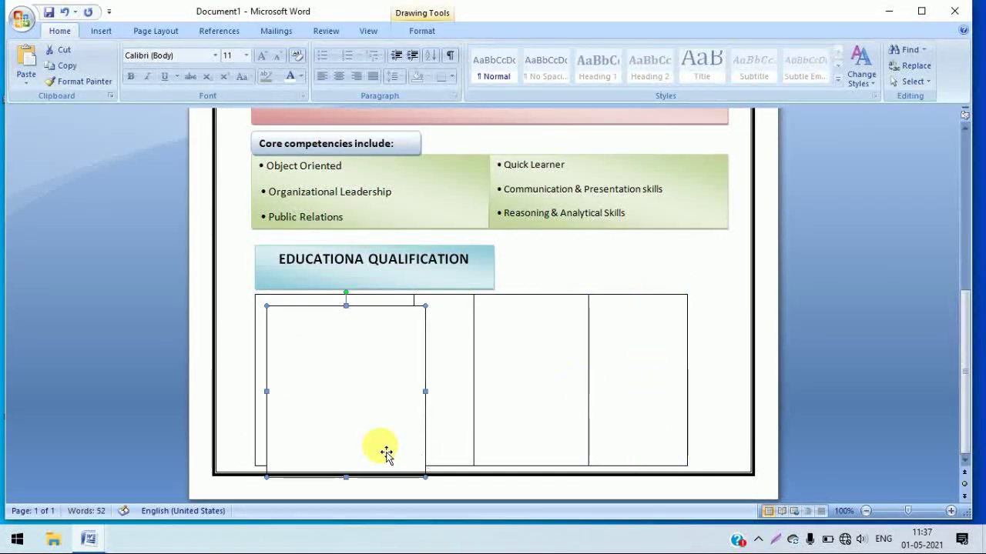
drag(362, 405, 658, 395)
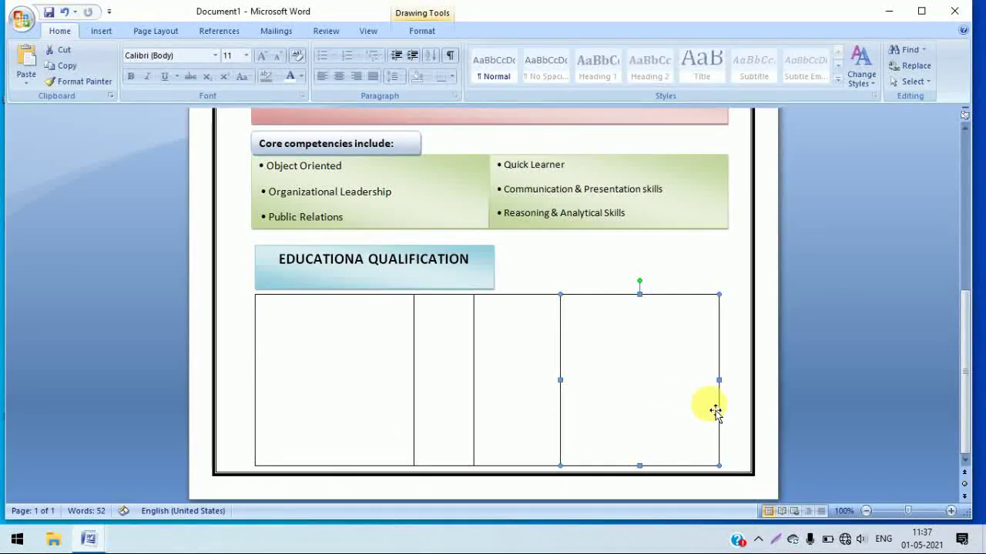
drag(717, 380, 625, 415)
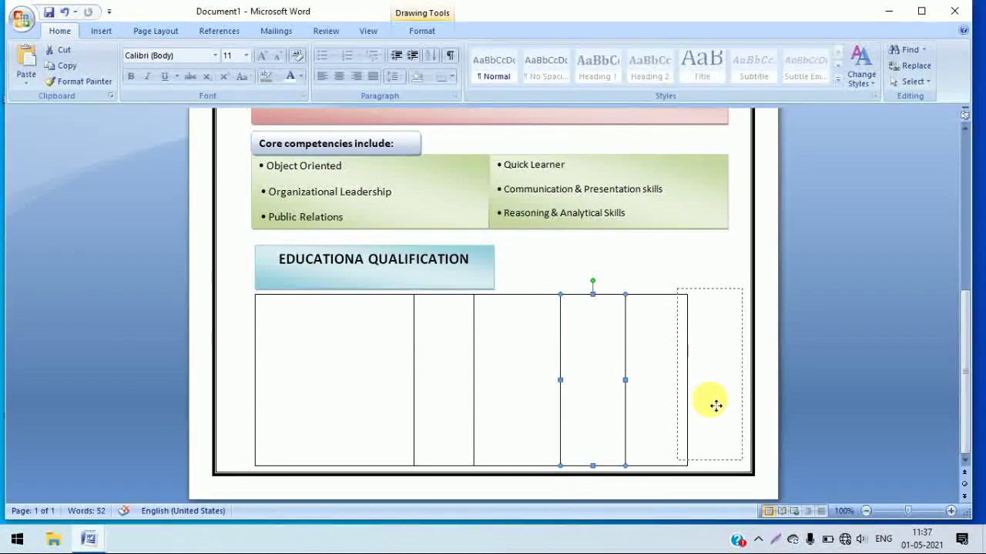
drag(715, 406, 726, 411)
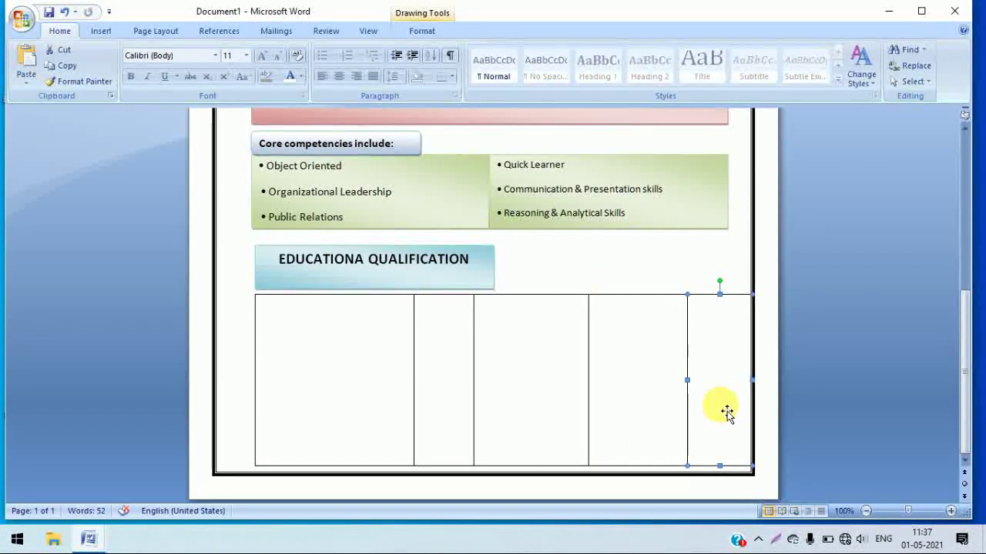
key(Escape)
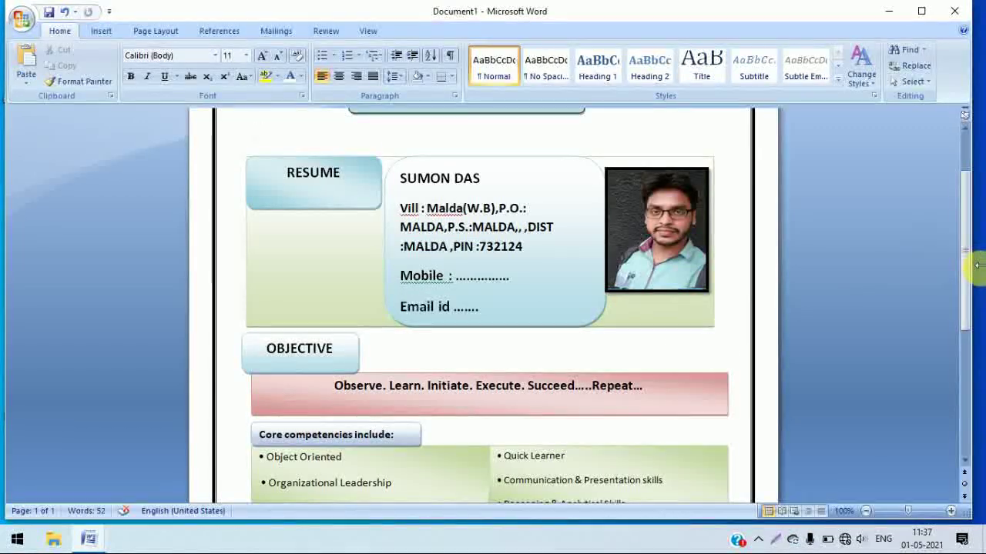
mouse_move(977, 266)
mouse_down()
mouse_move(976, 356)
mouse_move(964, 375)
mouse_up()
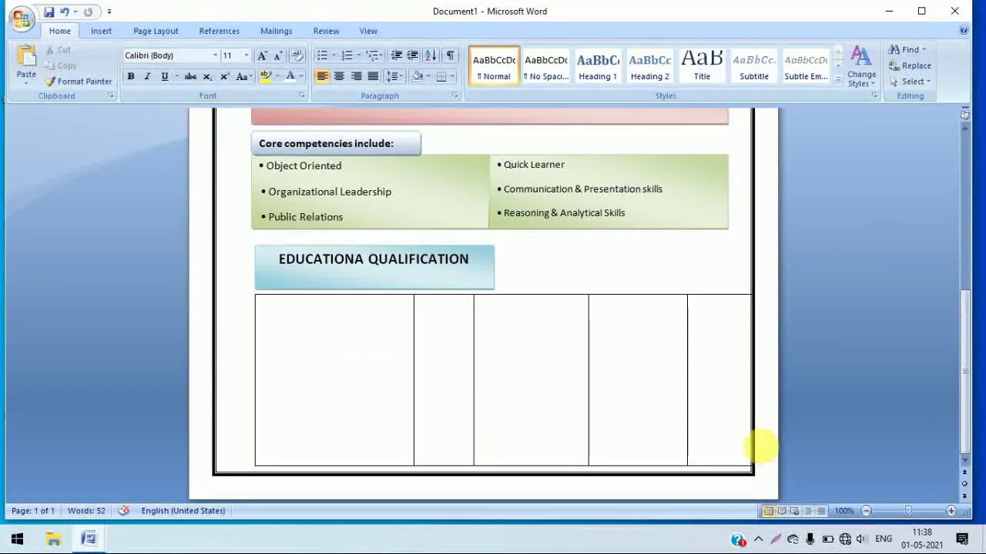
click(743, 425)
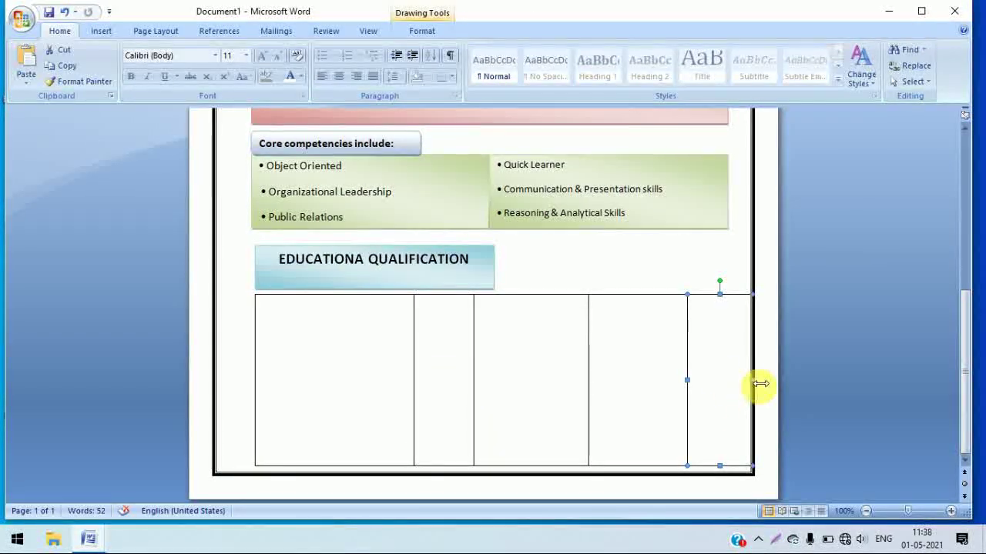
click(347, 399)
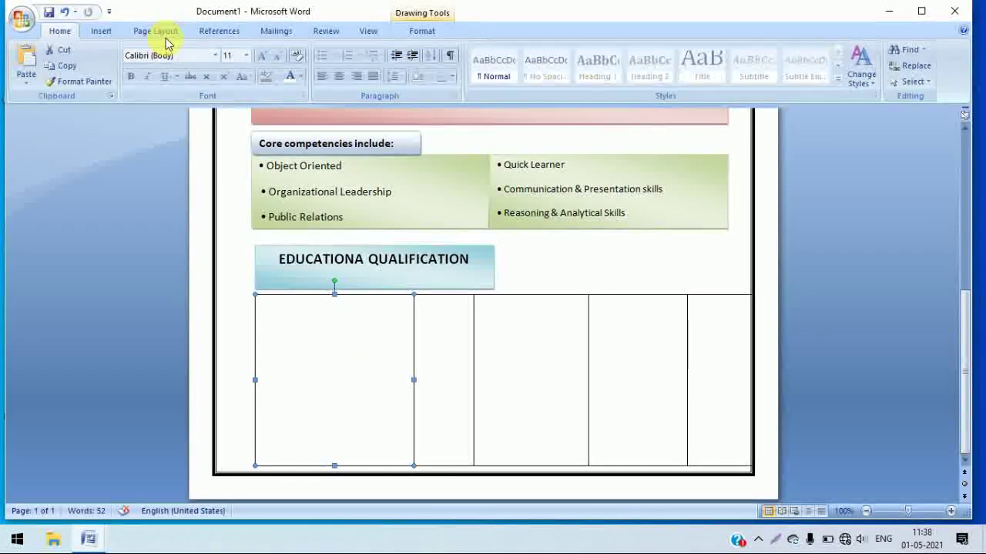
- Apply the orange gradient shape style to each of the five column boxes
click(107, 31)
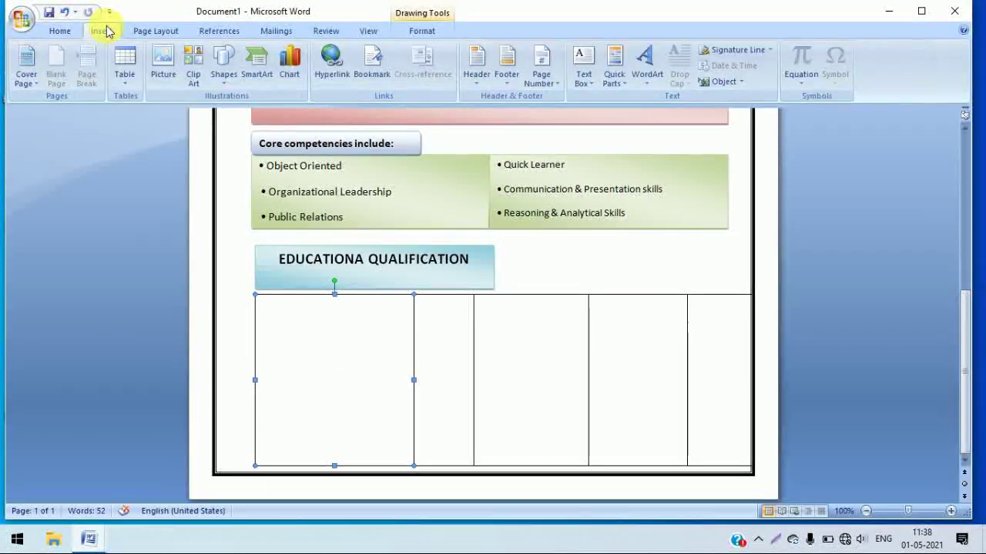
click(422, 31)
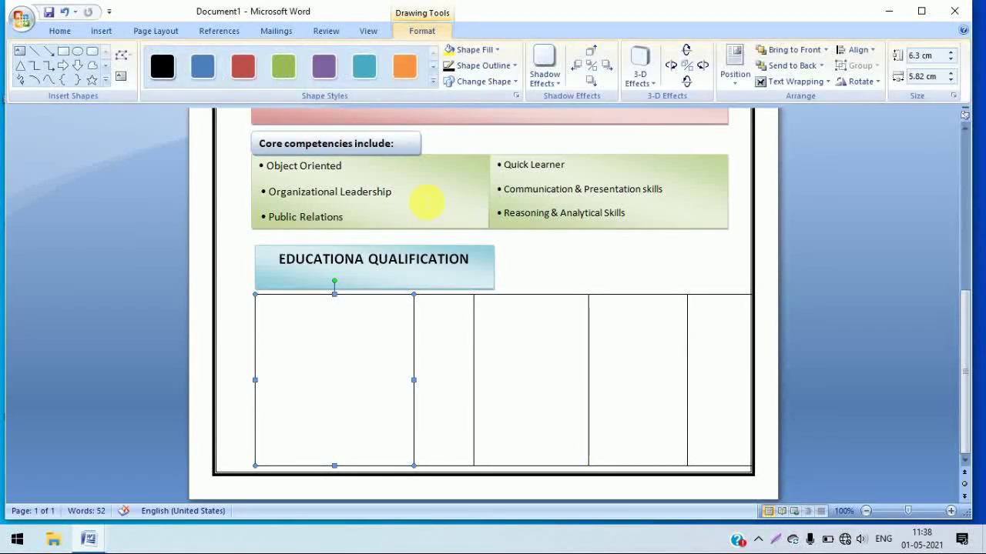
click(434, 83)
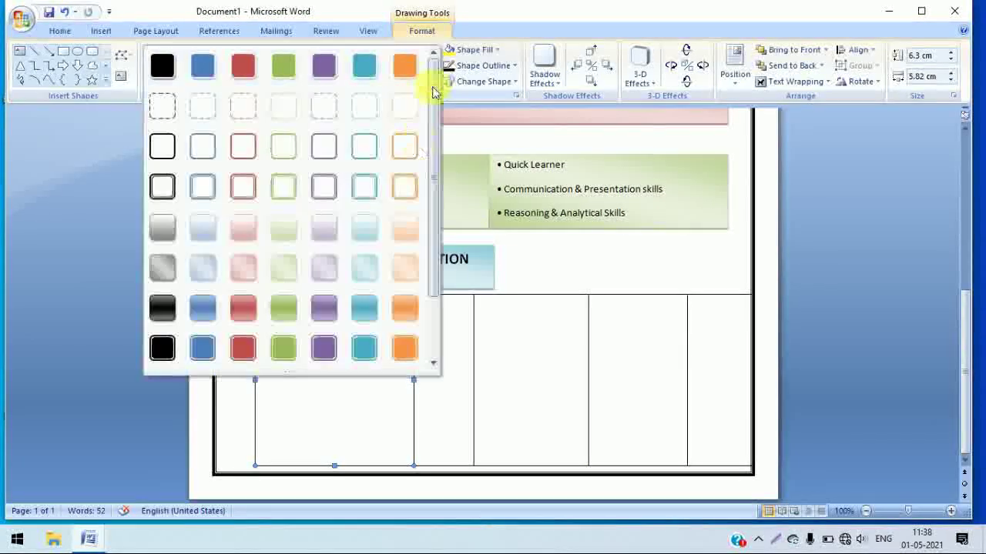
click(401, 263)
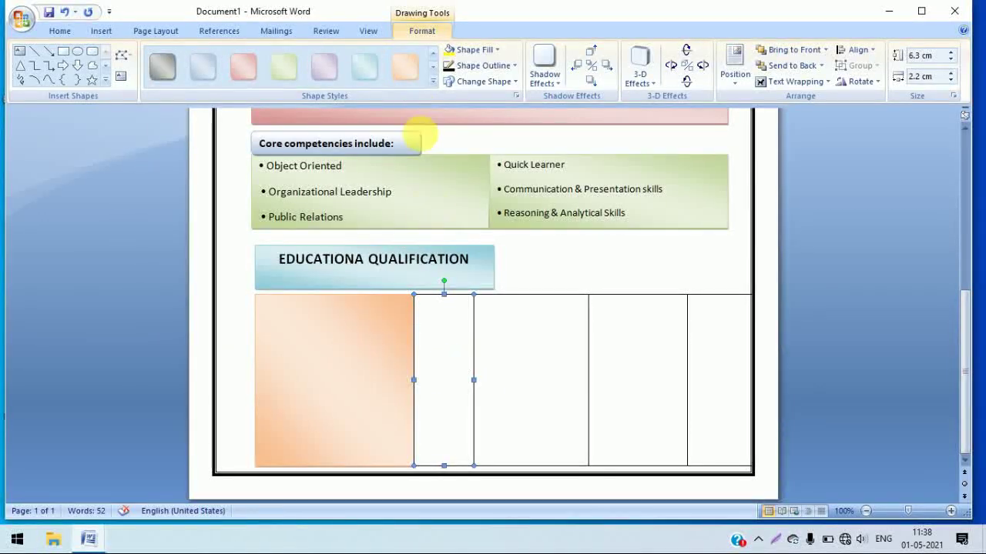
click(406, 71)
click(550, 379)
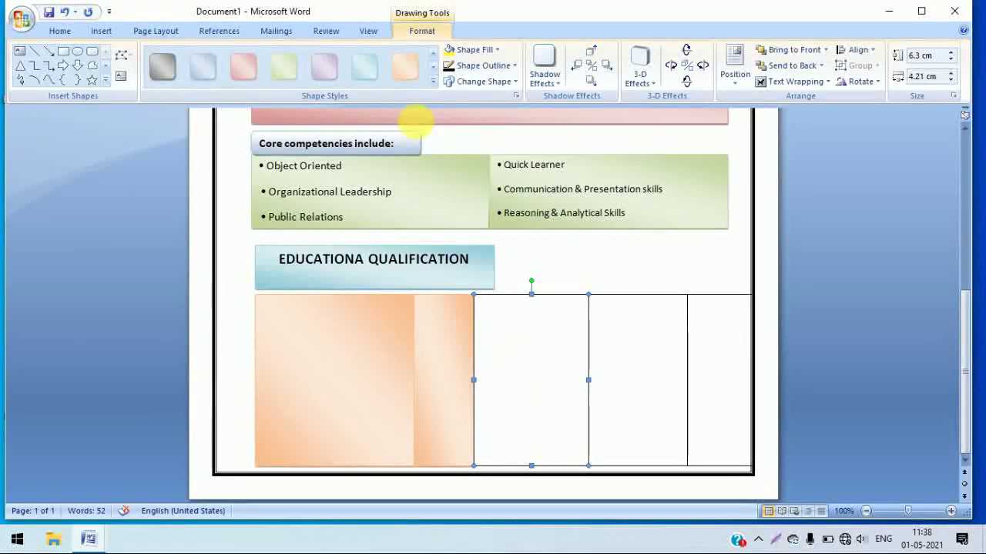
click(407, 73)
click(663, 355)
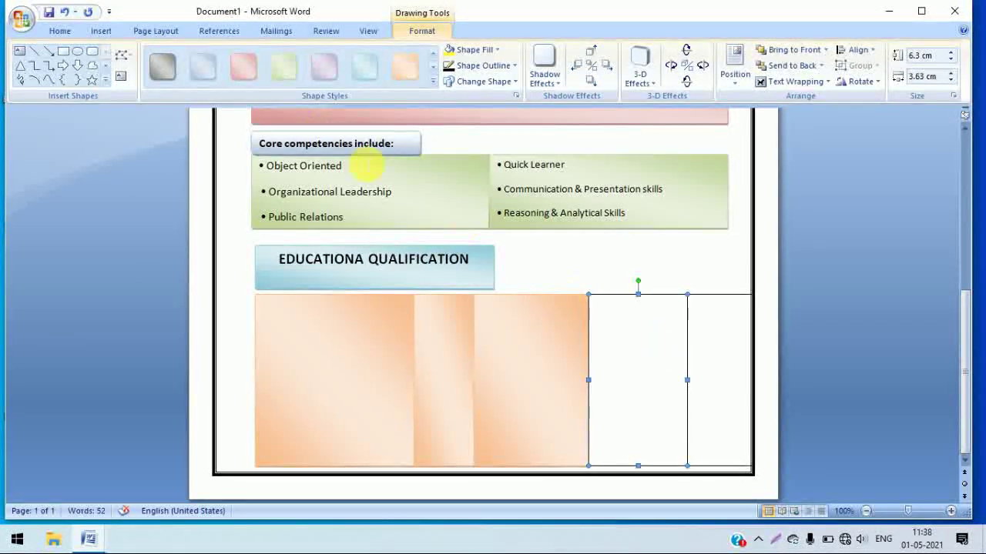
click(407, 70)
click(706, 348)
click(408, 67)
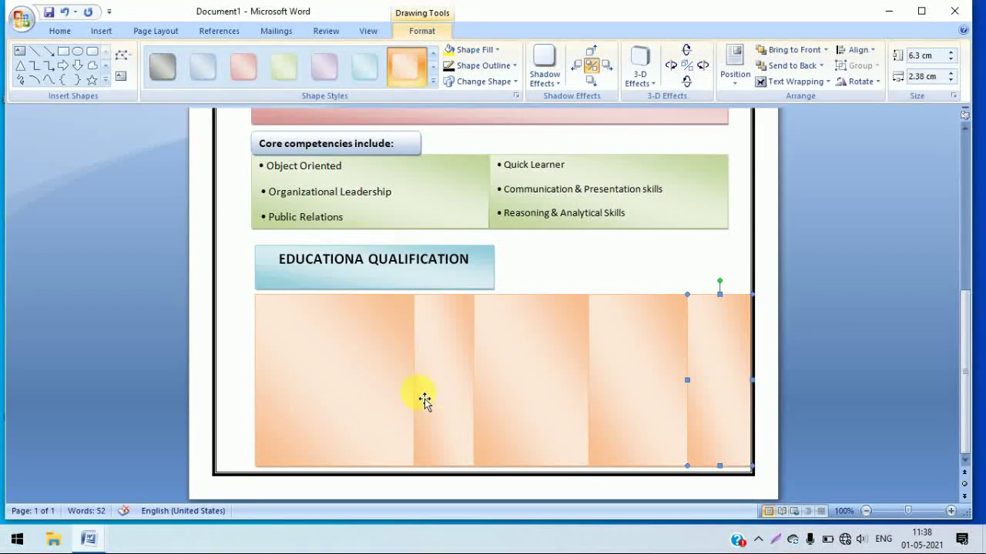
- Bring up the Insert Shapes gallery
click(60, 31)
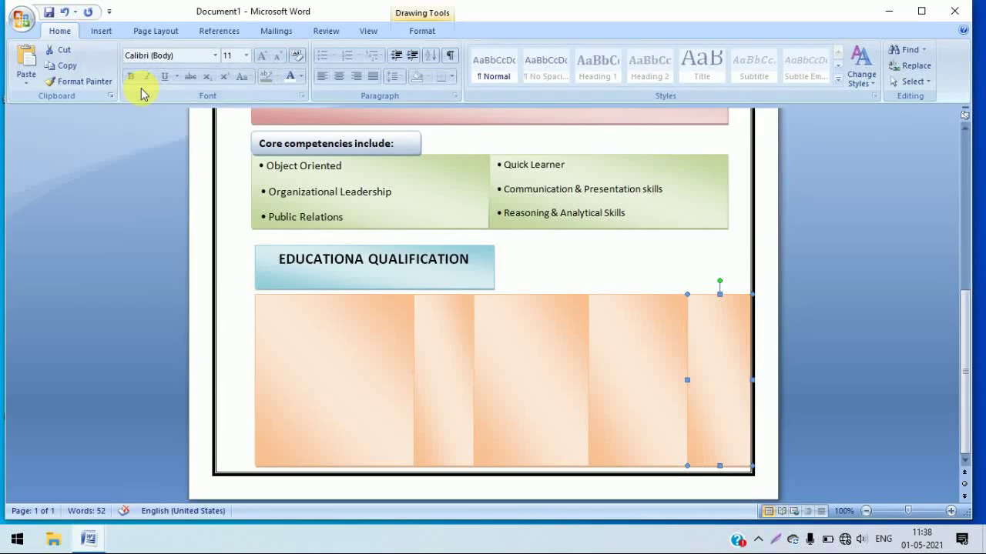
click(98, 32)
click(223, 66)
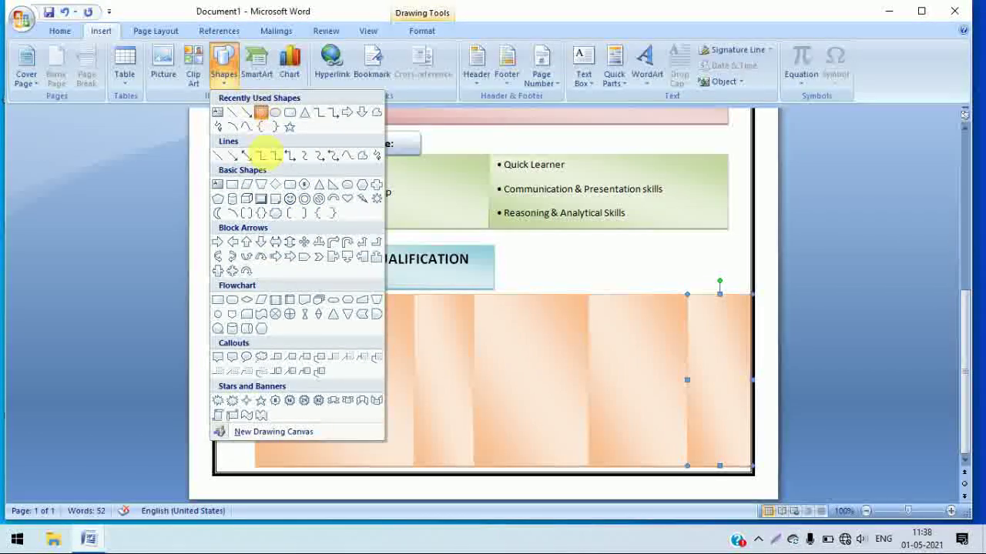
- Draw a 0.9 cm tall header strip across the column tops to the right page border
click(261, 113)
drag(256, 295, 688, 339)
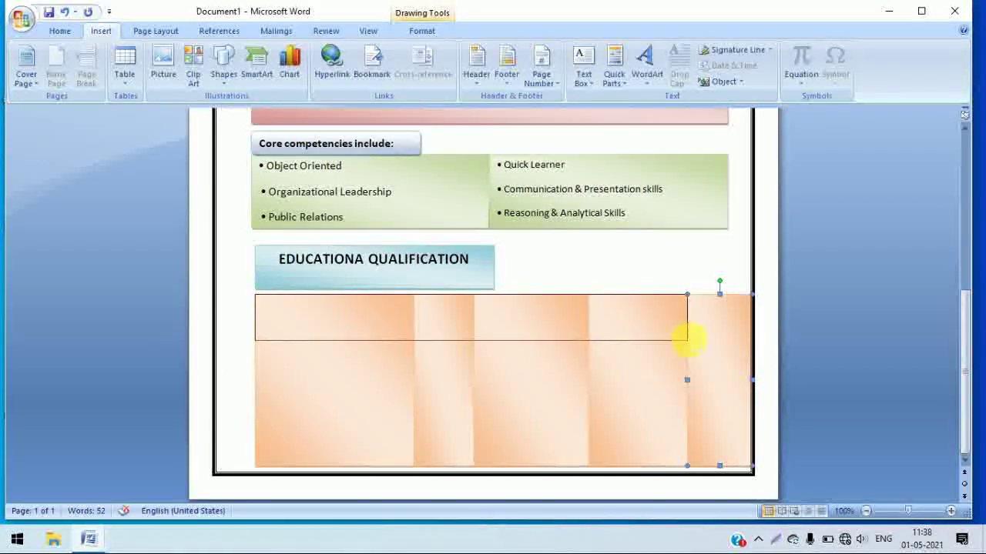
drag(719, 325, 751, 331)
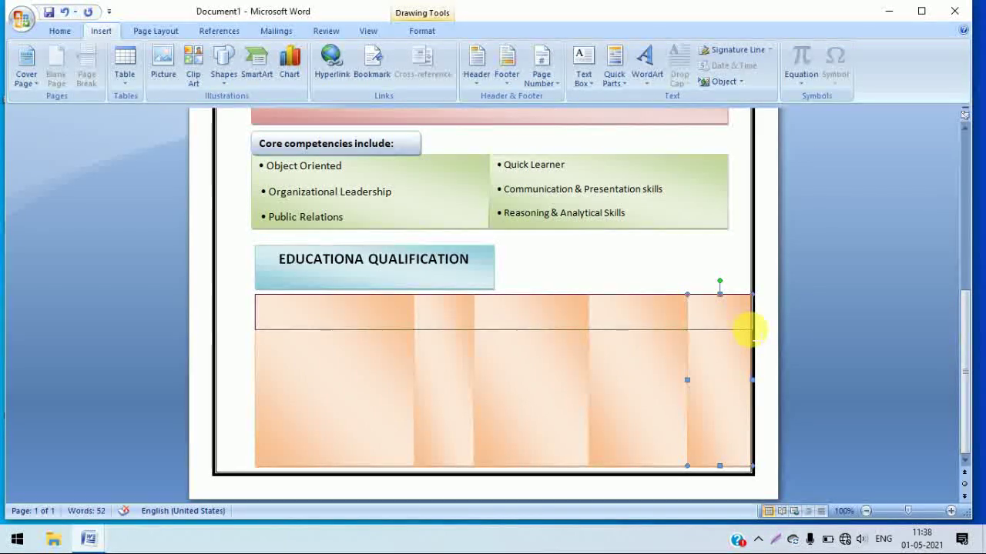
drag(751, 330, 748, 329)
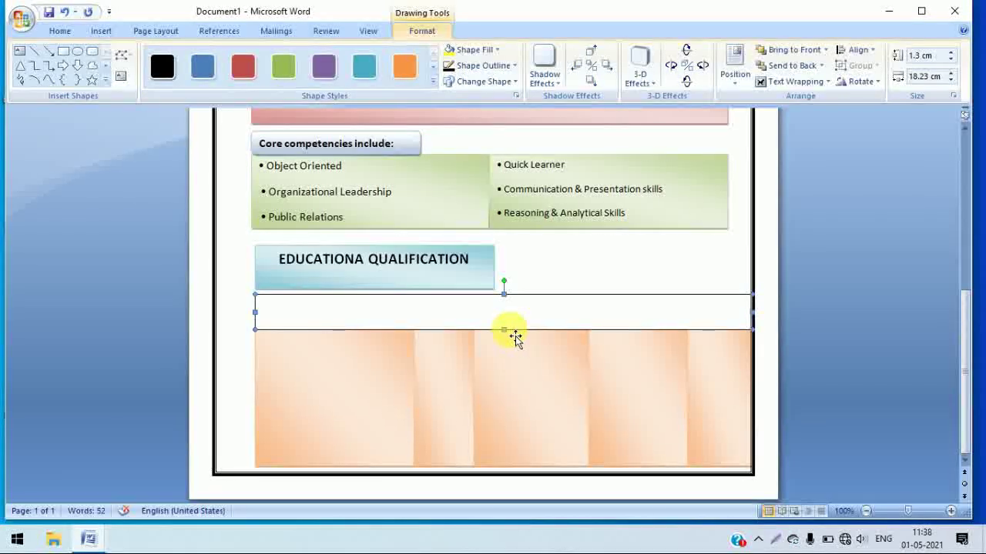
drag(503, 330, 504, 319)
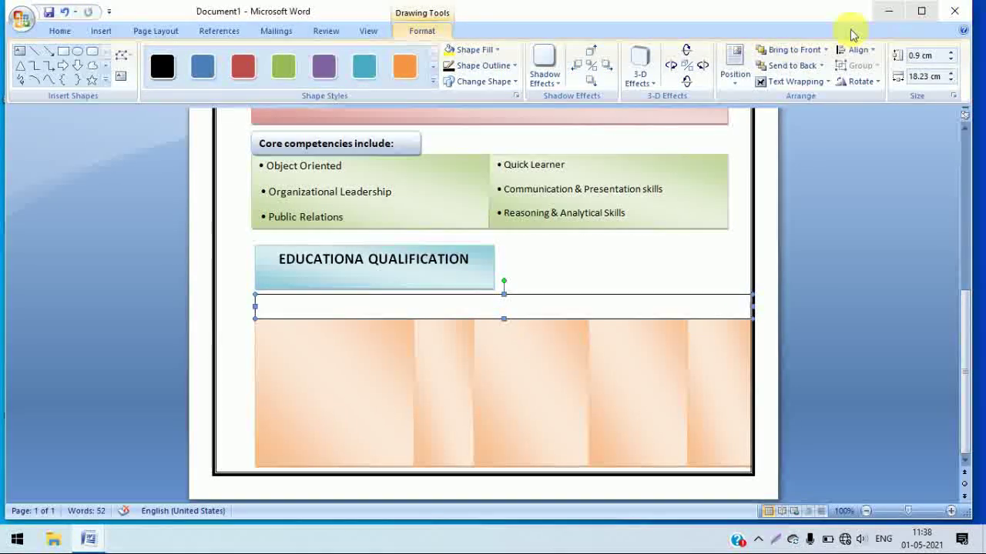
- Style the header strip with a green gradient instead of light blue
click(434, 82)
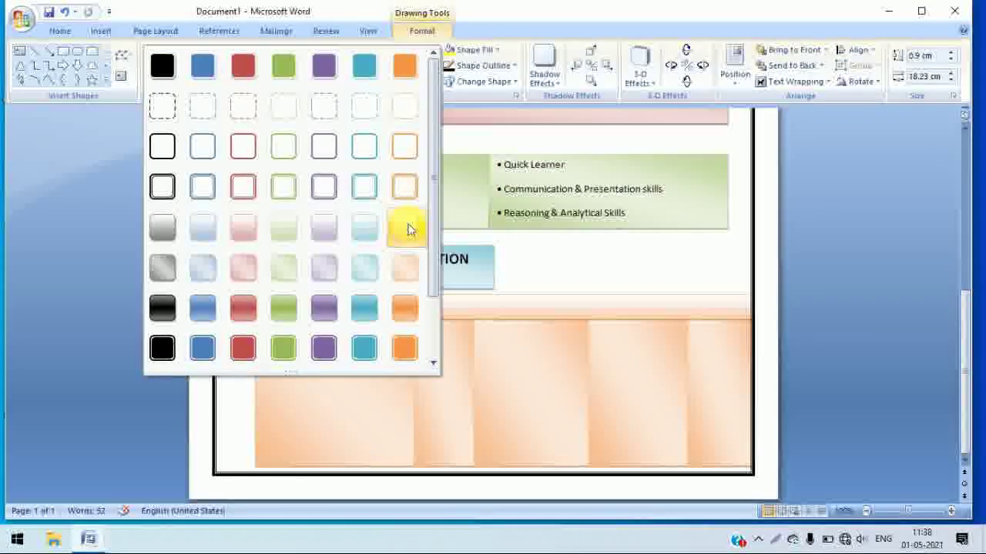
click(378, 275)
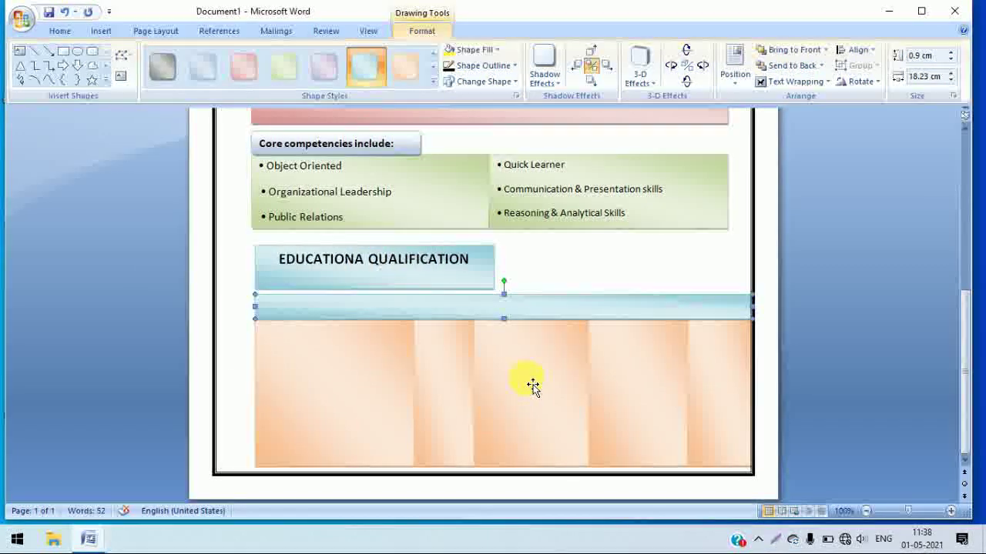
click(289, 69)
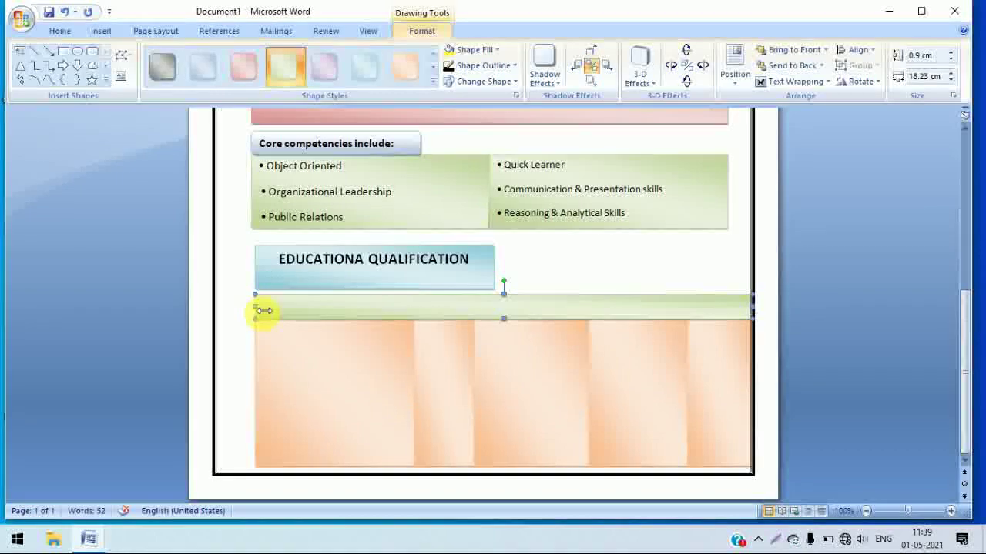
- Shrink the green bar to the rightmost column and duplicate header pieces over neighbouring columns
drag(459, 316, 687, 316)
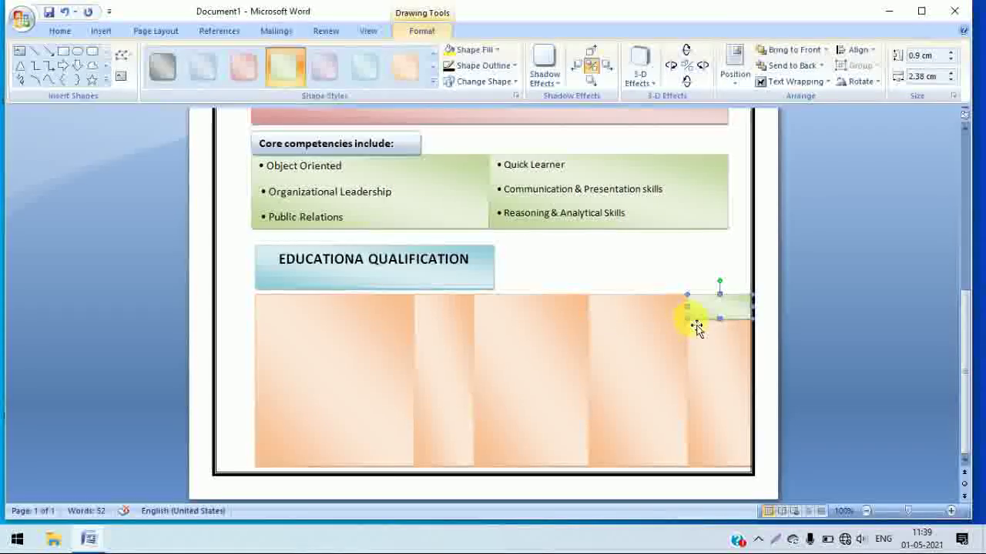
key(ctrl+d)
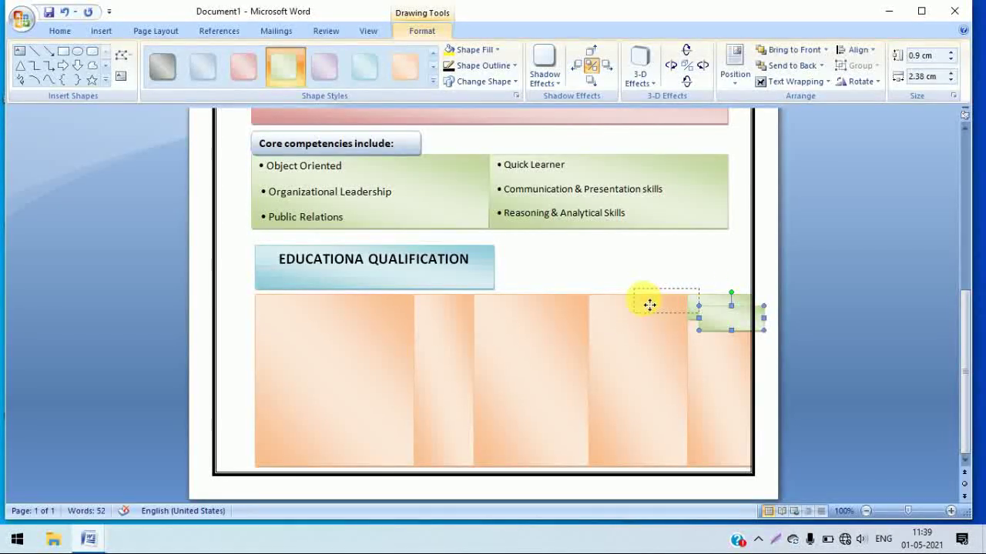
mouse_move(640, 307)
mouse_down()
mouse_move(649, 313)
mouse_move(589, 306)
mouse_up()
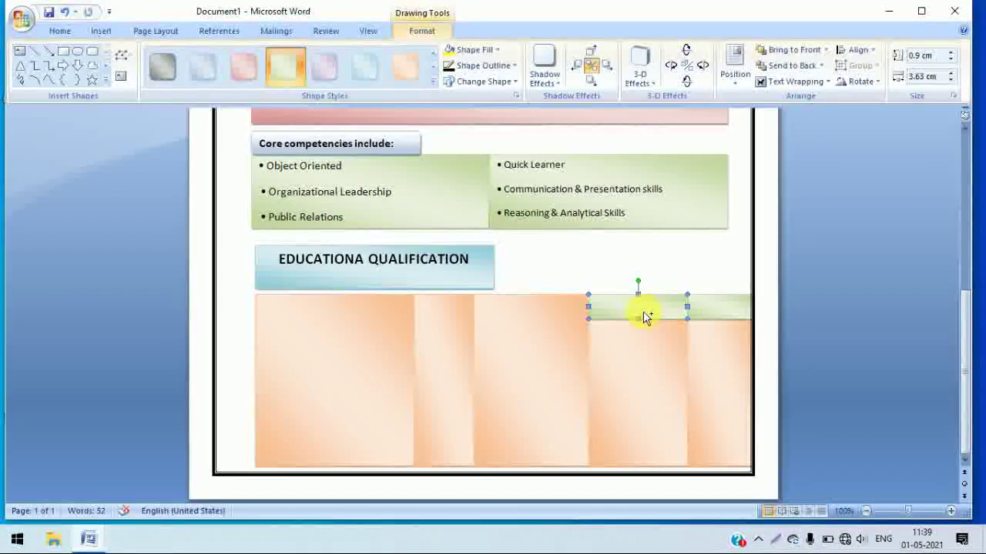
drag(640, 313, 652, 325)
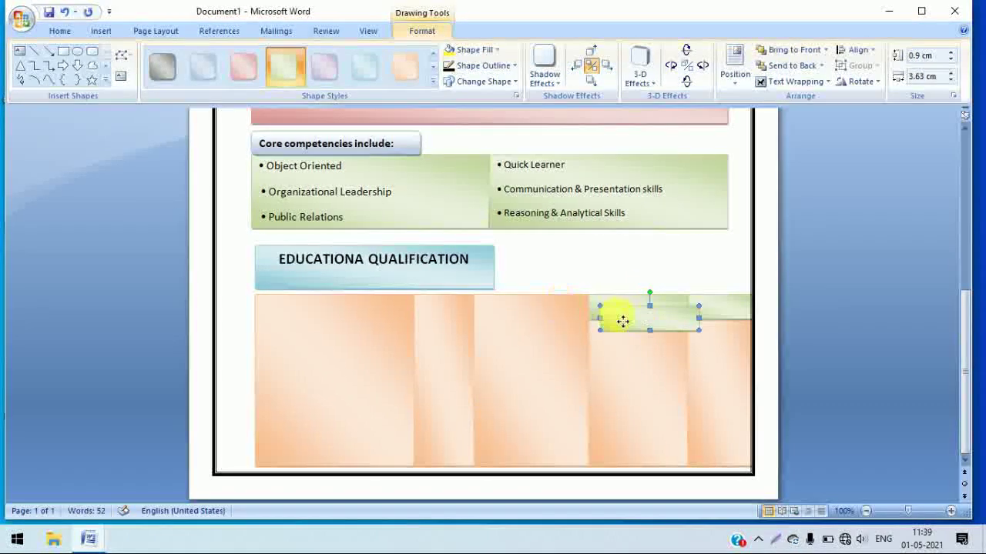
drag(543, 308, 527, 309)
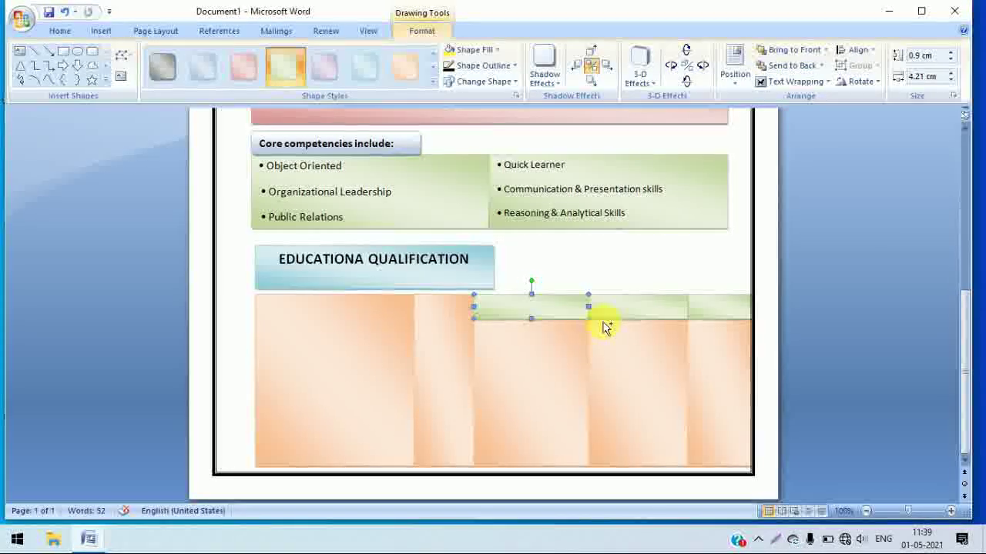
- Place header pieces over the remaining columns, stretching the first to the table's left edge
mouse_move(634, 309)
mouse_down()
mouse_move(645, 321)
mouse_move(418, 314)
mouse_up()
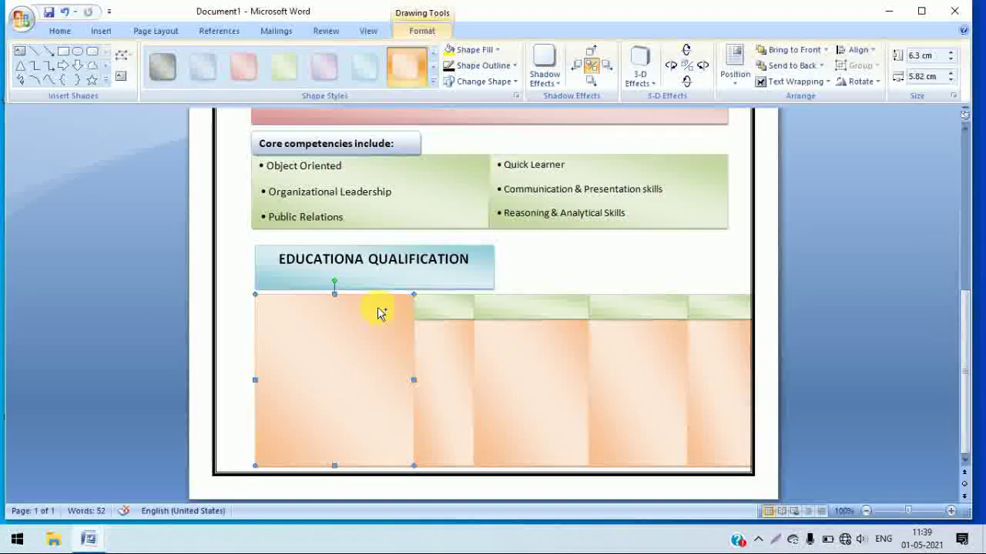
key(ctrl+z)
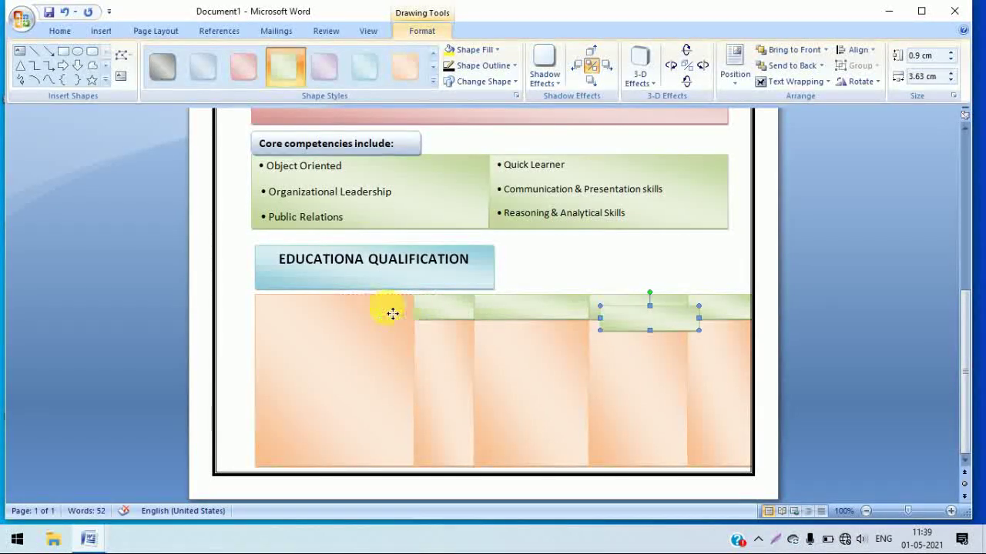
drag(364, 315, 364, 313)
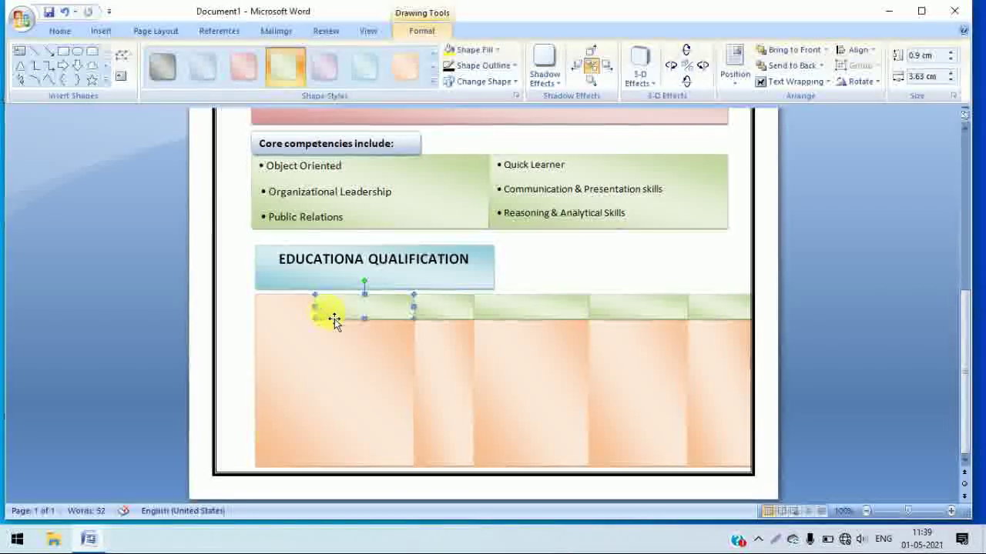
drag(271, 309, 255, 308)
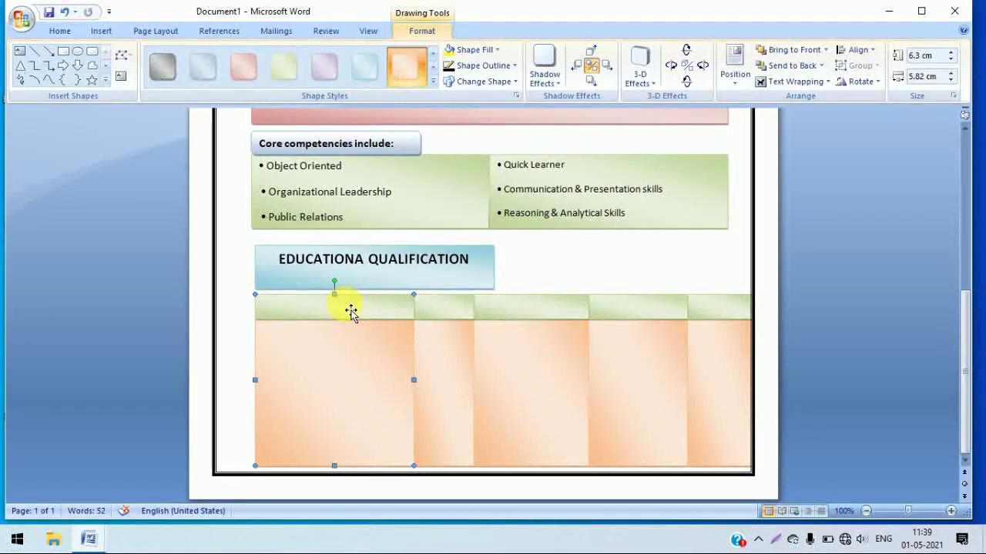
mouse_move(88, 539)
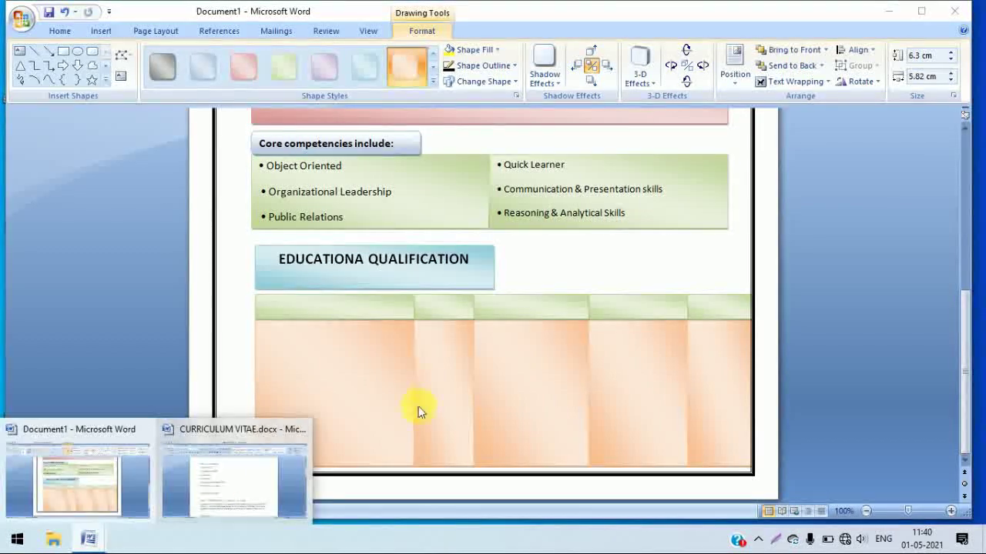
click(247, 439)
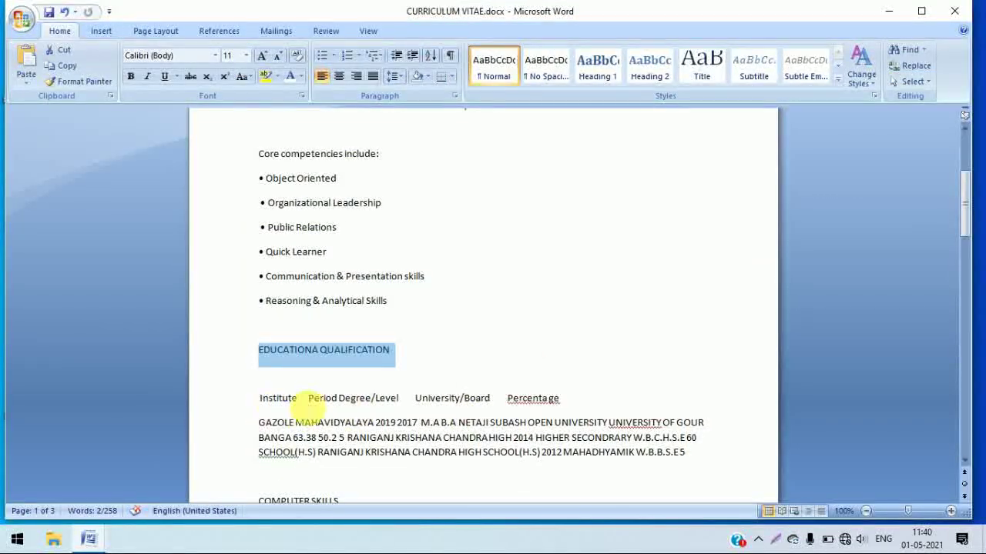
- Enlarge the Institute heading in the first header cell to 14 pt
double_click(278, 399)
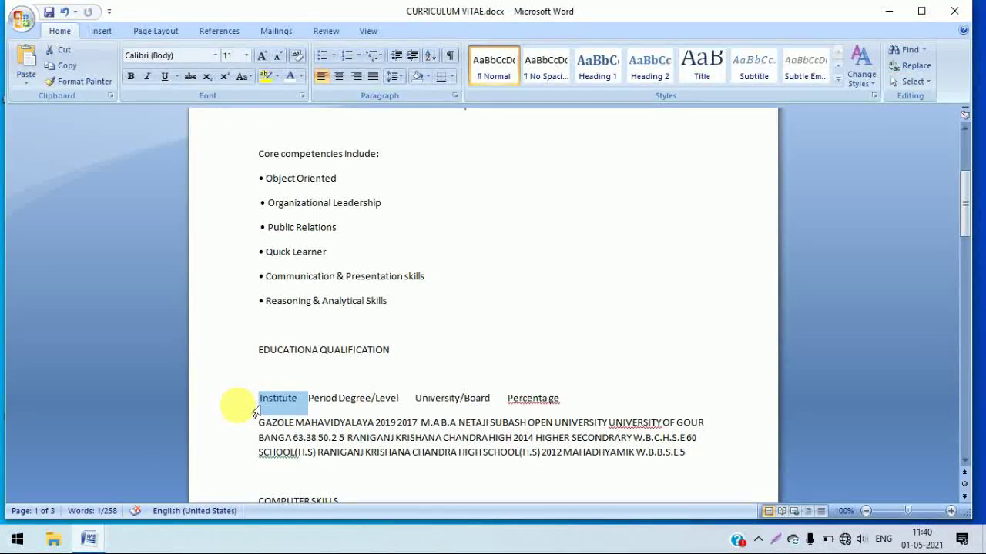
mouse_move(88, 539)
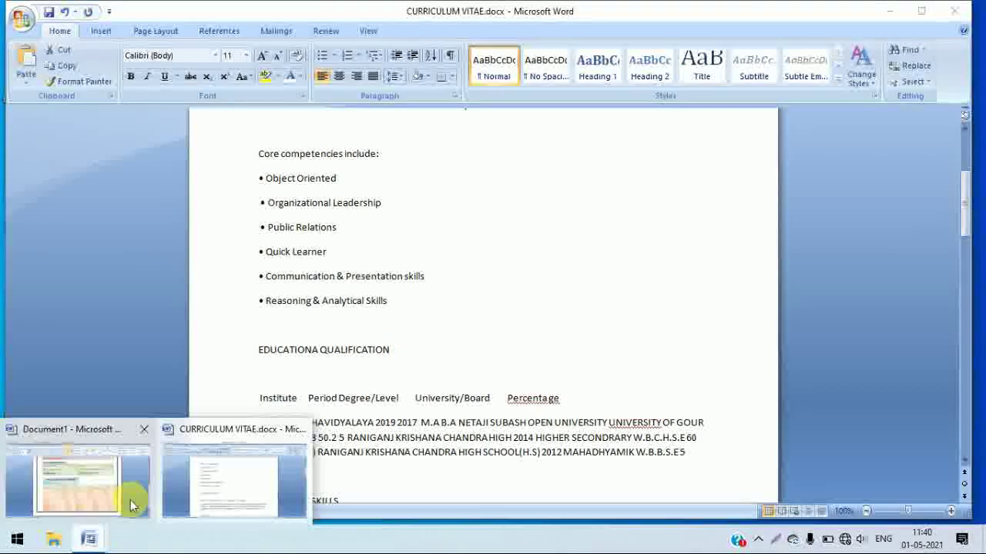
click(82, 493)
right_click(307, 308)
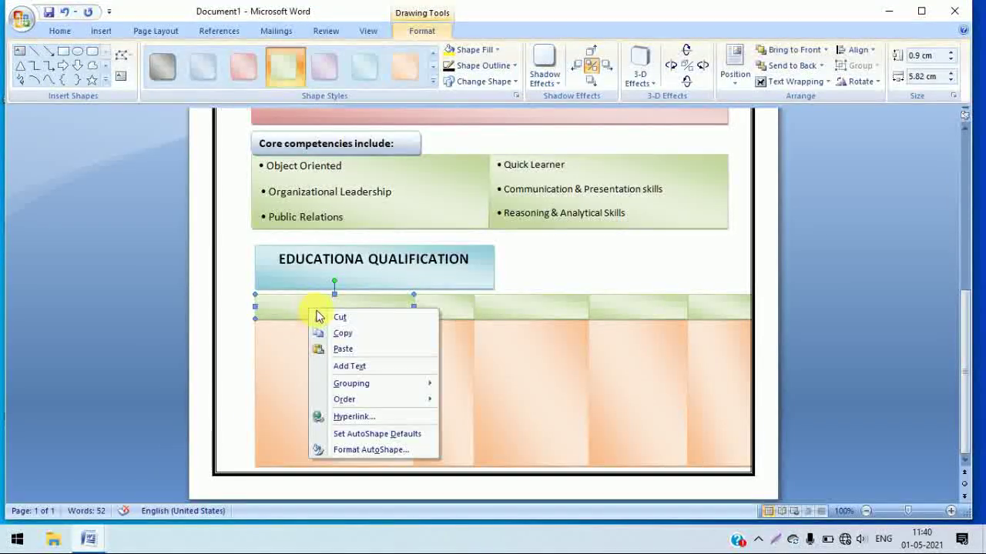
click(355, 366)
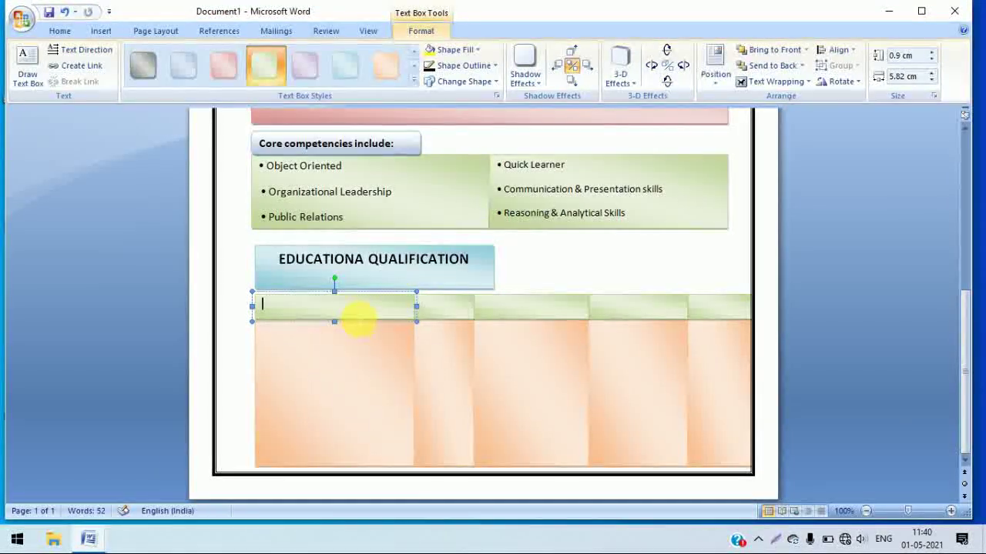
drag(310, 311, 239, 305)
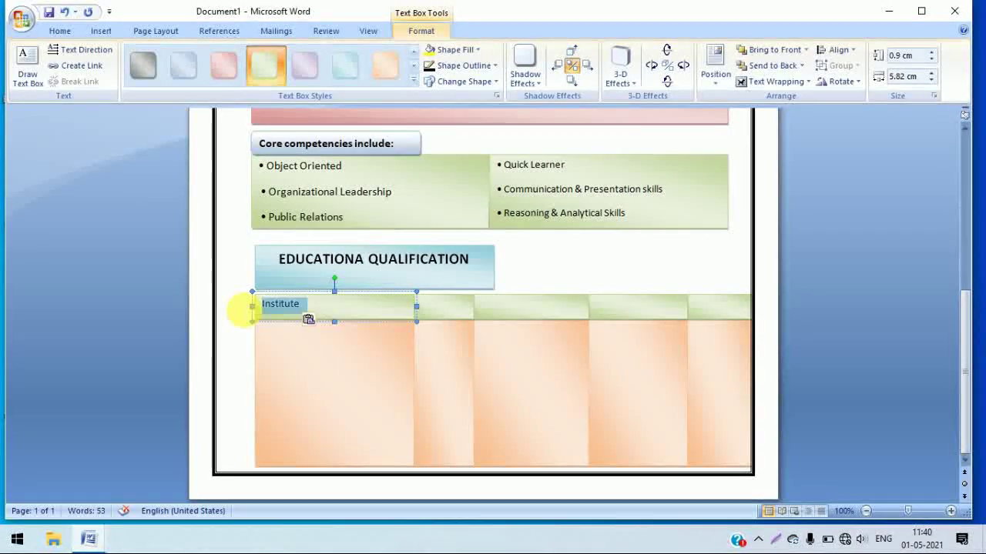
click(60, 31)
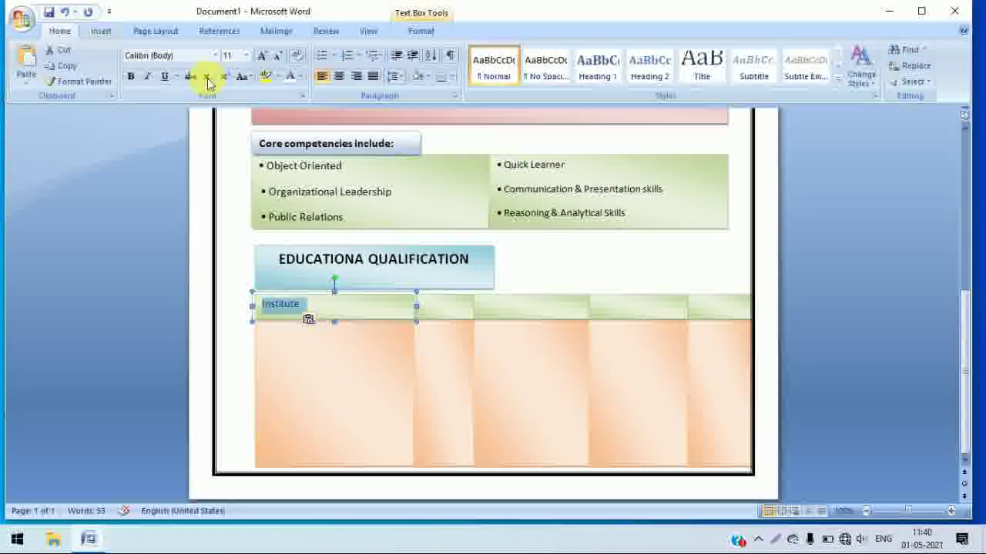
click(245, 55)
click(234, 122)
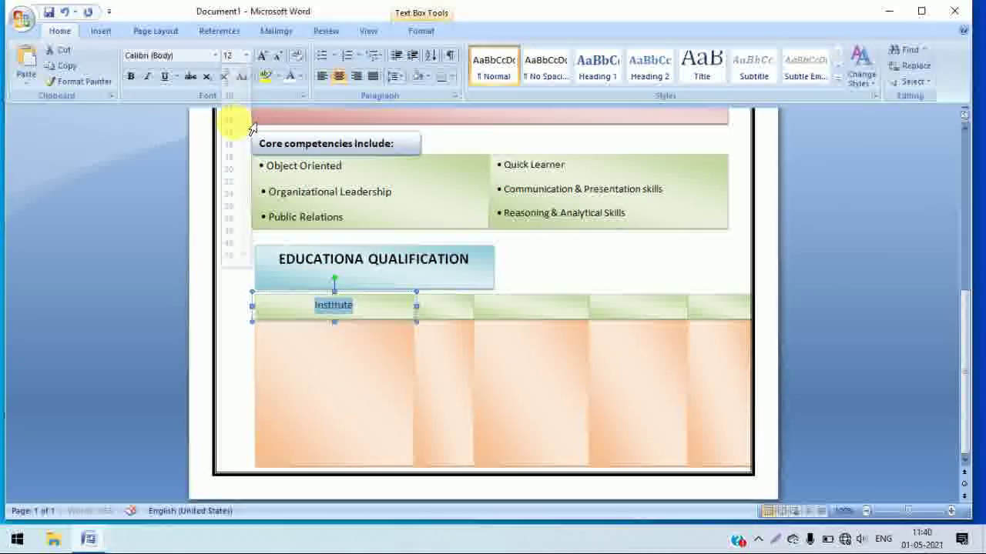
click(246, 55)
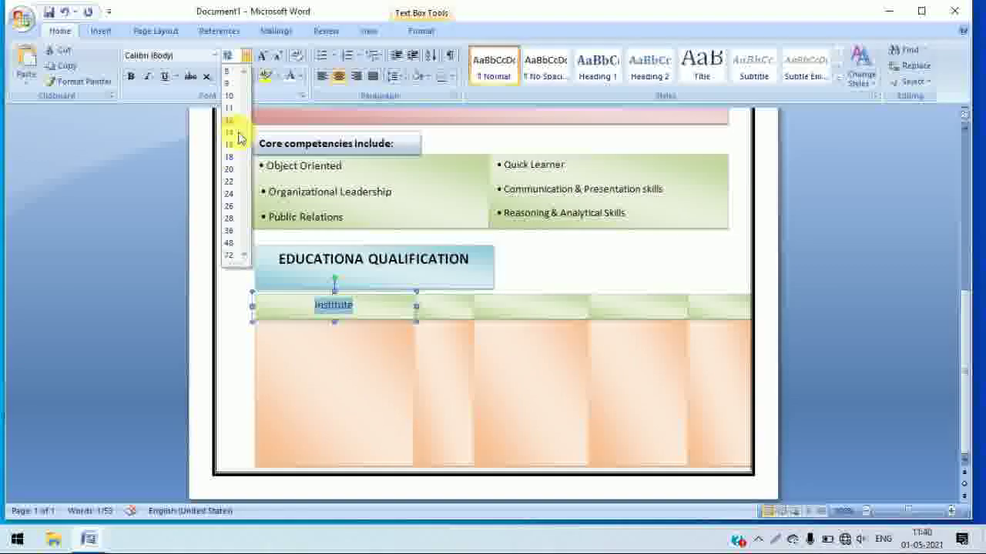
click(230, 134)
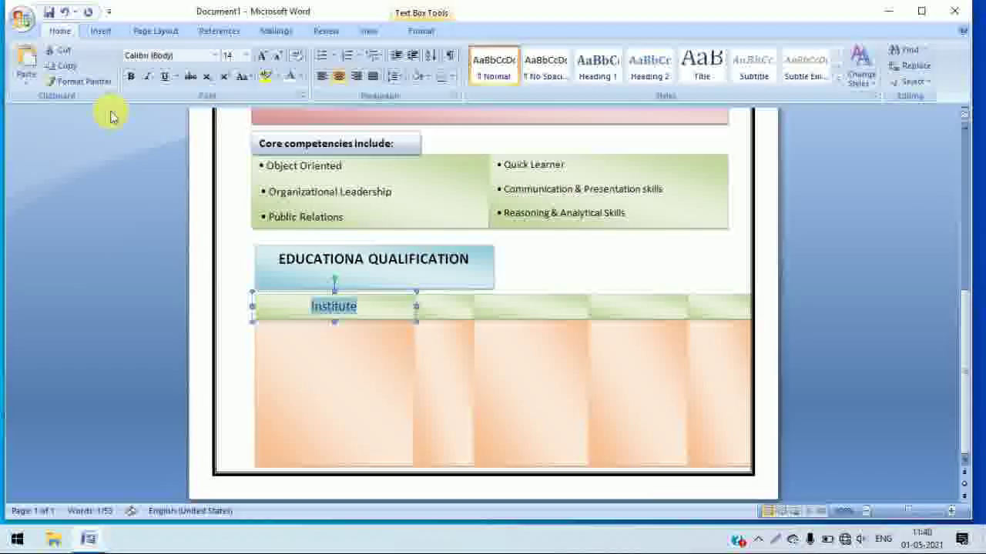
- Type 'Period' into the empty second header cell
click(436, 312)
click(86, 541)
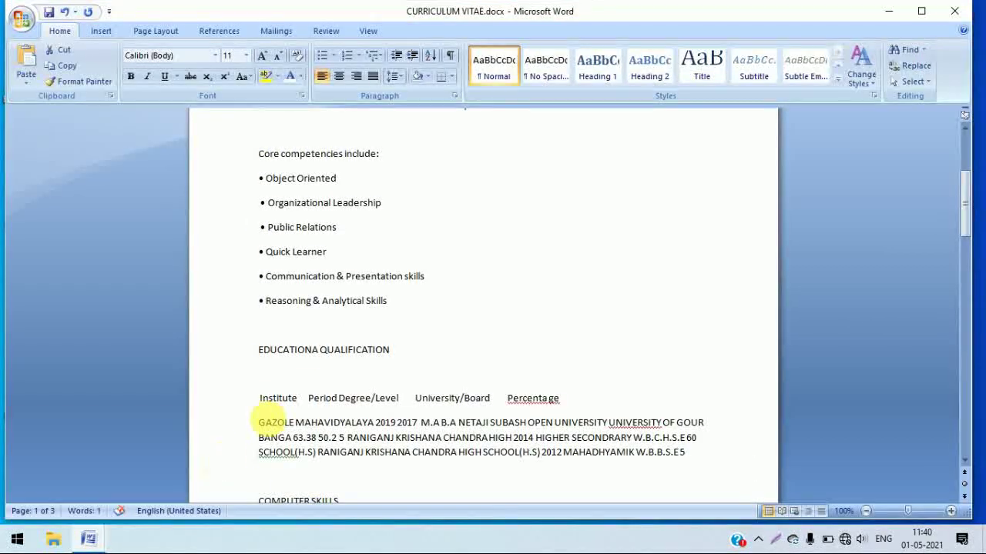
double_click(277, 398)
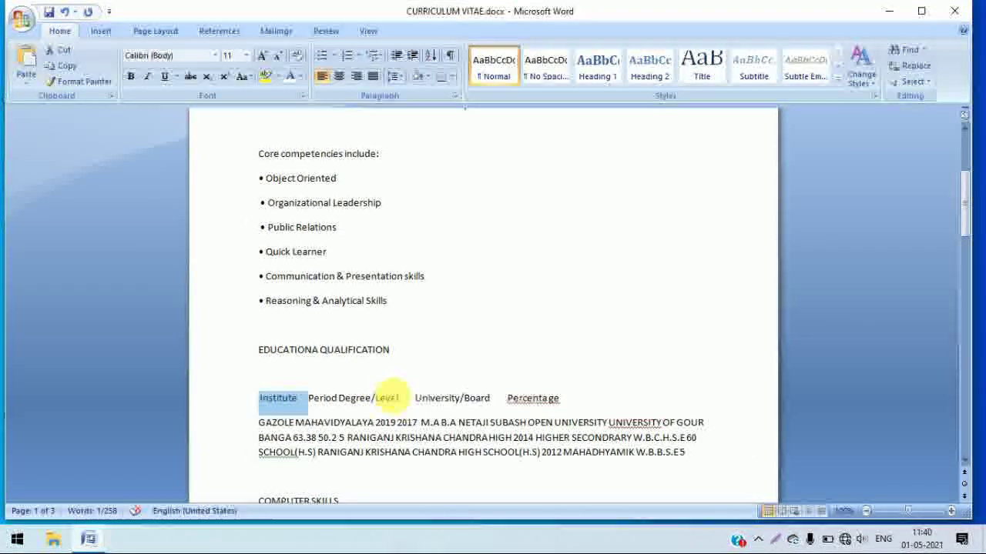
drag(413, 401, 324, 396)
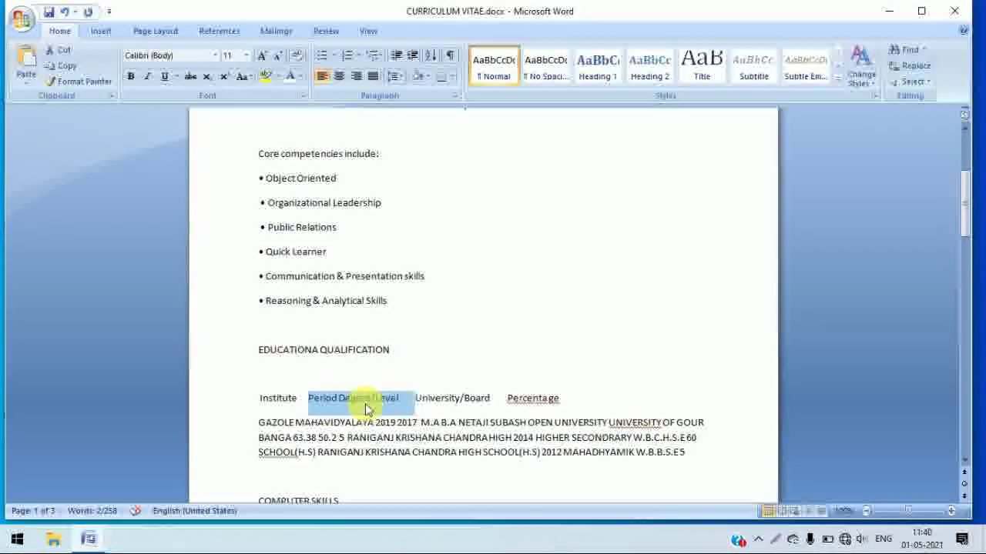
click(326, 419)
double_click(325, 404)
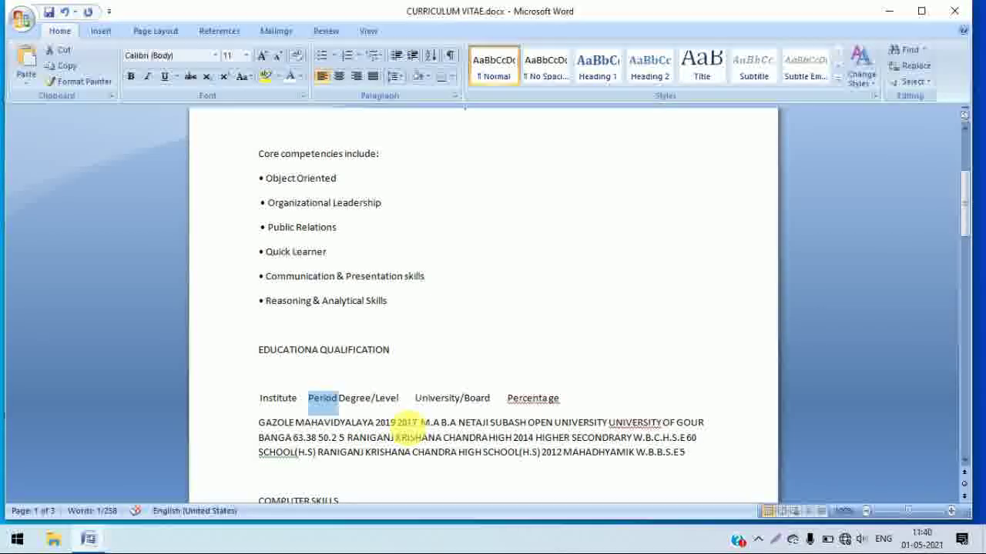
click(89, 538)
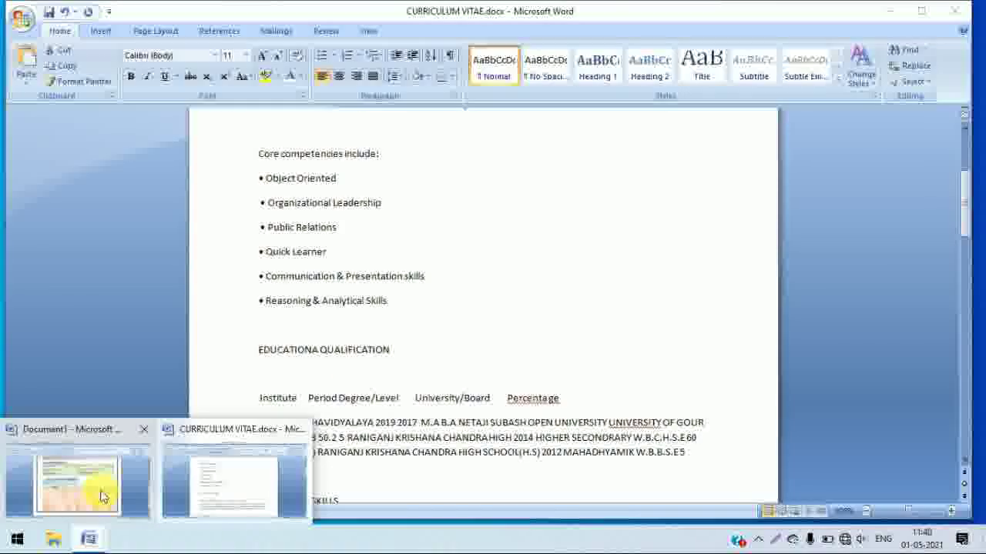
click(100, 500)
click(446, 312)
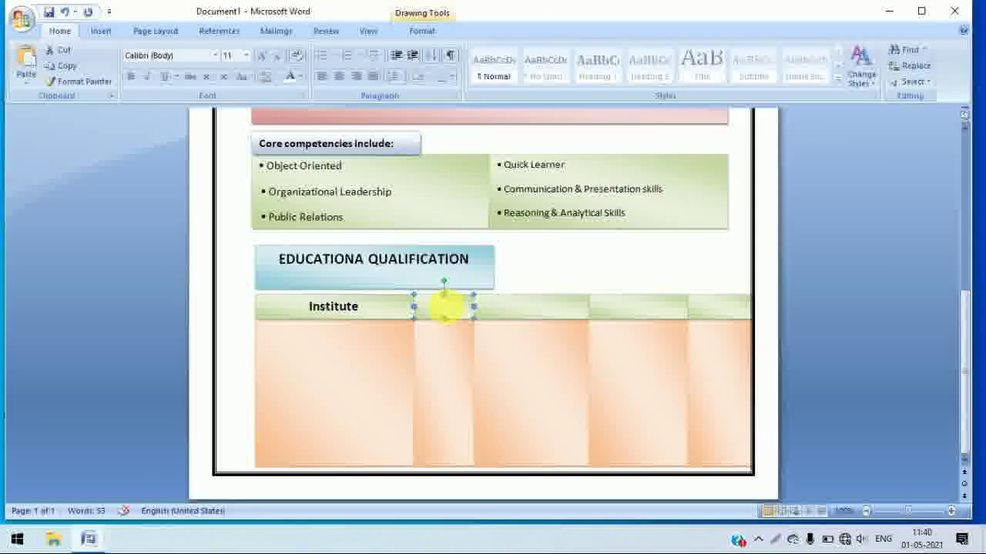
right_click(452, 312)
click(497, 369)
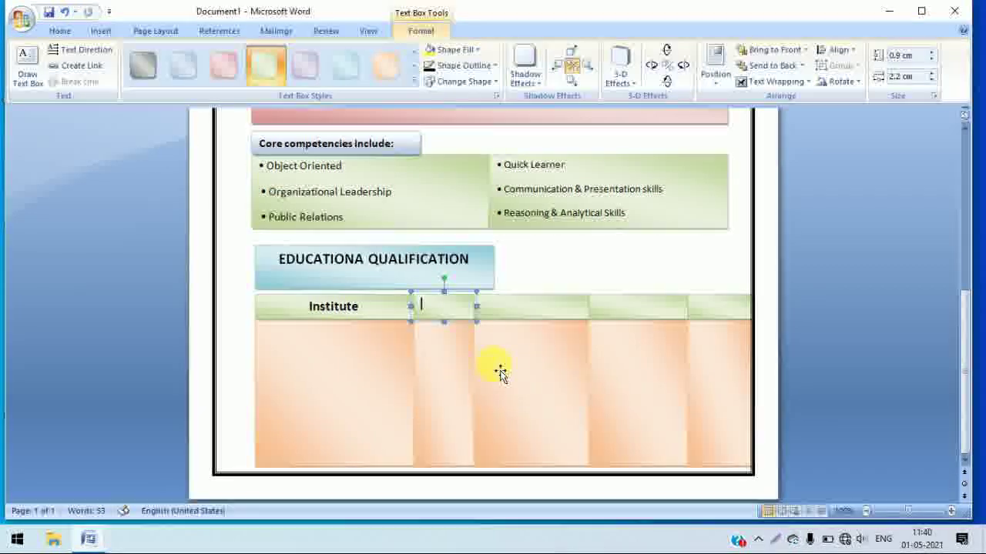
text(Period)
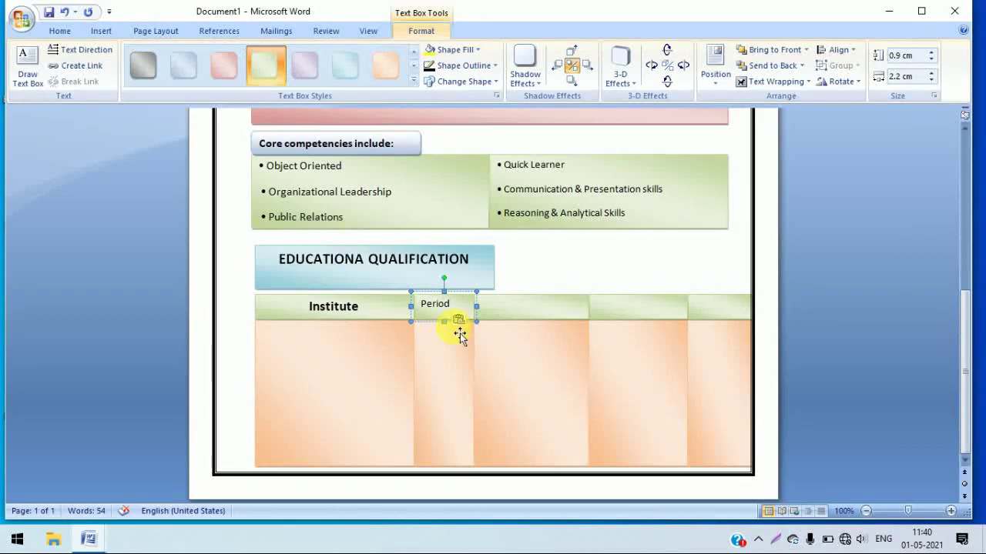
- Format the Period heading as 14 pt, bold and centred
double_click(439, 305)
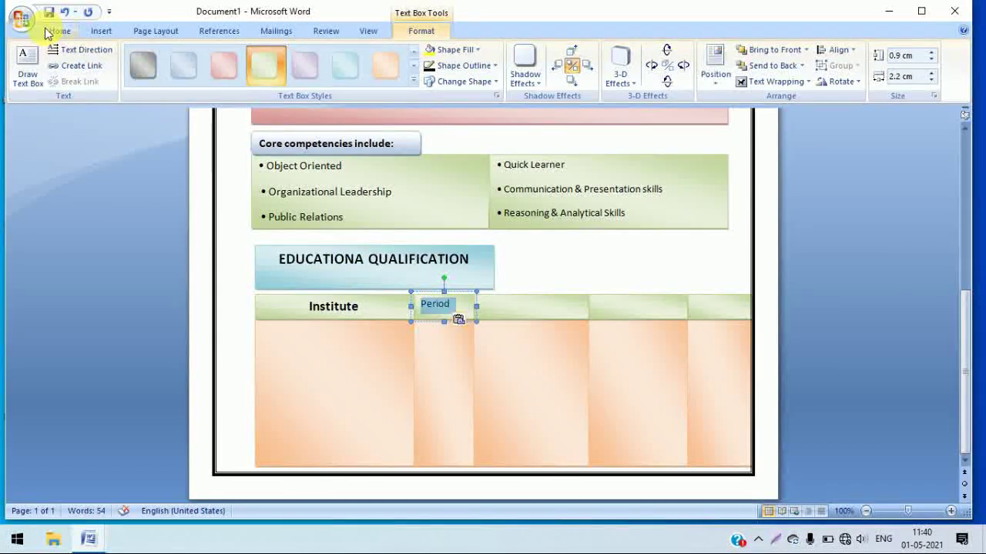
click(47, 31)
click(246, 55)
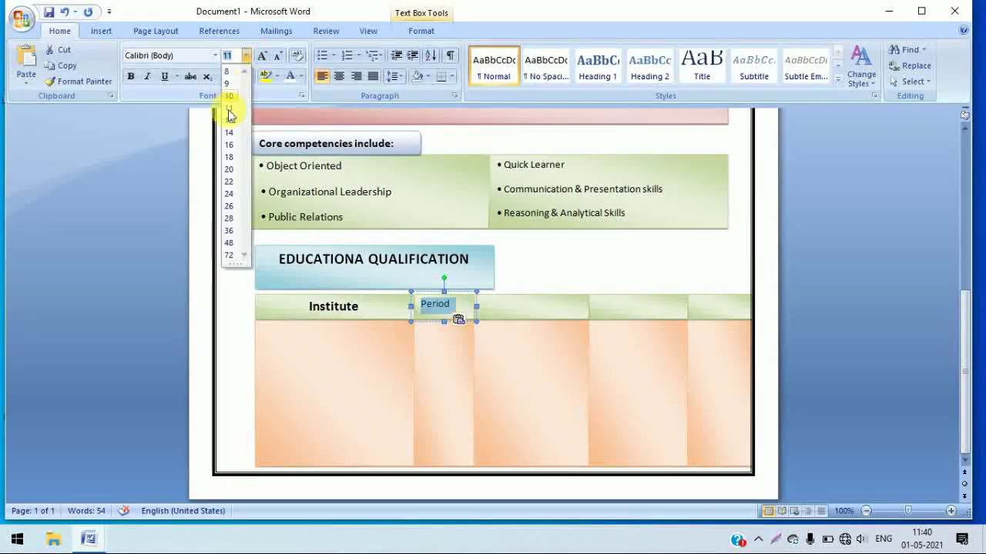
click(229, 133)
click(131, 76)
click(339, 76)
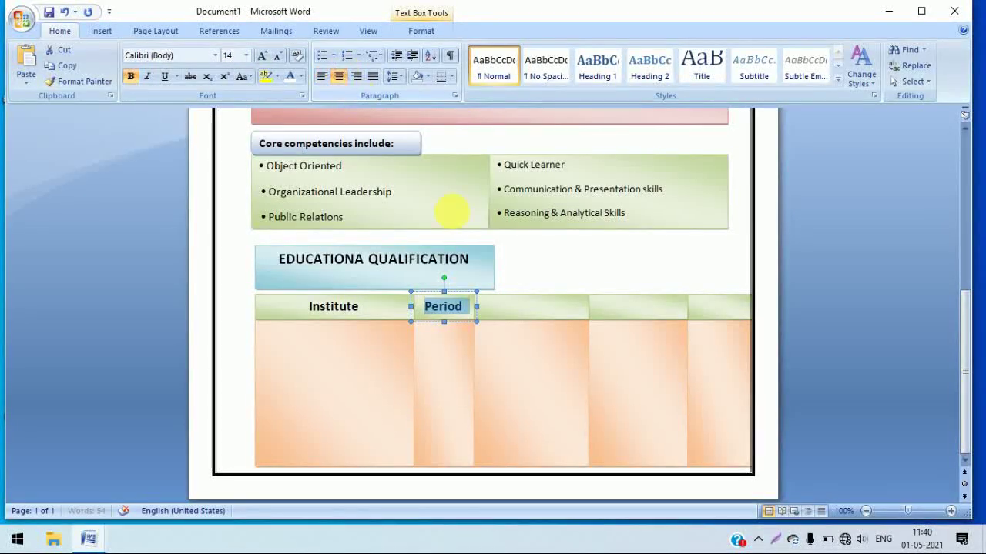
click(541, 308)
right_click(536, 303)
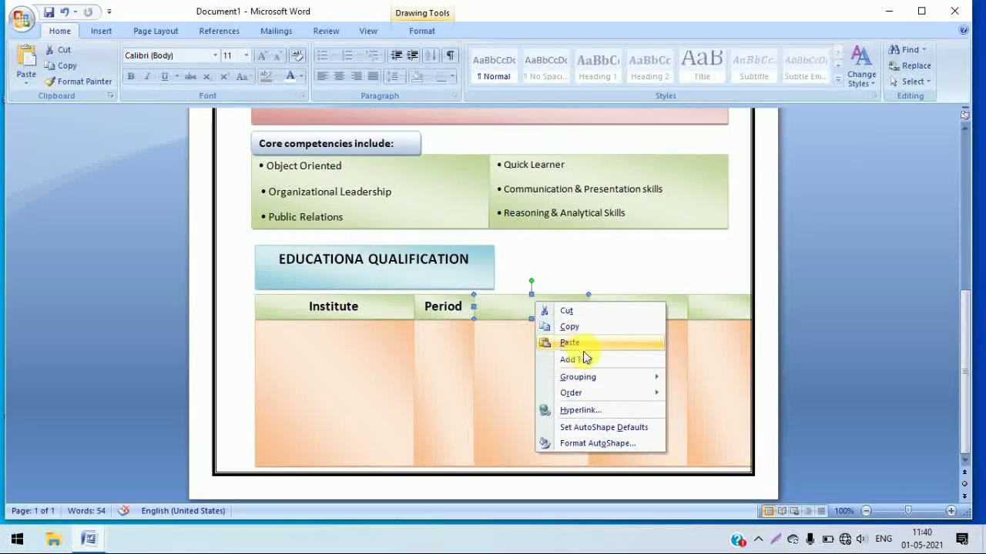
- Copy Degree/Level from the CURRICULUM VITAE document into the third header box
click(583, 359)
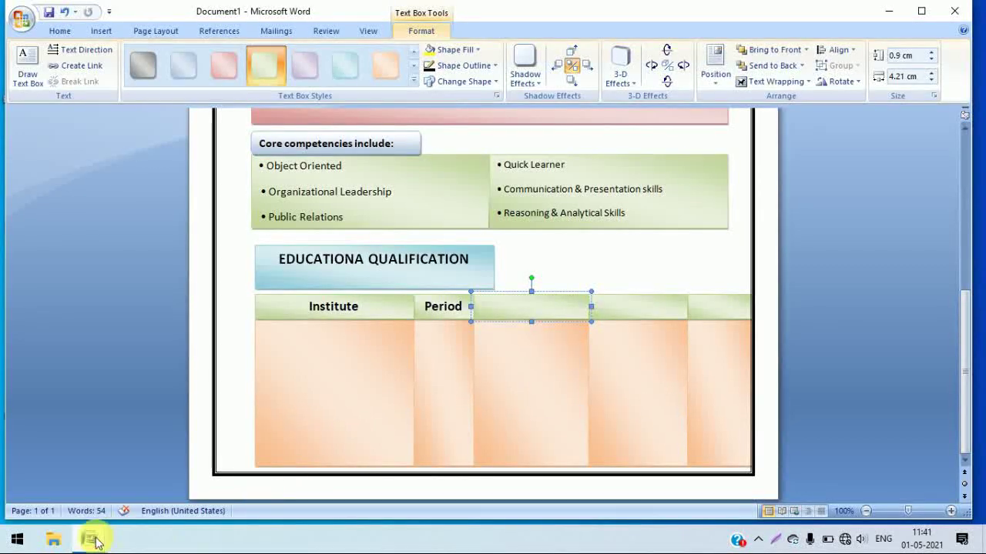
mouse_move(89, 539)
click(231, 477)
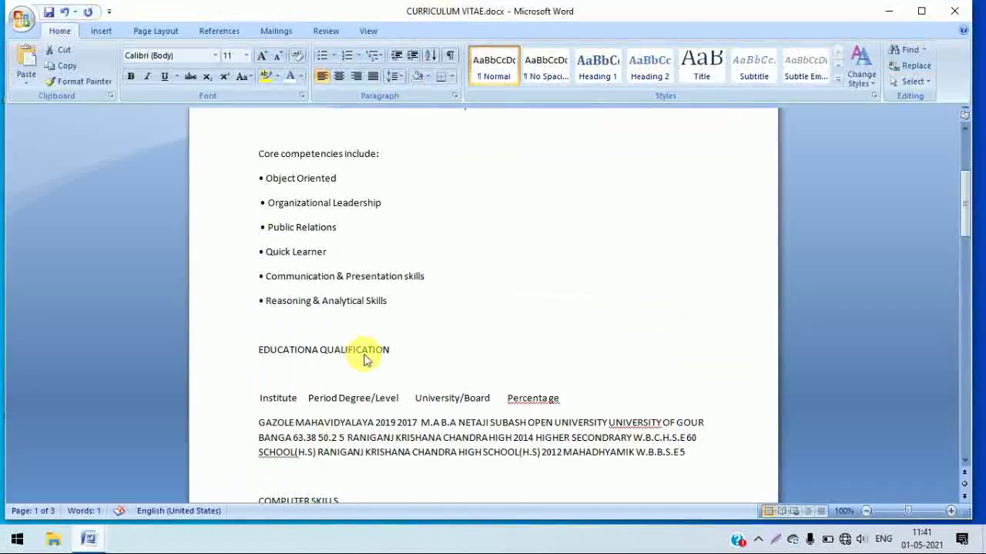
drag(308, 399, 389, 398)
drag(308, 398, 414, 398)
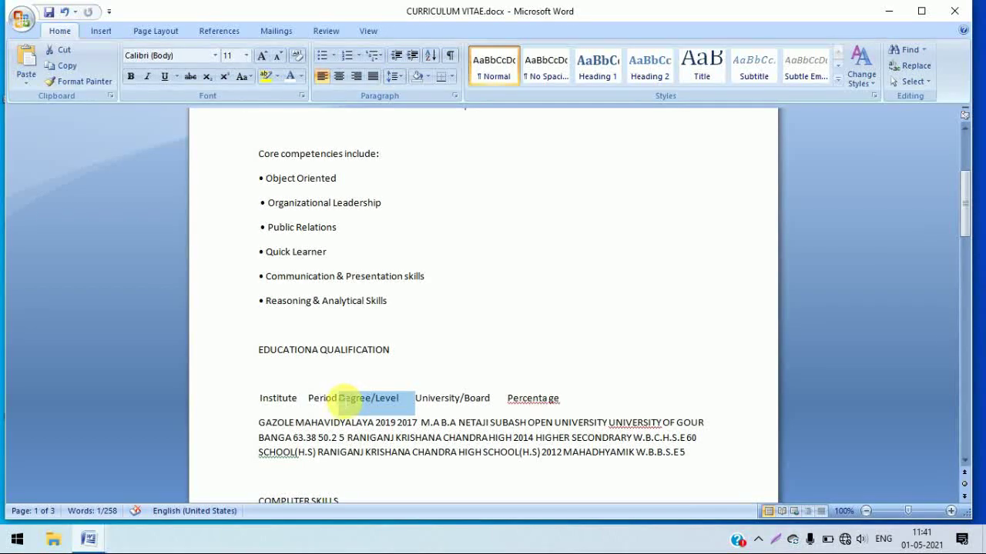
drag(345, 396, 339, 398)
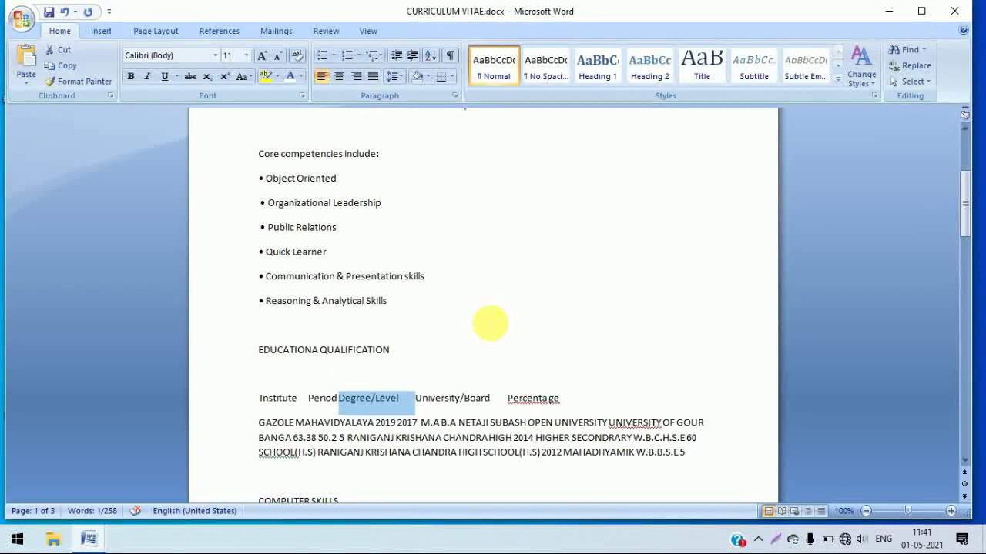
click(89, 539)
click(108, 467)
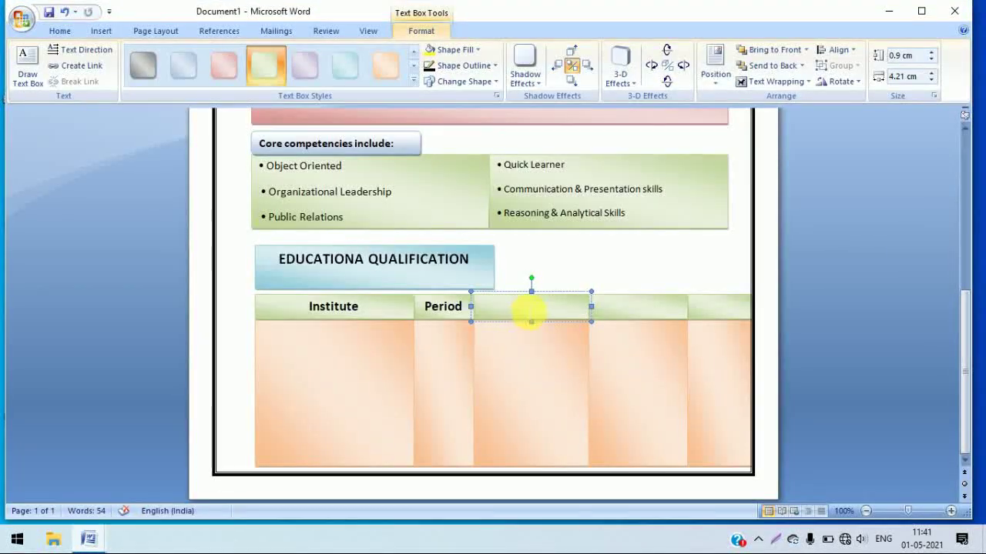
text(Degree/Level)
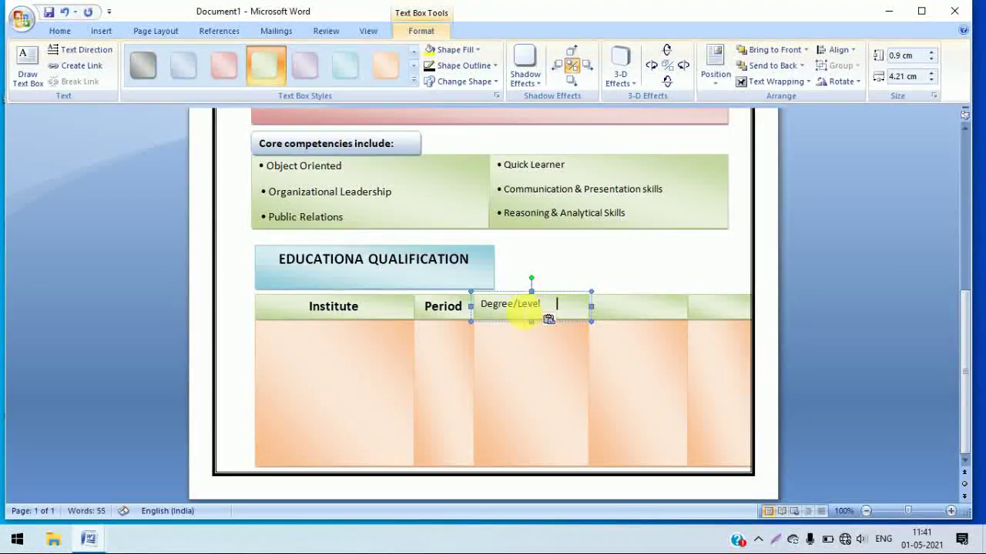
- Centre the Degree/Level heading and set it to 14 pt
drag(556, 308, 508, 316)
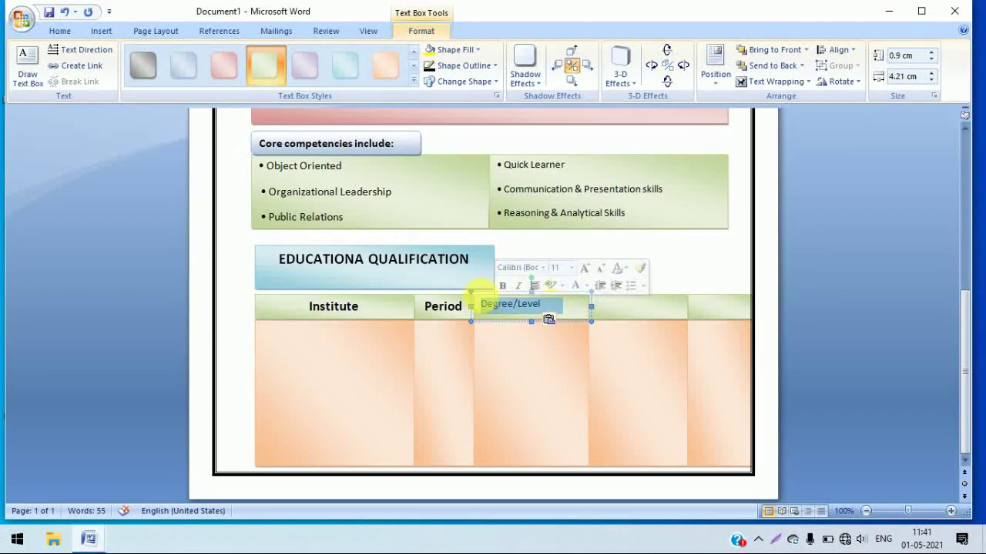
click(59, 31)
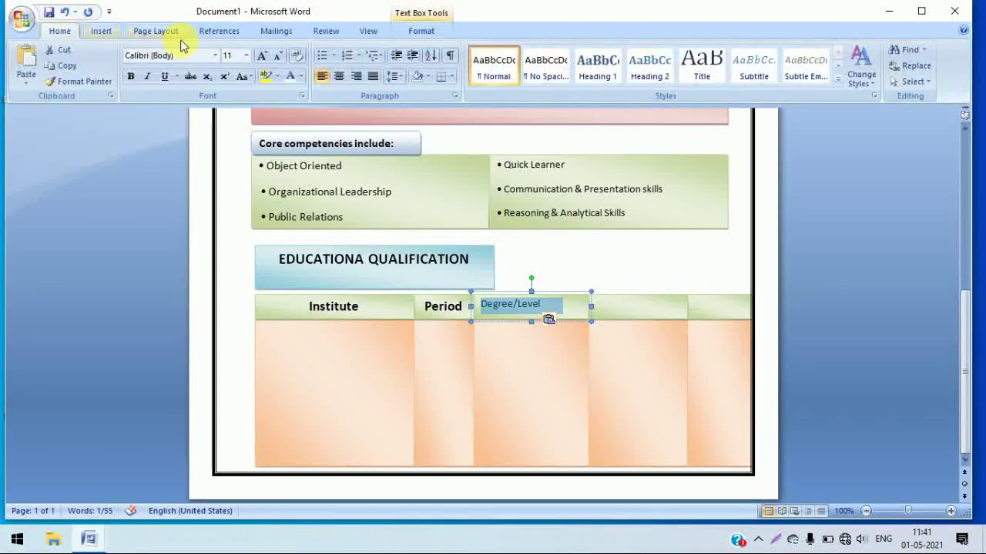
click(338, 76)
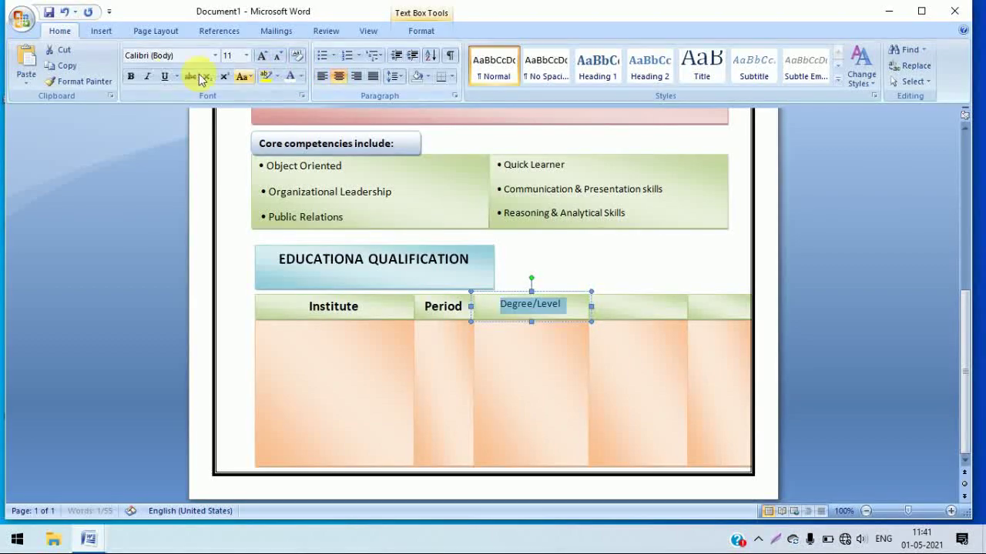
click(246, 55)
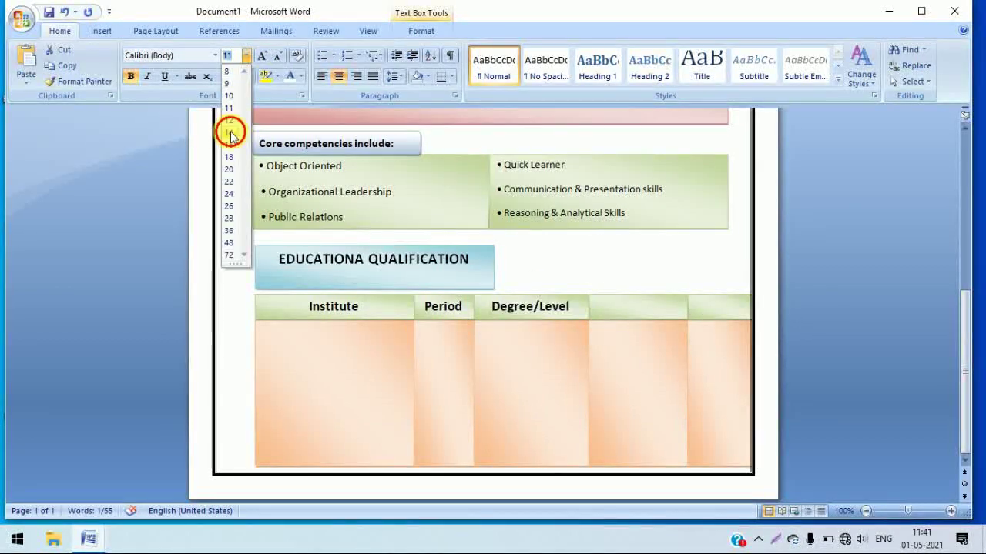
click(230, 133)
- Copy University/Board from the CV document into the fourth header box
click(618, 308)
right_click(625, 311)
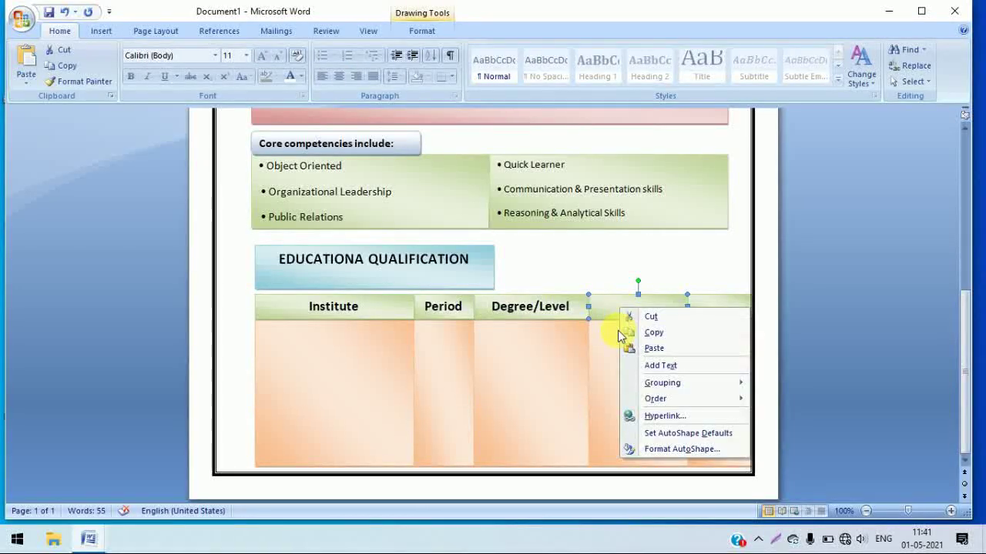
click(660, 365)
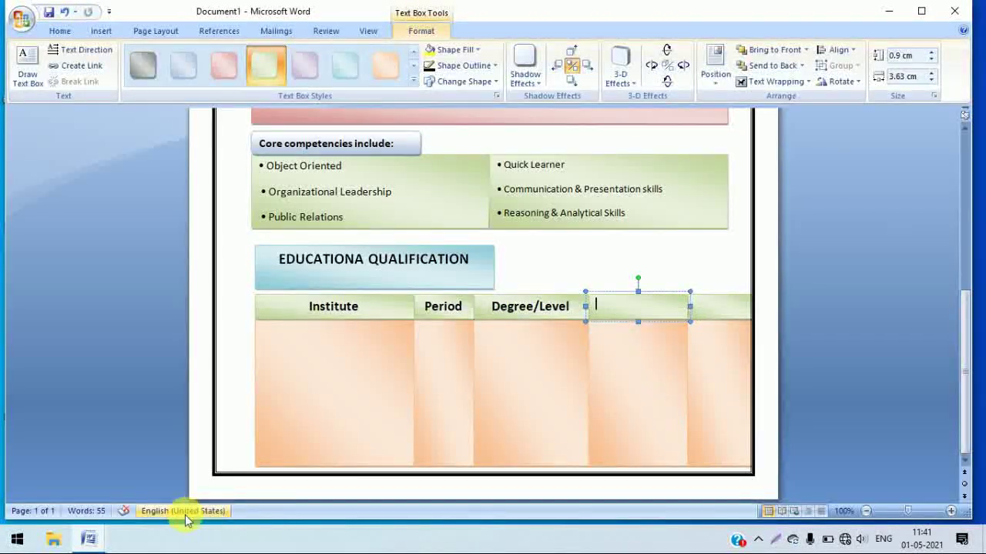
click(90, 543)
click(241, 495)
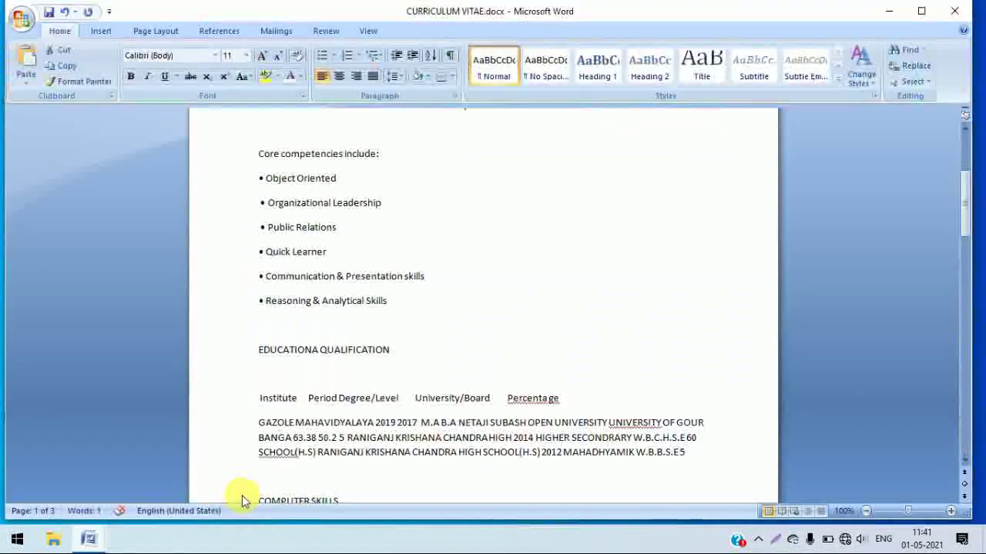
click(499, 398)
drag(499, 398, 425, 396)
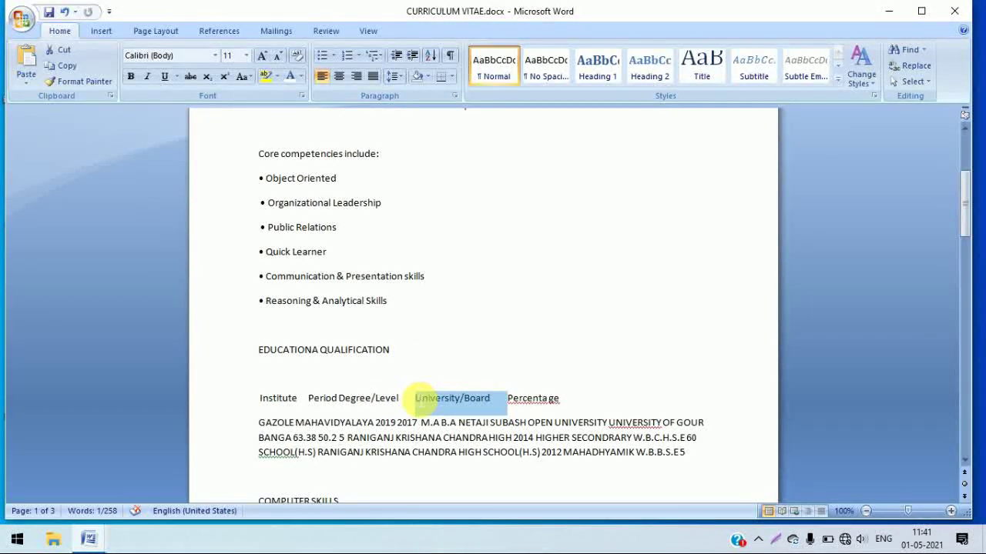
click(91, 540)
click(99, 478)
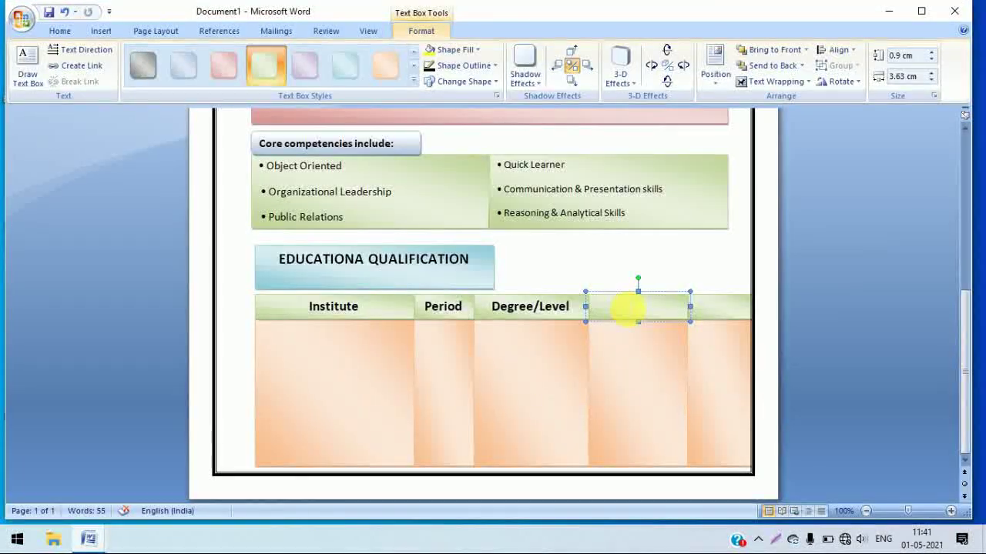
right_click(630, 309)
click(675, 345)
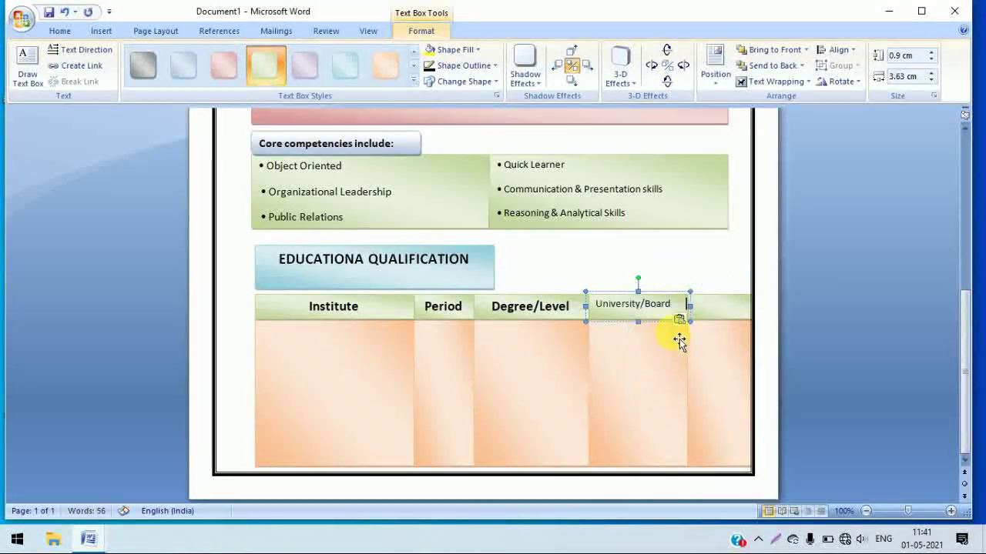
- Make the University/Board heading 12 pt, bold and centred
drag(677, 306, 607, 317)
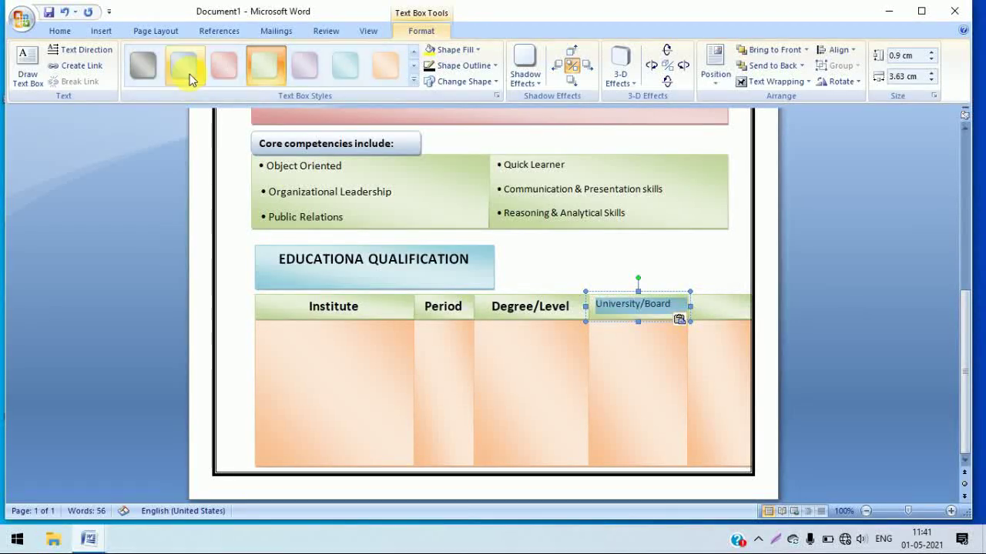
click(60, 30)
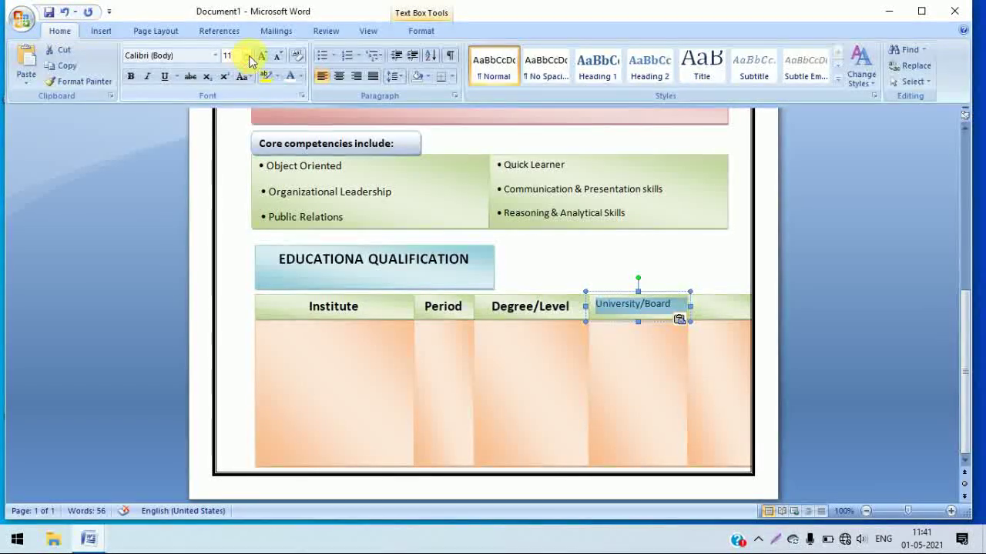
click(247, 55)
click(231, 117)
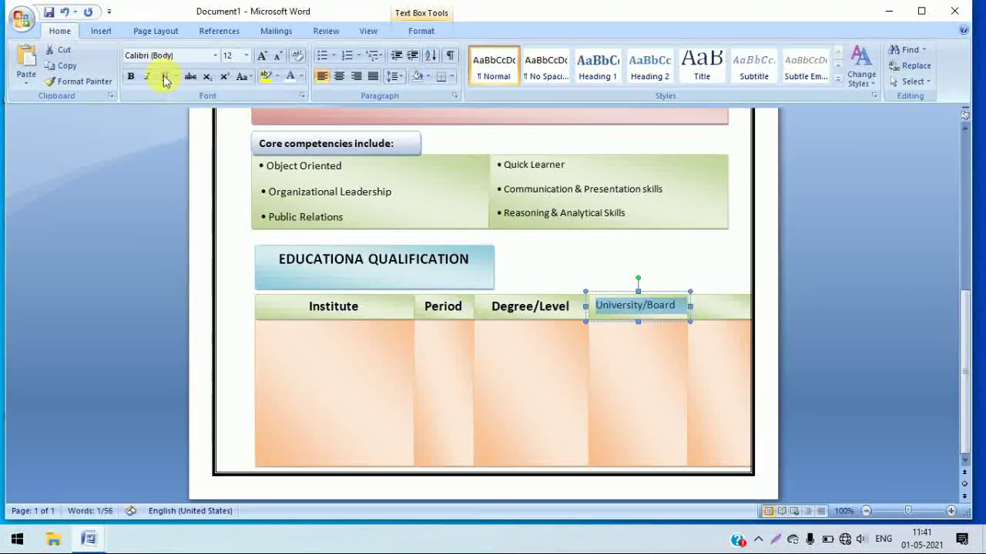
click(131, 76)
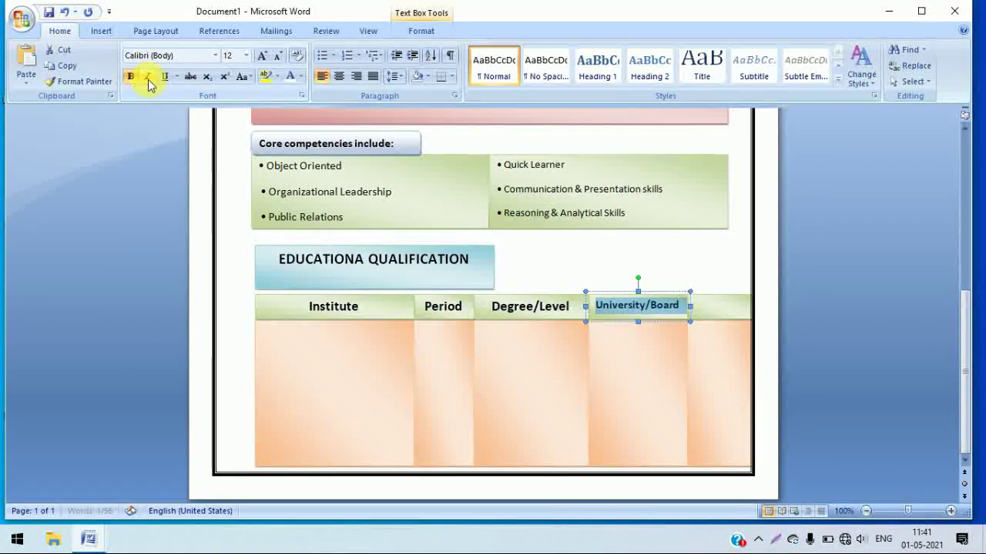
click(339, 77)
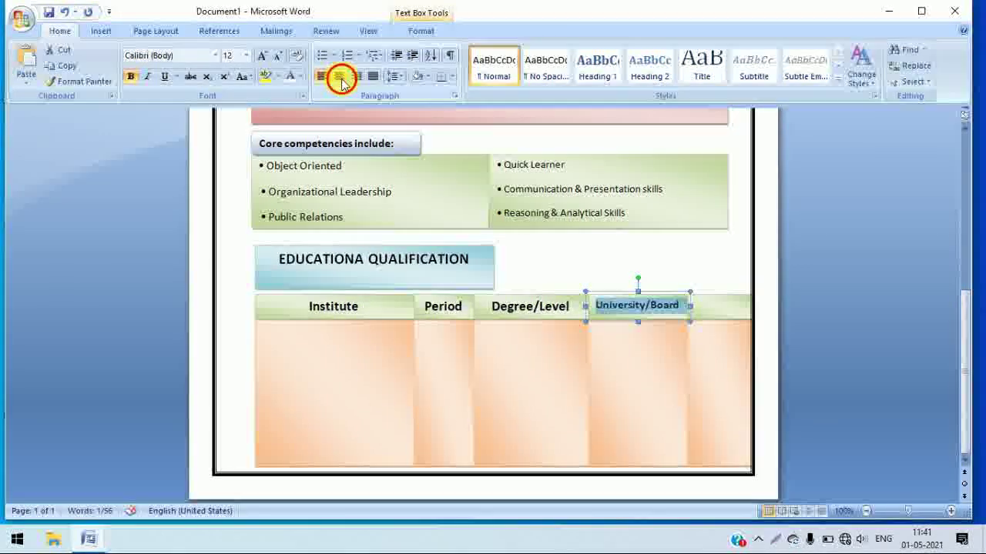
click(732, 311)
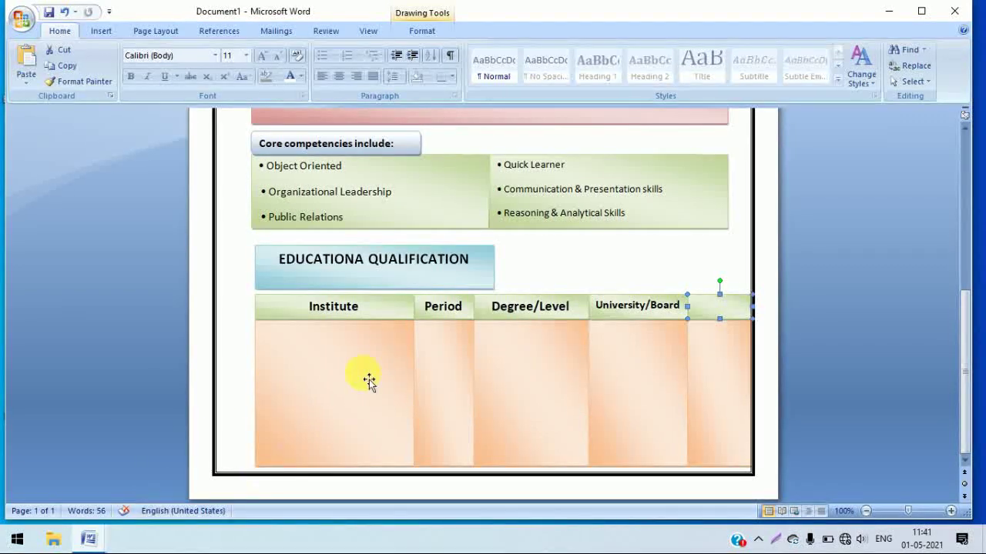
right_click(722, 307)
- Correct the Percentage heading in the CV document to 'Percents'
click(762, 364)
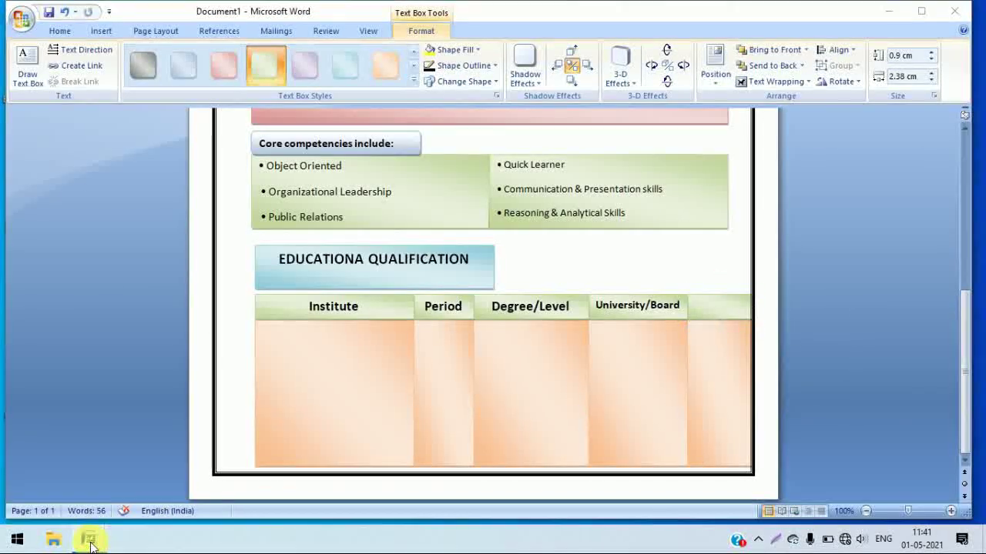
mouse_move(88, 539)
click(246, 471)
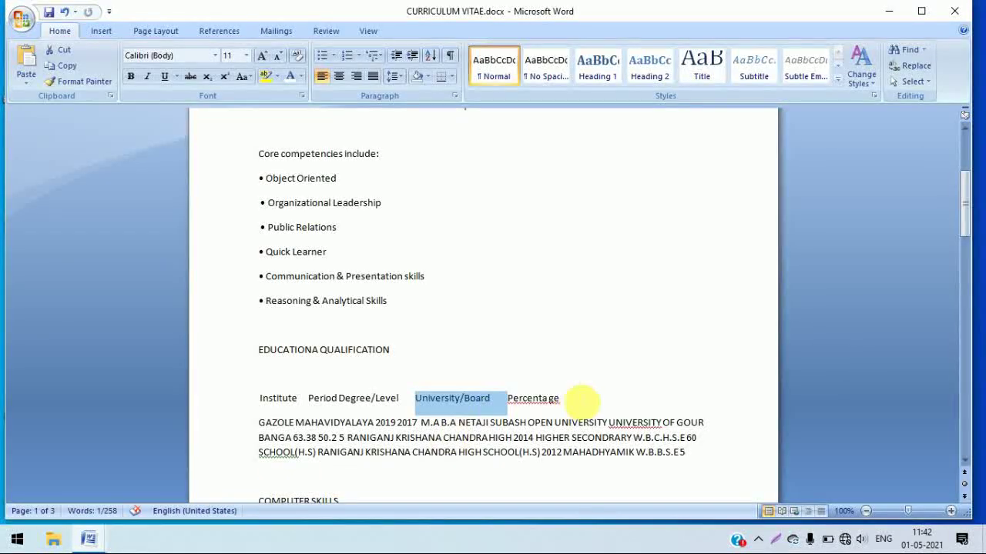
drag(570, 398, 508, 399)
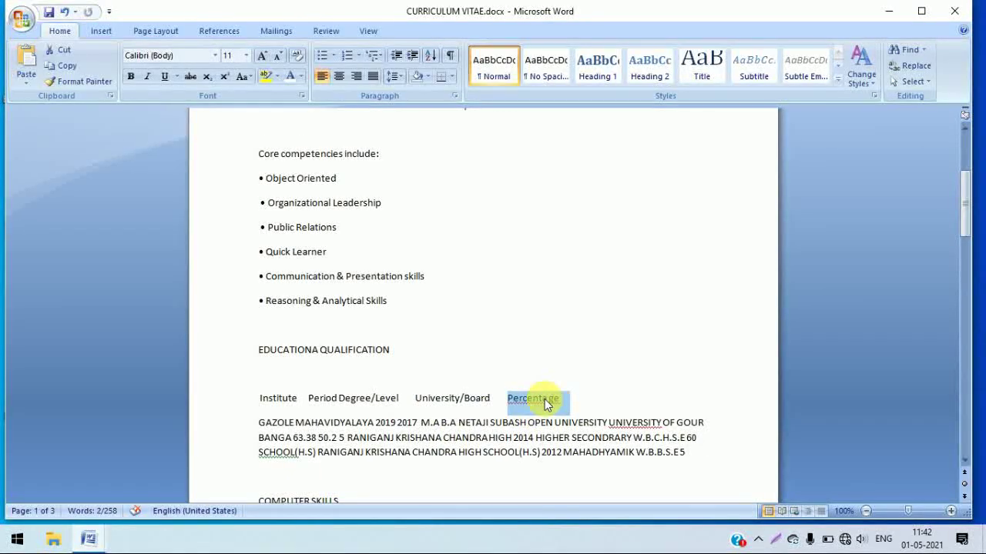
right_click(544, 399)
click(622, 200)
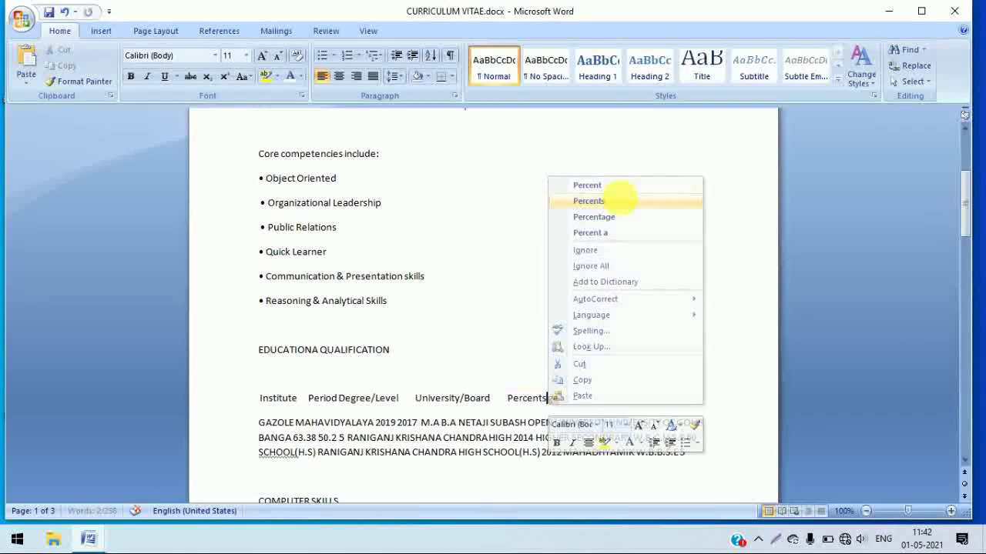
click(588, 399)
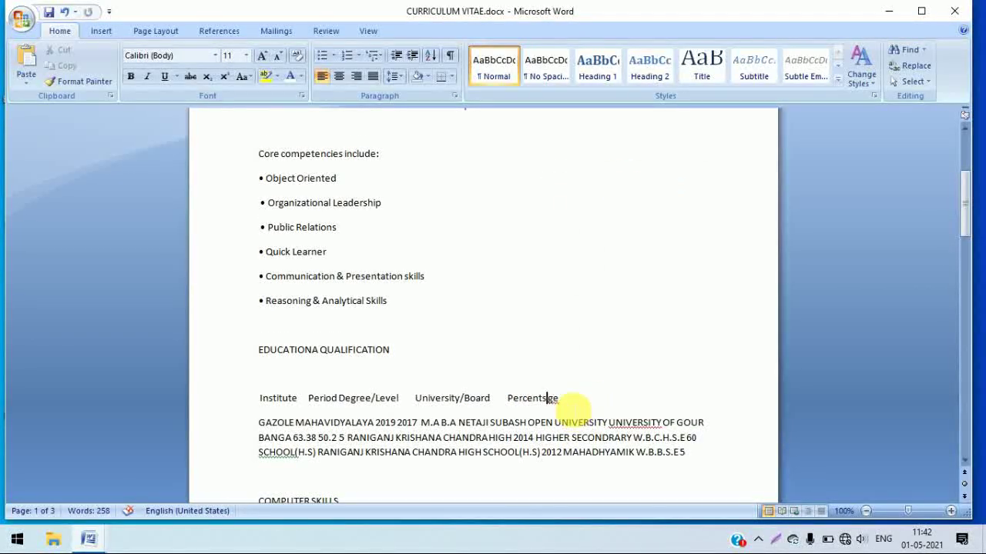
drag(567, 401, 509, 410)
key(ctrl+c)
key(BackSpace)
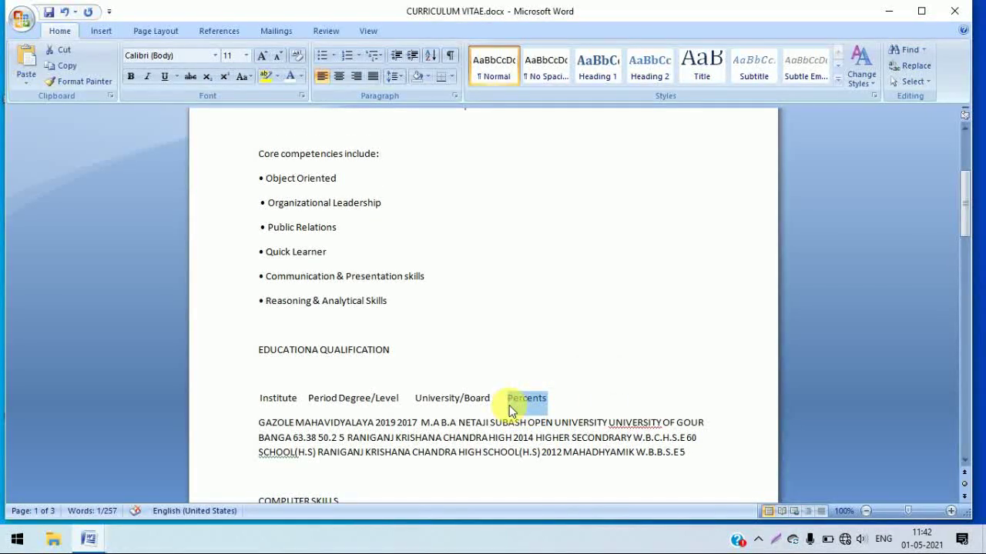
- Paste Percents into the empty fifth header box of Document1
click(89, 538)
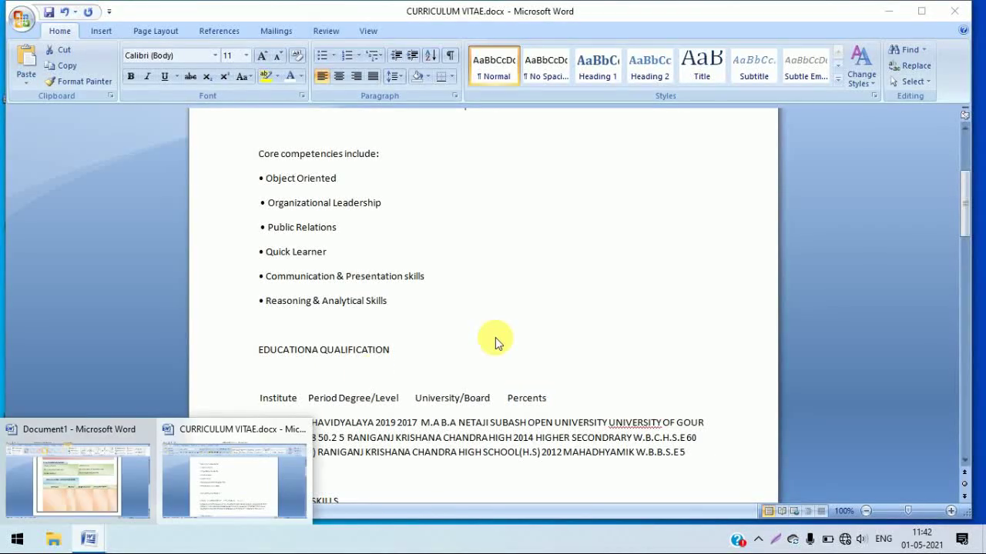
click(103, 458)
right_click(710, 306)
click(747, 343)
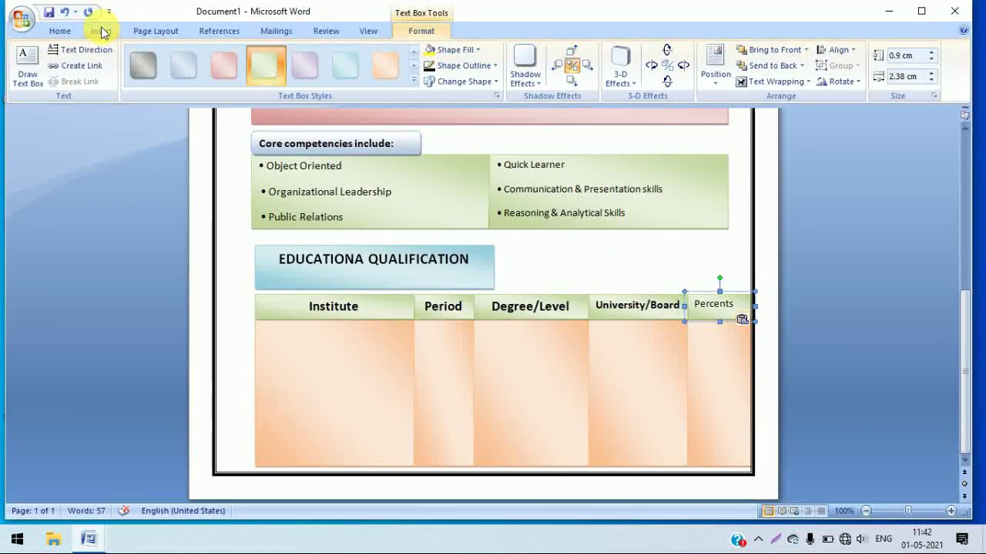
- Format Percents as 14 pt, bold and centred
click(60, 32)
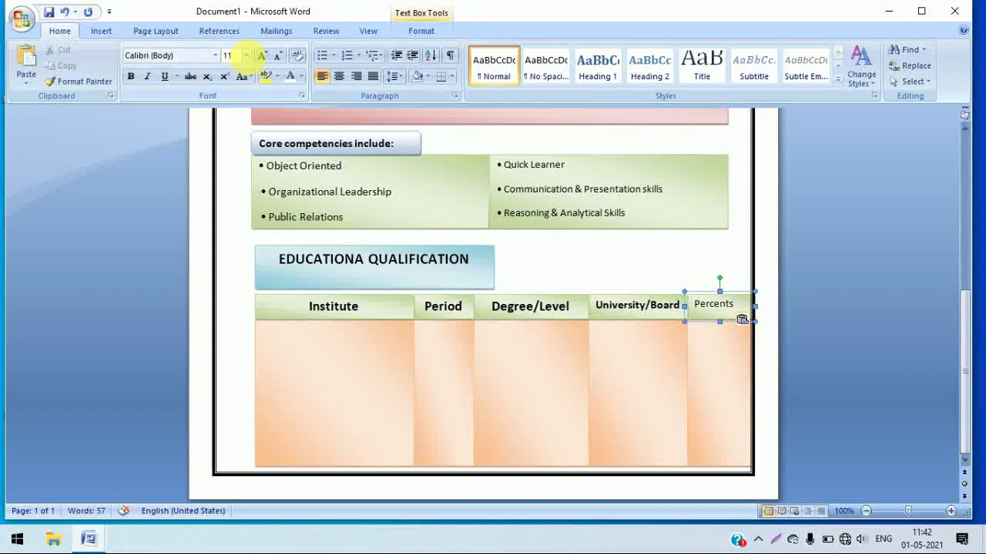
drag(740, 305, 690, 304)
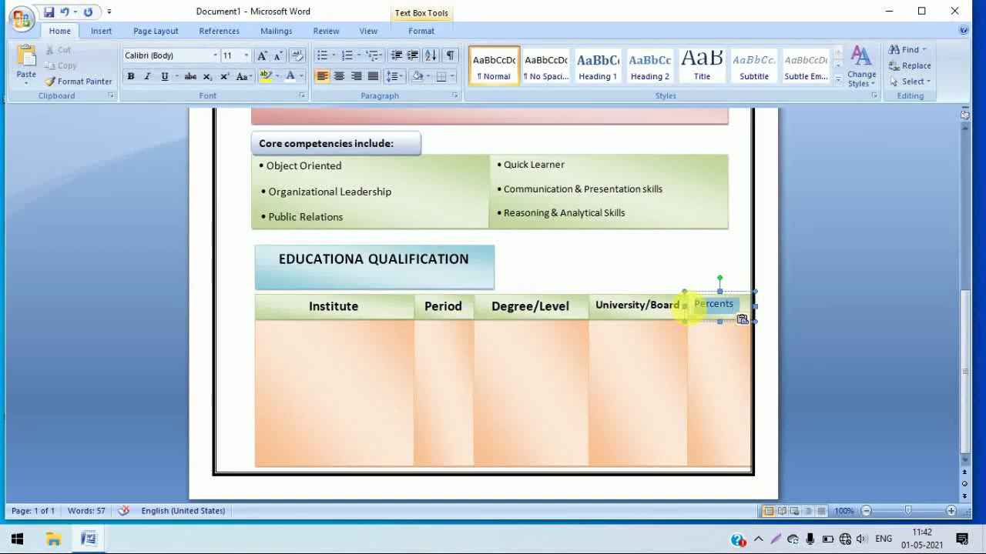
click(246, 55)
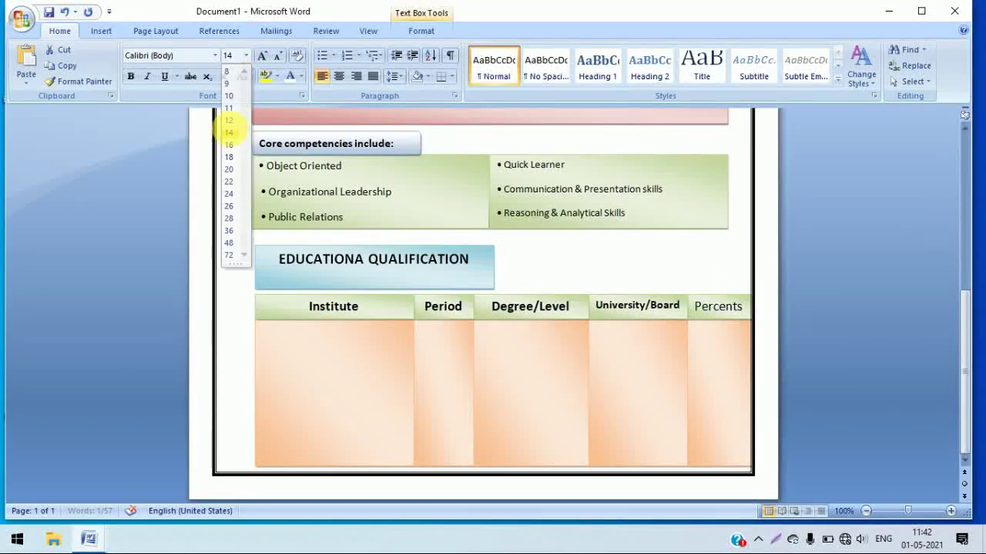
click(230, 132)
click(131, 77)
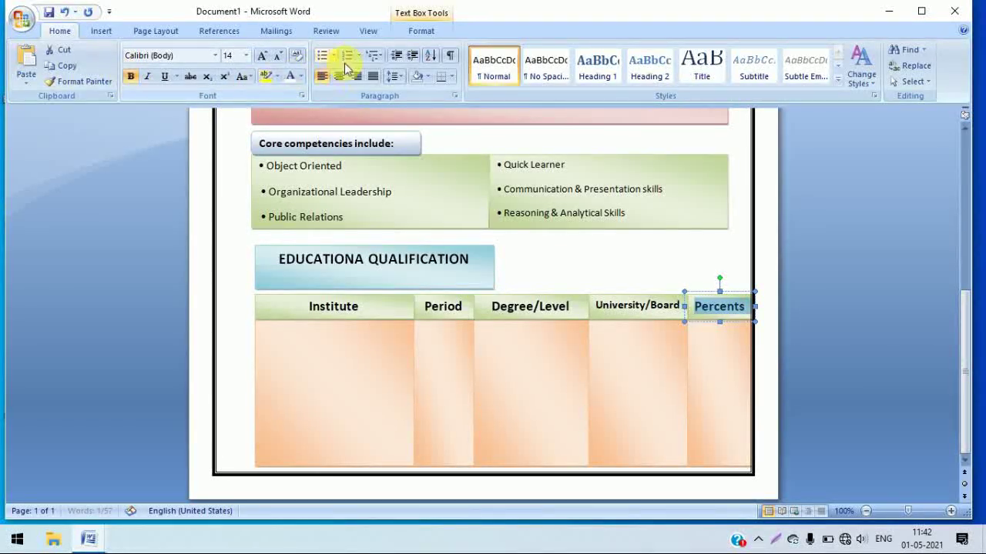
click(339, 77)
click(638, 435)
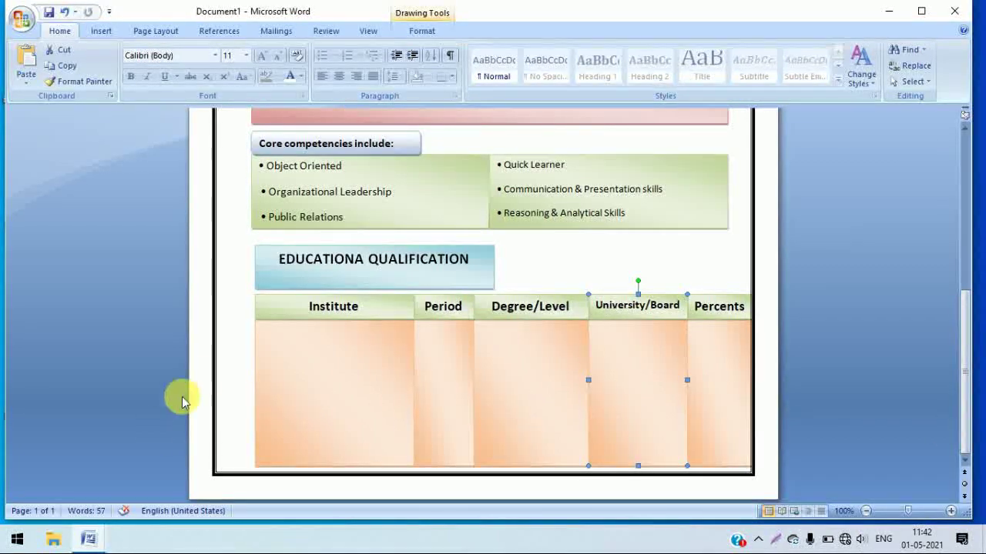
click(356, 354)
- Enter MALDA COLLEGE as the first entry in the Institute column
right_click(348, 343)
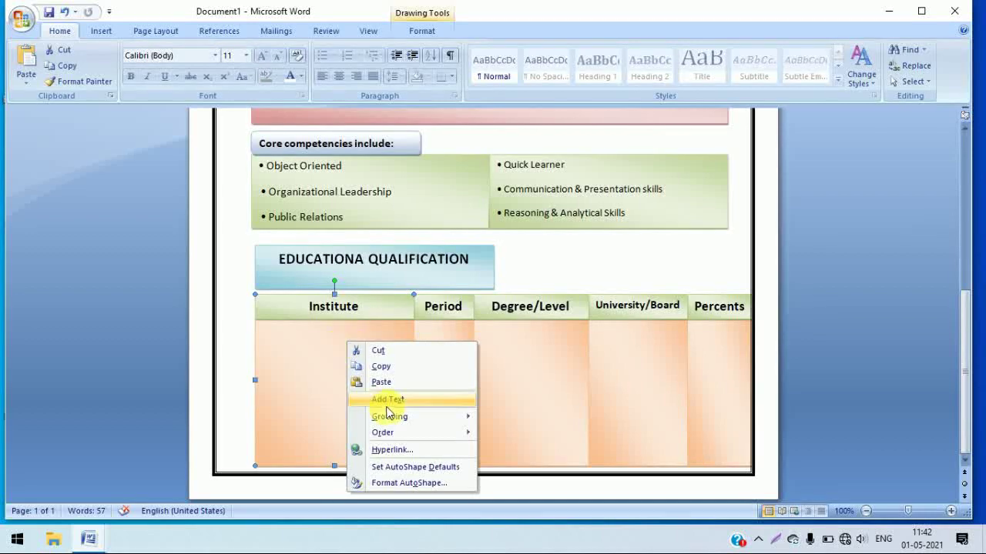
click(389, 399)
text(MALDA)
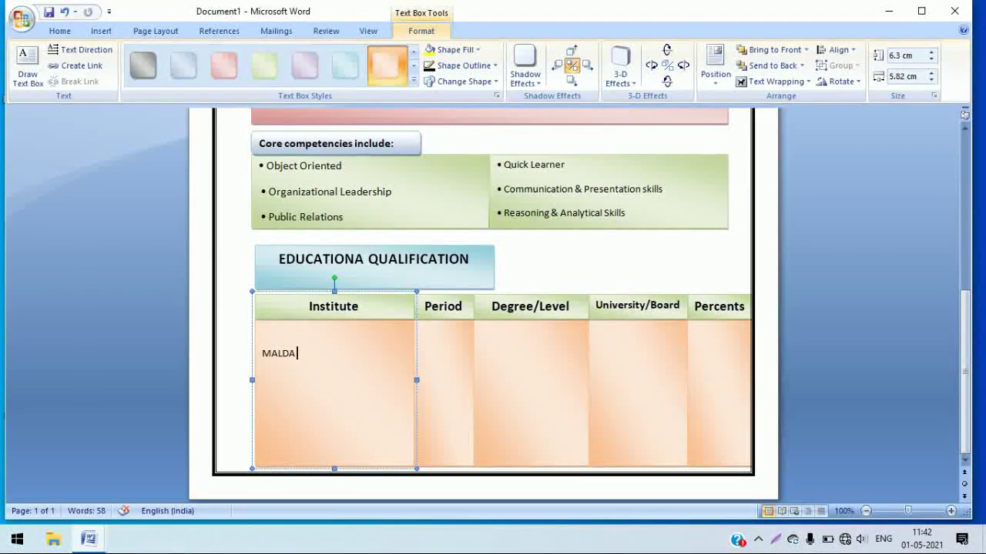
text(............)
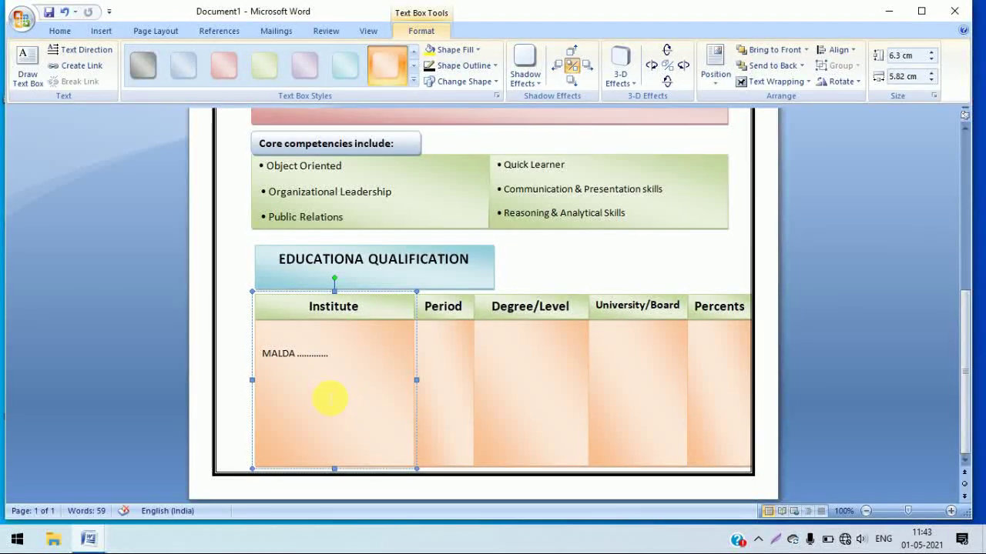
key(Return)
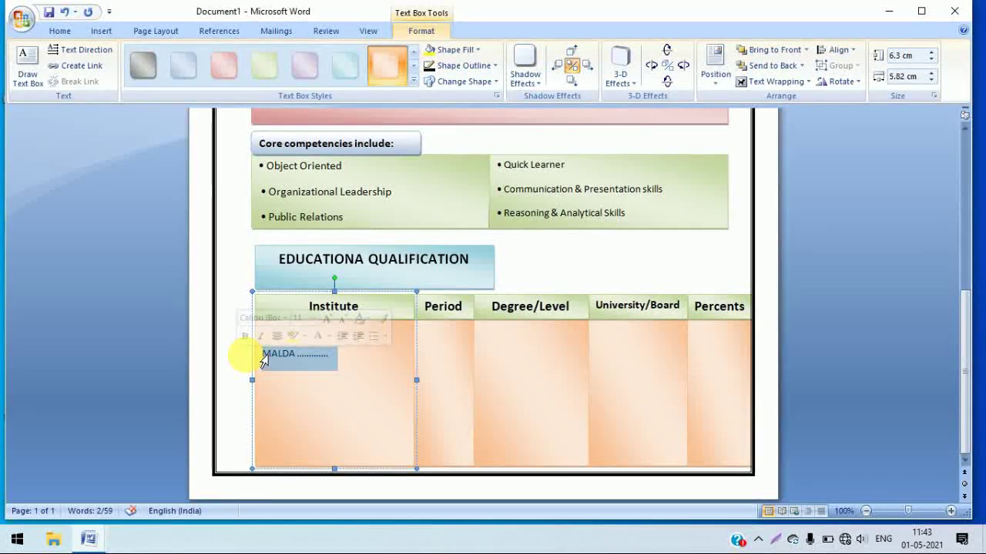
text(M)
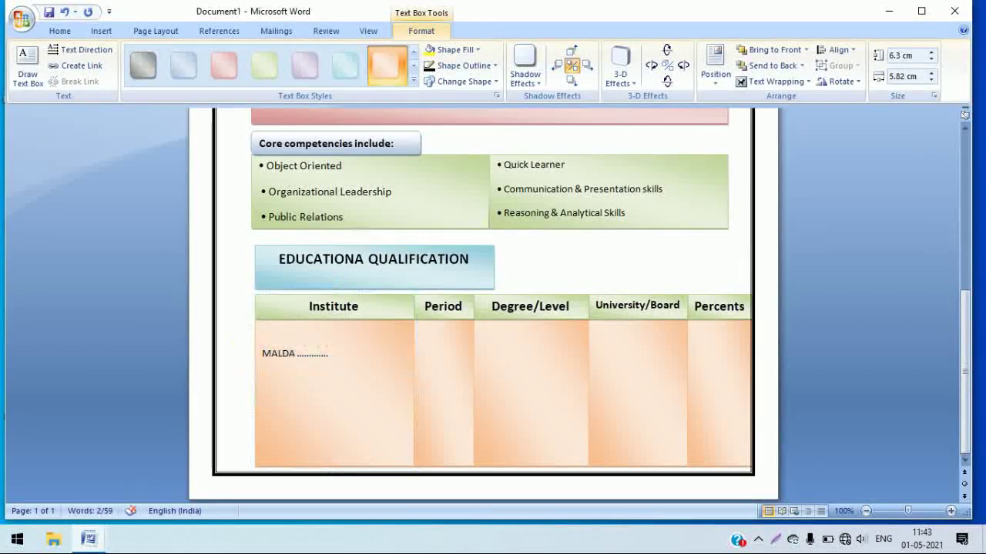
text(AL)
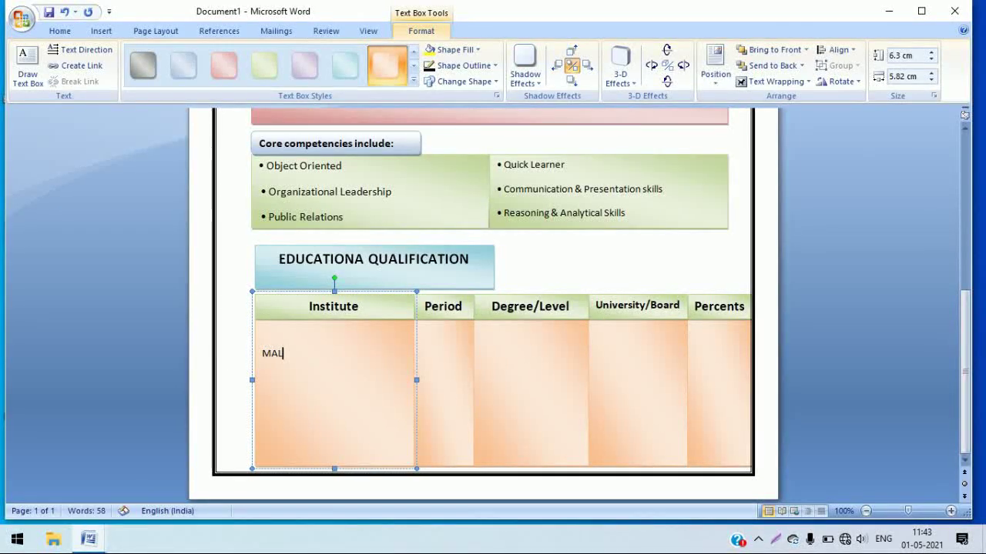
text(DA COLL)
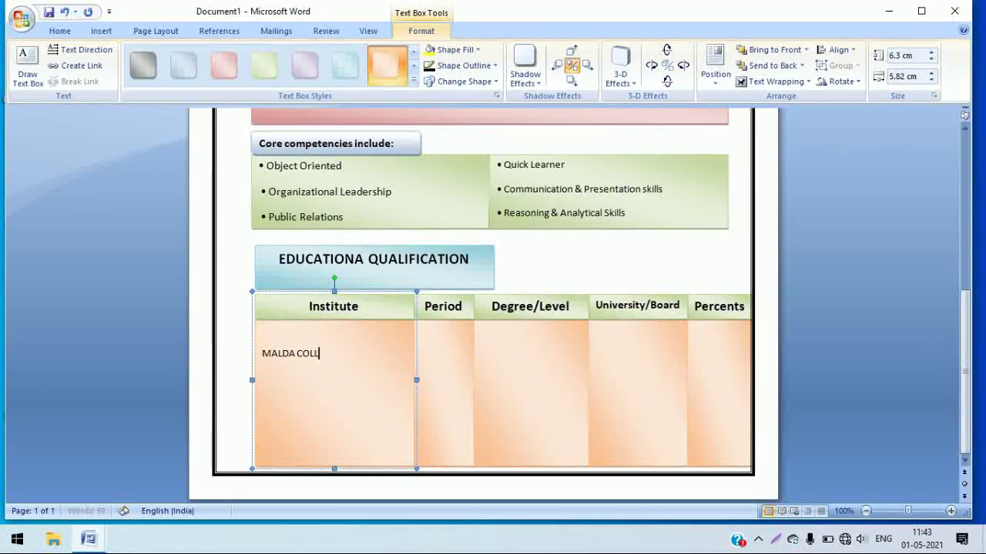
text(EGW)
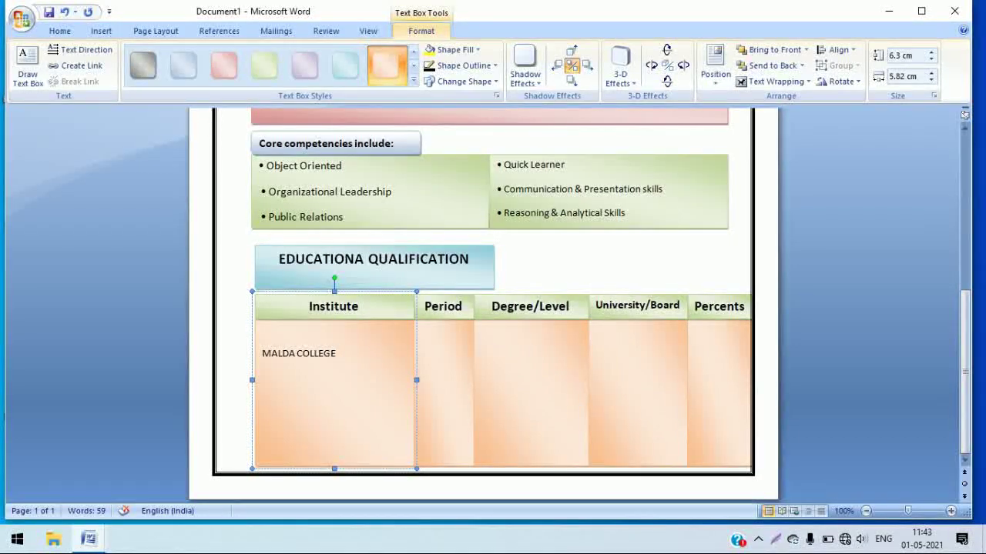
key(Return)
key(Return)
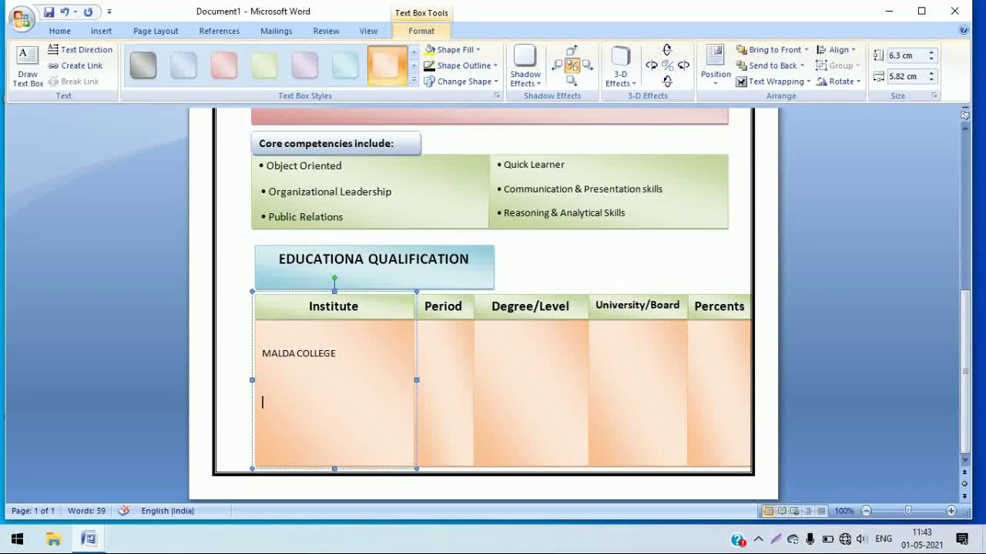
text(G)
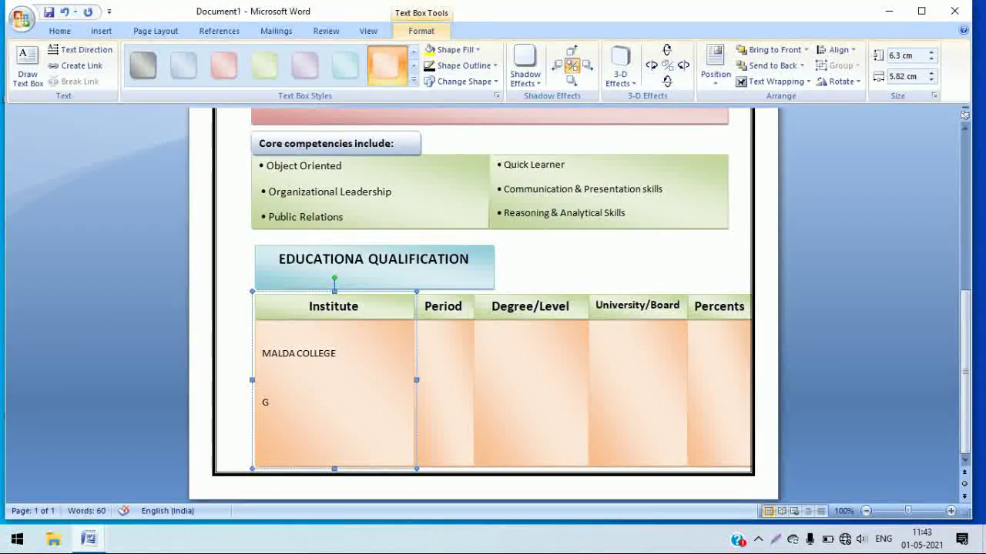
text(.G.)
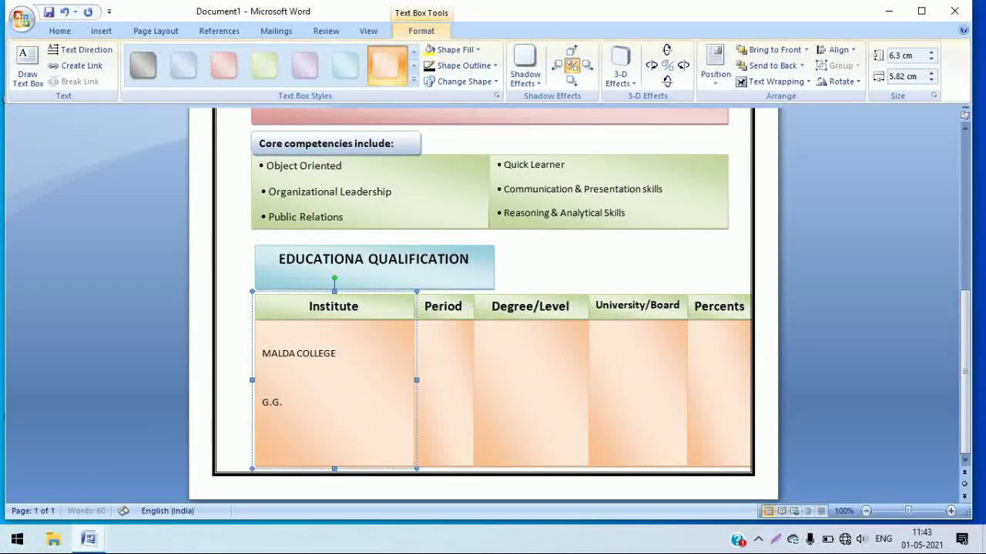
text(B)
- Add MALDA ZELA SCHOOL below it, then paste it again as the third entry
drag(296, 403, 259, 406)
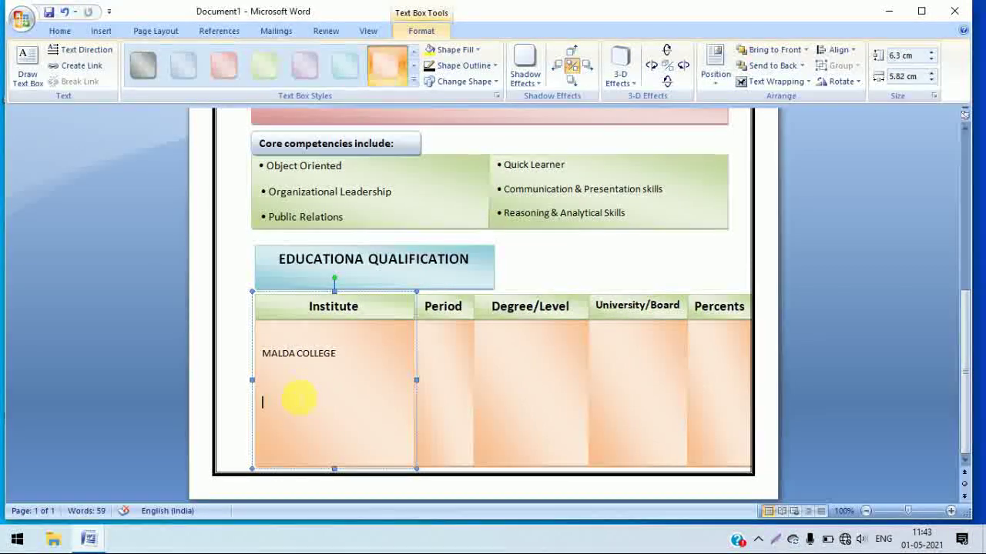
text(MALDA )
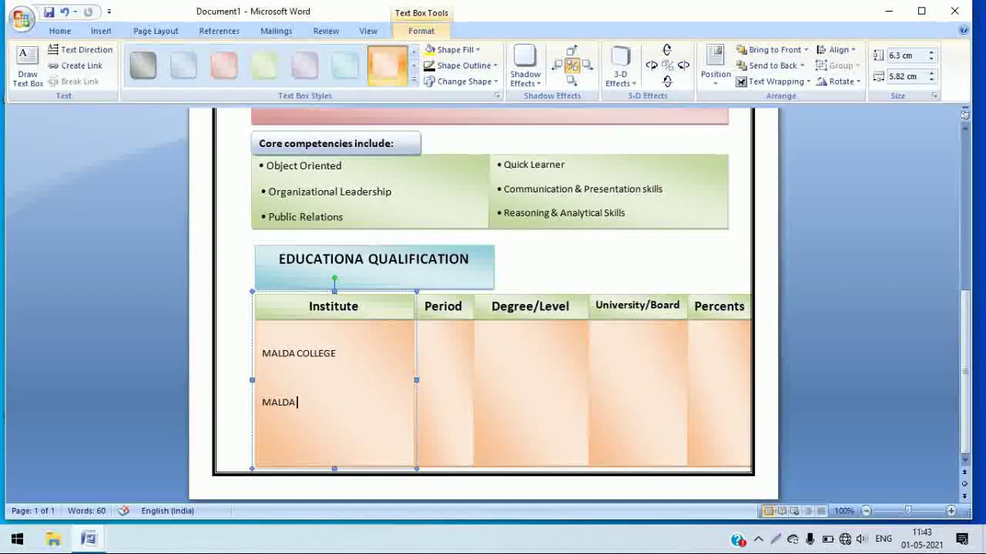
text(Z)
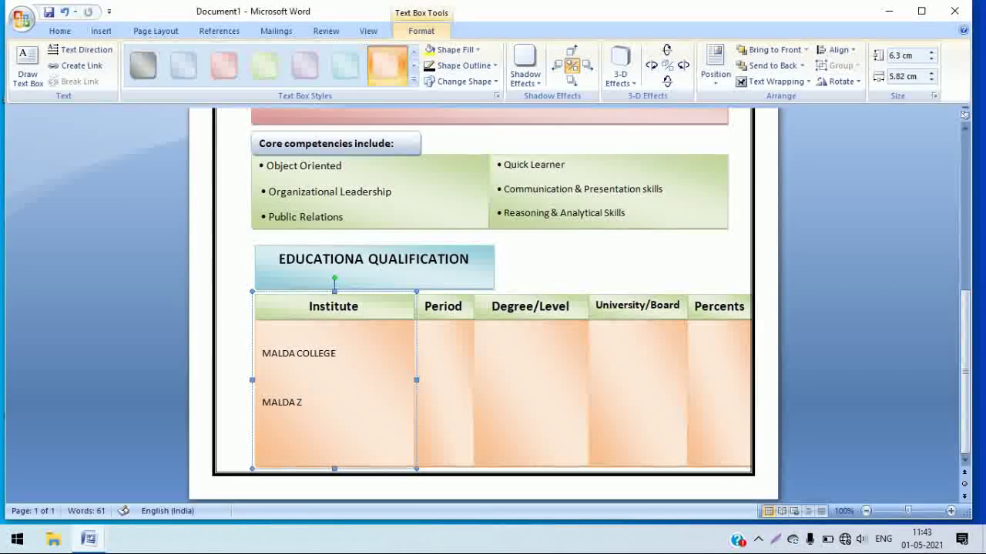
text(ELA SCHOOL)
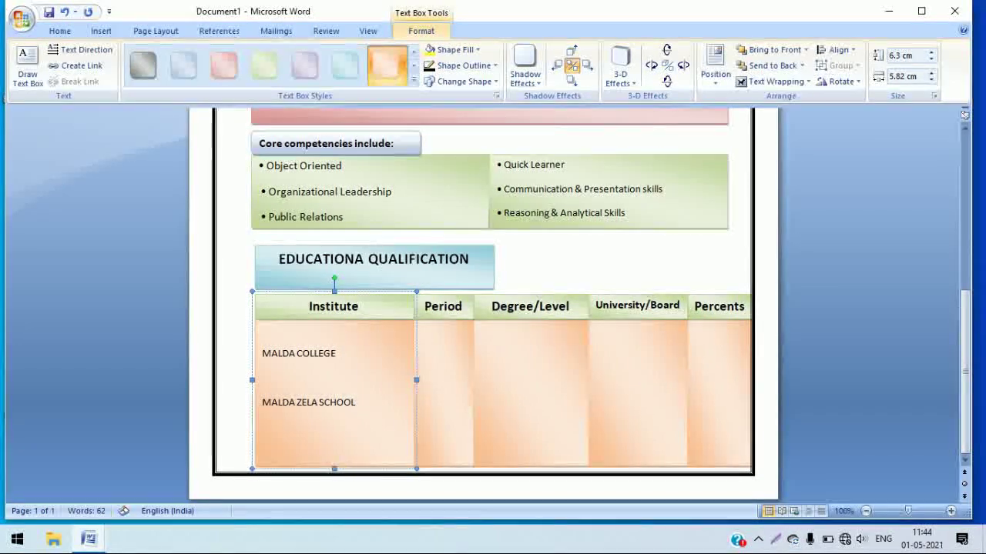
key(Return)
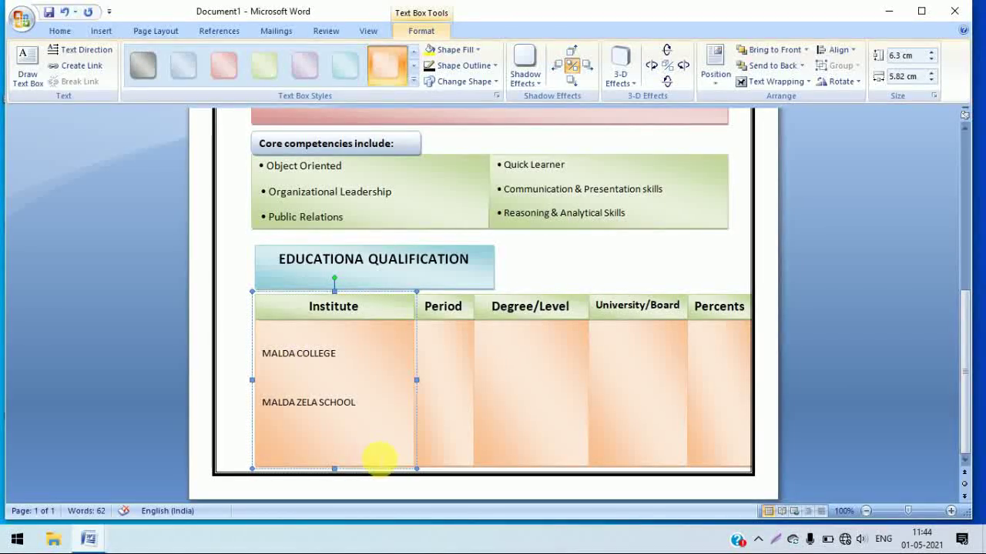
drag(366, 411, 254, 418)
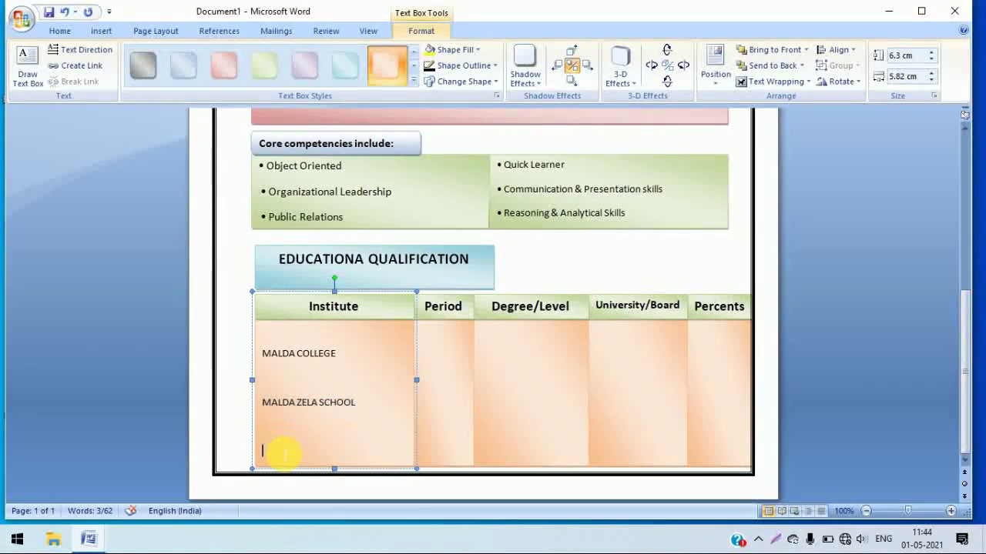
text(MALDA ZELA SCHOOL)
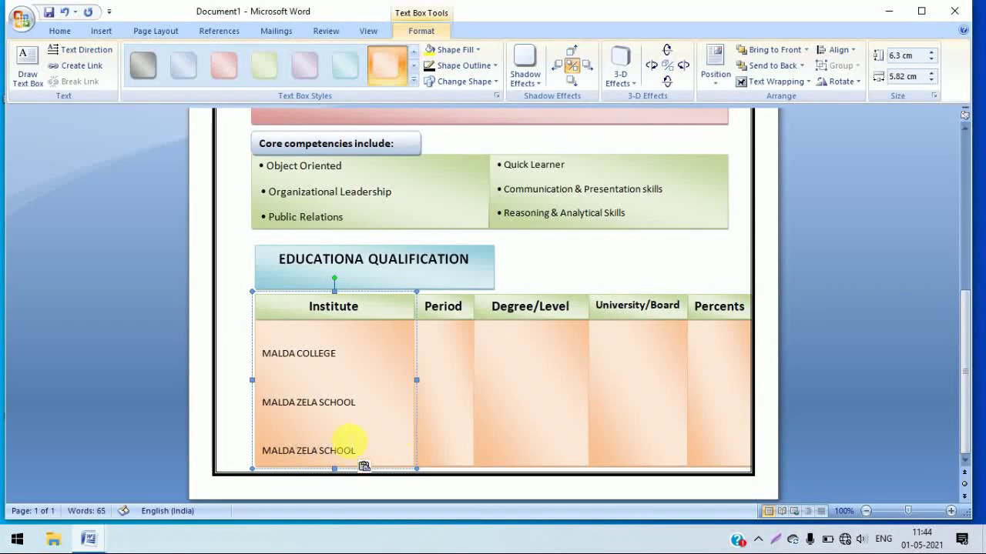
click(442, 346)
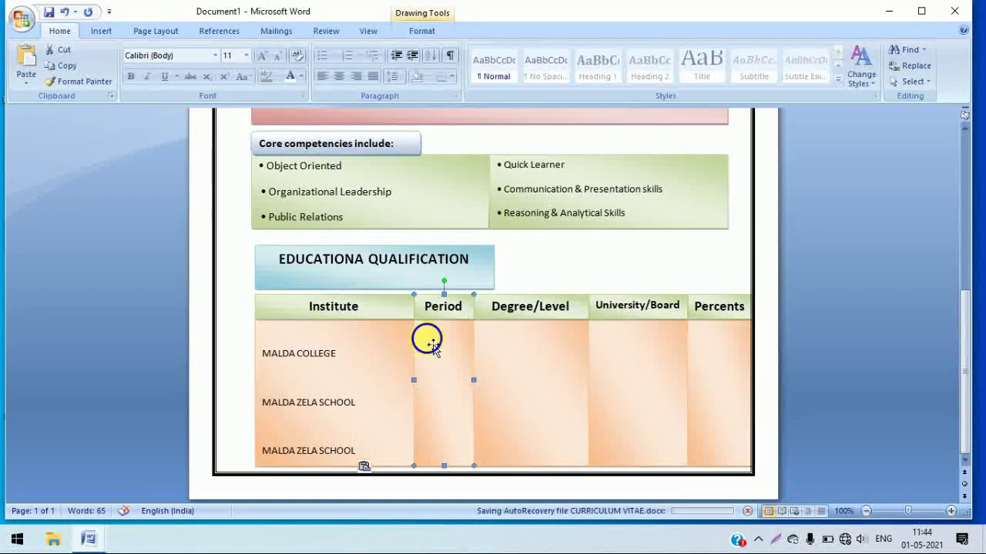
right_click(429, 340)
- Type 2017, 2014 and 2012 into the Period column's three rows
click(462, 396)
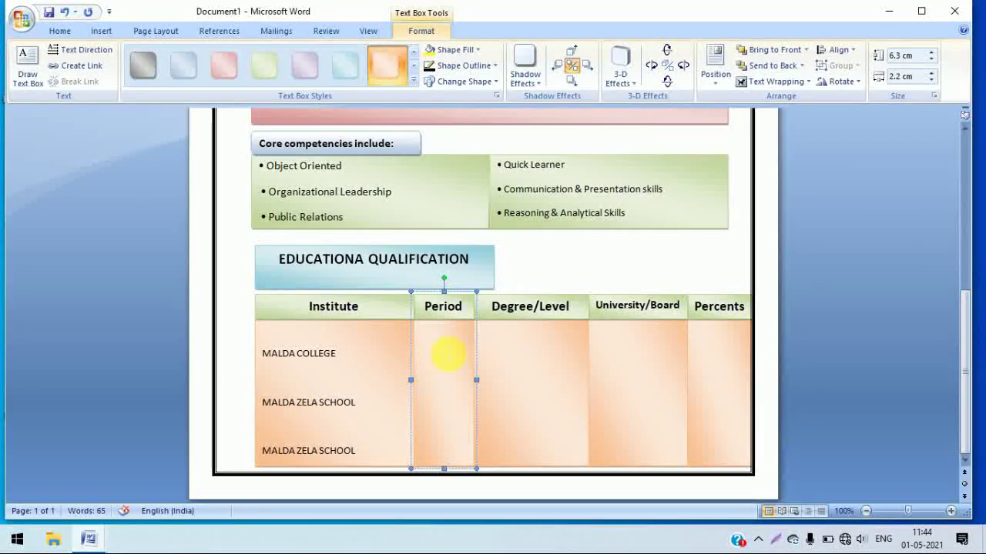
text(2017)
text(2012)
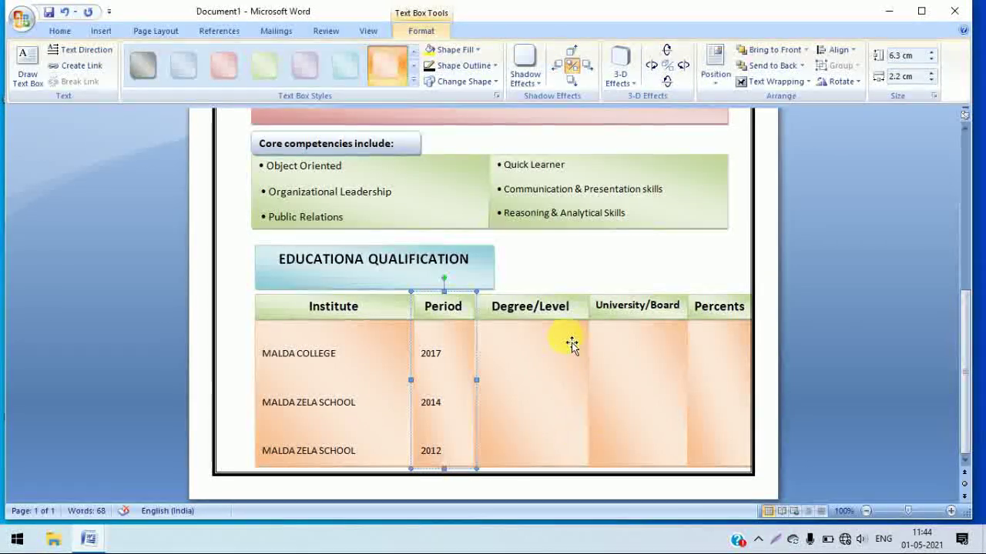
click(571, 344)
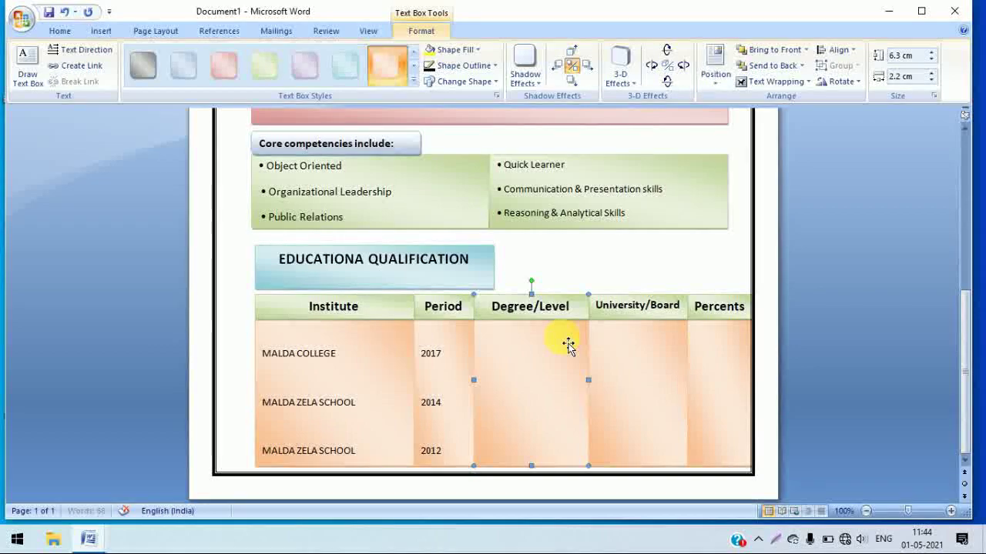
- Replace the stray mark and type B.A, H.S and M.P into the Degree/Level column
right_click(564, 336)
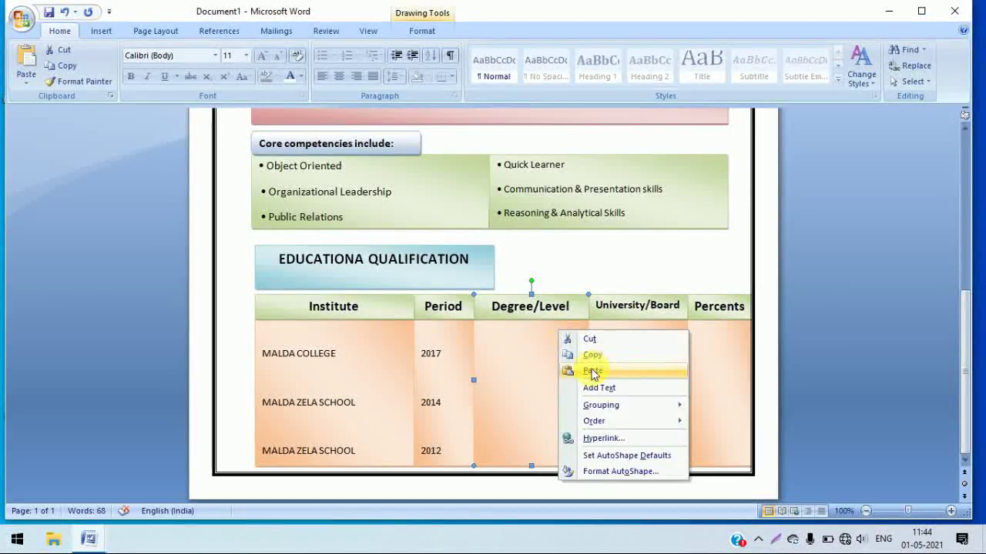
click(609, 388)
click(580, 297)
text(..)
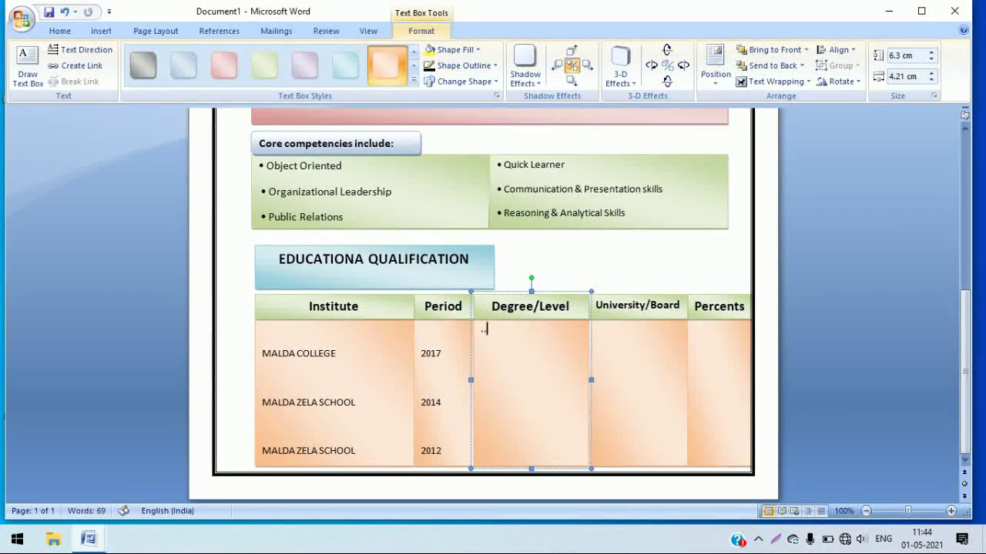
key(BackSpace)
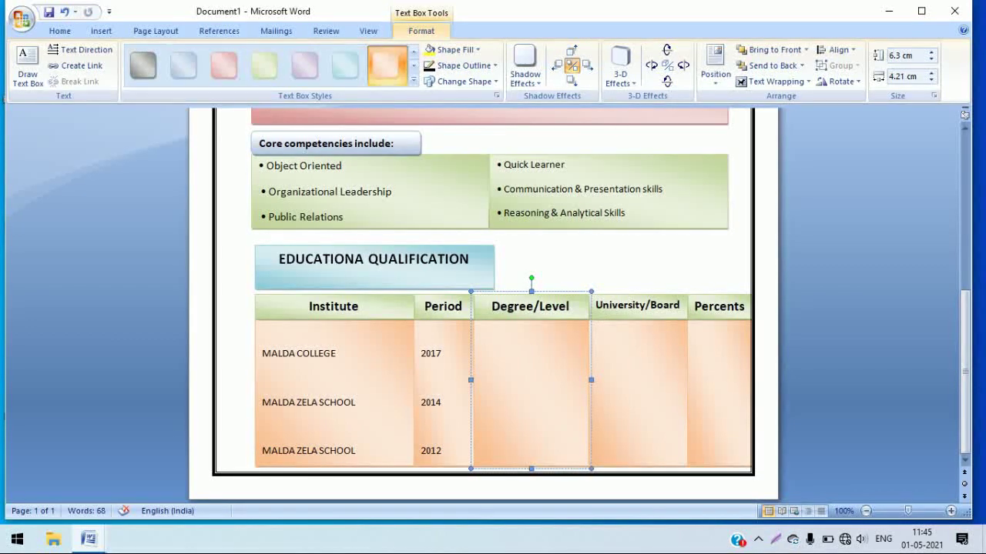
text(.A)
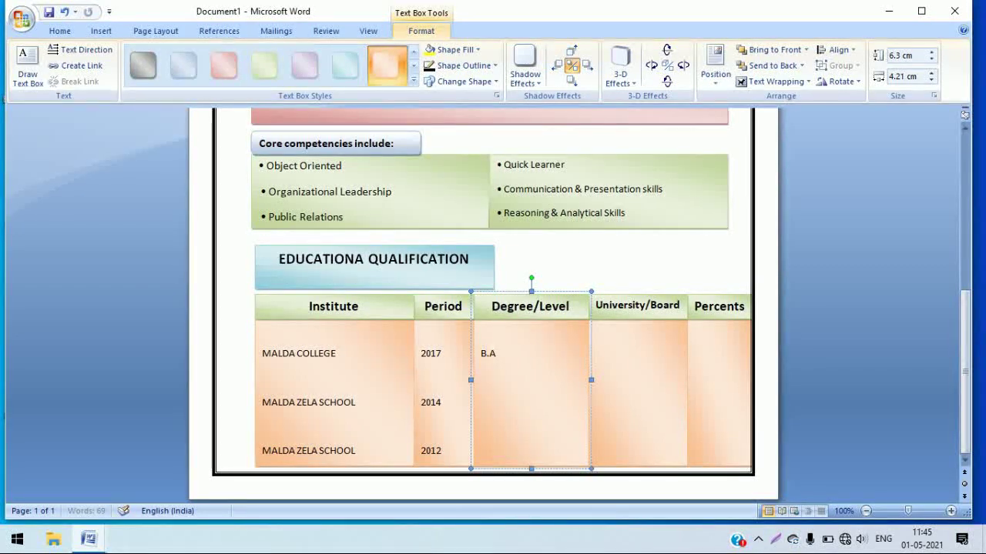
click(491, 402)
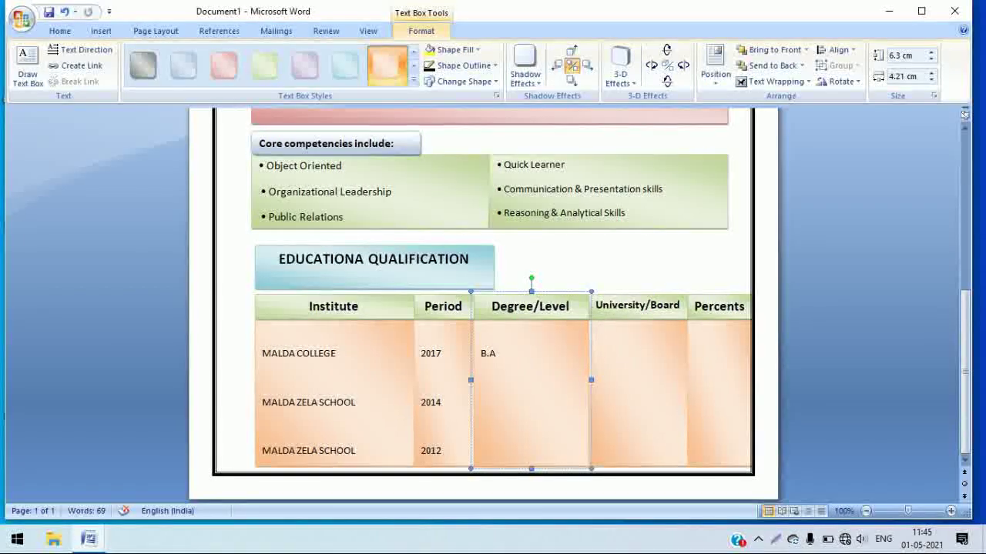
text(H.S)
key(Return)
key(Return)
text(M.P)
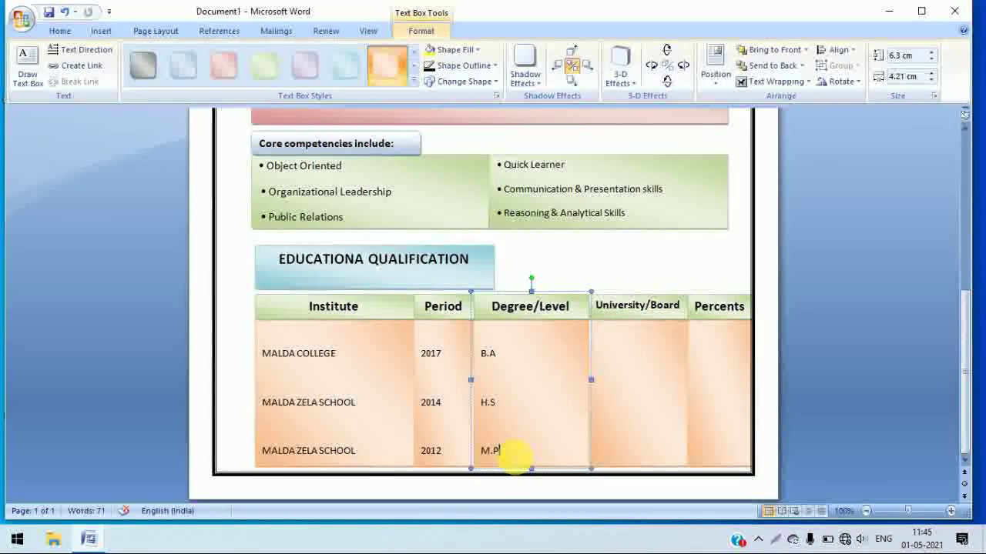
mouse_move(512, 454)
mouse_down()
mouse_move(495, 401)
mouse_move(434, 365)
mouse_up()
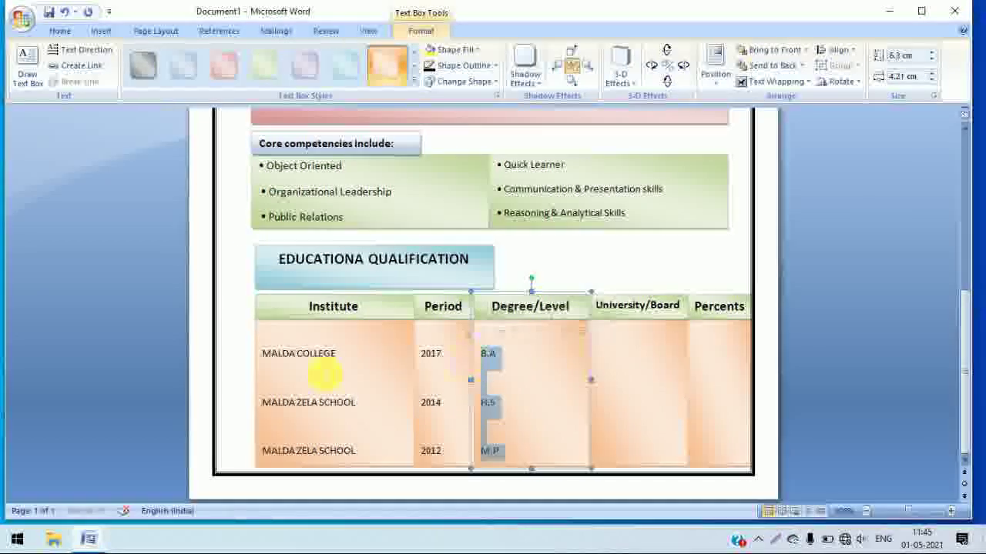
- Make the degree entries centred, 14 pt and bold
click(61, 31)
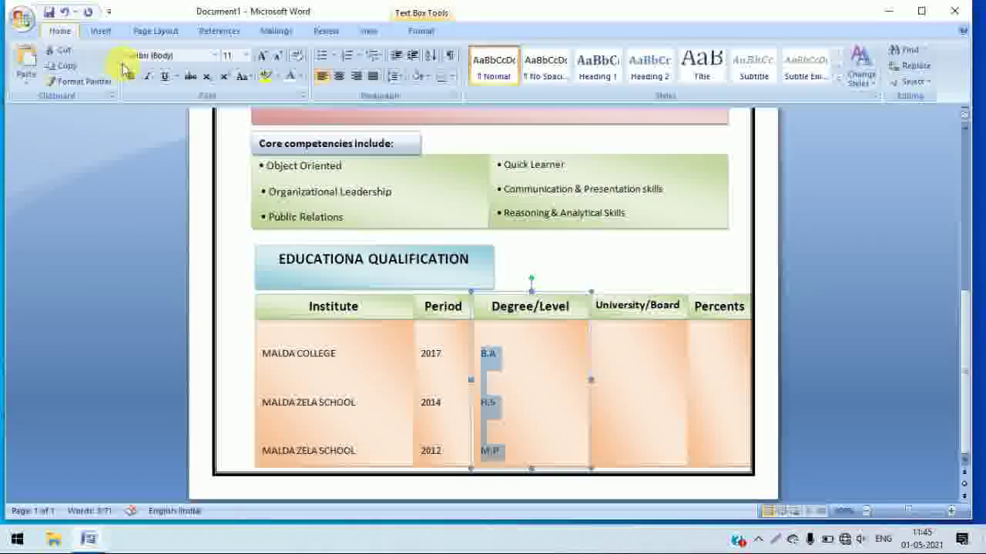
click(339, 79)
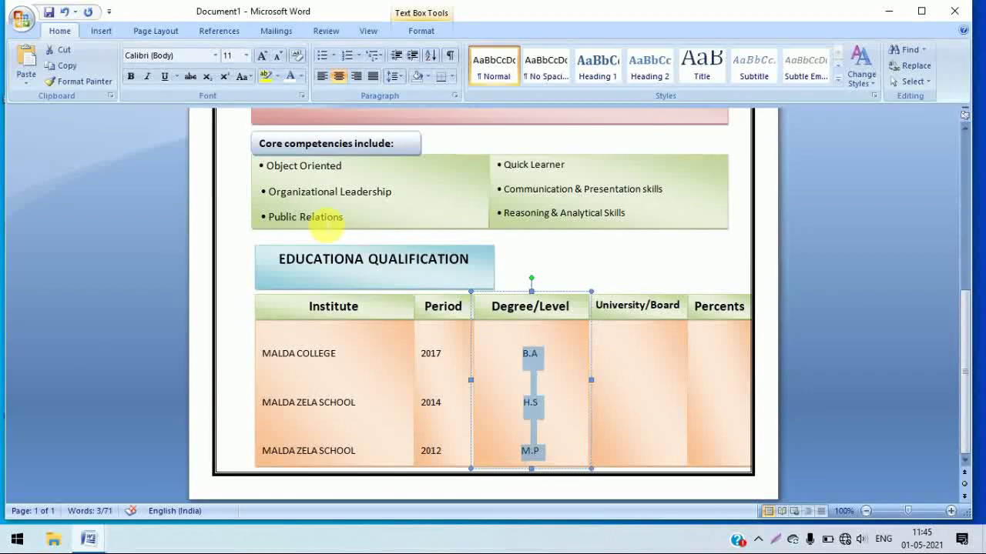
click(245, 55)
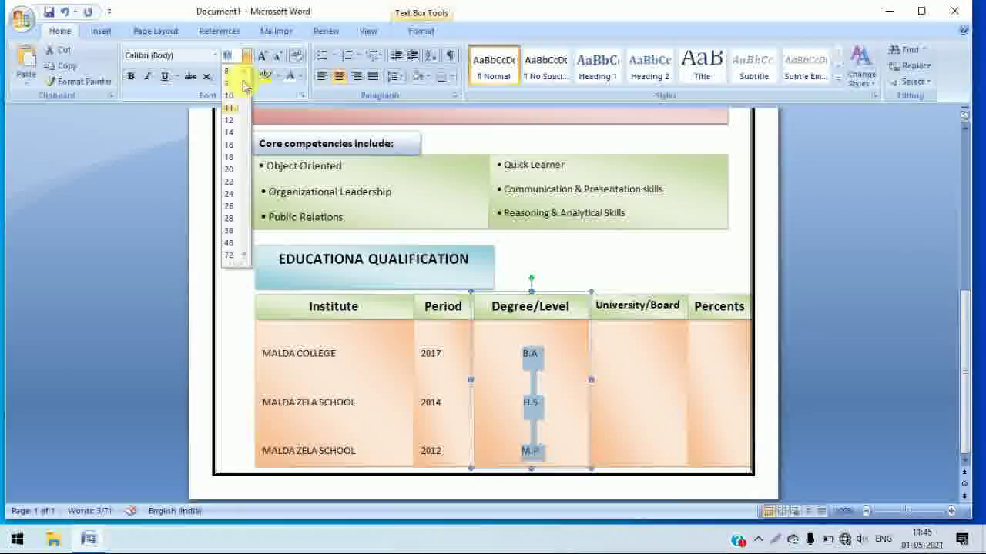
click(231, 132)
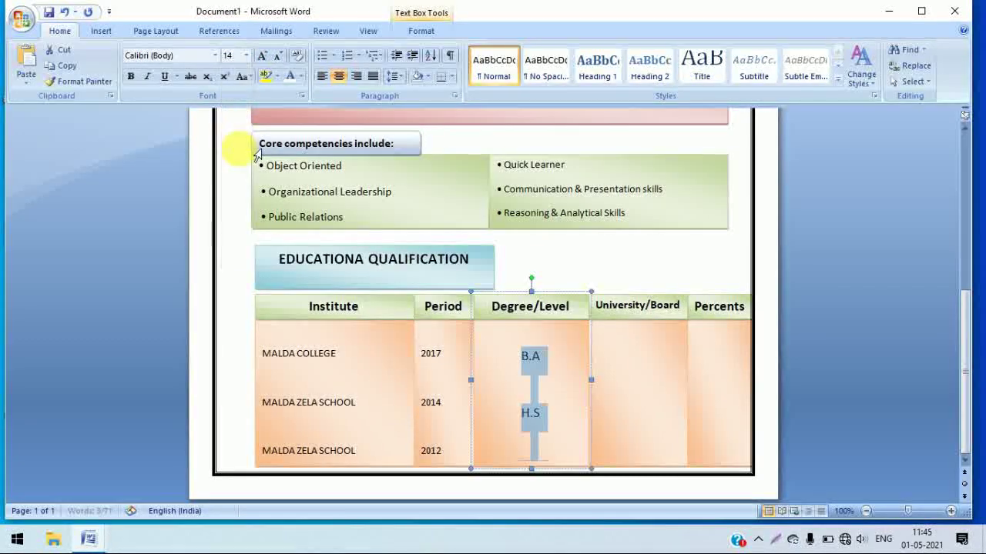
click(128, 78)
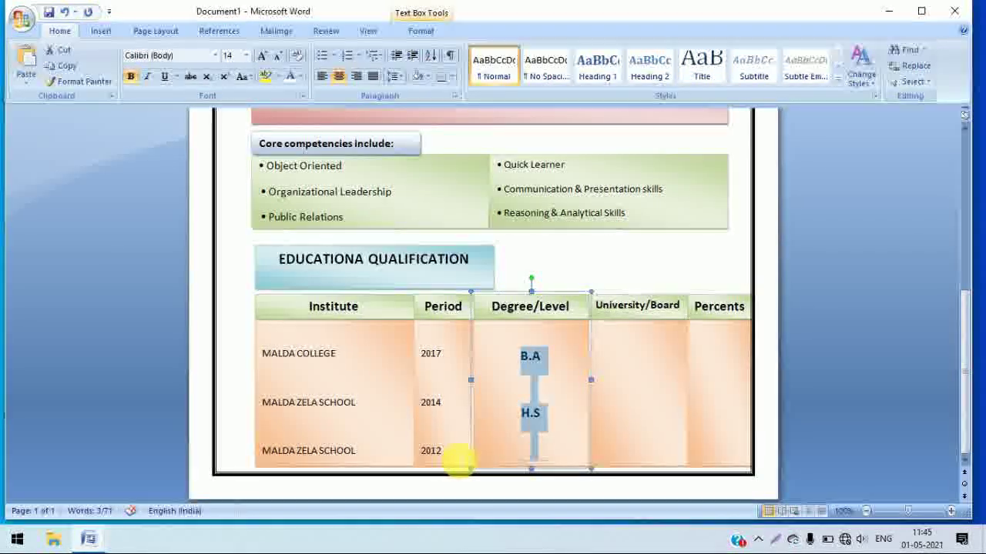
- Centre the Period years and the institute names at 12 pt
drag(443, 456, 431, 354)
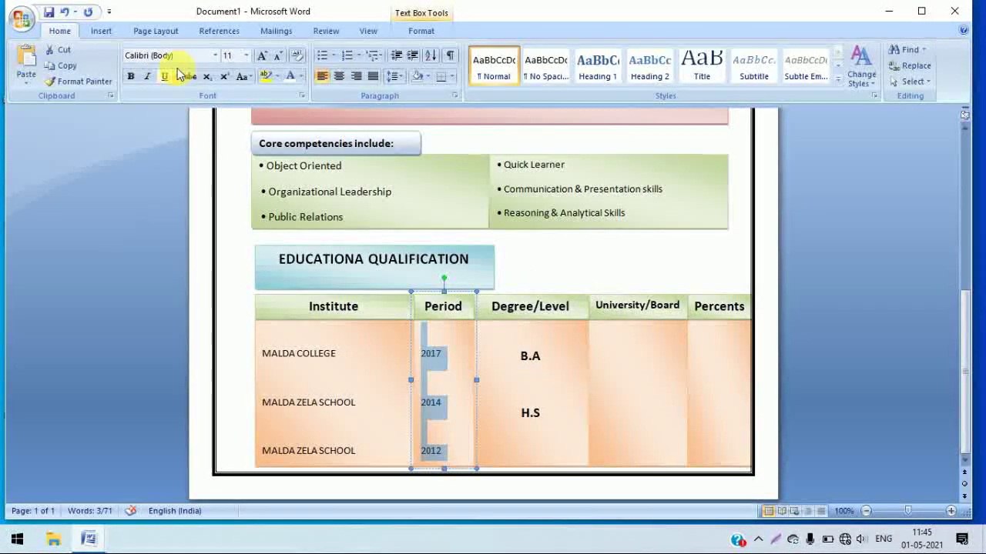
click(339, 79)
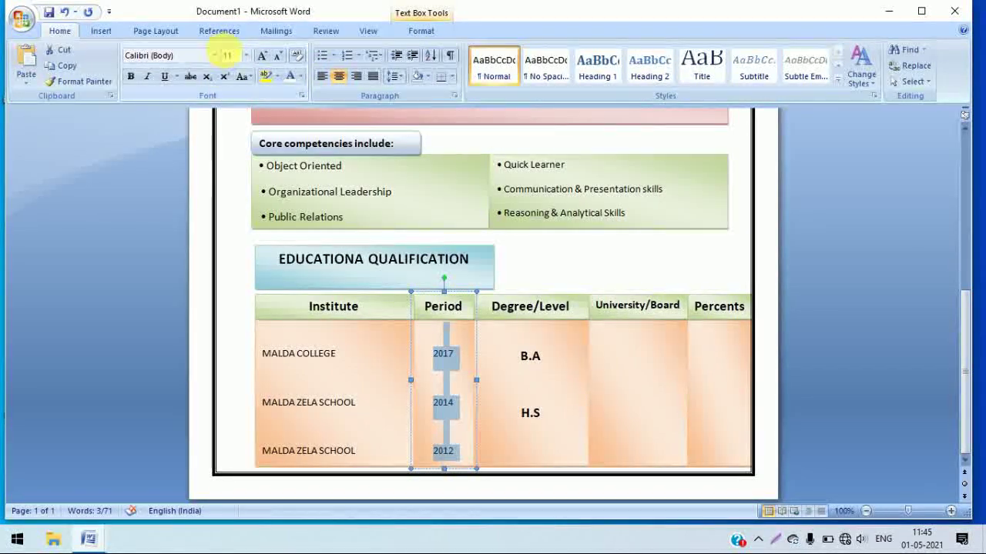
click(245, 56)
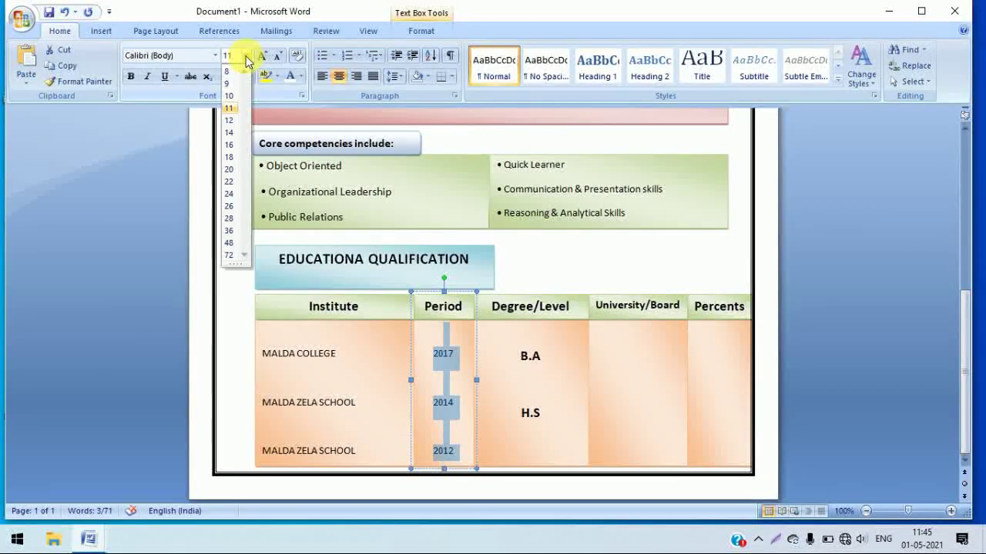
click(229, 120)
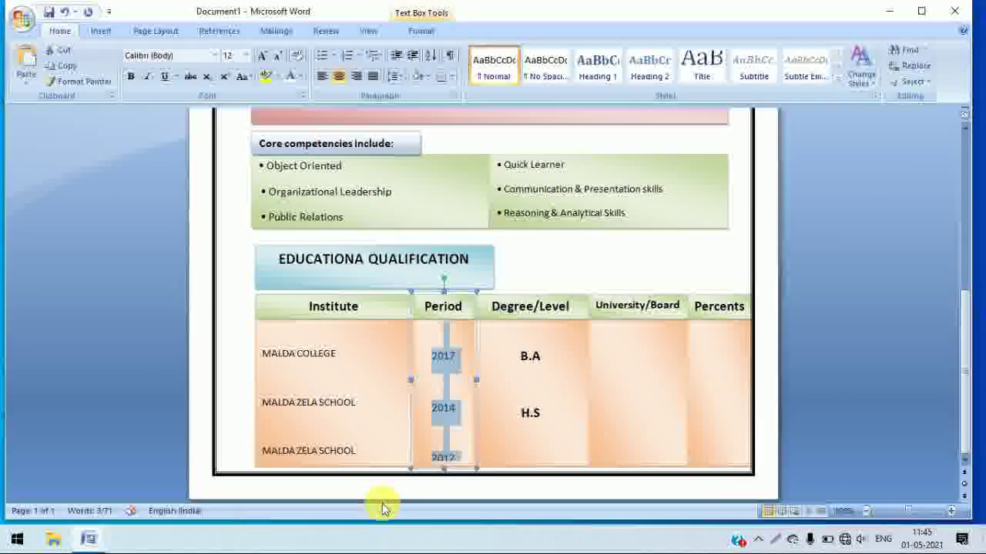
click(355, 452)
drag(355, 452, 262, 352)
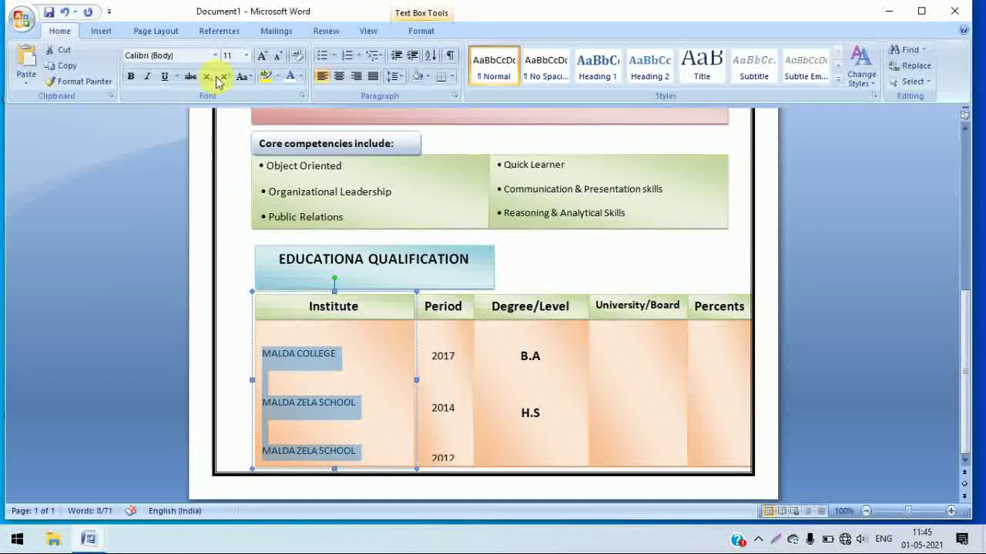
click(339, 77)
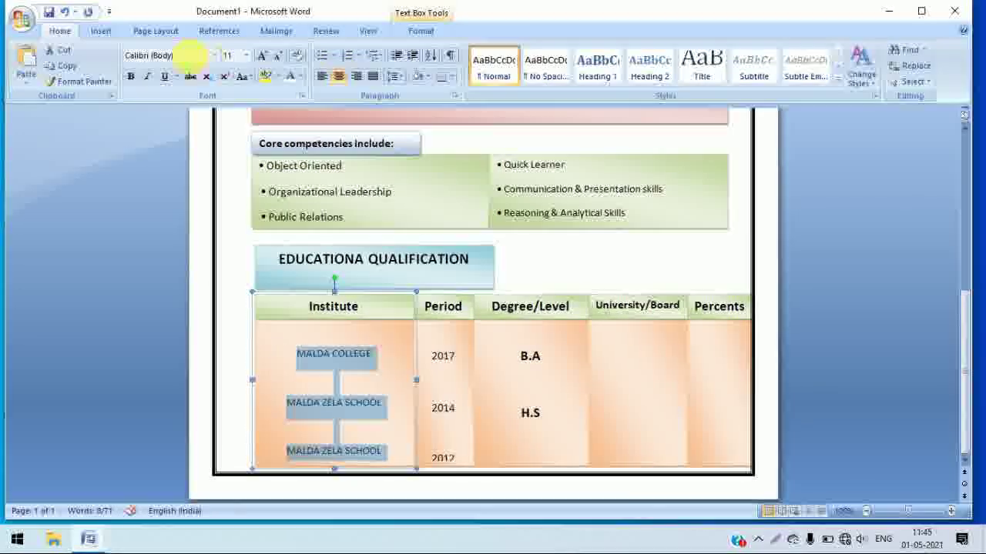
click(246, 56)
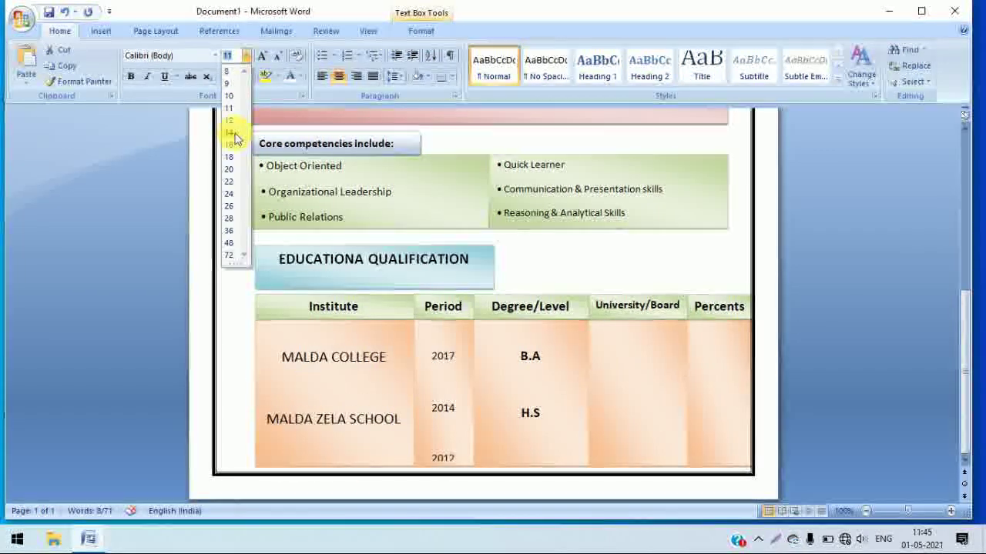
click(235, 122)
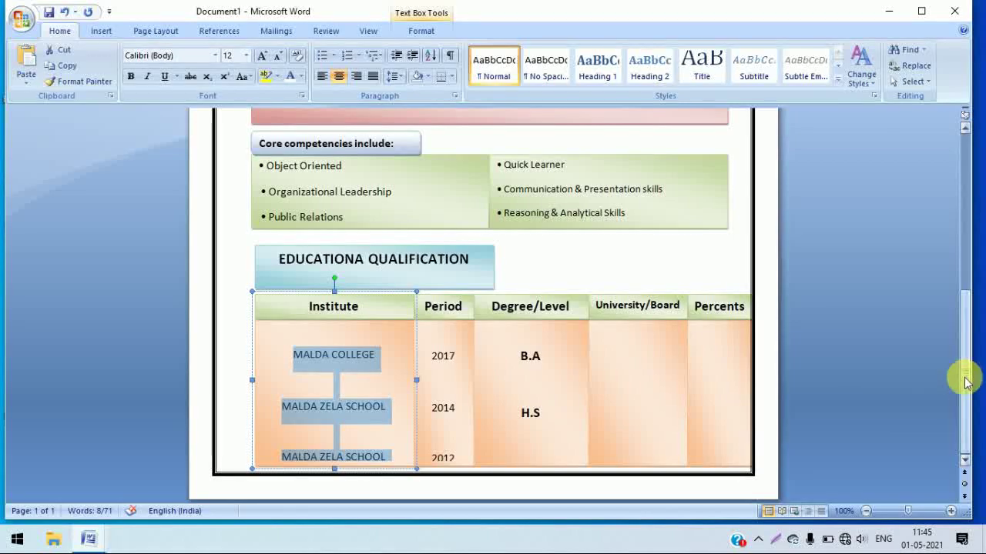
- Shrink the B.A, H.S and M.P entries to 11 pt
click(556, 420)
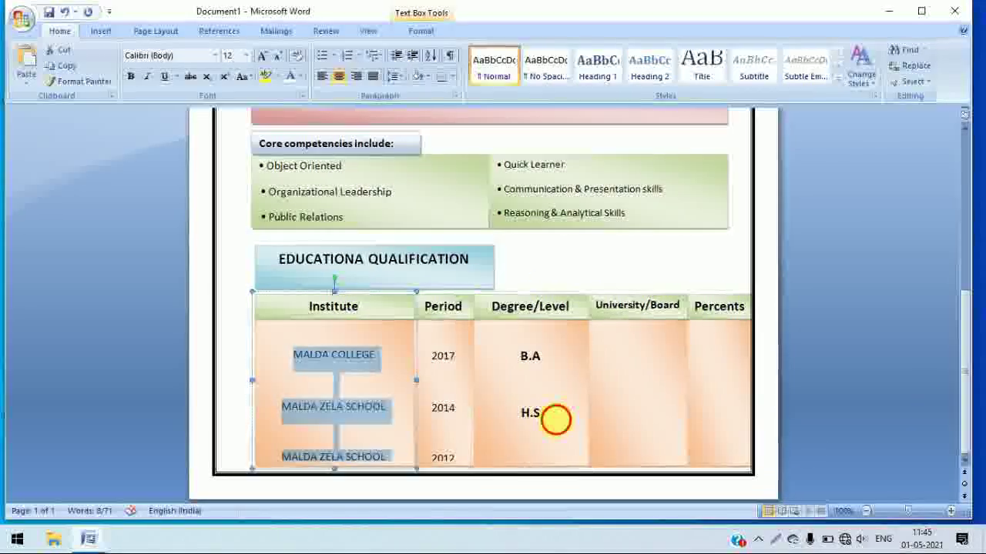
shift+click(531, 358)
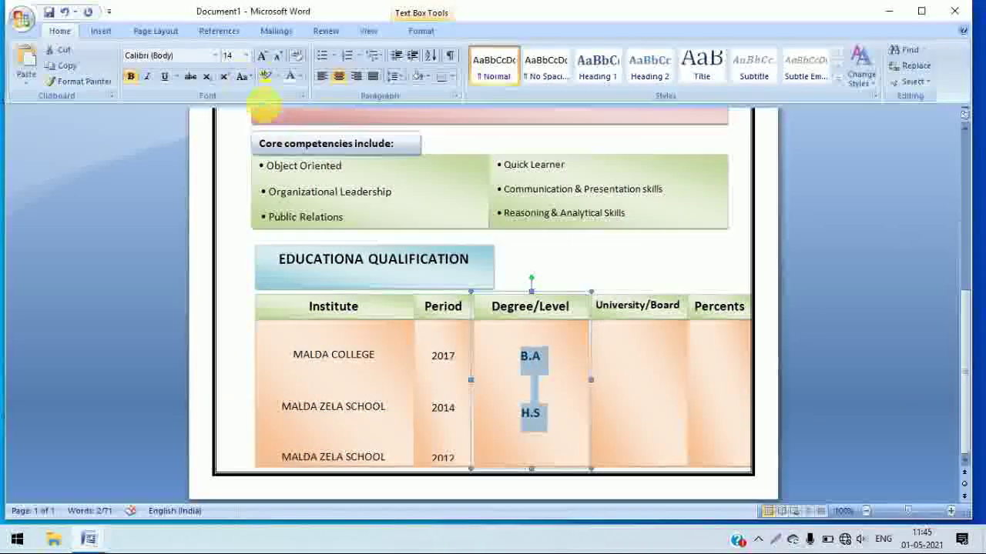
click(246, 56)
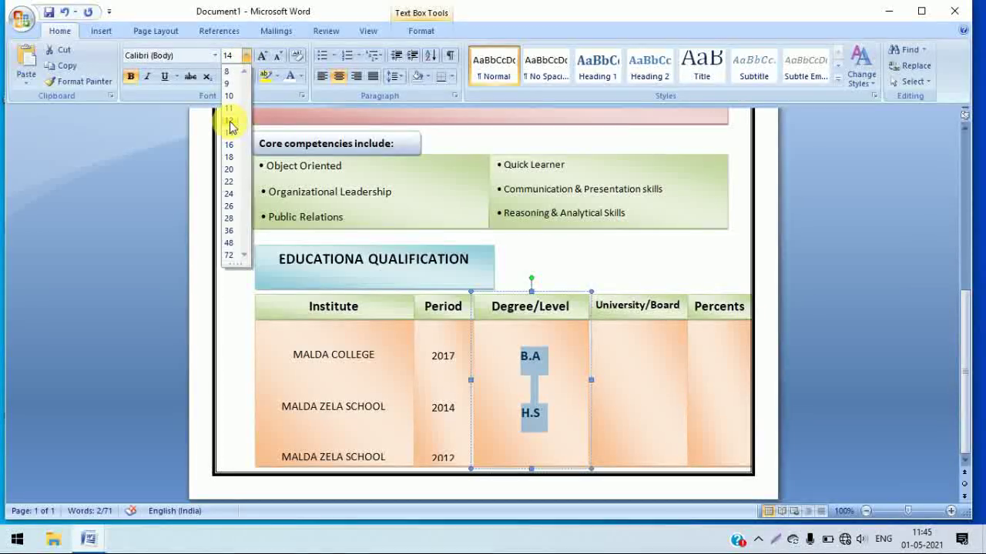
click(230, 121)
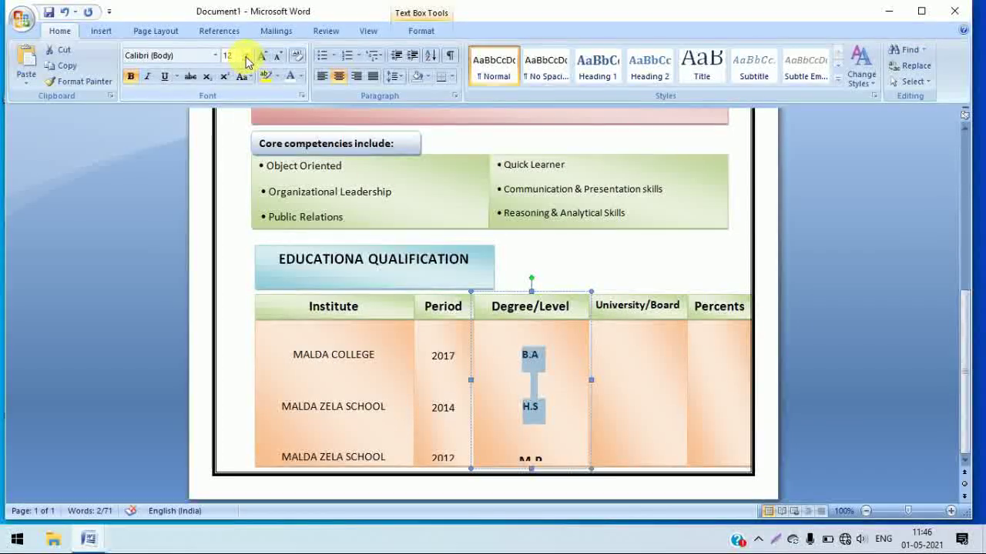
click(247, 55)
click(231, 115)
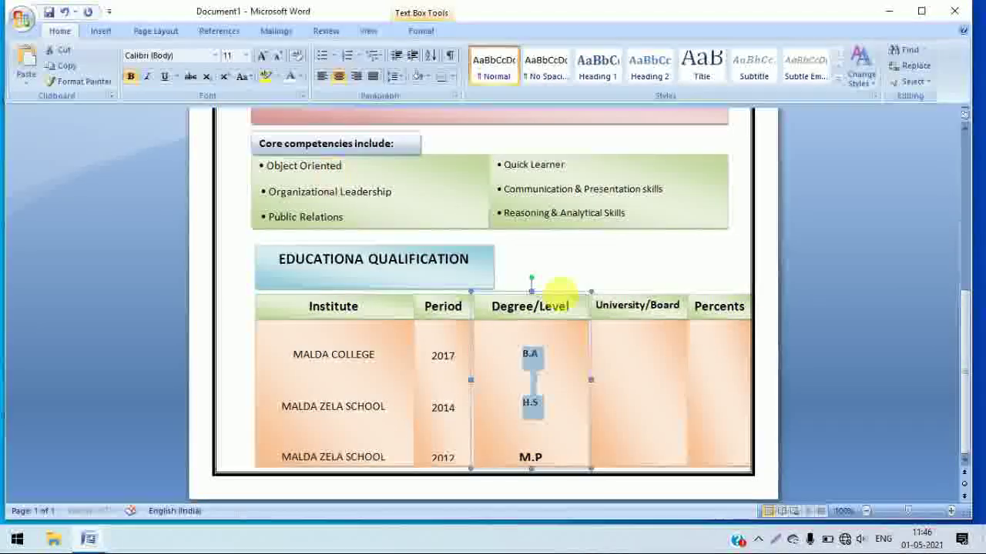
drag(547, 458, 526, 460)
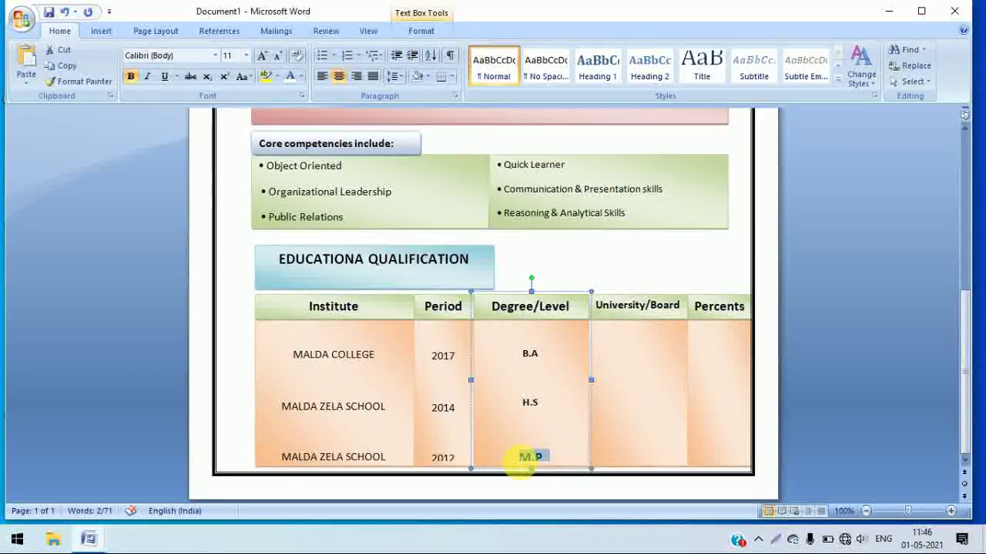
key(ctrl+shift+period)
key(ctrl+shift+period)
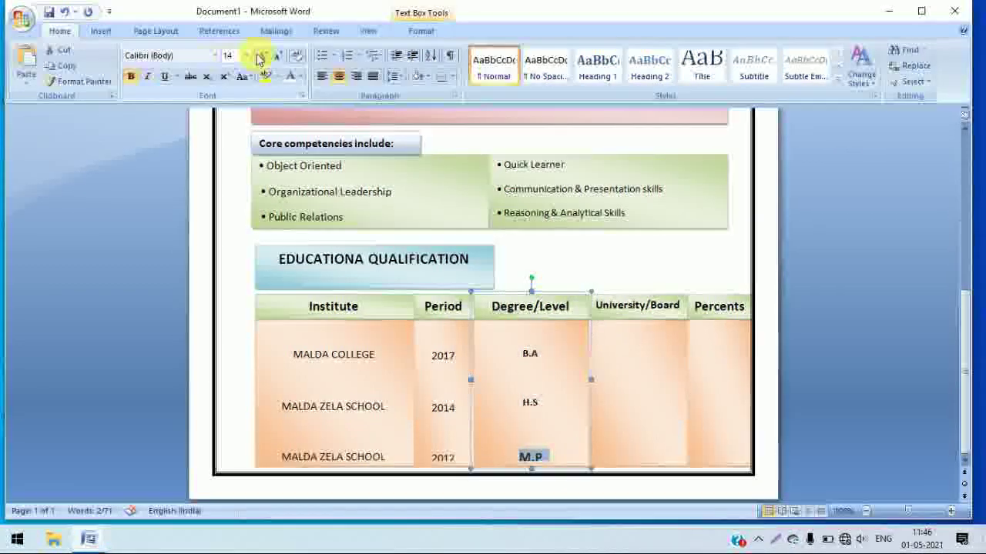
click(246, 56)
click(231, 112)
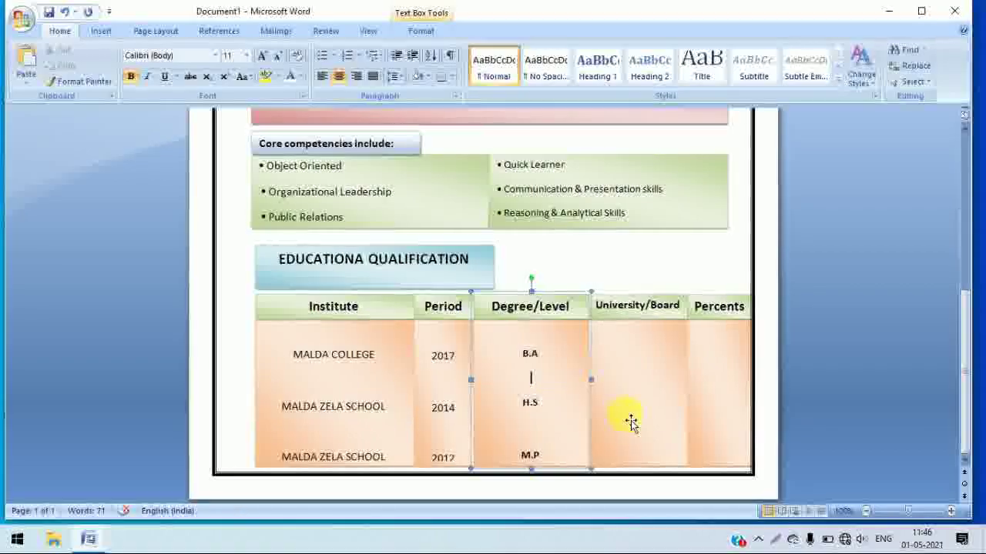
click(649, 367)
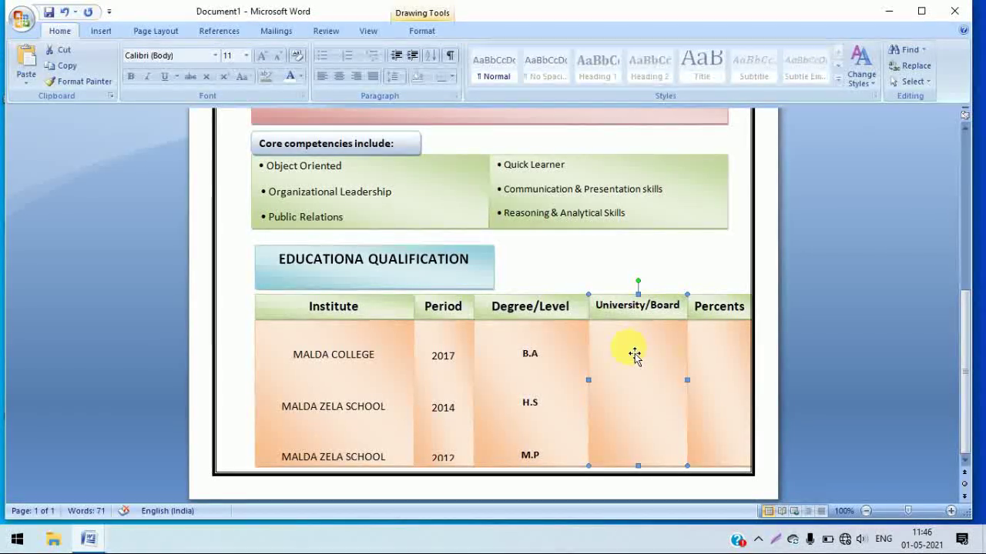
- Add W.B.C.H.S.E and W.B.S.E on the University/Board box's second and third lines
right_click(646, 341)
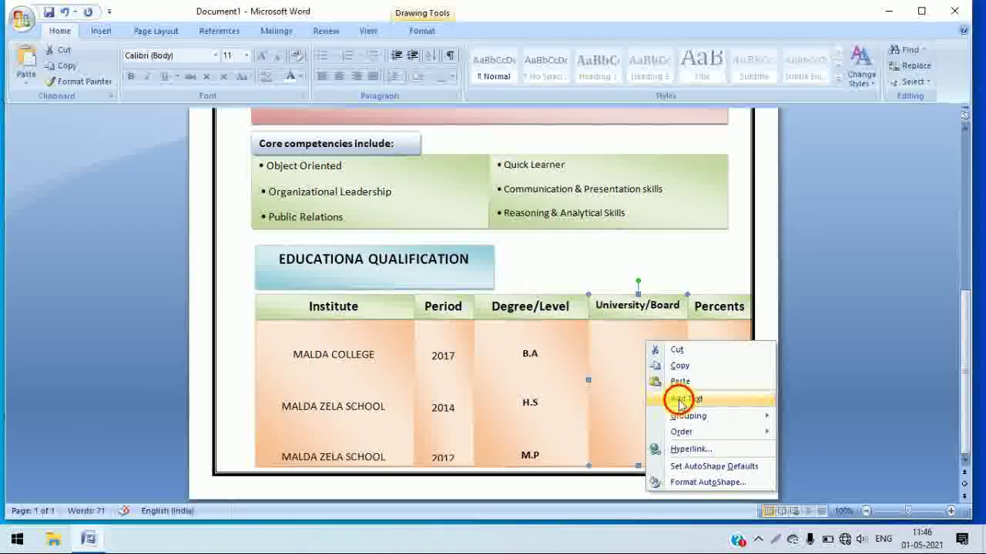
click(679, 399)
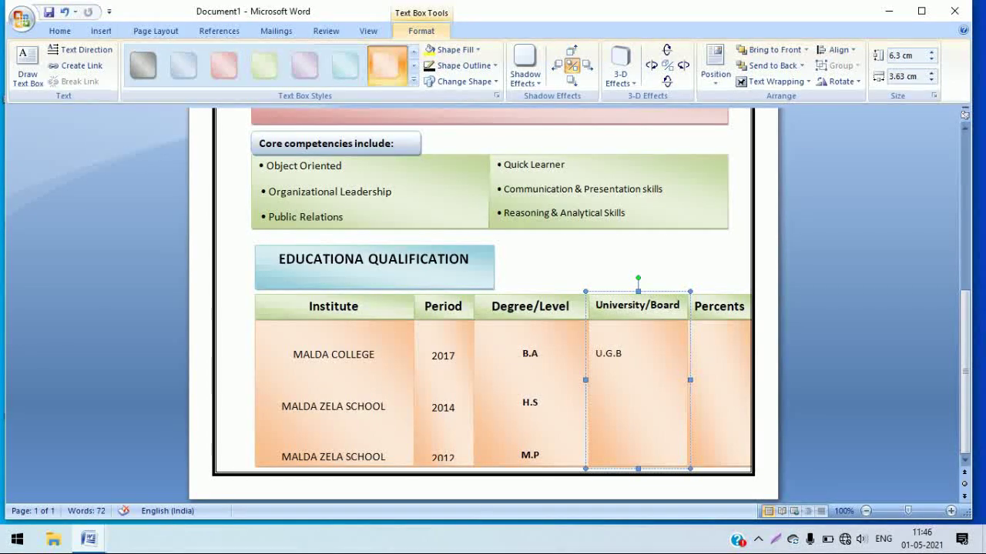
text(U.G.B)
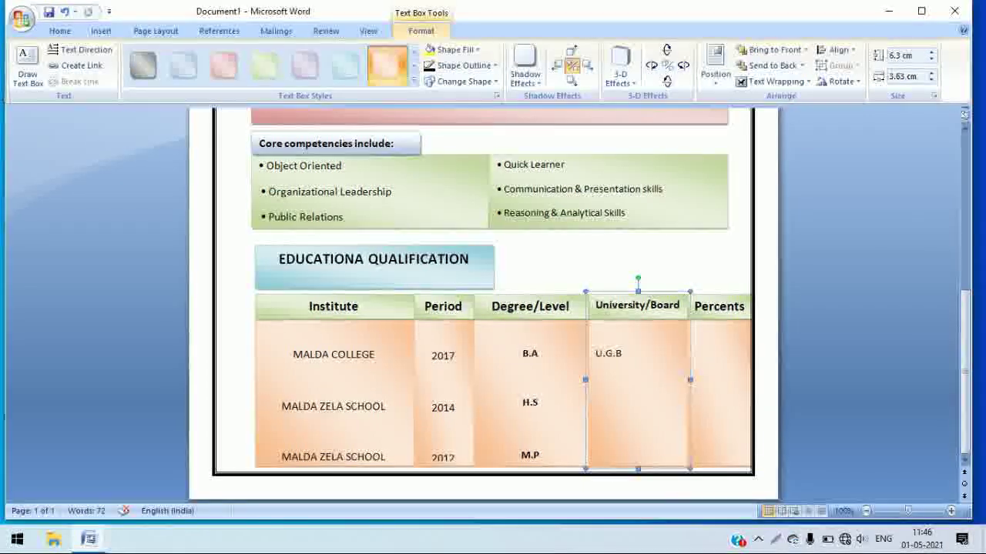
text(W.B.)
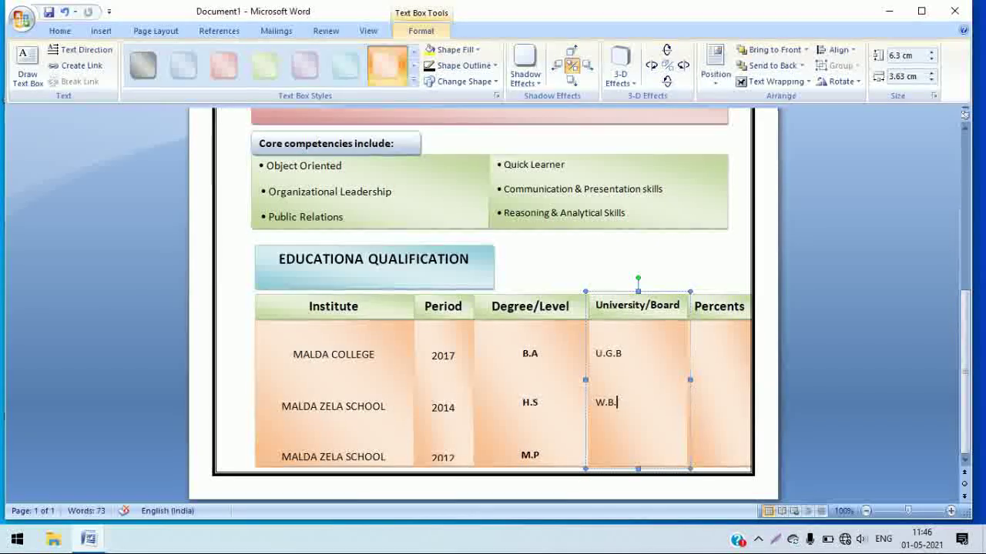
text(C.H.S.E)
key(Return)
key(Return)
key(Return)
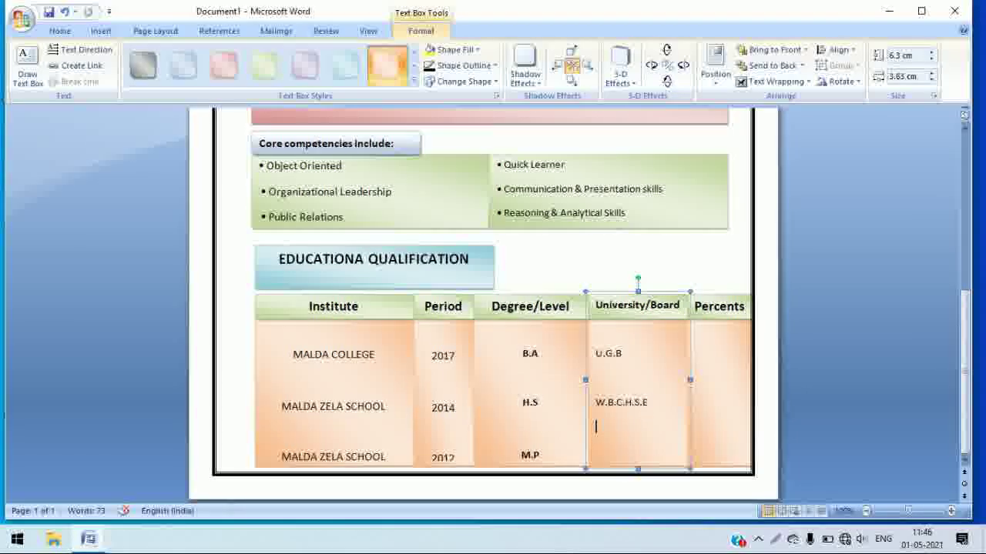
text(W.B.)
text(S.E)
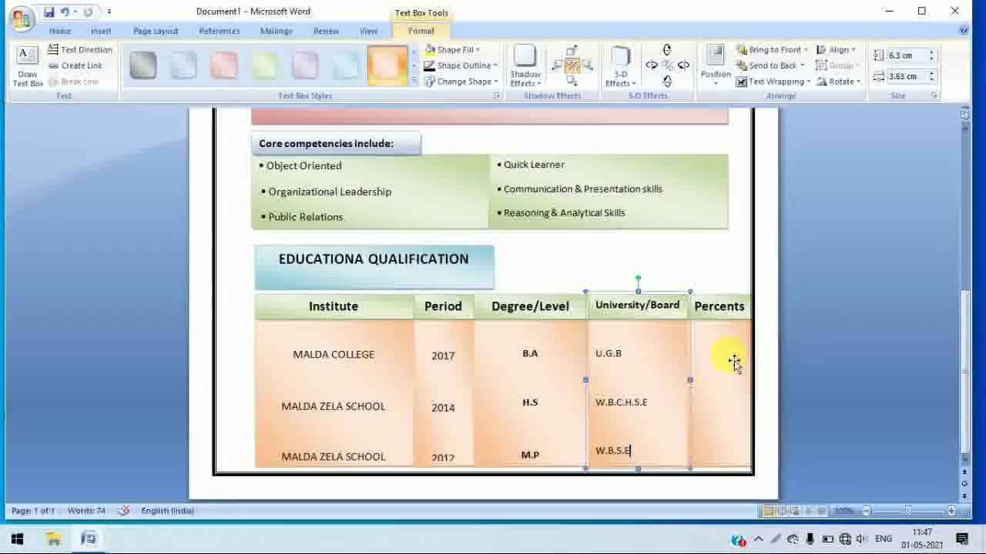
click(733, 356)
right_click(727, 338)
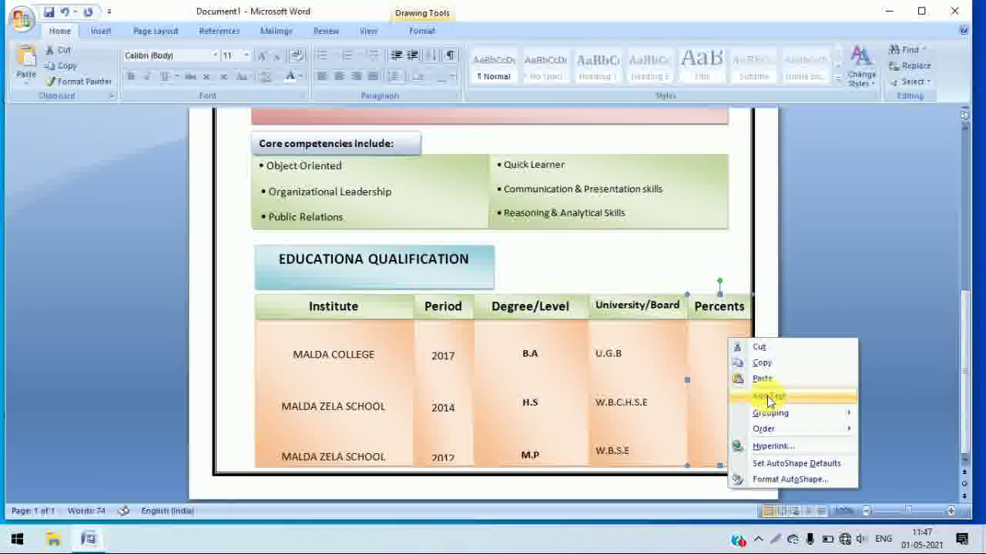
- Enter 52, 60 and 65 on the three rows of the Percents box, removing stray breaks
click(766, 395)
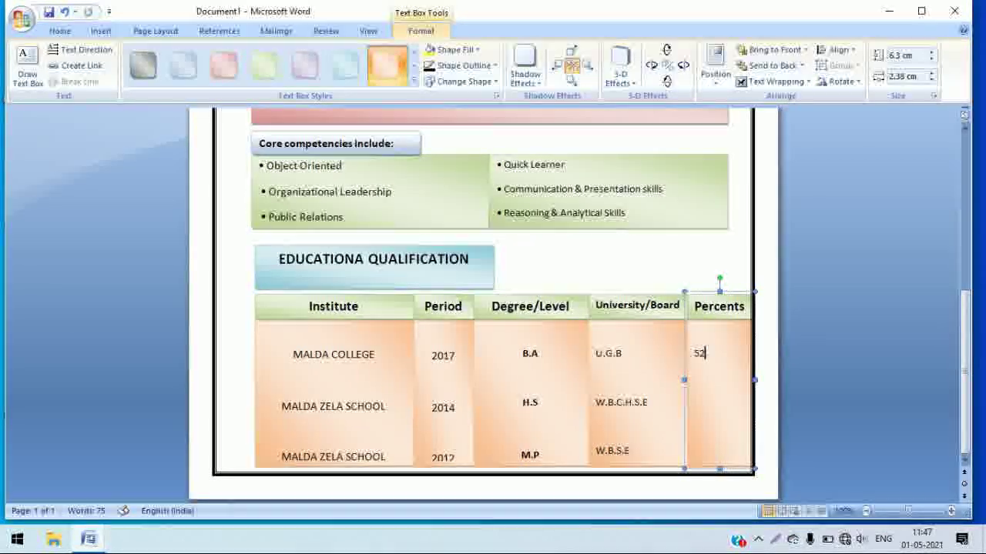
text(52)
text(6)
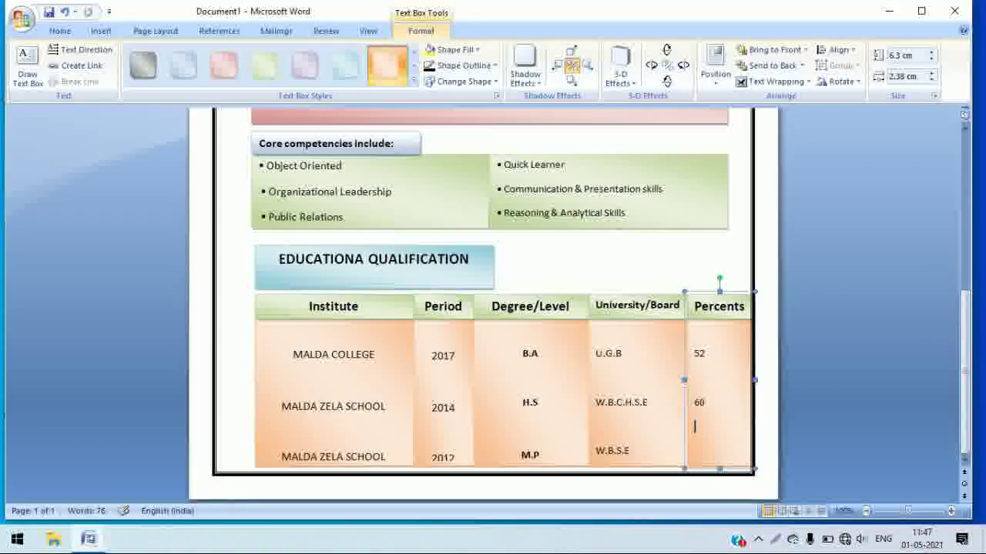
text(5)
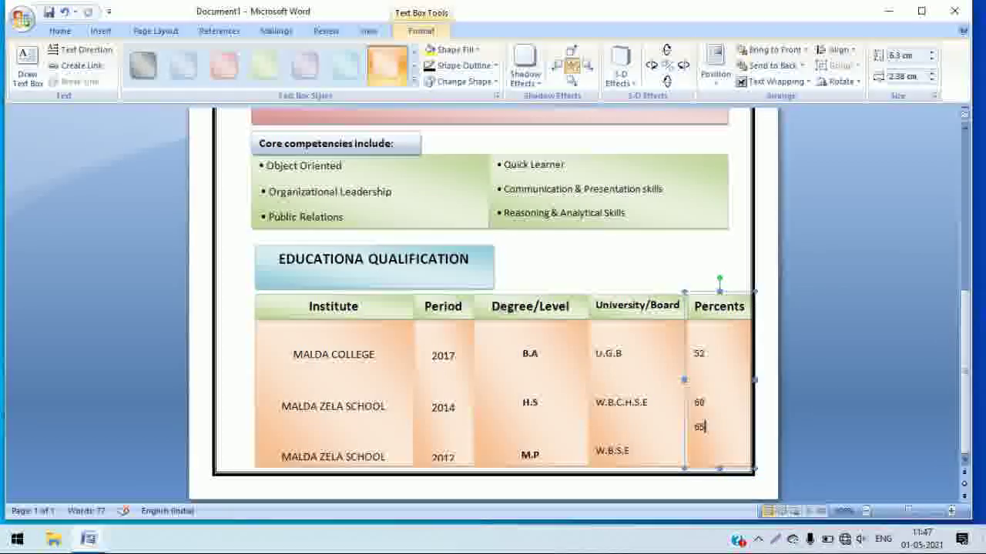
key(Left)
key(Return)
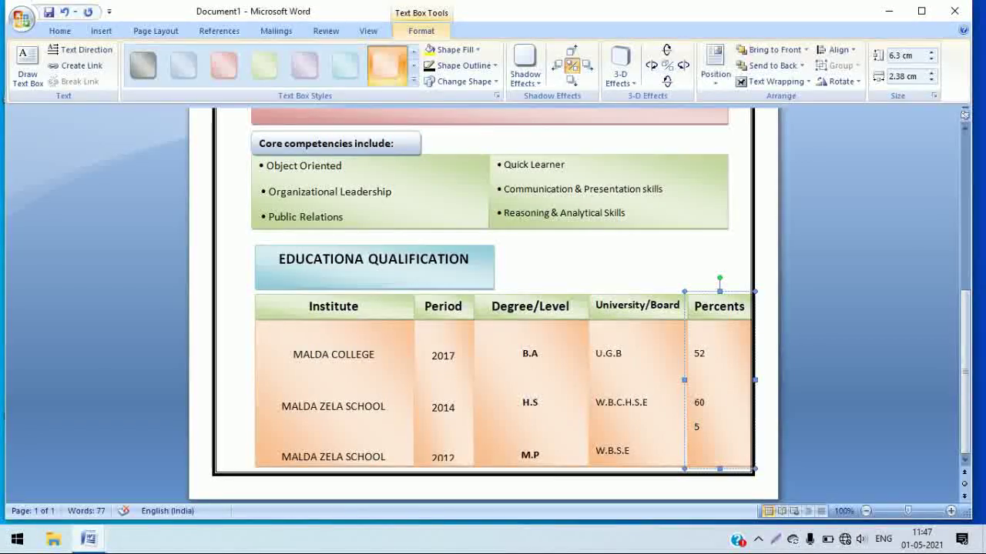
key(Delete)
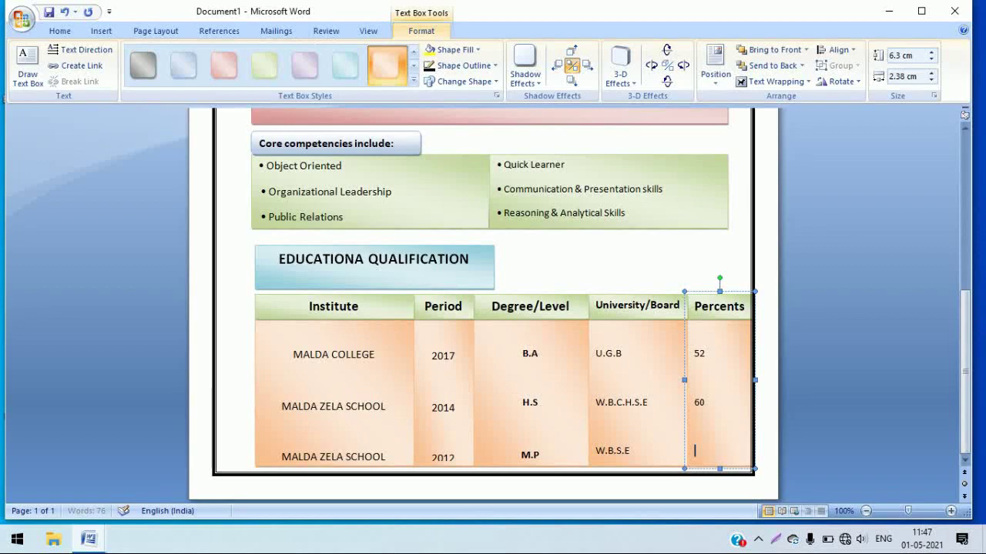
text(65)
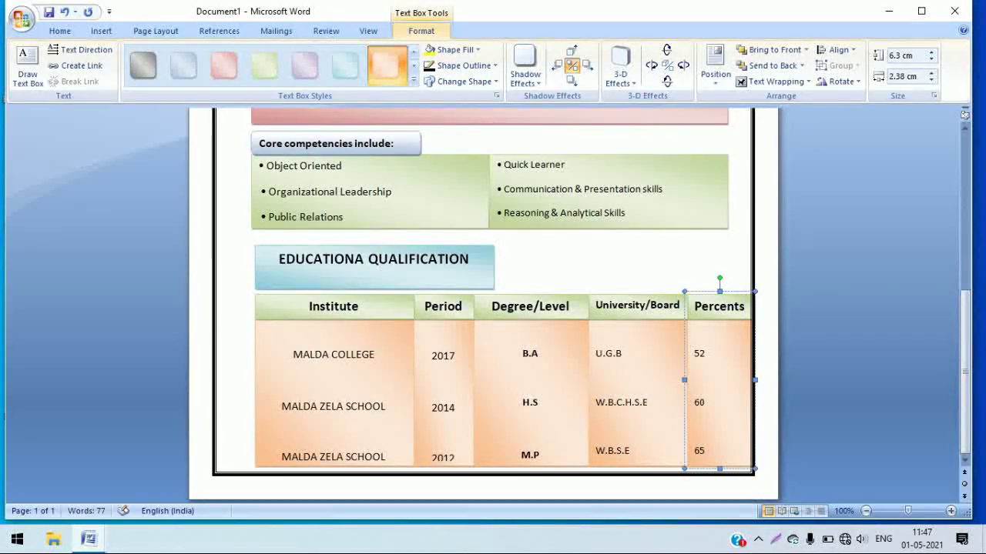
click(358, 410)
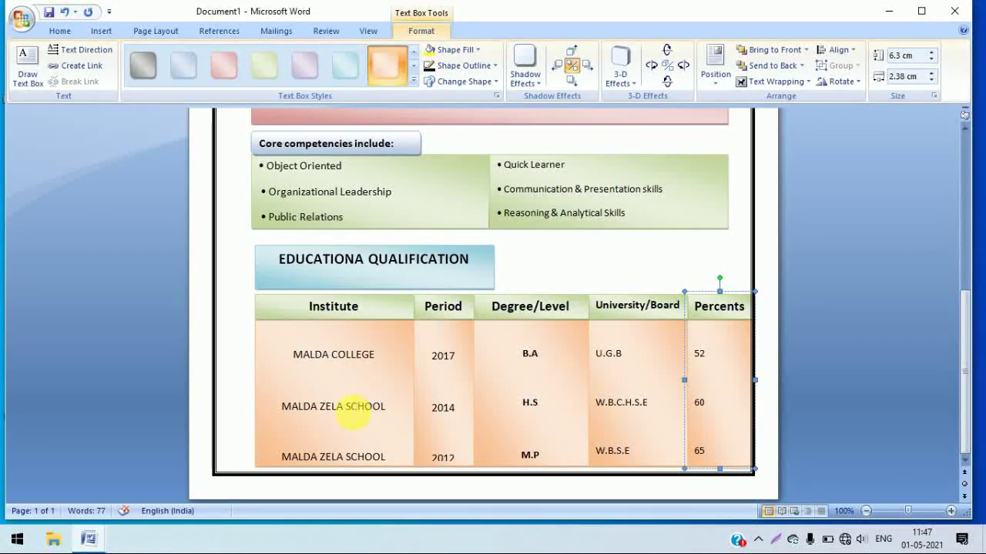
double_click(258, 454)
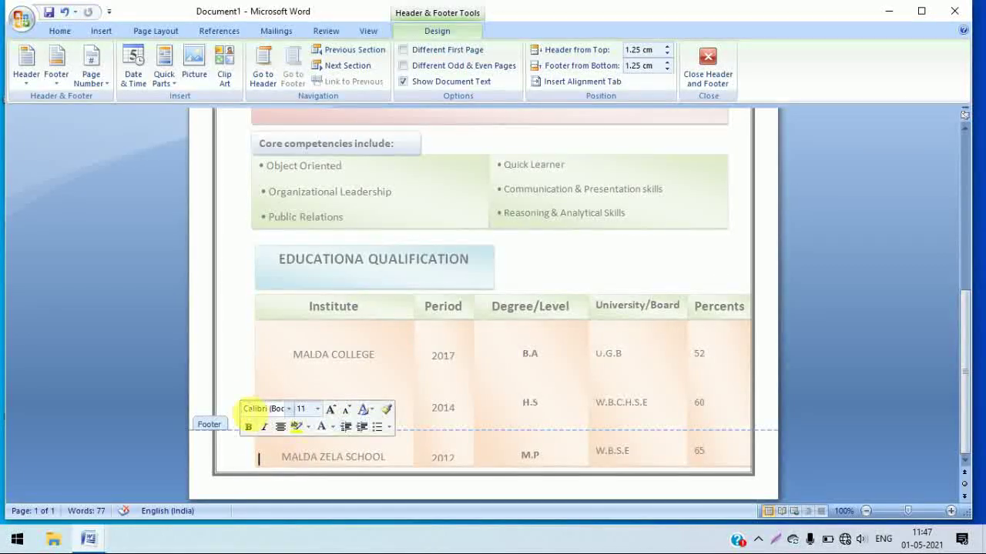
- Exit the footer and drag the Percents box's right edge left inside the page border
double_click(240, 393)
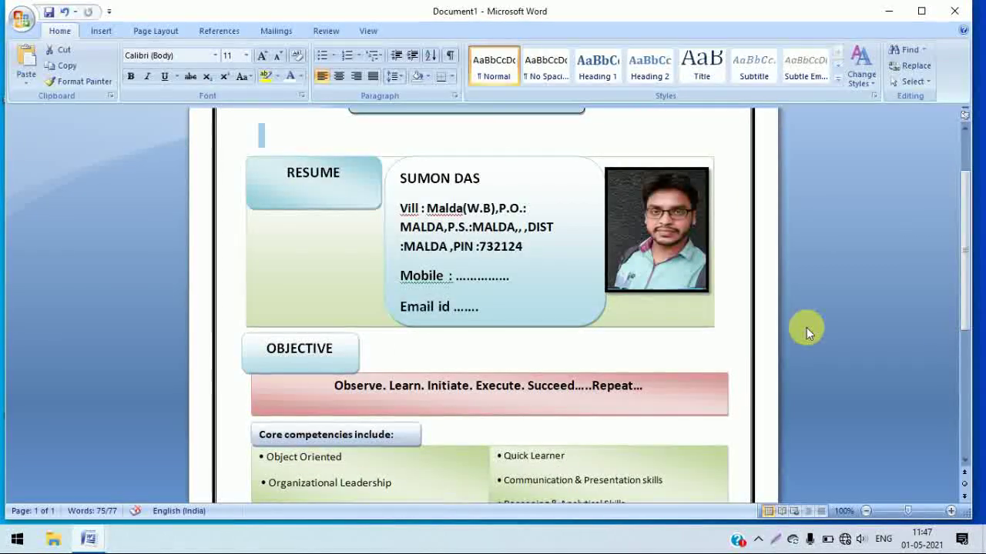
drag(978, 294, 961, 440)
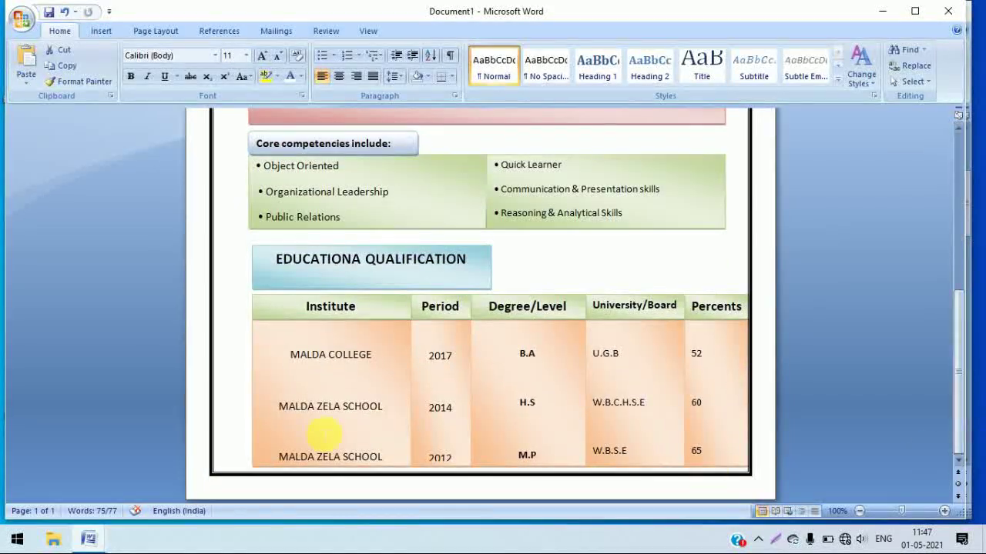
click(740, 418)
drag(759, 382, 744, 381)
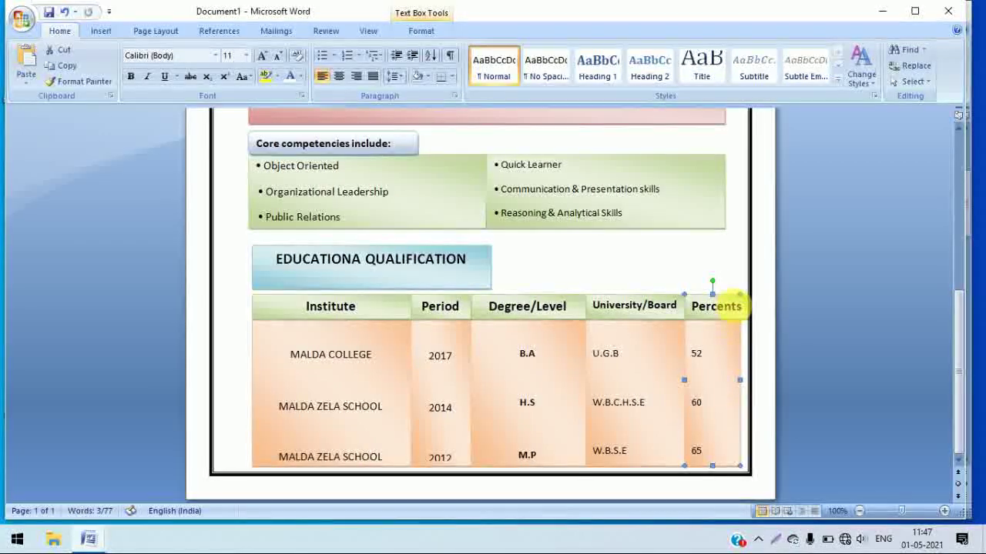
- Set the Percent heading text in the last green header box to 12 pt
click(743, 304)
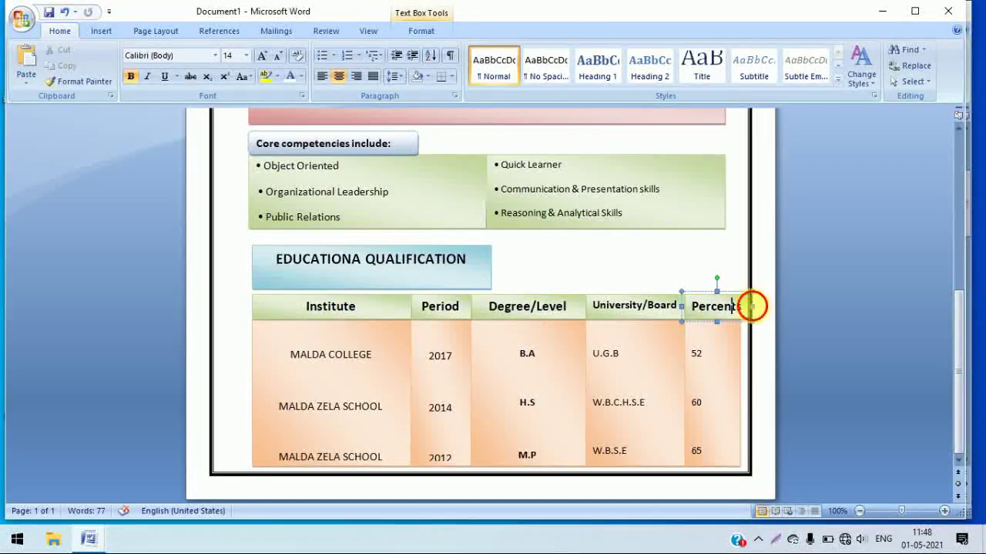
click(744, 306)
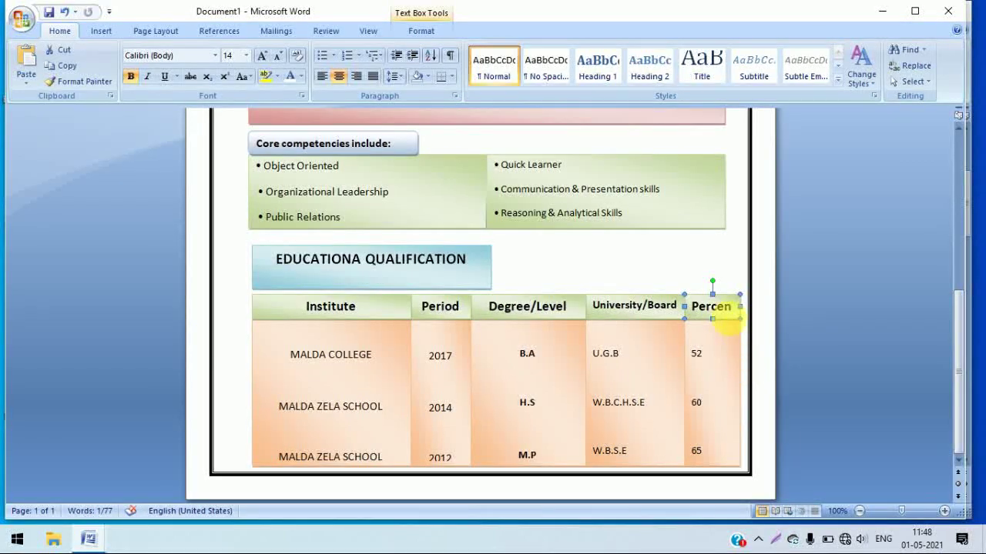
drag(713, 314, 696, 319)
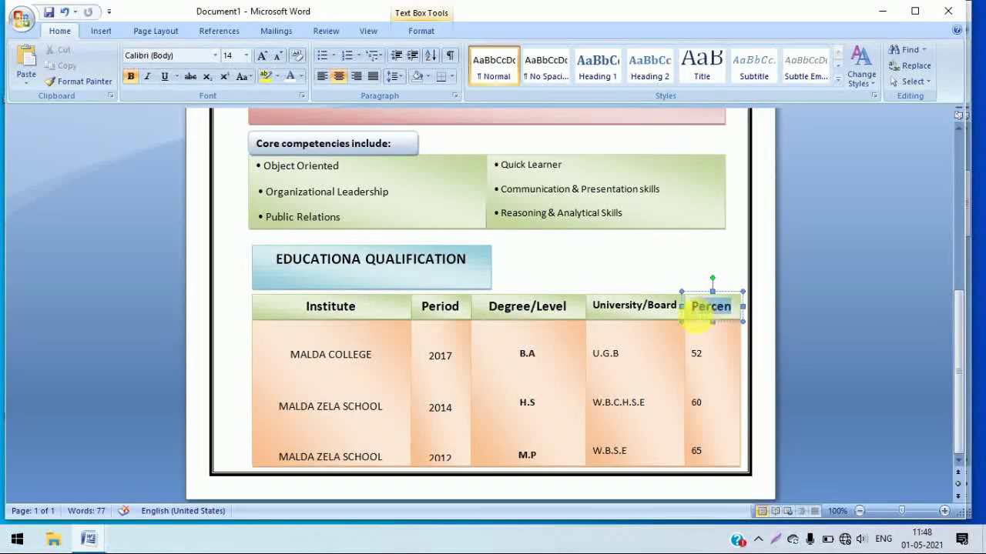
click(246, 56)
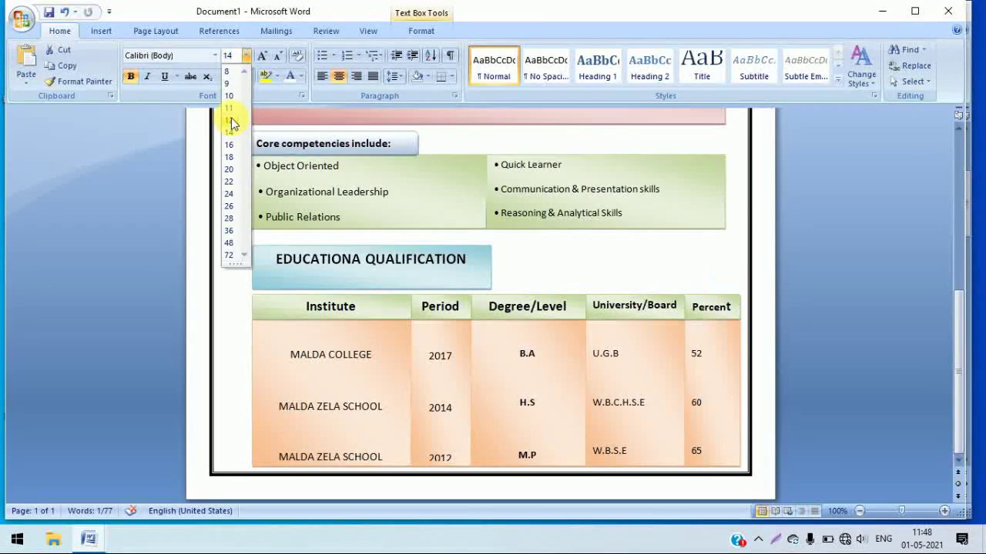
click(230, 121)
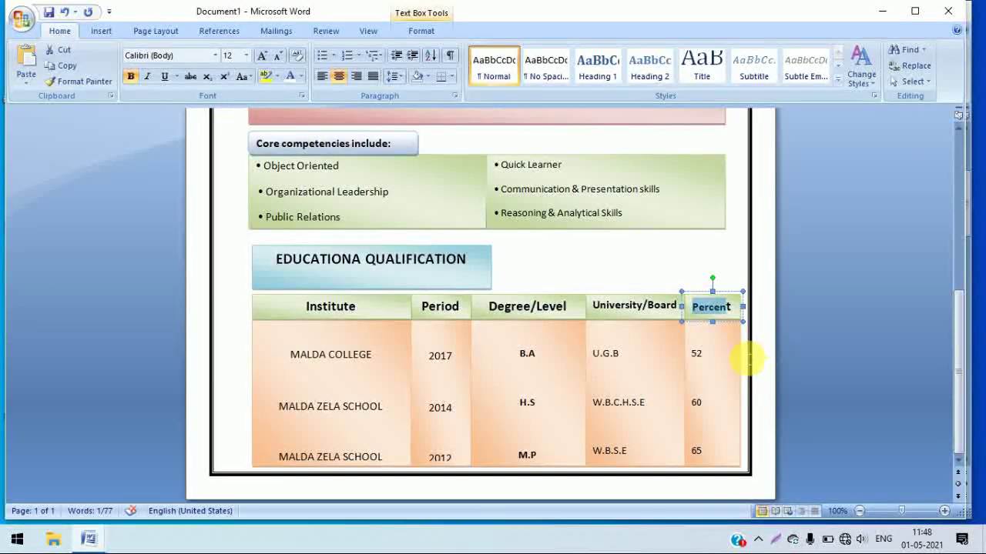
scroll(747, 358, up, 7)
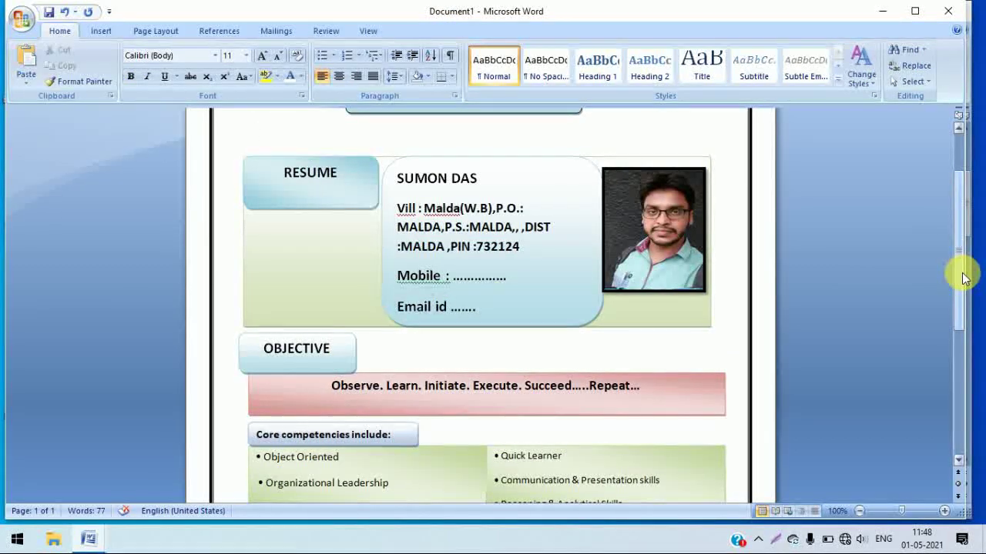
- Delete the empty line below the CURRICULUM VITAE title at the top of the document
drag(962, 273, 961, 432)
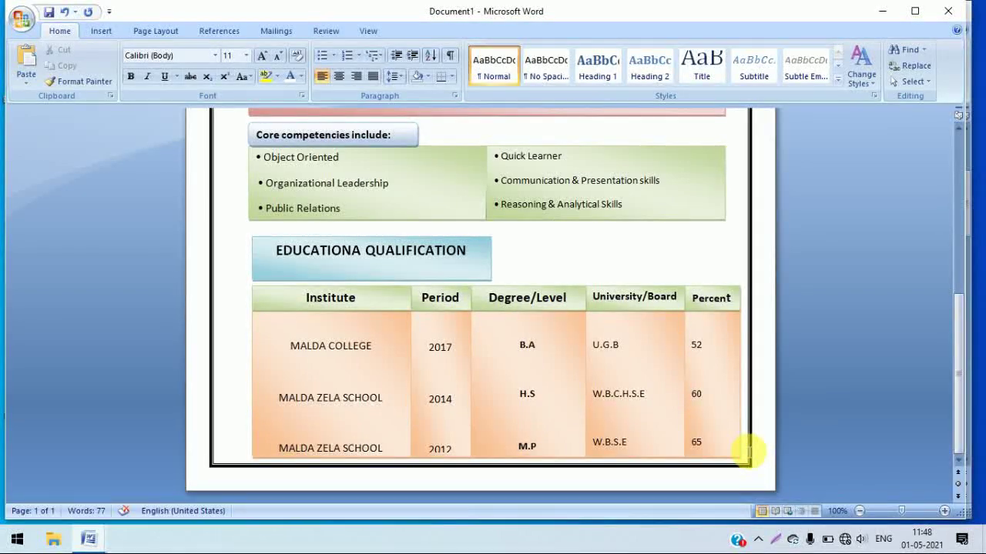
key(ctrl+Home)
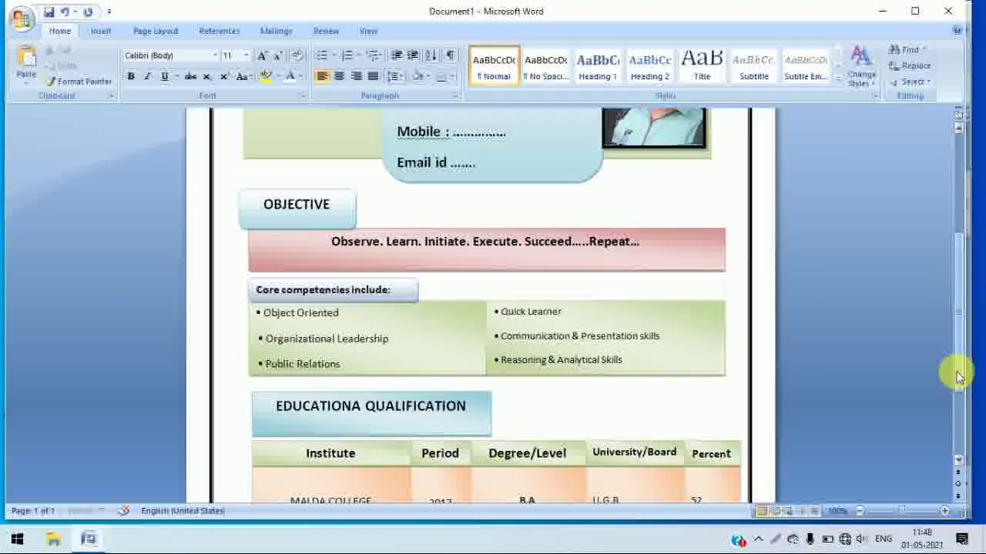
drag(959, 281, 959, 440)
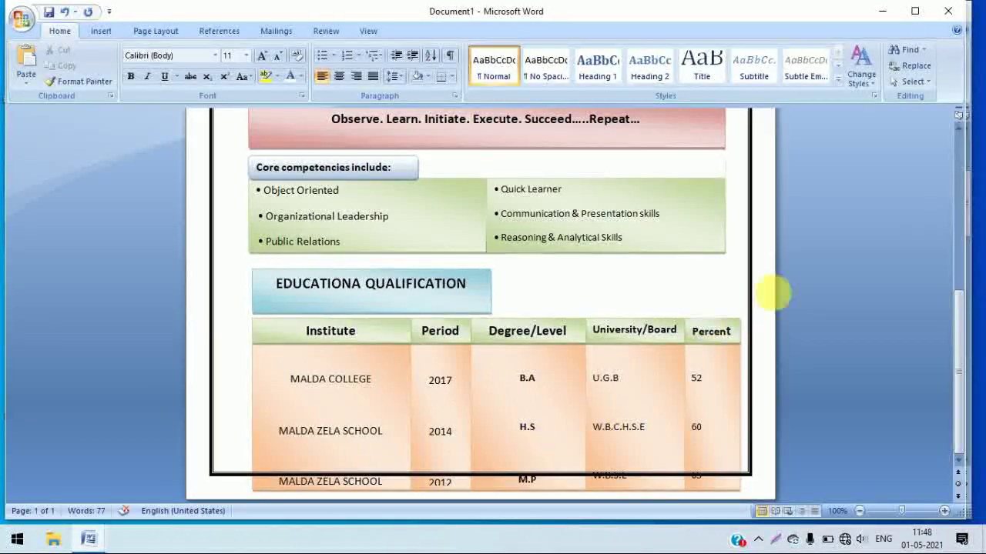
drag(962, 357, 955, 197)
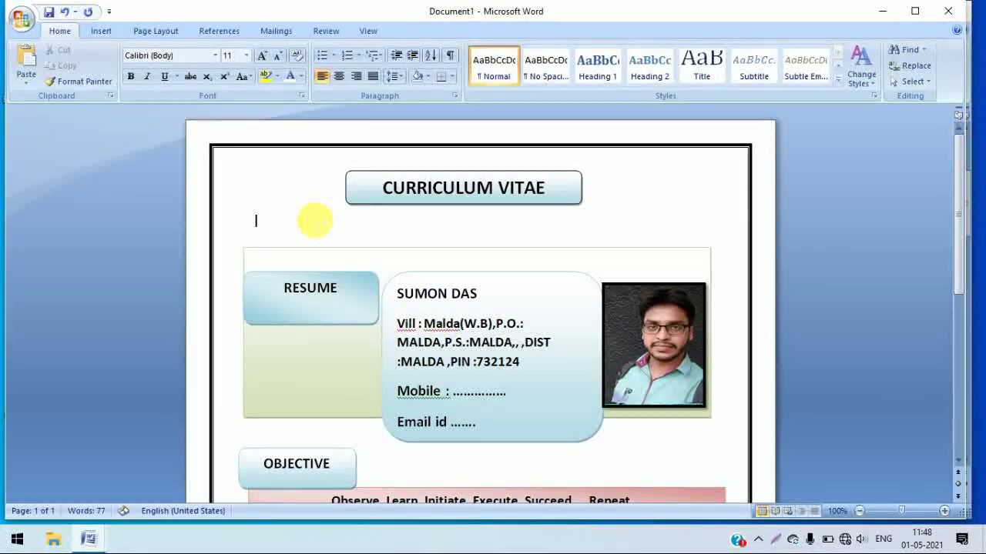
key(BackSpace)
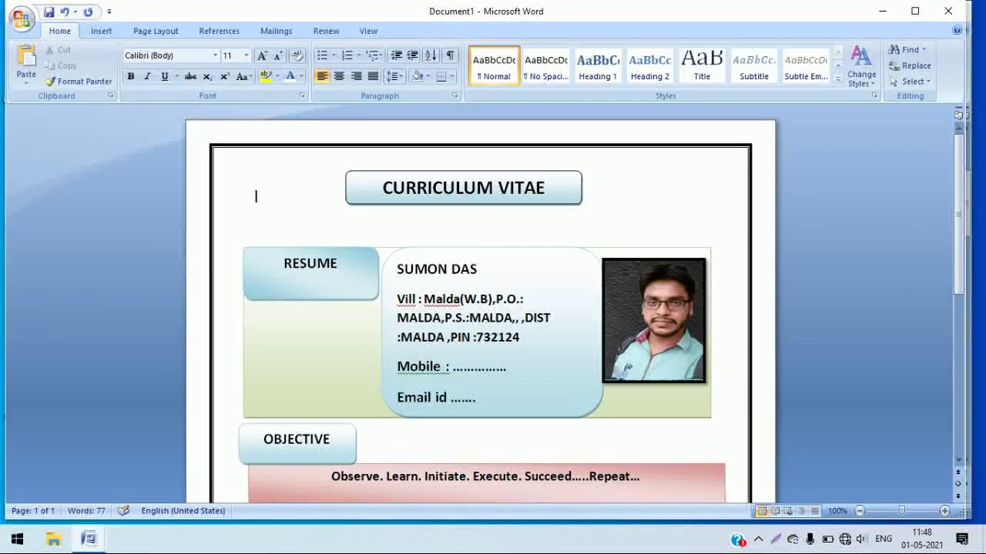
drag(955, 221, 947, 429)
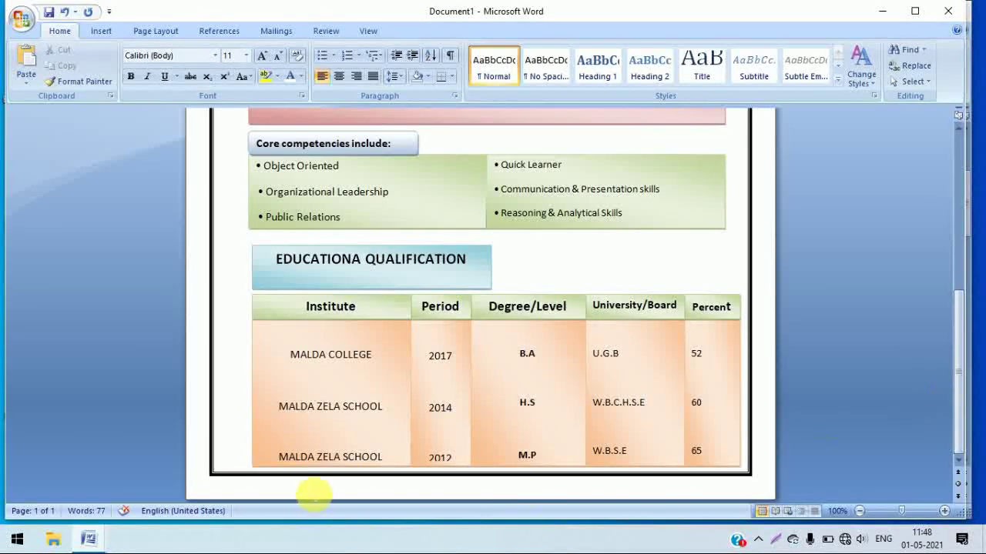
drag(240, 462, 736, 461)
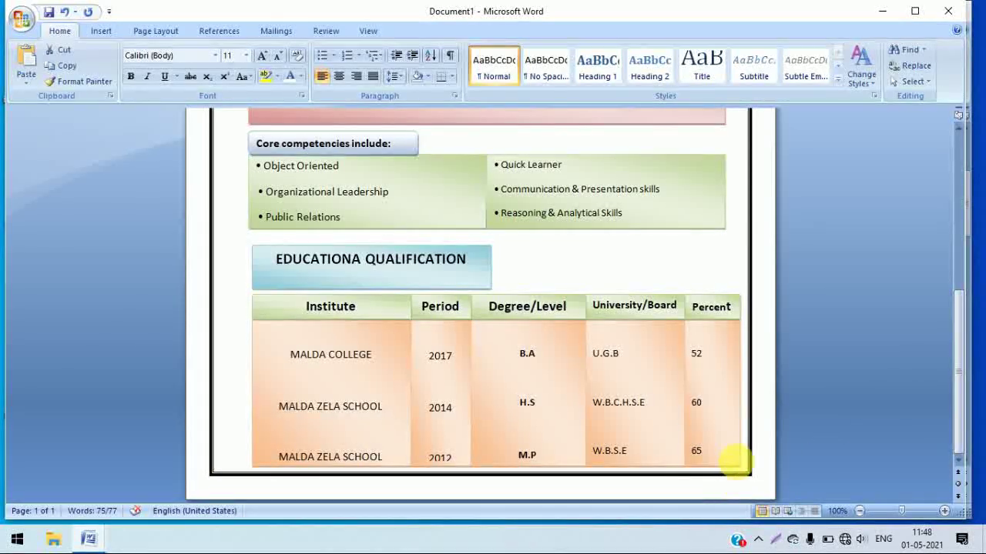
key(ctrl+Home)
key(ctrl+a)
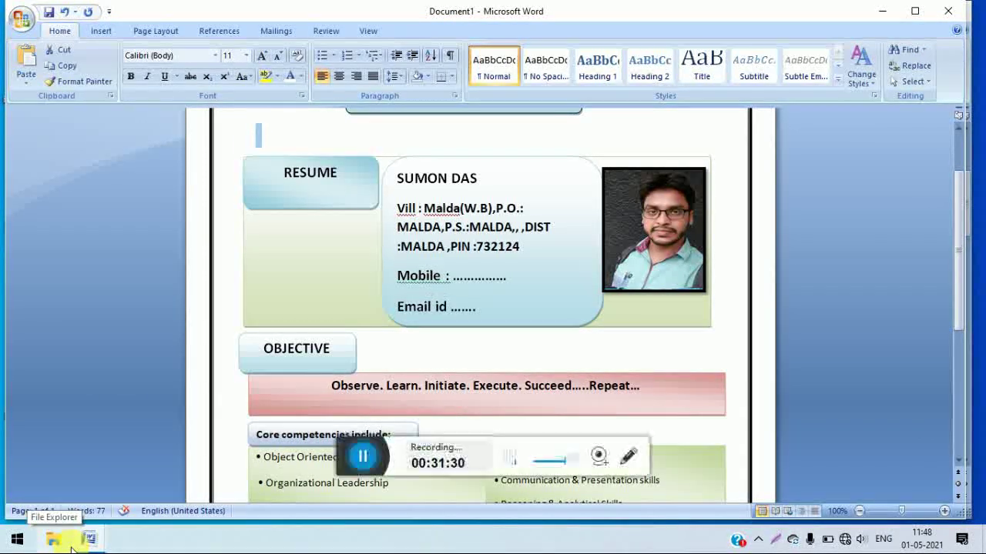
click(90, 539)
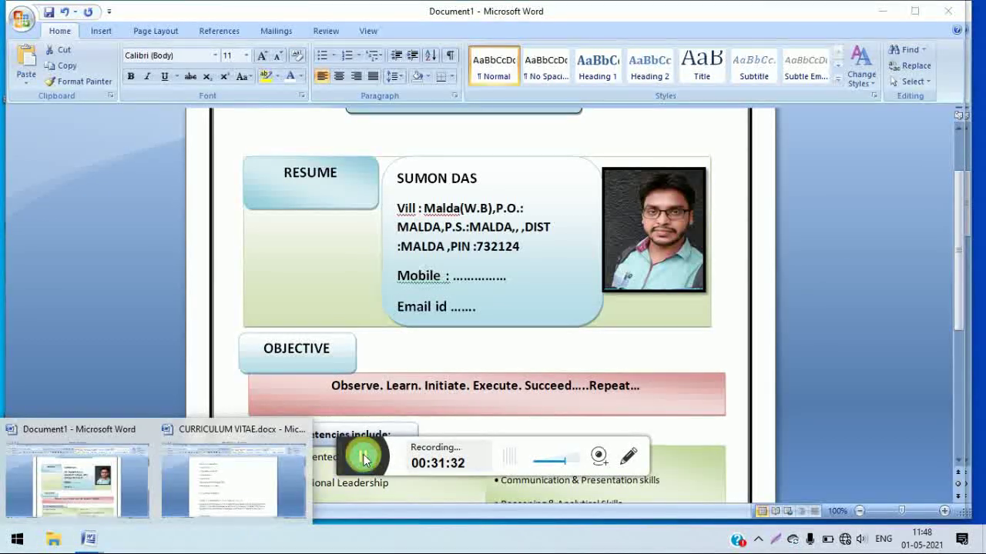
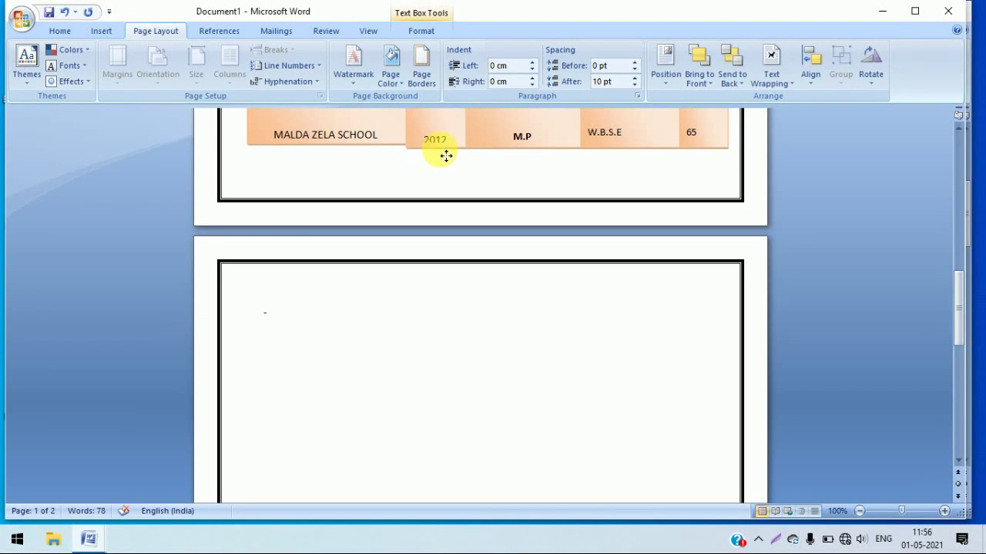
- Shift the years text box's left edge slightly left to sit flush against the school names box
click(450, 164)
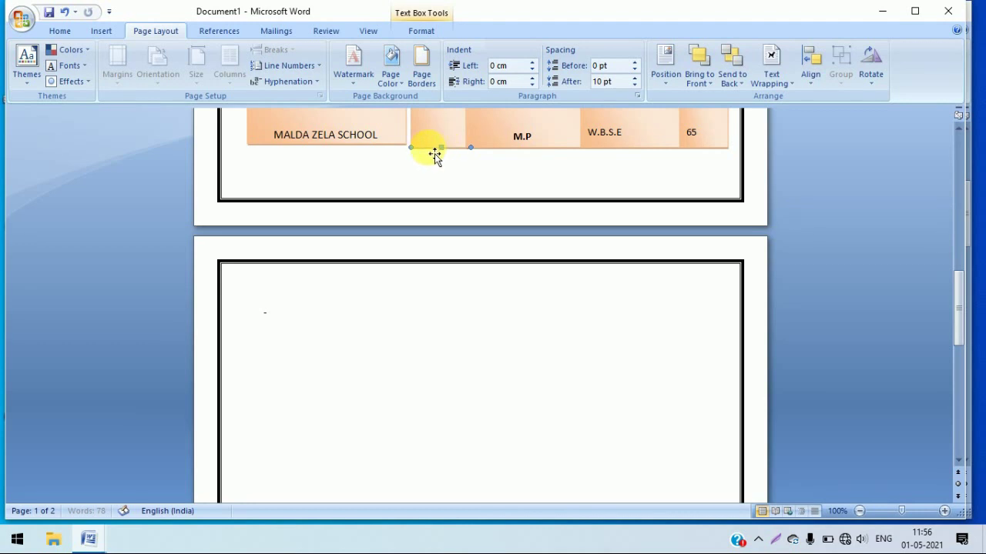
click(961, 316)
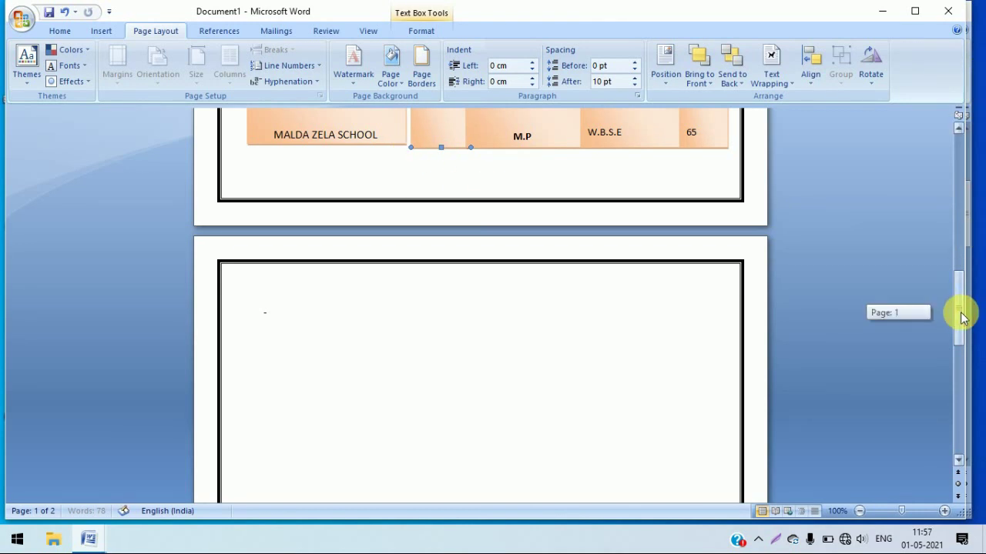
drag(961, 316, 957, 297)
click(454, 209)
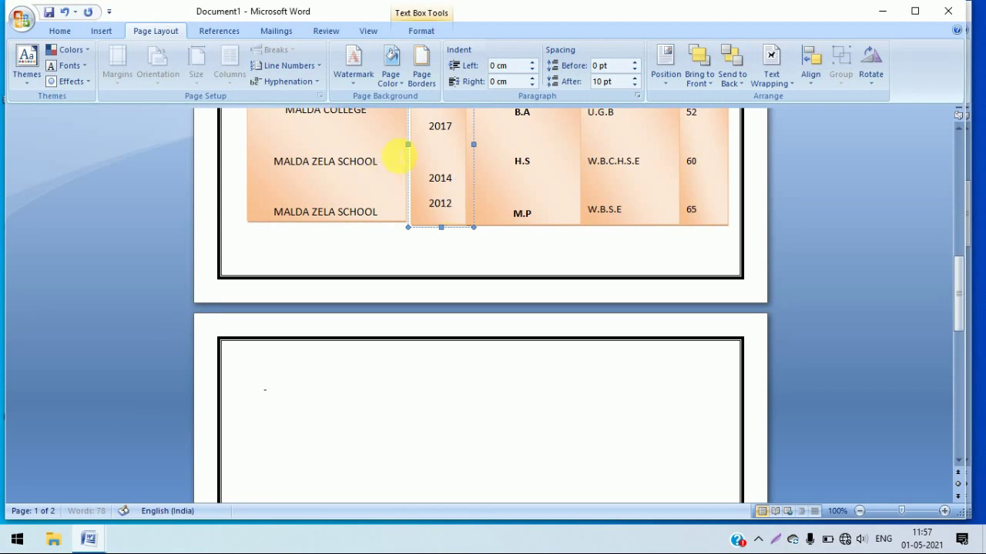
drag(412, 153, 406, 152)
click(474, 282)
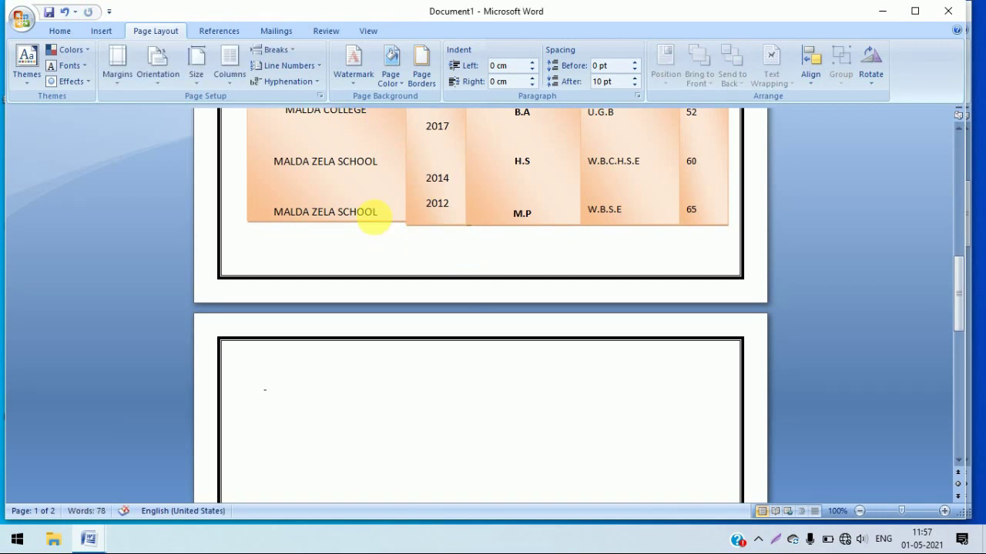
click(403, 216)
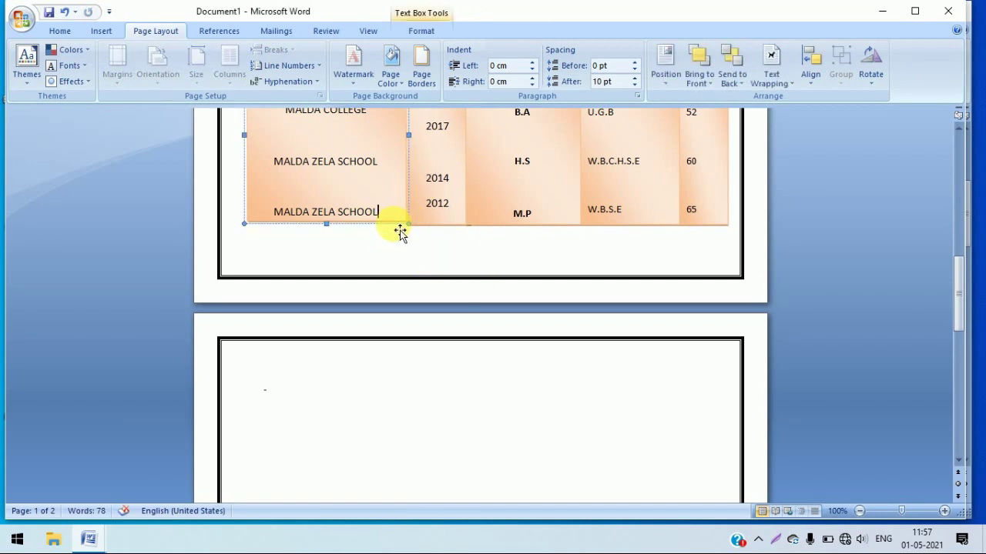
click(327, 223)
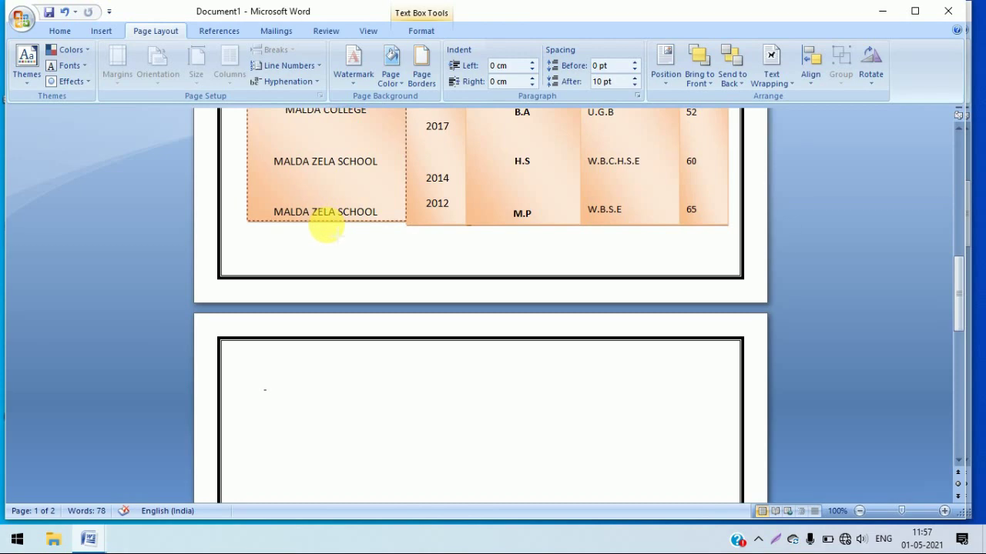
click(343, 252)
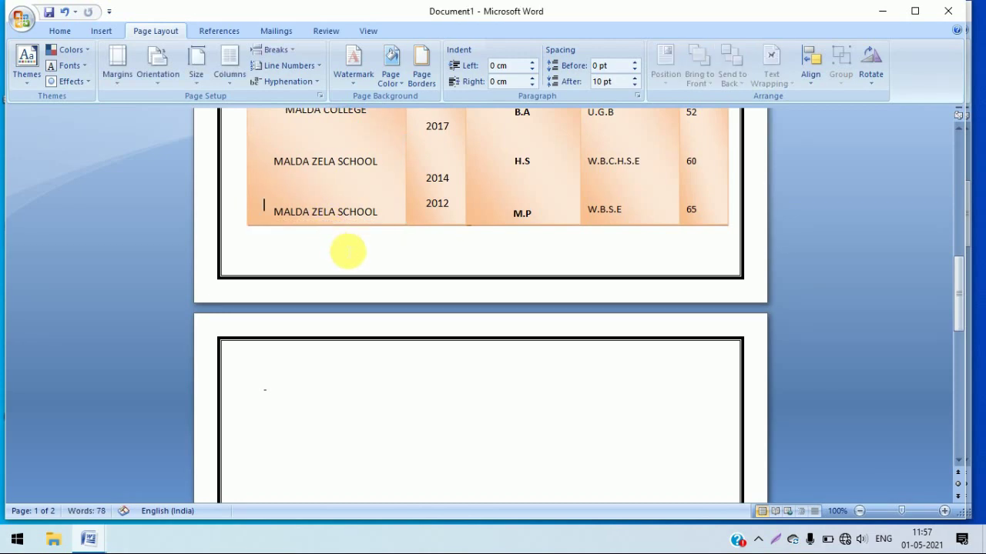
mouse_move(960, 288)
mouse_down()
mouse_move(961, 172)
mouse_move(961, 292)
mouse_move(981, 317)
mouse_move(979, 334)
mouse_up()
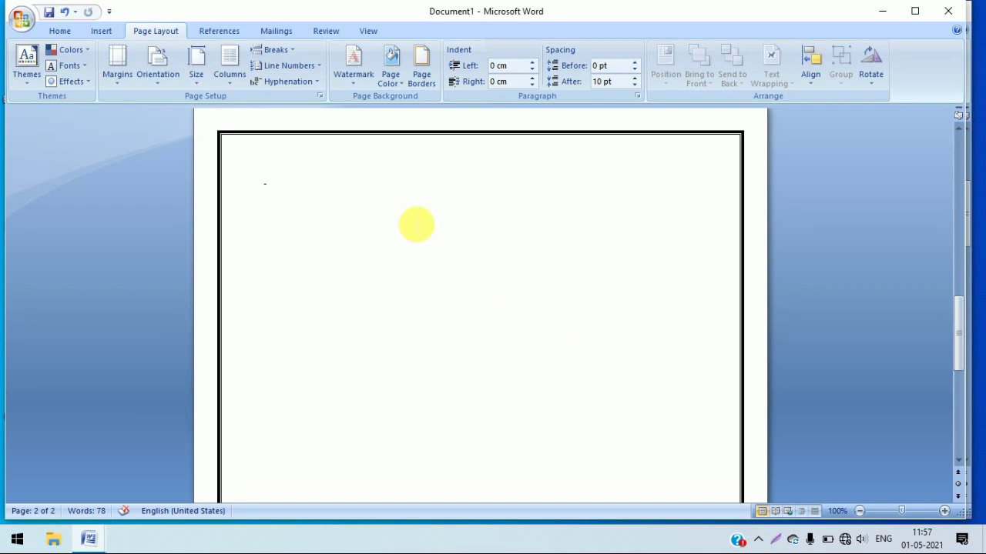
- Draw a wide rectangle across the top of page 2
click(104, 34)
click(223, 77)
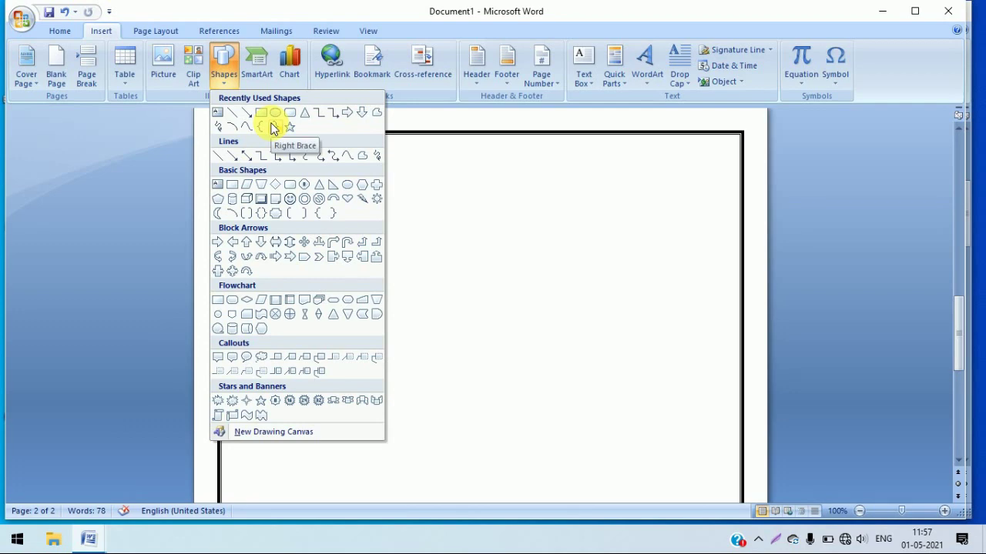
click(260, 113)
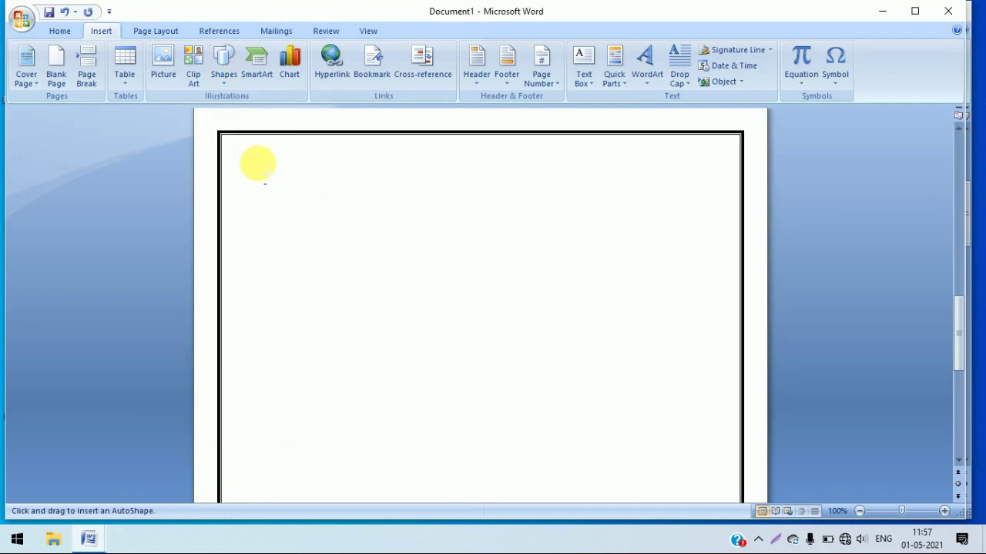
drag(264, 184, 700, 268)
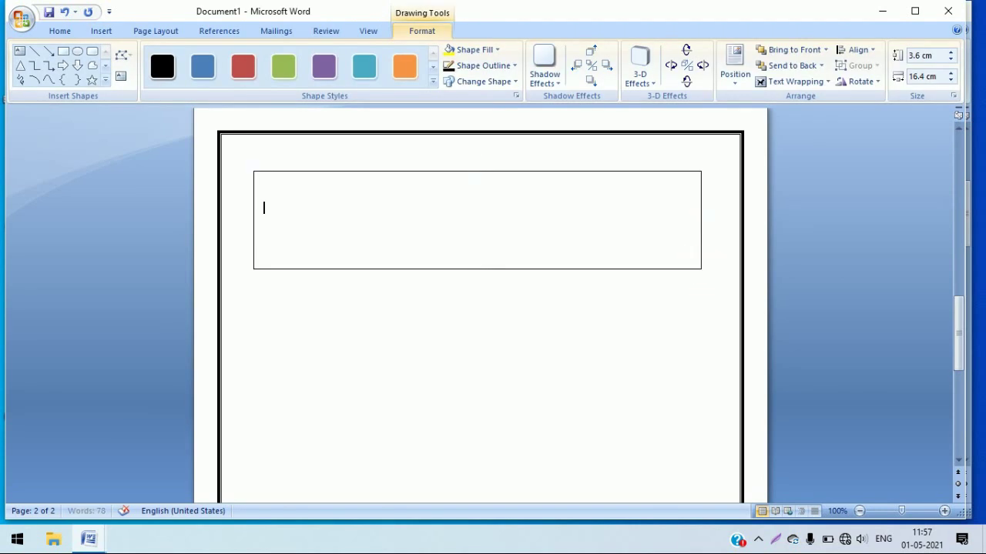
click(264, 306)
- Shorten the rectangle and give it a light-blue gradient shape style
scroll(264, 428, down, 1)
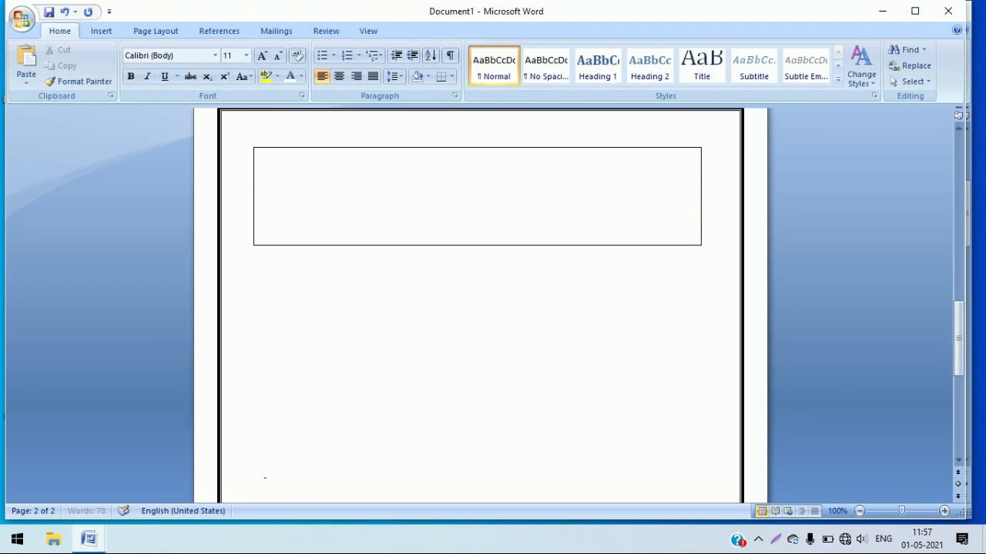
click(544, 157)
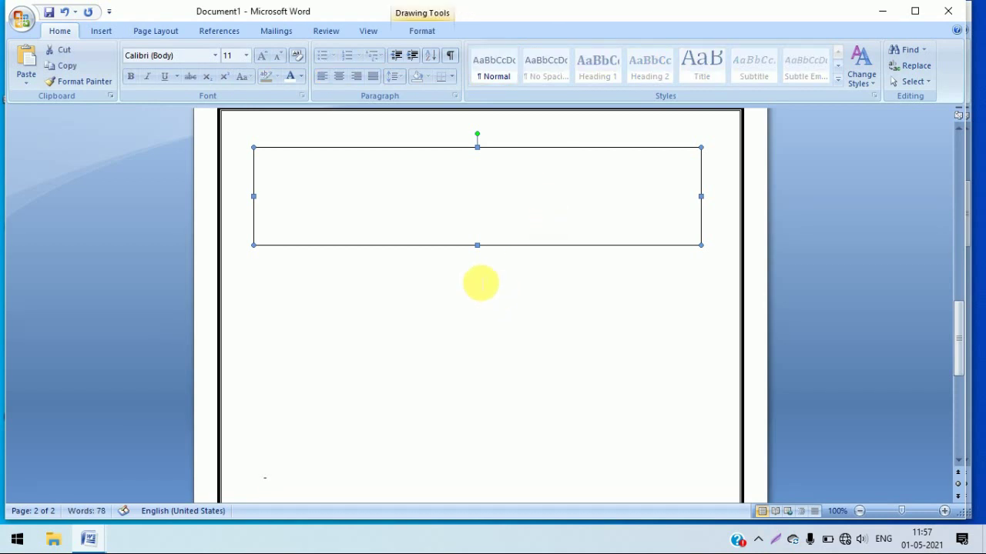
drag(477, 245, 492, 212)
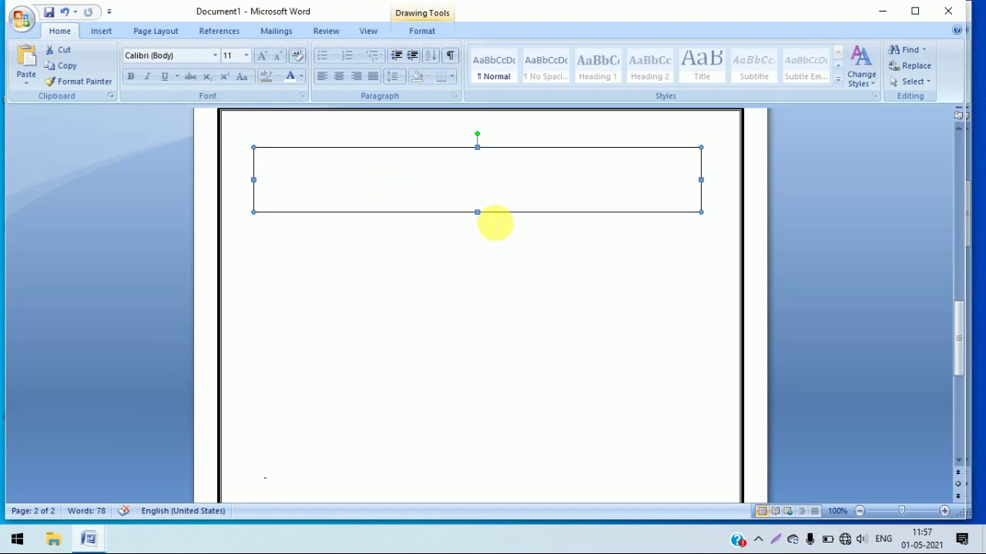
drag(479, 220, 478, 207)
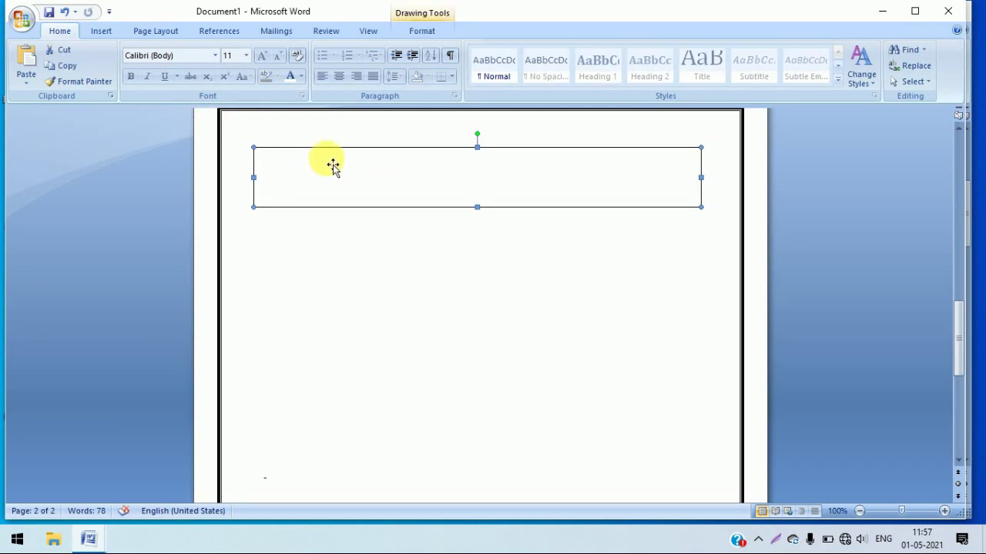
click(425, 31)
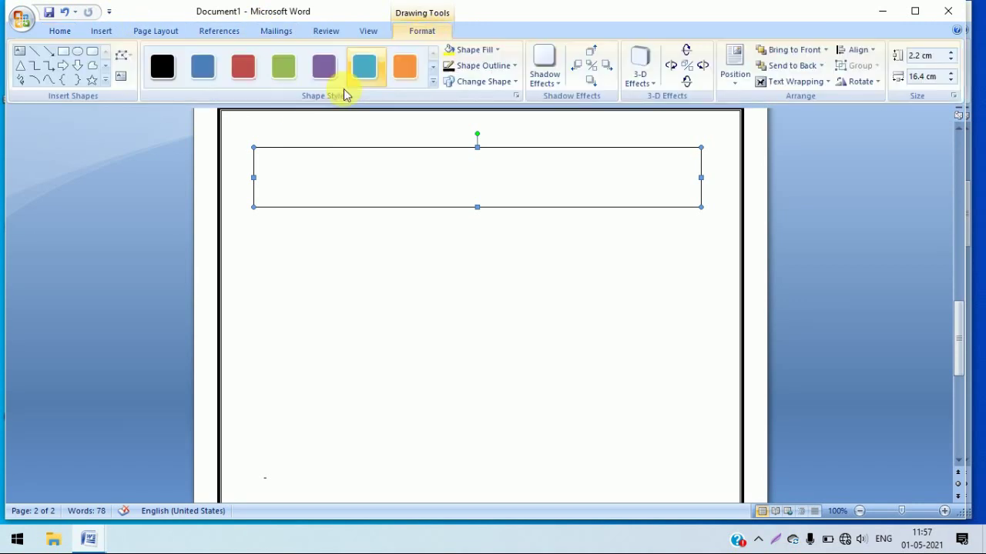
click(431, 82)
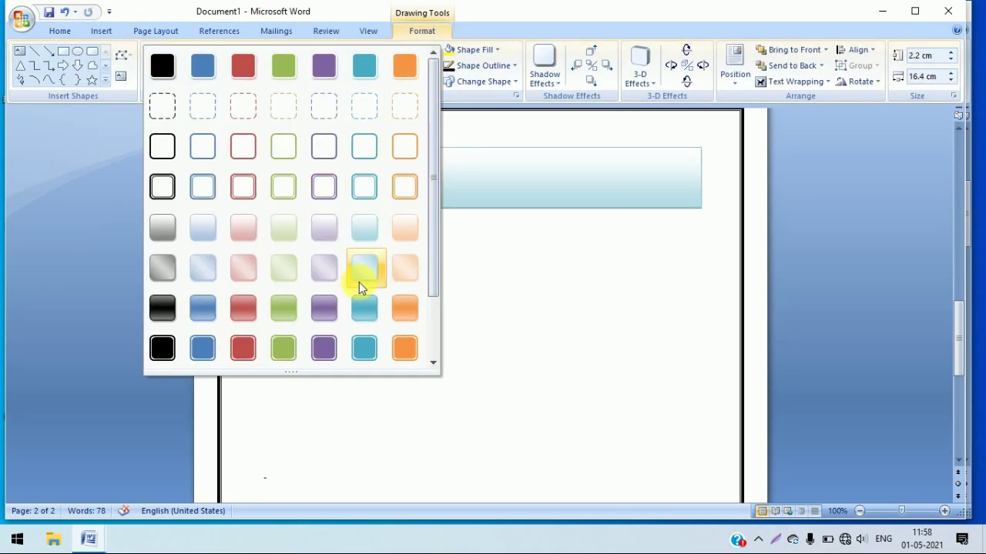
click(364, 276)
click(435, 214)
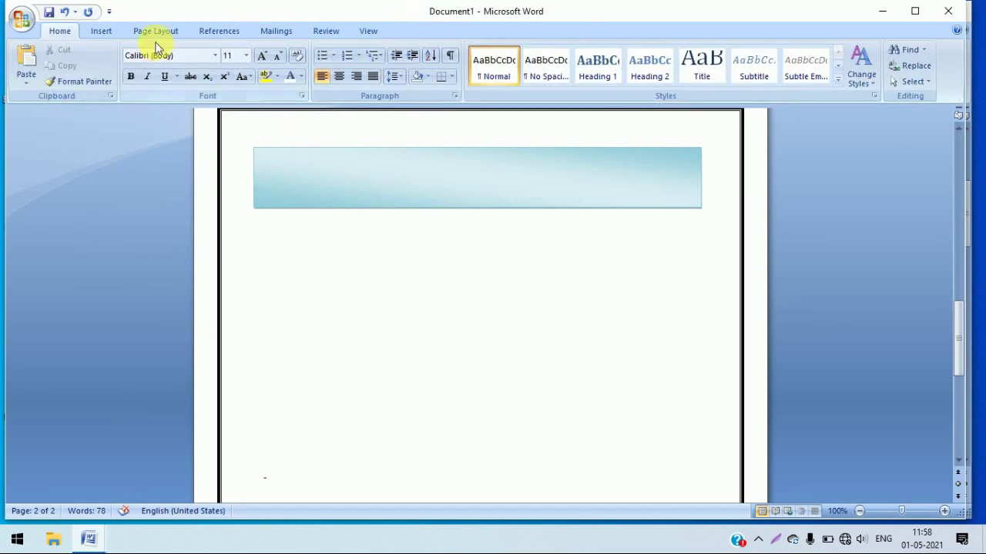
- Draw a small rounded rectangle above the blue band's left end with a green gradient style
click(96, 31)
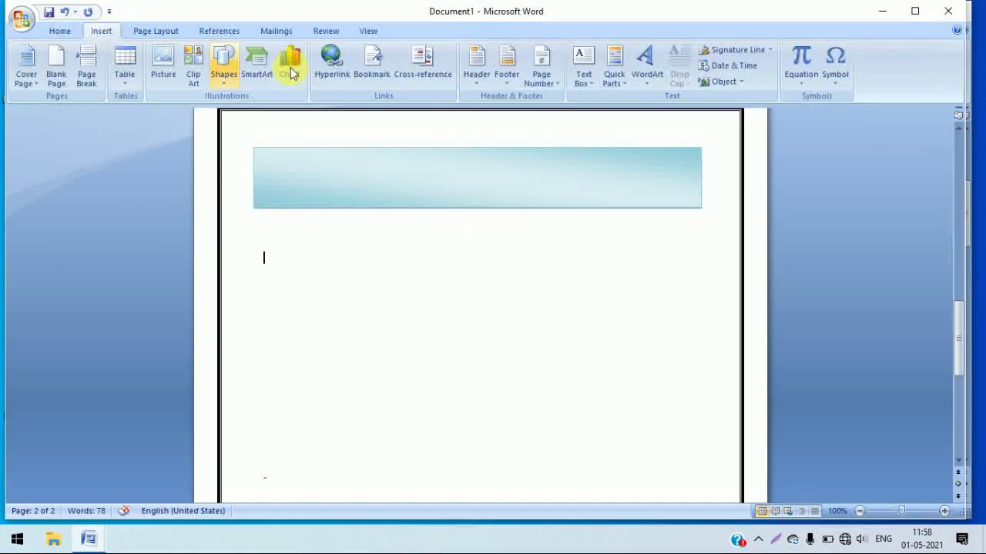
click(223, 73)
click(290, 113)
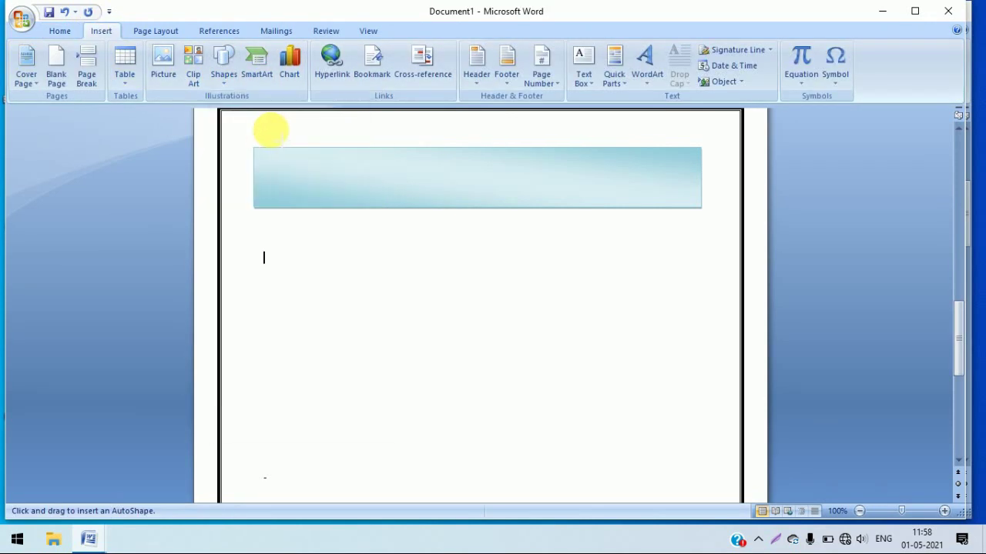
drag(379, 152, 420, 147)
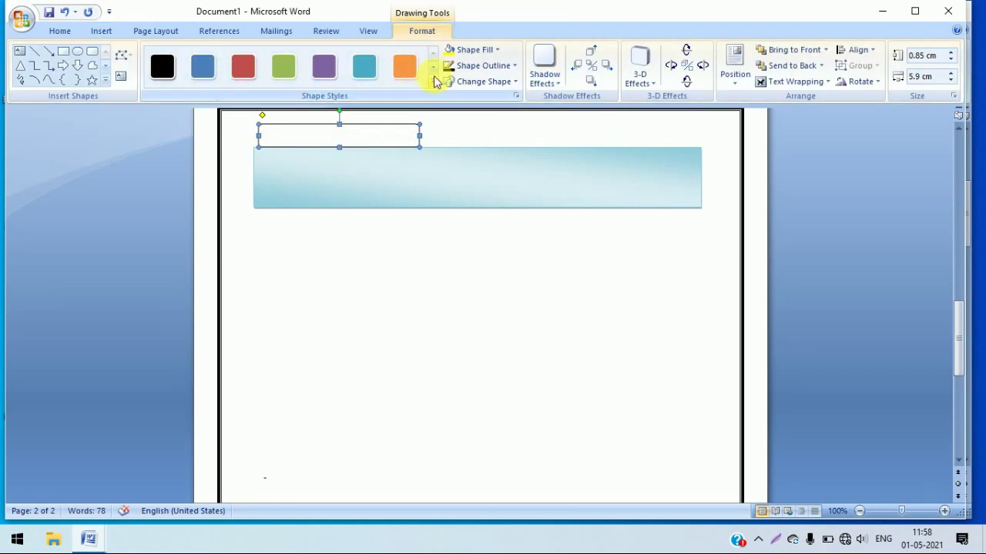
click(433, 82)
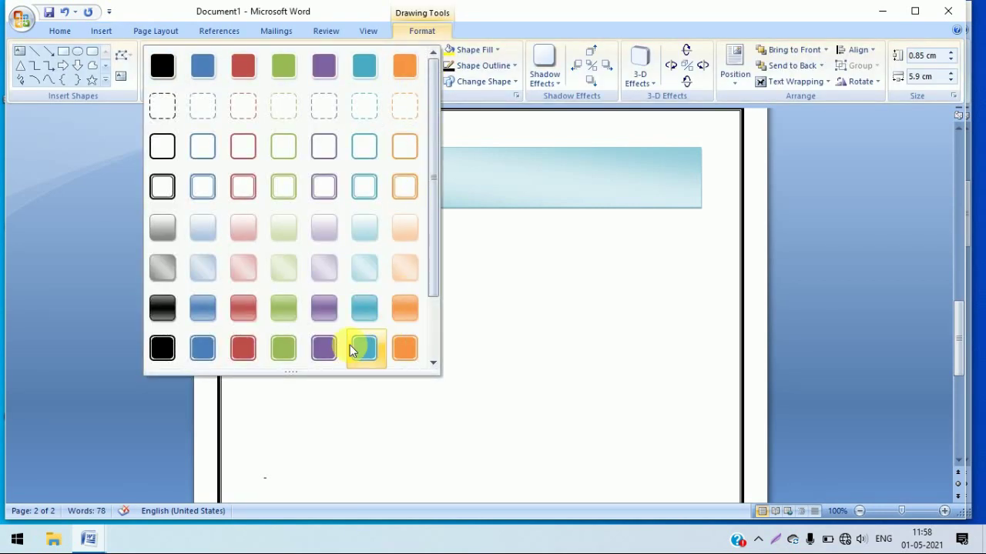
click(282, 306)
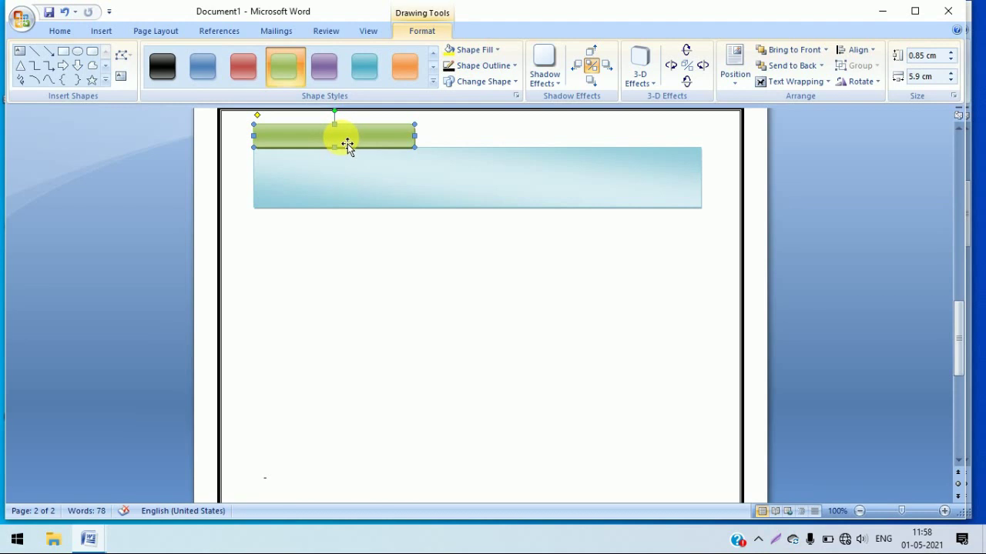
- Make the green rounded box able to hold text
right_click(348, 145)
click(382, 193)
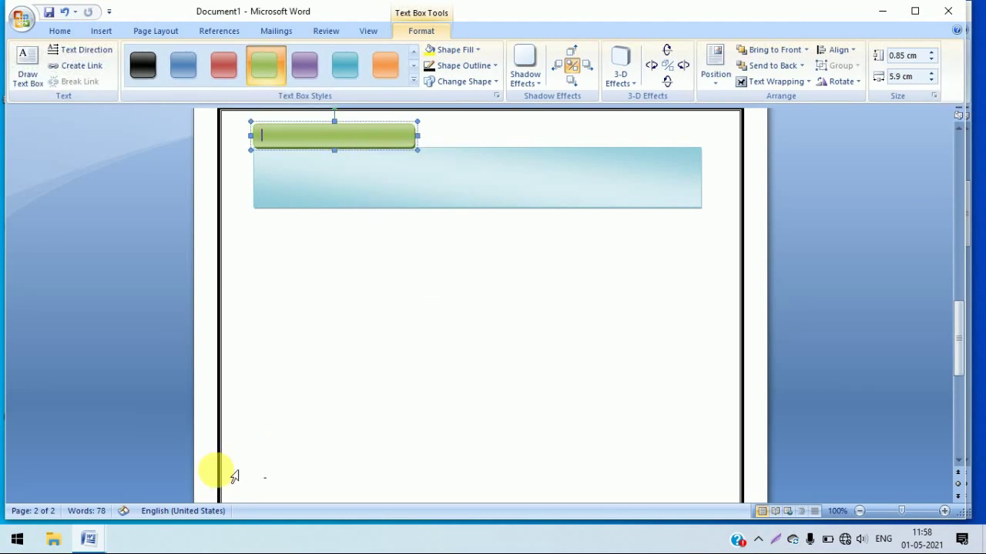
click(90, 541)
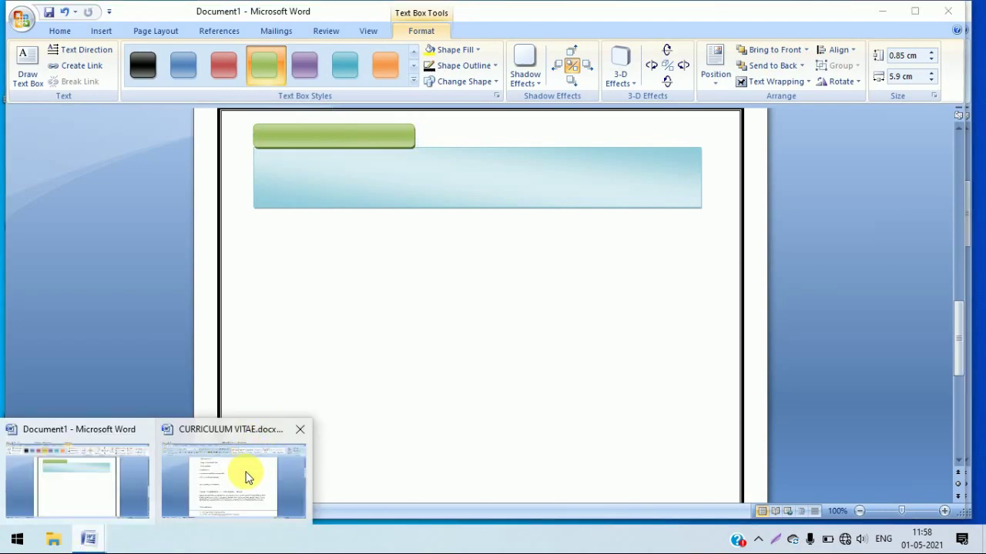
- Copy the COMPUTER SKILLS heading from CURRICULUM VITAE.docx into the green box
click(241, 475)
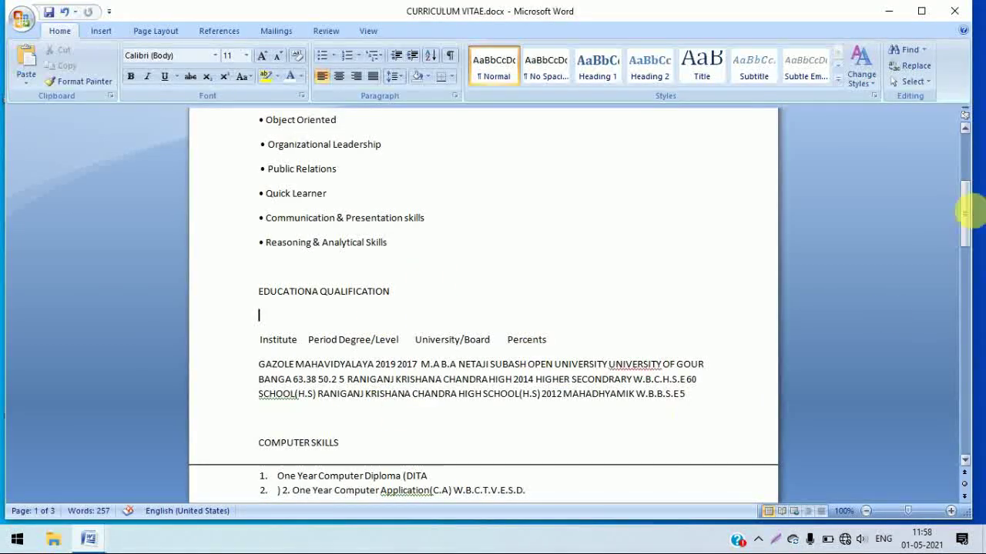
mouse_move(965, 225)
mouse_down()
mouse_move(978, 308)
mouse_move(981, 266)
mouse_up()
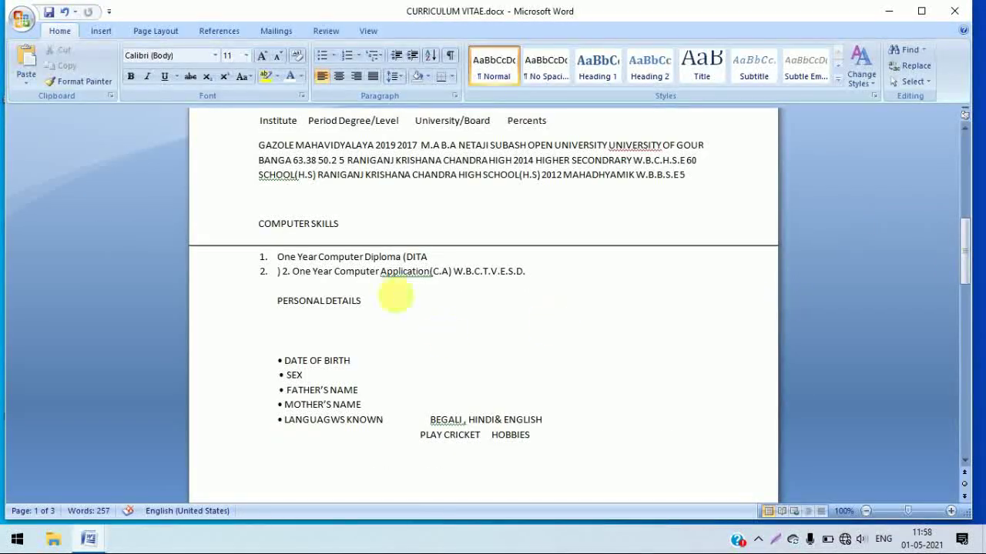
drag(362, 226, 262, 225)
key(ctrl+c)
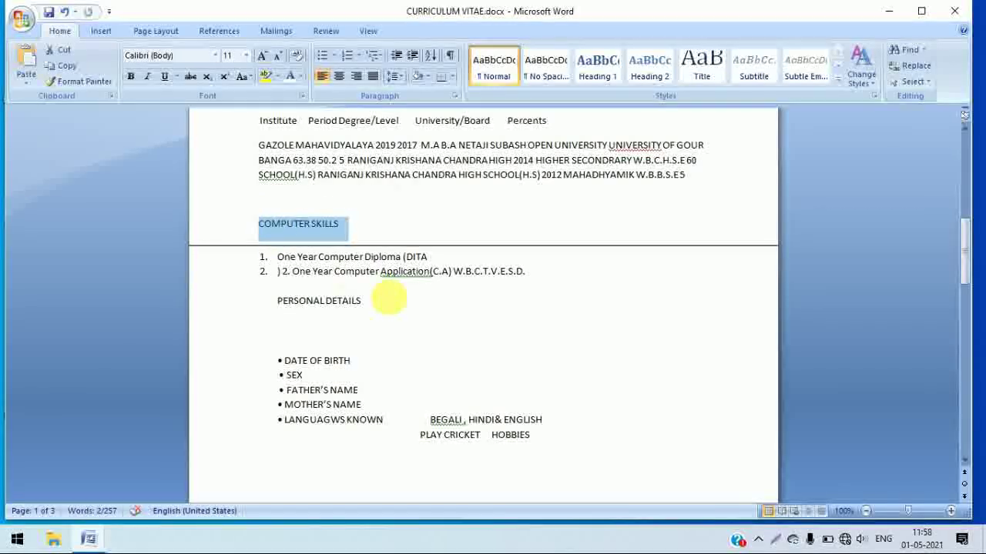
click(90, 534)
click(110, 478)
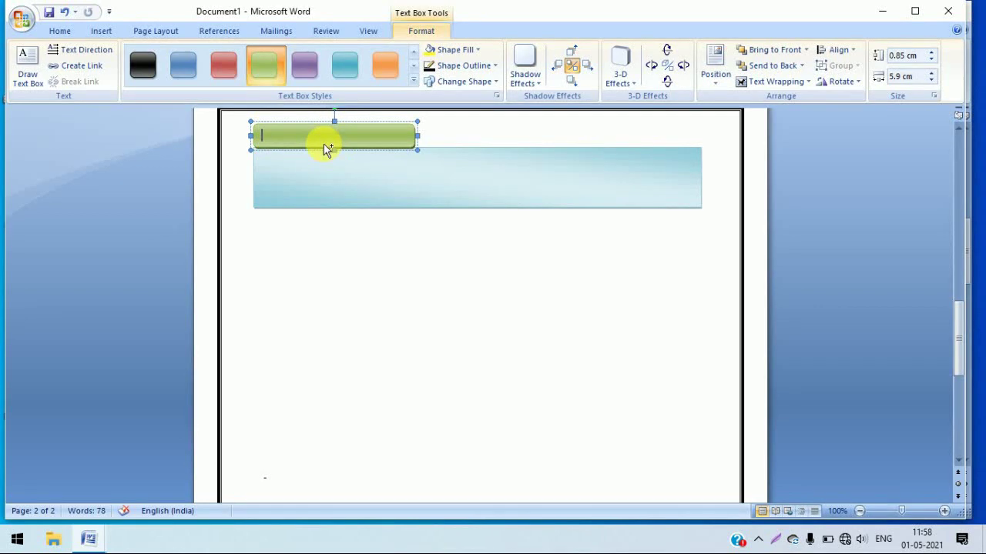
key(ctrl+v)
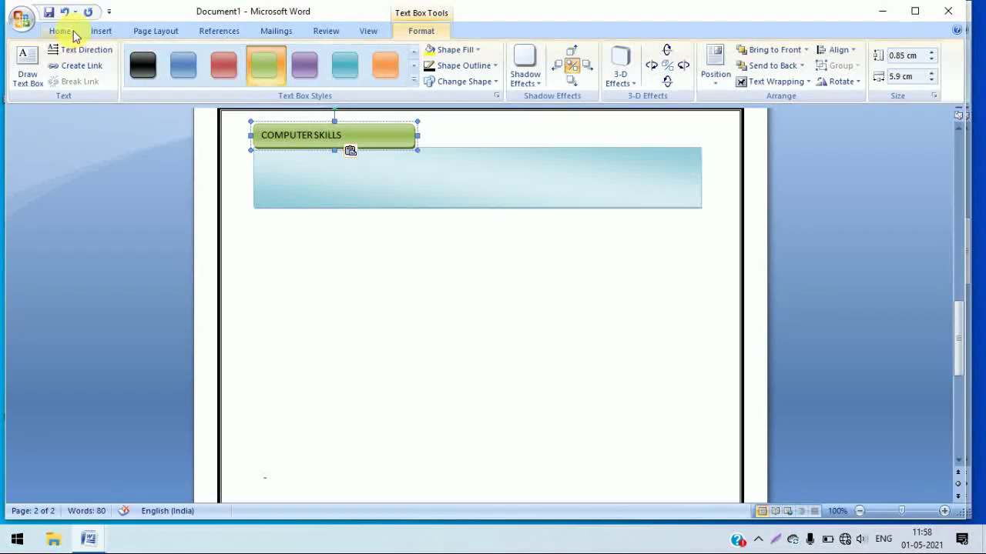
- Make the COMPUTER SKILLS heading centered, bold and 12 pt
click(69, 31)
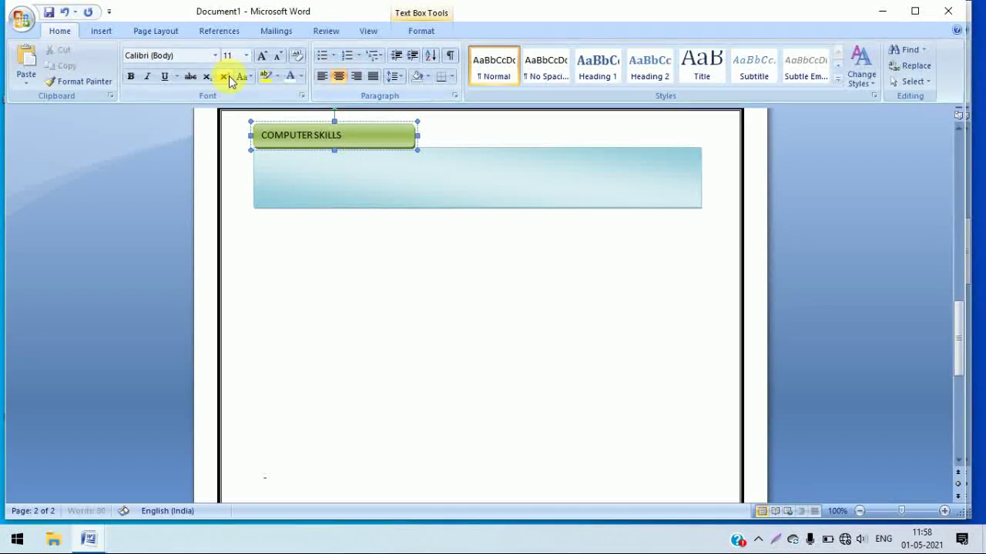
drag(363, 136, 283, 112)
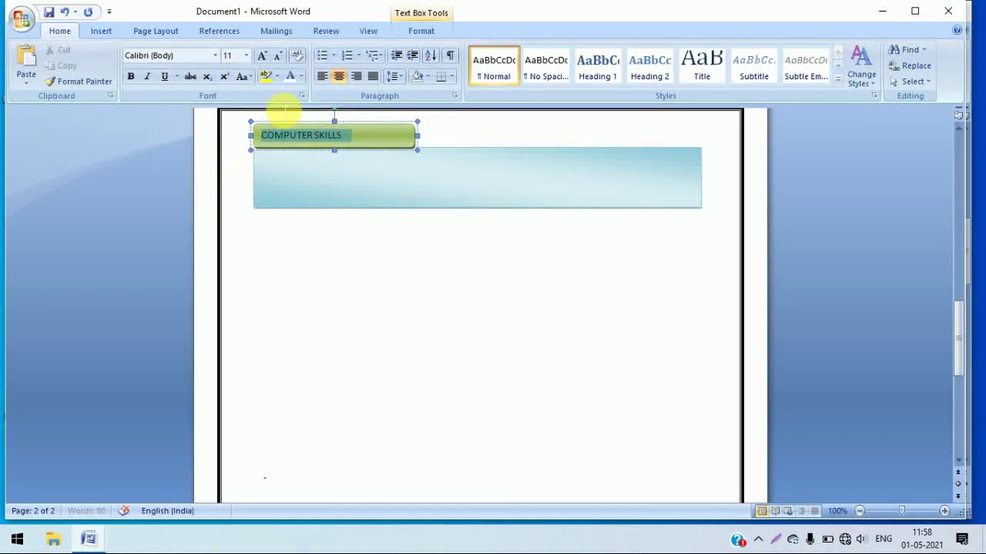
click(339, 77)
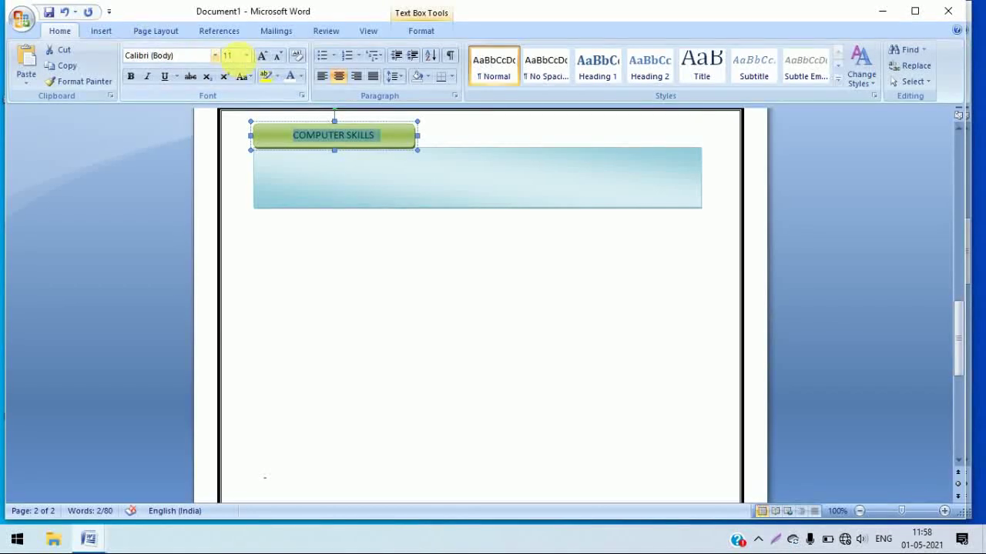
click(246, 55)
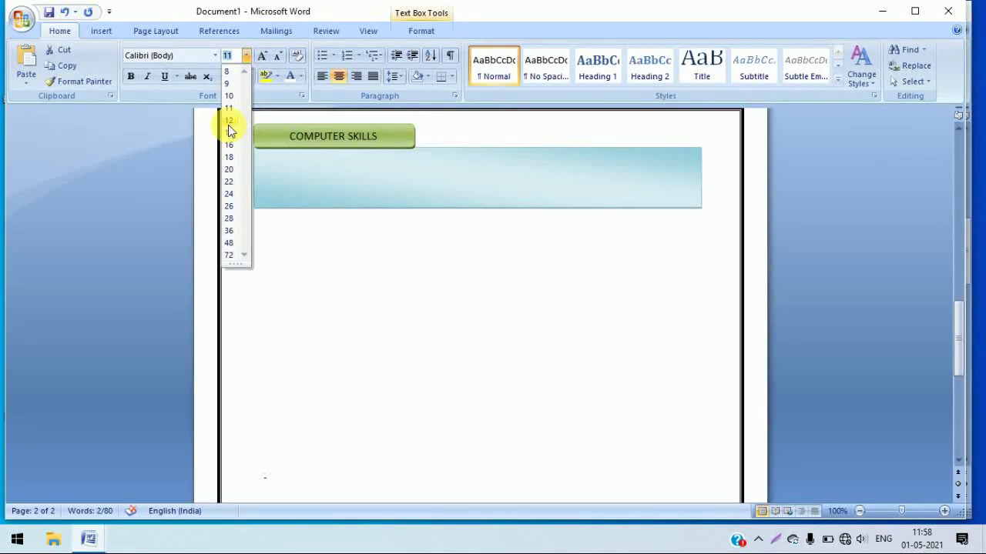
click(228, 123)
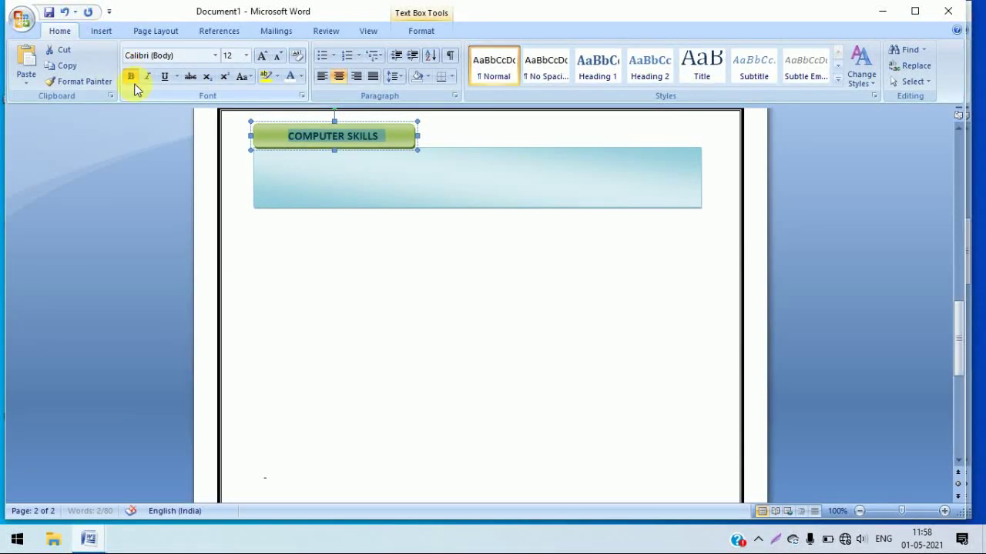
- Turn the blue band below the heading into a text box
click(281, 158)
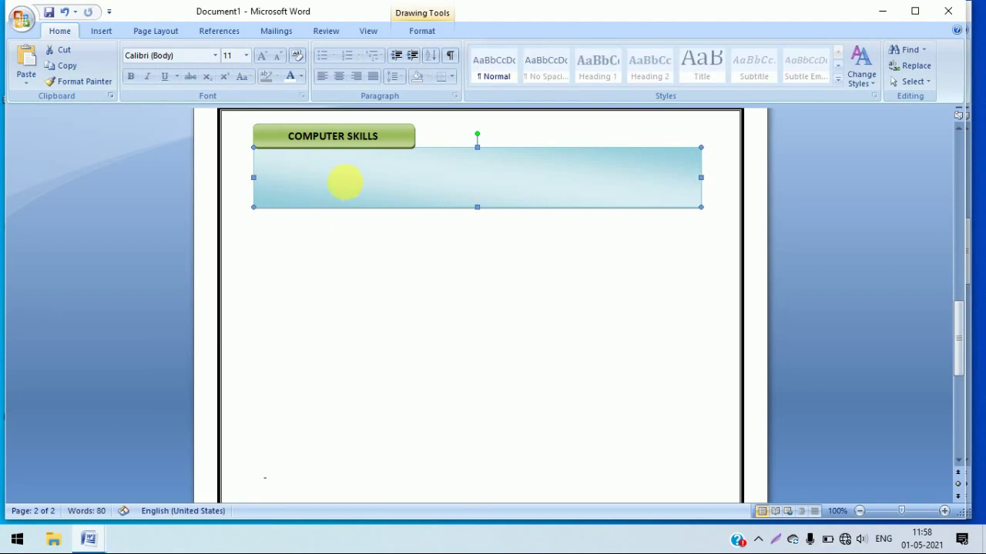
right_click(345, 182)
click(404, 243)
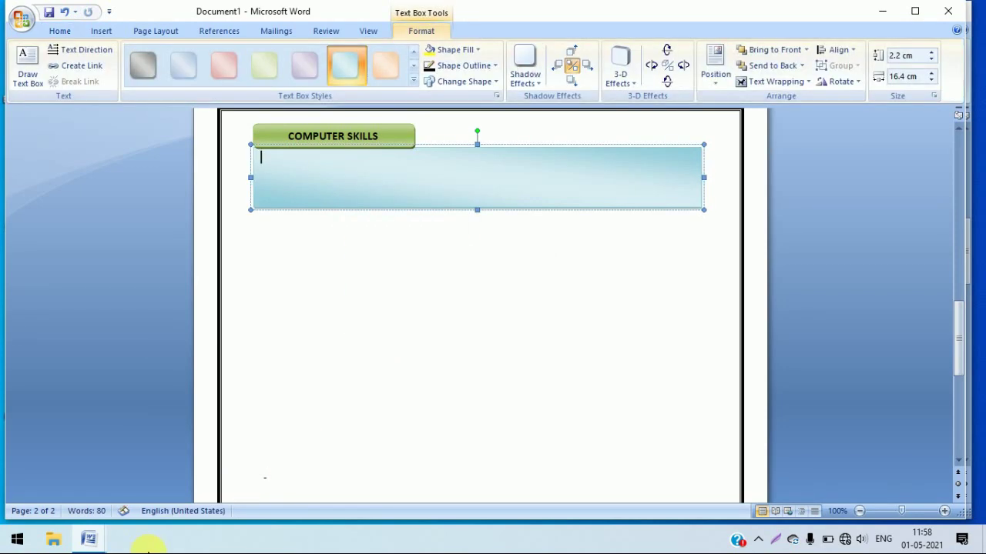
click(197, 515)
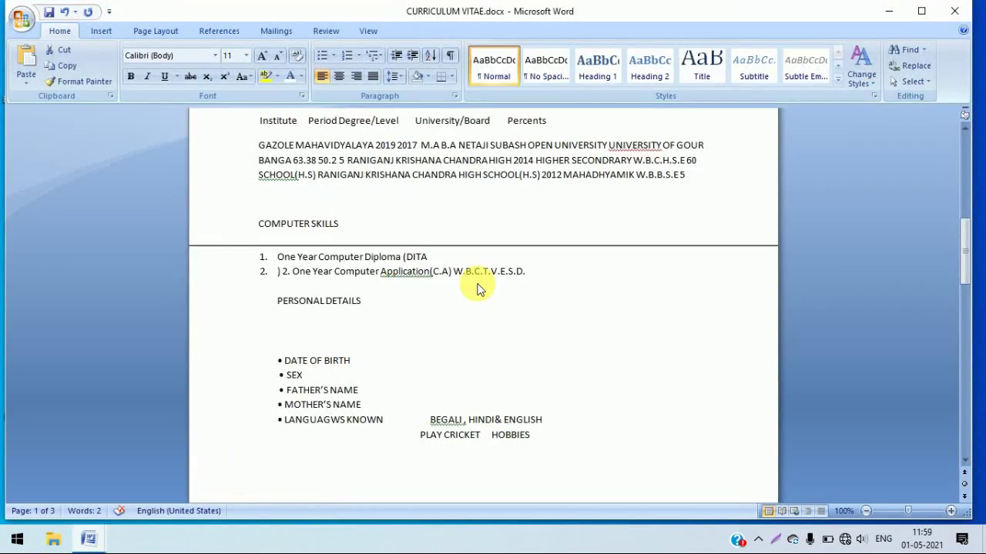
click(544, 274)
click(220, 303)
click(330, 302)
click(532, 274)
drag(531, 273, 425, 273)
click(444, 288)
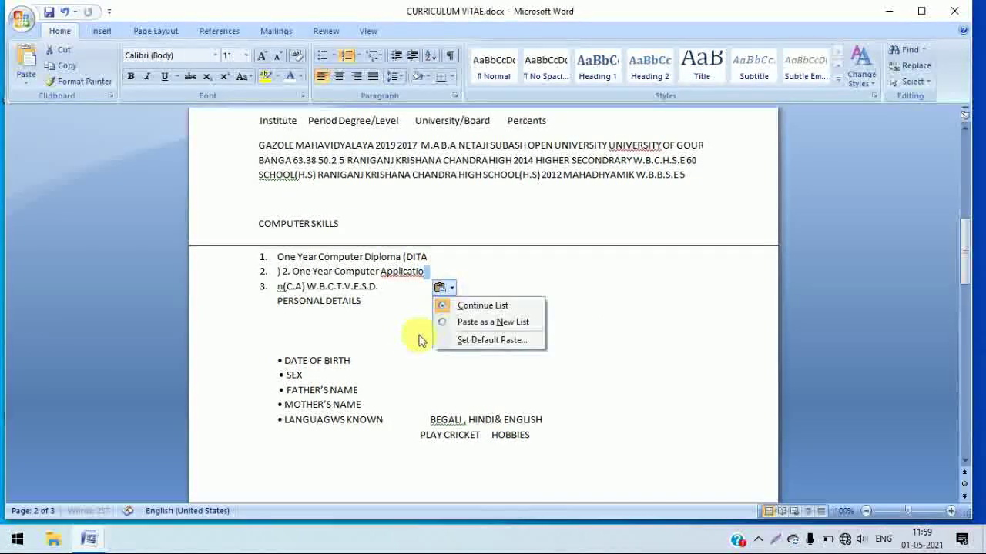
click(395, 318)
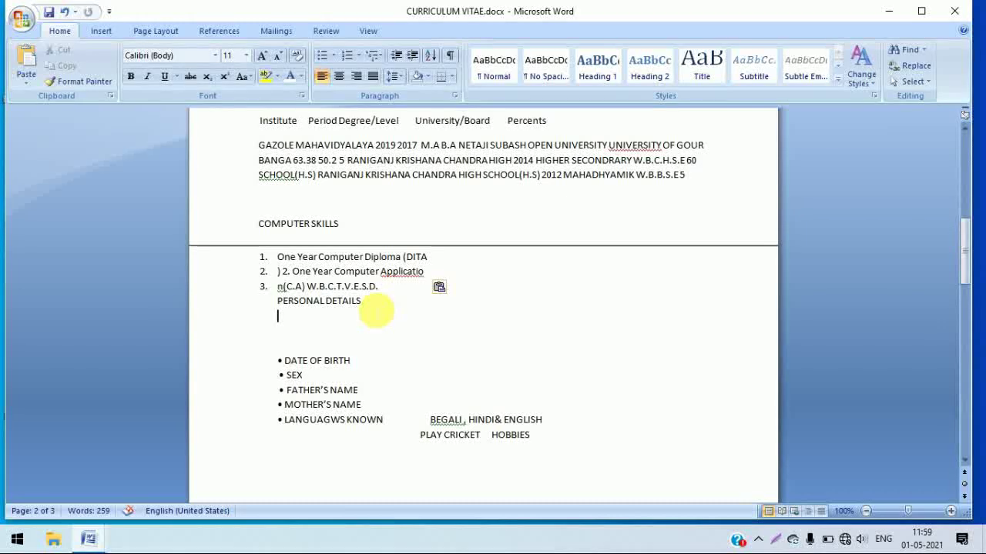
key(ctrl+z)
drag(462, 257, 279, 257)
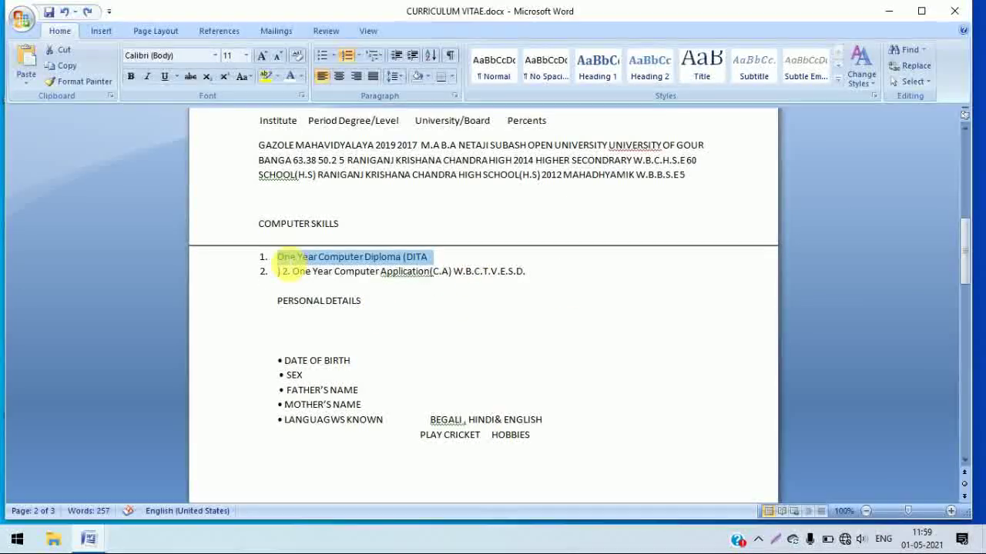
click(500, 337)
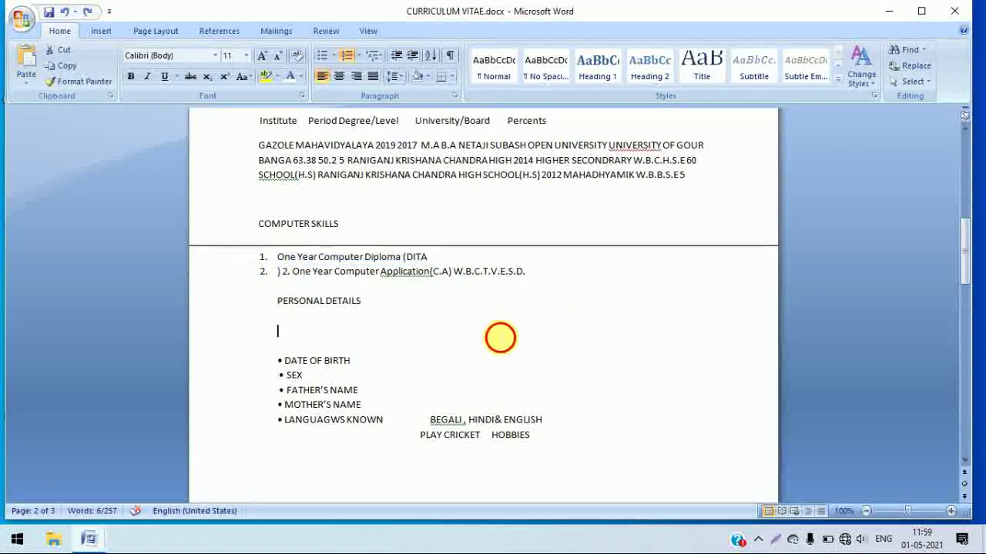
drag(526, 272, 249, 258)
key(ctrl+c)
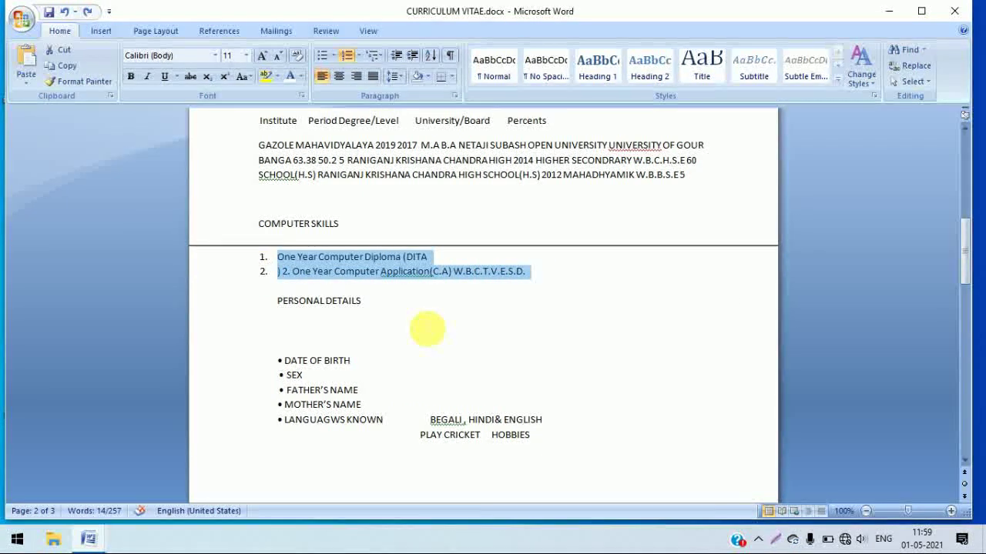
click(89, 538)
click(104, 491)
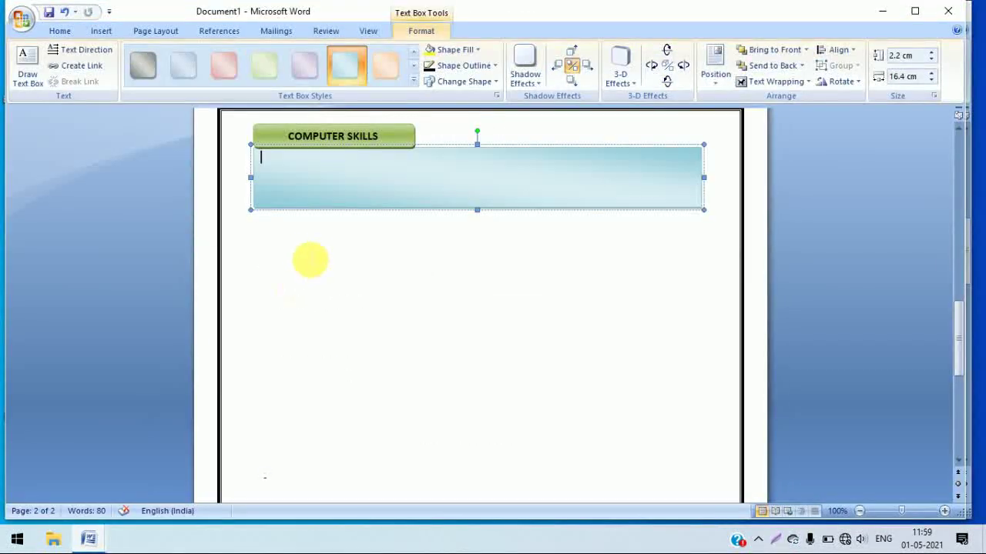
- Paste the DITA diploma and C.A course items, remove the duplicate numbering, and shorten the box to 1.8 cm
right_click(350, 190)
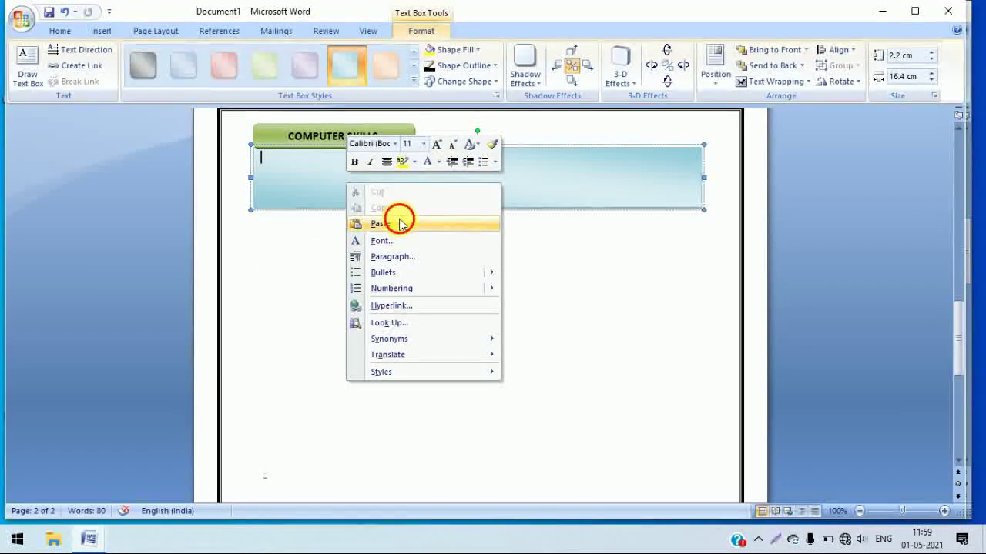
click(398, 218)
click(278, 177)
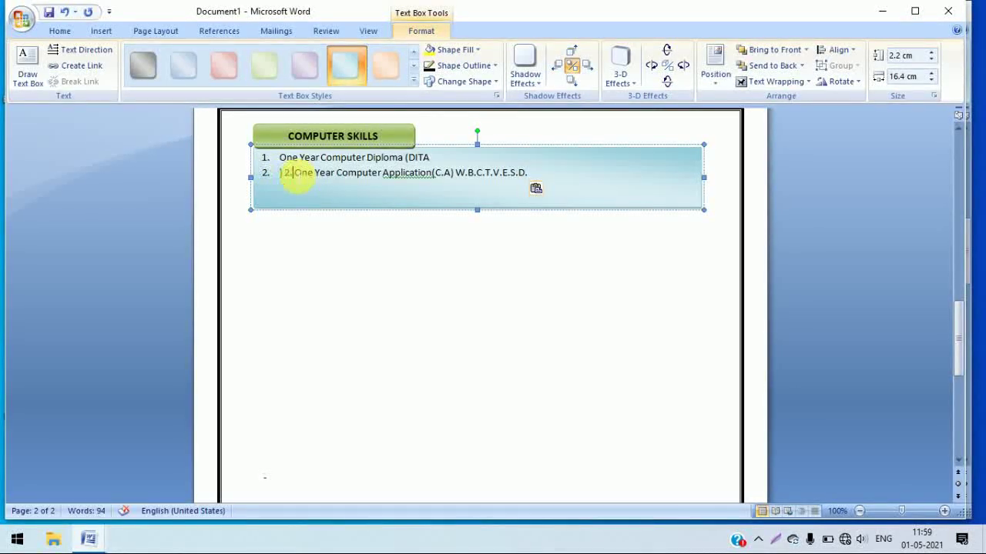
key(BackSpace)
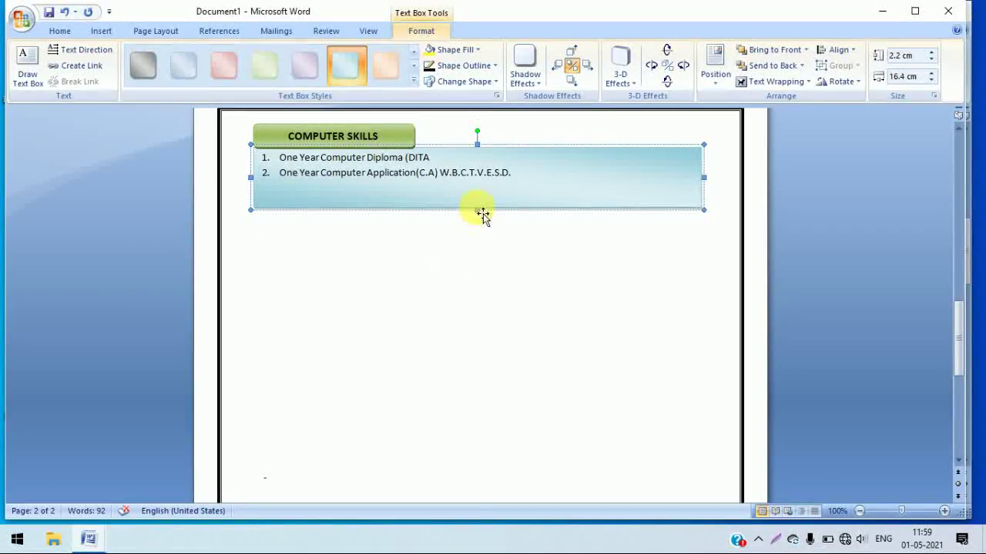
drag(477, 209, 477, 197)
click(491, 279)
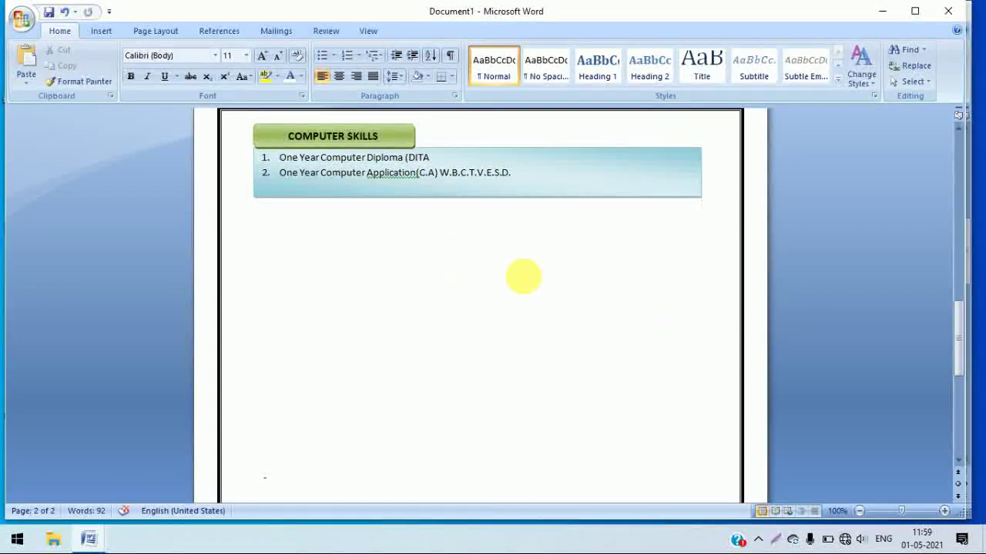
click(101, 31)
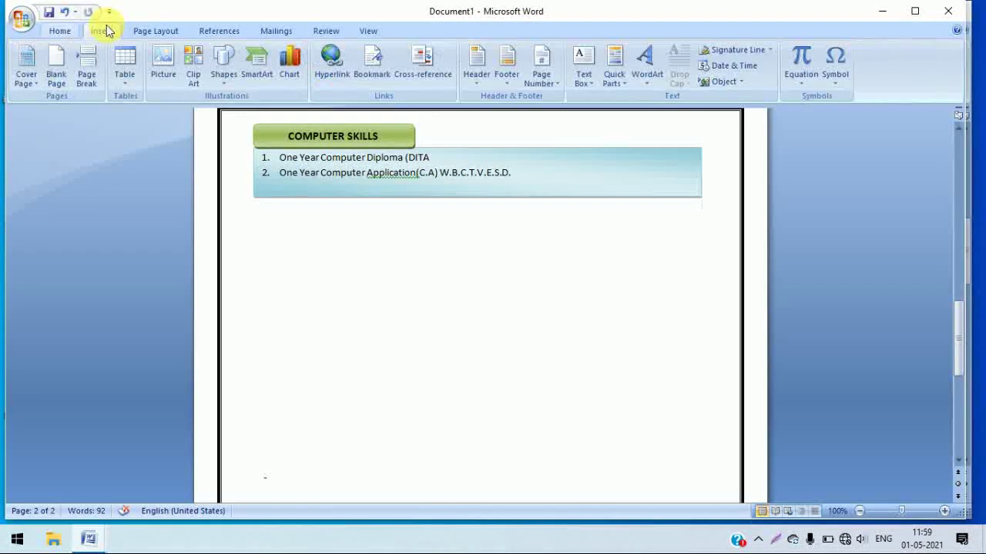
- Add a 16.4 cm wide green-gradient rounded rectangle below the skills box, plus a small heading shape above it
click(223, 77)
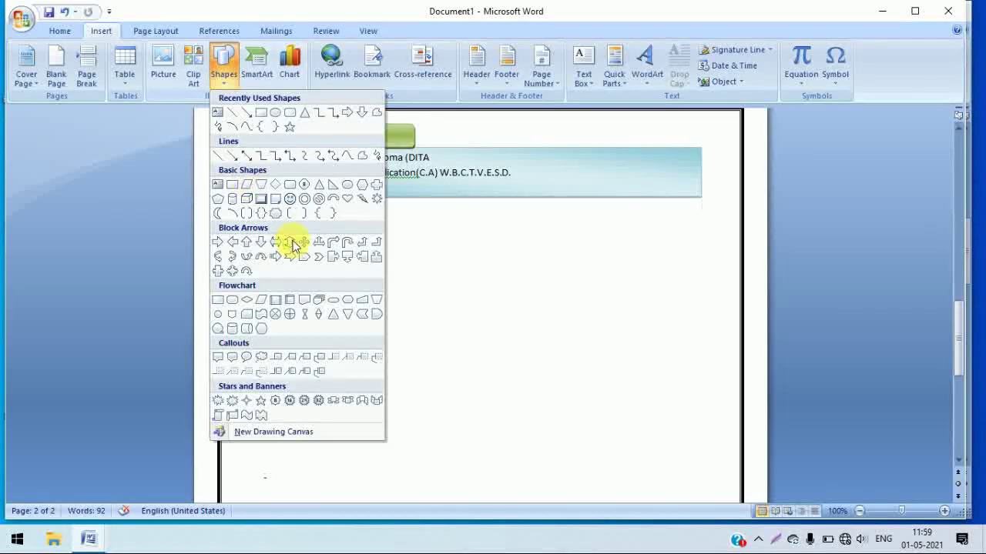
click(262, 113)
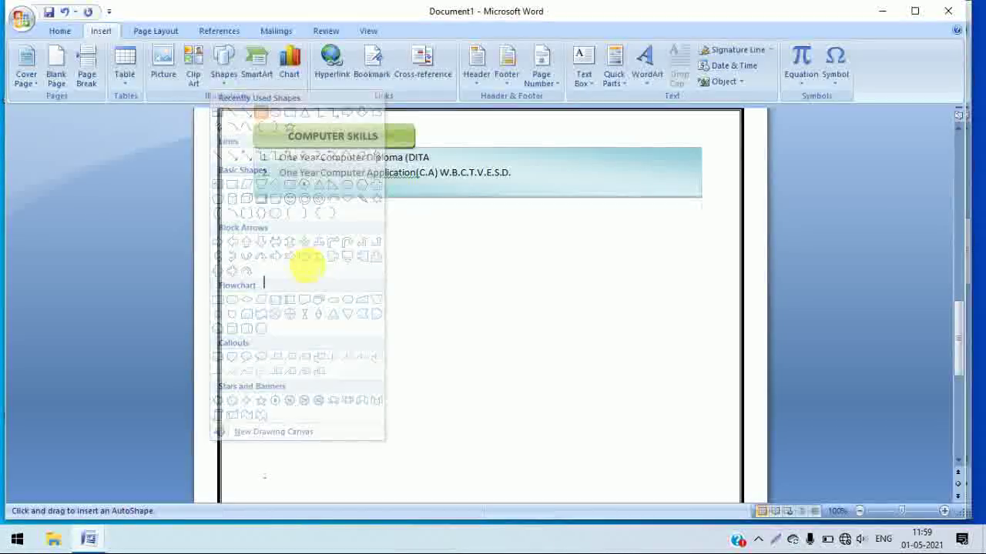
drag(270, 234, 701, 376)
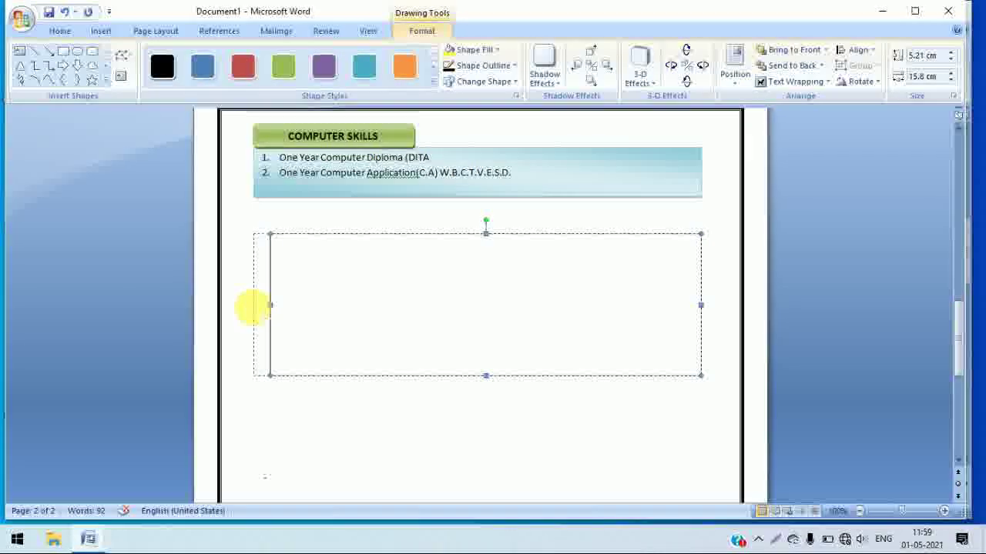
drag(261, 305, 254, 304)
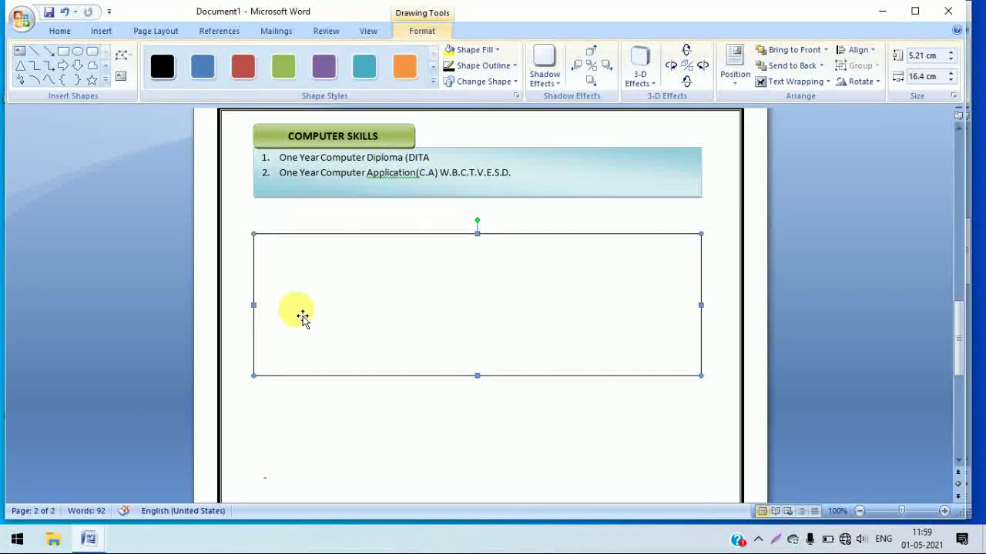
click(432, 80)
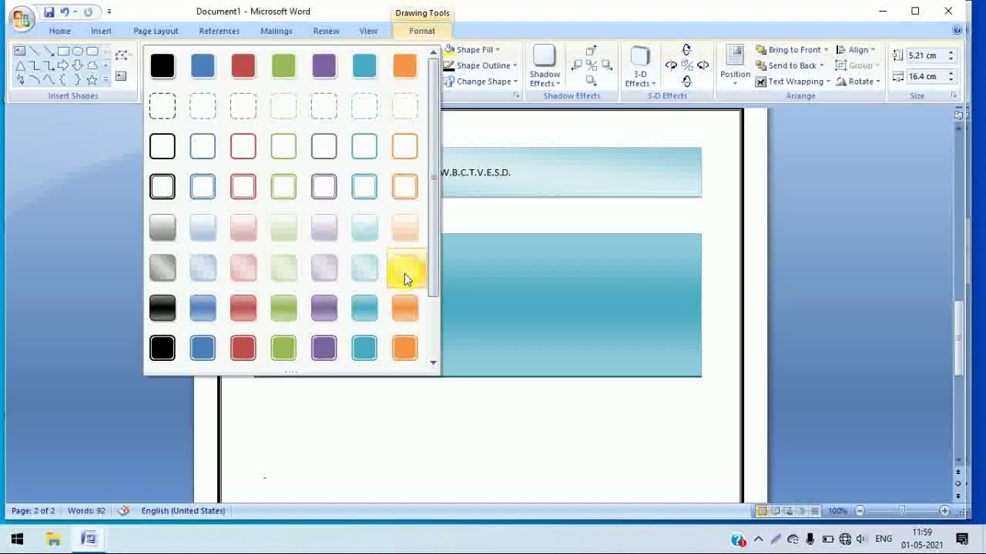
click(404, 271)
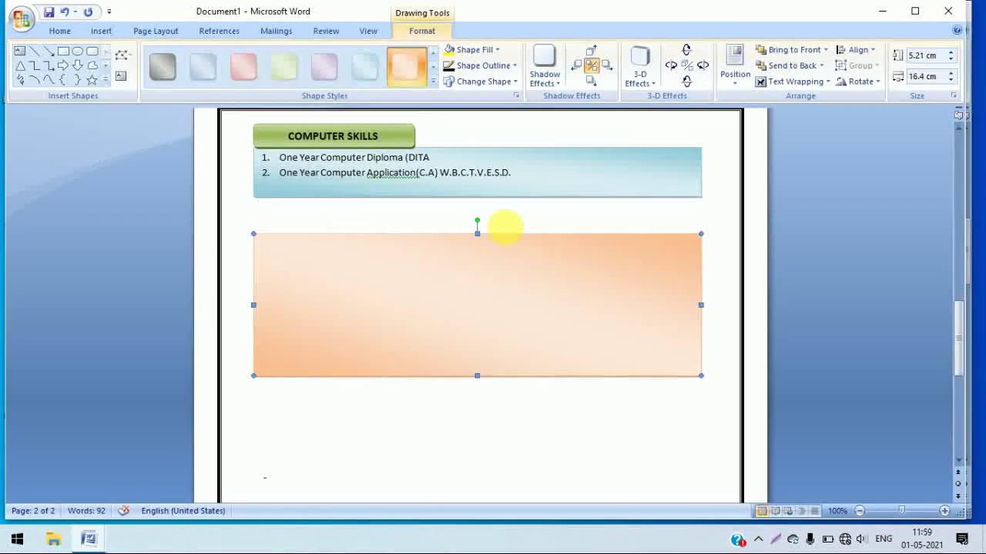
click(241, 72)
click(285, 72)
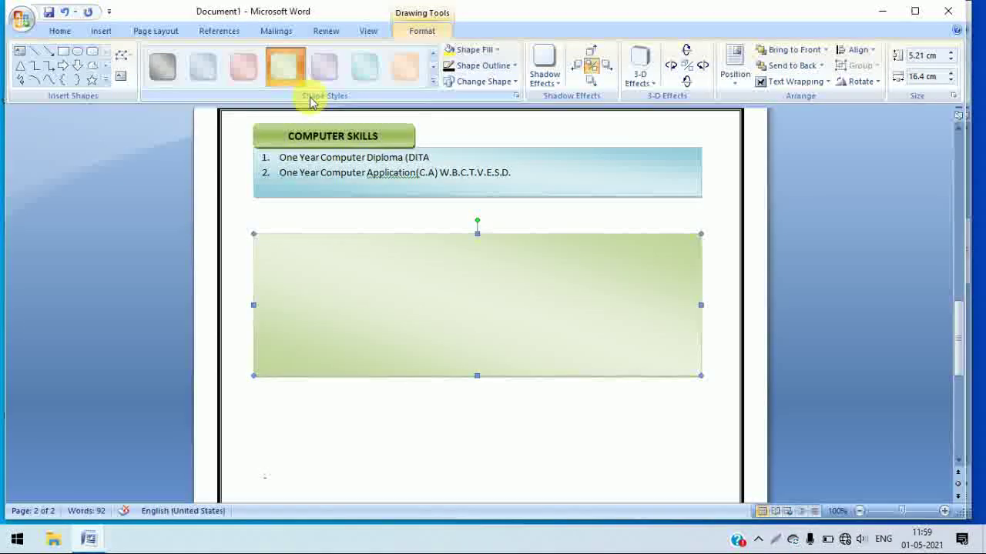
click(91, 52)
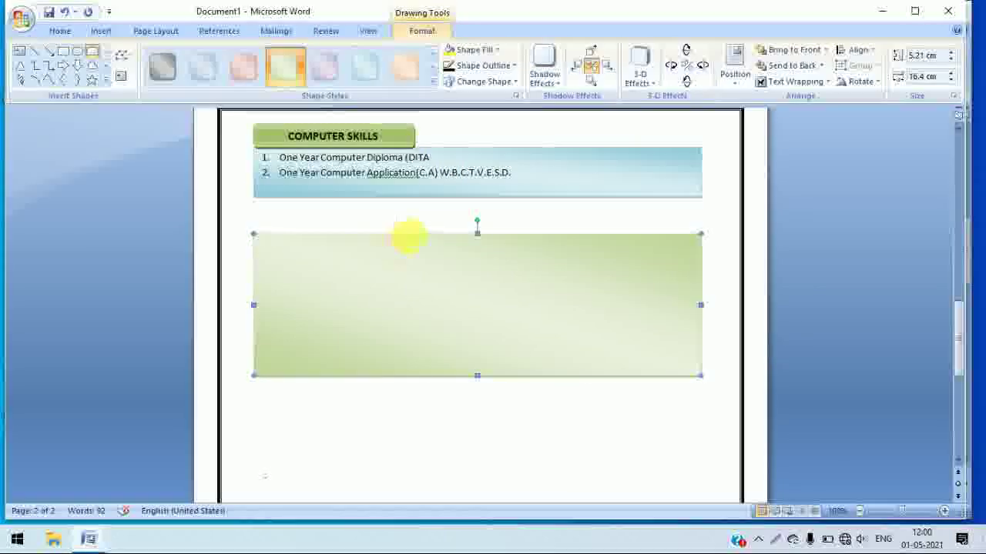
drag(302, 238, 429, 239)
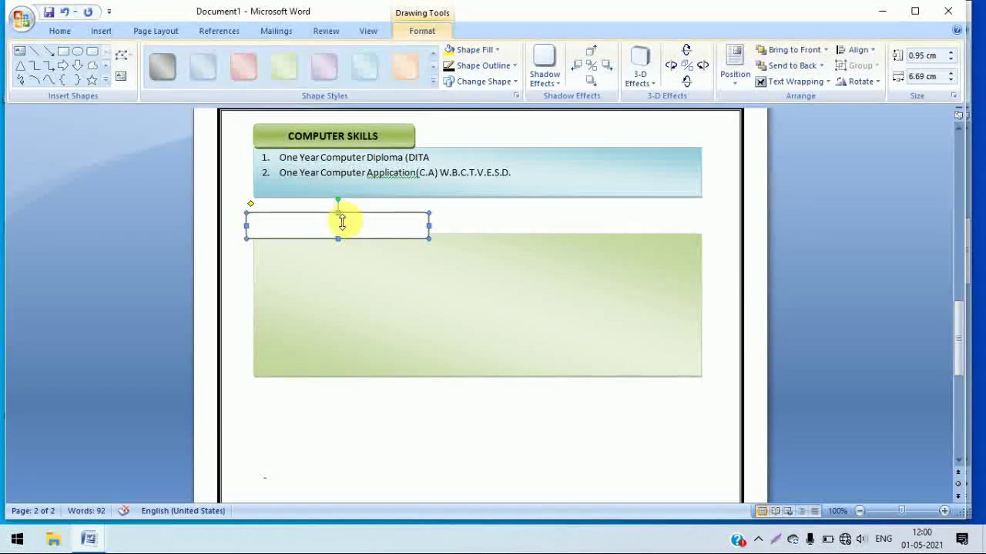
- Give the small heading shape a blue-grey gradient and make it accept text
drag(339, 204, 338, 204)
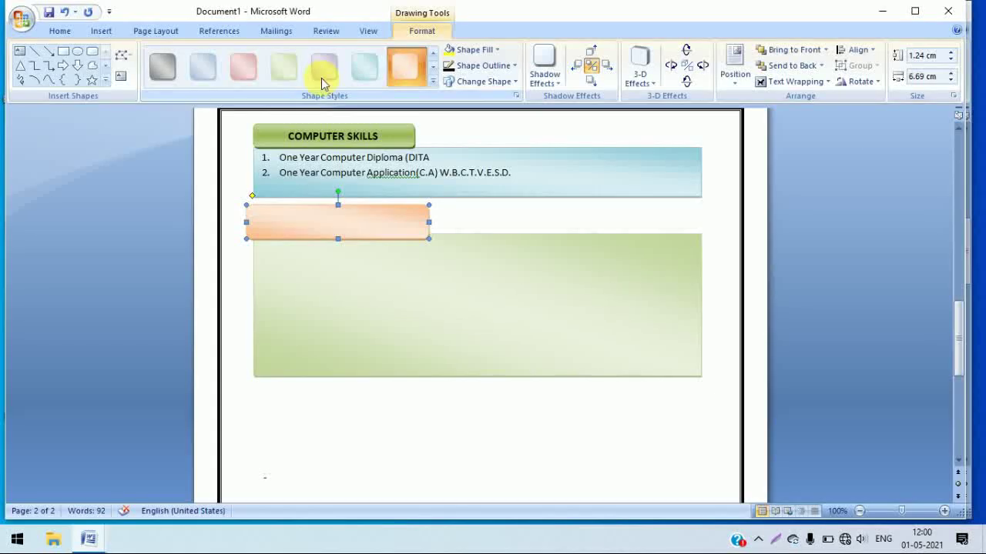
click(214, 75)
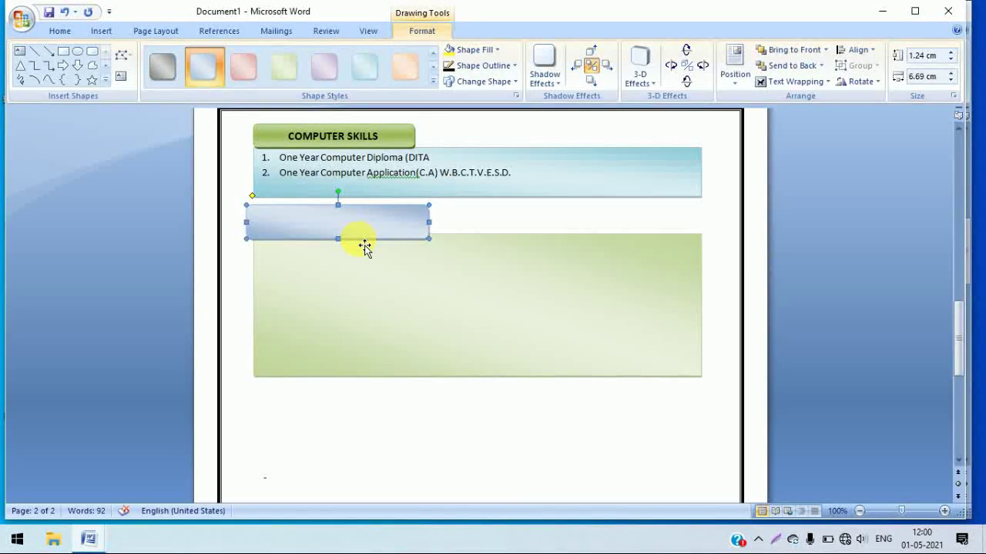
right_click(365, 225)
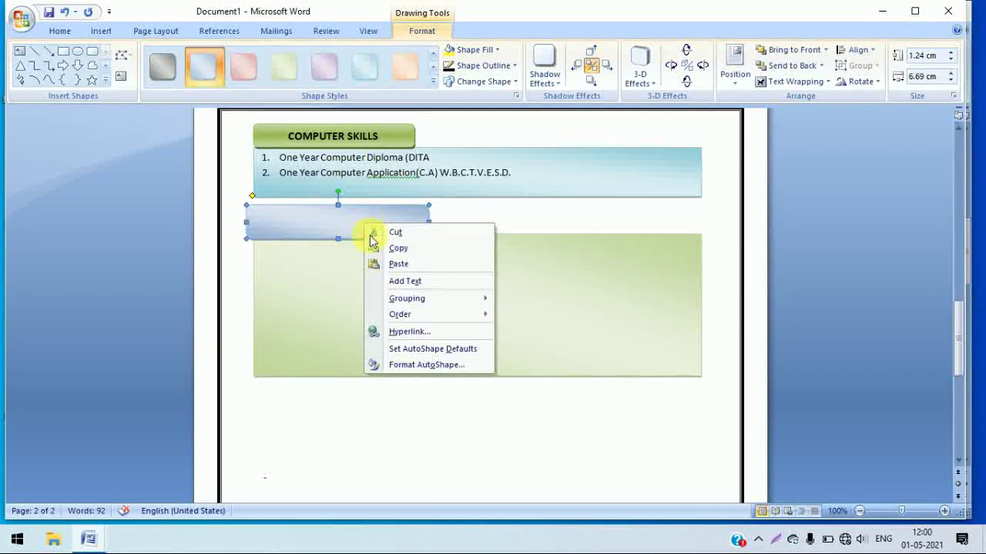
click(401, 264)
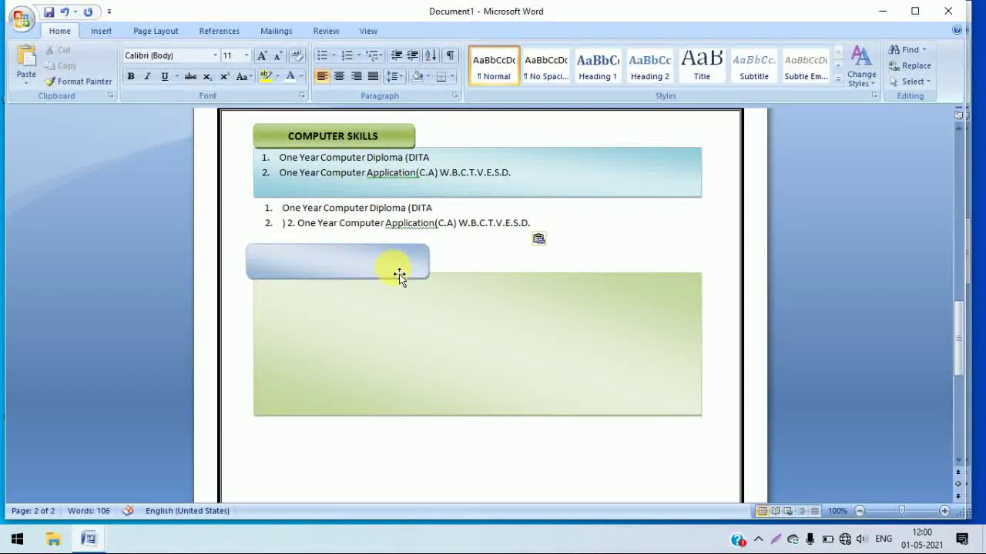
key(ctrl+z)
right_click(352, 229)
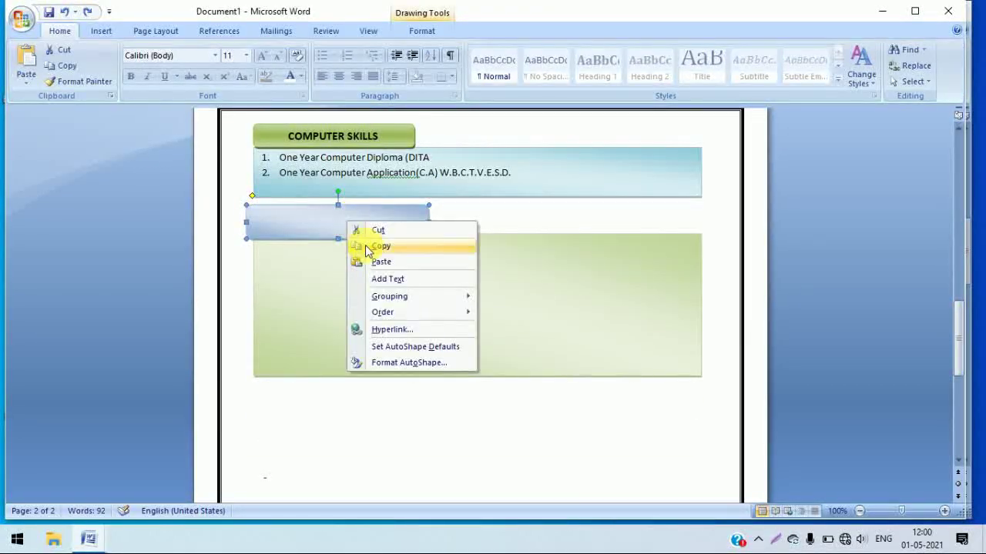
click(389, 279)
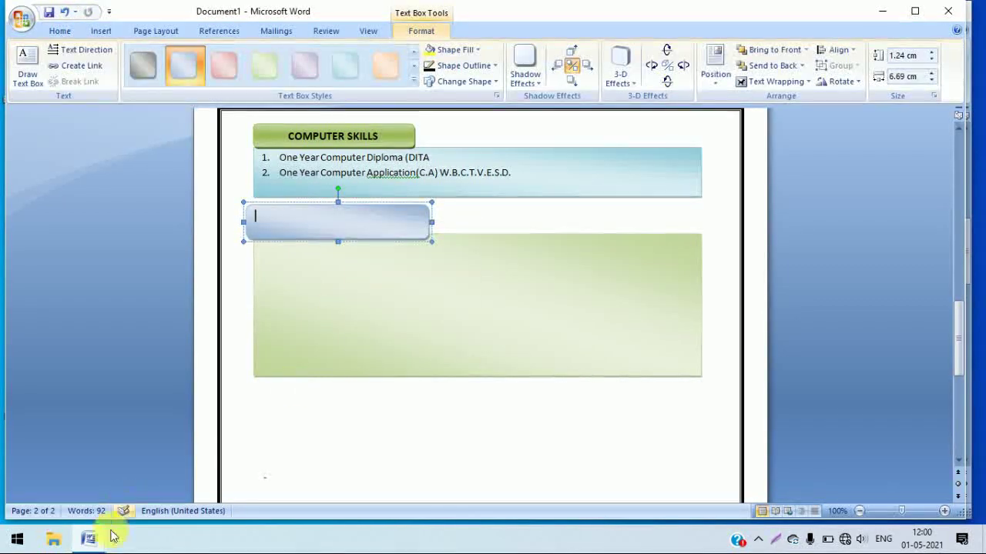
mouse_move(89, 539)
click(259, 485)
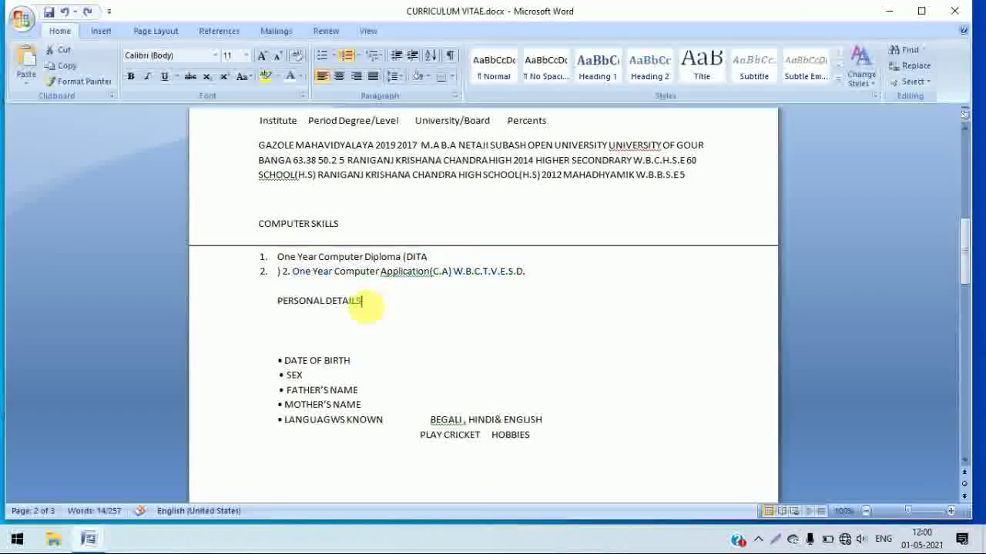
- Copy PERSONAL DETAILS from CURRICULUM VITAE.docx into the small blue box
drag(359, 307, 242, 308)
key(ctrl+c)
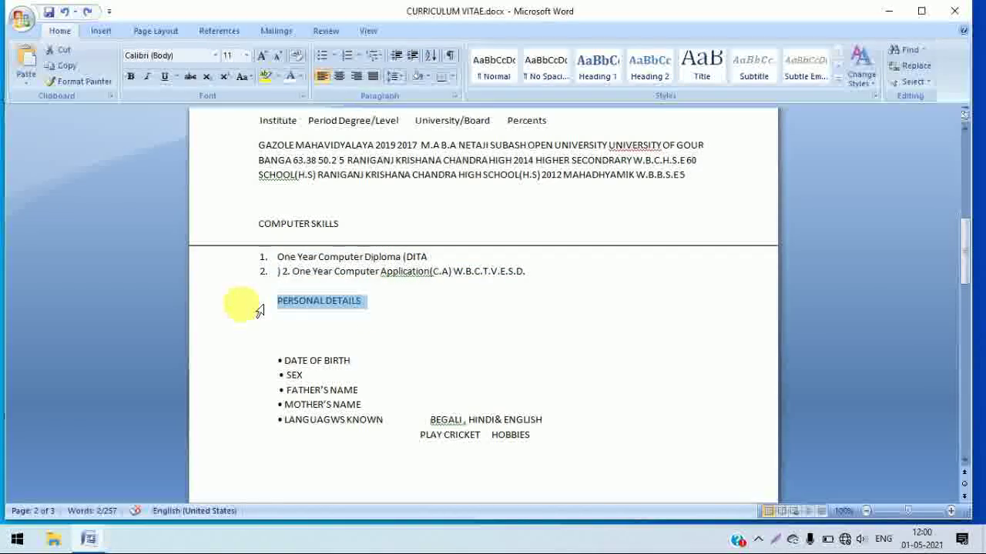
click(97, 537)
mouse_move(88, 538)
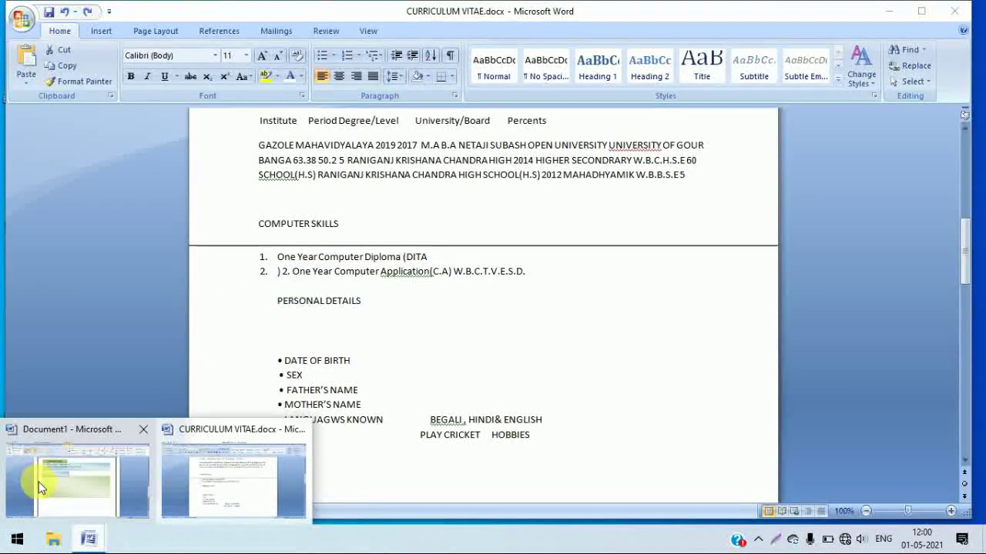
click(60, 478)
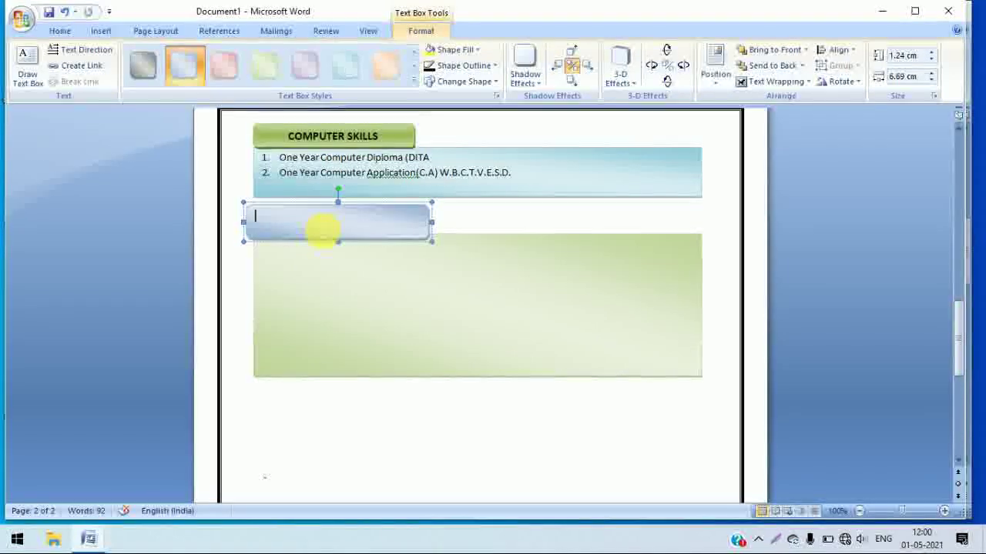
key(ctrl+v)
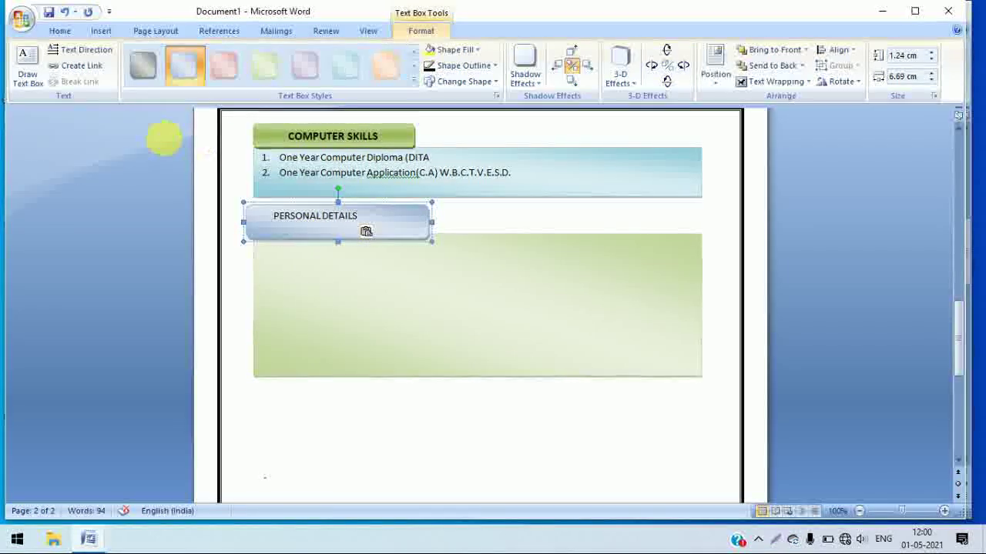
- Format the PERSONAL DETAILS heading as centered, bold 14 pt text
click(59, 30)
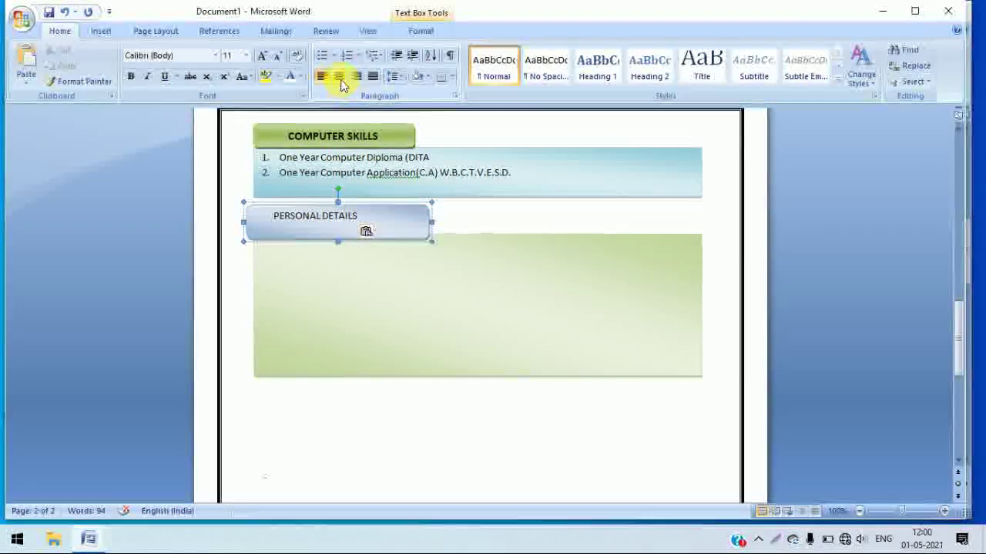
click(247, 57)
click(235, 135)
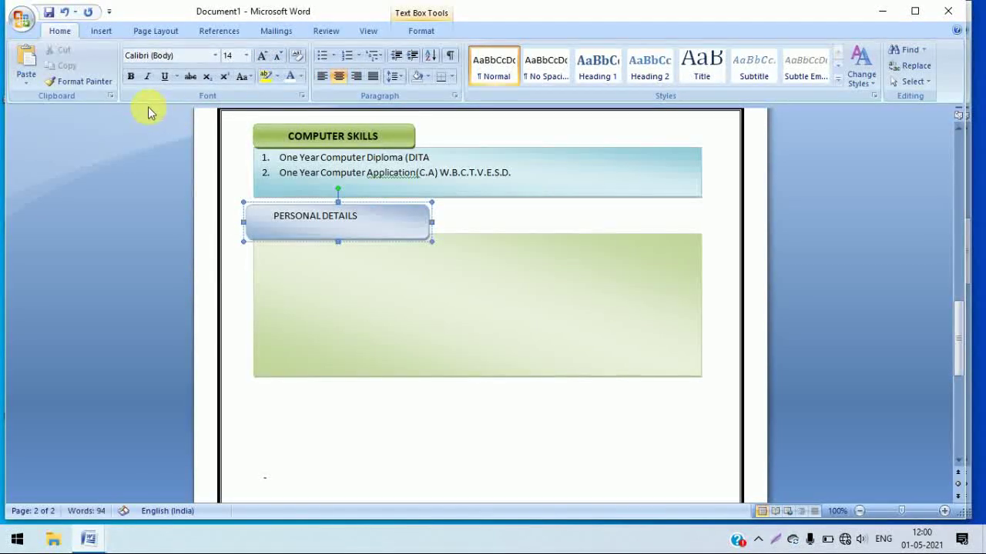
drag(377, 218, 254, 216)
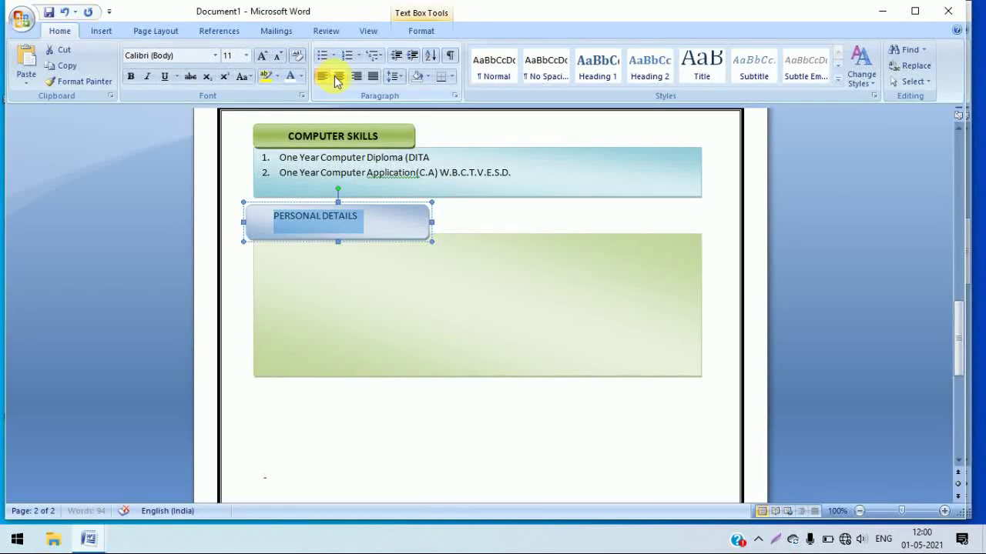
click(246, 56)
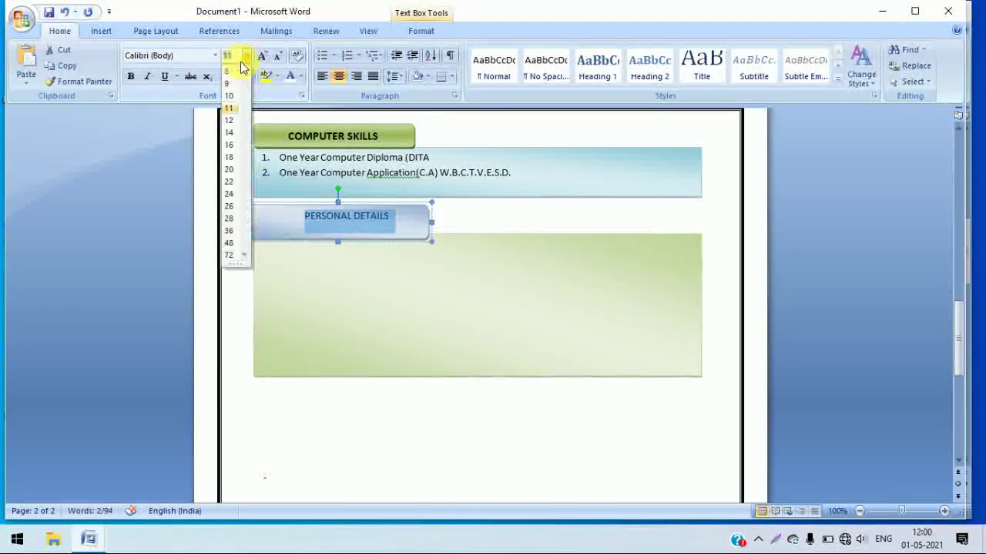
click(229, 133)
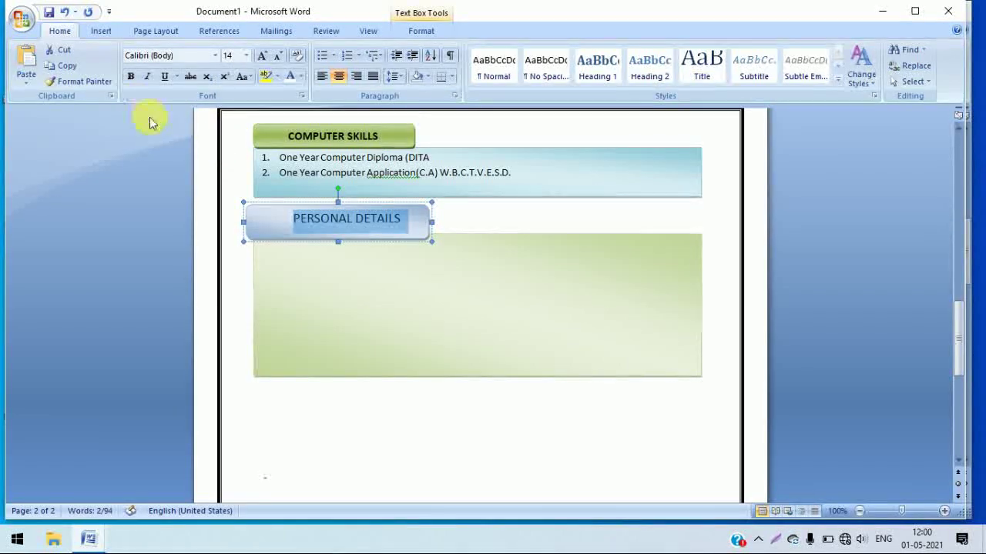
click(360, 312)
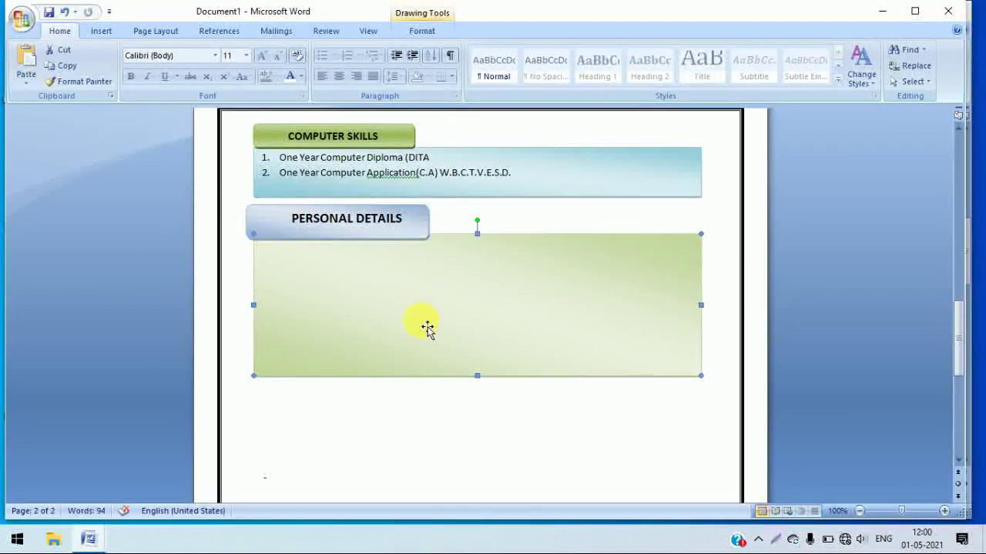
- Make the green rectangle hold text and bring in the bullets DATE OF BIRTH through LANGUAGWS KNOWN
right_click(427, 329)
click(468, 376)
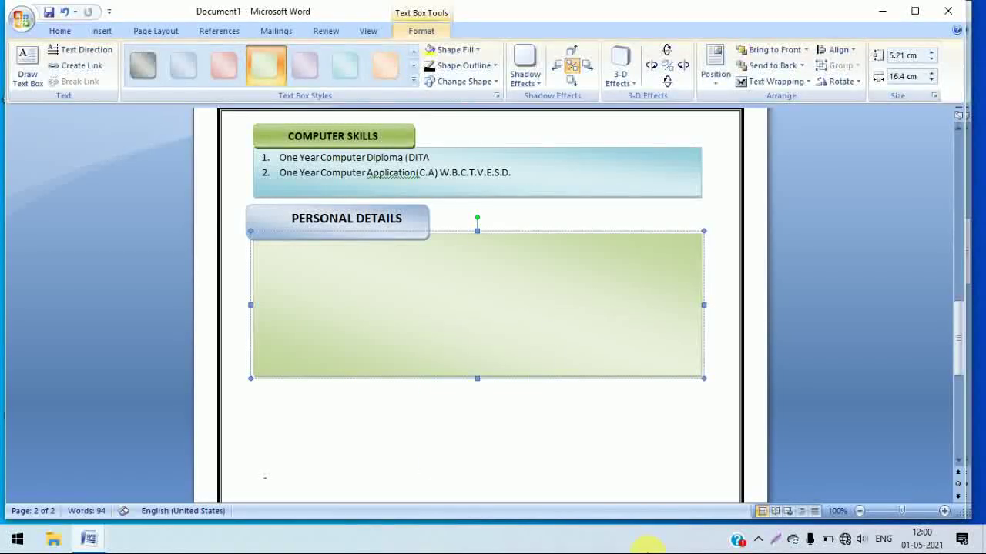
click(181, 493)
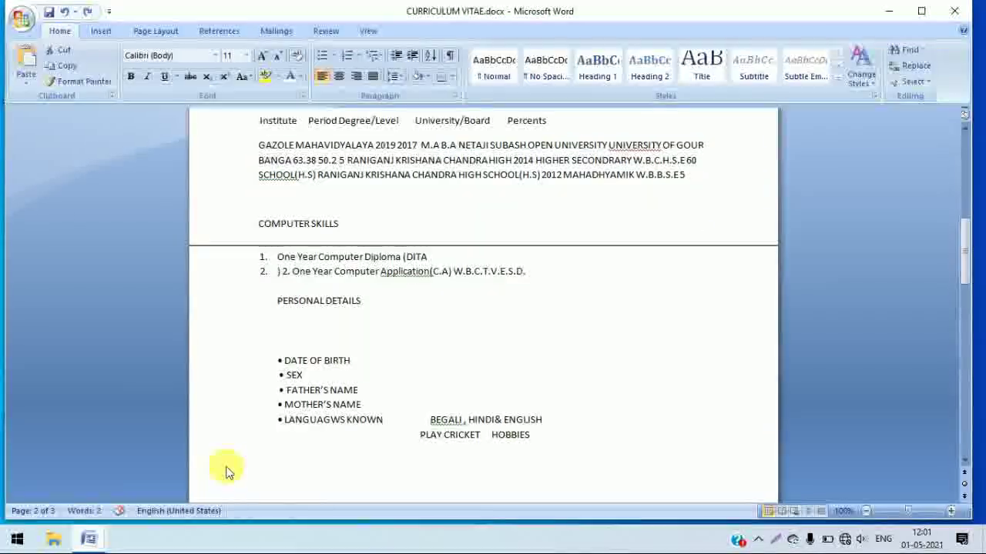
drag(382, 433, 258, 362)
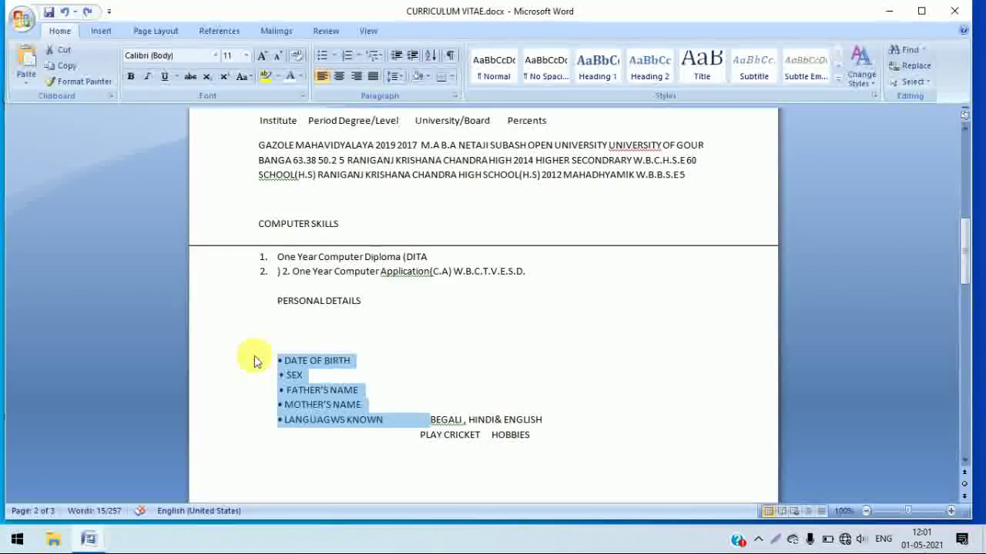
mouse_move(89, 539)
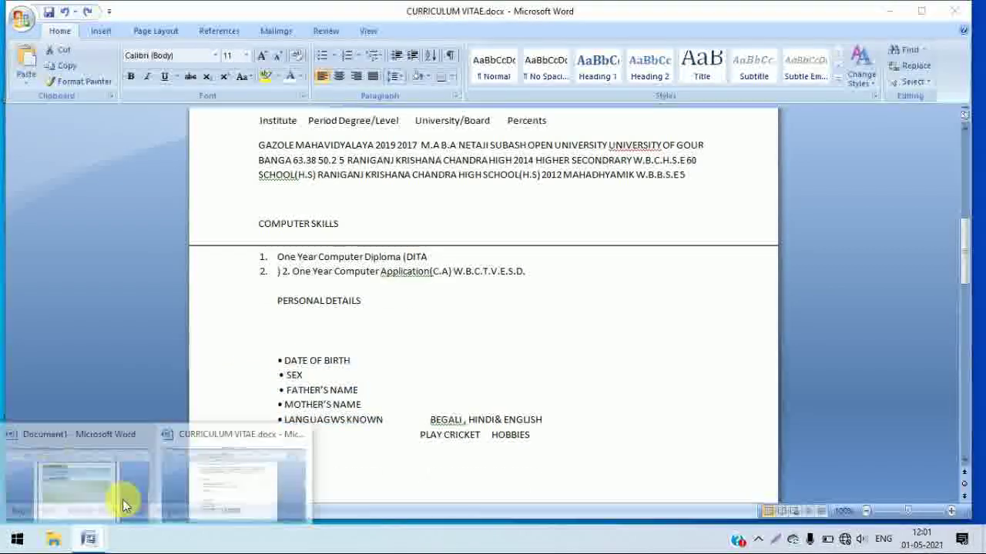
click(92, 479)
click(429, 297)
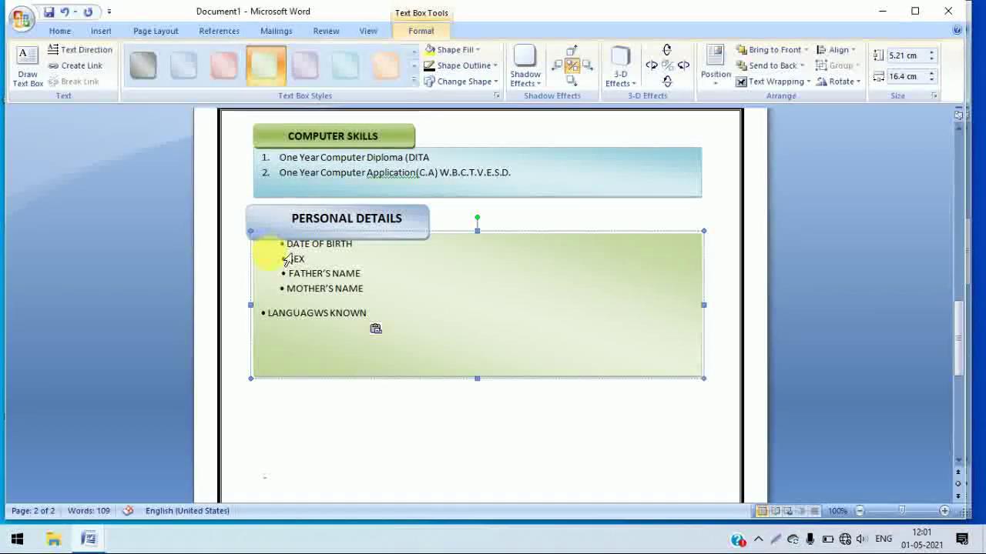
- Insert two blank lines above the bullet list to move it down in the box
click(268, 245)
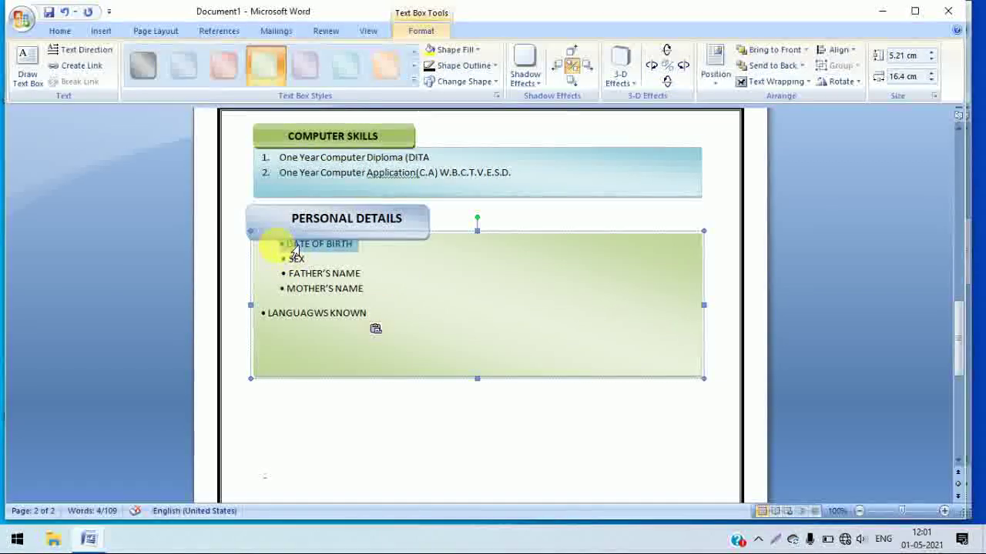
drag(264, 255, 359, 241)
click(312, 260)
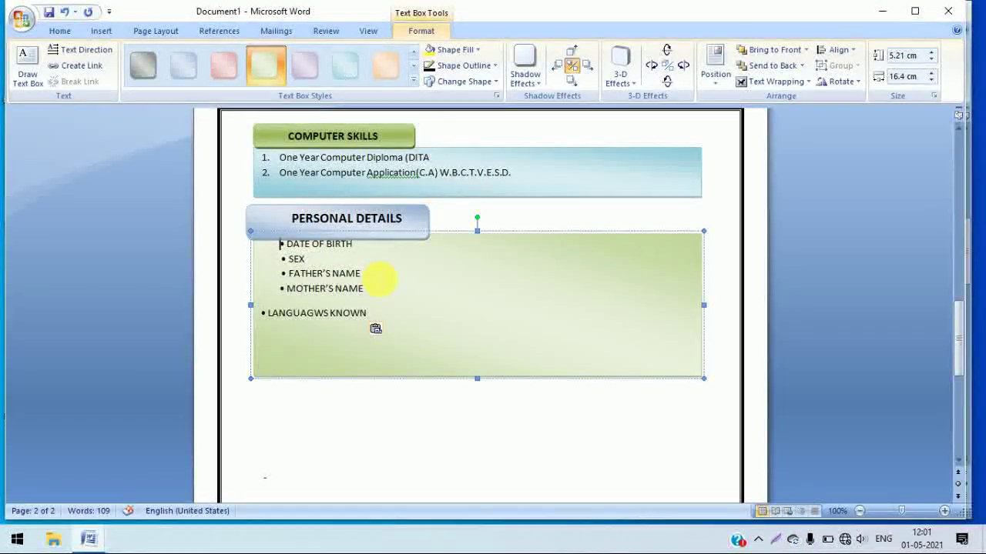
key(Return)
key(Return)
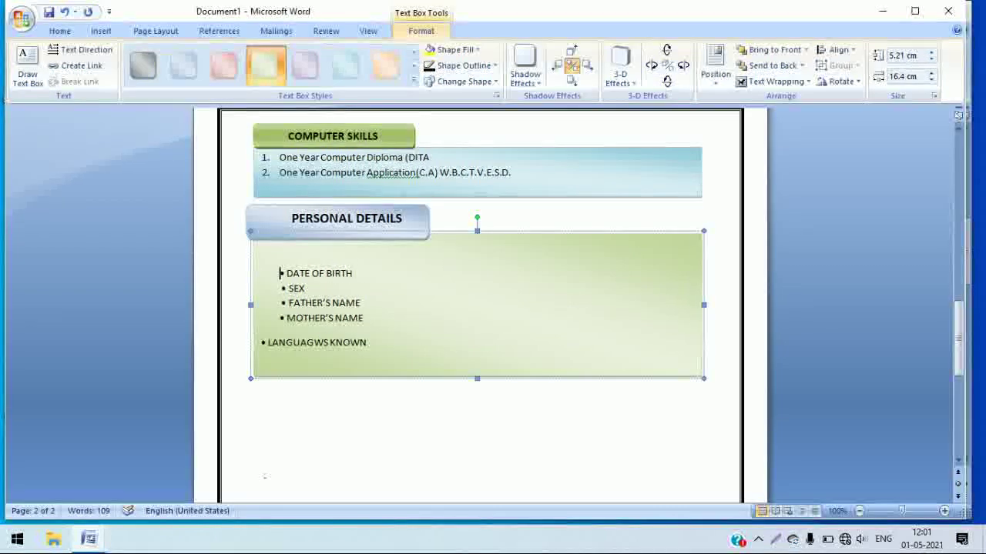
key(Return)
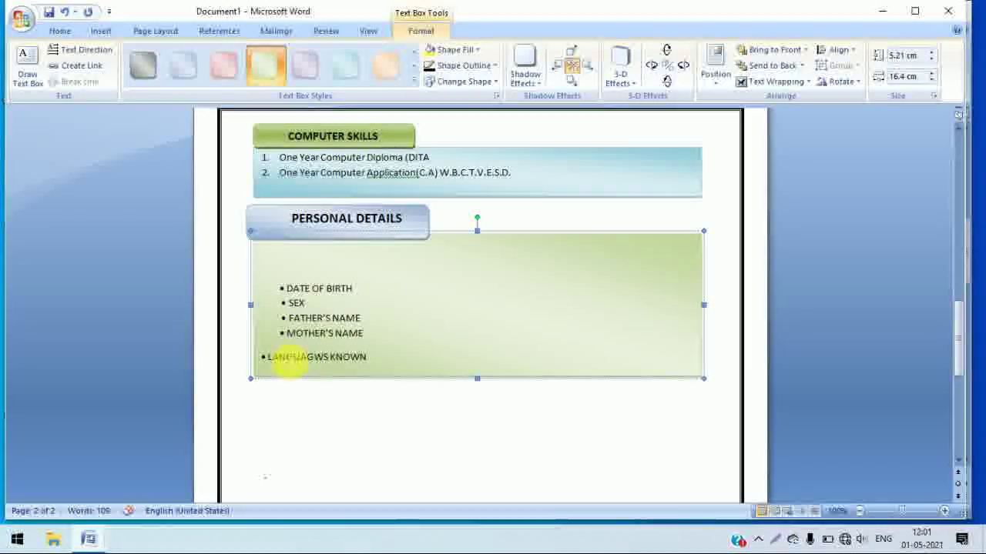
- Indent the LANGUAGWS KNOWN bullet so it lines up with the other bullets
click(260, 359)
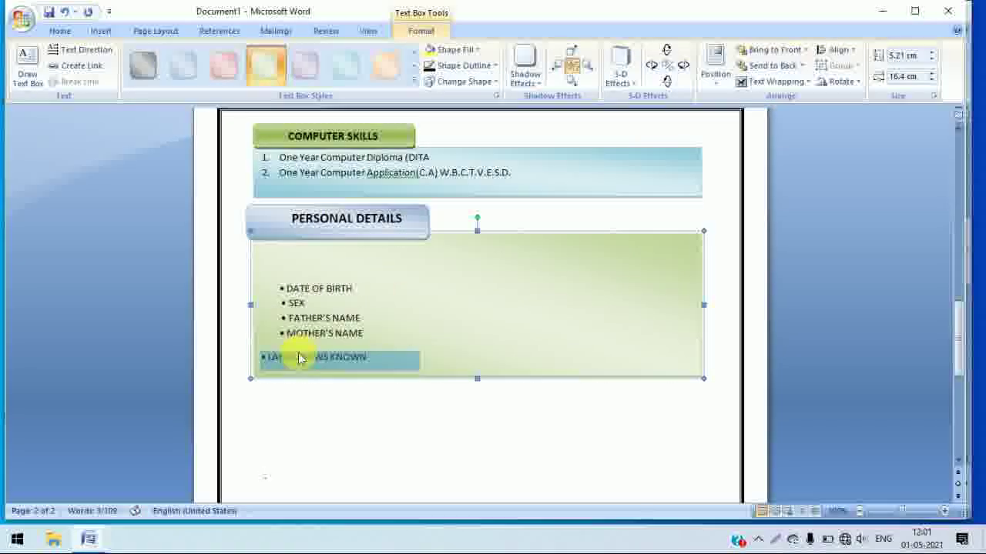
click(301, 357)
key(Home)
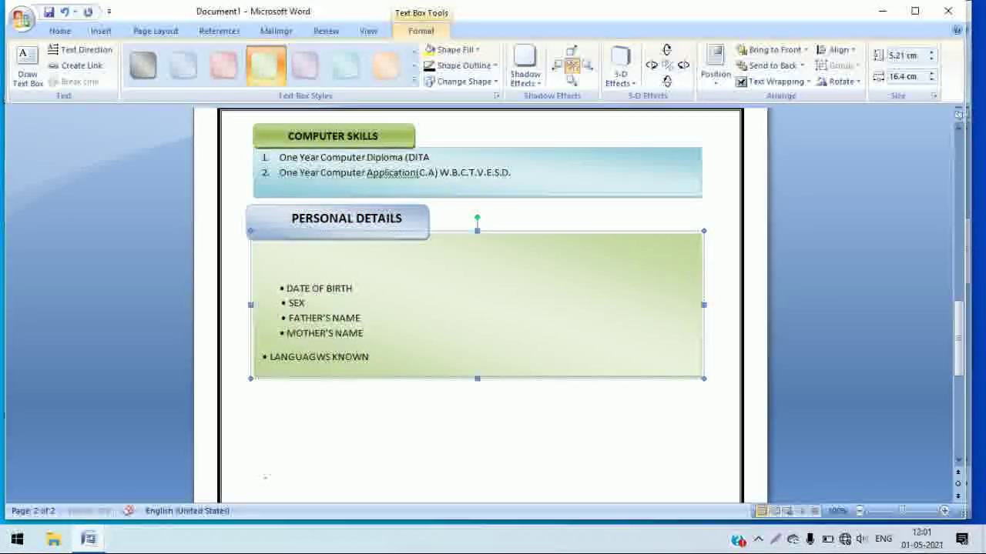
key(Tab)
key(BackSpace)
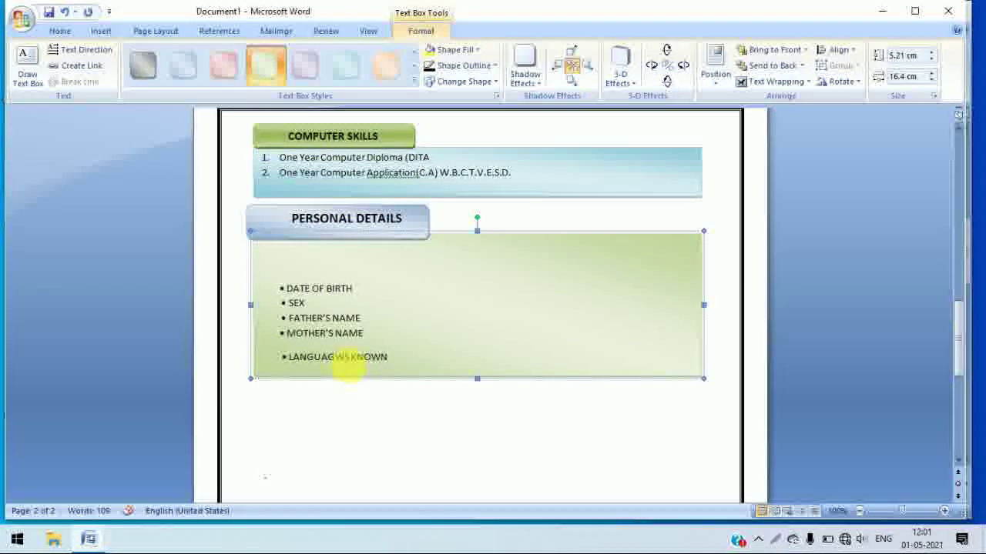
click(390, 293)
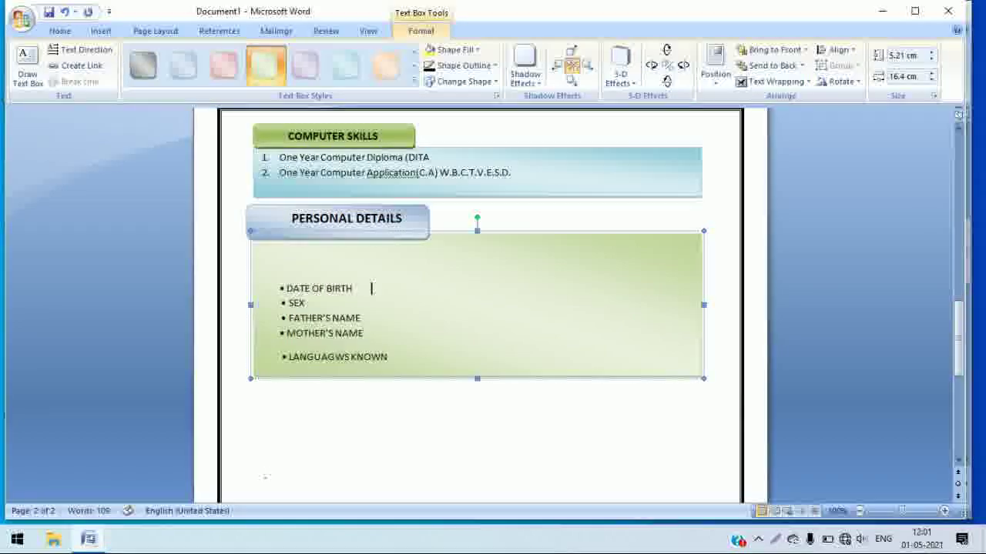
- Enter the date-of-birth value and MALE after SEX, undoing a stray extra line
text(:)
text(  15)
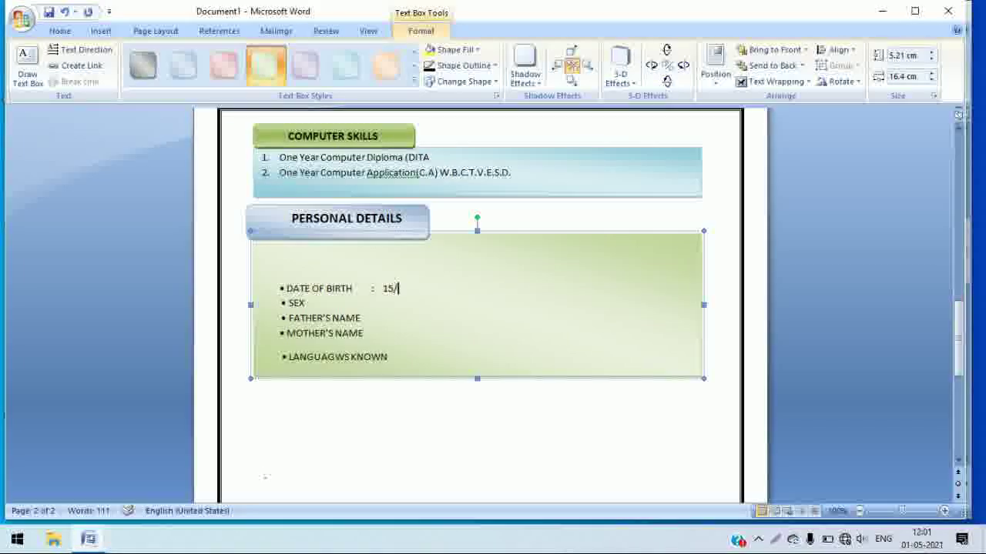
text(/13)
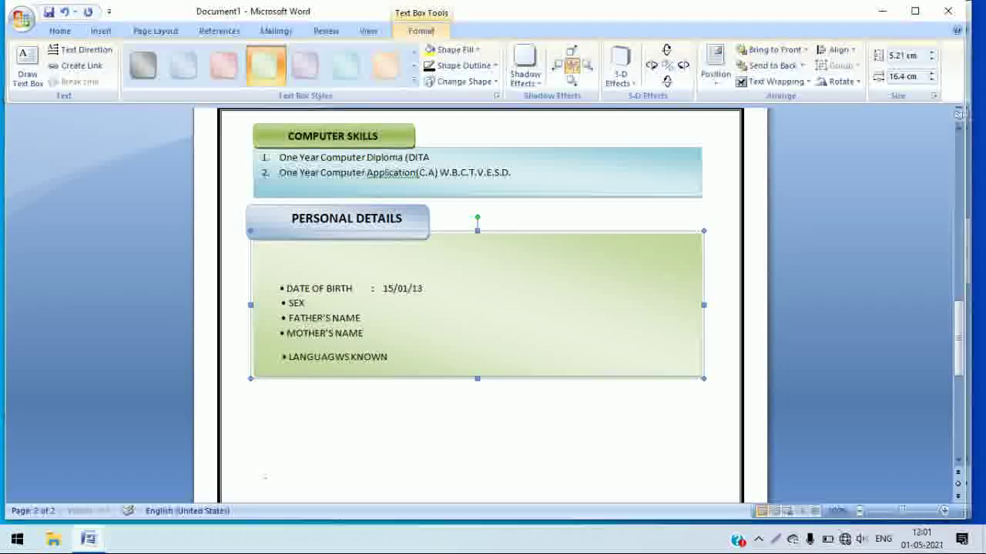
key(BackSpace)
text(99)
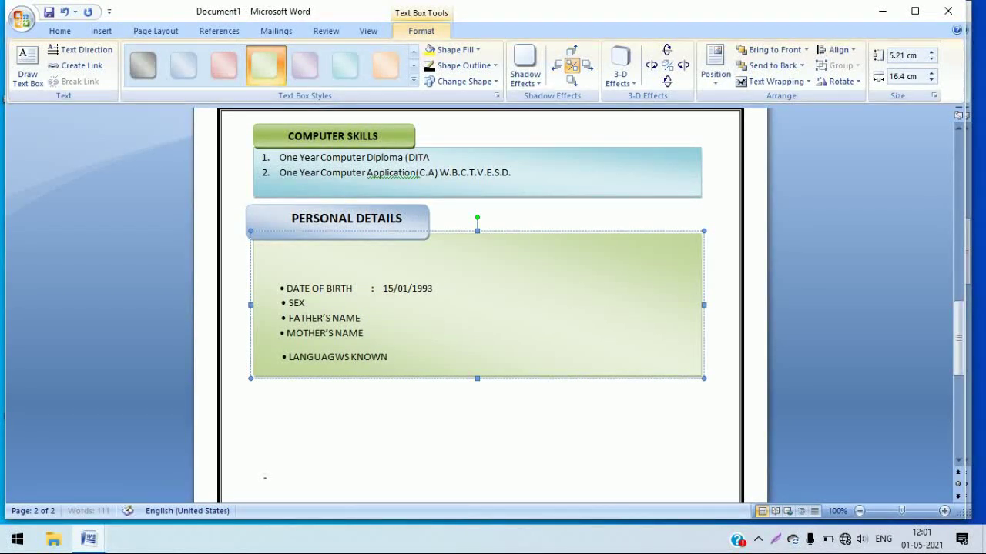
click(371, 303)
text(MALE)
key(Return)
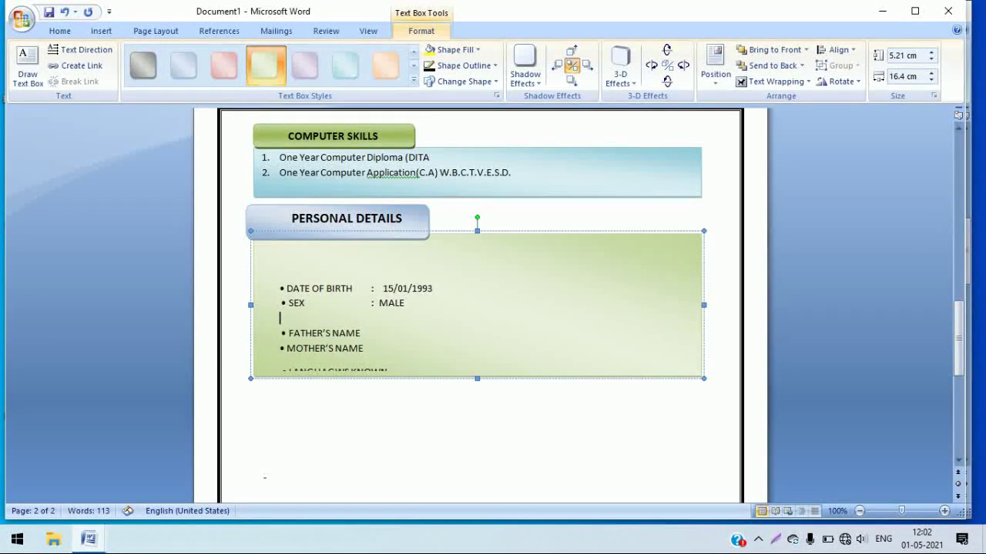
text(\)
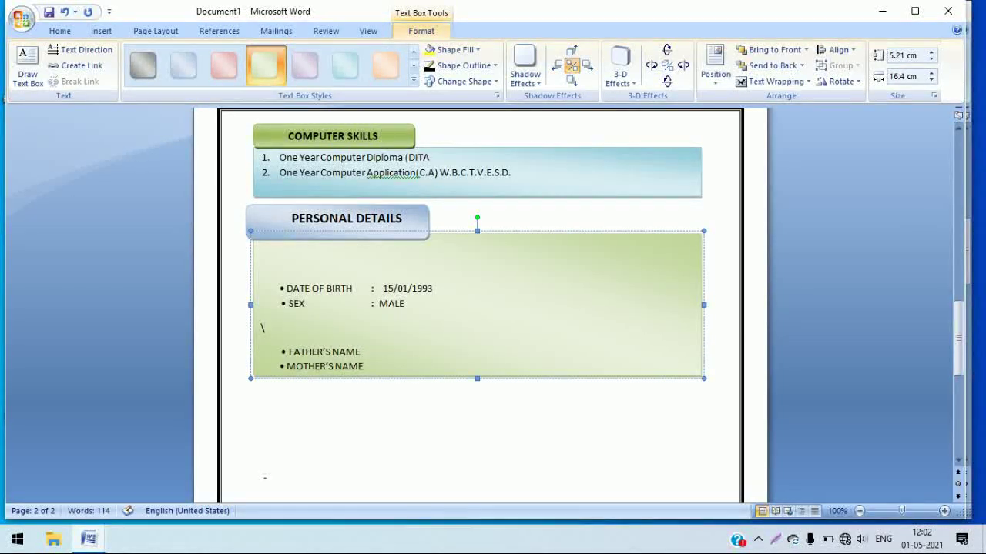
key(ctrl+z)
key(ctrl+z)
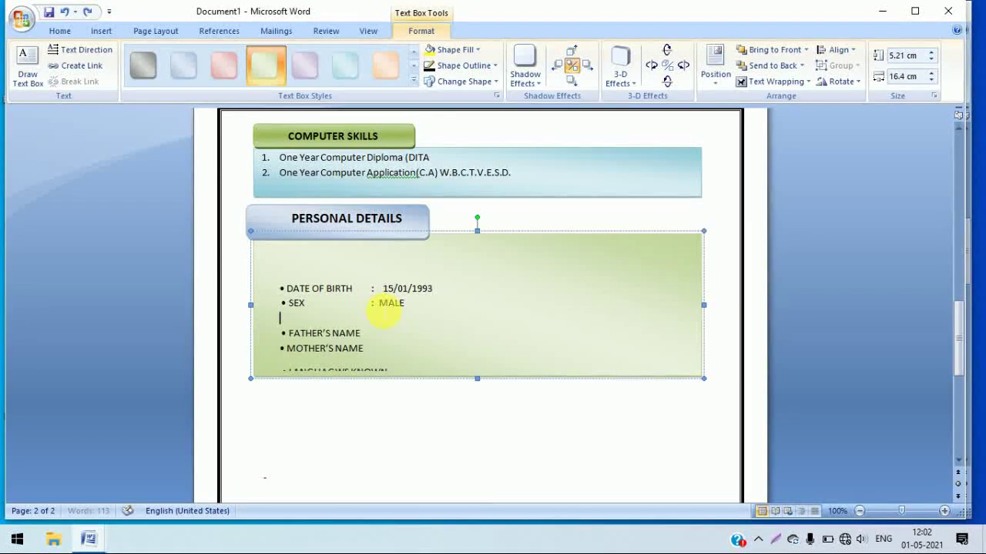
key(ctrl+z)
key(ctrl+z)
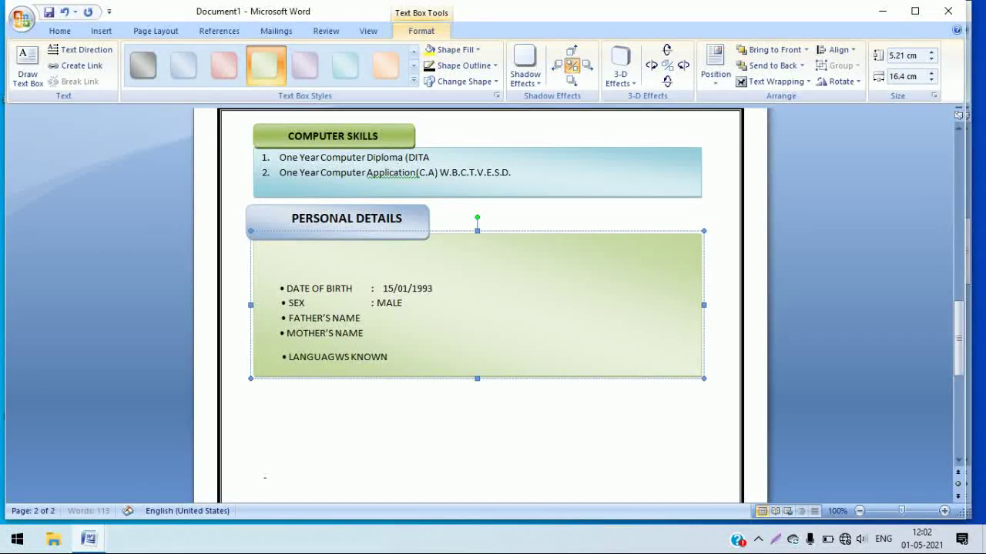
- Type the father's name after FATHER'S NAME and finish the mother's name entry
text(:)
text(  RAJA DAS)
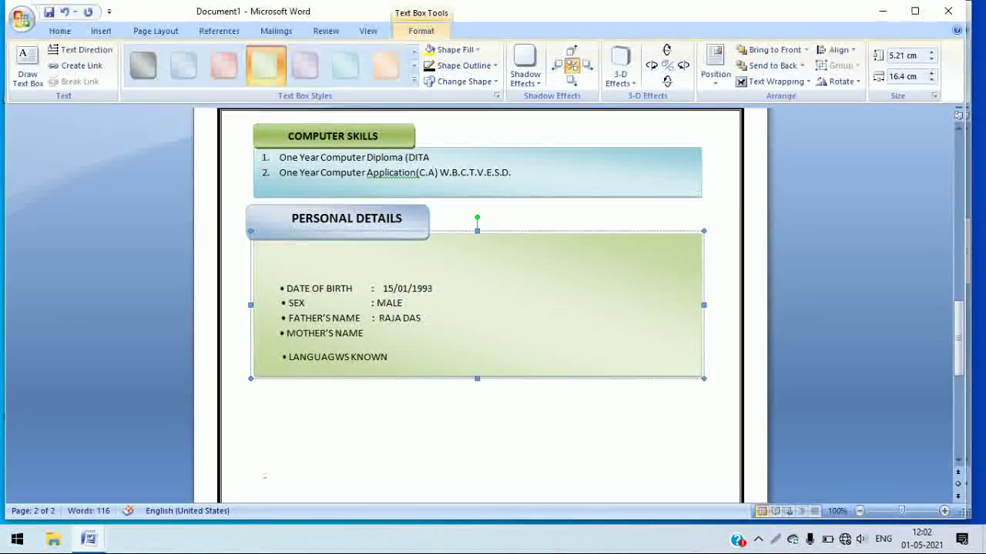
key(Down)
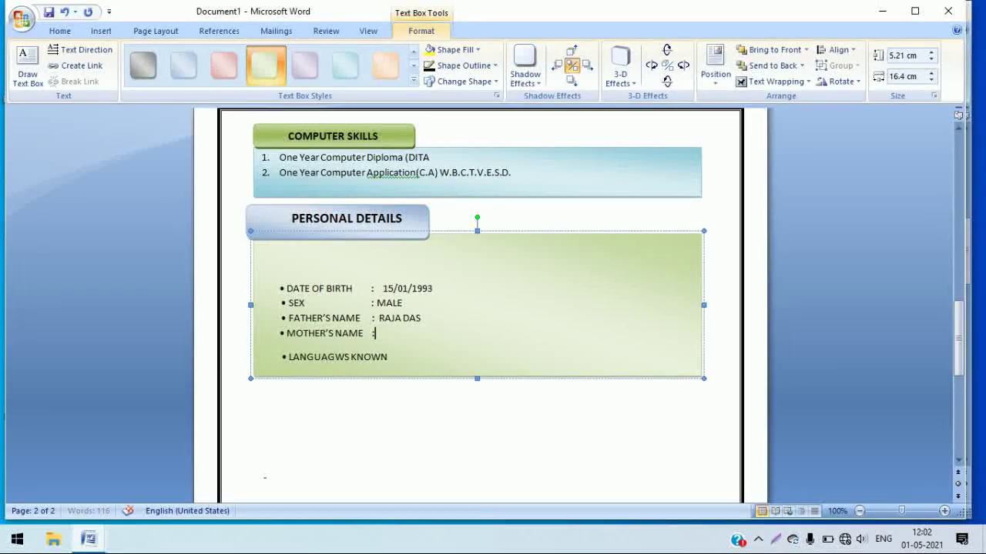
text(RA)
text(\)
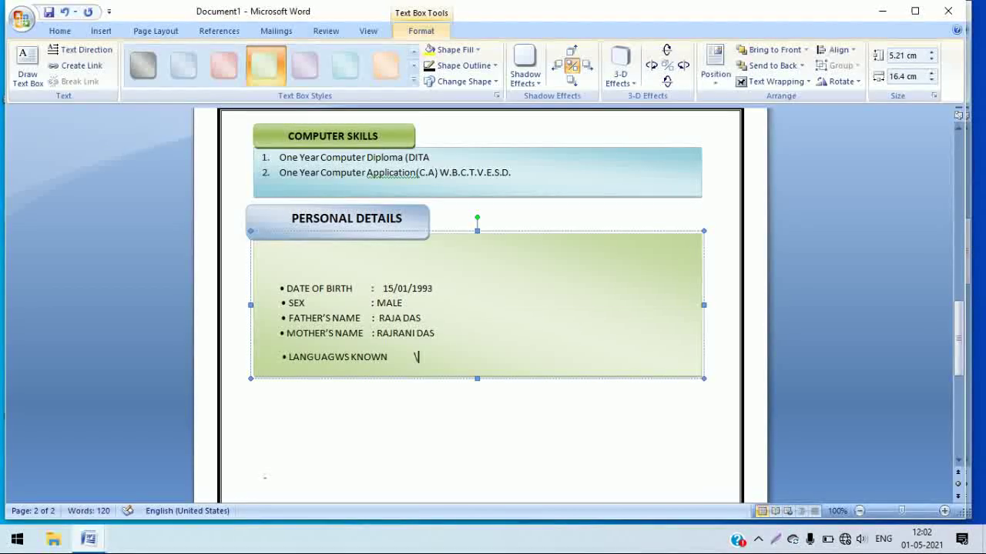
key(BackSpace)
- Add a colon after LANGUAGWS KNOWN and bring CURRICULUM VITAE.docx back into view
click(416, 357)
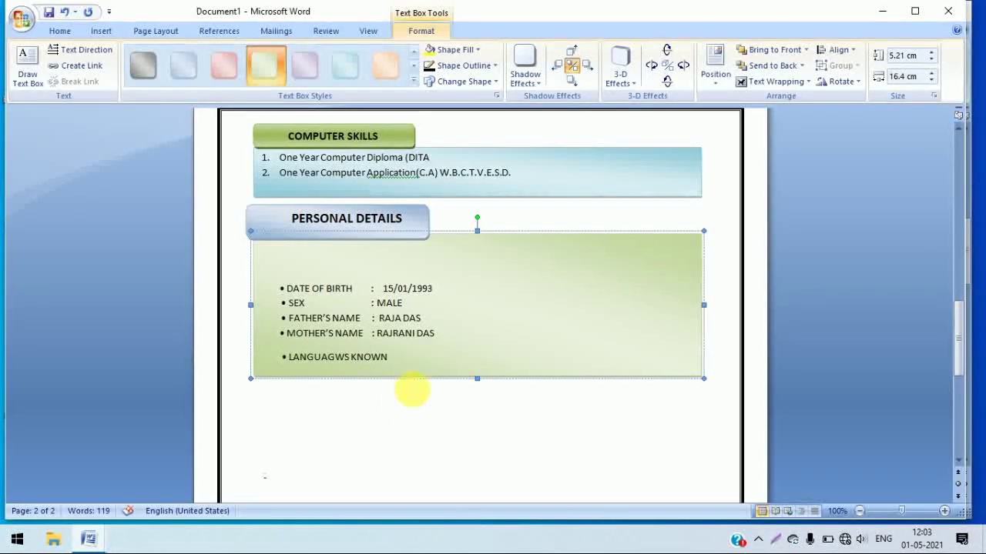
click(391, 356)
text(:)
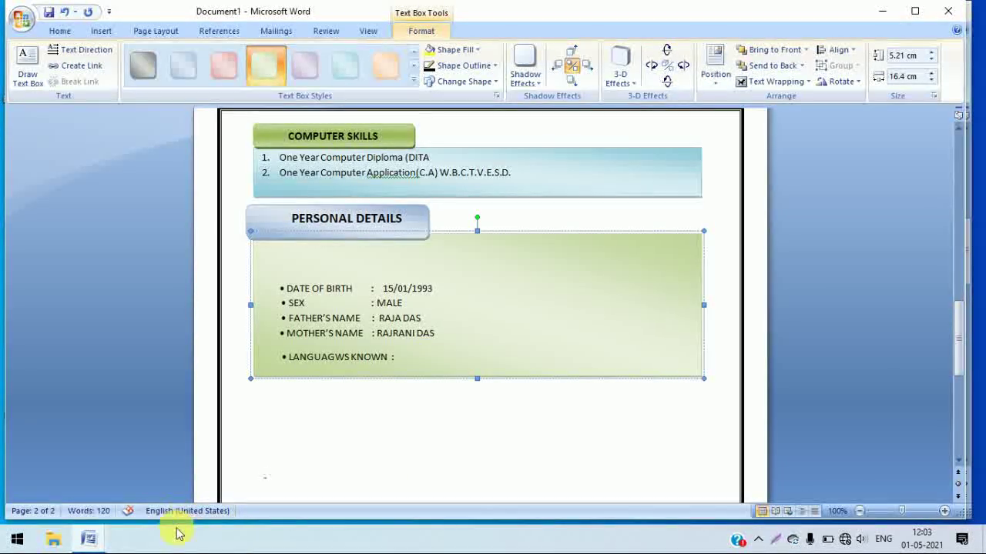
mouse_move(88, 539)
click(213, 487)
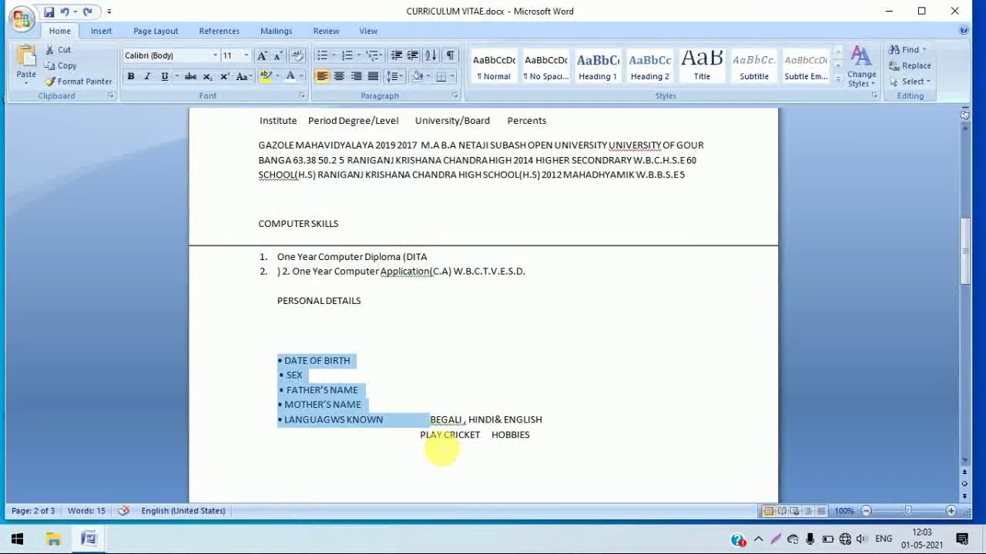
- Copy BEGALI , HINDI& ENGLISH from the old CV and paste it after LANGUAGWS KNOWN
drag(562, 421, 430, 420)
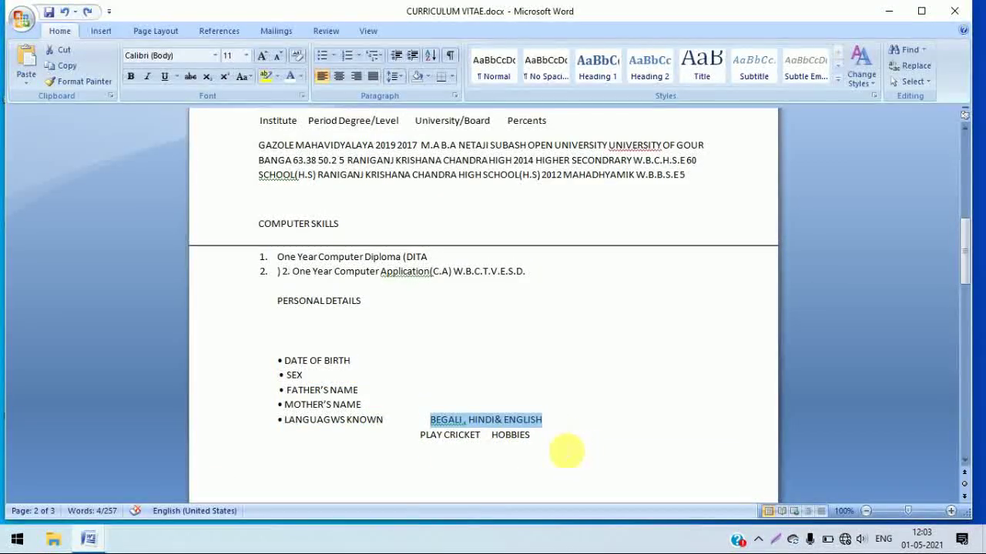
click(89, 539)
mouse_move(88, 539)
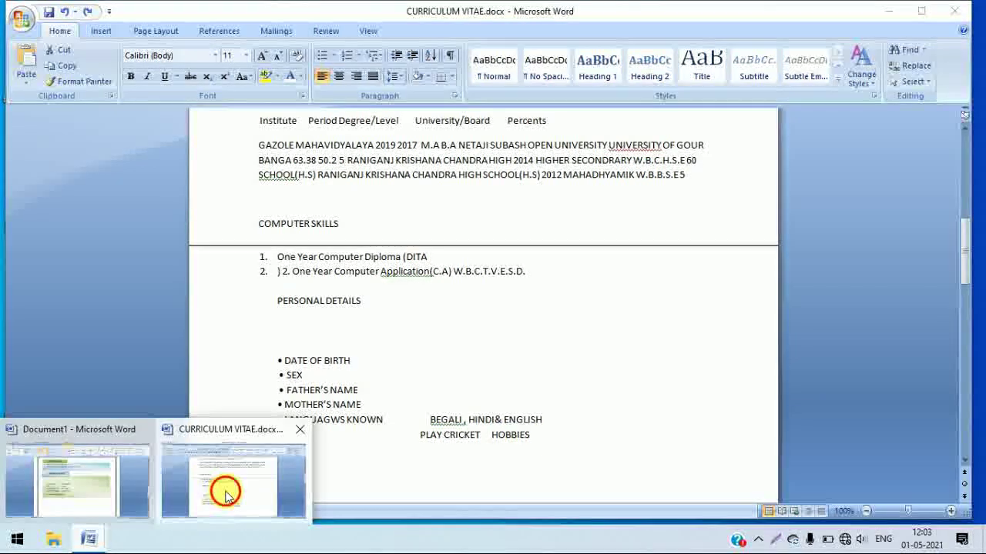
click(92, 493)
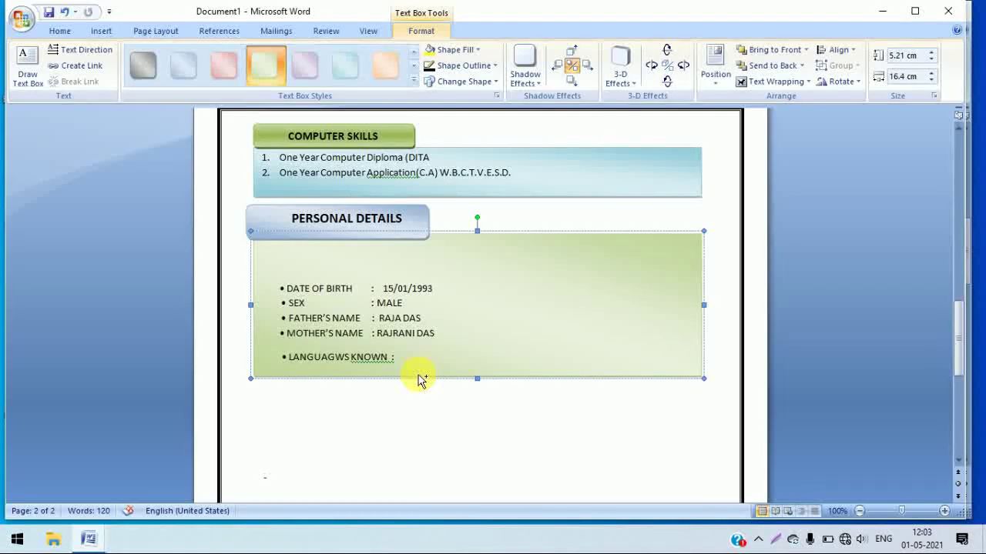
text(BEGALI , HINDI& ENGLISH)
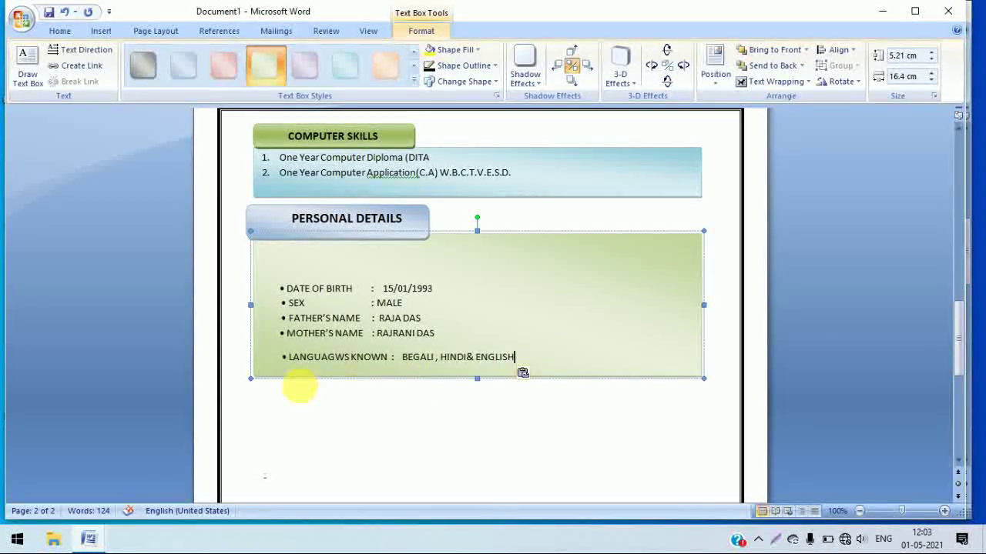
click(558, 371)
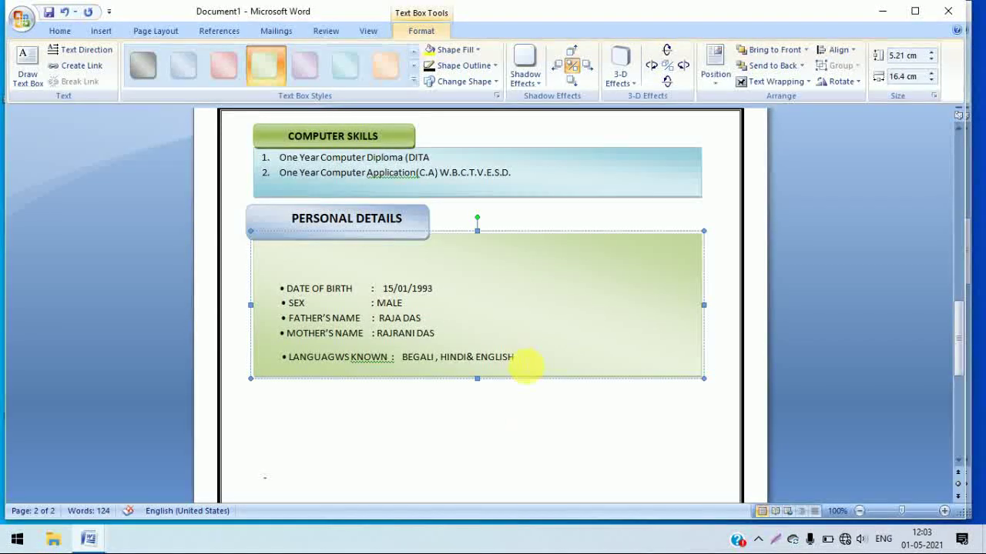
- Stretch the Personal Details box down to 5.82 cm tall
drag(478, 378, 479, 393)
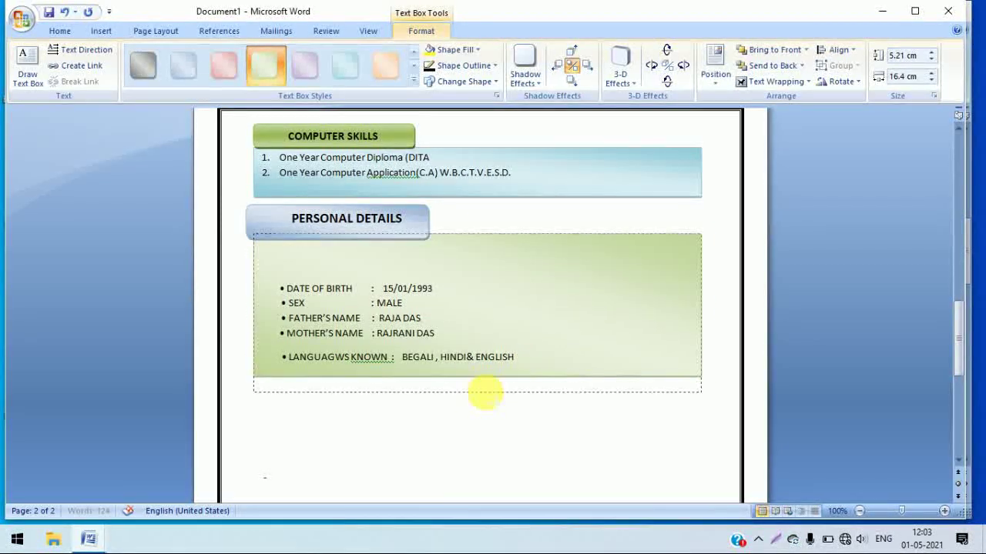
click(308, 390)
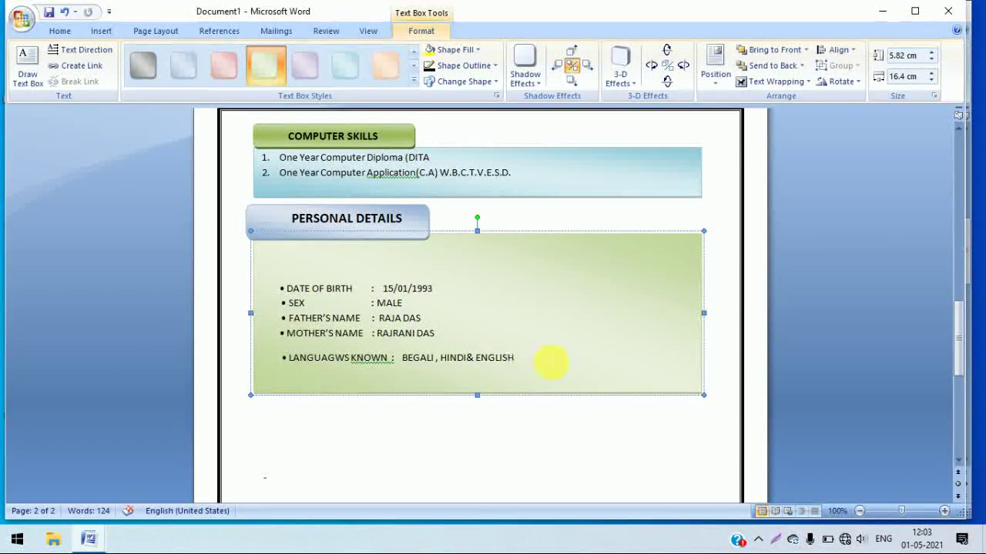
click(530, 361)
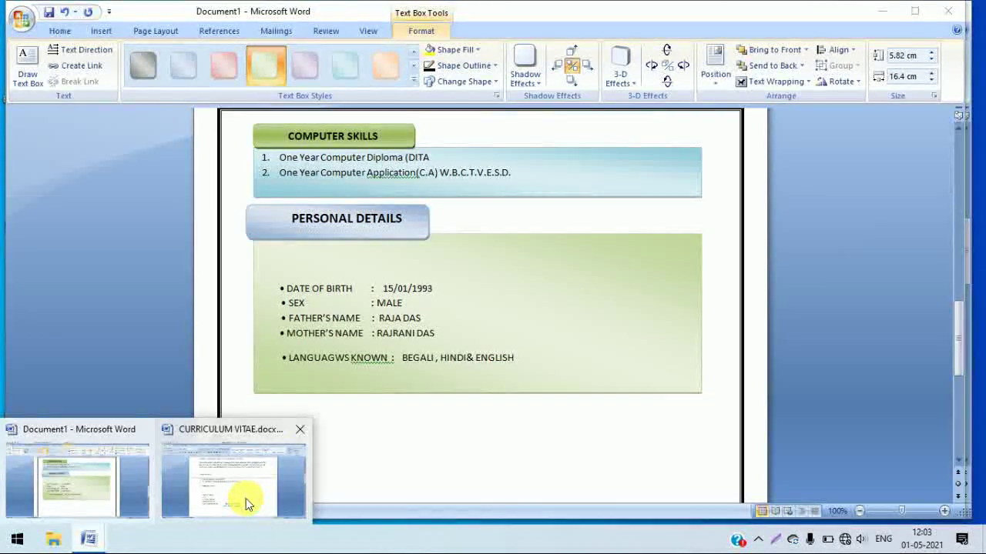
- Copy HOBBIES from the old CV onto a new line below the languages line
mouse_move(88, 539)
click(247, 499)
drag(532, 436, 495, 443)
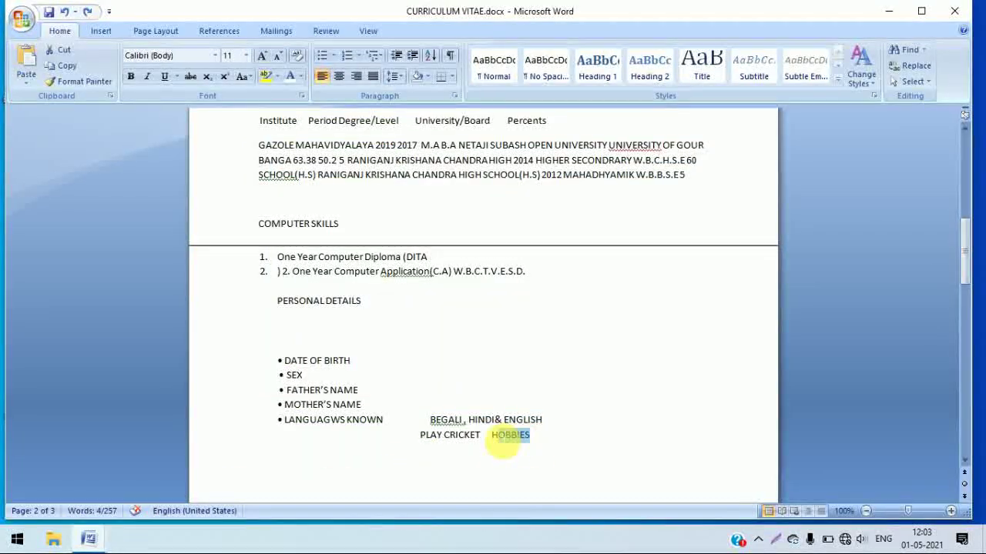
click(546, 449)
drag(539, 445, 490, 450)
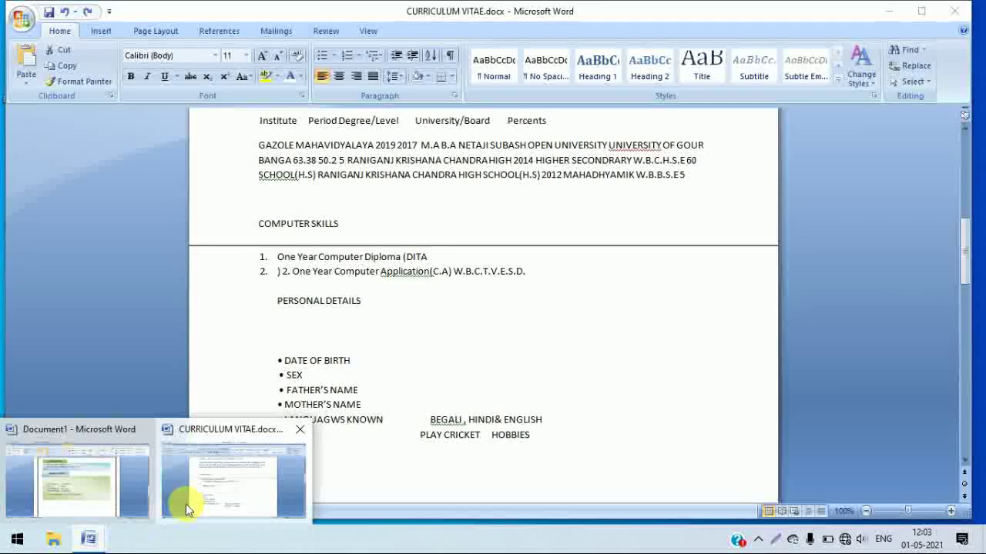
click(77, 467)
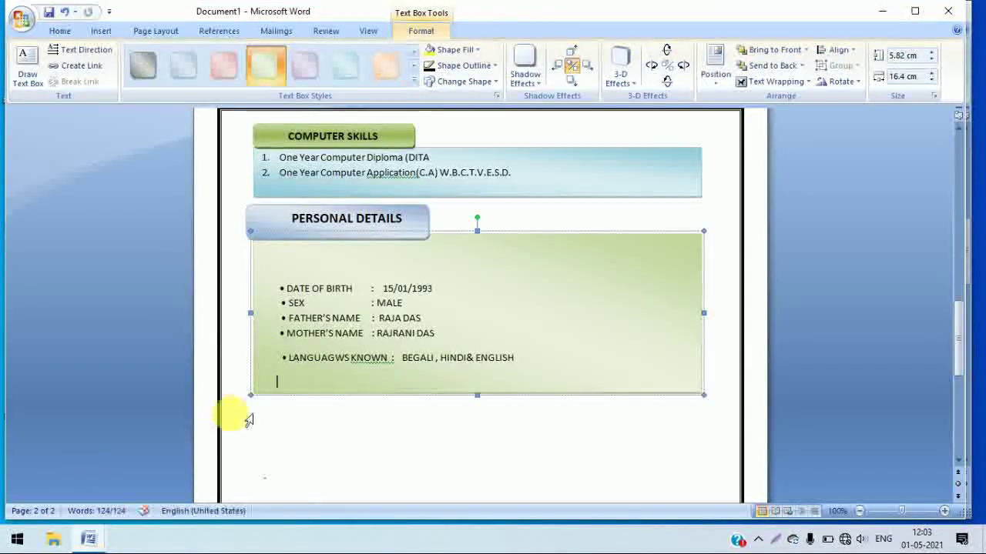
text(HOBBIES)
click(271, 382)
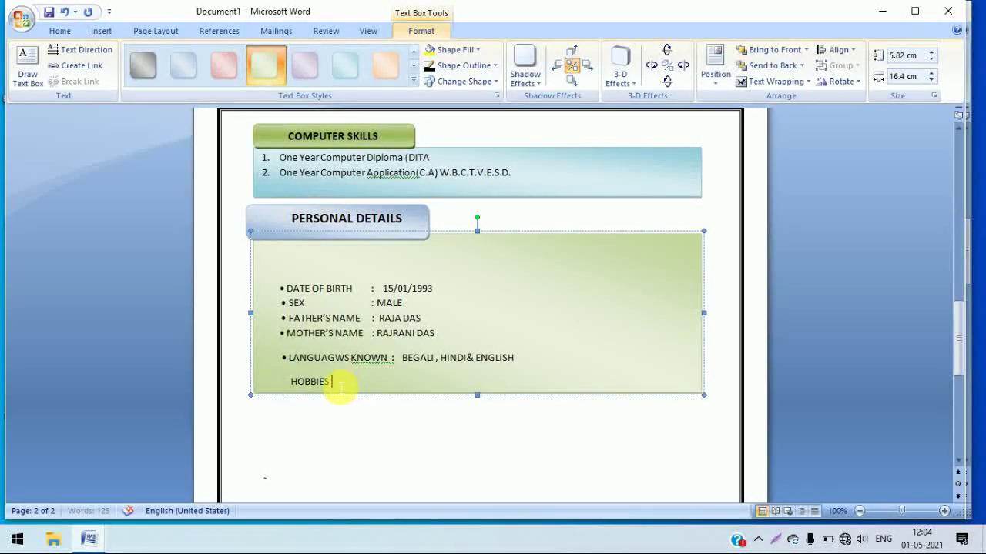
click(290, 383)
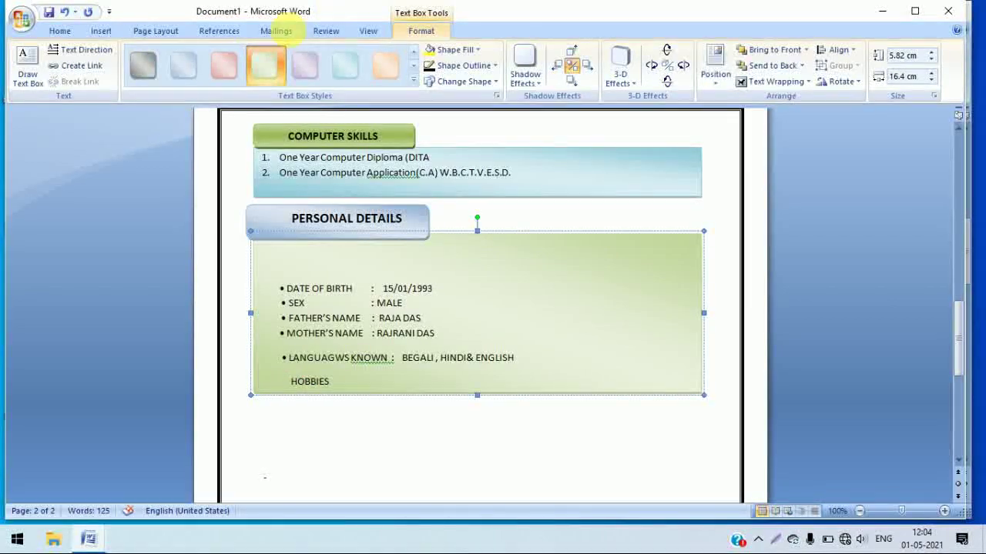
- Give the HOBBIES line a round bullet matching LANGUAGWS KNOWN, removing the stray backslash
click(66, 35)
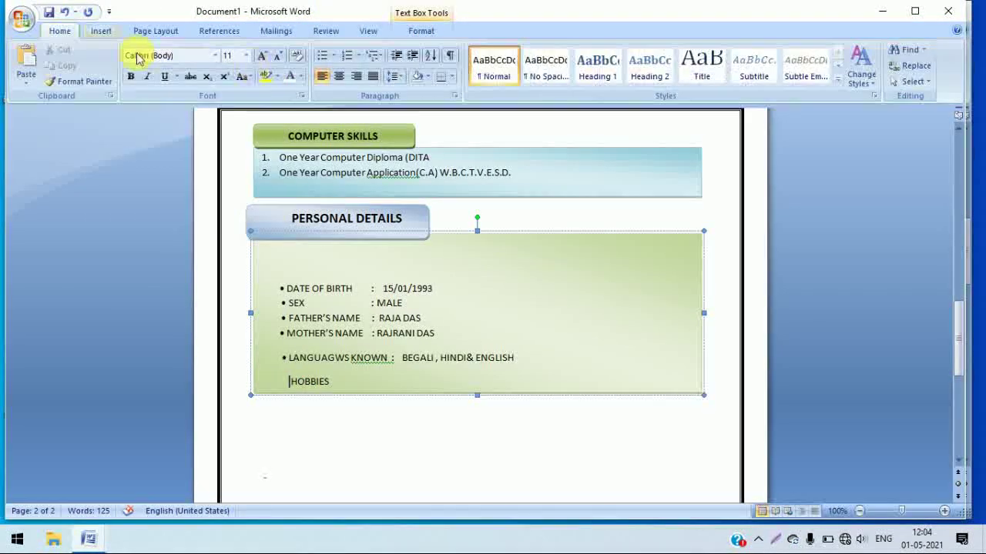
click(332, 56)
click(367, 97)
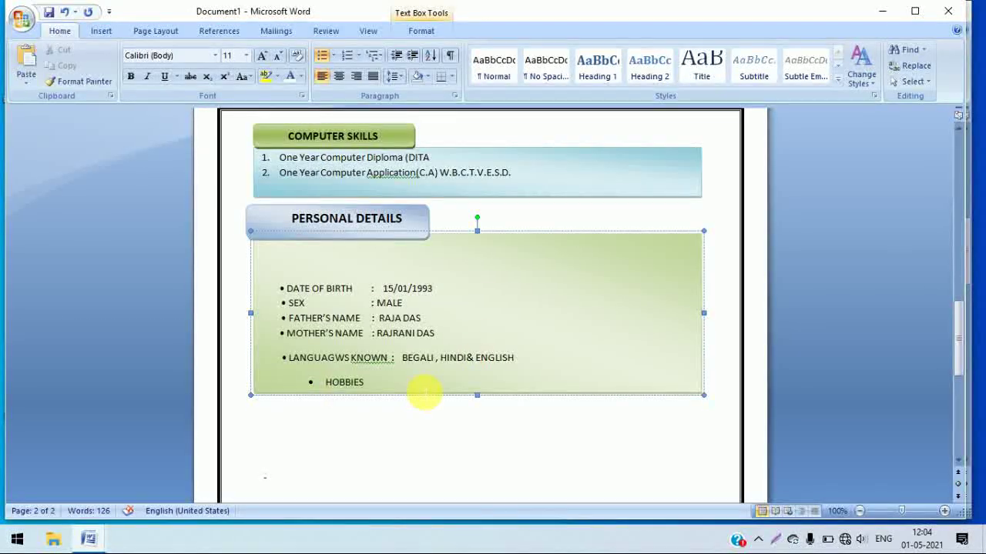
click(364, 388)
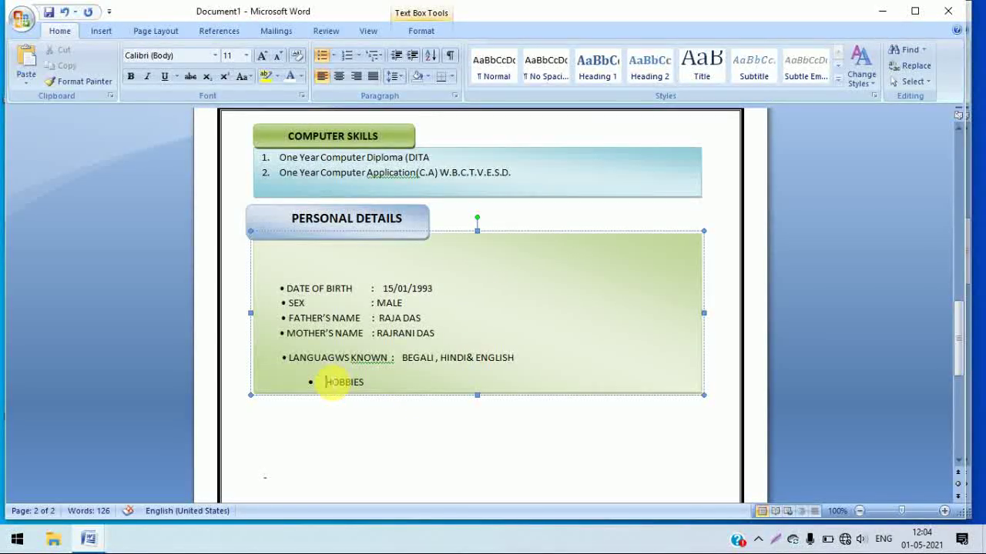
key(BackSpace)
text(\)
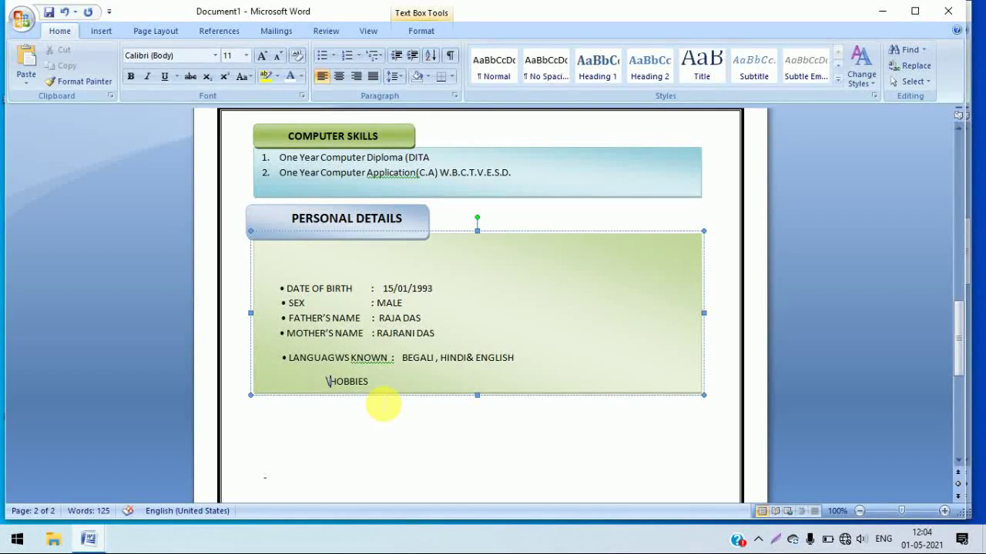
key(BackSpace)
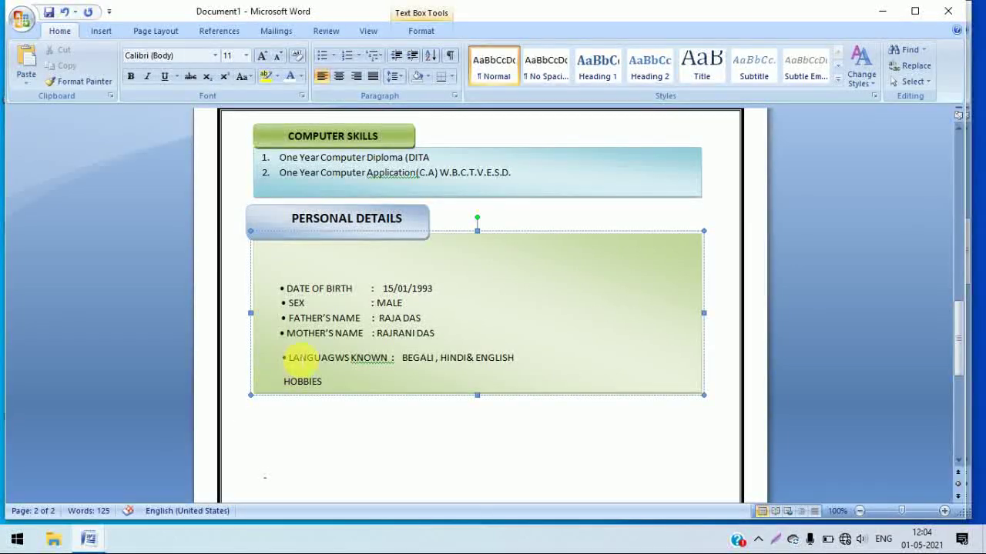
click(283, 358)
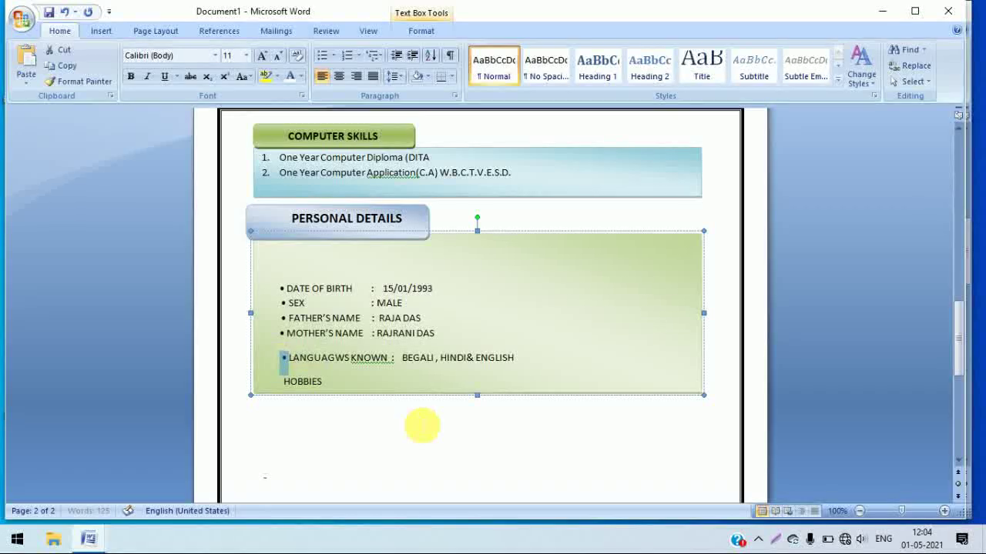
click(285, 389)
key(ctrl+v)
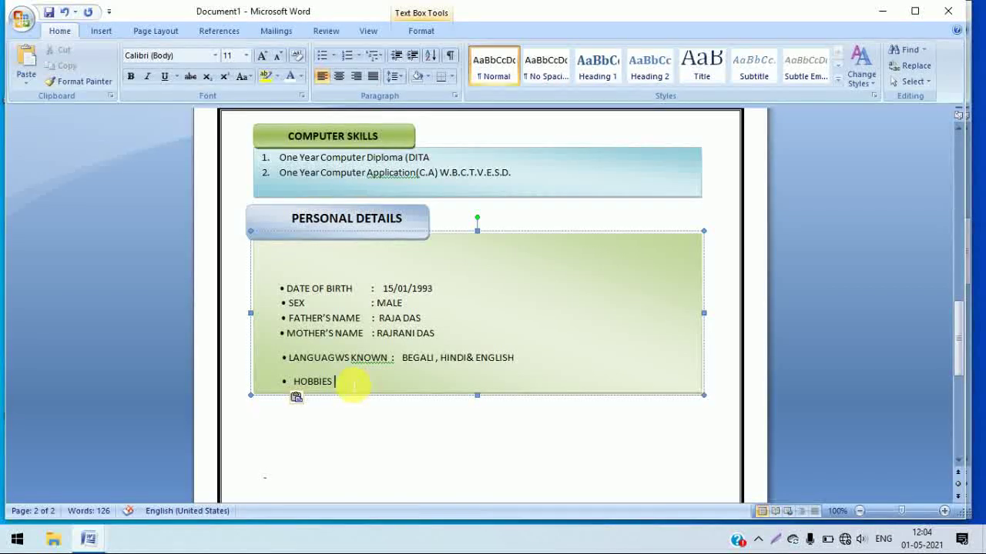
key(End)
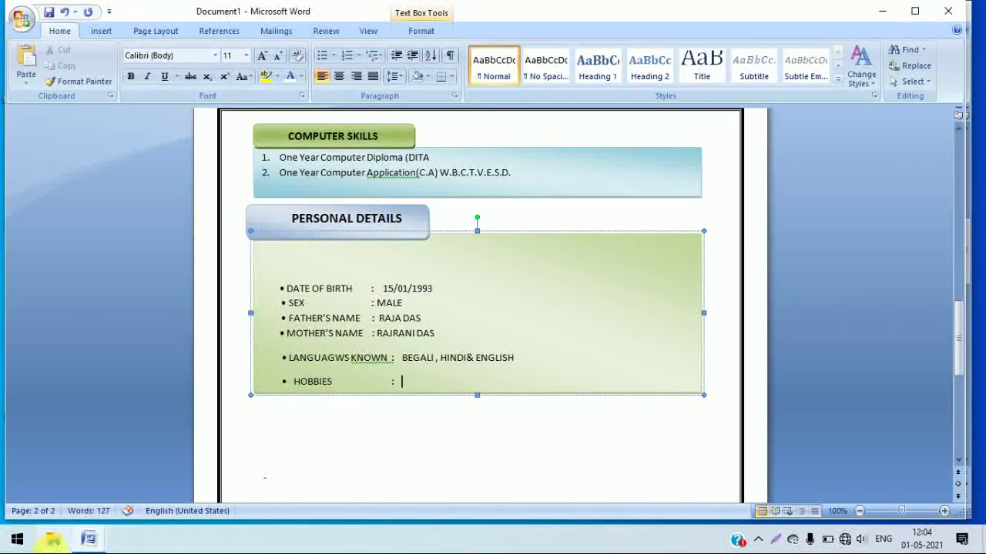
- Copy PLAY CRICKET from the old CV and paste it after the HOBBIES colon
mouse_move(88, 539)
click(231, 485)
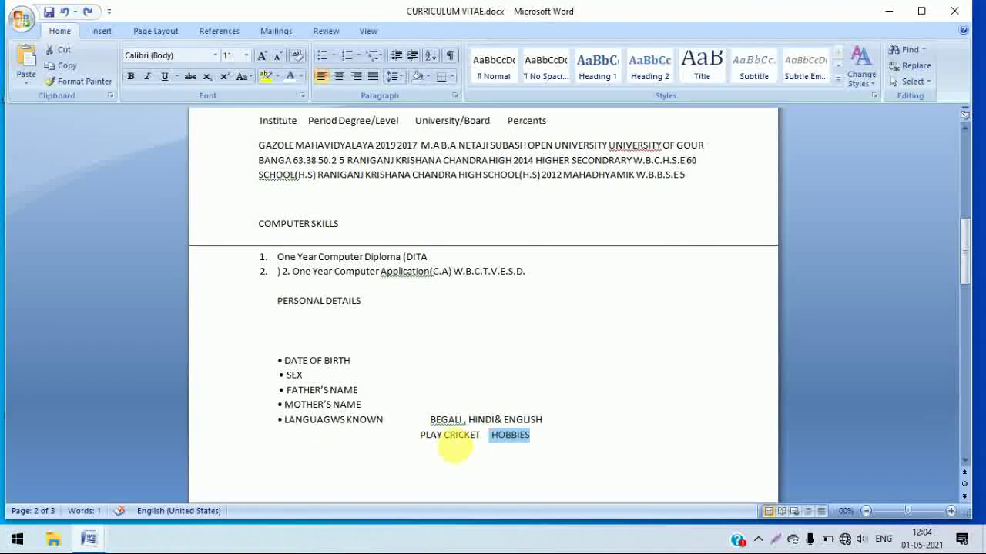
click(490, 435)
key(shift+Home)
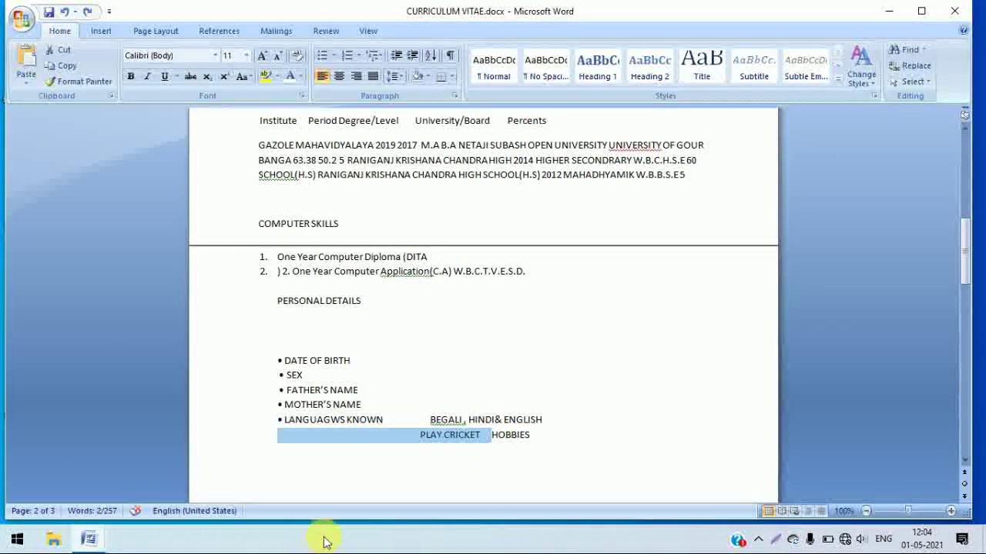
mouse_move(89, 539)
click(66, 488)
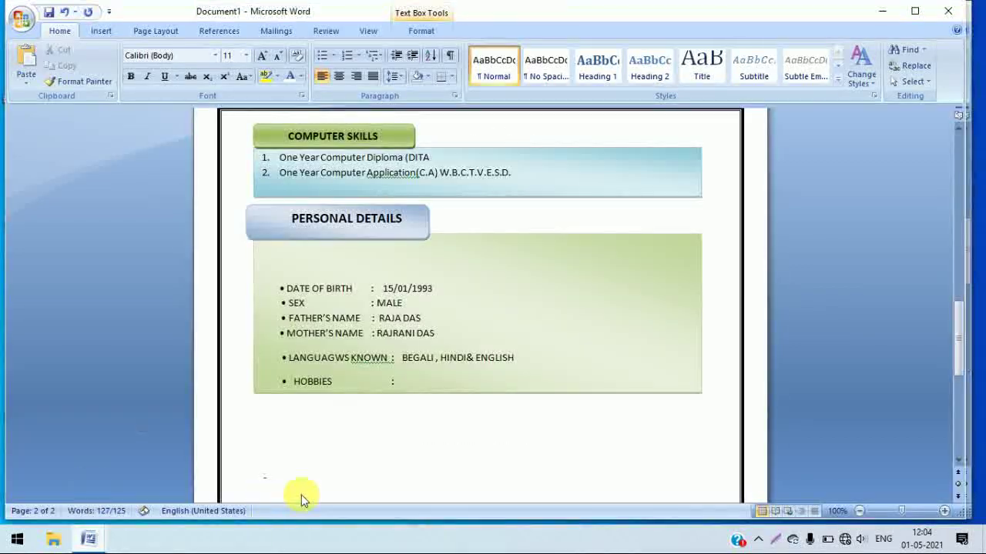
click(407, 385)
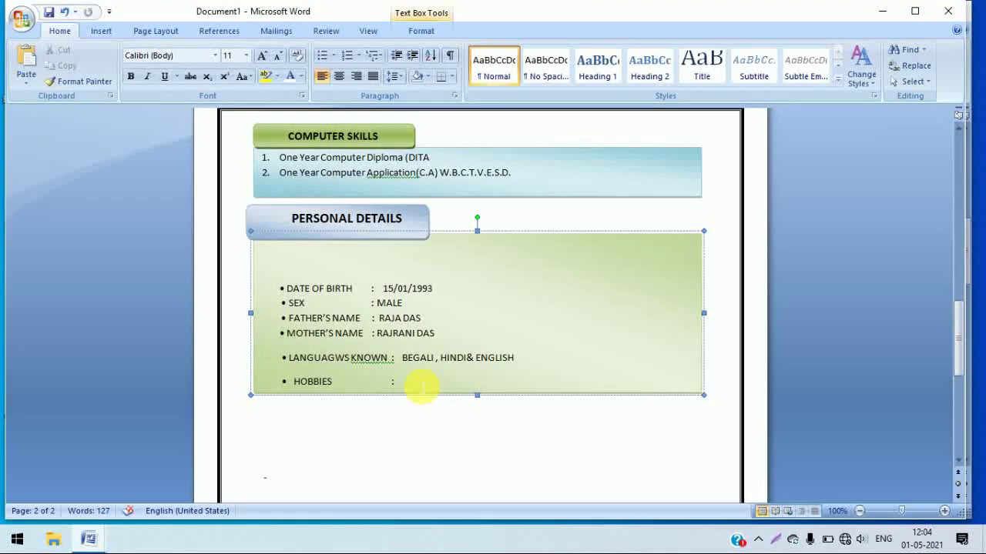
text(PLAY CRICKET)
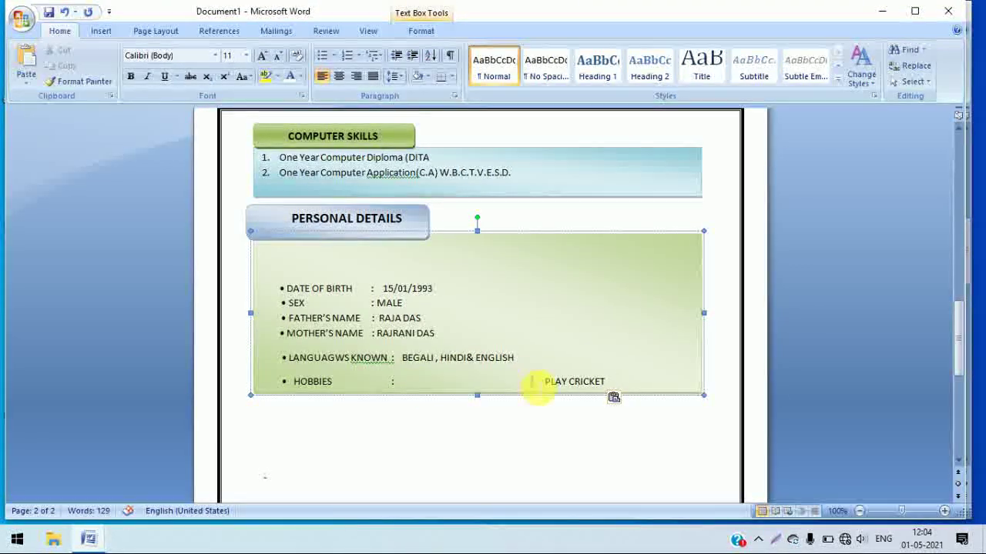
- Delete the stray backslashes and spaces before PLAY CRICKET
text(\)
key(BackSpace)
key(BackSpace)
key(BackSpace)
key(BackSpace)
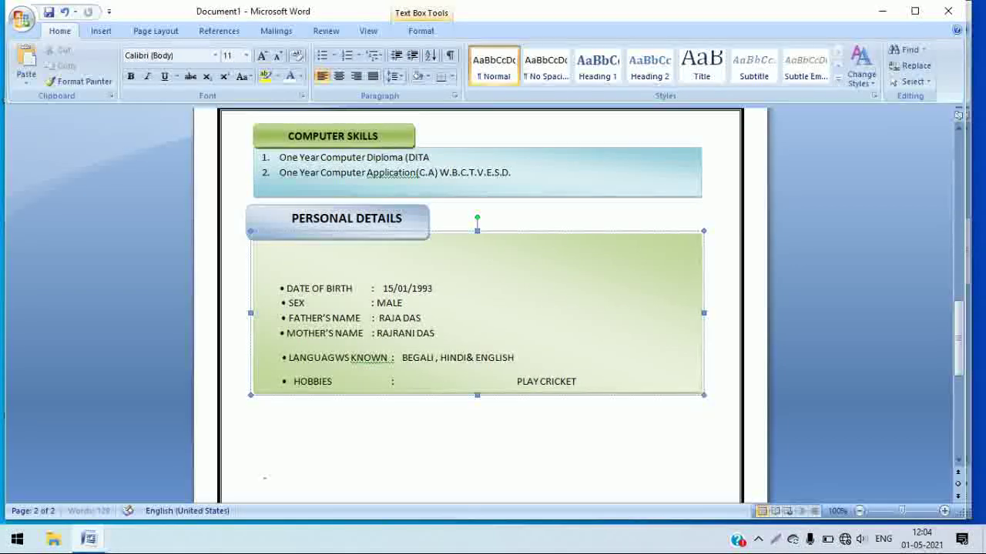
key(BackSpace)
key(BackSpace)
key(BackSpace)
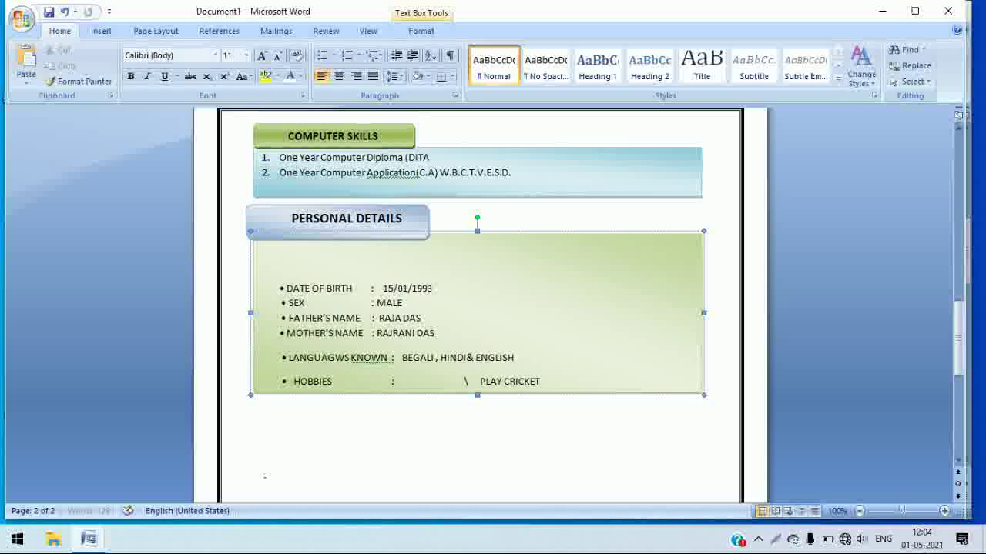
key(BackSpace)
key(BackSpace)
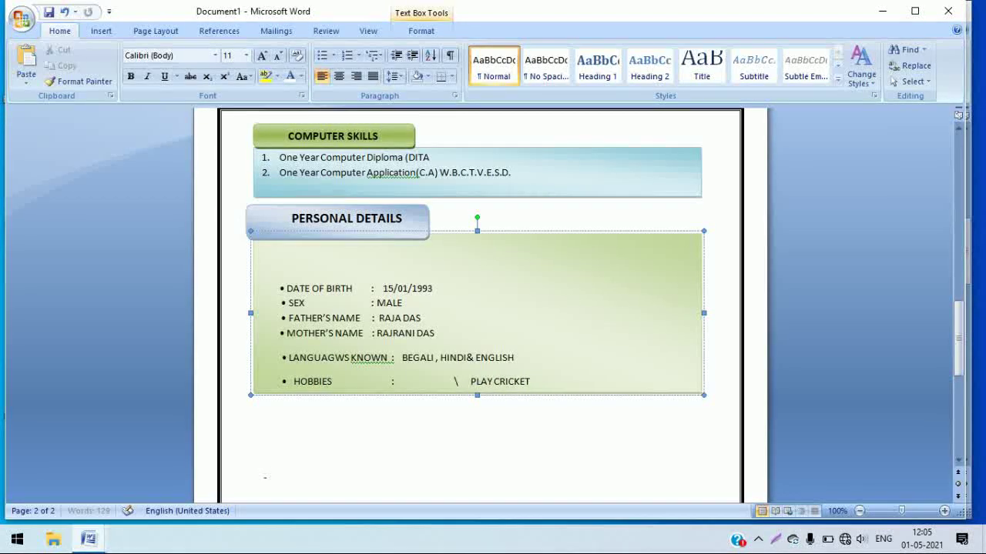
key(BackSpace)
key(BackSpace)
text(\\\\\)
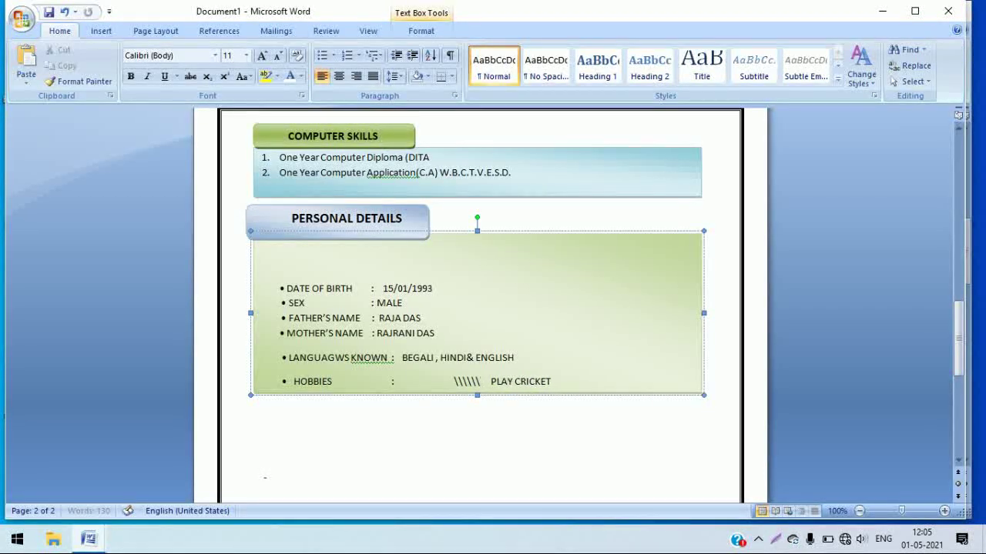
key(BackSpace)
key(BackSpace)
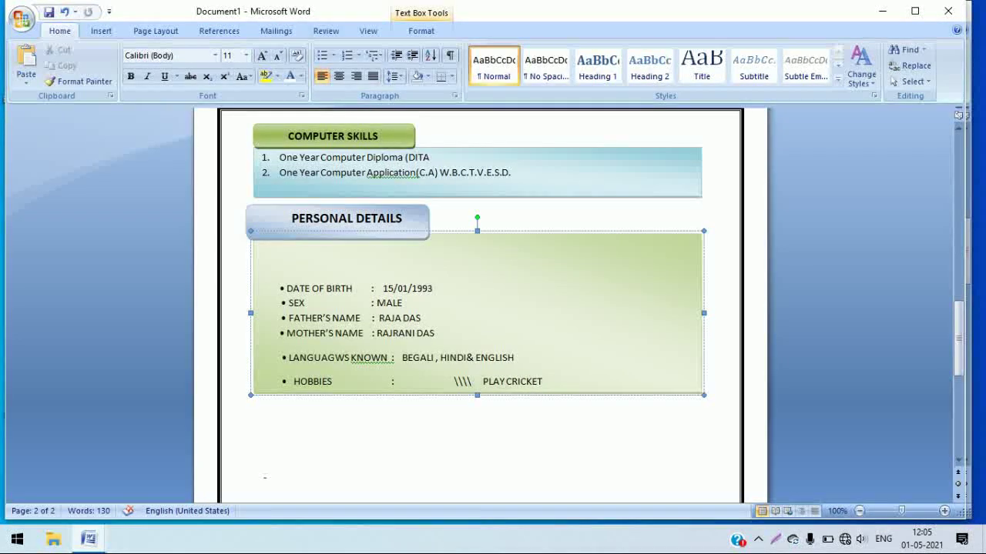
key(BackSpace)
key(BackSpace)
key(BackSpace)
key(BackSpace)
key(BackSpace)
- Align the DATE OF BIRTH, SEX, MOTHER'S NAME and LANGUAGWS KNOWN colons into one column
click(402, 396)
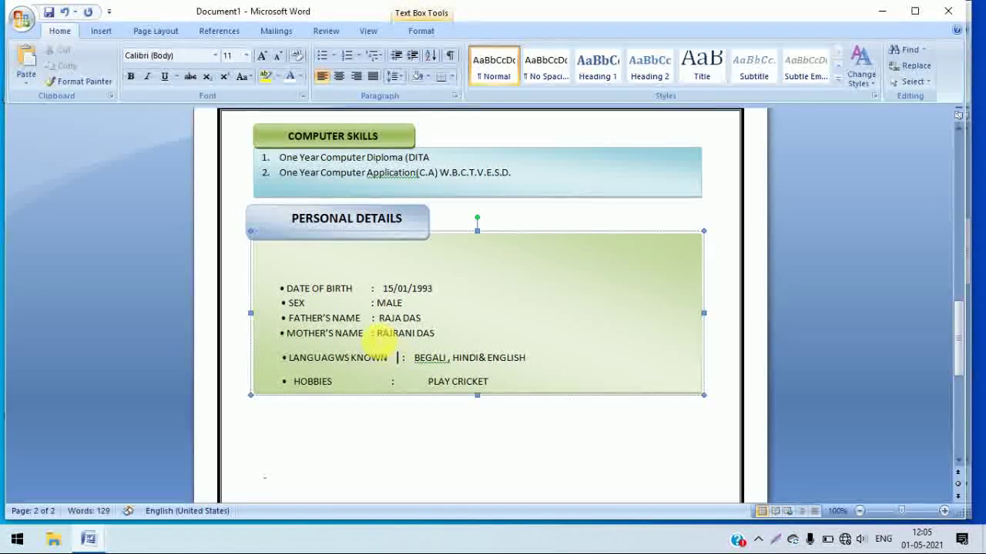
click(365, 333)
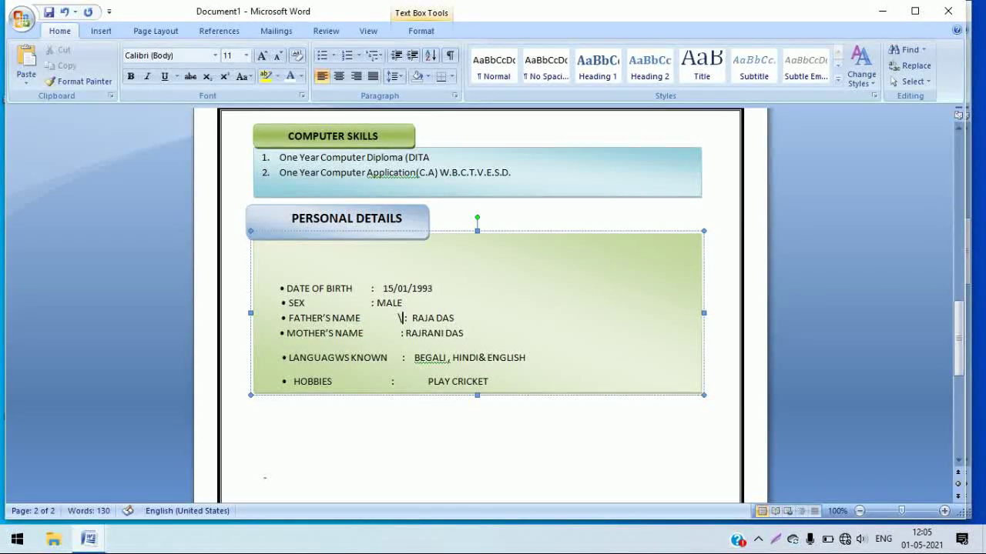
drag(370, 303, 315, 303)
click(364, 302)
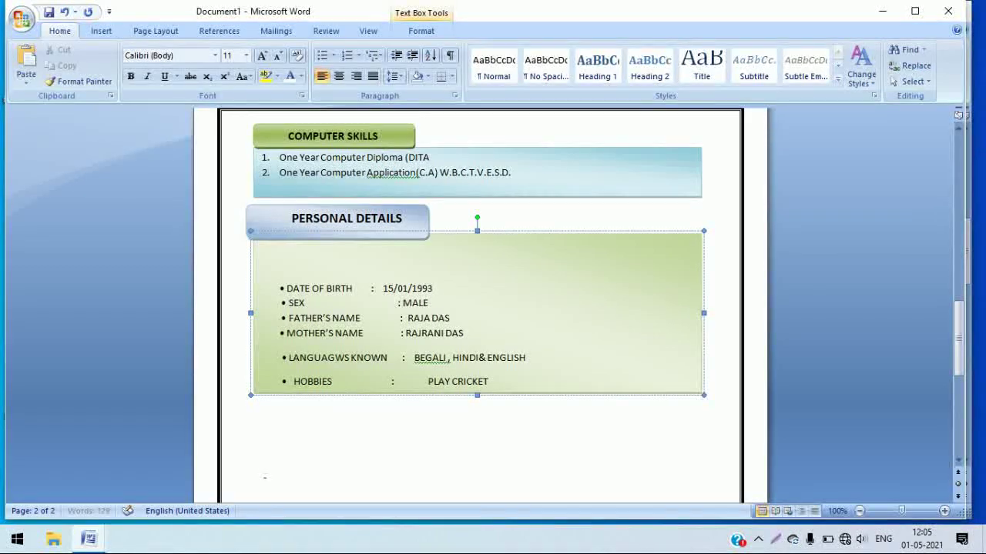
click(377, 288)
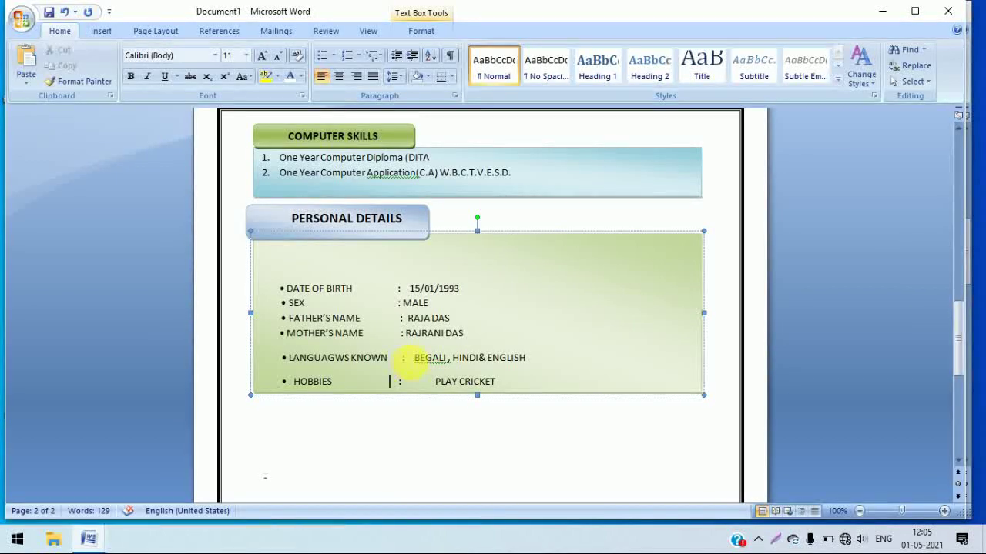
click(403, 368)
key(BackSpace)
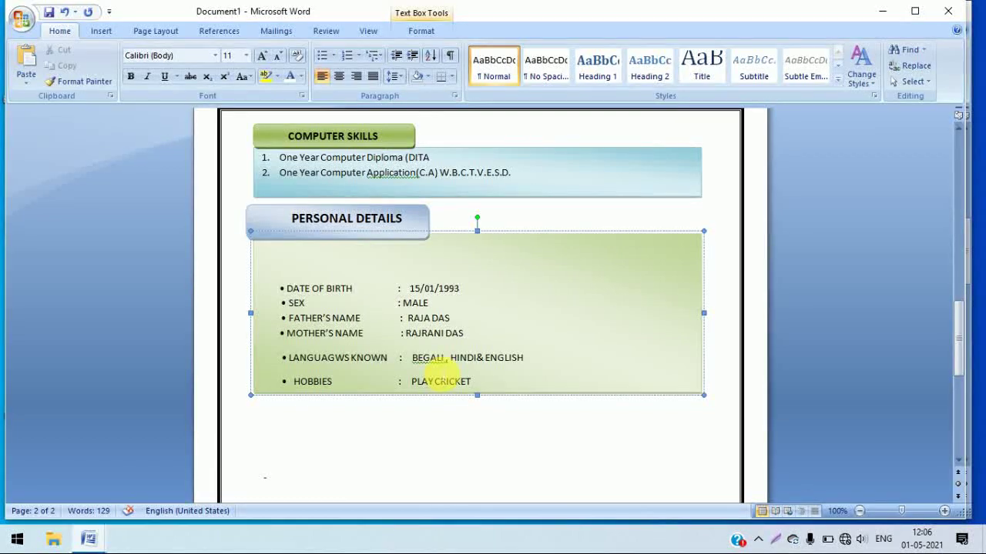
click(539, 466)
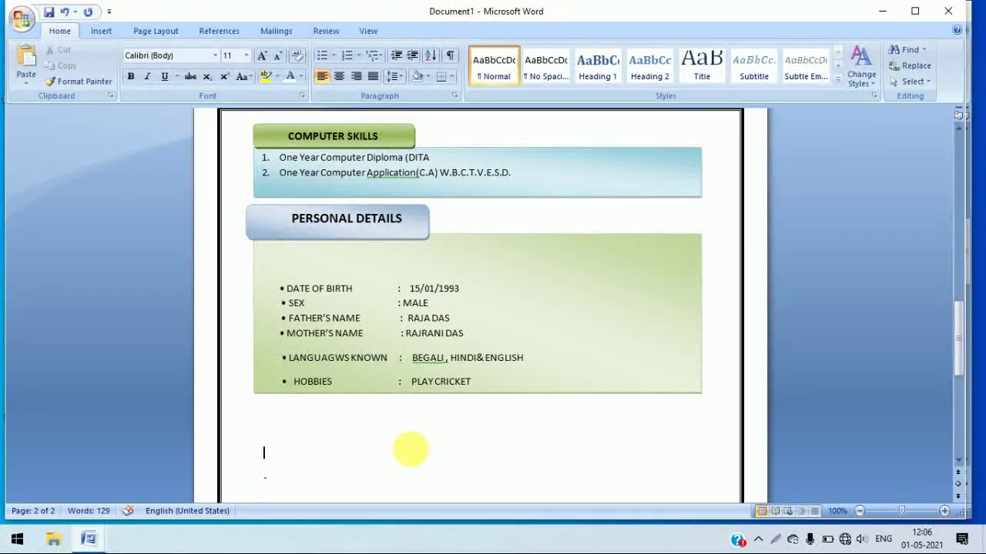
drag(958, 331, 951, 352)
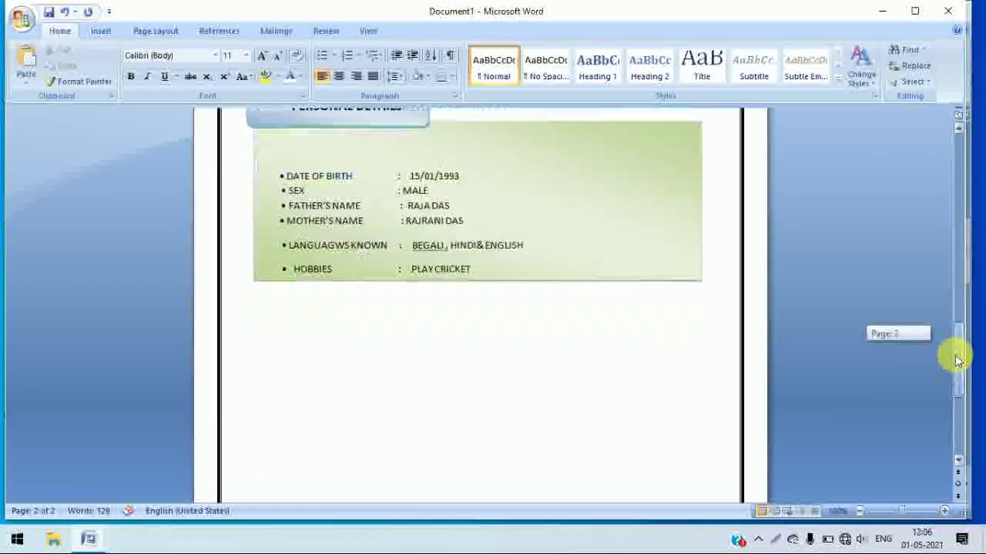
- Draw a large rectangle below the personal details box and lower its top edge
click(101, 31)
click(227, 80)
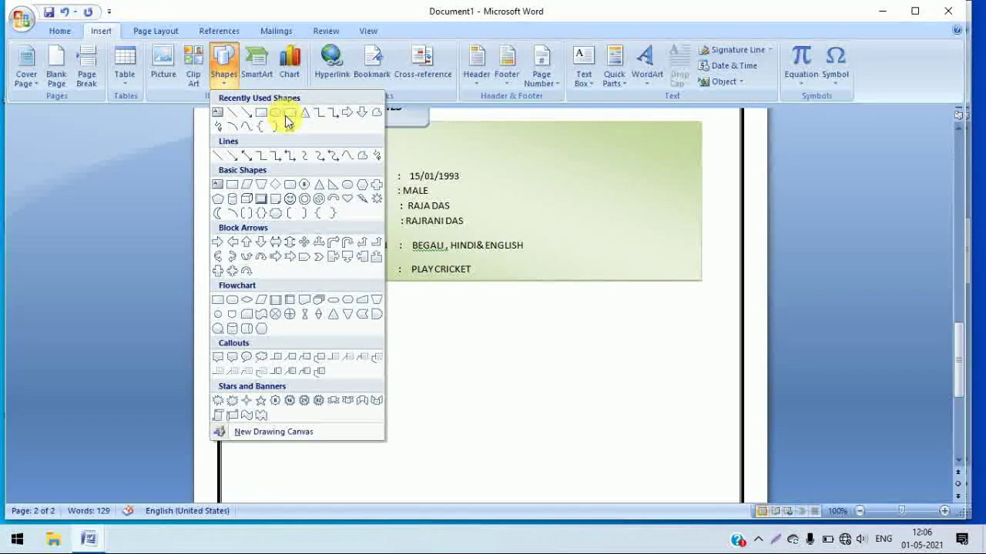
click(291, 200)
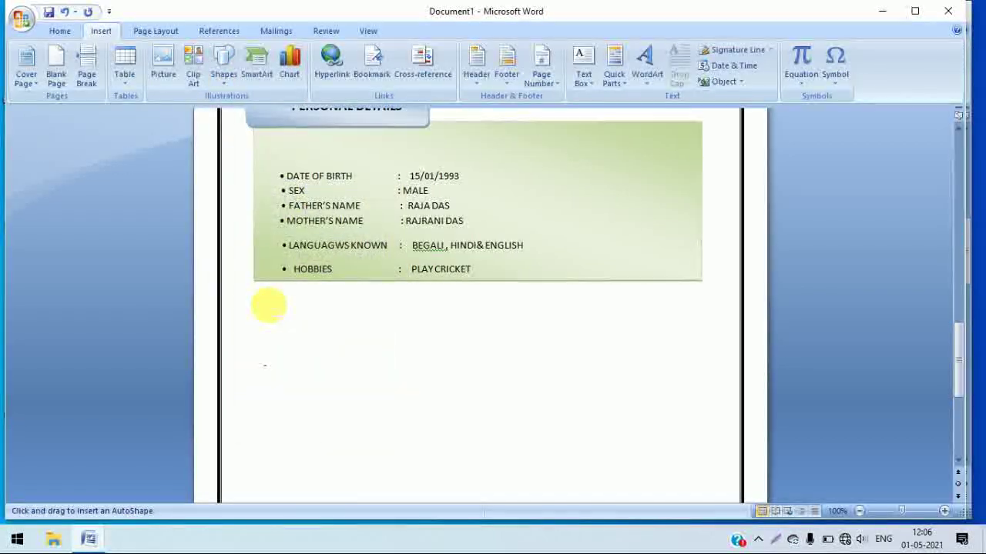
drag(256, 309, 713, 479)
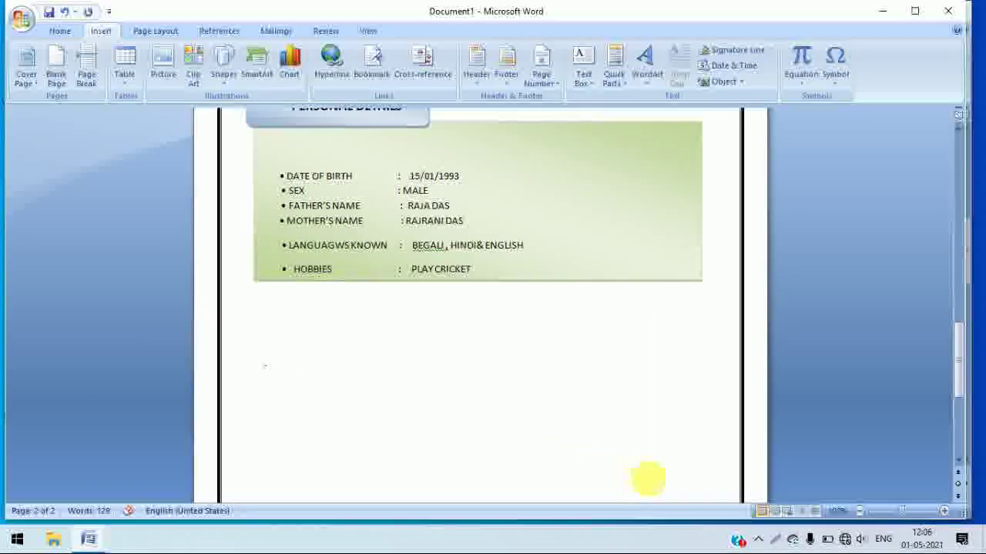
drag(714, 479, 714, 486)
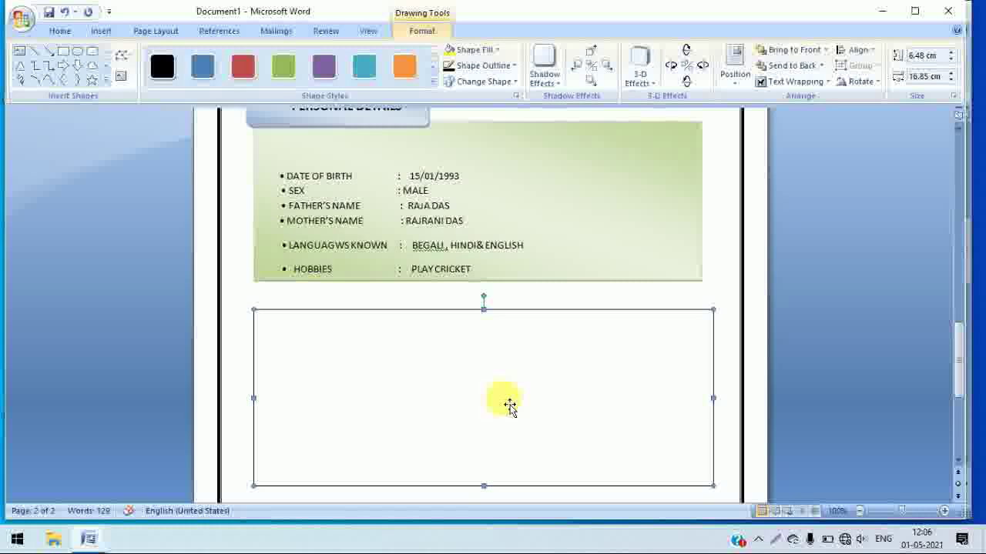
drag(484, 309, 484, 324)
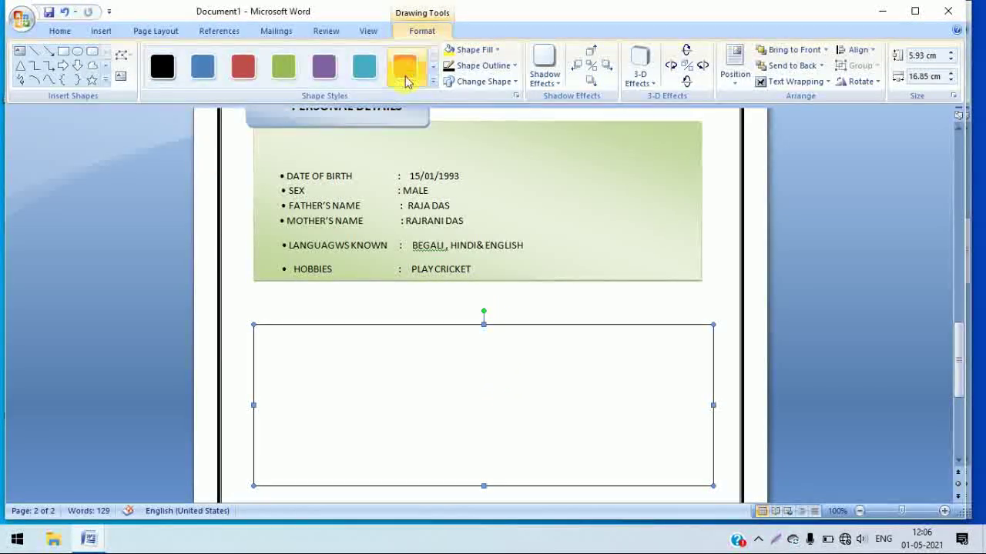
- Give the rectangle a light blue gradient style and add a small rounded box above it
click(434, 83)
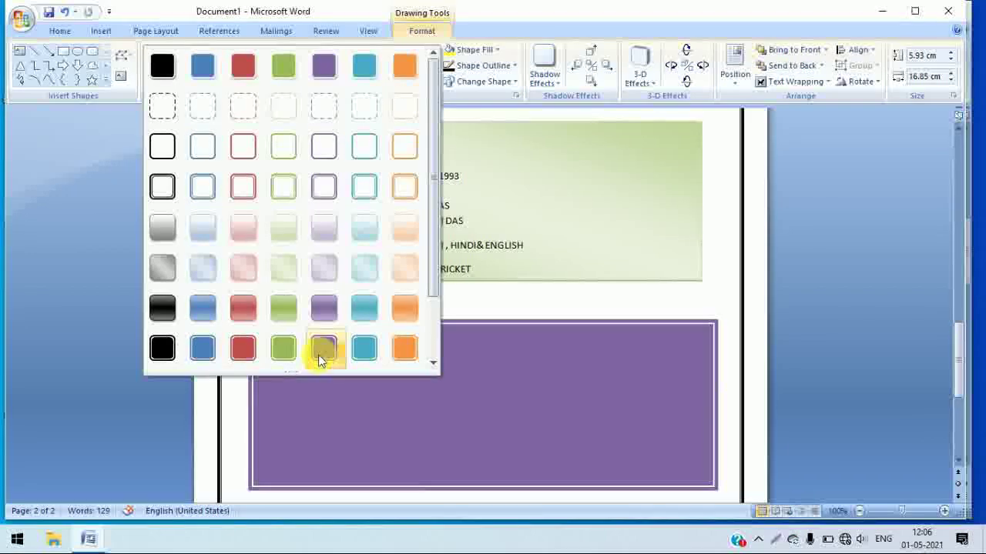
click(401, 272)
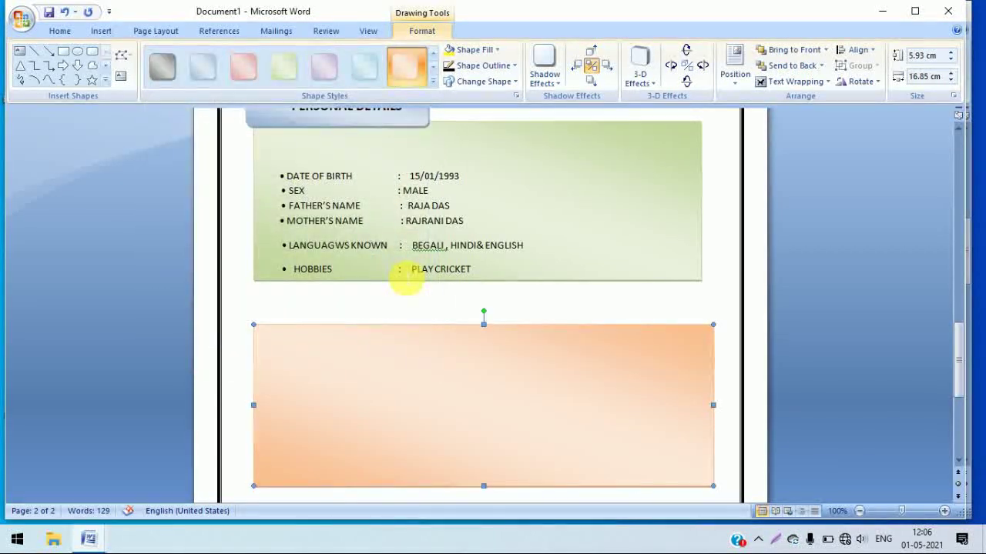
click(360, 69)
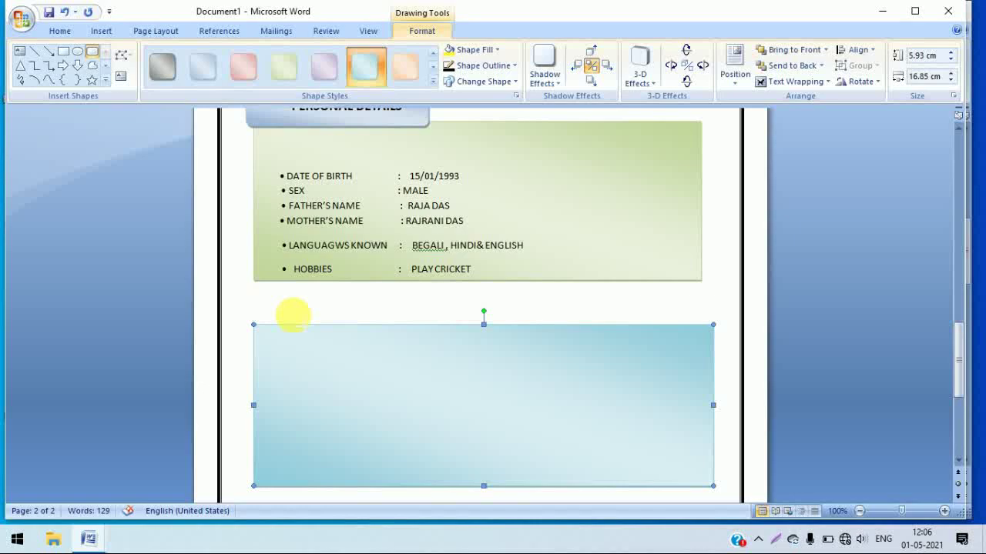
click(359, 331)
- Nudge the small rounded box under the personal details and give it the pink gradient style
click(312, 307)
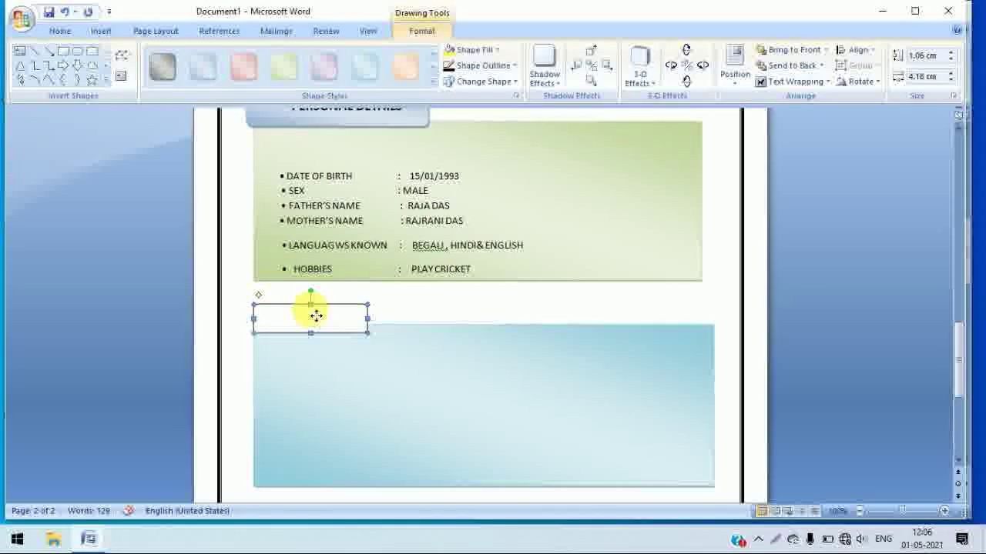
drag(315, 306, 318, 309)
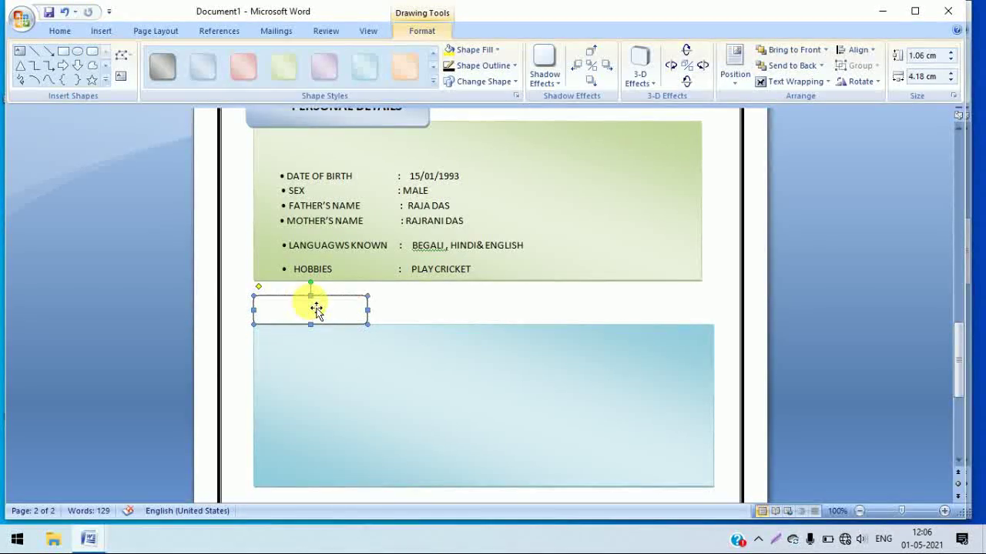
click(285, 66)
click(235, 71)
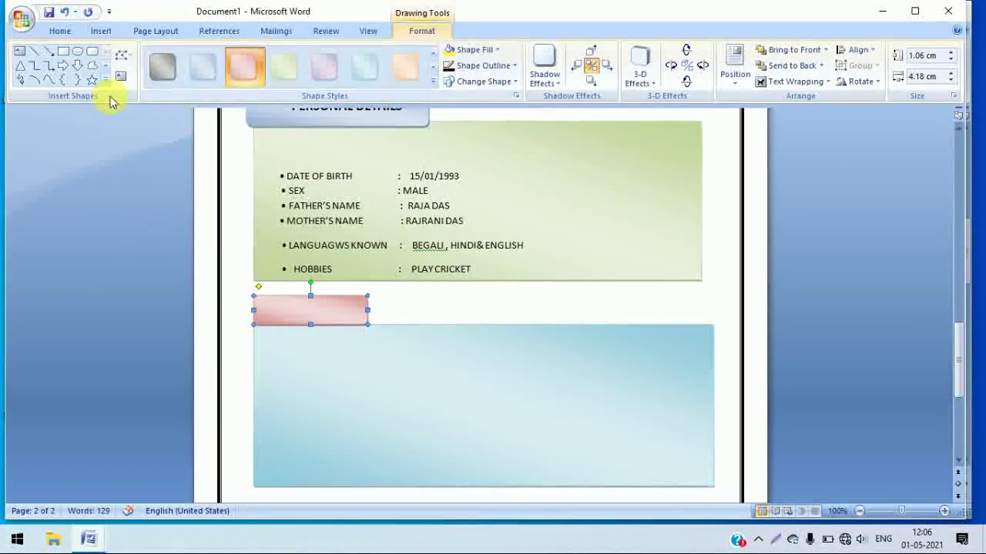
- Draw a thin 0.87 × 16.85 cm light blue bar with a dark outline across the rectangle's top
mouse_move(254, 328)
mouse_down()
mouse_move(678, 375)
mouse_move(716, 356)
mouse_up()
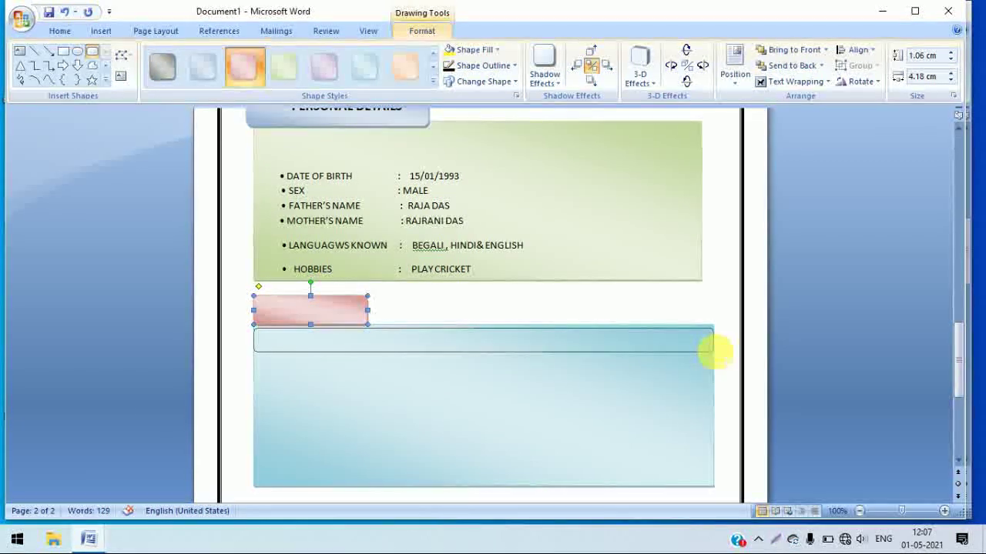
drag(713, 351, 713, 352)
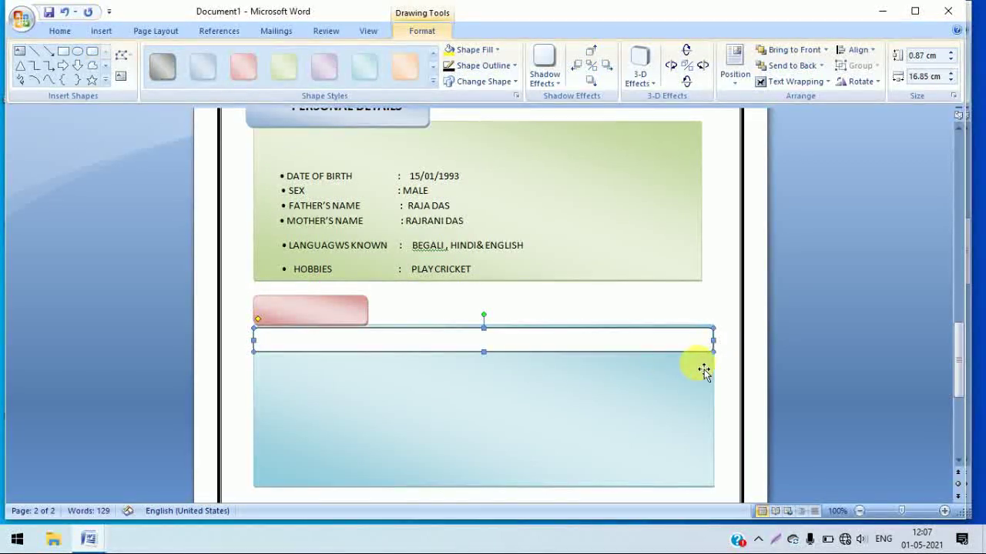
click(368, 61)
click(484, 330)
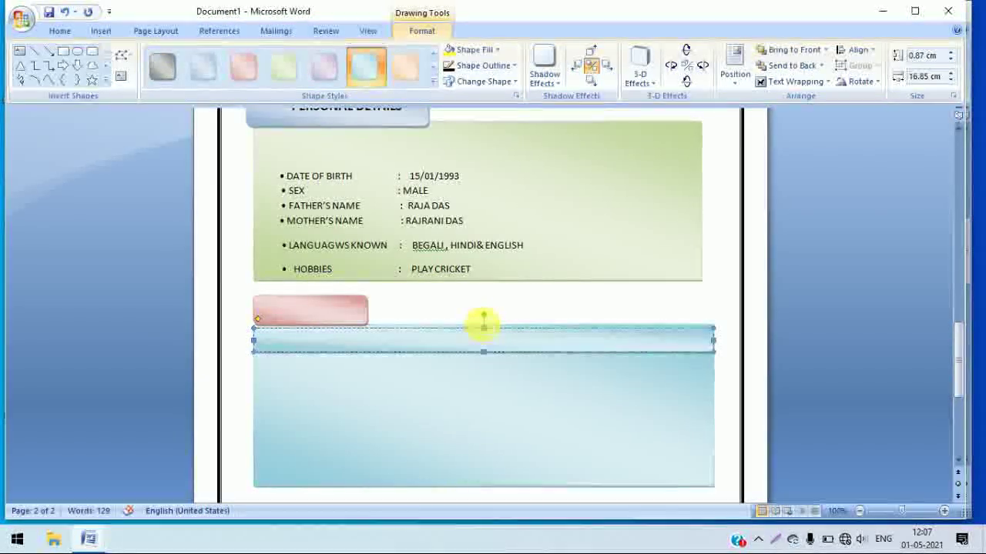
click(462, 68)
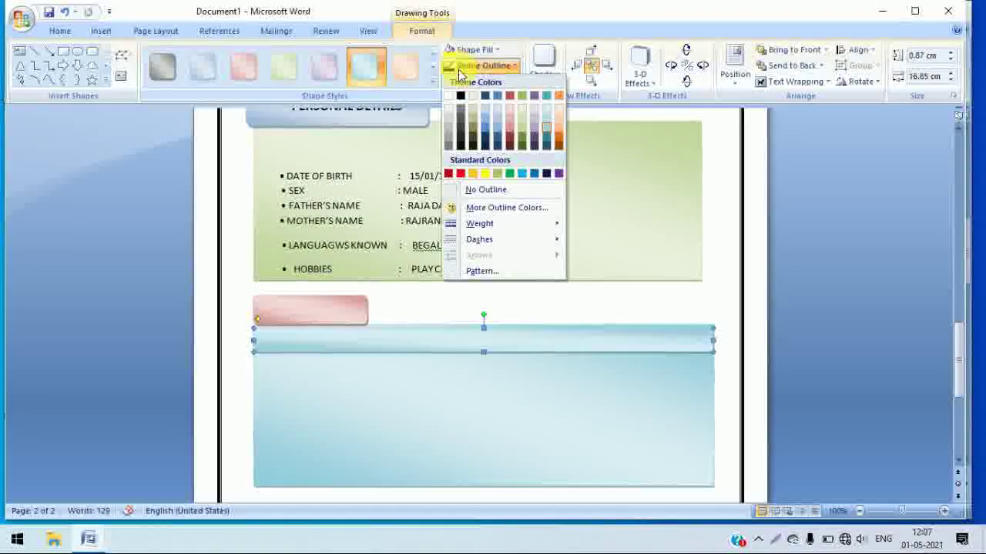
click(461, 96)
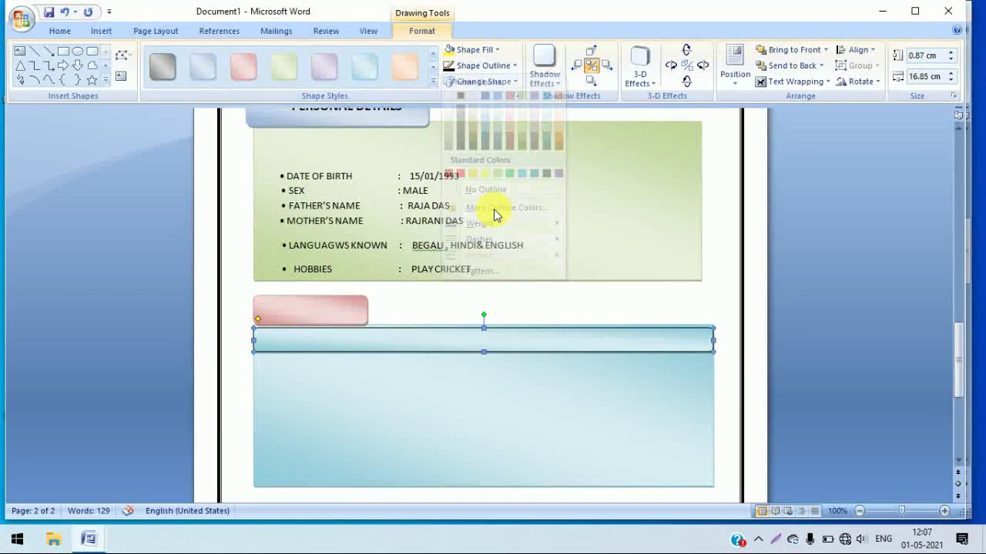
click(542, 392)
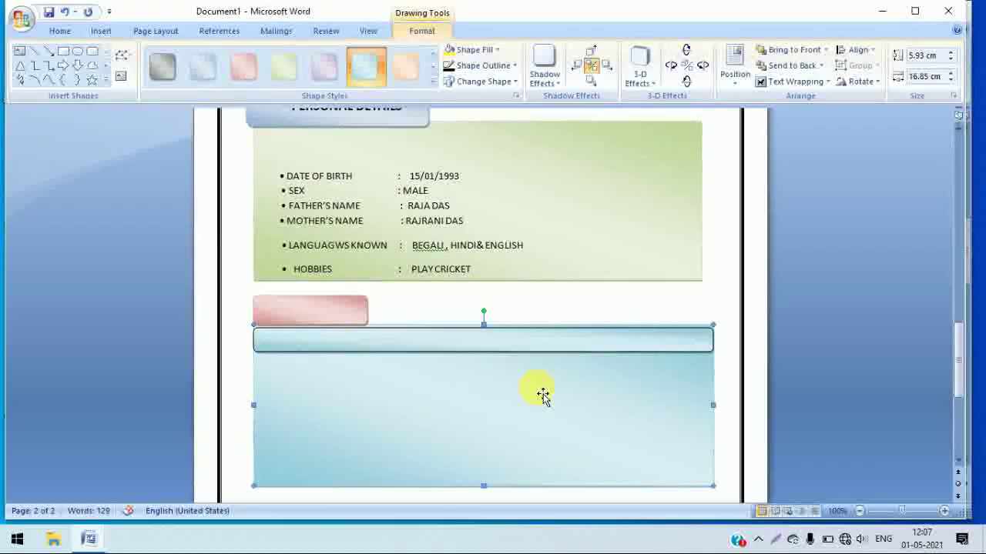
click(331, 316)
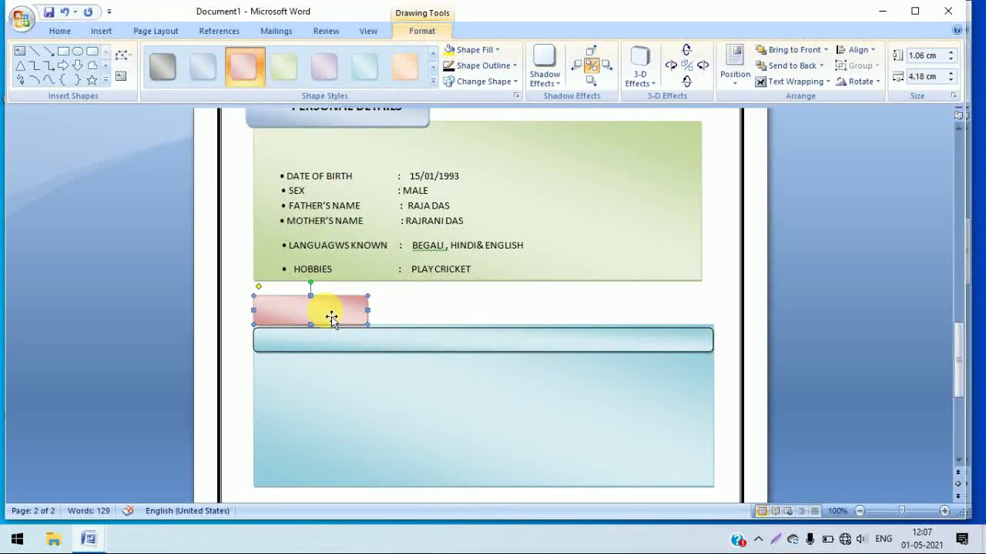
right_click(332, 316)
- Make the pink box a text box and copy WORK EXPERIENCE from CURRICULUM VITAE.docx
click(394, 373)
mouse_move(88, 539)
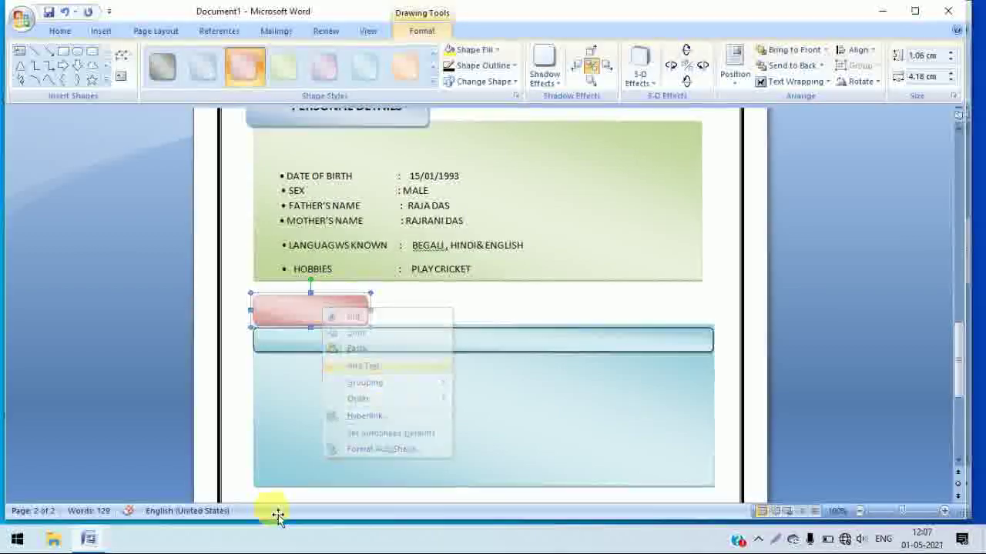
click(215, 504)
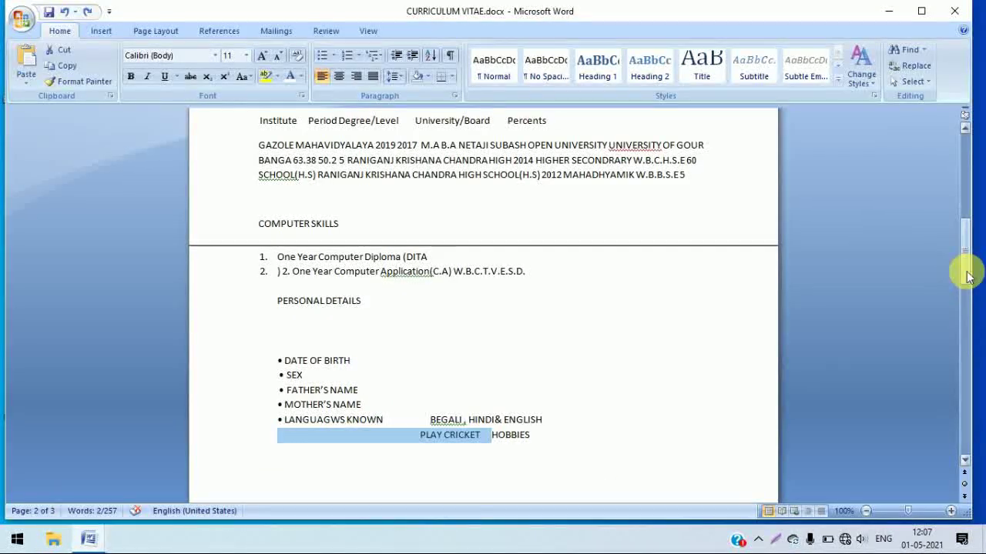
drag(969, 278, 964, 304)
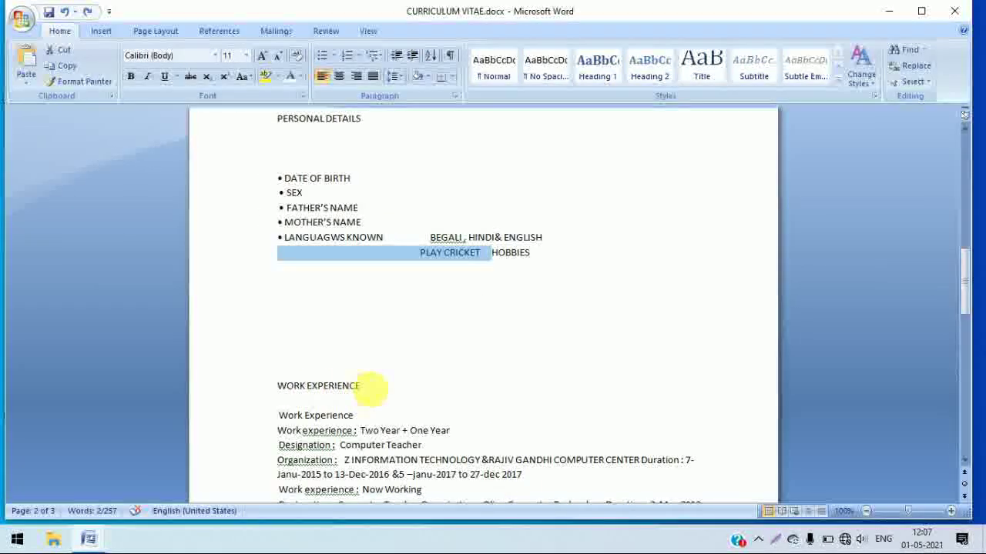
drag(370, 387, 270, 386)
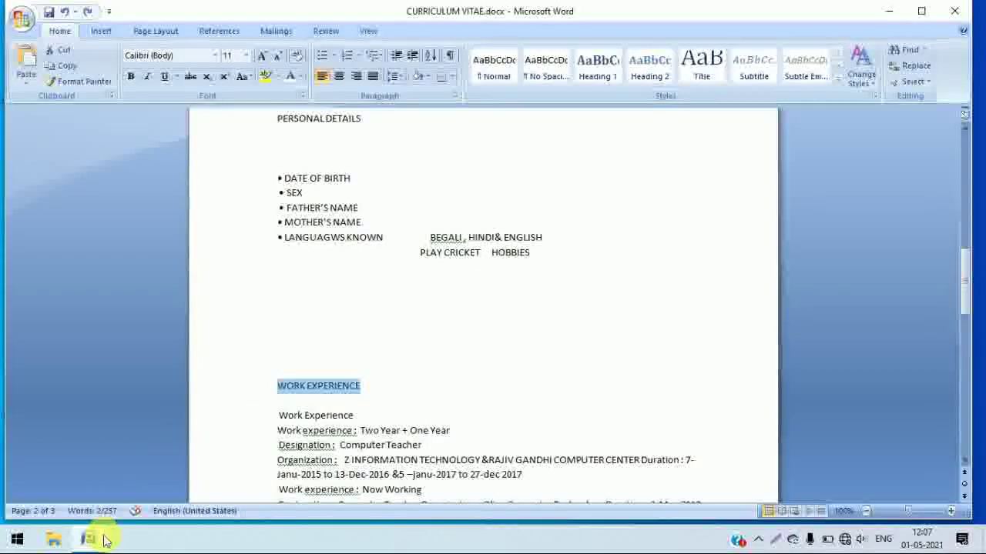
mouse_move(89, 539)
click(129, 436)
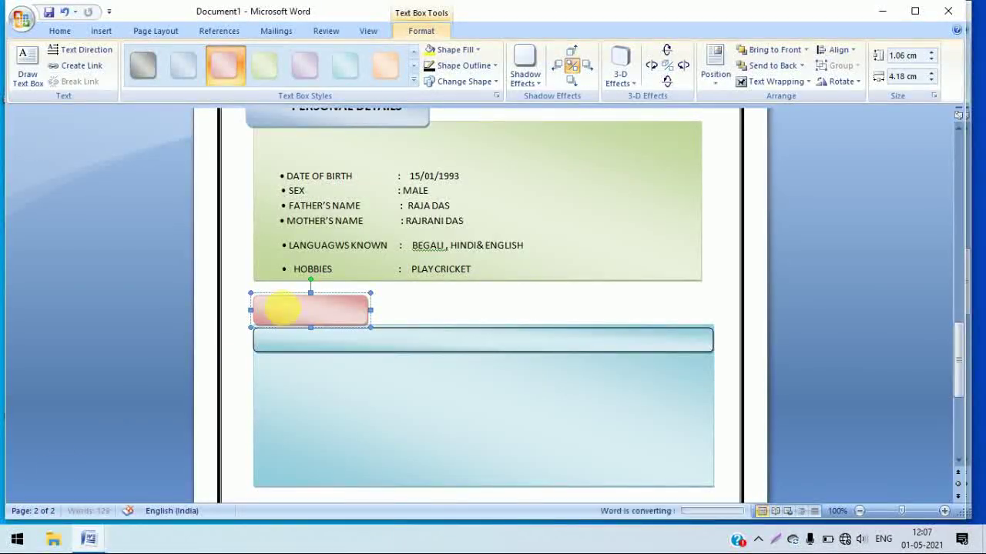
- Paste WORK EXPERIENCE into the pink box, centred, 12 pt and bold
key(ctrl+v)
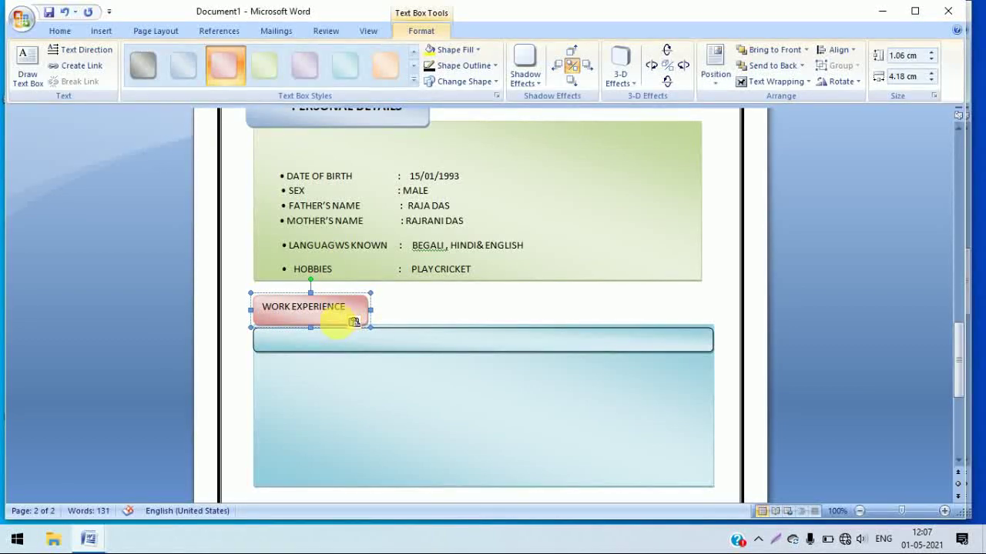
drag(354, 313, 239, 312)
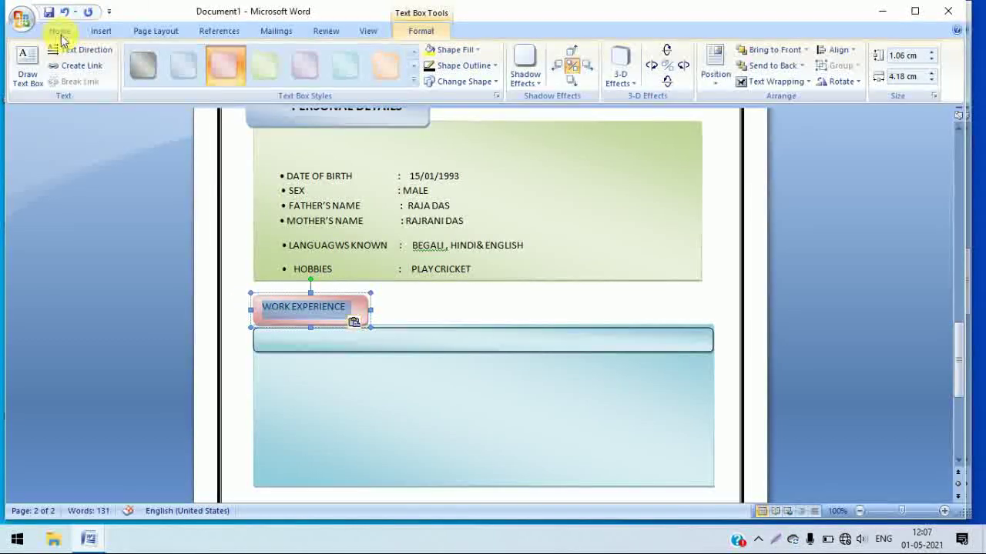
click(60, 34)
click(339, 77)
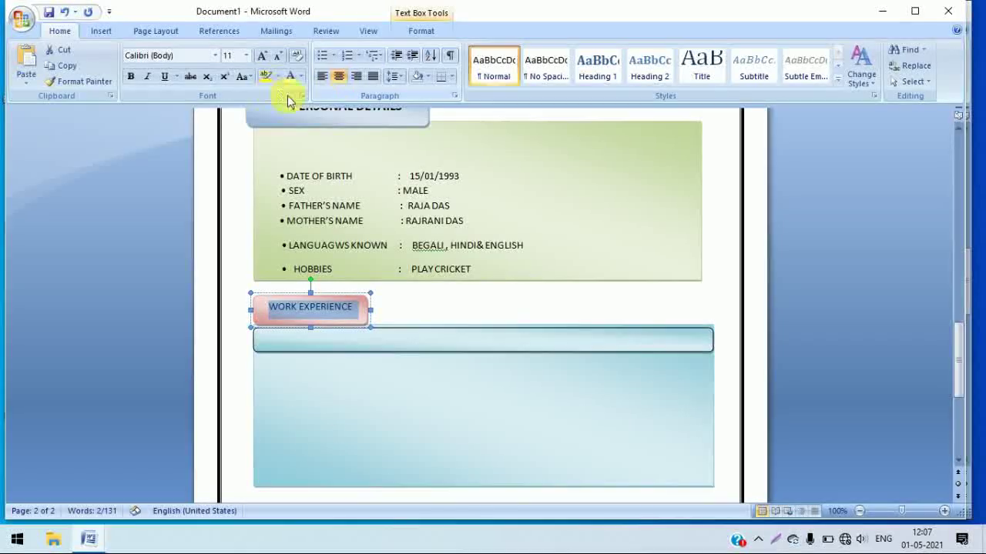
click(246, 56)
click(230, 120)
click(131, 77)
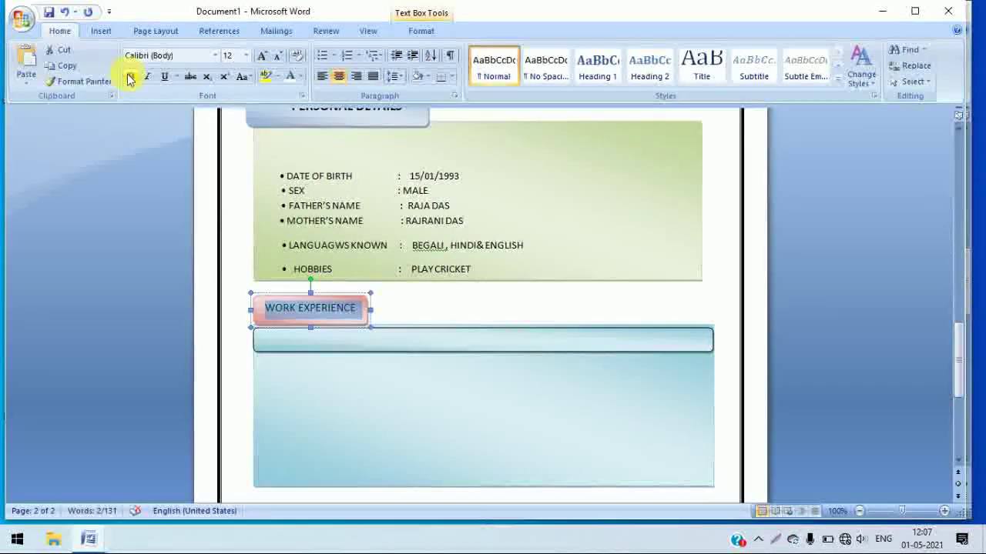
- Turn the thin blue bar into a text box with Add Text
click(409, 346)
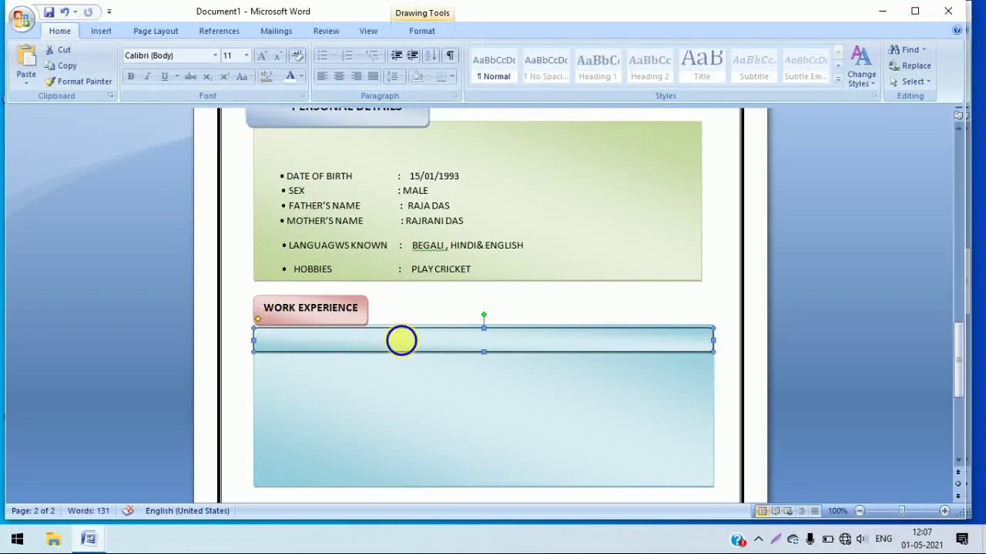
right_click(401, 341)
click(445, 399)
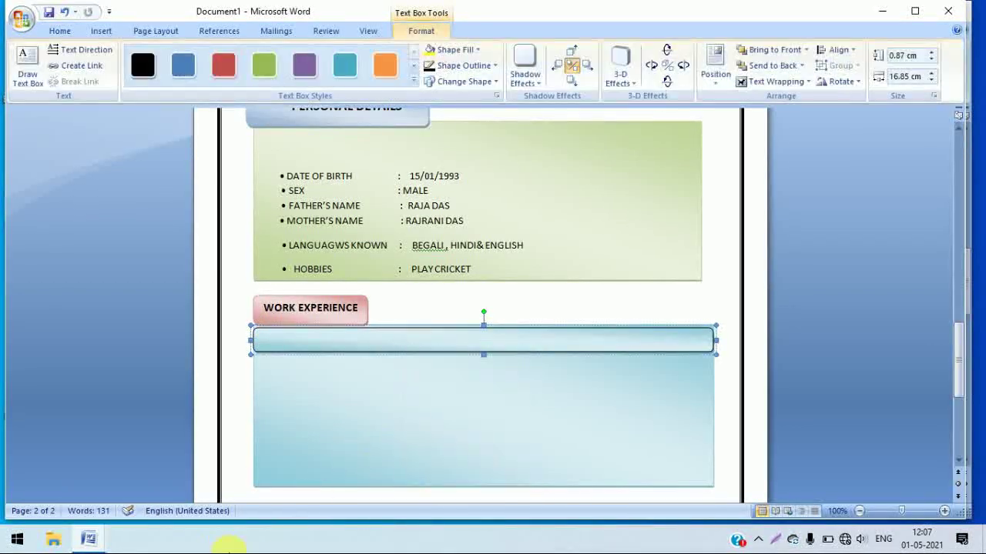
click(89, 538)
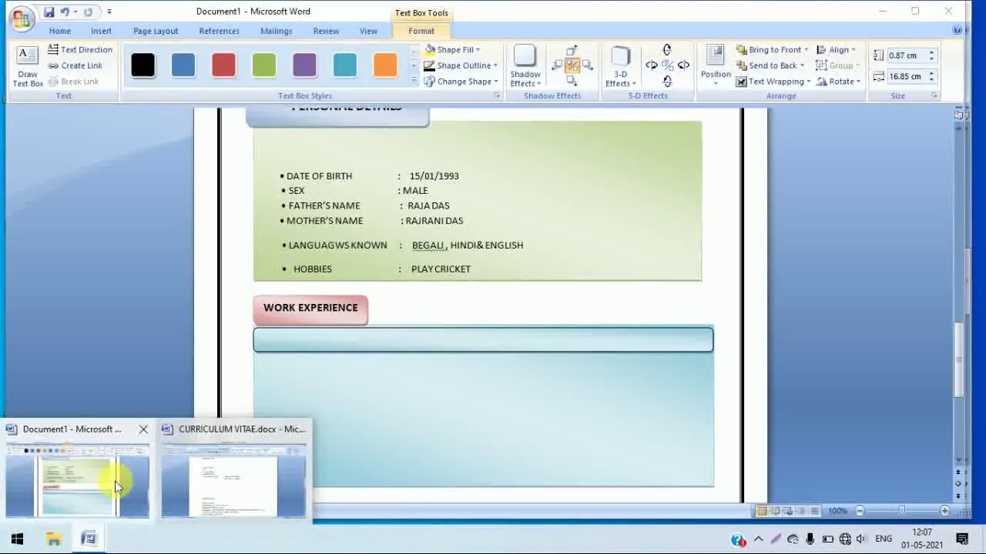
- Copy the Work Experience line from the old CV into the thin blue bar
click(226, 486)
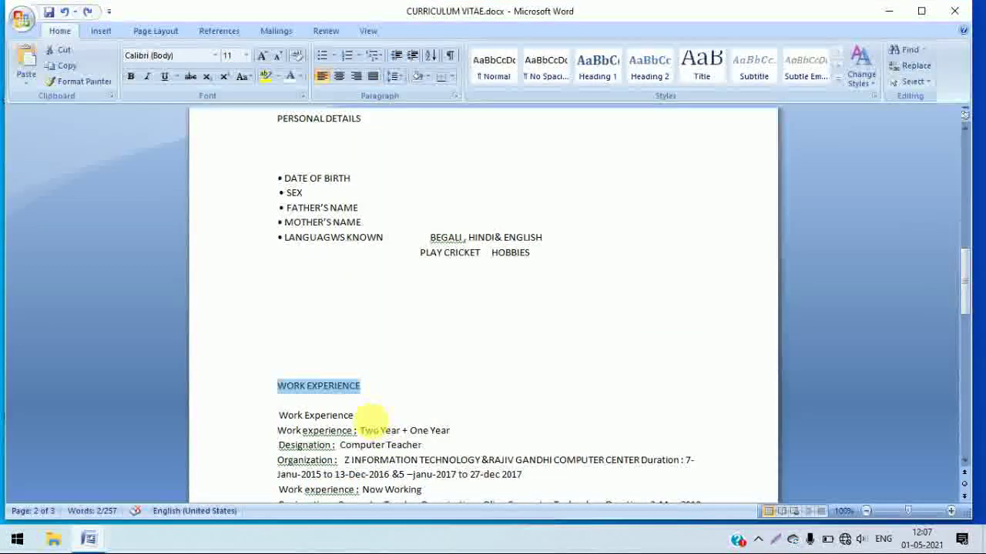
drag(362, 417, 278, 418)
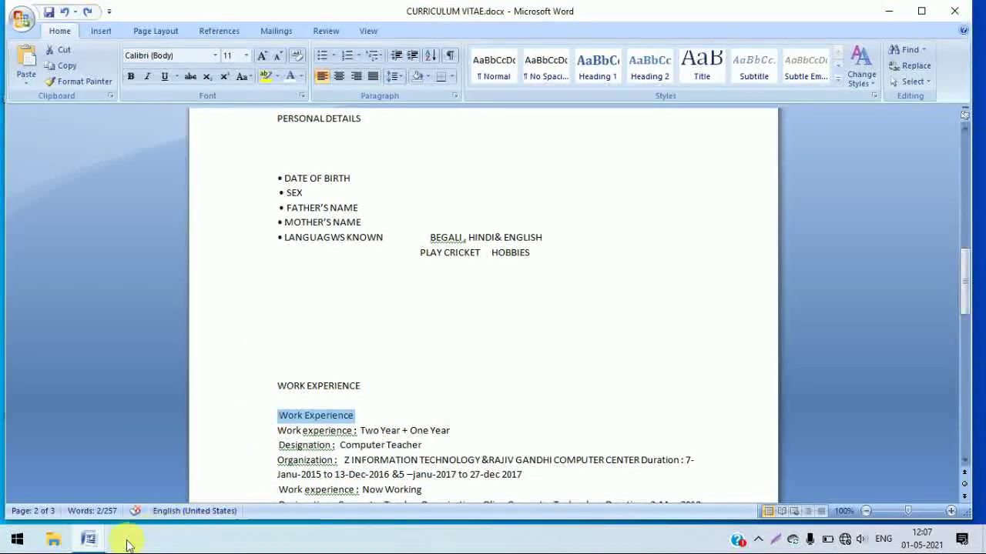
click(88, 539)
click(82, 473)
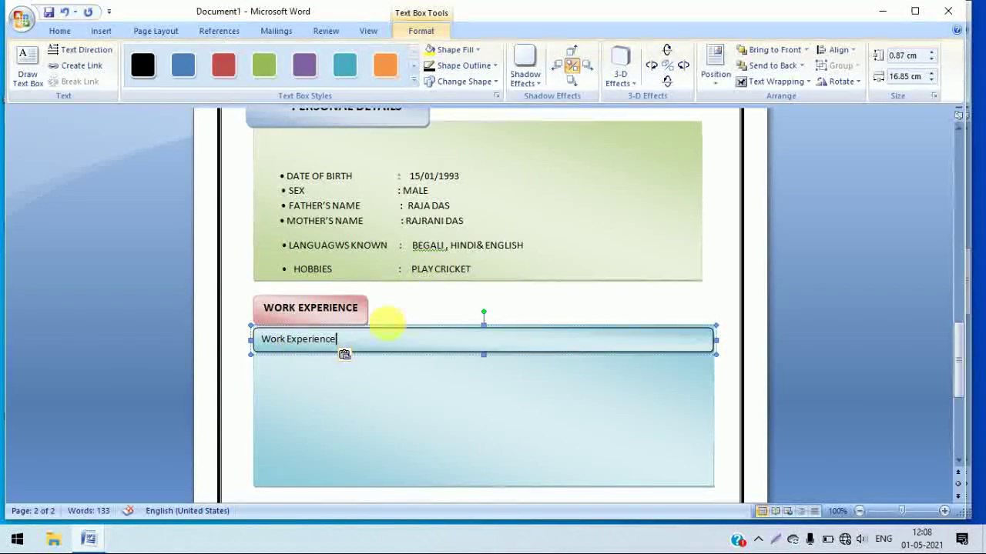
drag(343, 341, 248, 337)
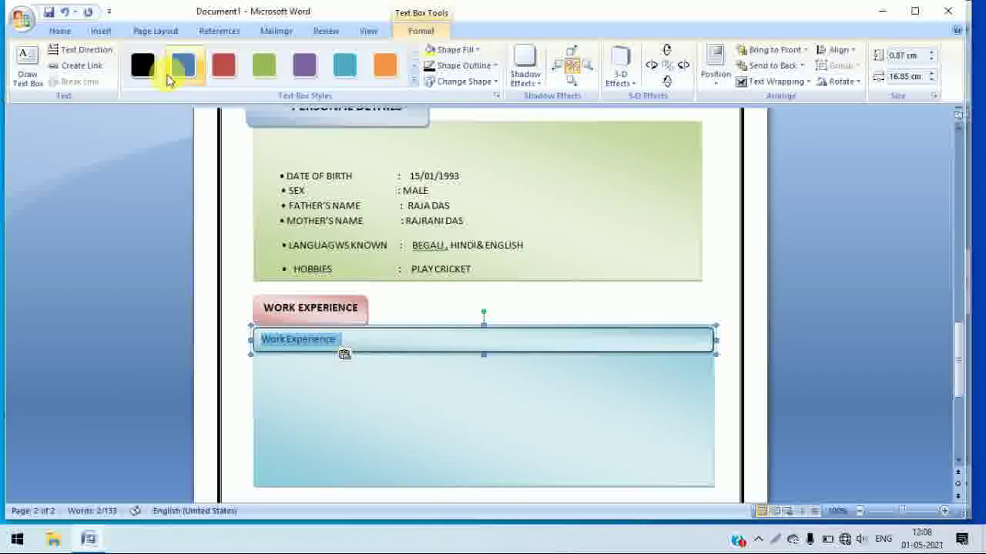
- Format Work Experience as left-aligned, bold, 14 pt text
click(101, 32)
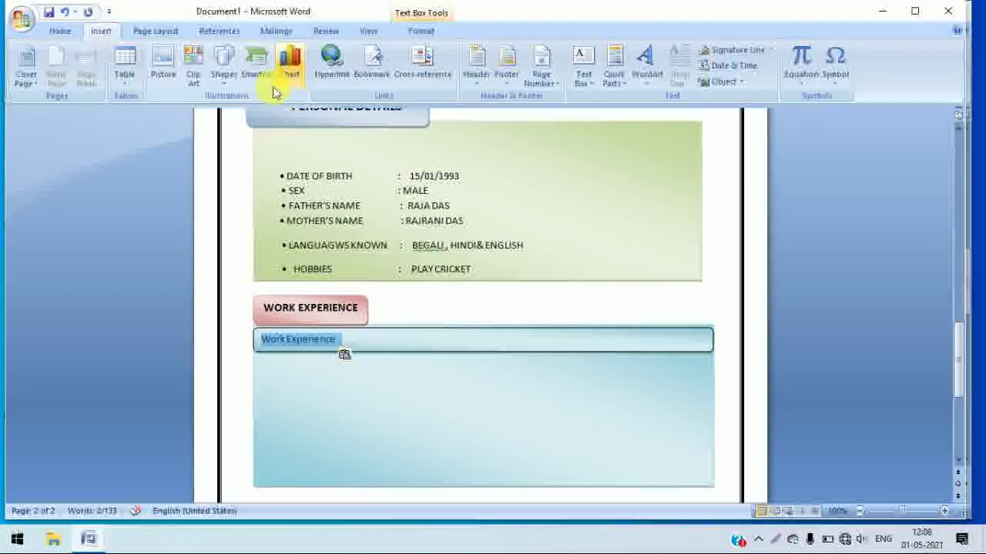
click(60, 31)
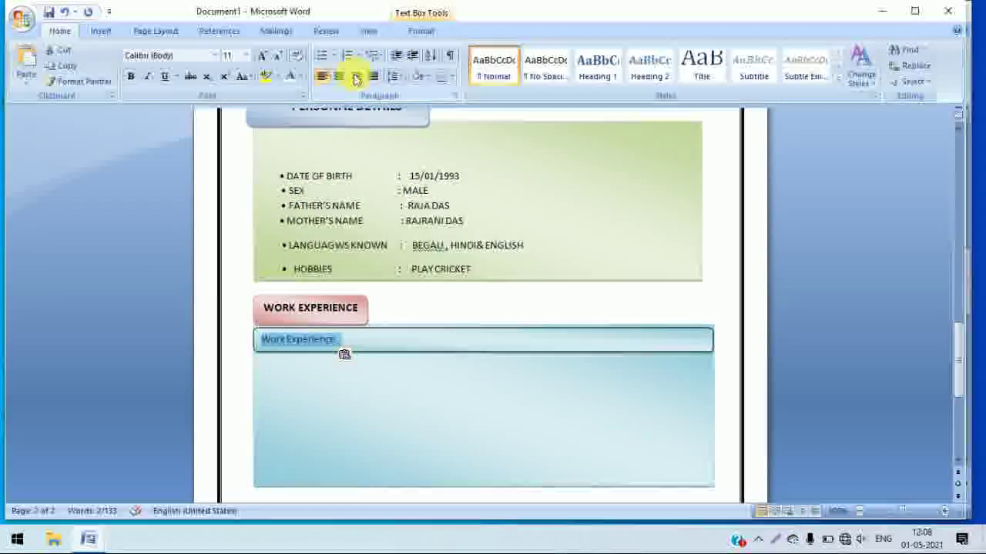
click(339, 75)
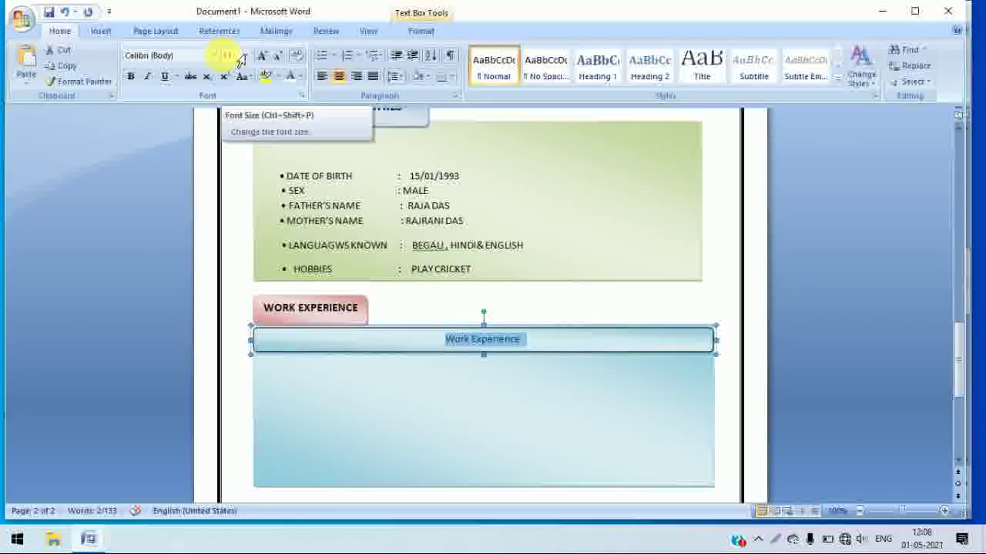
click(328, 78)
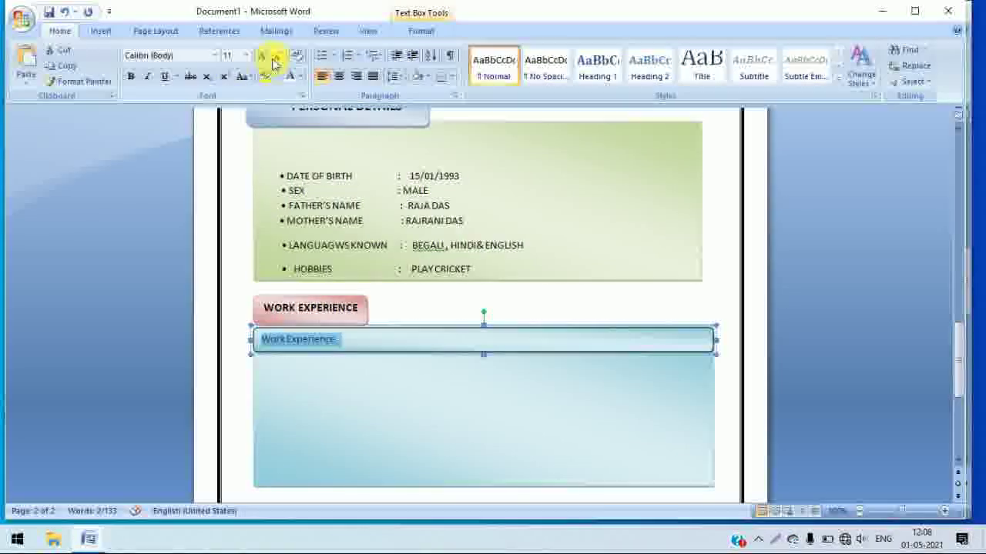
click(246, 57)
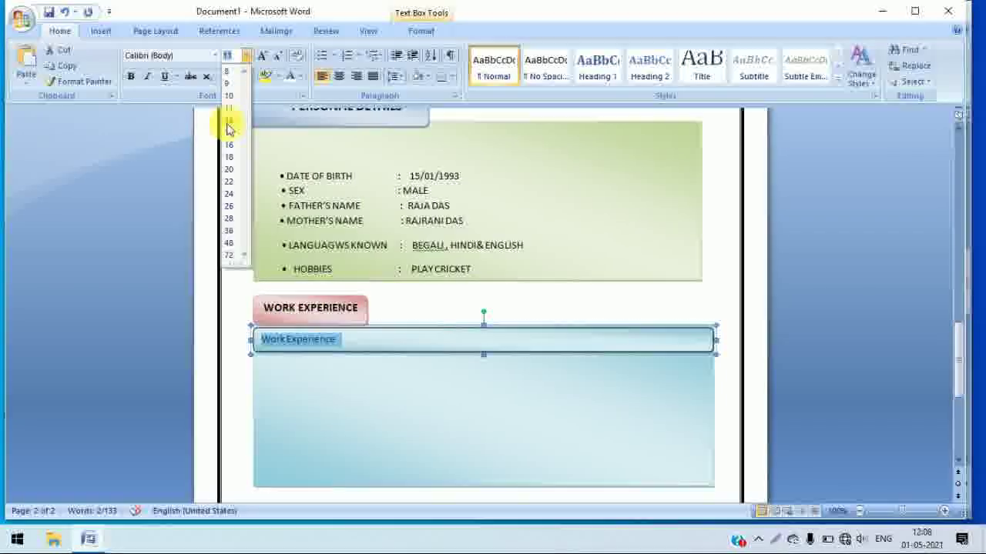
click(229, 132)
click(132, 76)
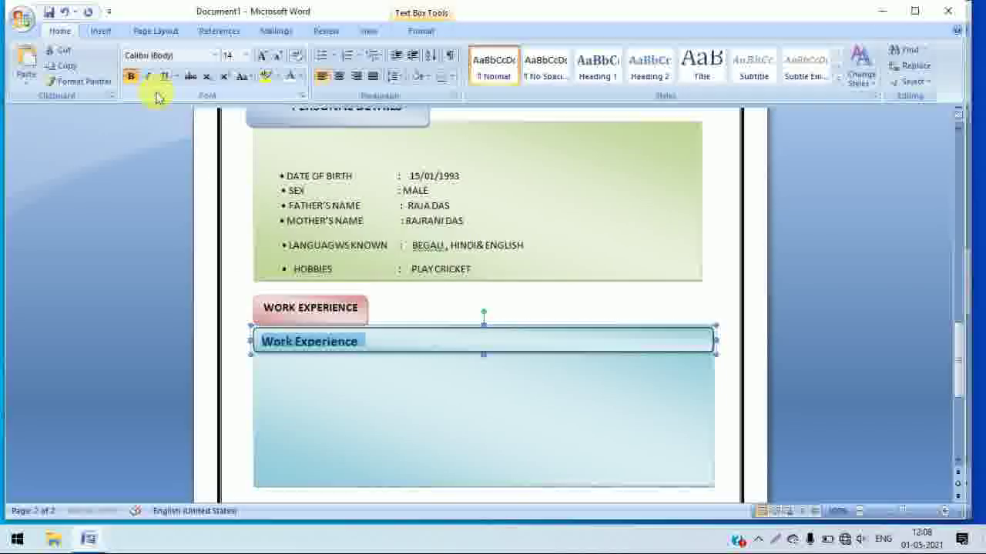
click(379, 416)
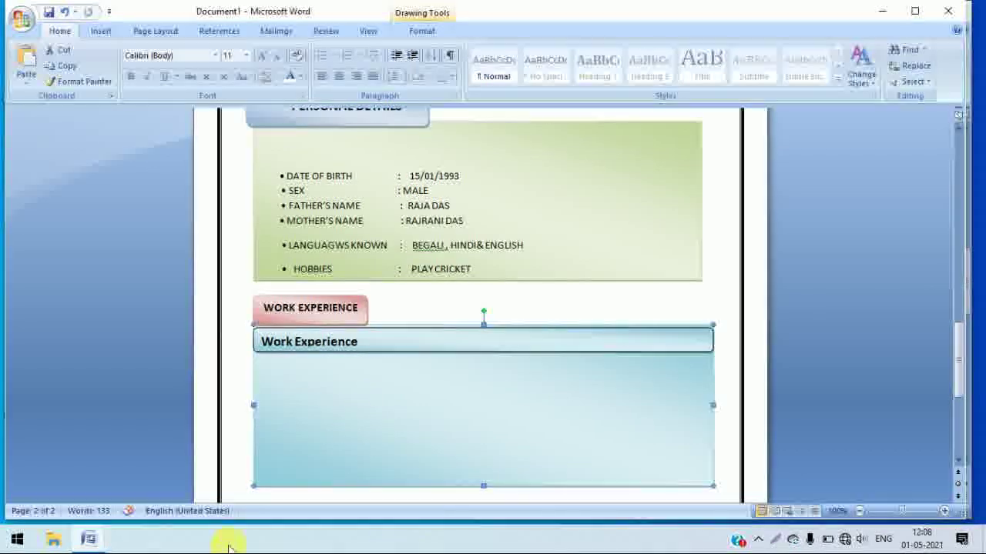
click(88, 539)
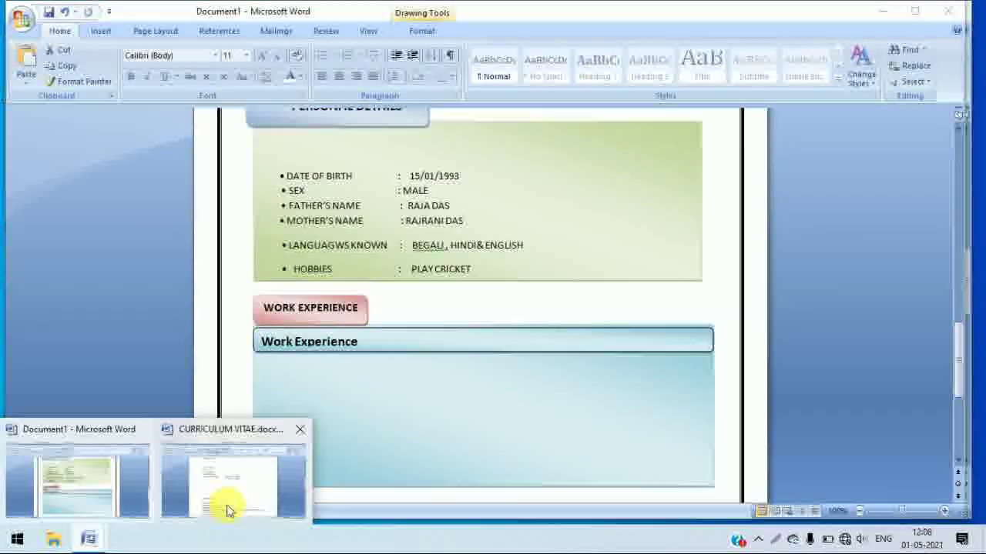
- Copy the two job entries from CURRICULUM VITAE.docx and paste them into the large blue box
click(228, 493)
drag(965, 293, 966, 312)
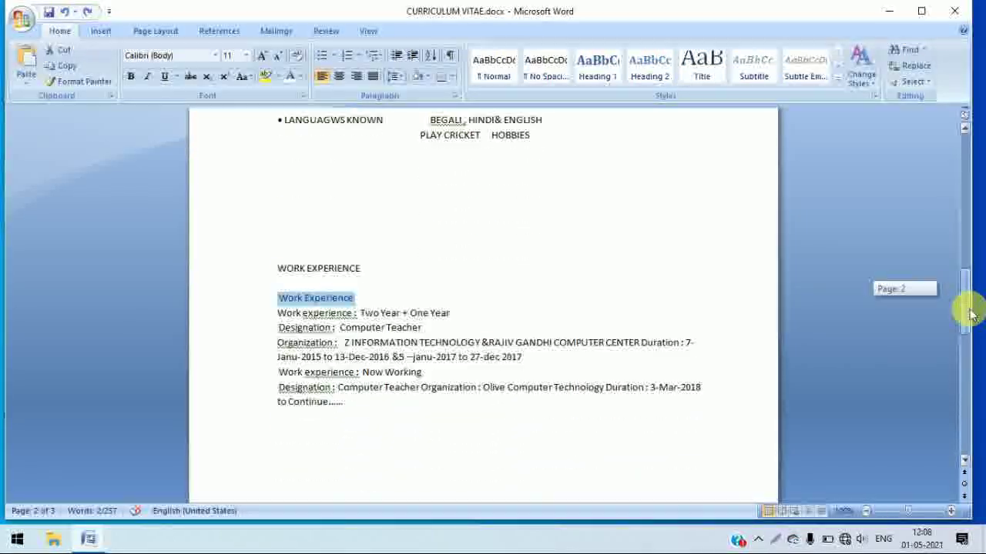
drag(357, 414, 263, 319)
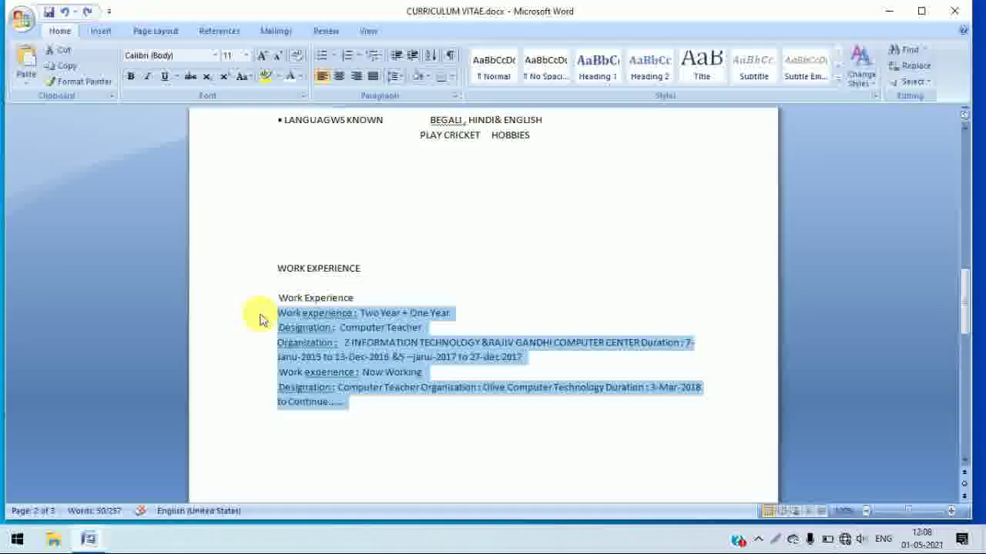
click(89, 539)
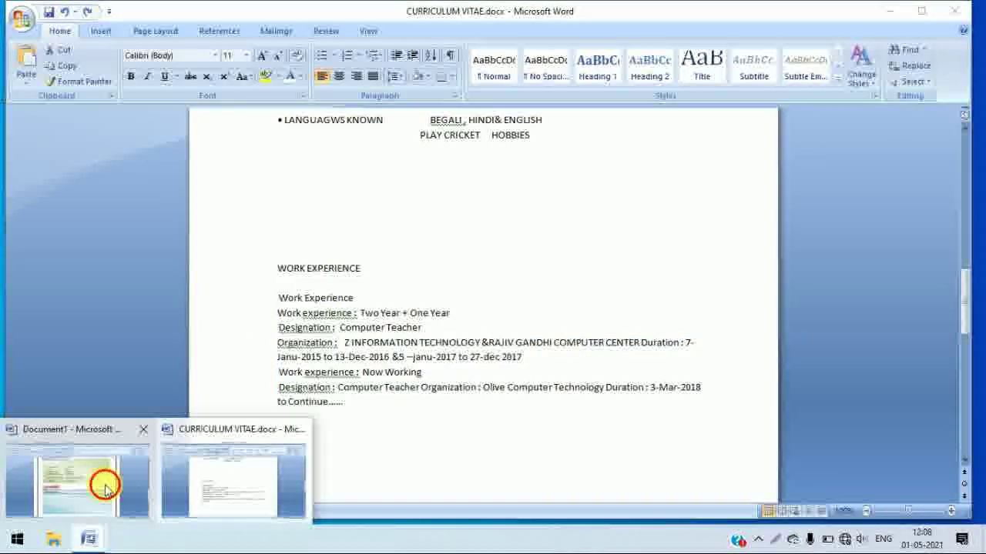
click(106, 488)
right_click(339, 404)
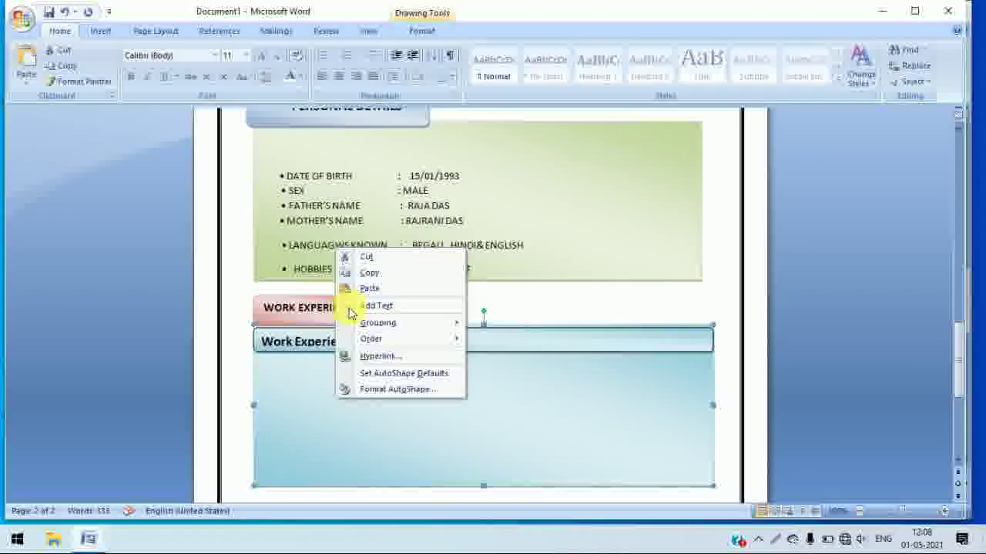
click(375, 306)
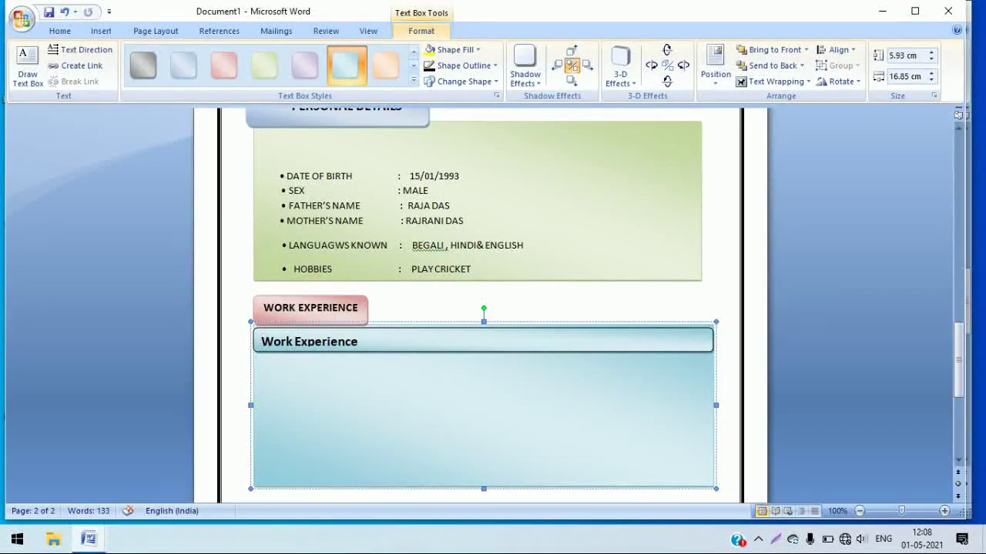
key(ctrl+v)
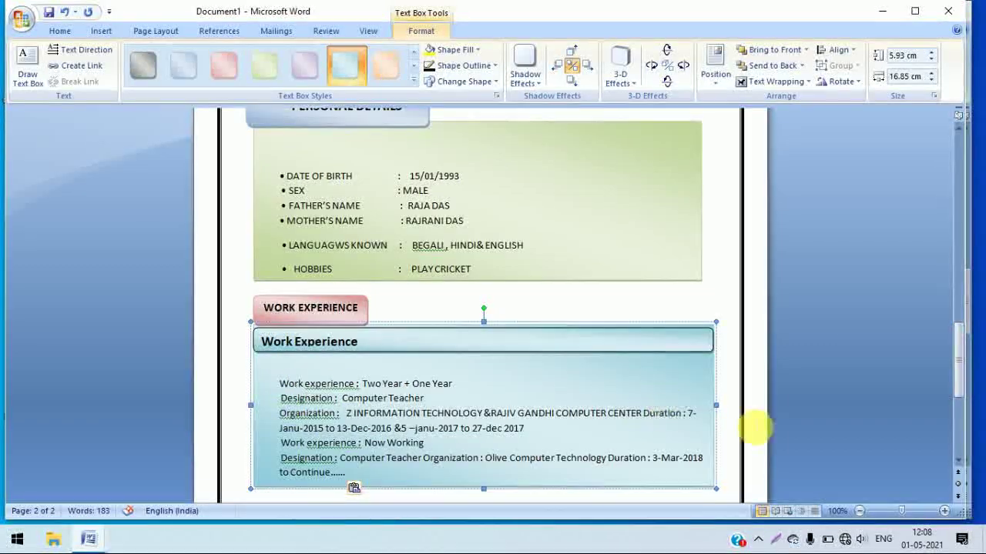
drag(961, 368, 962, 411)
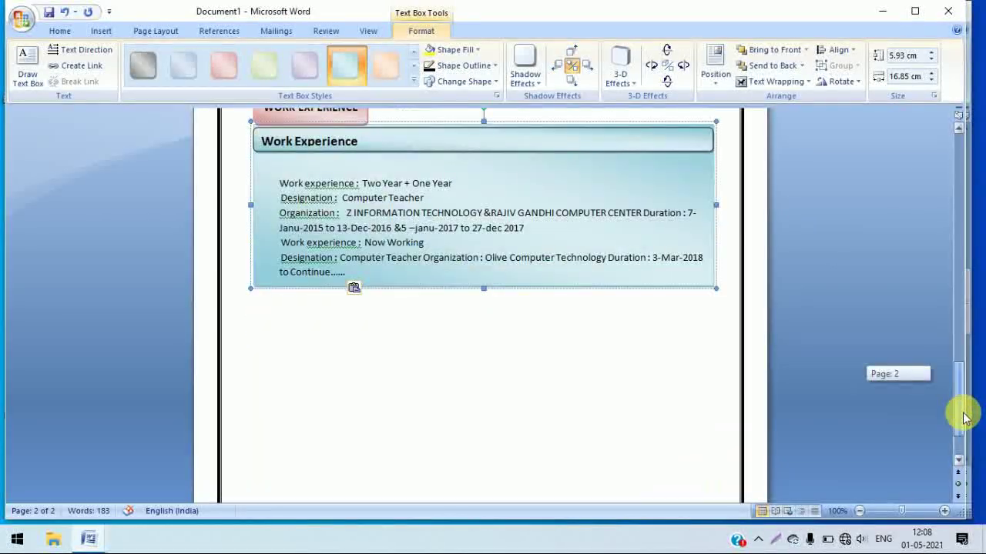
click(497, 368)
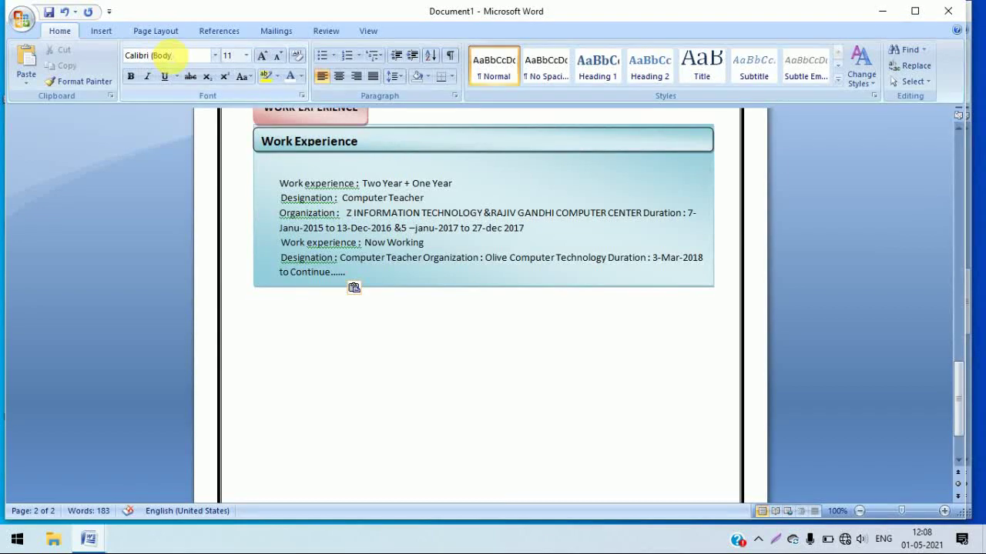
- Draw a 17.07 × 6.8 cm rectangle below the Work Experience box
click(98, 31)
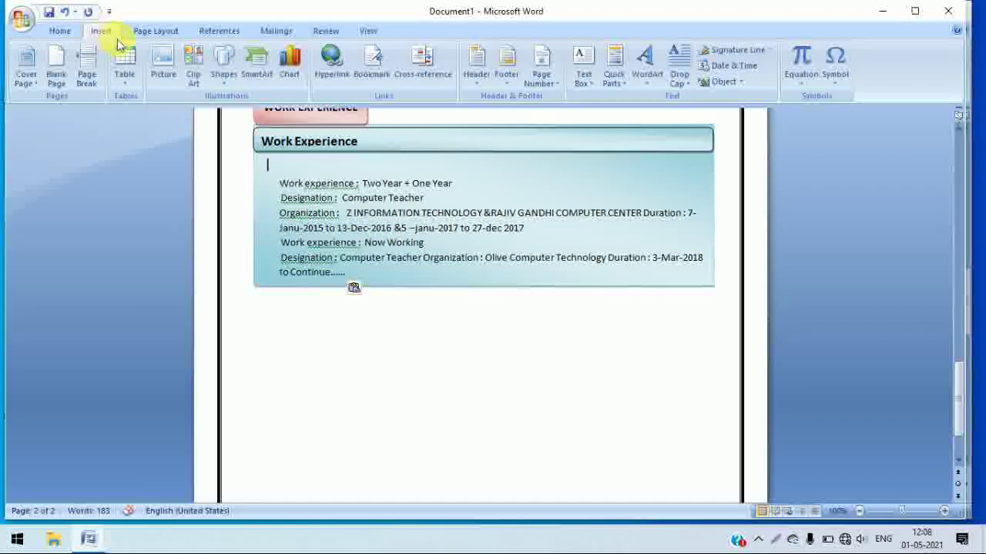
click(223, 77)
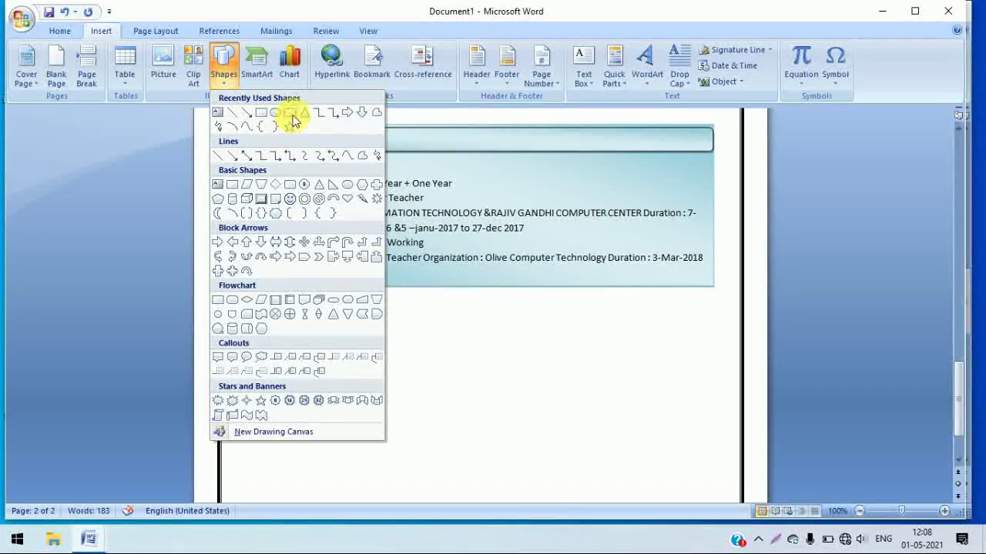
click(339, 298)
click(223, 61)
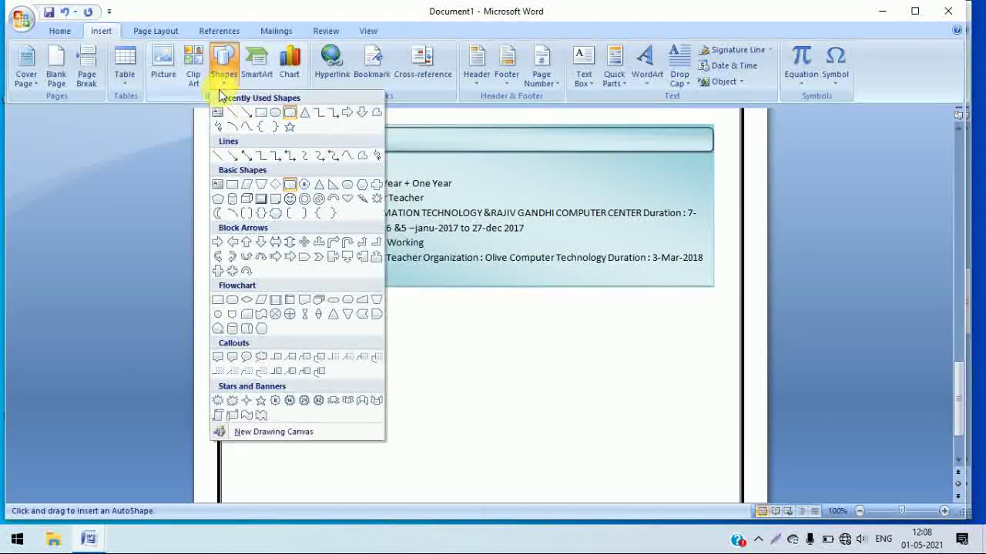
click(259, 116)
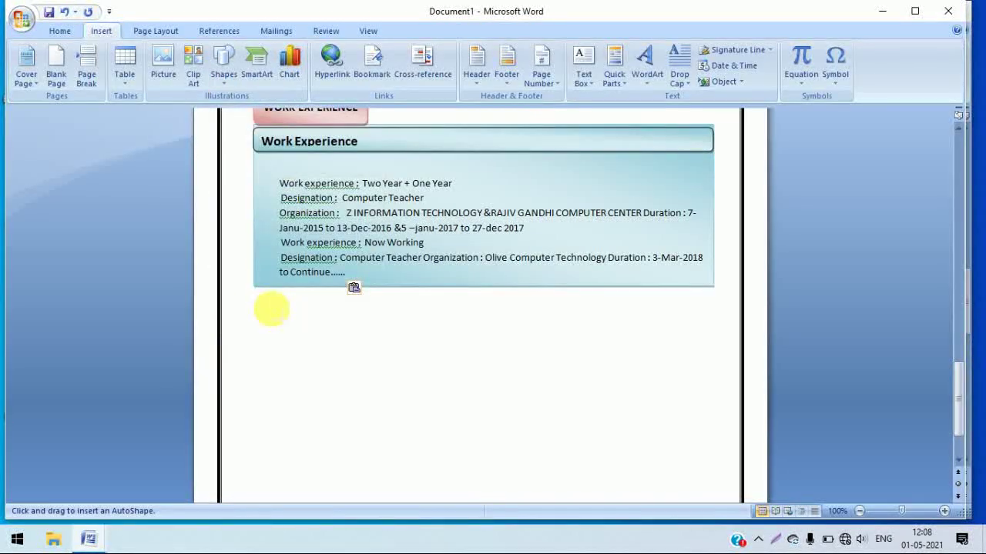
drag(429, 461, 700, 462)
drag(719, 355, 716, 351)
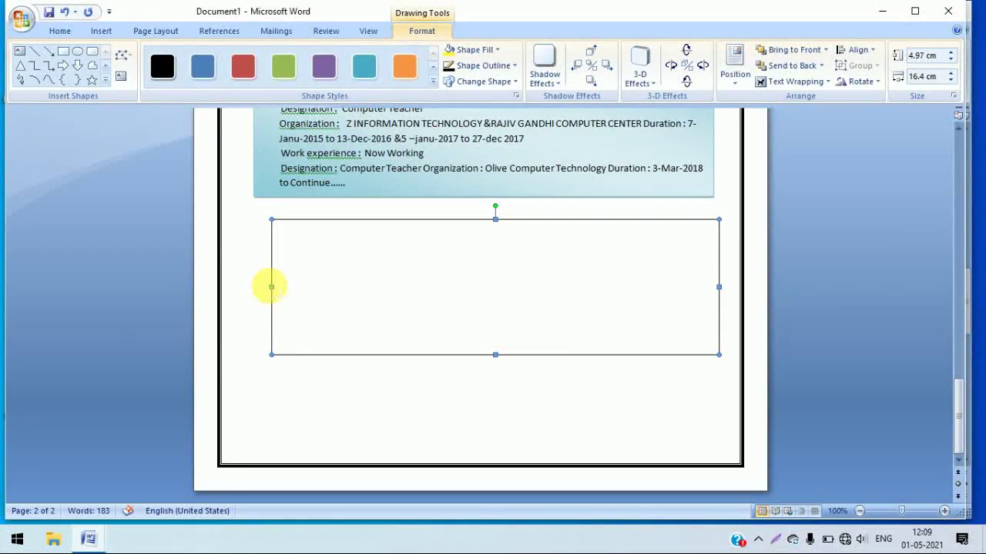
drag(255, 287, 262, 291)
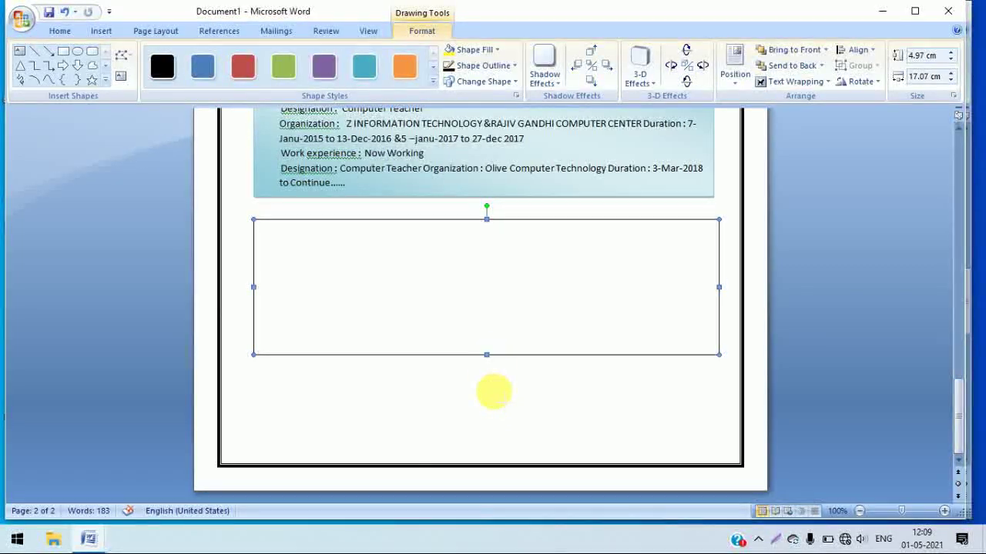
drag(495, 403, 493, 404)
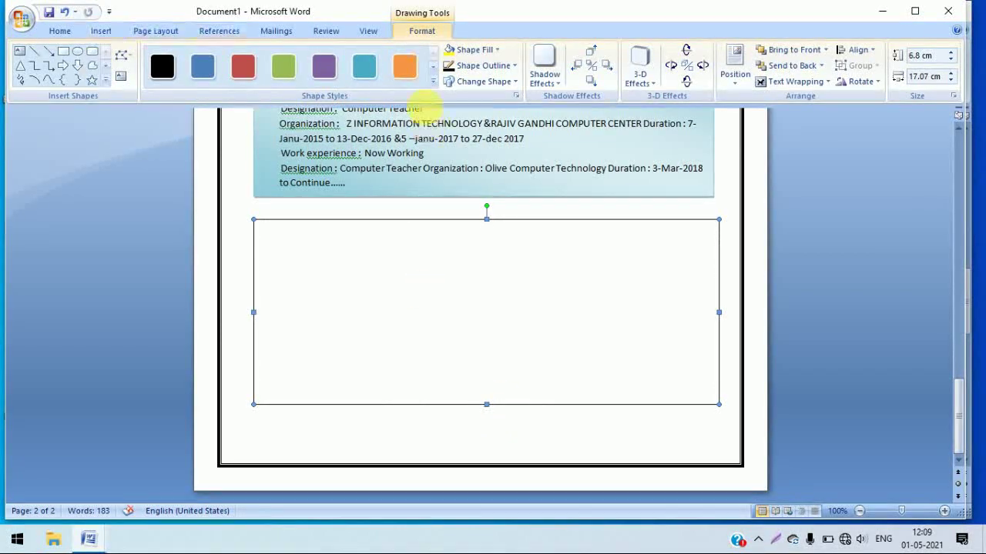
- Apply the green Diagonal Gradient style to the new rectangle
click(433, 80)
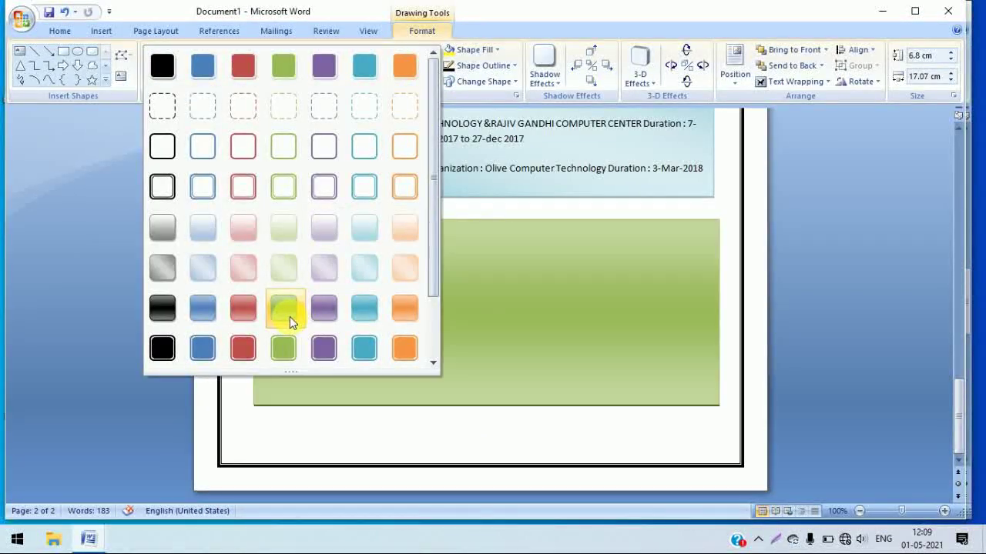
click(284, 271)
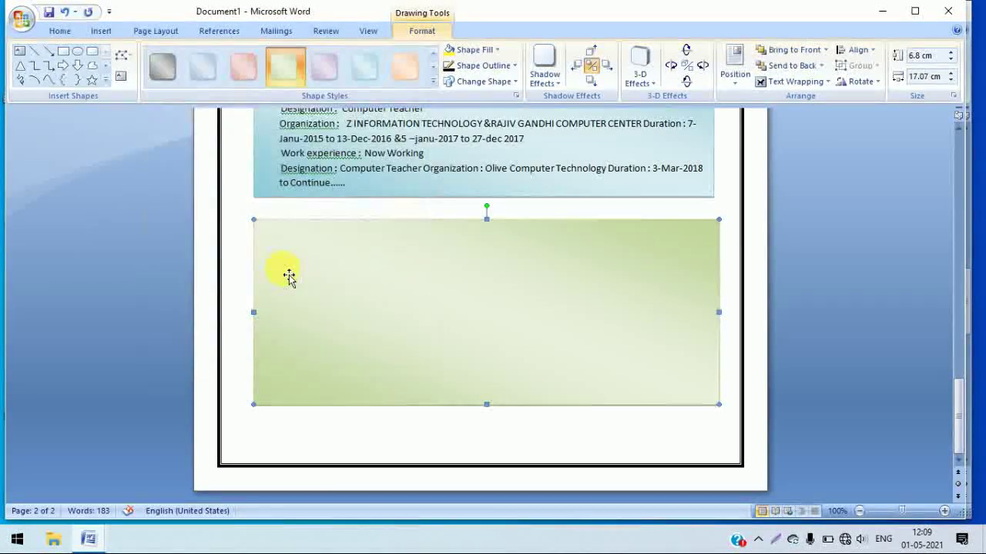
click(91, 51)
- Draw a small rounded label at the green box's top-left and give it the blue gradient style
mouse_move(254, 207)
mouse_down()
mouse_move(353, 264)
mouse_move(375, 252)
mouse_up()
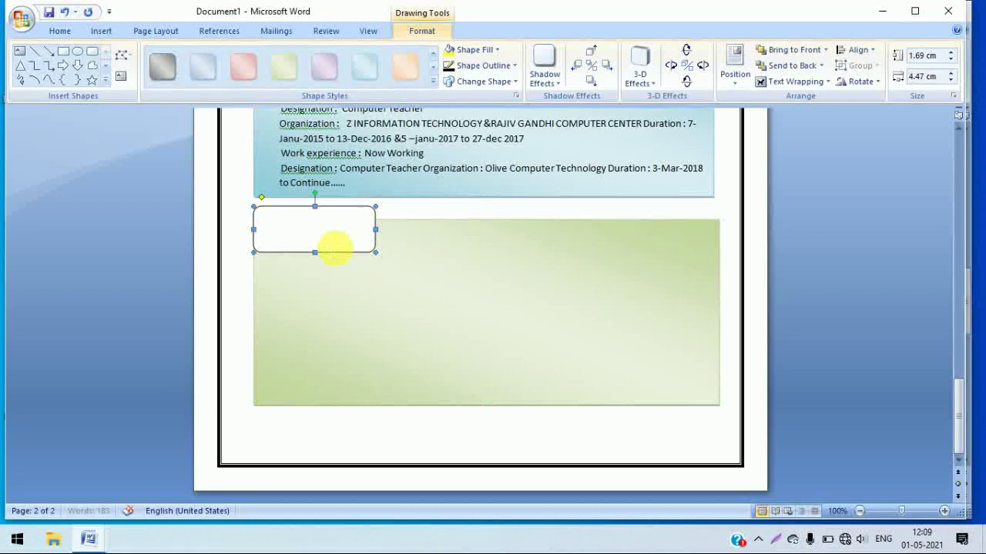
click(162, 68)
click(208, 66)
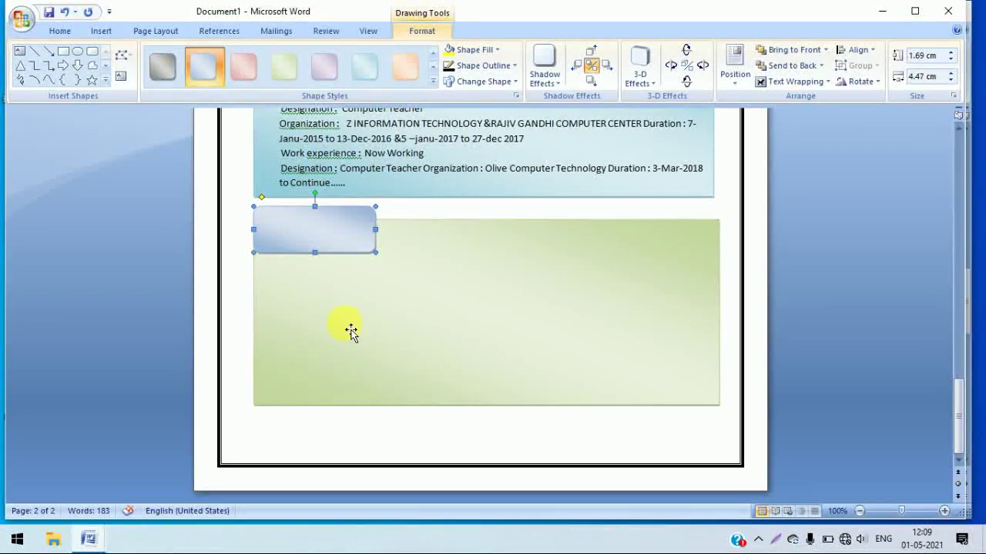
- Make the label hold text and fill it with WHO AM I? from the CURRICULUM VITAE document
right_click(321, 233)
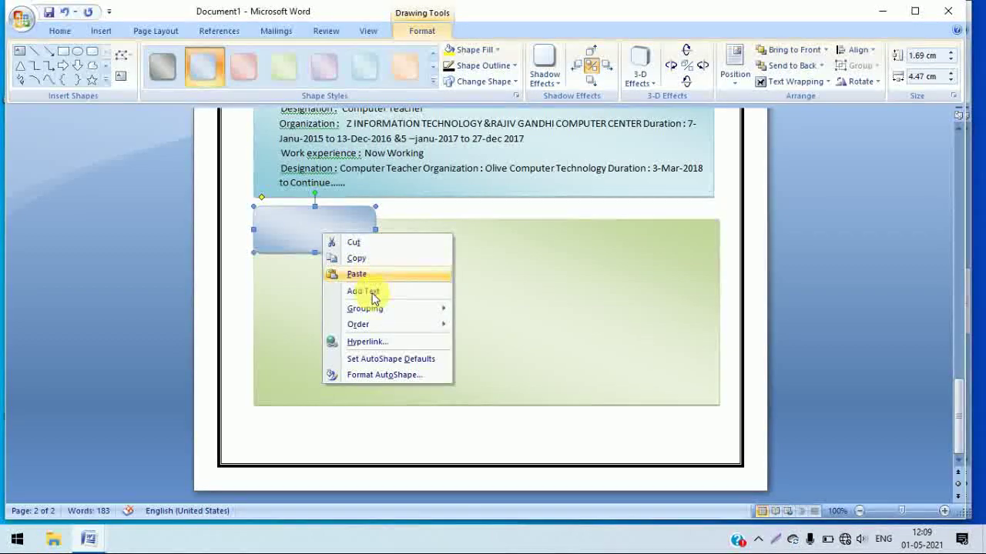
click(371, 291)
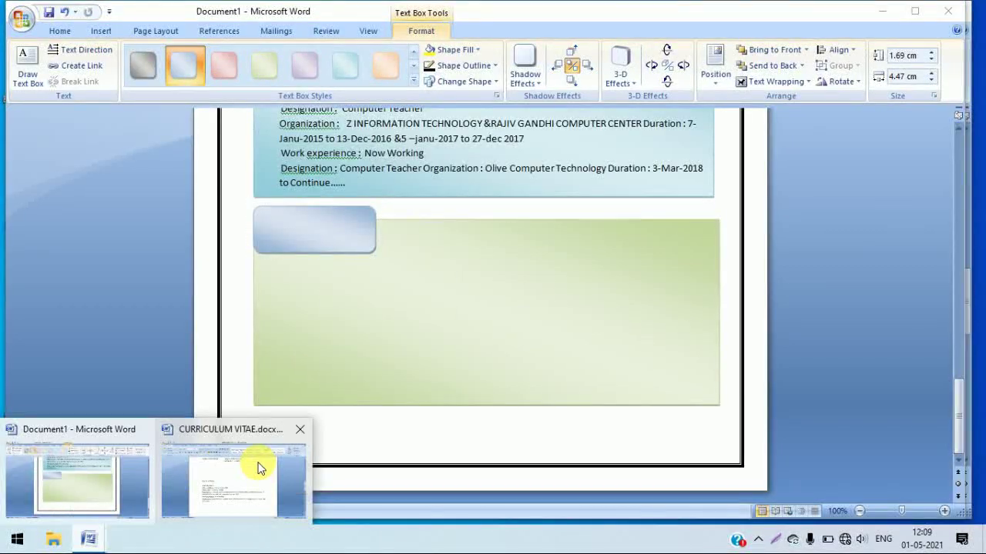
mouse_move(89, 539)
click(259, 465)
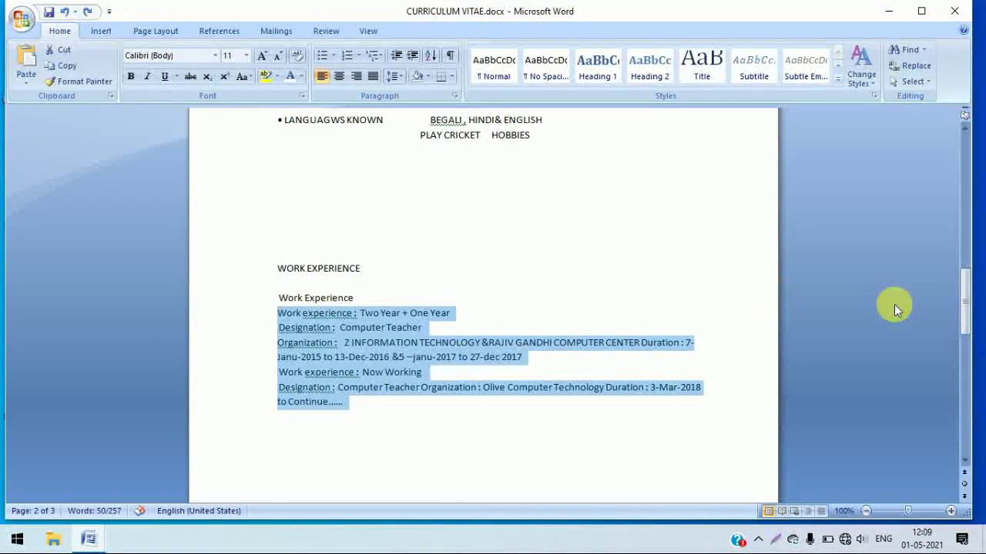
drag(963, 302, 968, 341)
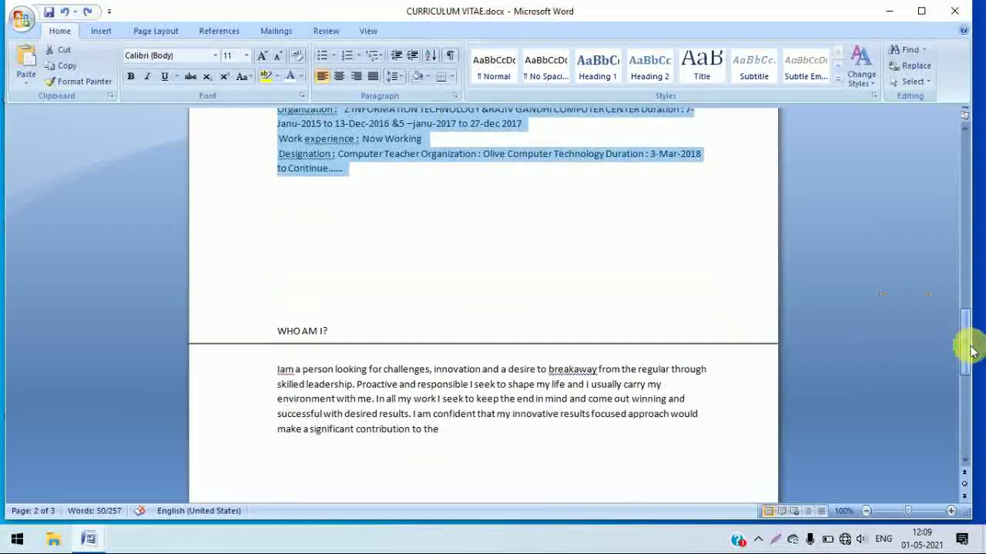
drag(329, 331, 252, 332)
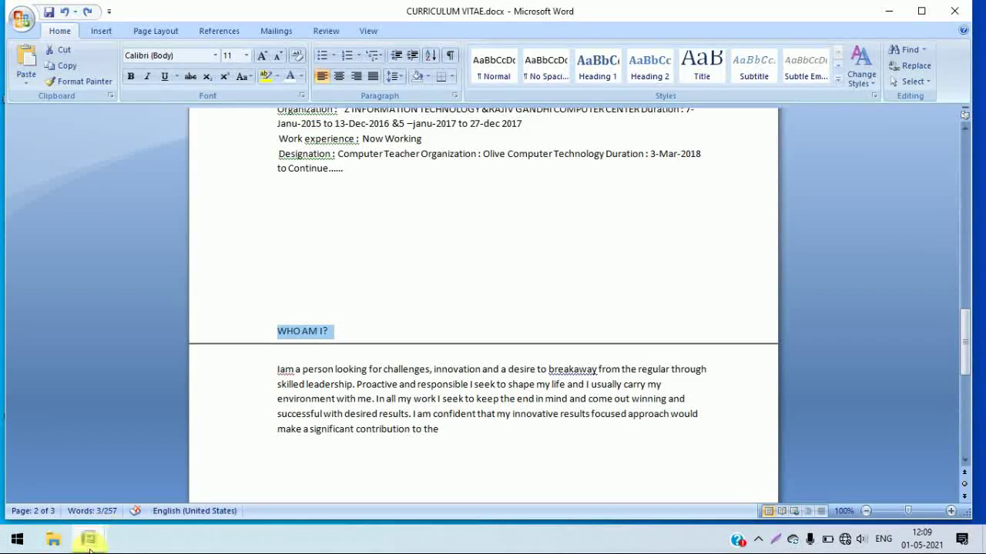
click(123, 489)
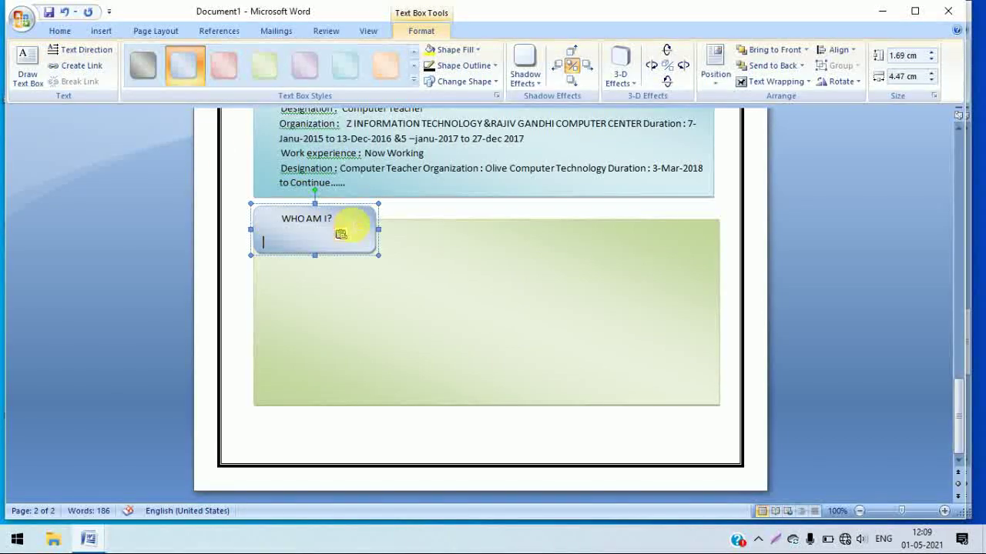
- Format the WHO AM I? heading as centred, bold 16 pt text
drag(341, 233, 209, 214)
click(54, 29)
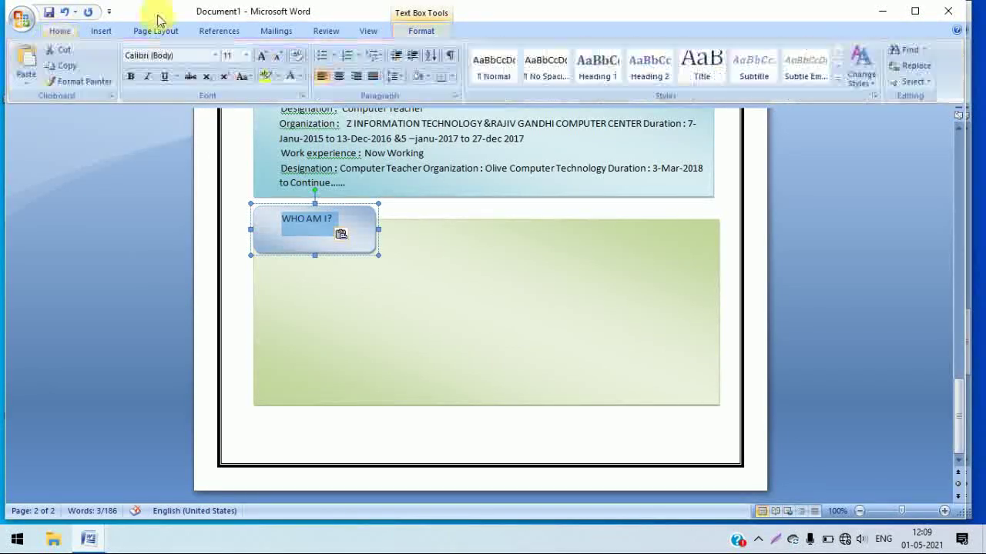
click(339, 77)
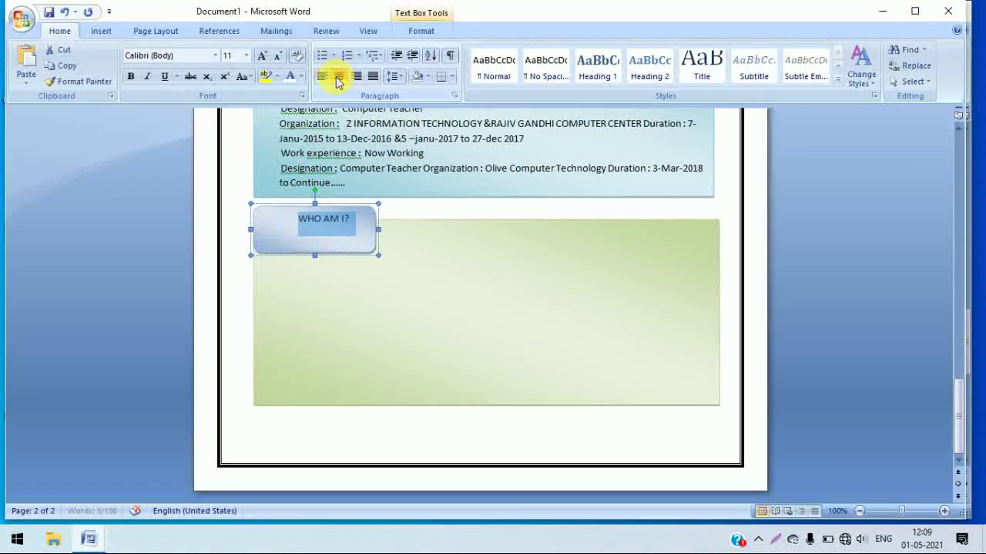
click(246, 56)
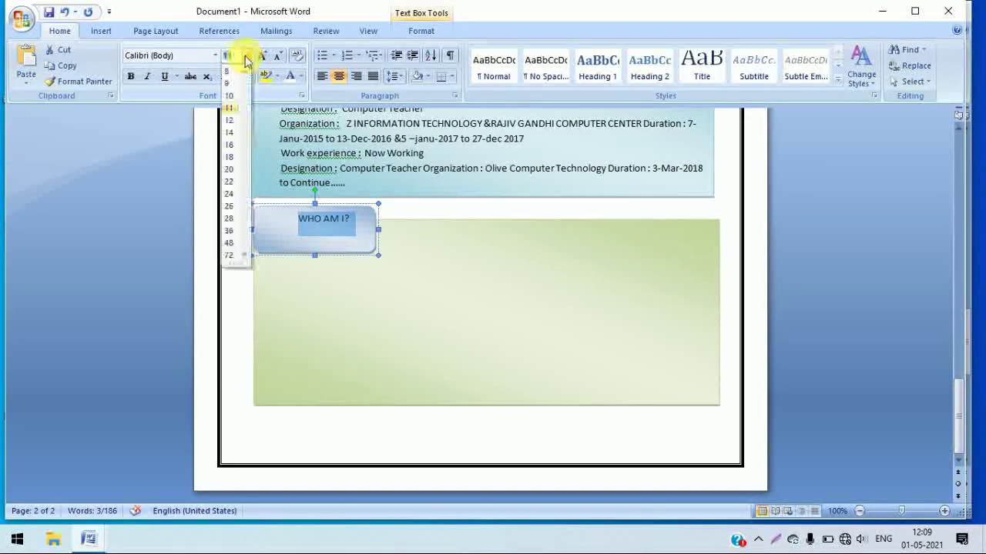
click(230, 144)
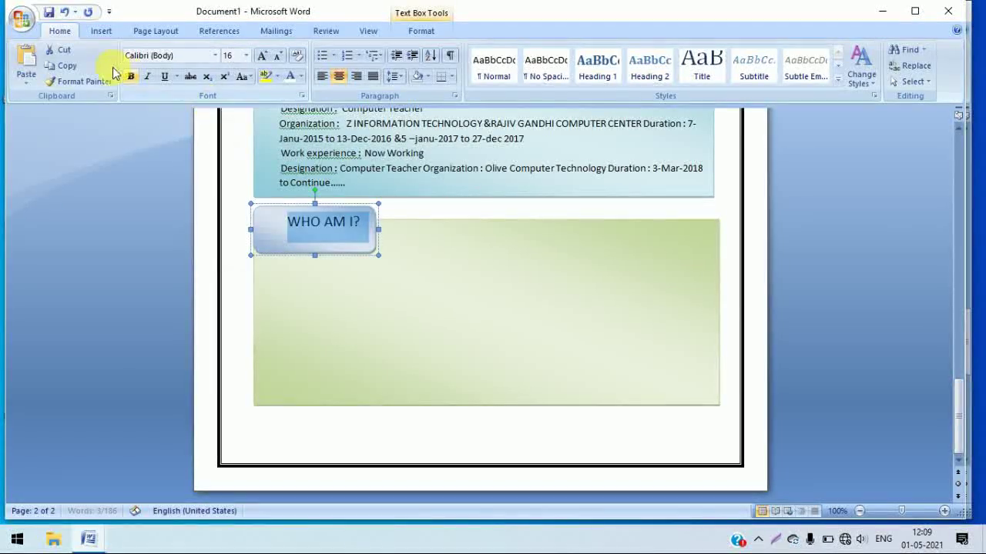
click(131, 77)
click(305, 296)
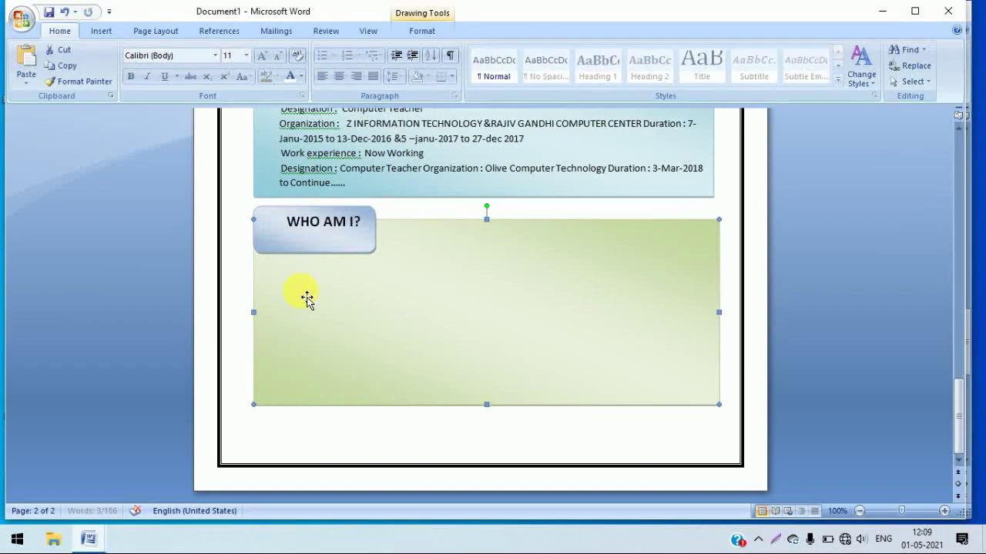
- Widen the WHO AM I? label slightly and make the green box ready to hold text
click(387, 245)
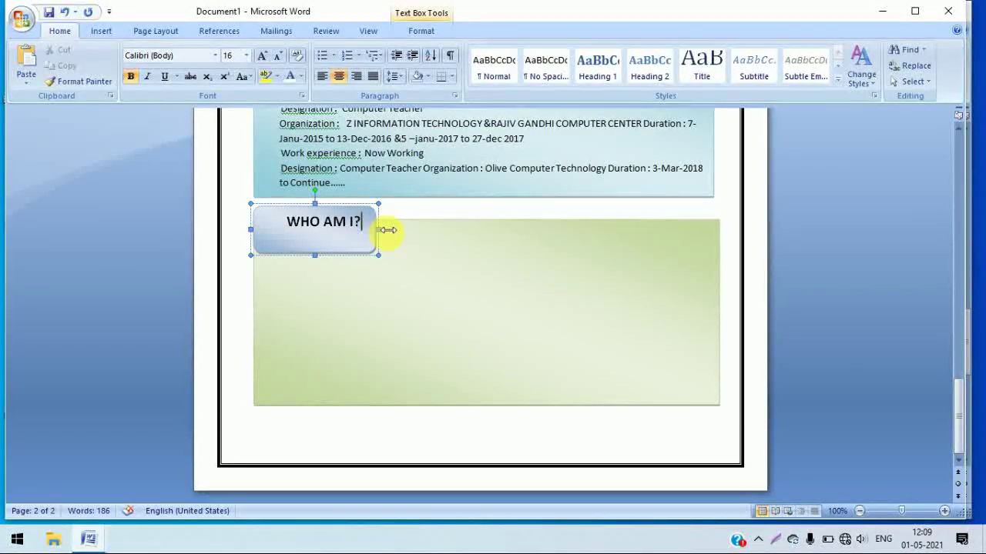
drag(386, 230, 400, 230)
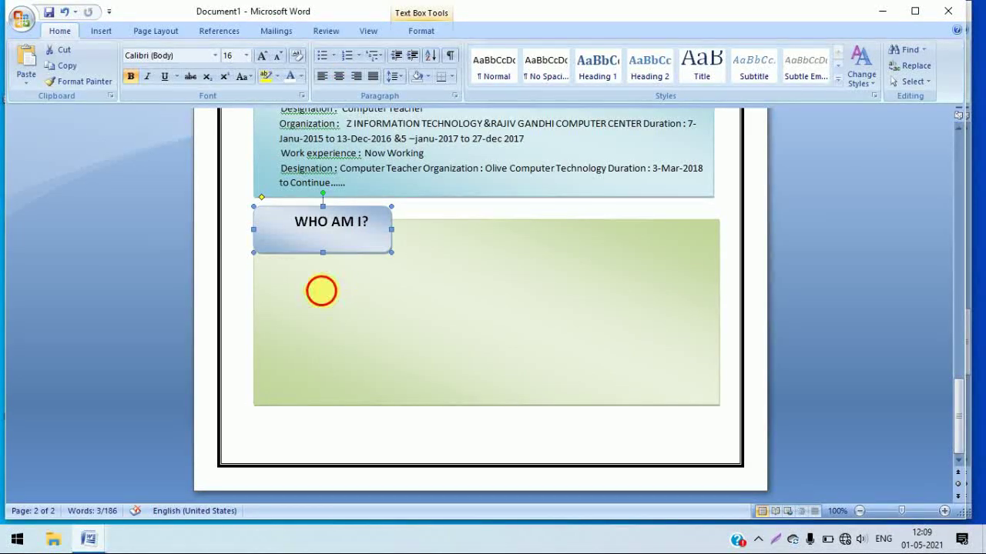
click(321, 291)
right_click(369, 297)
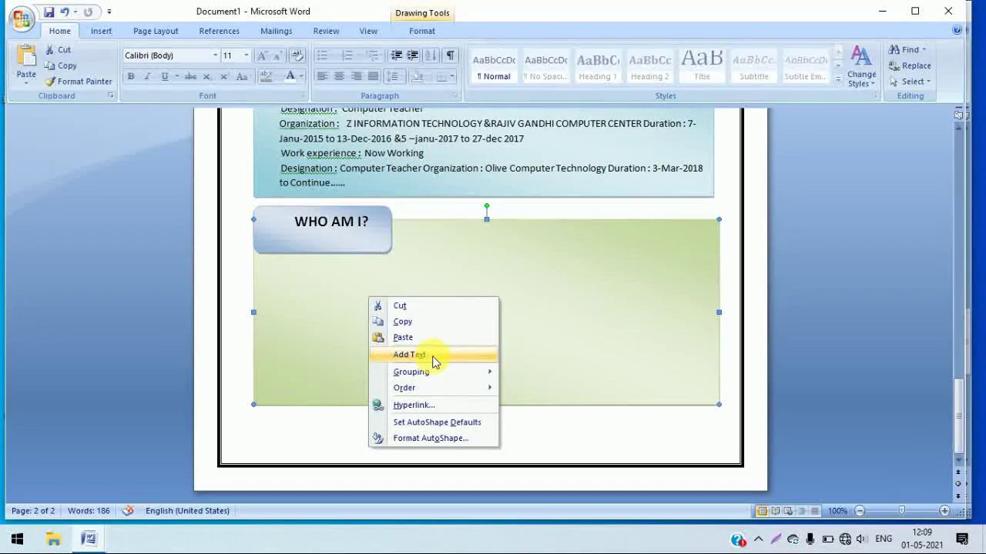
click(433, 362)
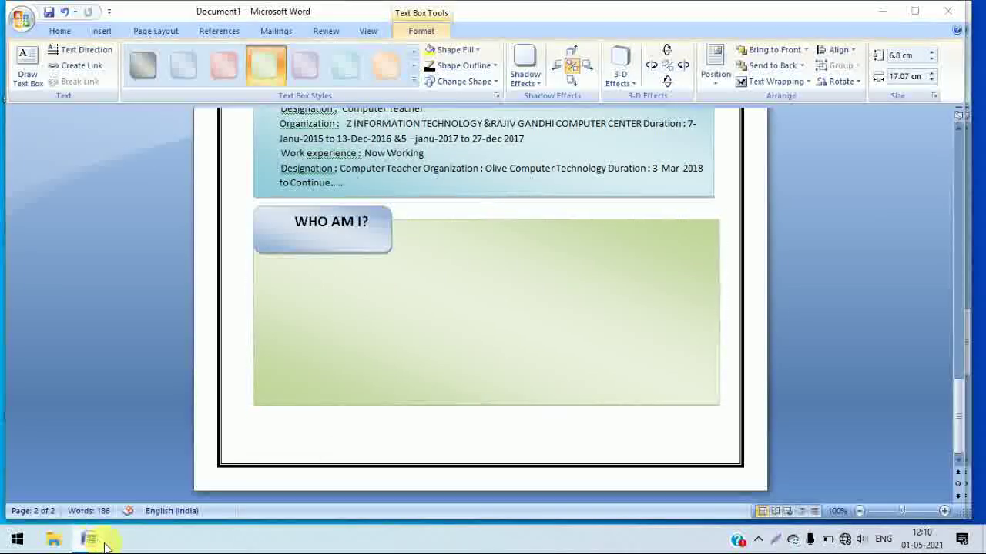
- Copy the self-description paragraph from CURRICULUM VITAE and paste it into the green box
click(295, 453)
mouse_move(458, 449)
mouse_down()
mouse_move(348, 421)
mouse_move(280, 356)
mouse_up()
key(ctrl+c)
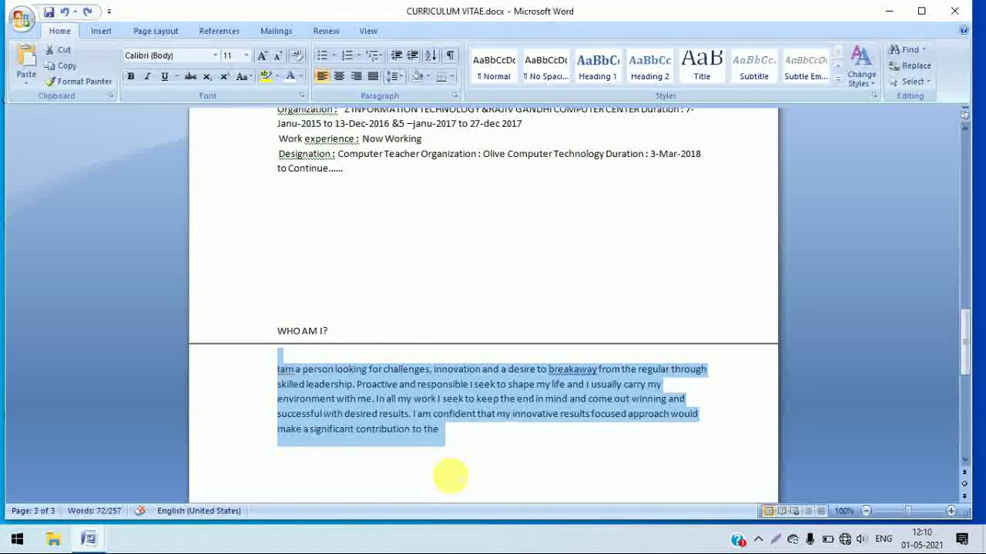
click(89, 539)
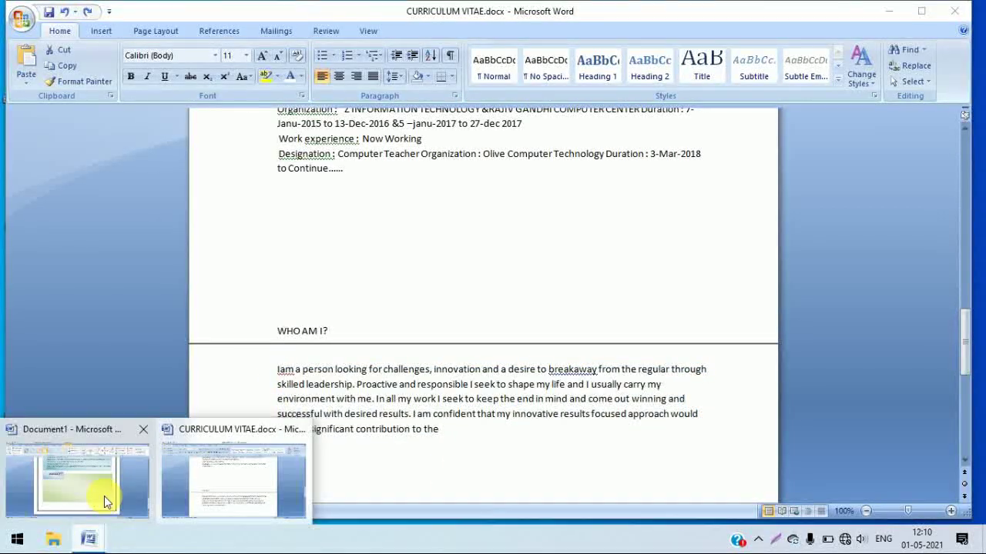
click(94, 499)
click(318, 331)
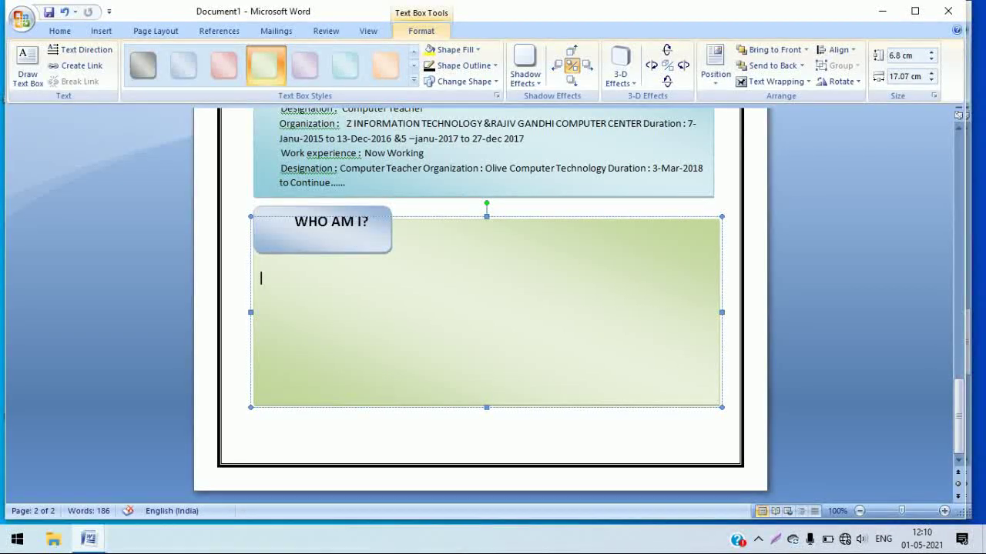
key(ctrl+v)
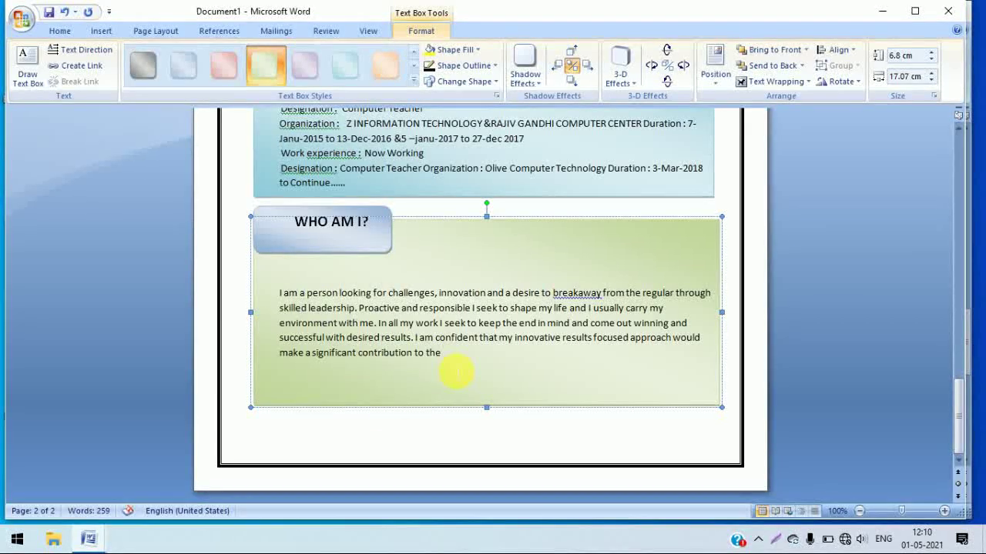
click(93, 32)
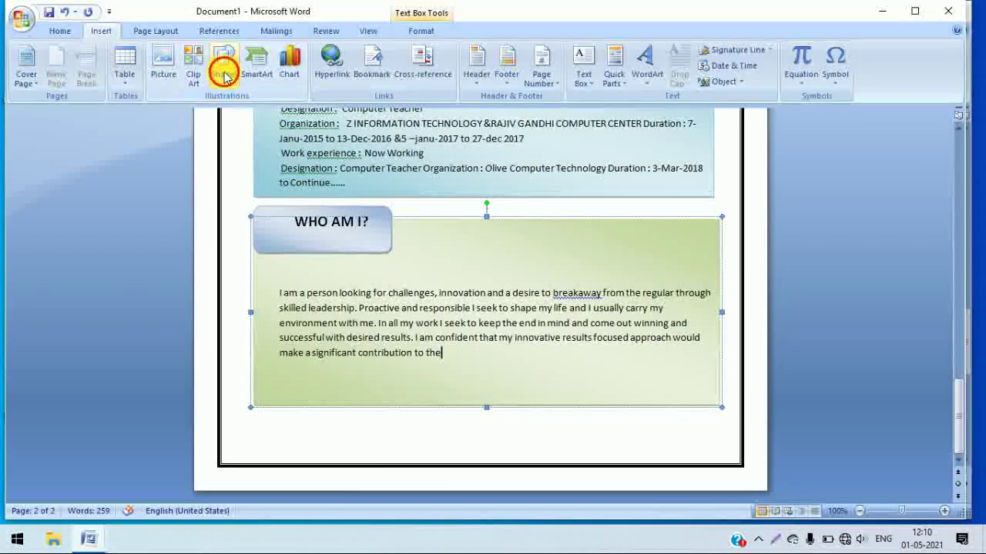
- Draw a rounded rectangle below the WHO AM I? section with a light-green shape style
click(223, 65)
click(289, 116)
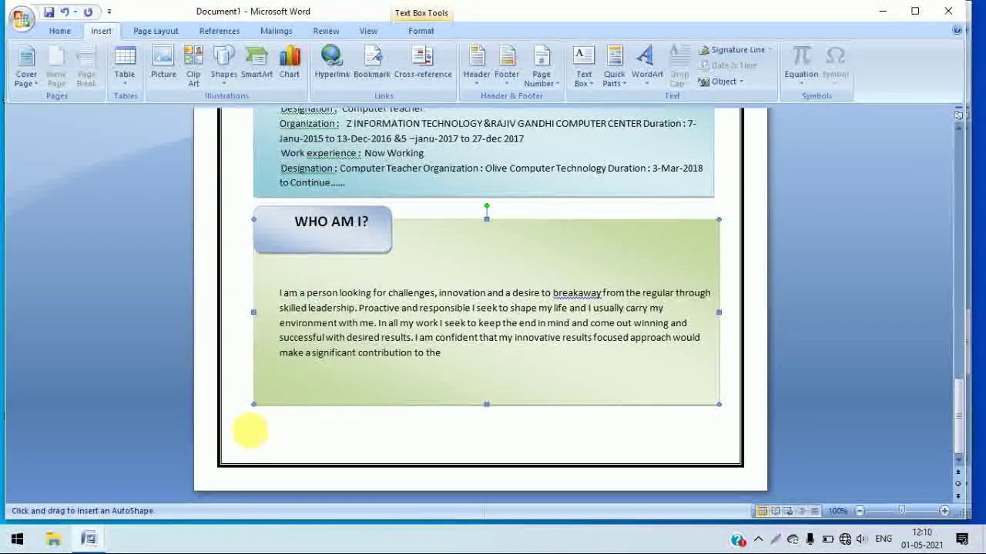
click(248, 417)
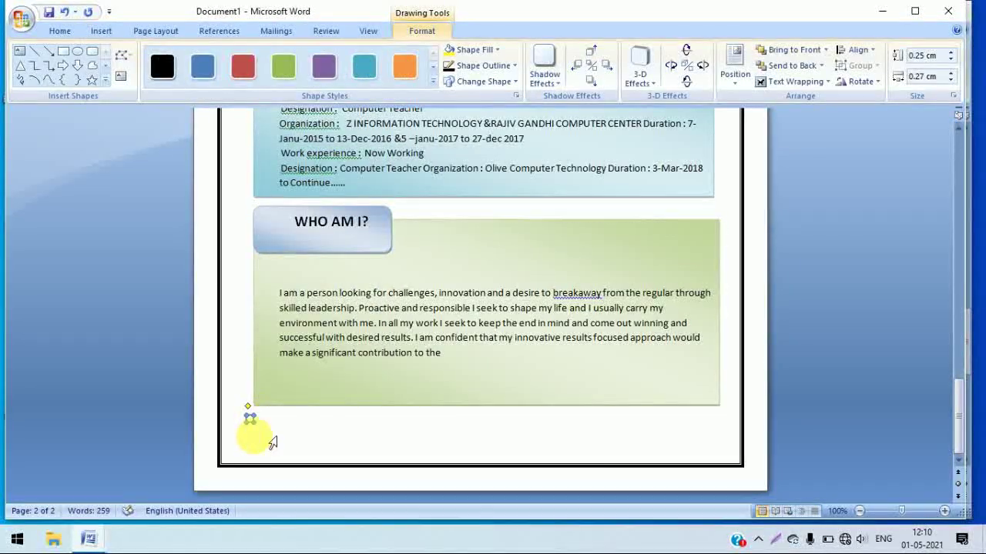
scroll(273, 440, up, 1)
key(Delete)
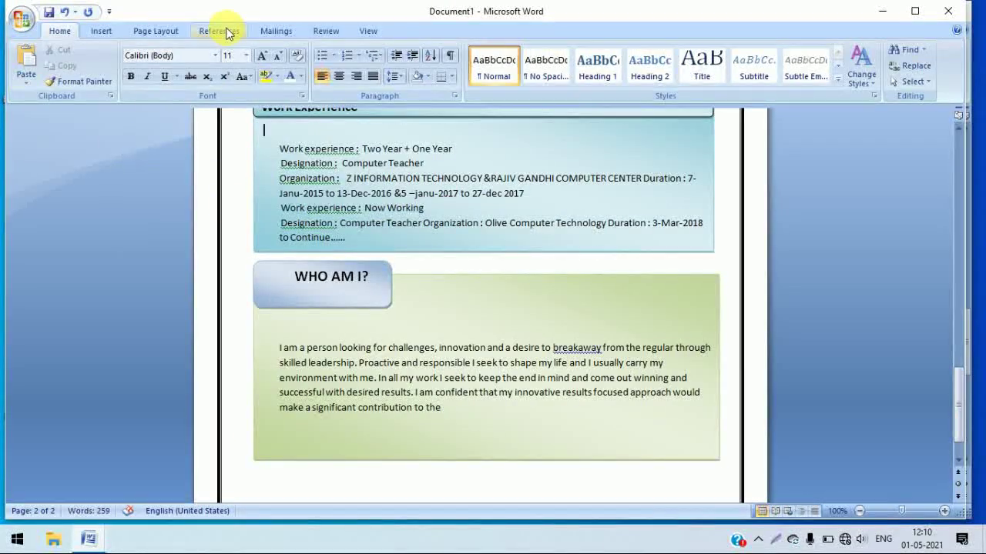
click(104, 33)
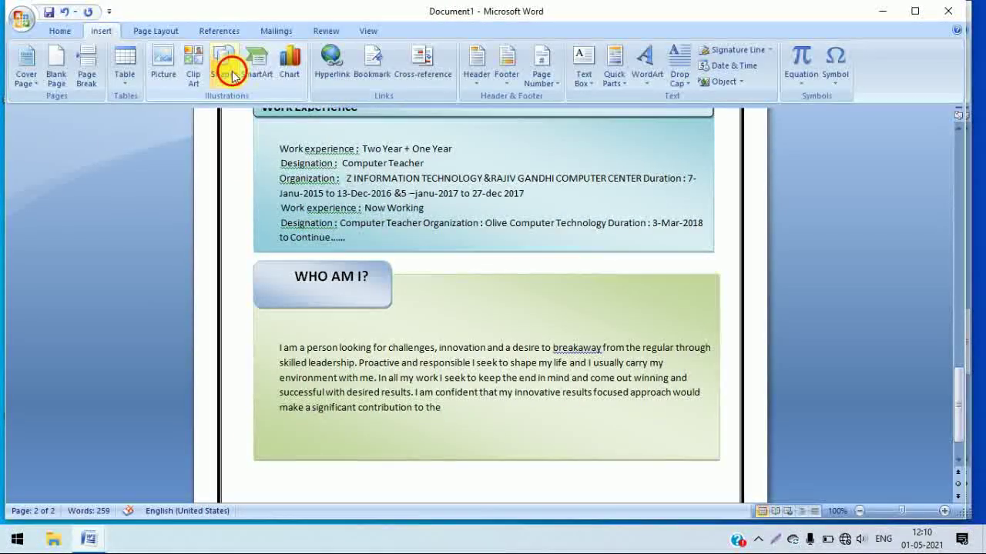
click(226, 66)
click(290, 115)
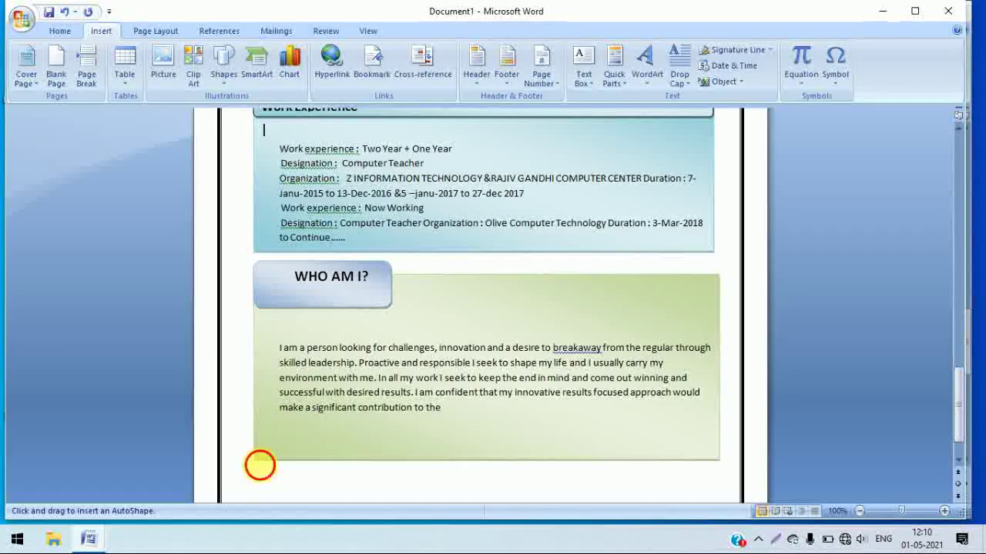
drag(259, 466, 367, 454)
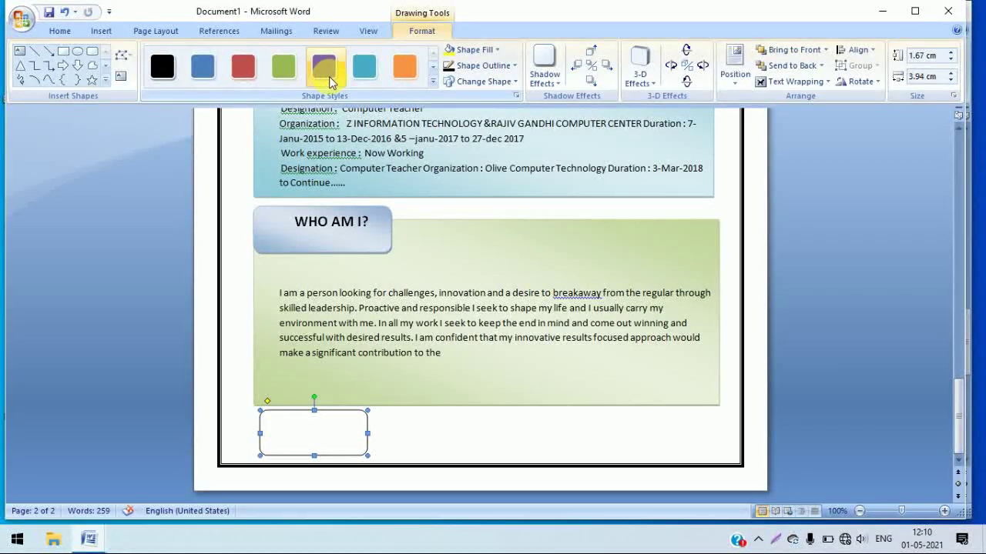
click(434, 83)
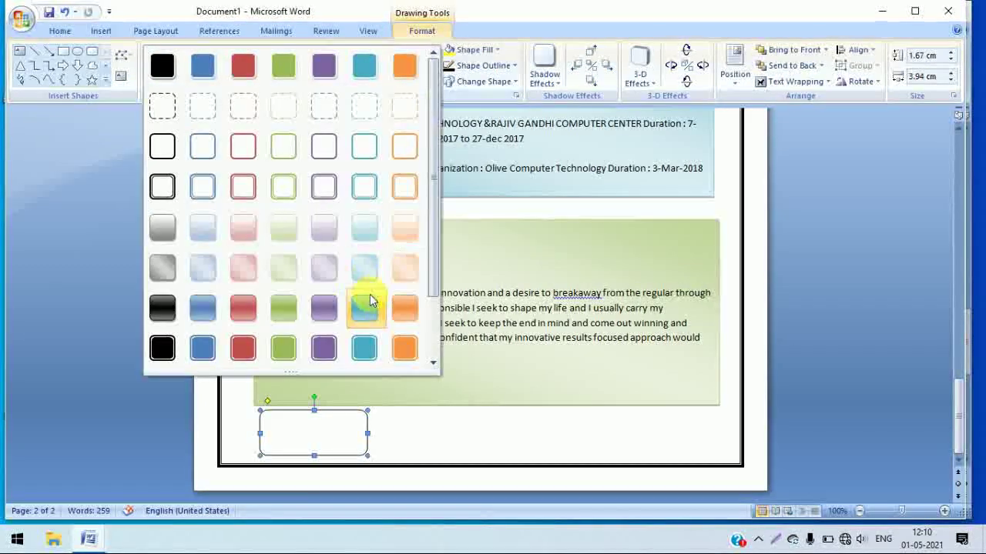
click(290, 224)
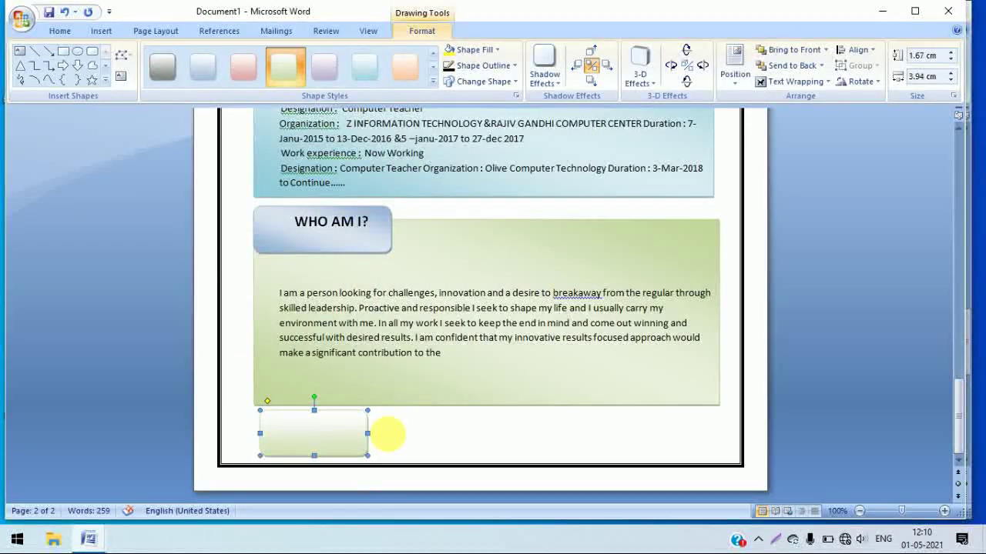
- Add the lines 'Date :' and 'Place :' inside the green box
right_click(302, 436)
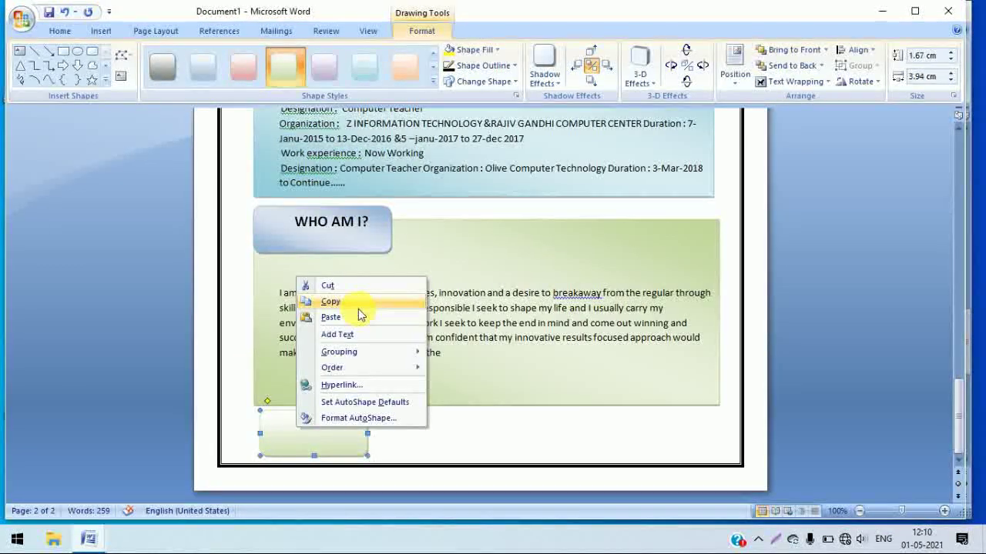
click(359, 331)
text(Date :)
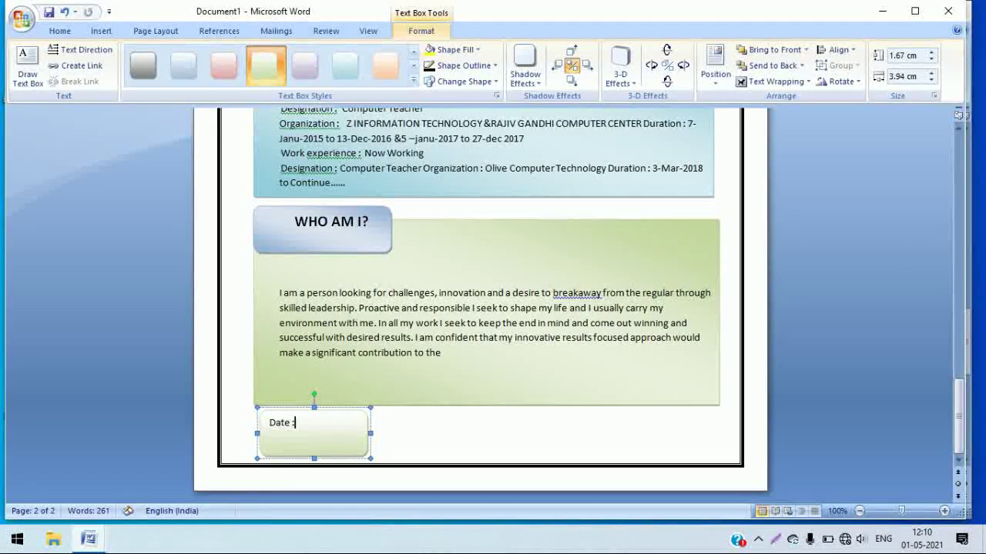
key(Return)
click(314, 440)
text(Pla)
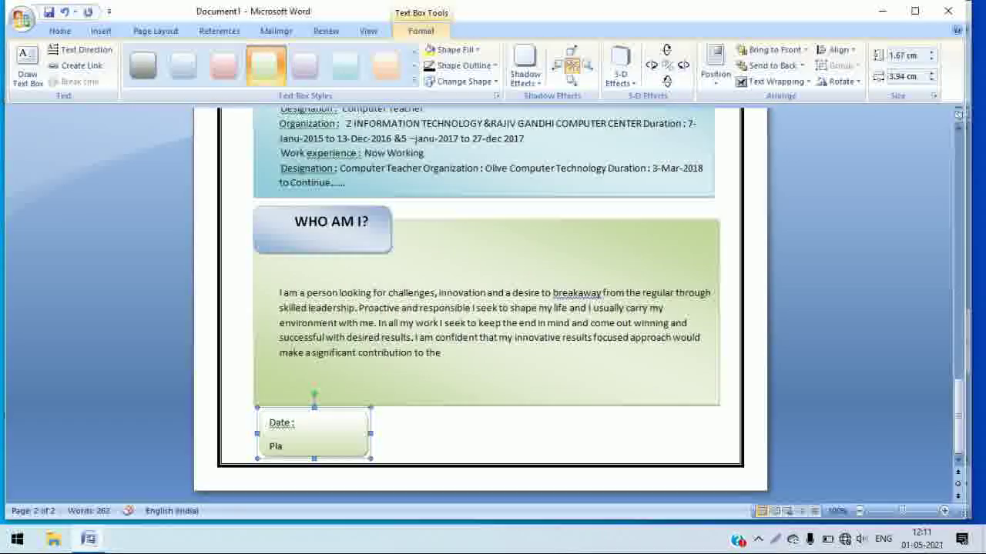
text(ce  :)
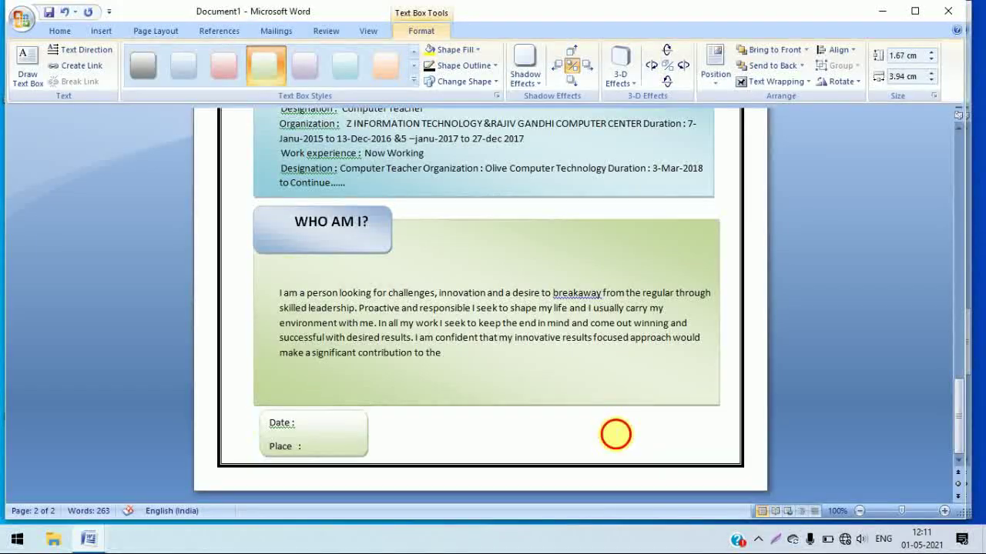
click(615, 434)
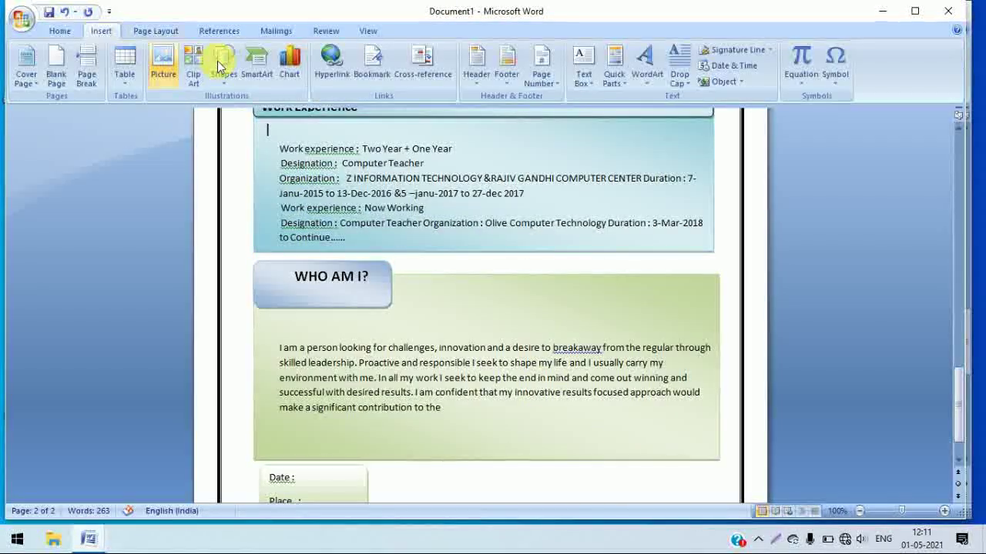
- Draw a rounded rectangle right of the Date/Place box with the same light-green style
click(224, 65)
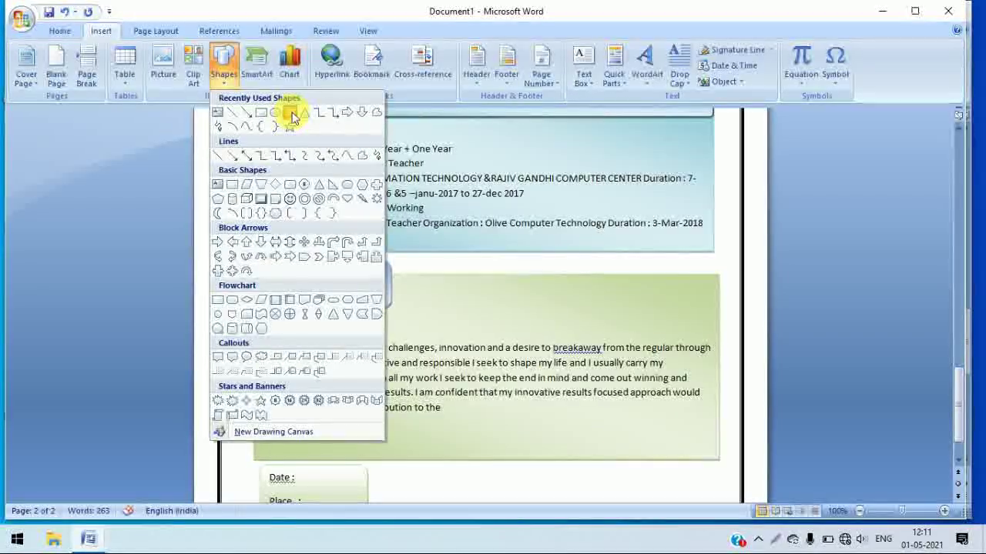
click(288, 114)
scroll(959, 402, down, 1)
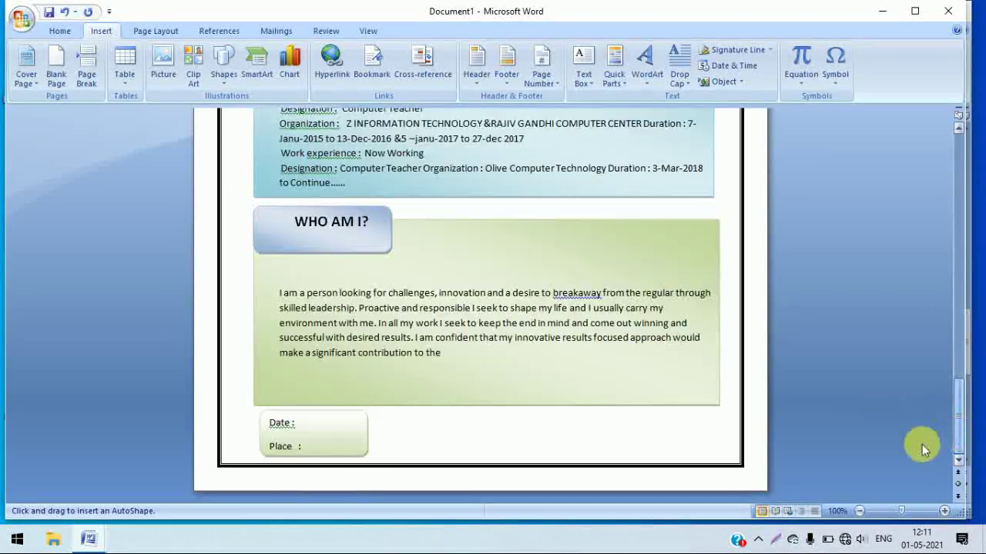
drag(575, 411, 711, 454)
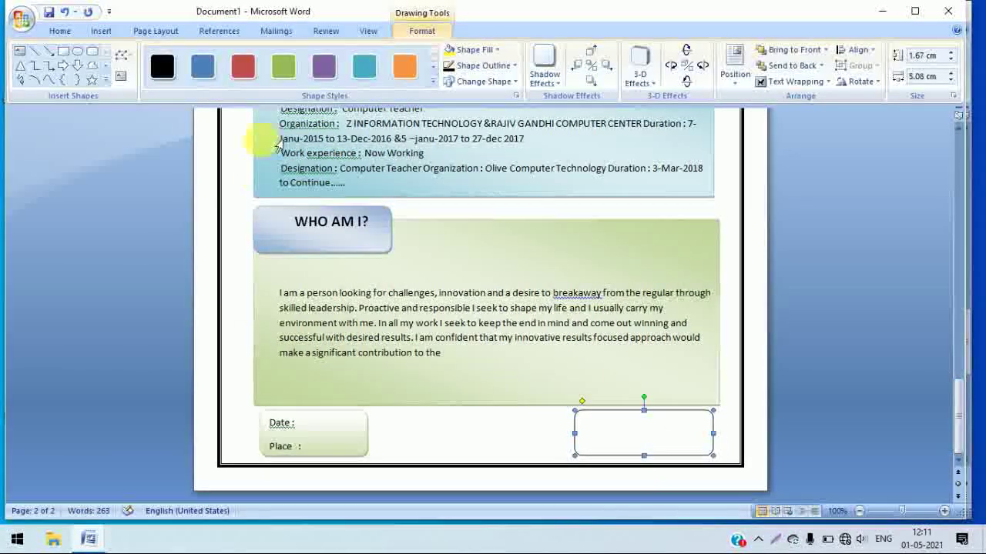
click(433, 84)
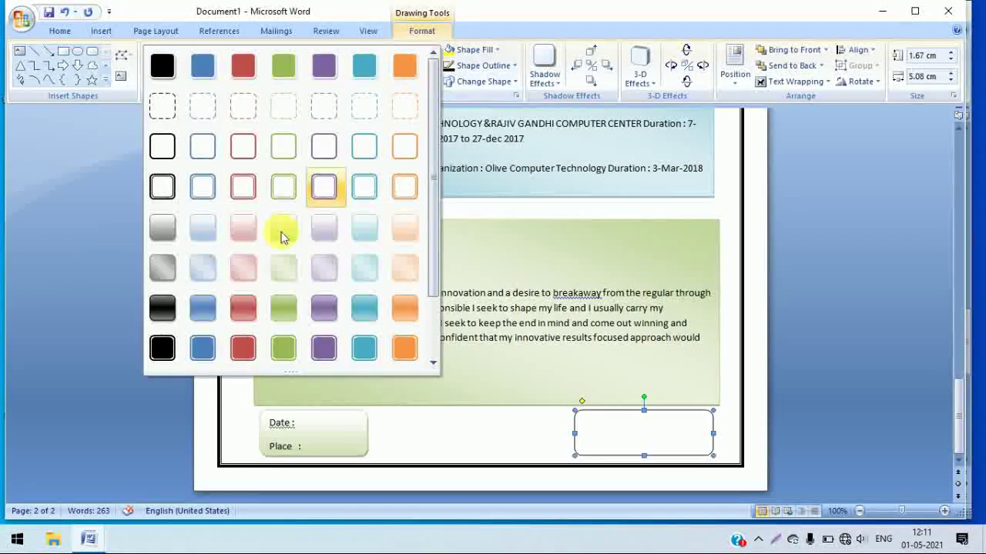
click(286, 271)
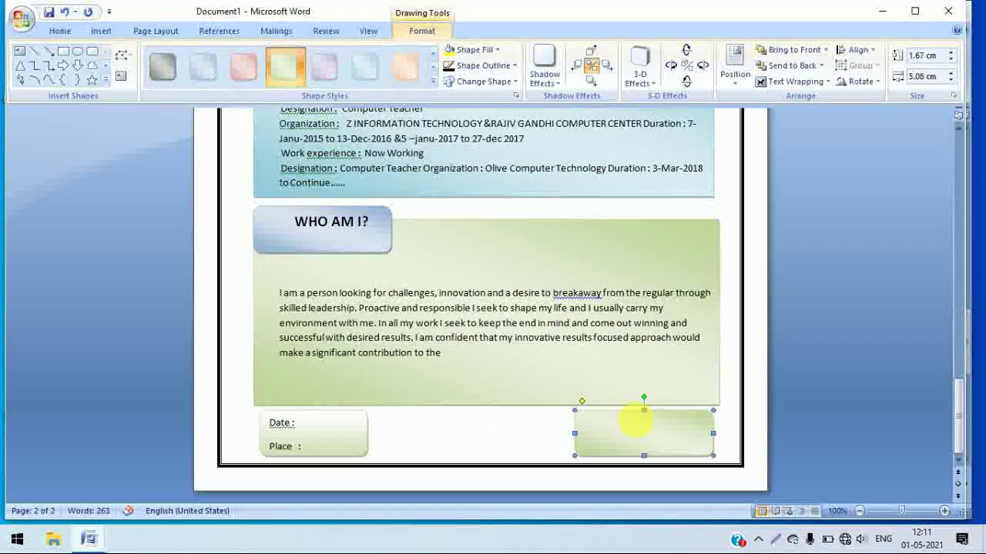
- Type 'Regards' in the new box and make it bold and centred
right_click(636, 420)
click(660, 325)
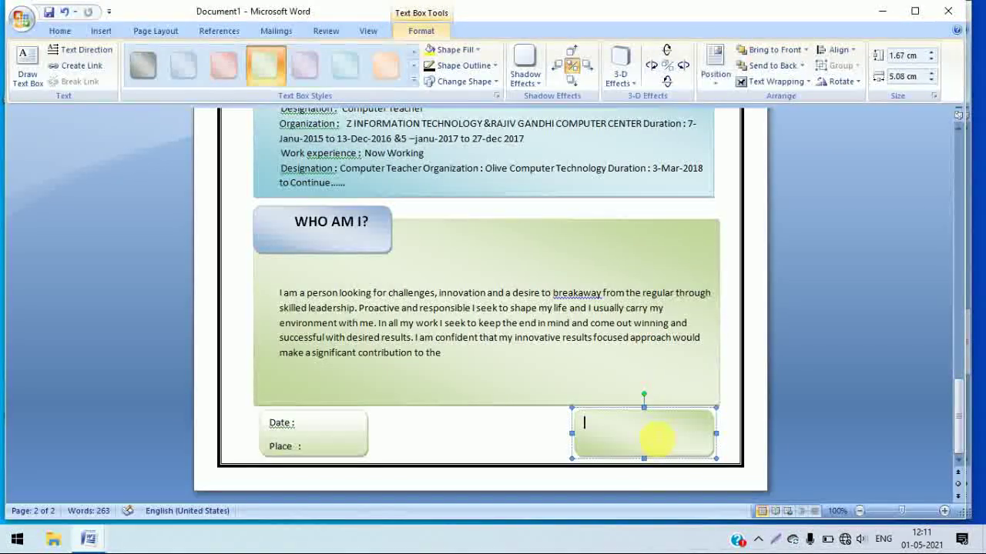
text(R)
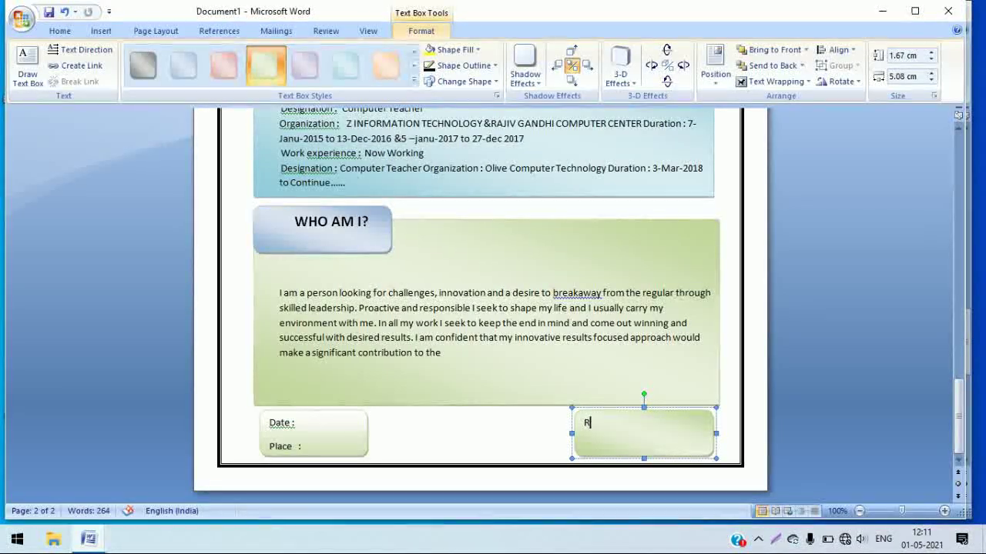
text(eg)
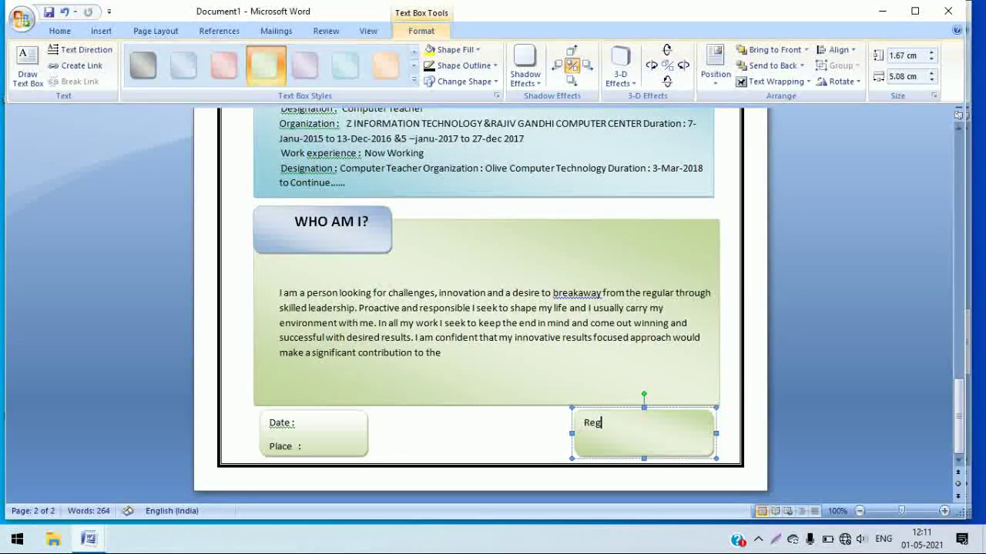
text(ards)
click(62, 33)
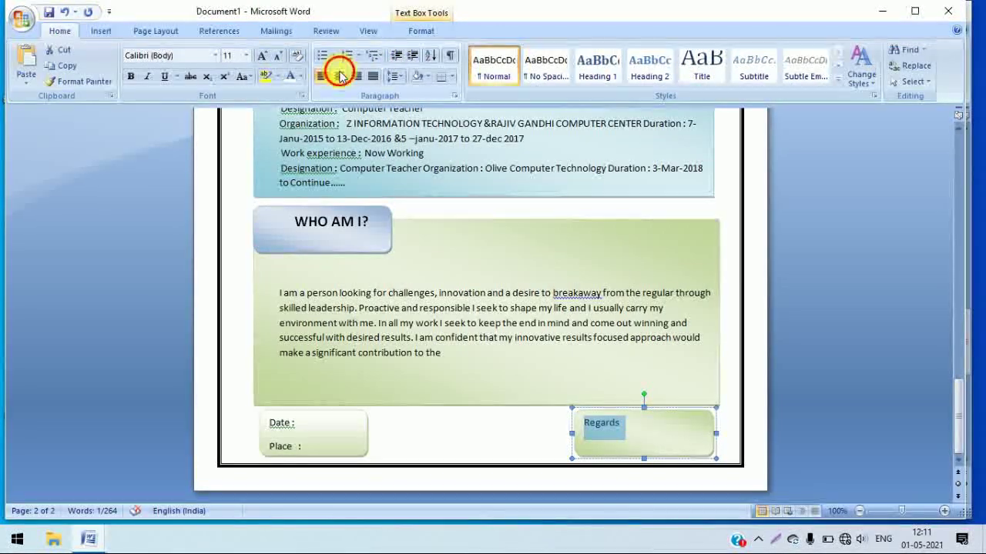
click(131, 76)
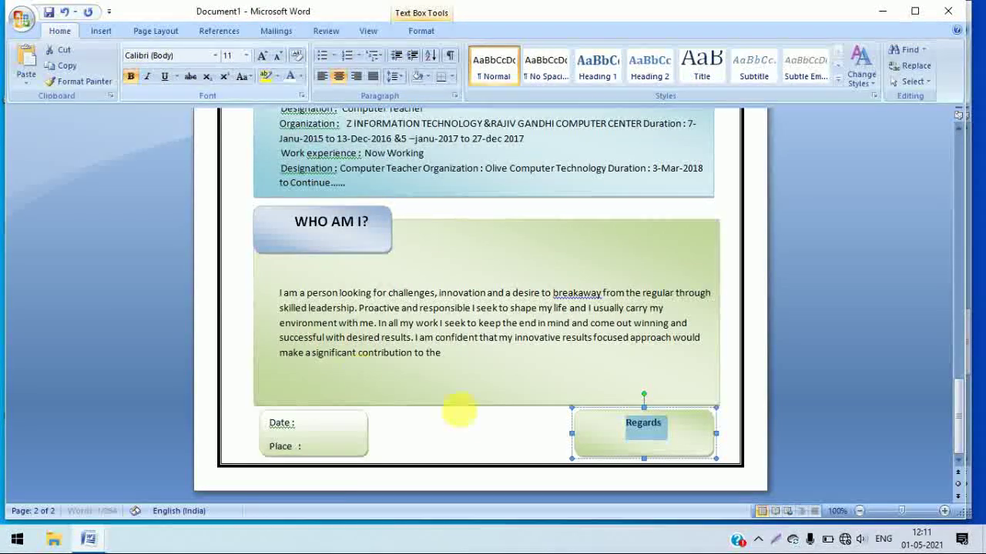
click(469, 416)
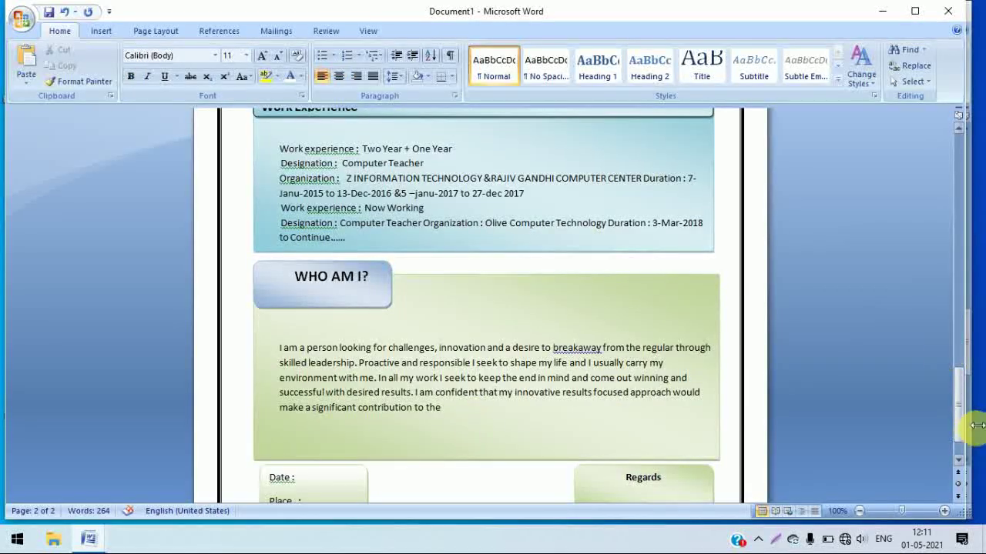
- Scroll to the top of page 1 and nudge the CURRICULUM VITAE title box up toward the border
drag(959, 419, 959, 285)
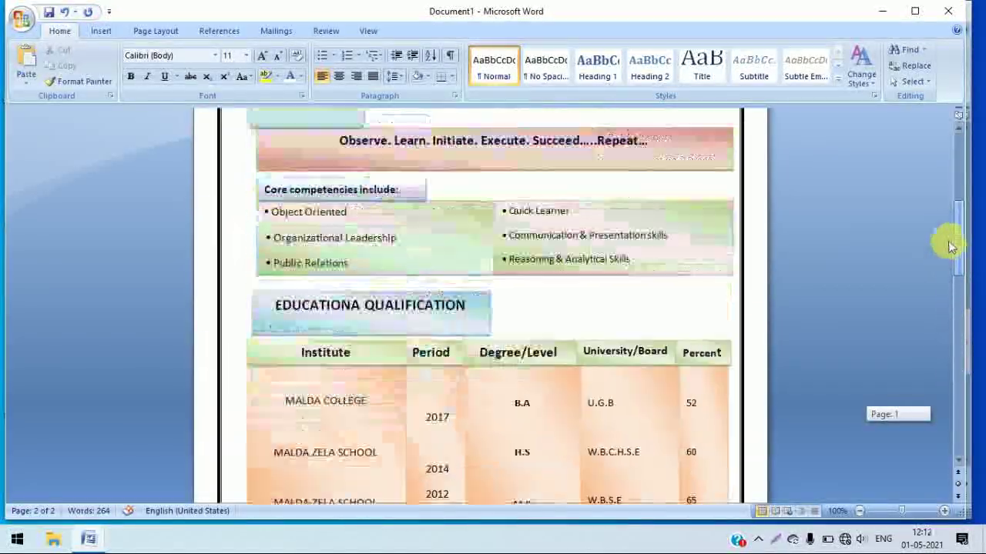
drag(959, 285, 949, 179)
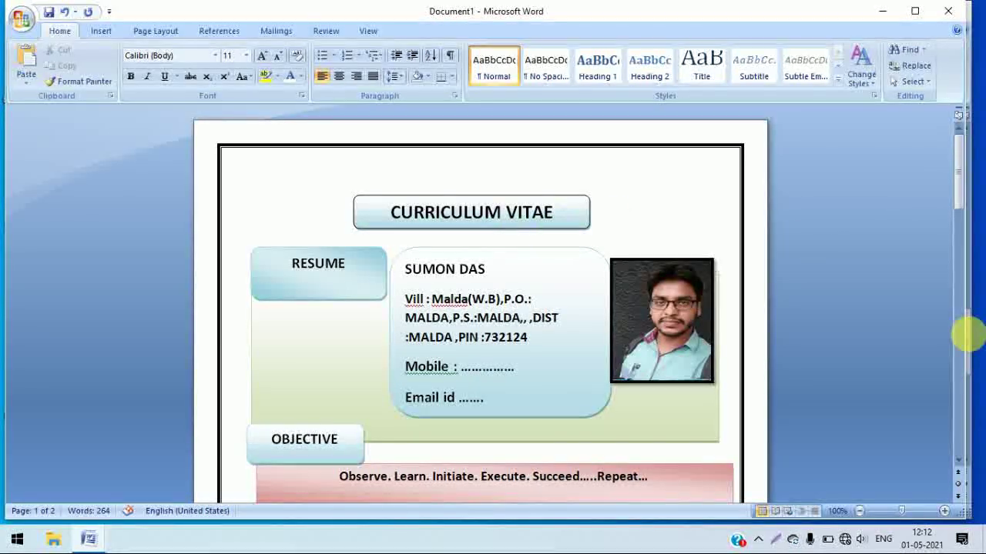
click(501, 214)
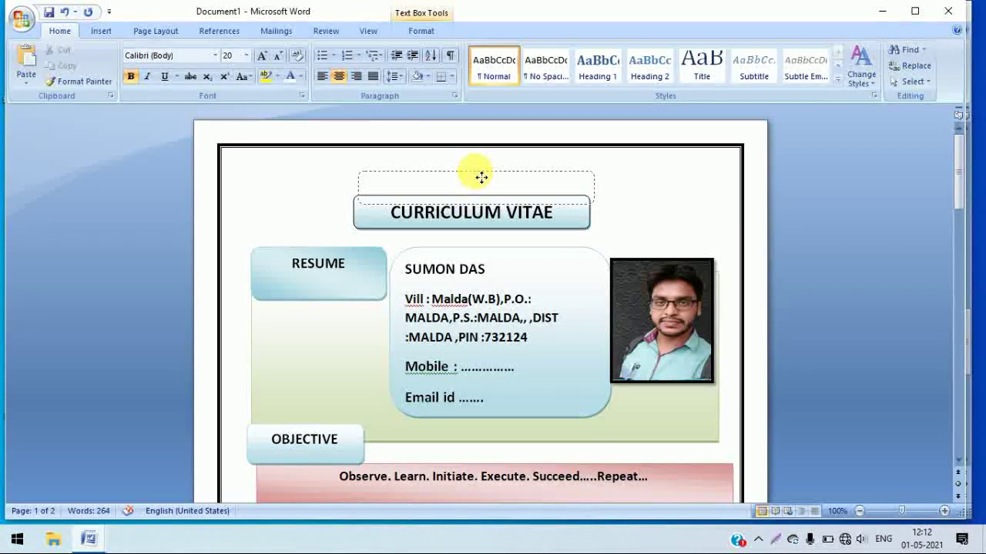
drag(480, 177, 477, 174)
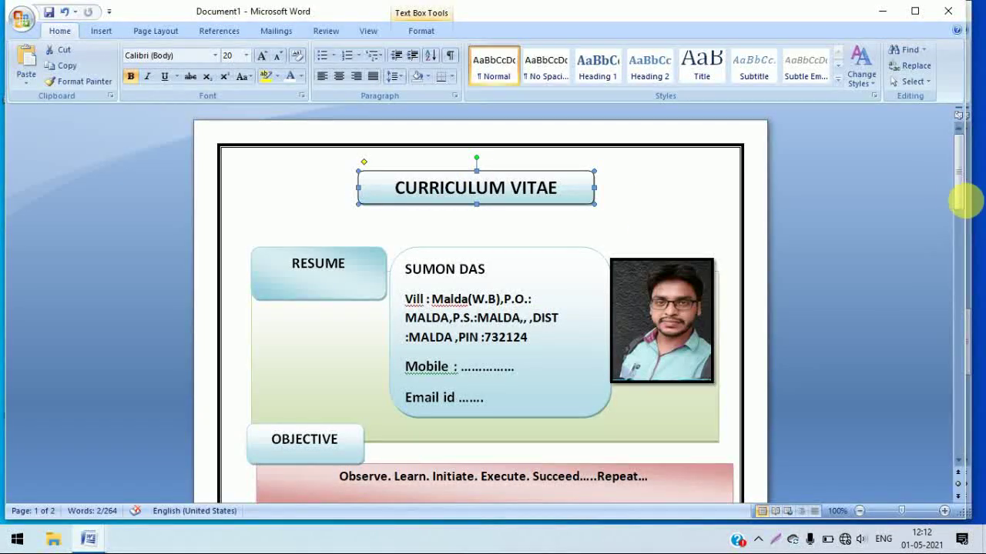
mouse_move(958, 192)
mouse_down()
mouse_move(979, 223)
mouse_move(982, 447)
mouse_move(960, 288)
mouse_move(974, 238)
mouse_move(966, 199)
mouse_up()
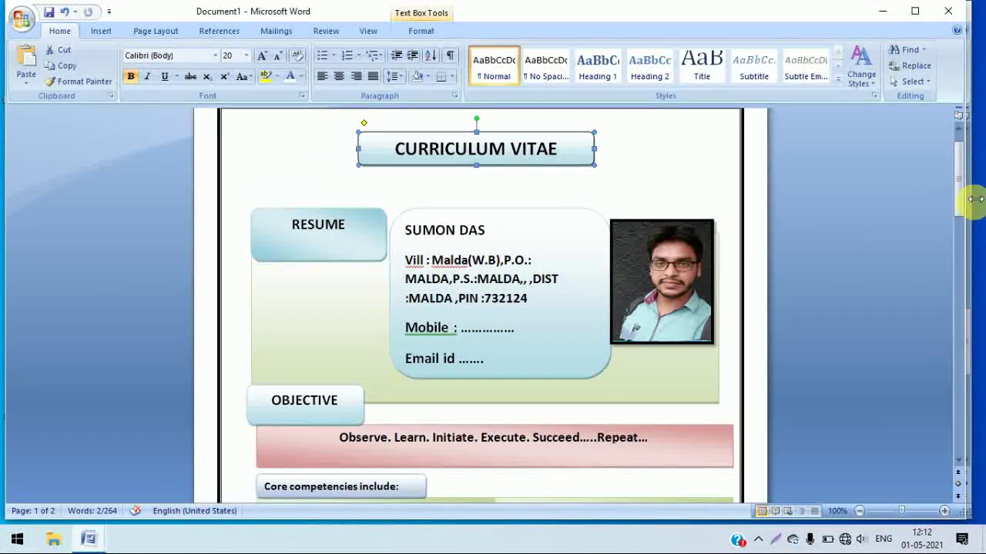